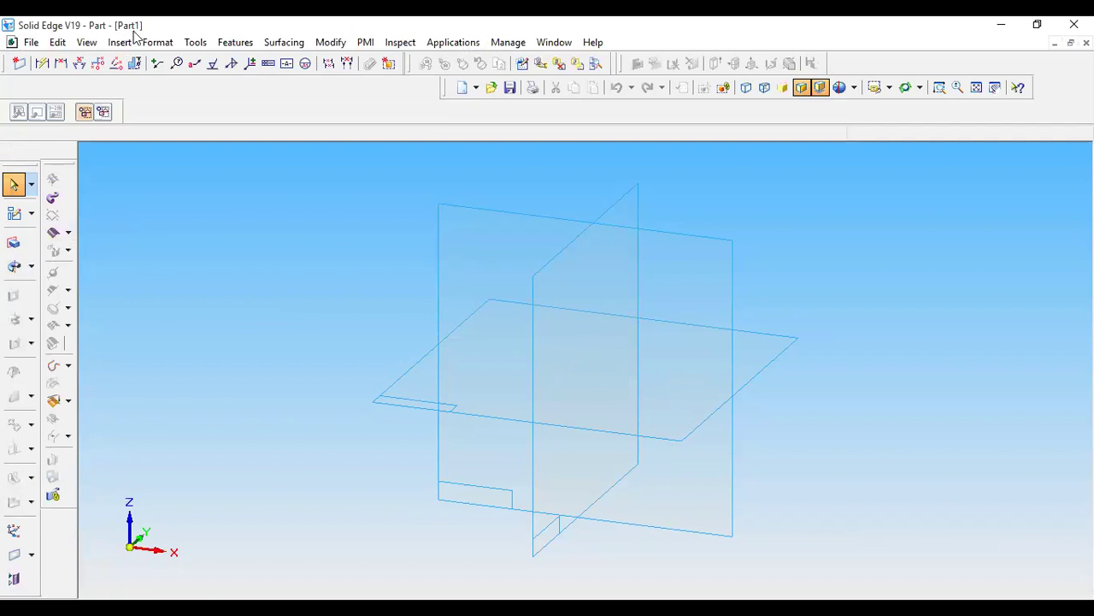
Step: Show the EdgeBar and start a Revolved Protrusion with its profile sketch on the Front (xz) plane
left_click(202, 47)
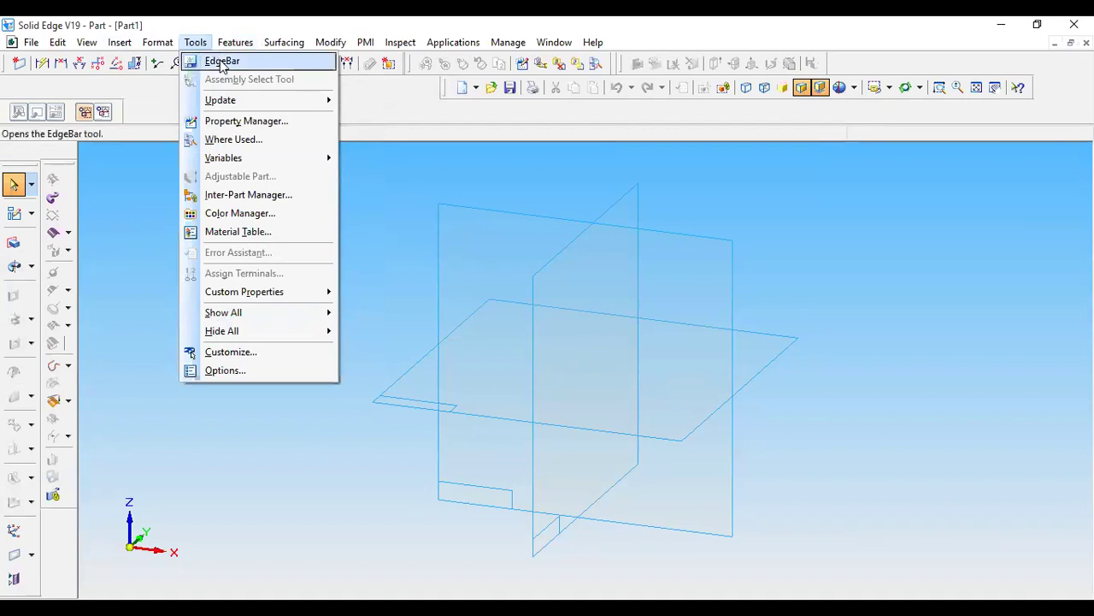
left_click(218, 60)
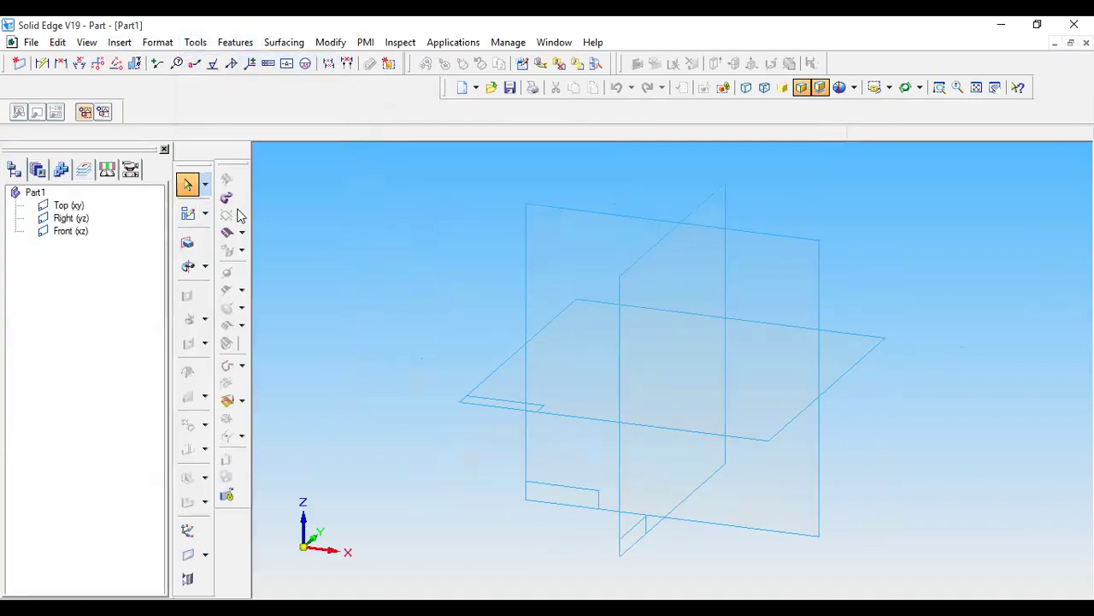
left_click(188, 266)
left_click(553, 221)
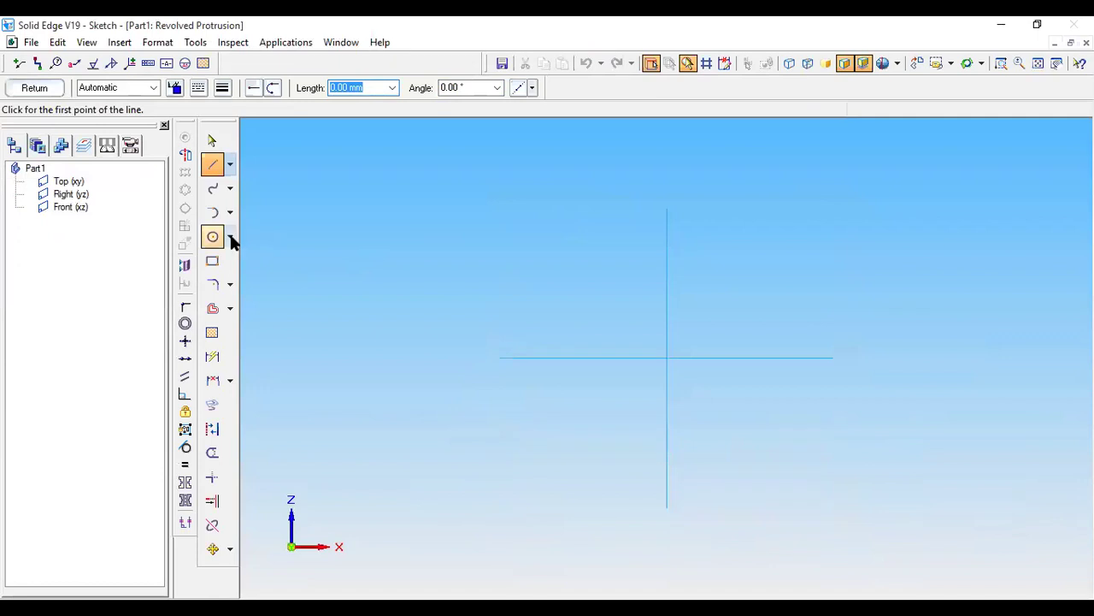
Step: Draw a line from the origin, 11.25 mm long at an angle of 0°
left_click(667, 358)
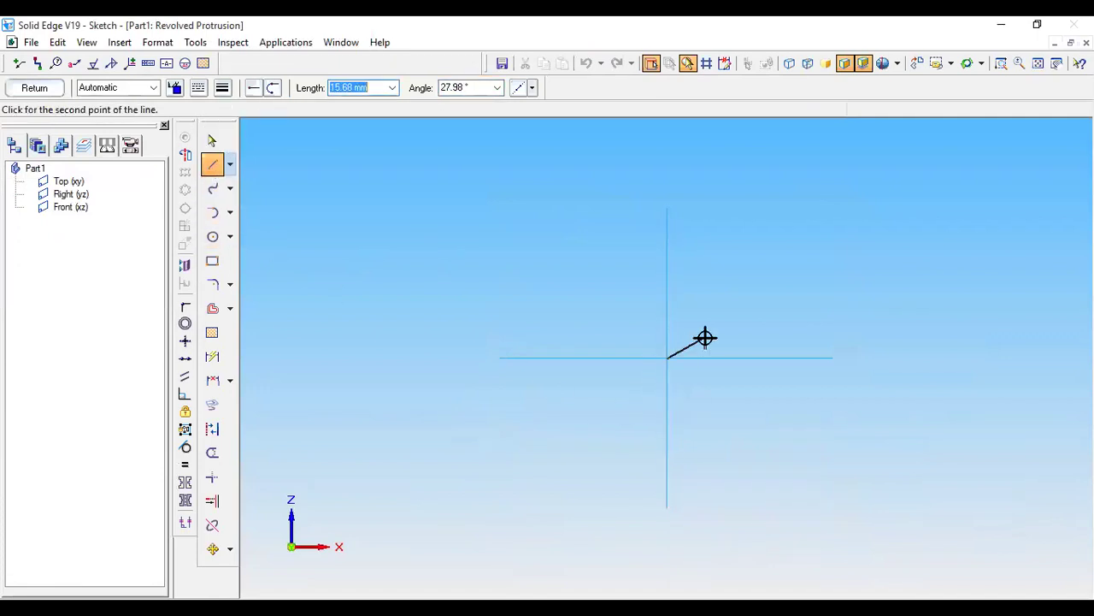
type("11.25")
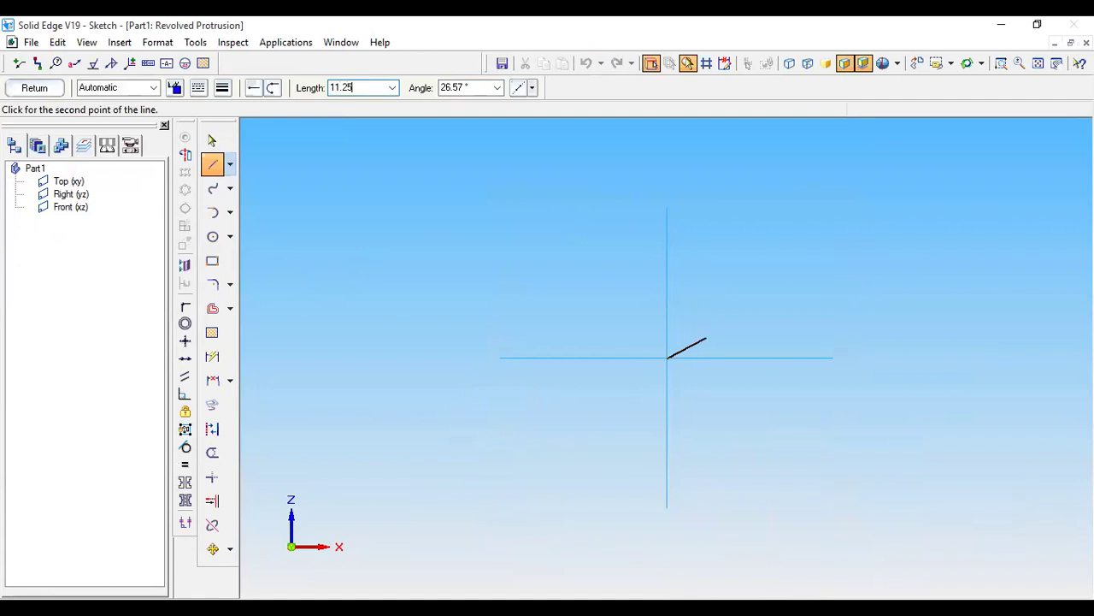
key("Tab")
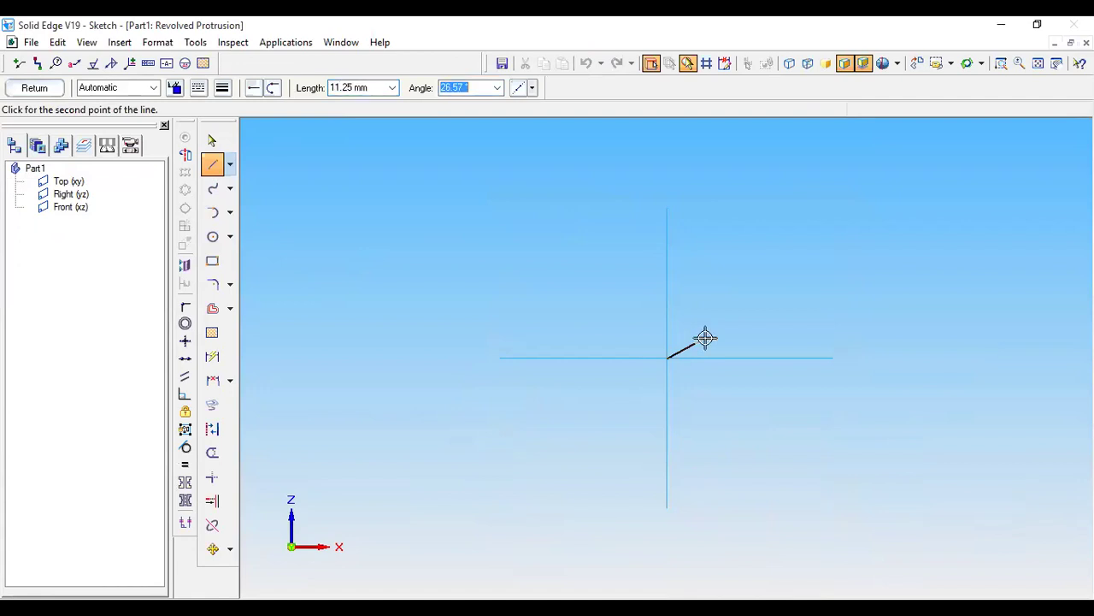
type("0")
key("Return")
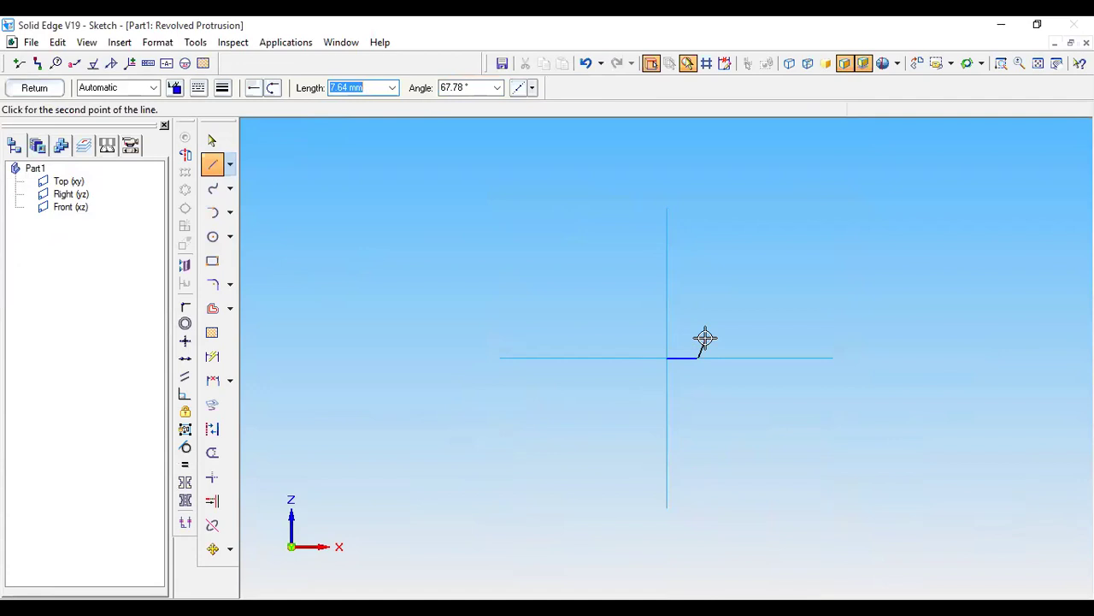
Step: Continue the base line with a second horizontal segment about 11.2 mm long at 0°, ending the line chain there
type("11.2")
type("0")
key("Tab")
type("0")
key("Return")
key("Escape")
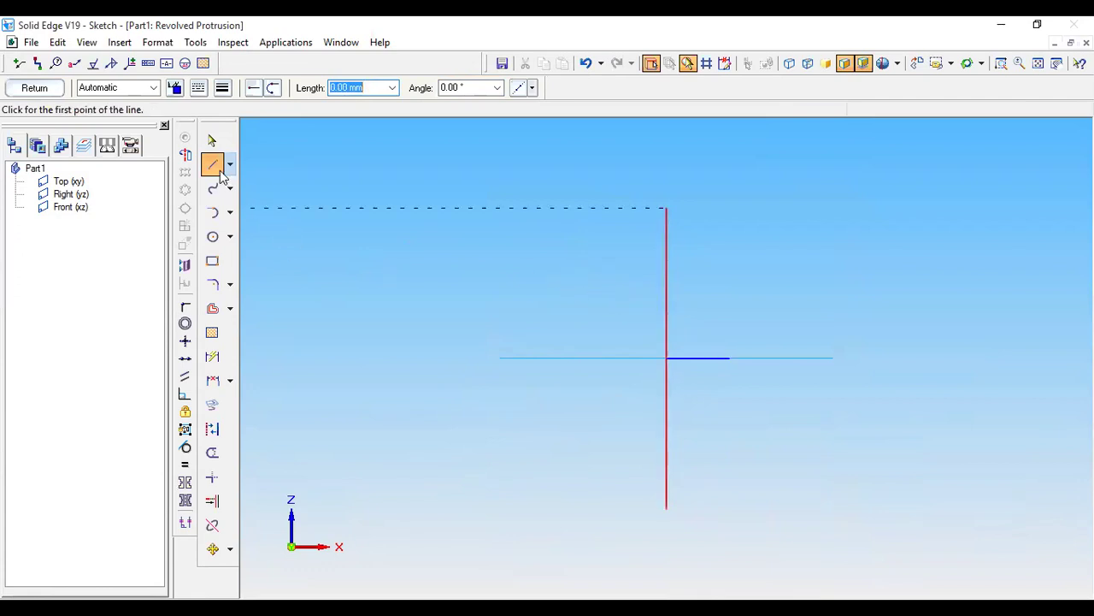
Step: Draw a vertical line 12 mm long at 90° up from the point where the two base segments meet
left_click(696, 357)
key("Escape")
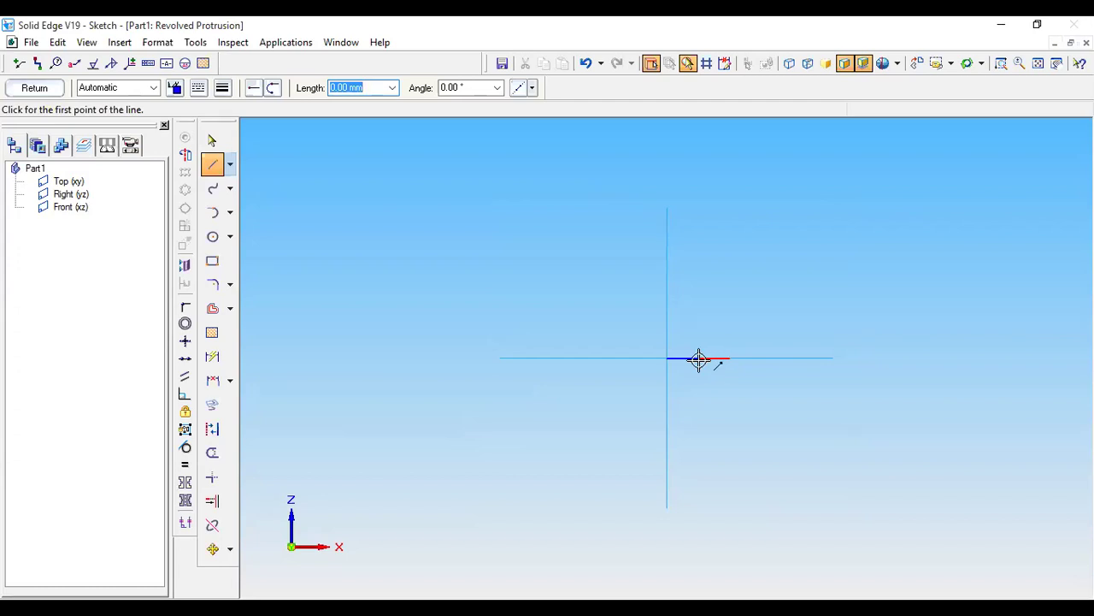
left_click(698, 358)
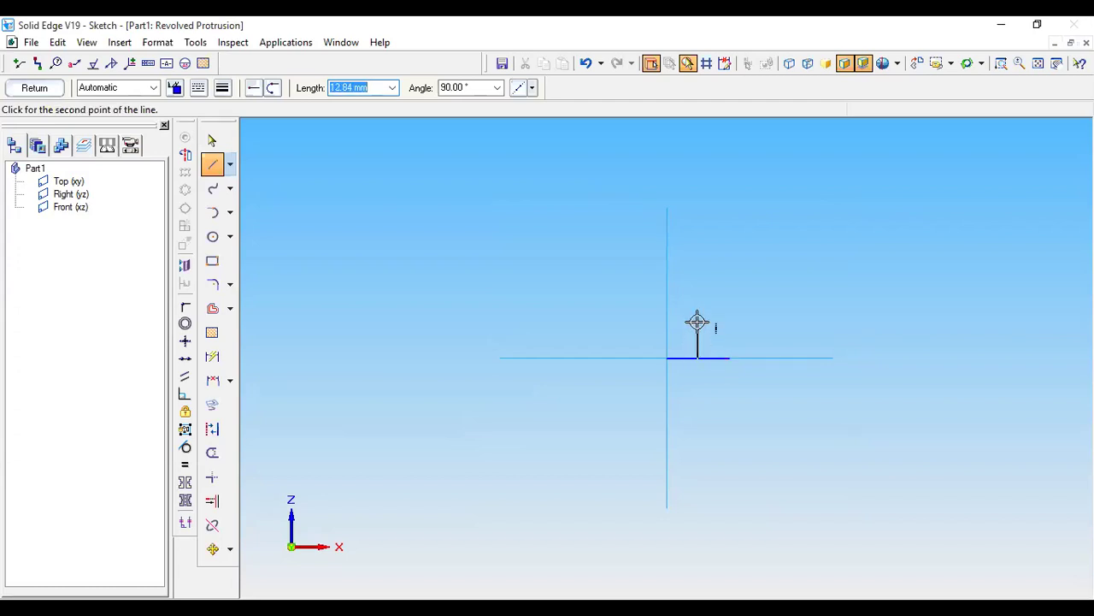
type("12")
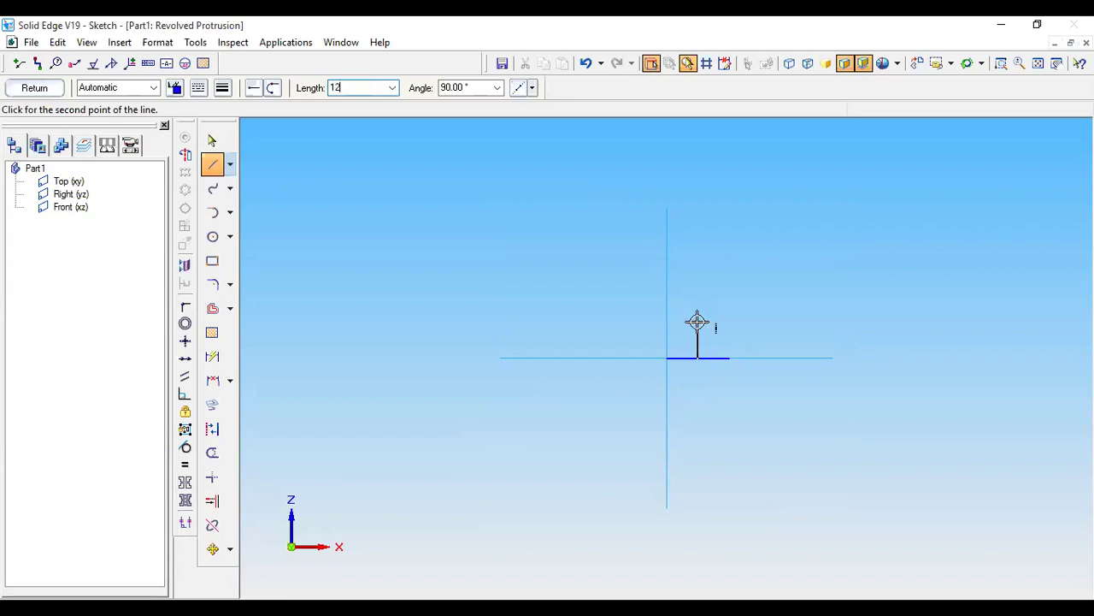
key("Tab")
type("90")
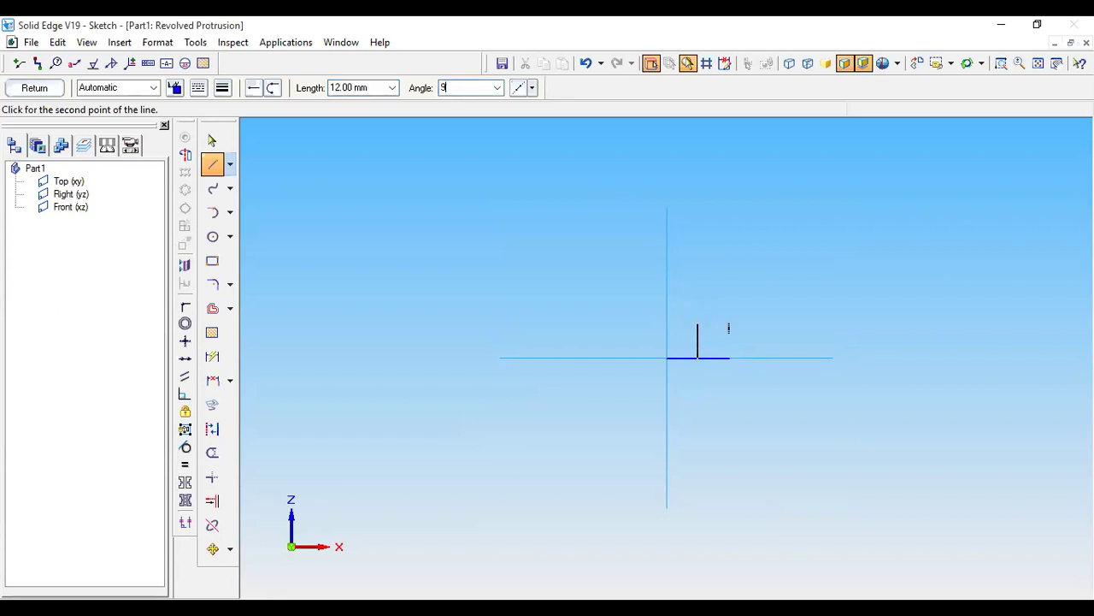
key("Return")
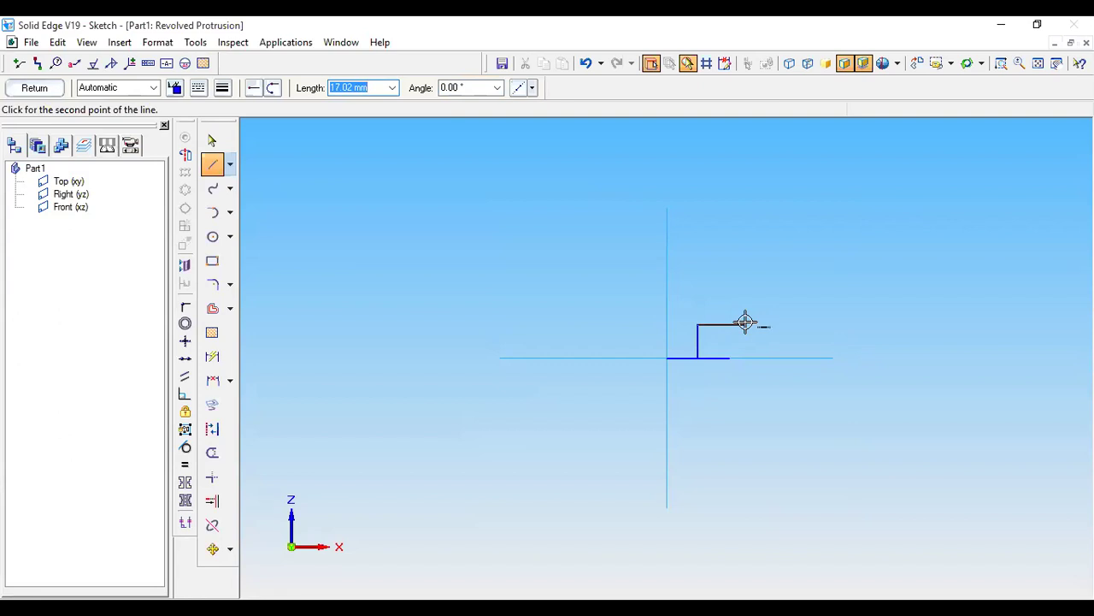
Step: Add a horizontal line 7.78 mm long at 0° from the vertical line's upper end and end the line chain
type("7")
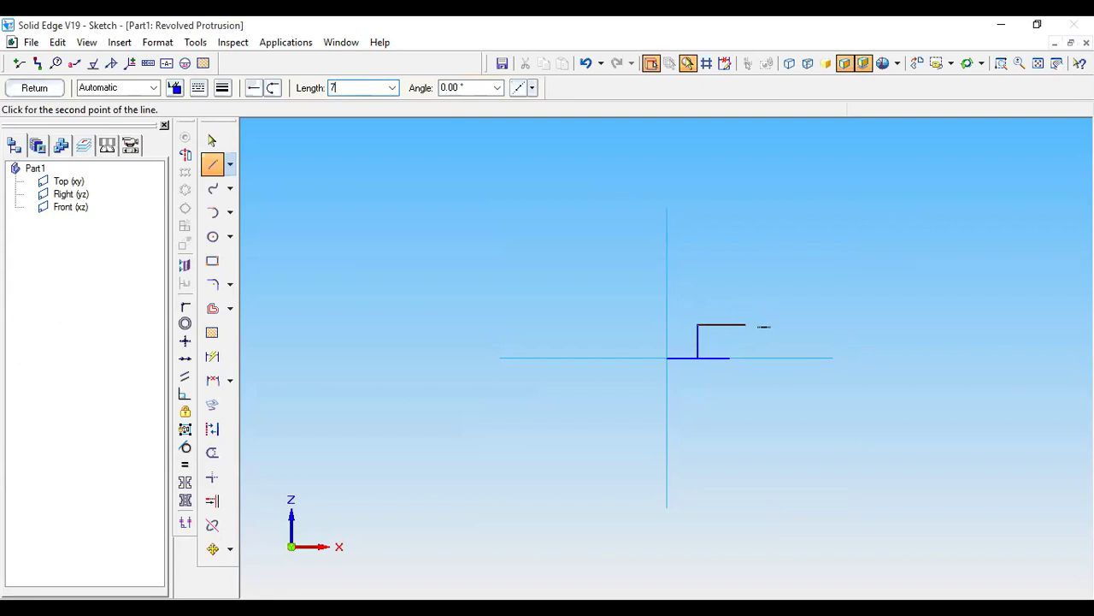
type(".78")
key("Tab")
type("0")
key("Tab")
left_click(760, 335)
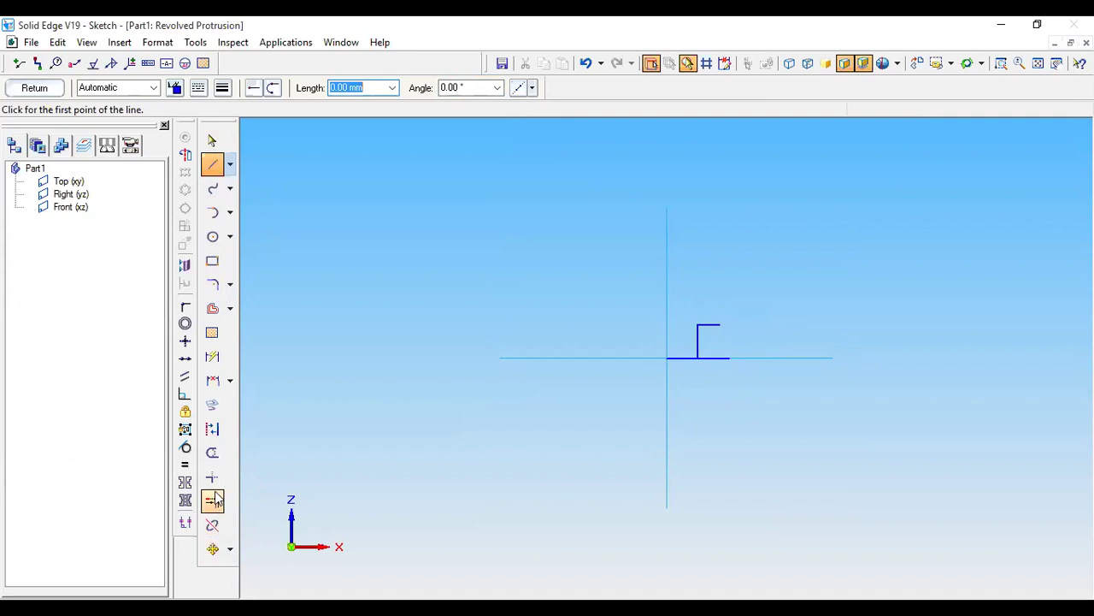
Step: Trim the base segment between the origin and the vertical line, and check the cup dimensions in the screw jack PDF
left_click(212, 453)
left_click_drag(678, 371, 682, 357)
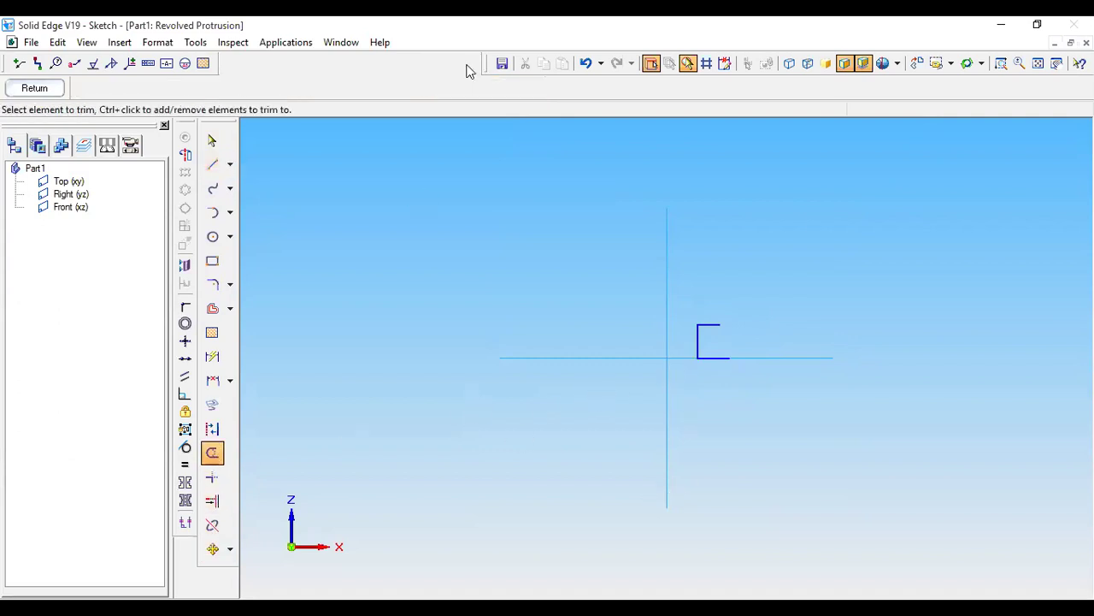
key("alt+Tab")
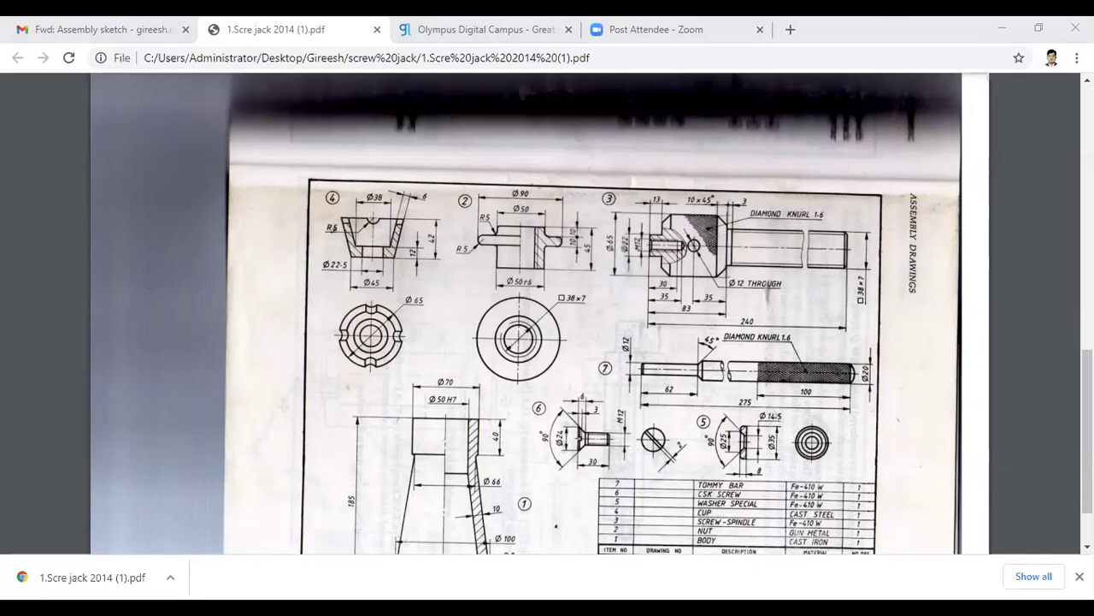
key("alt+Tab")
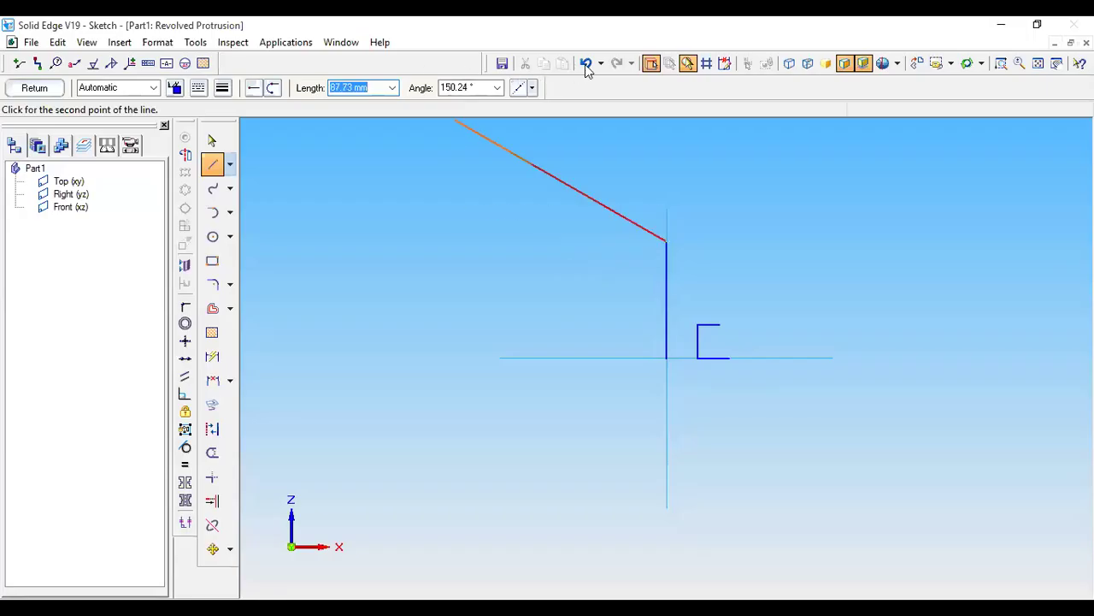
Step: Undo the last vertical line at the origin and redraw it from there, 42 mm long at 90°
left_click(600, 64)
left_click(586, 63)
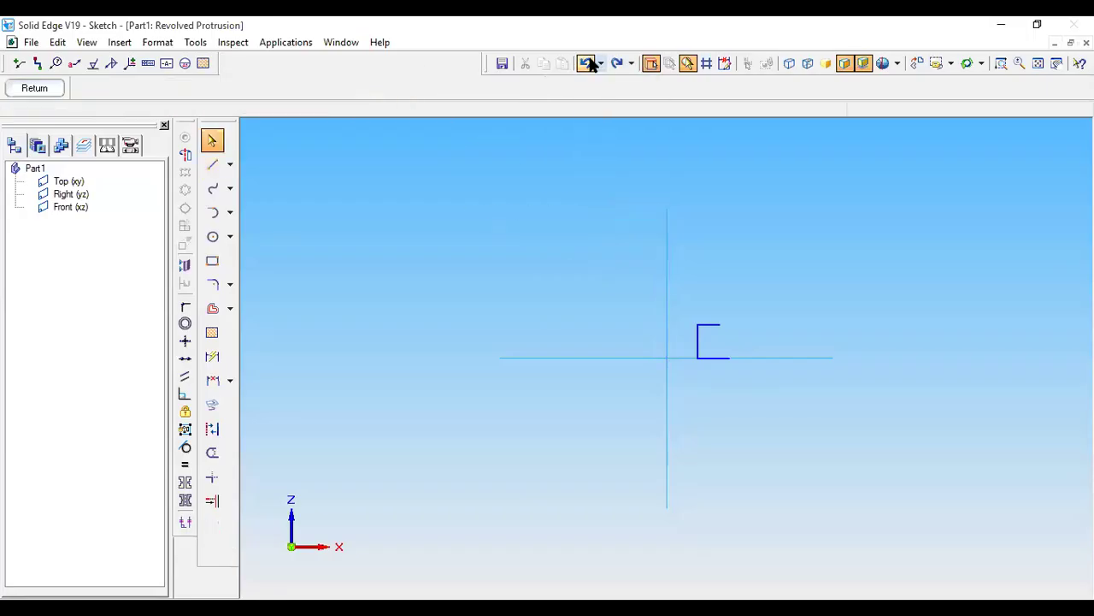
left_click(212, 164)
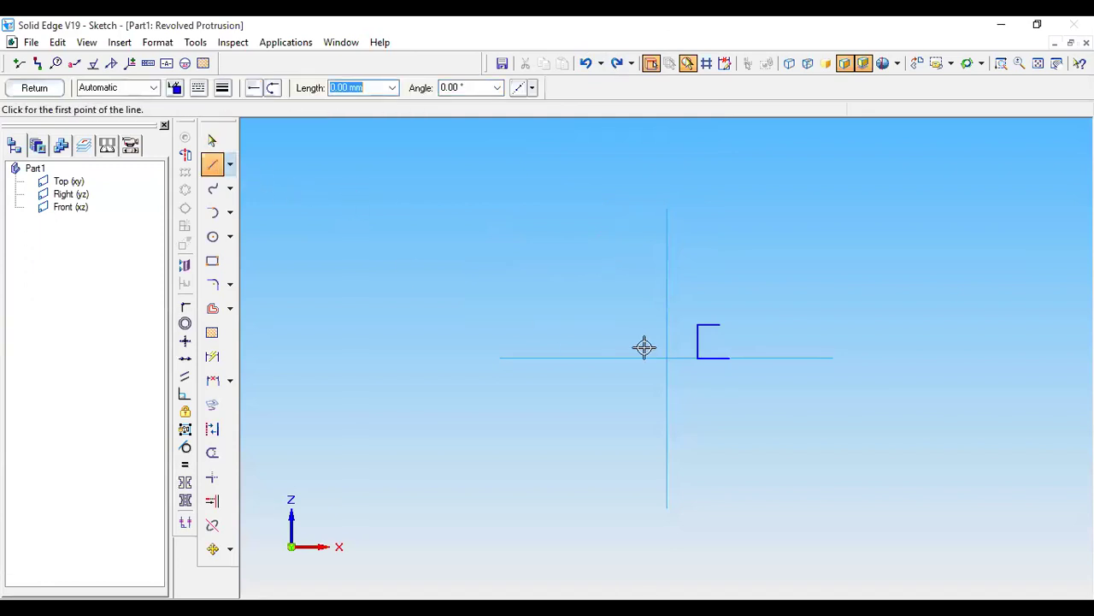
left_click(667, 357)
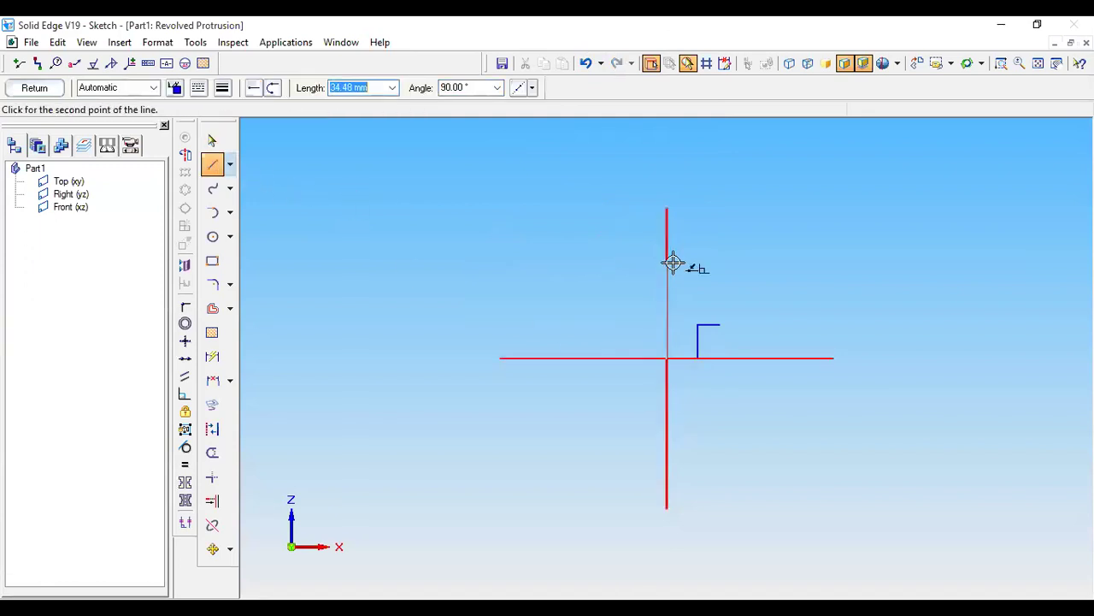
type("42")
key("Tab")
type("90")
key("Return")
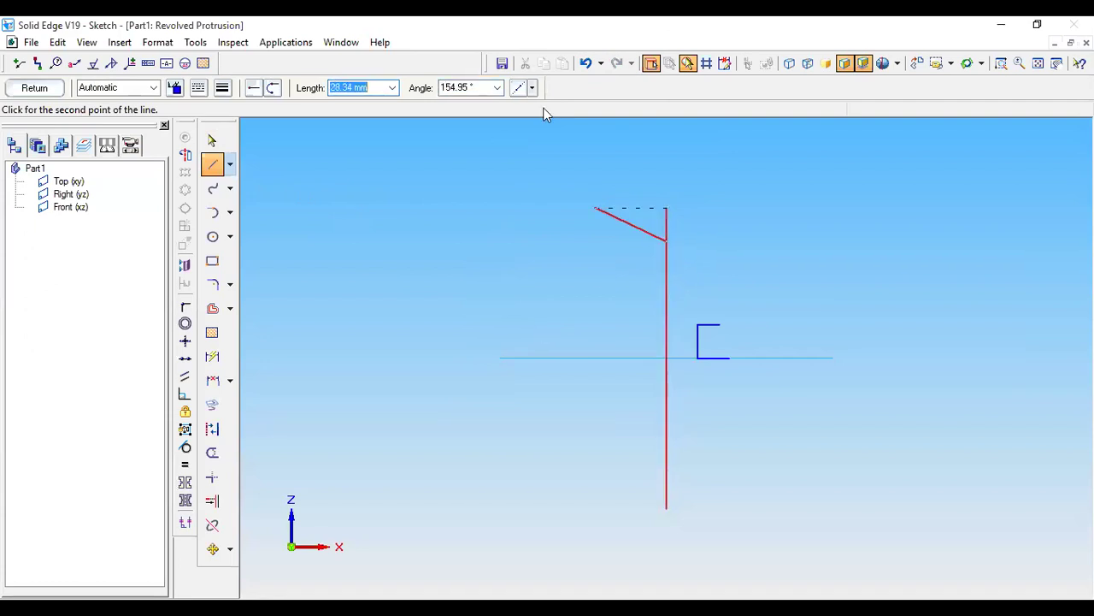
Step: Check the screw jack PDF and draw a horizontal line 32.5 mm long at 0° from the tall vertical line's upper end
key("alt+Tab")
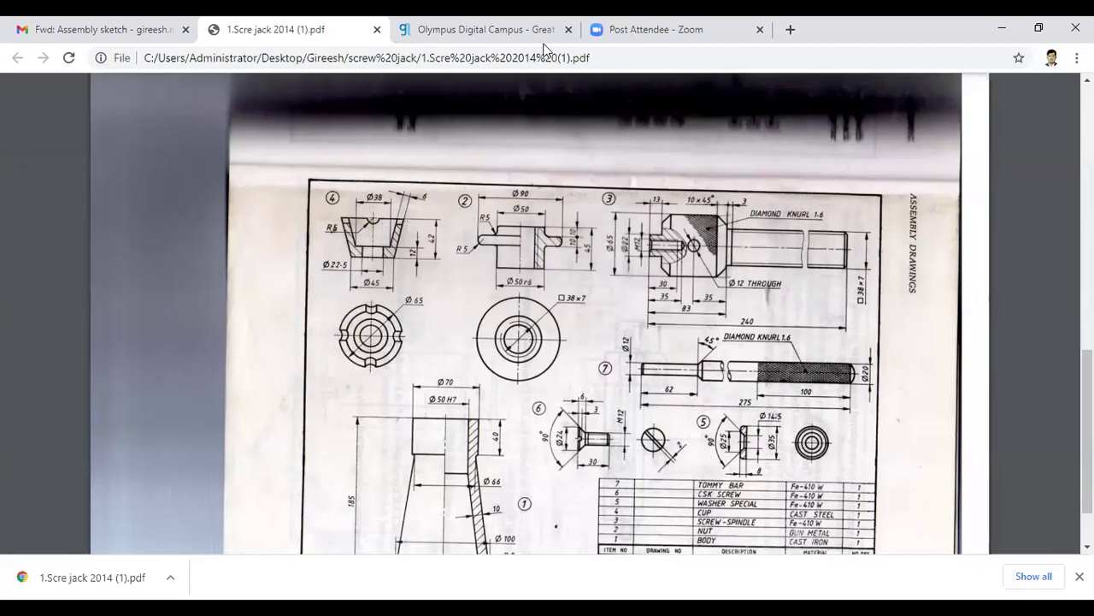
key("alt+Tab")
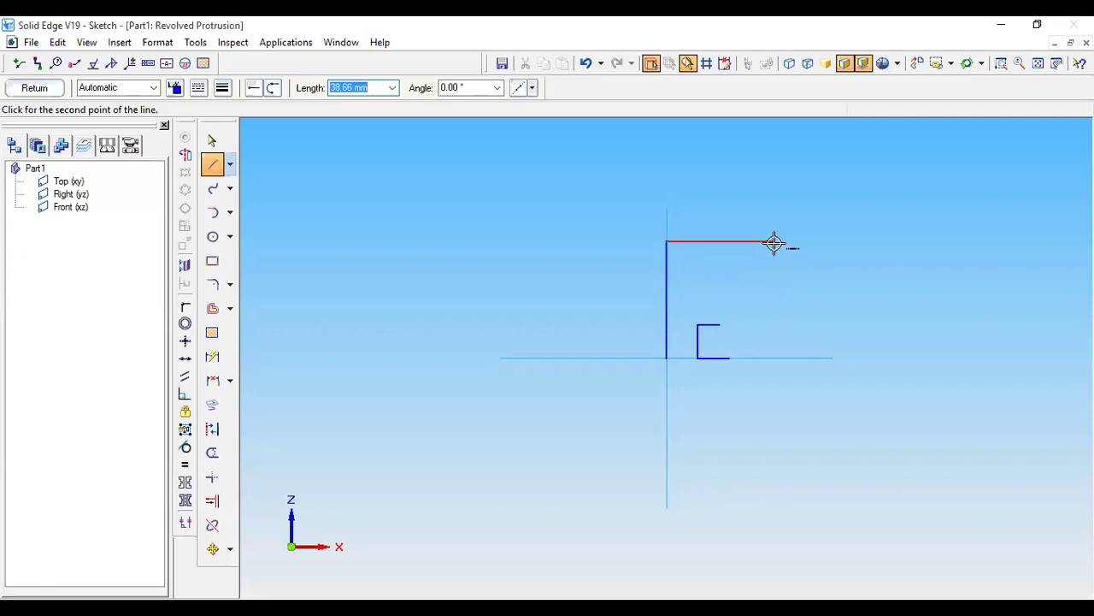
type("32.5")
key("Tab")
type("0")
left_click(667, 238)
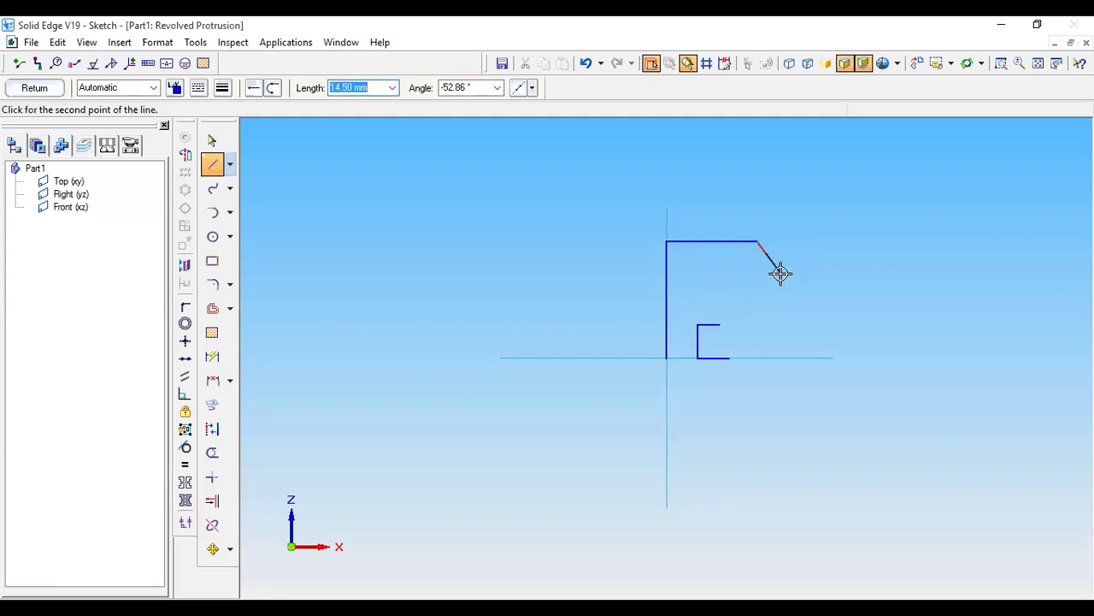
Step: Draw the slanted outer wall down to the base segment's outer end and a parallel inner wall from the 7.78 mm line's end to the top line
left_click(727, 357)
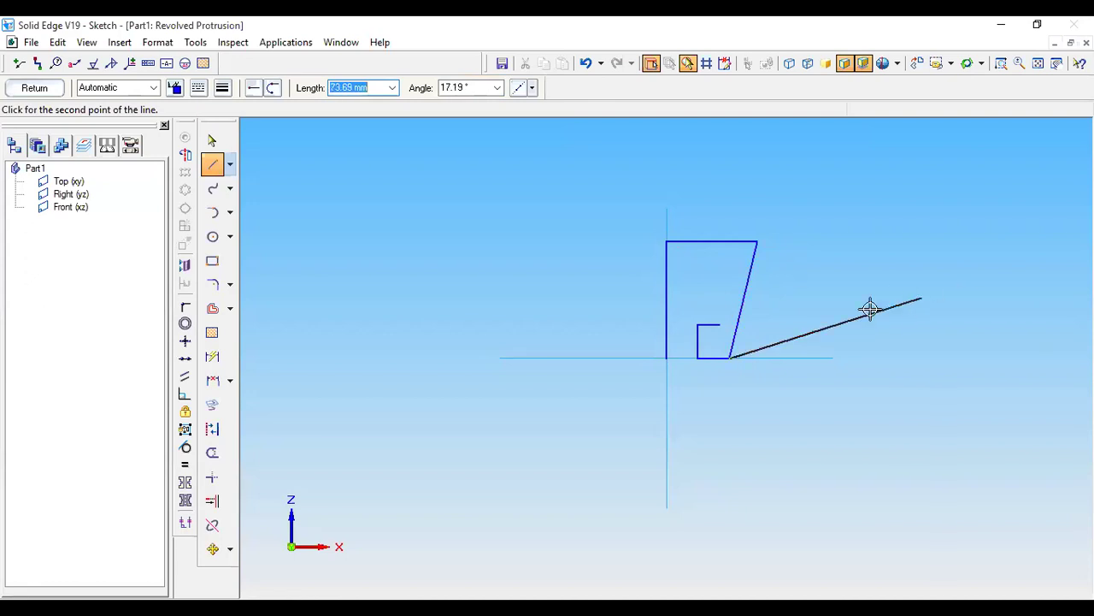
right_click(825, 343)
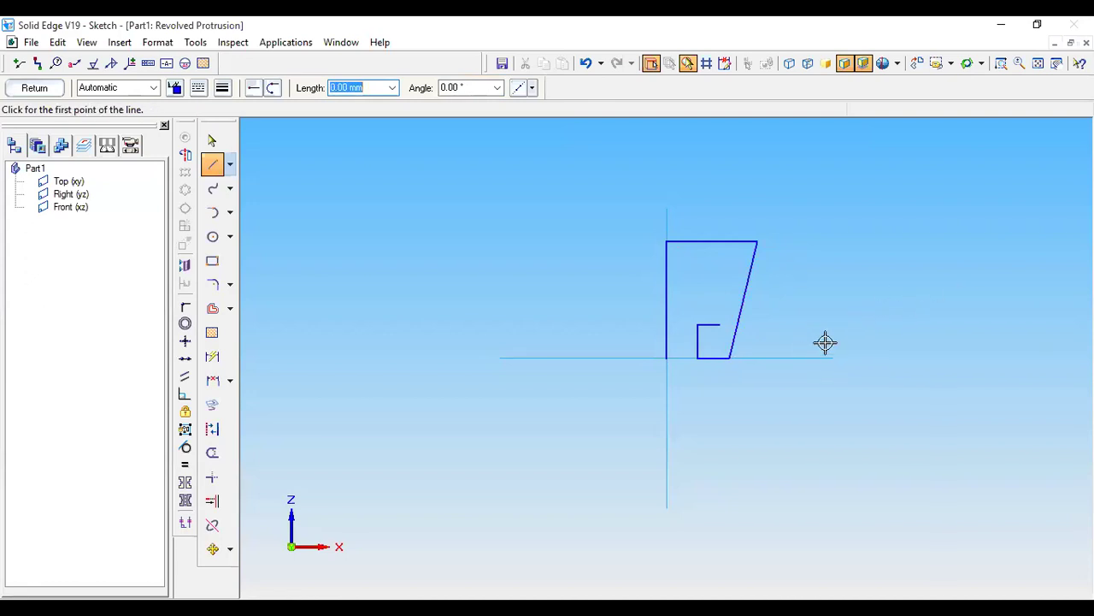
left_click(719, 324)
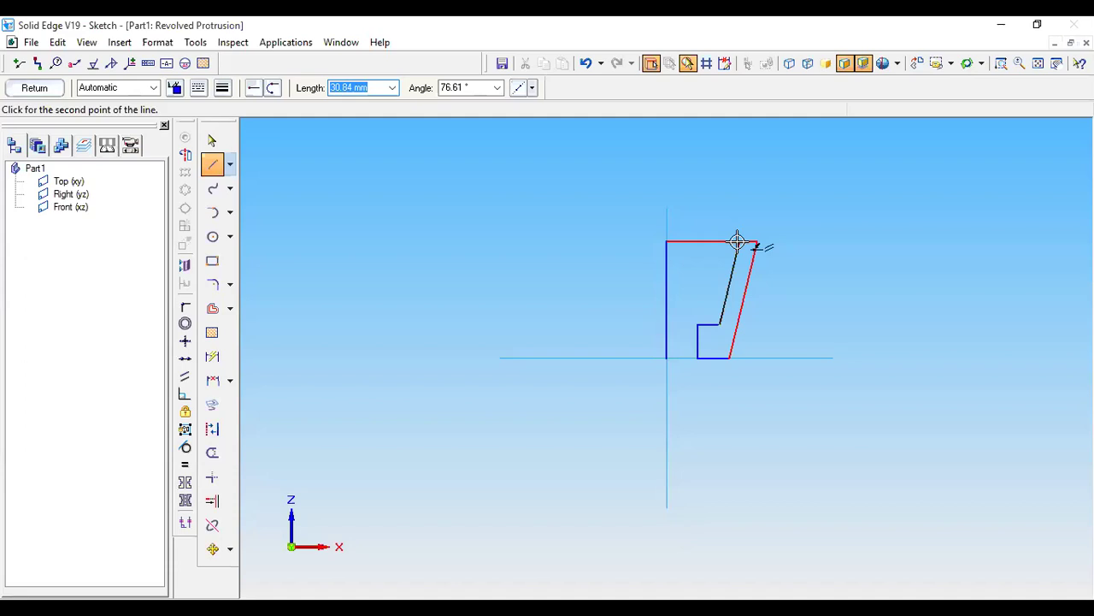
left_click(737, 241)
key("Escape")
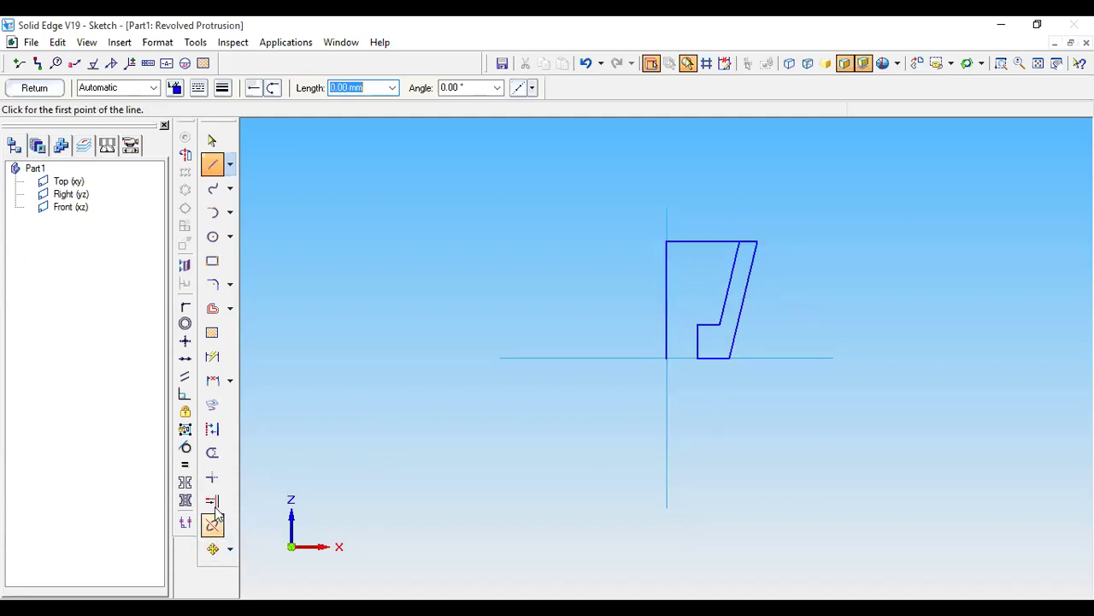
Step: Trim away the 42 mm vertical line and the top line's portion between the vertical reference and the inner wall
left_click(212, 452)
left_click(675, 286)
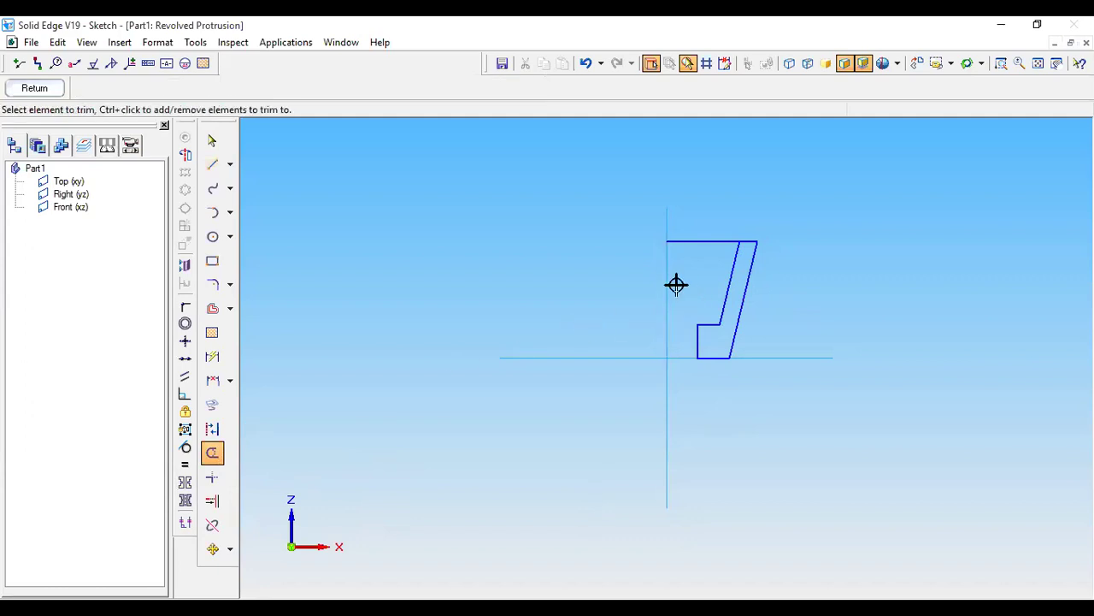
left_click(703, 242)
Step: Switch to the screw jack PDF in the browser and examine the enlarged drawing of the cup, part 4
key("alt+Tab")
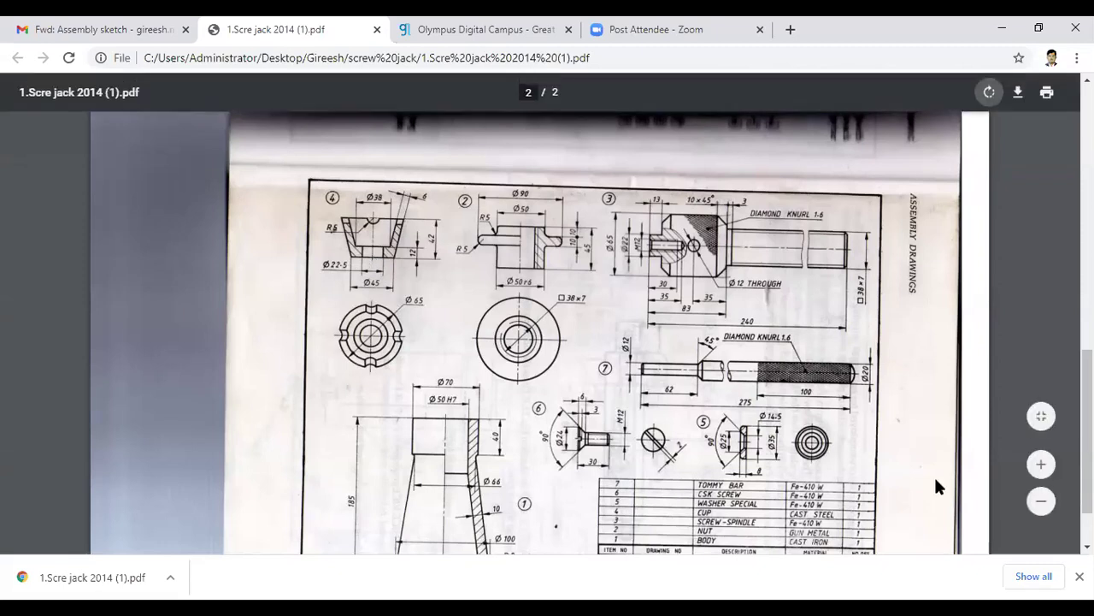
left_click(1041, 464)
left_click(1041, 464)
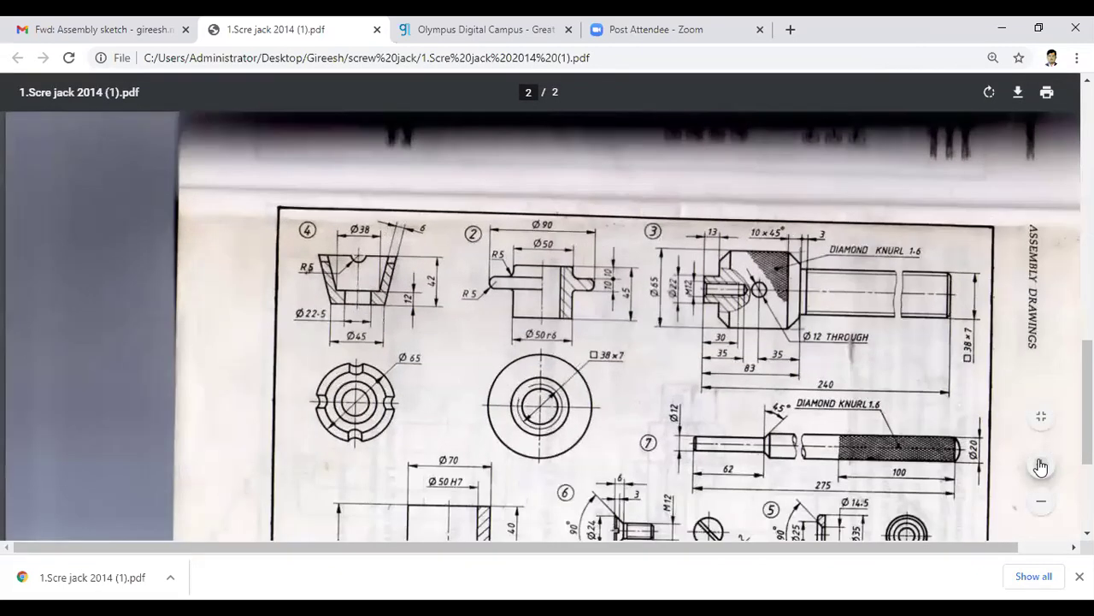
left_click(1041, 464)
left_click(1042, 464)
scroll(596, 317, "up", 1)
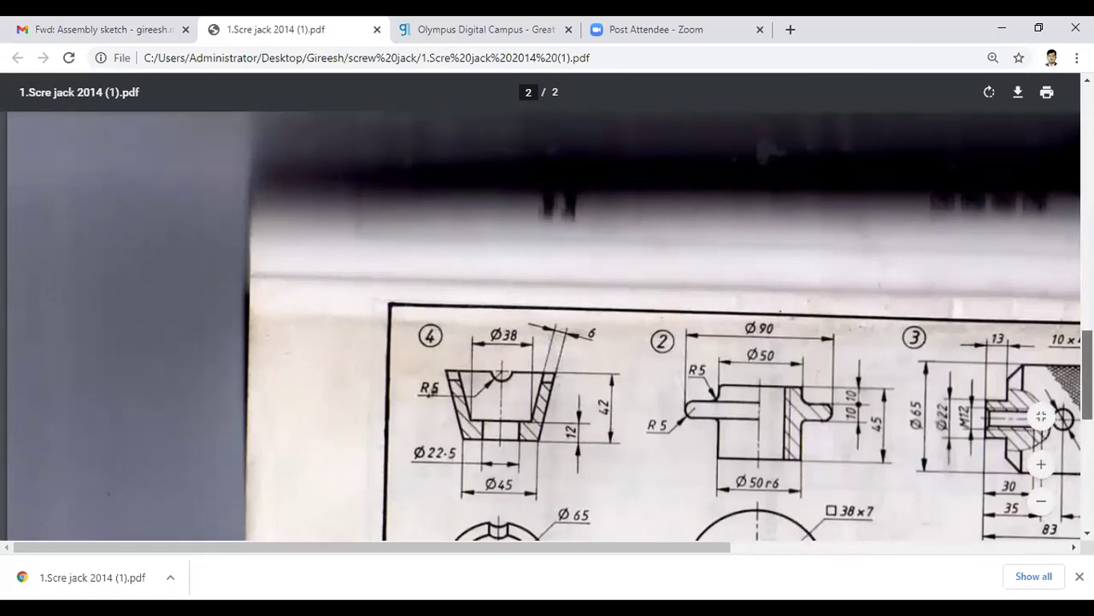
scroll(596, 317, "down", 2)
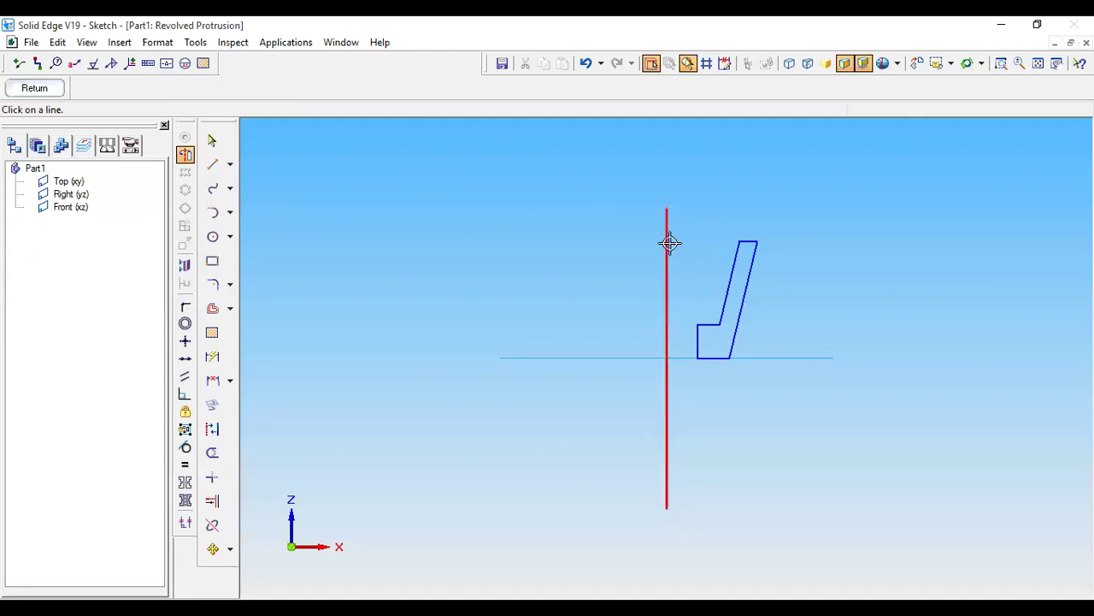
Step: Set the vertical reference line through the origin as the axis of revolution and finish the profile sketch
left_click(667, 243)
left_click(59, 91)
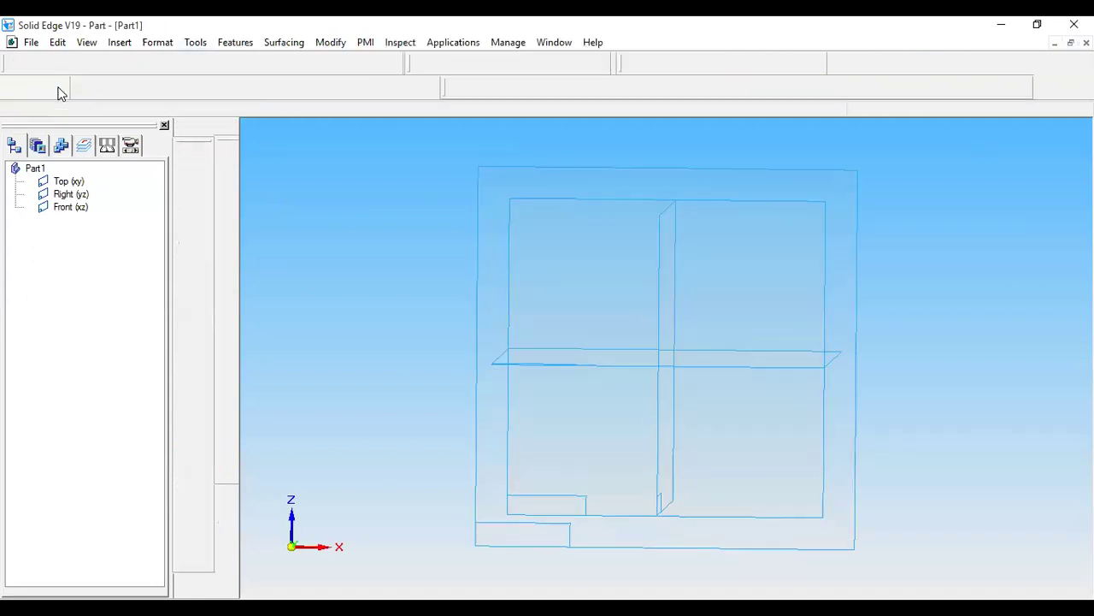
Step: Revolve the cup profile through a full 360° and finish the protrusion
left_click(233, 112)
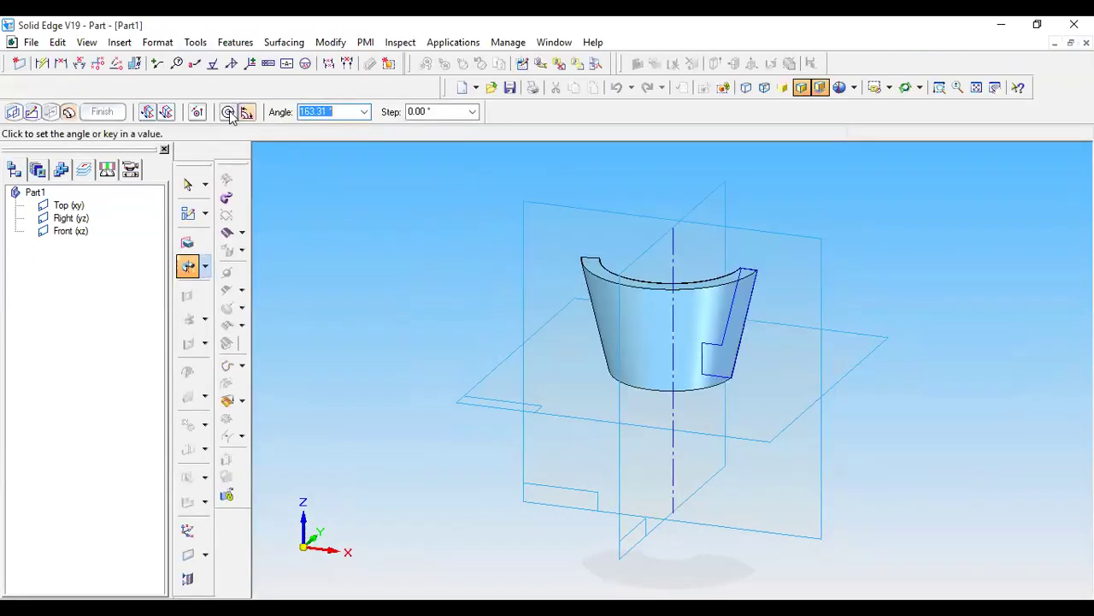
left_click(104, 112)
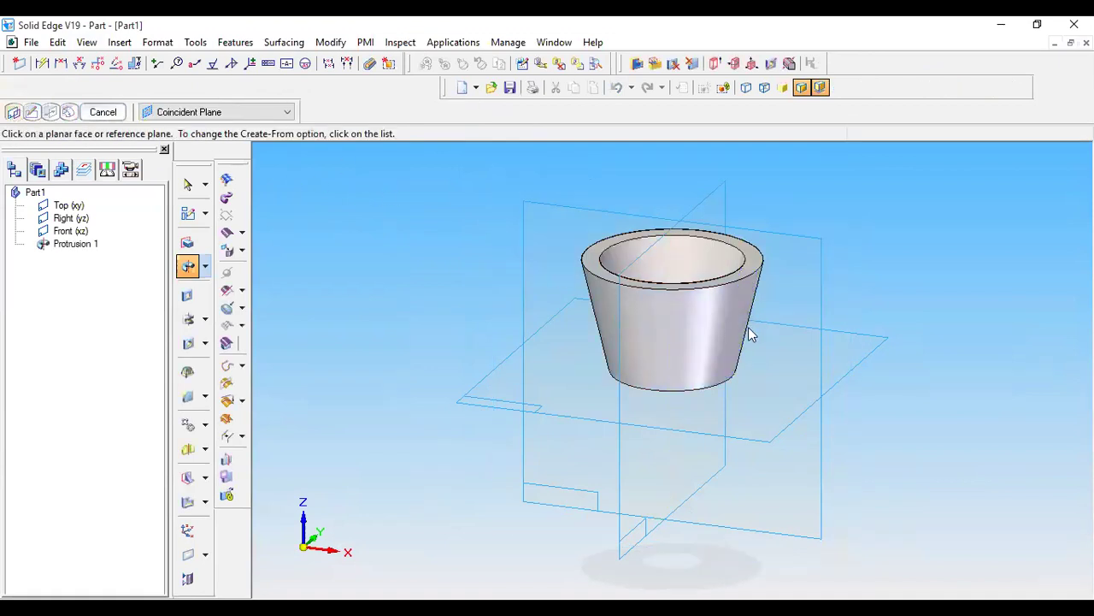
middle_click_drag(933, 343, 859, 335)
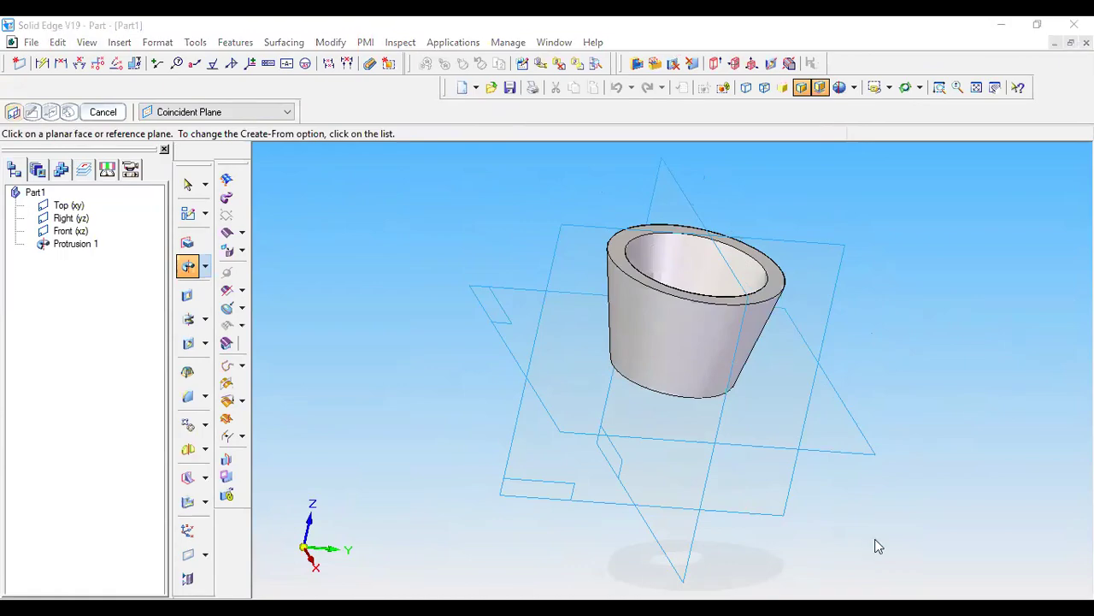
Step: Start a cutout on the Right (yz) plane and sketch a 10 mm diameter circle centred on the cup's top edge at the vertical reference
key("alt+Tab")
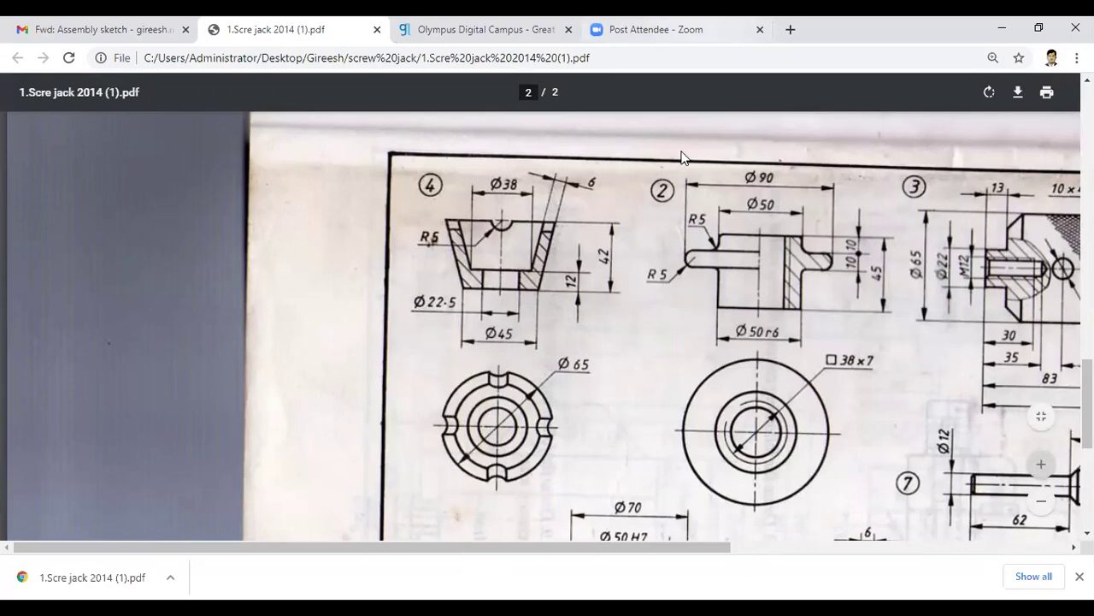
key("alt+Tab")
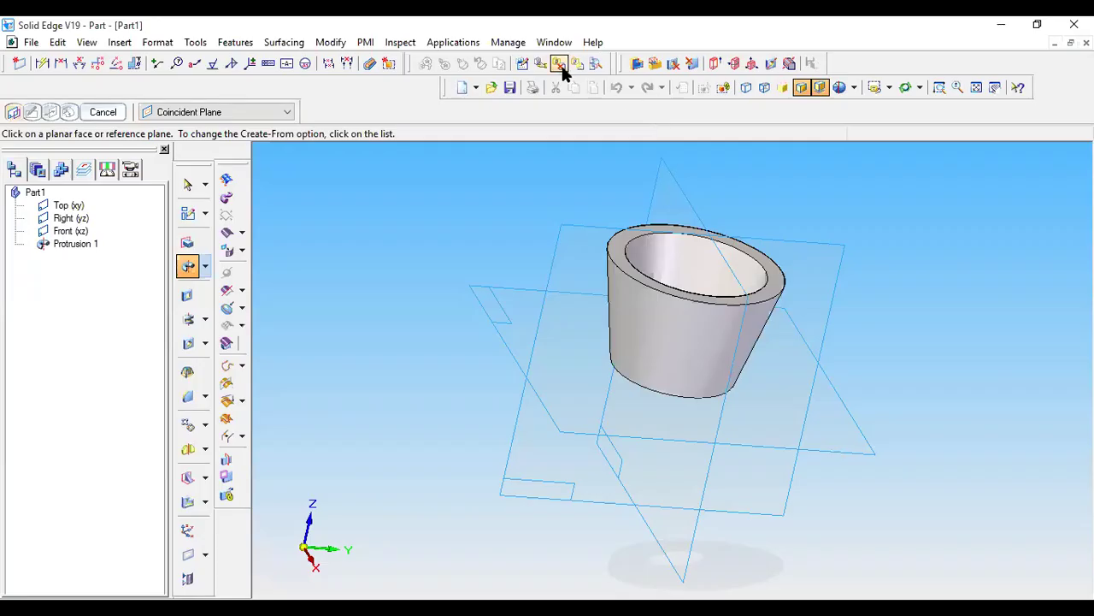
left_click(875, 88)
left_click(886, 161)
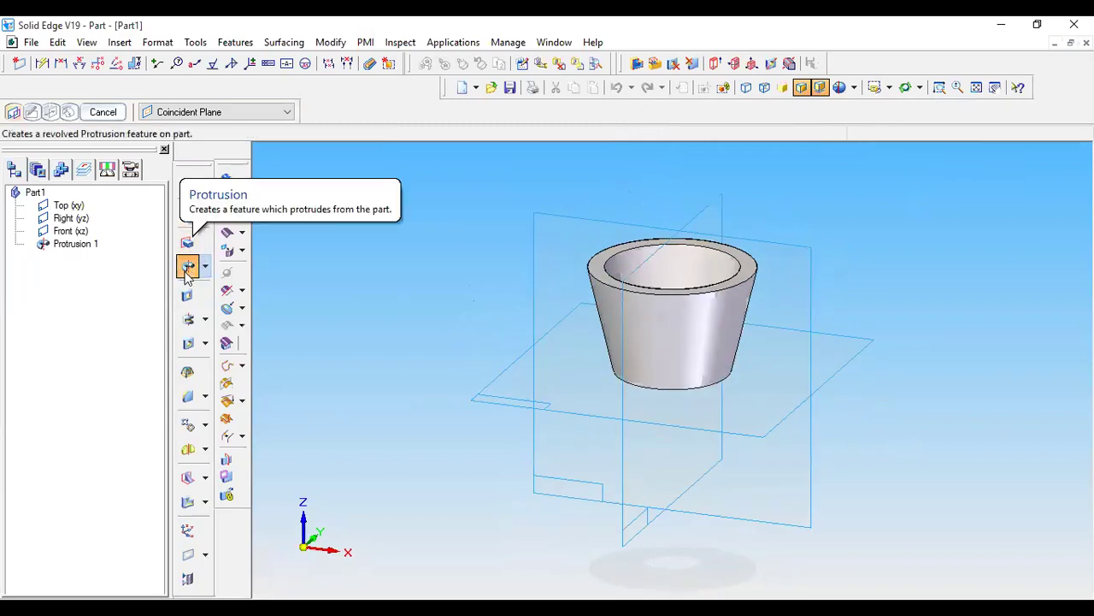
left_click(187, 295)
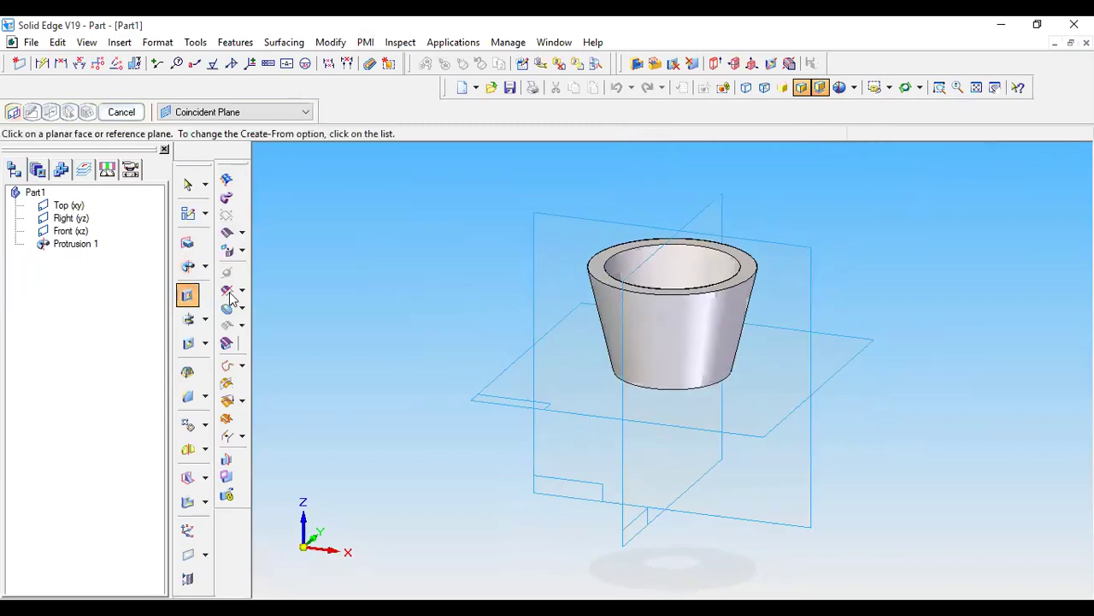
left_click(658, 263)
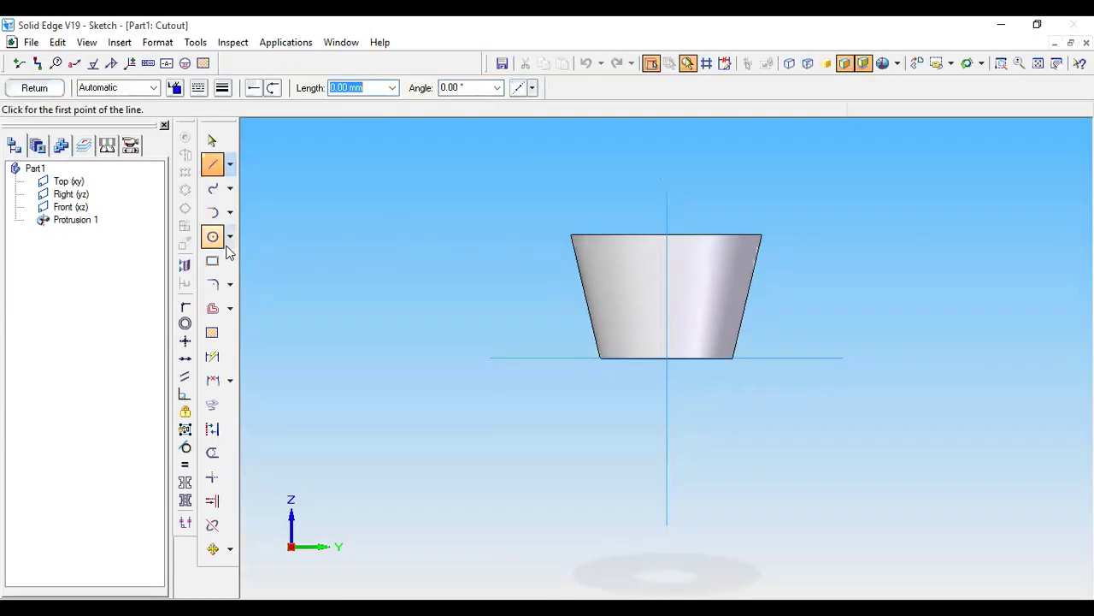
left_click(212, 237)
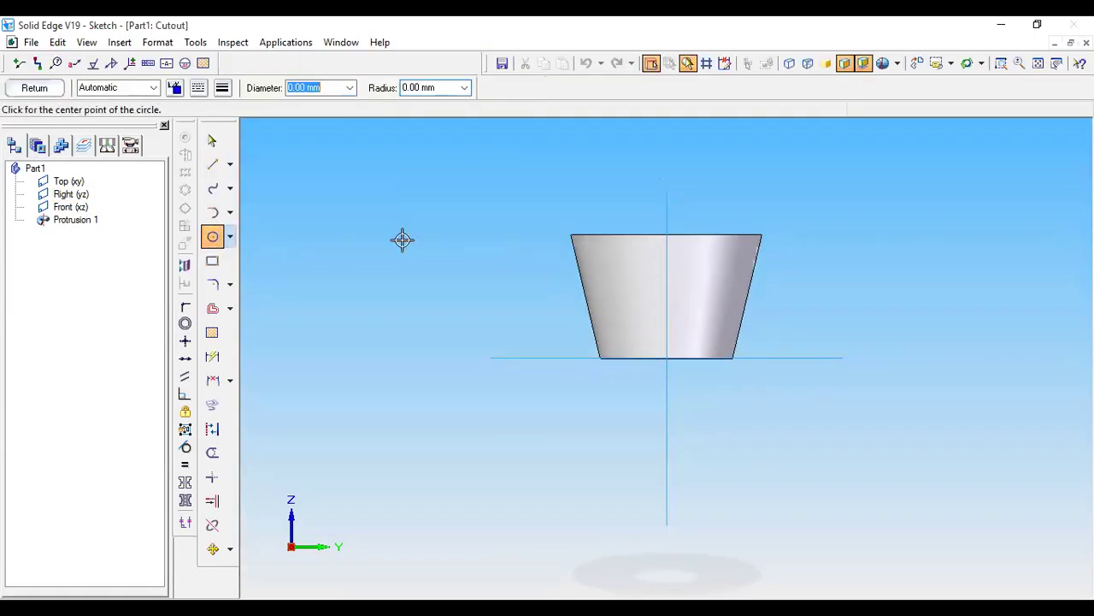
left_click(667, 235)
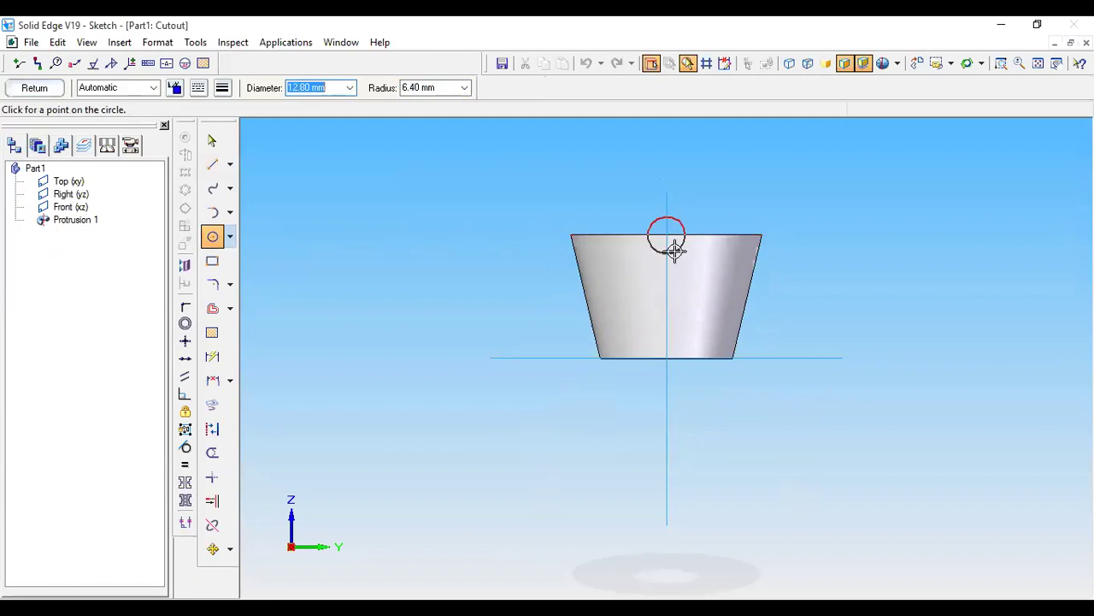
type("10")
key("Return")
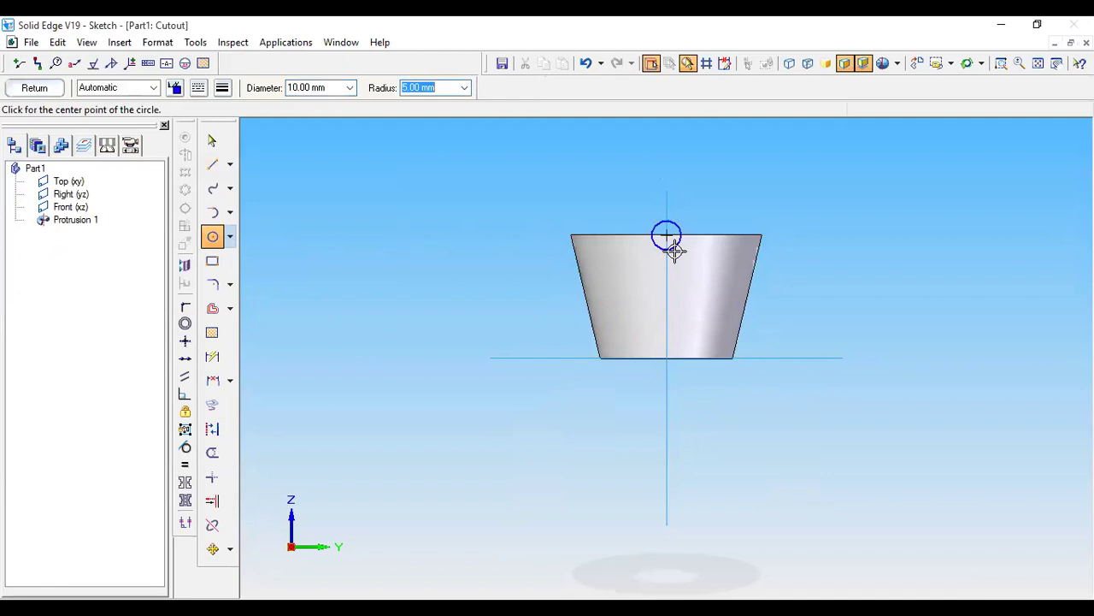
Step: Extend the circular cutout symmetrically through both opposite walls of the cup's rim and finish the feature
left_click(37, 91)
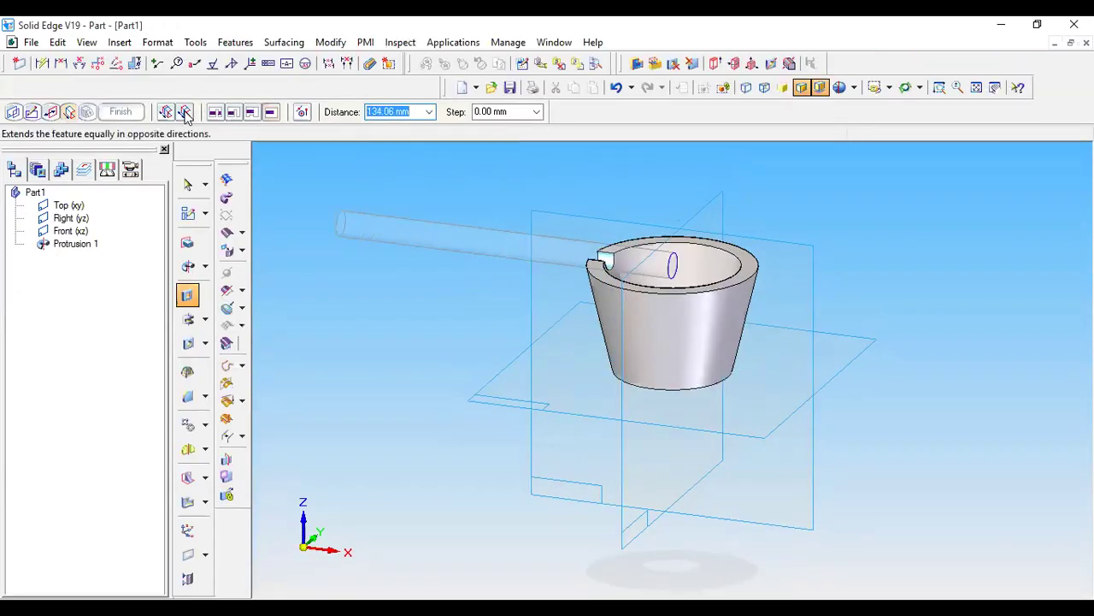
left_click(185, 112)
left_click(380, 208)
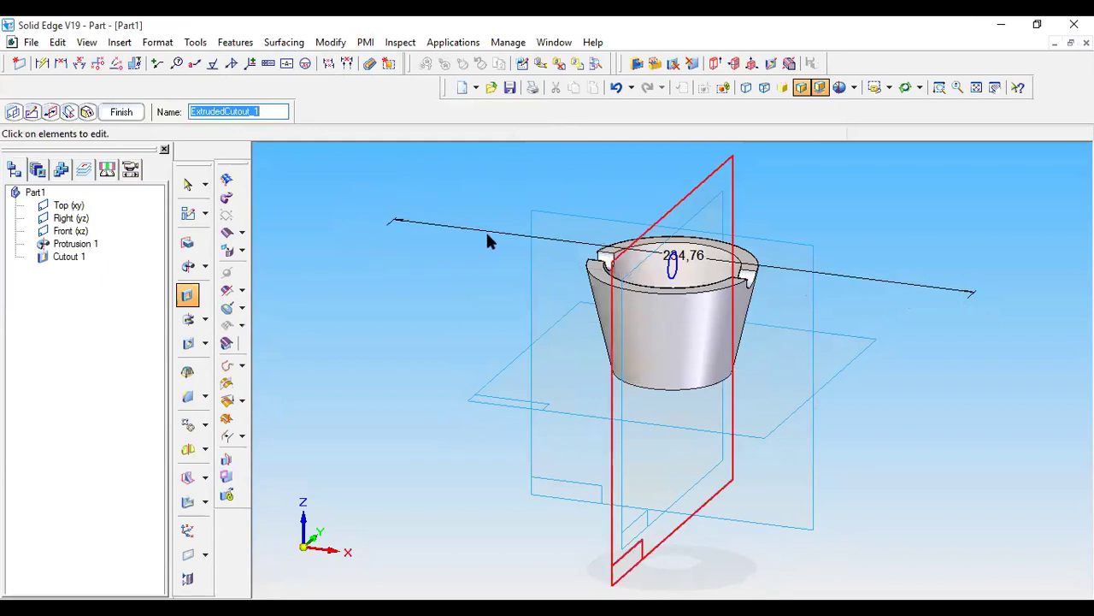
left_click(125, 110)
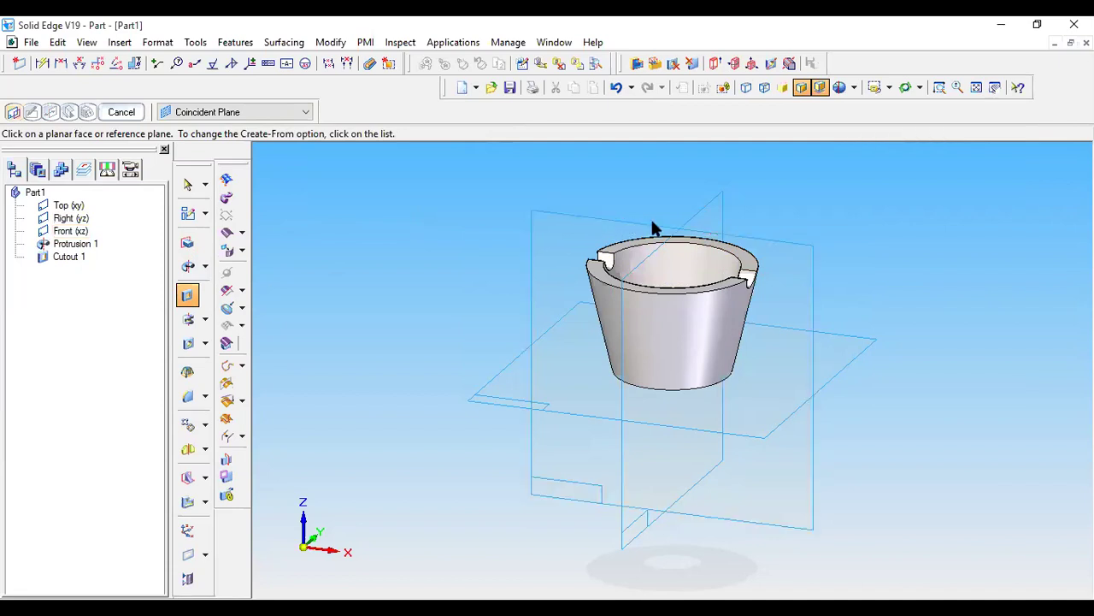
Step: Sketch a 10 mm diameter circle on the Front (xz) plane for a second cutout, centred on the cup's top edge at the vertical reference
left_click(553, 219)
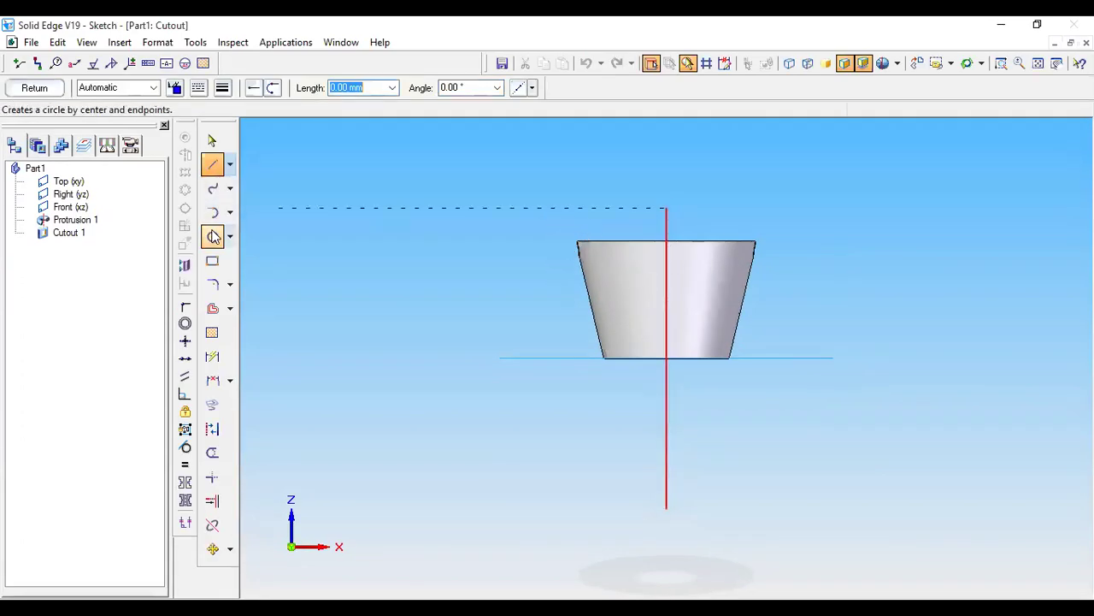
left_click(213, 236)
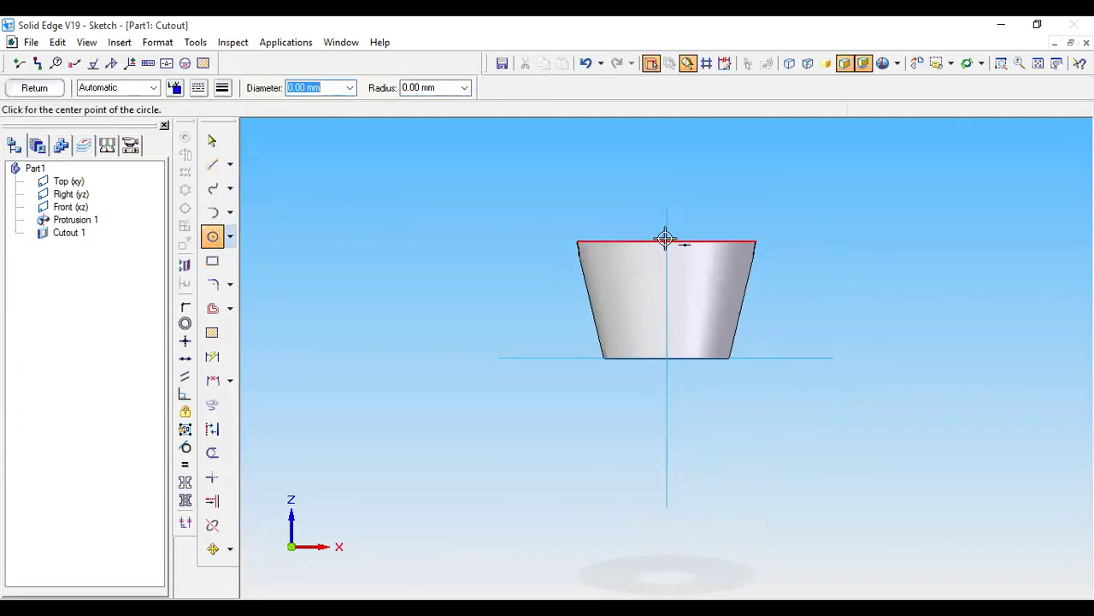
left_click(666, 240)
type("10")
key("Tab")
left_click(667, 247)
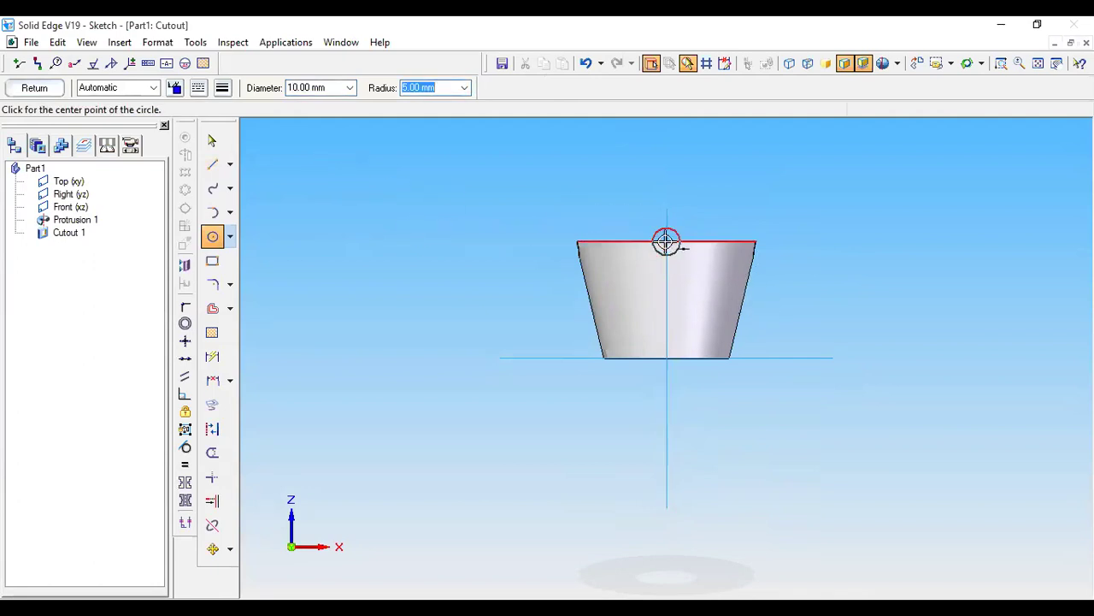
Step: Remove the duplicate circle that overlaps the second cutout's profile and finish the sketch
left_click(50, 88)
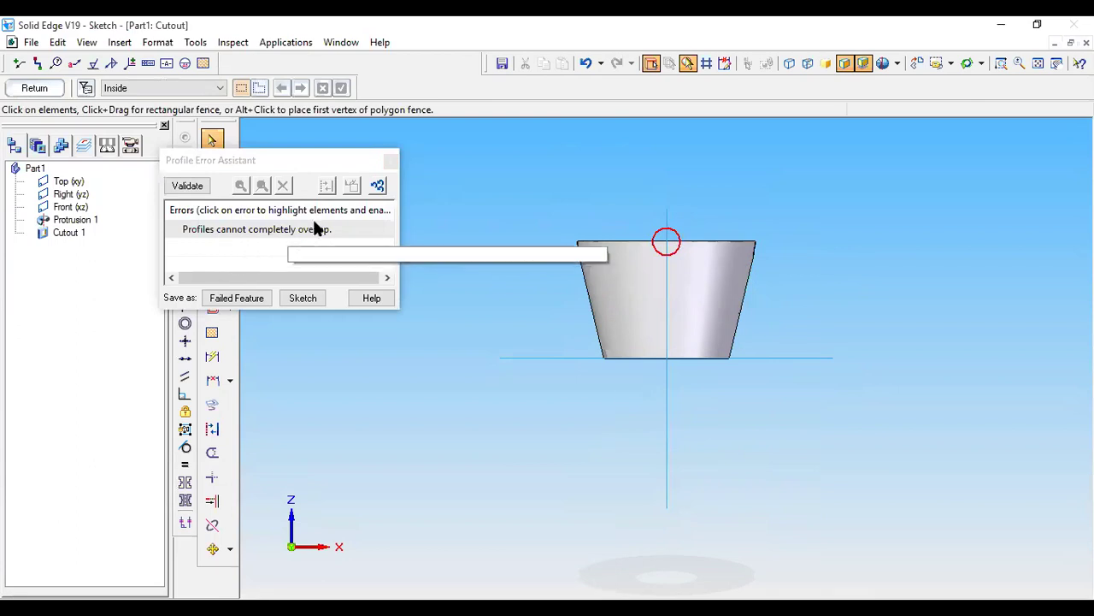
left_click(389, 162)
left_click(673, 259)
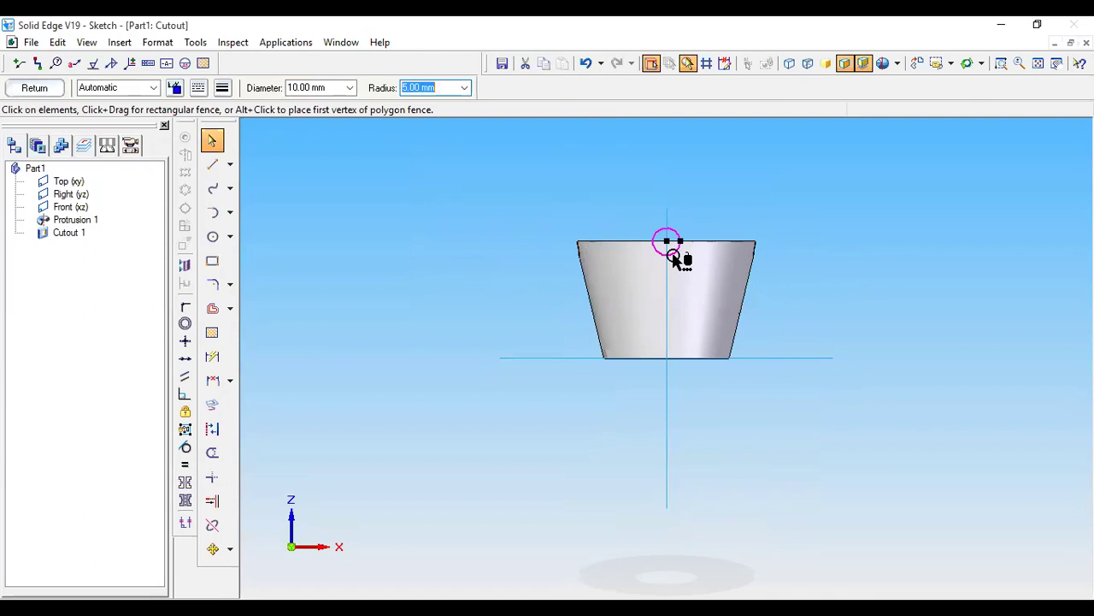
key("Escape")
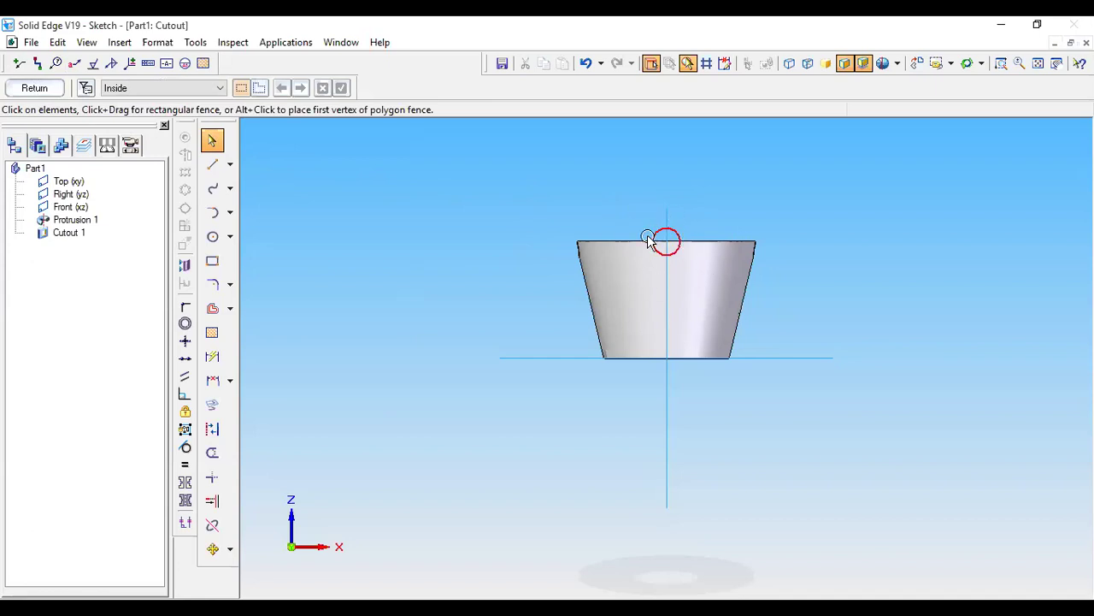
left_click(35, 88)
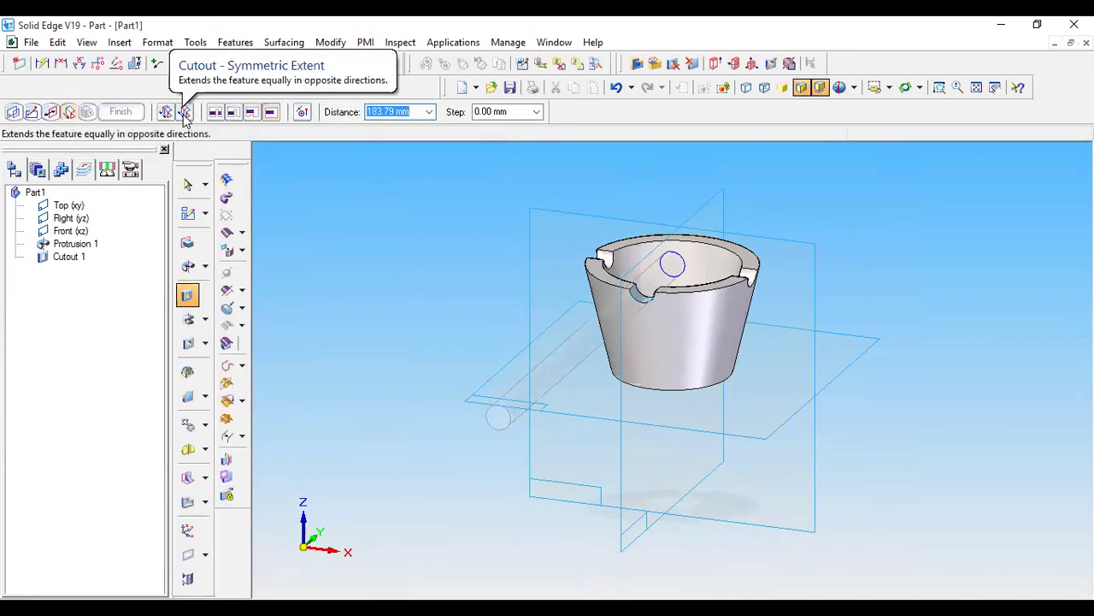
Step: Cut the second circle symmetrically through the front and back walls of the rim and finish the cutout
left_click(183, 113)
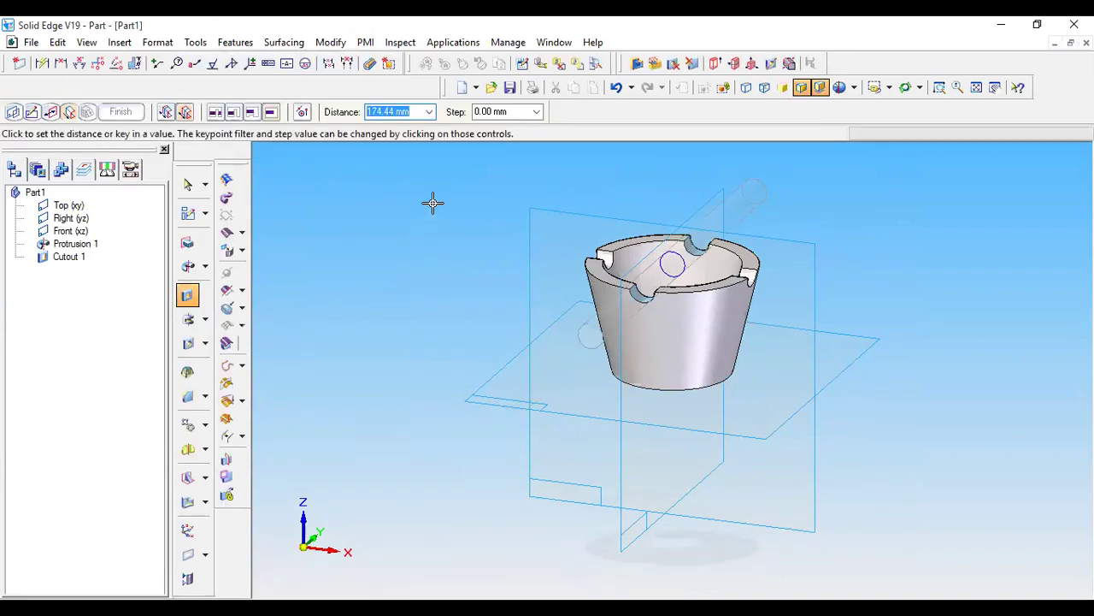
left_click(408, 259)
left_click(121, 111)
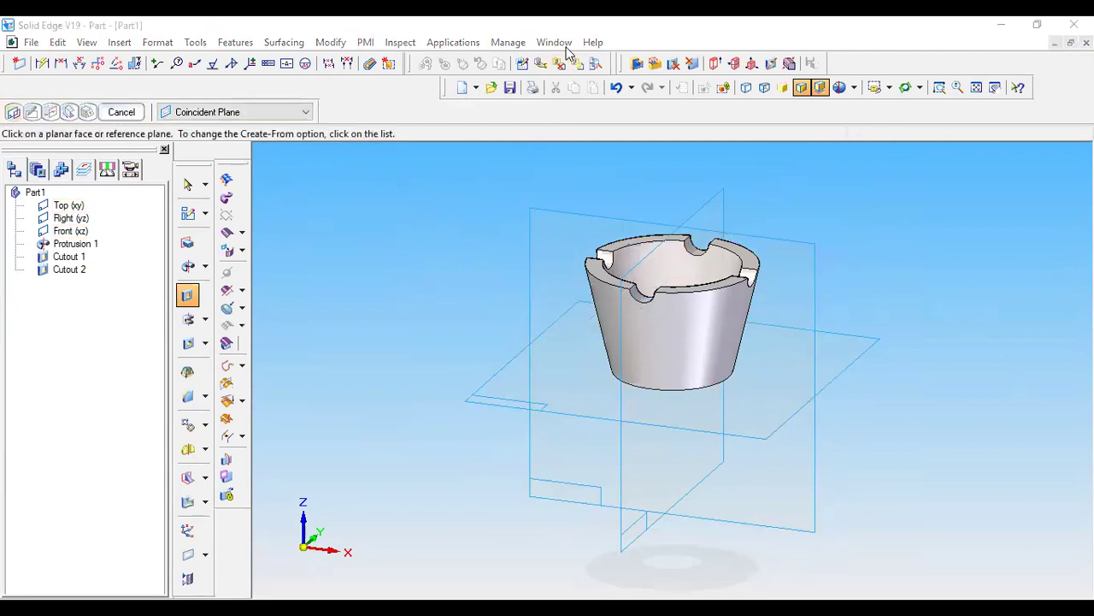
Step: Compare the notched cup with part 4 in the PDF drawing, examining the model from the top and in dimetric view
key("alt+Tab")
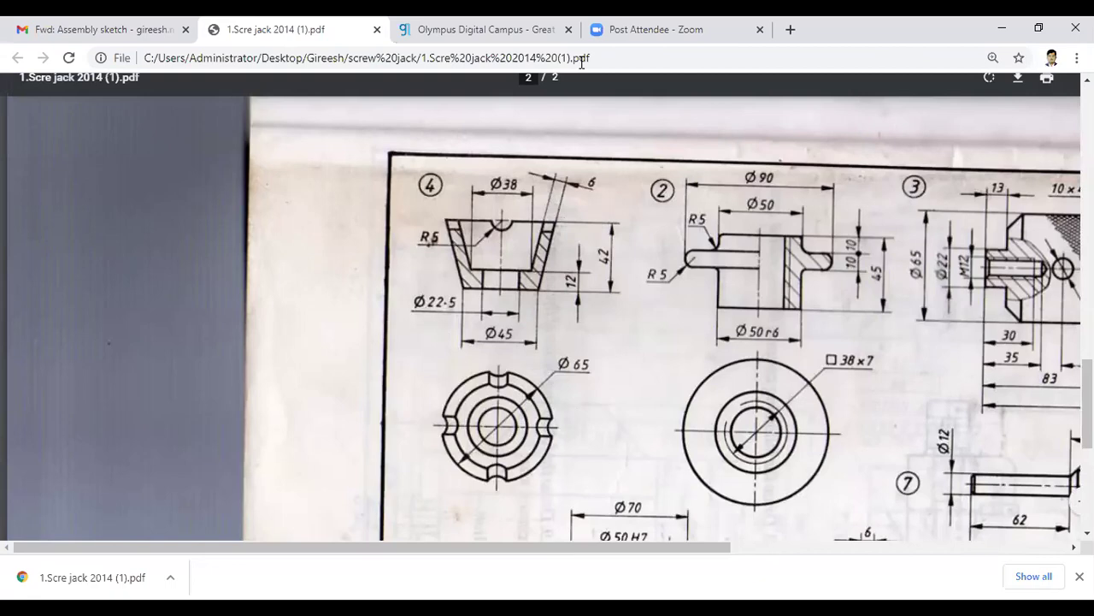
key("alt+Tab")
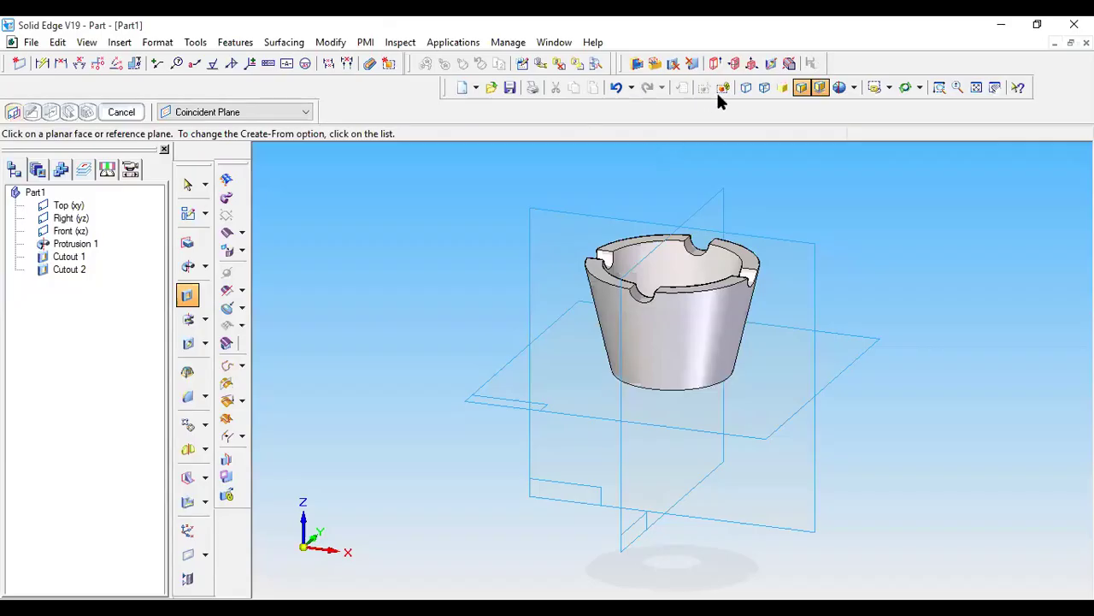
left_click(904, 89)
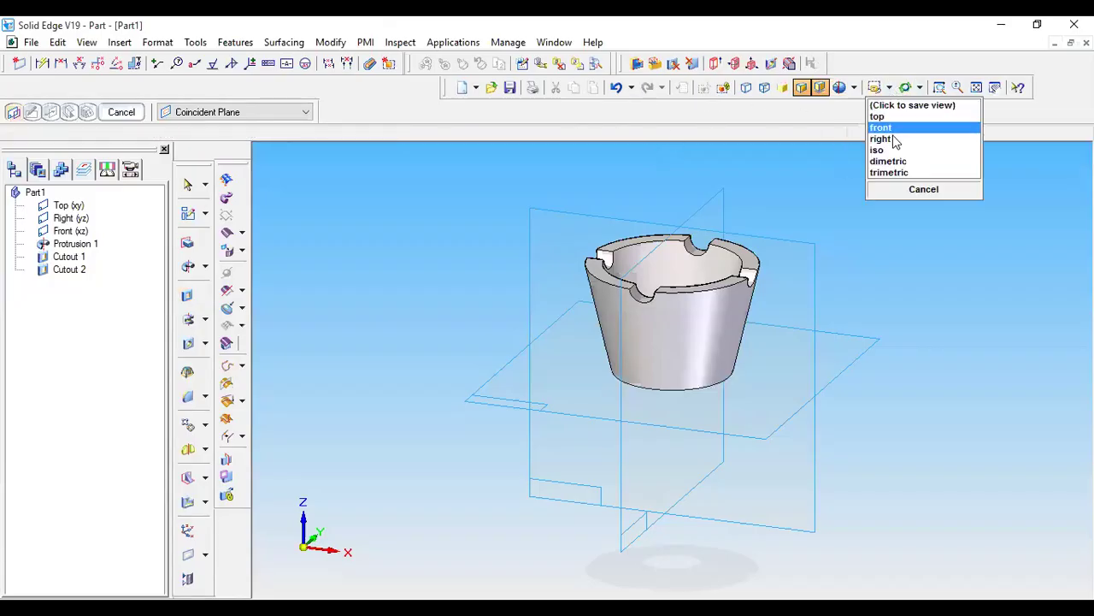
left_click(889, 117)
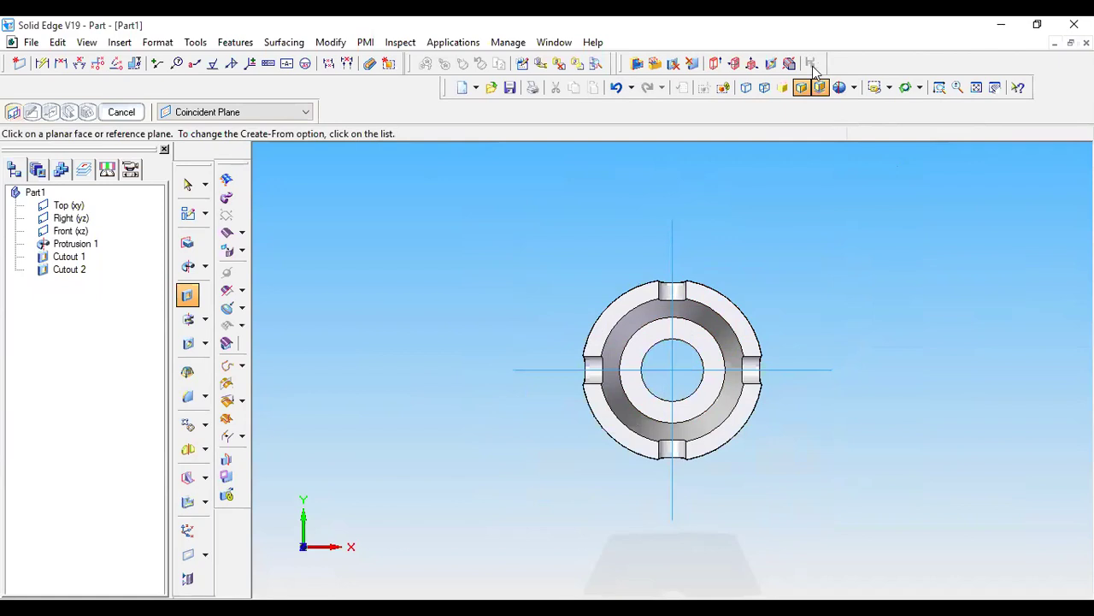
left_click(874, 87)
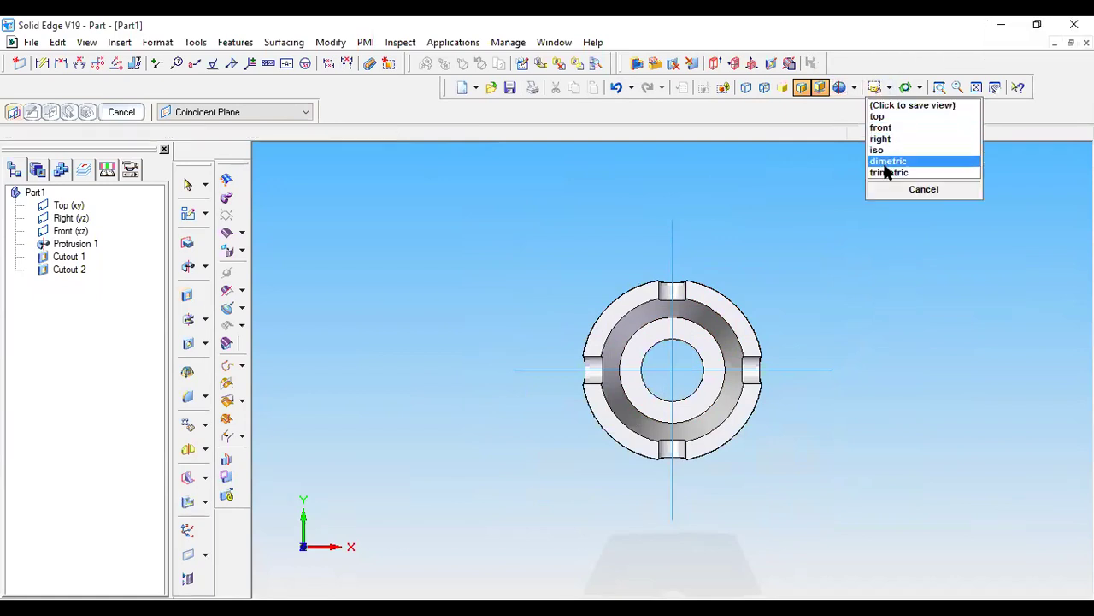
left_click(886, 163)
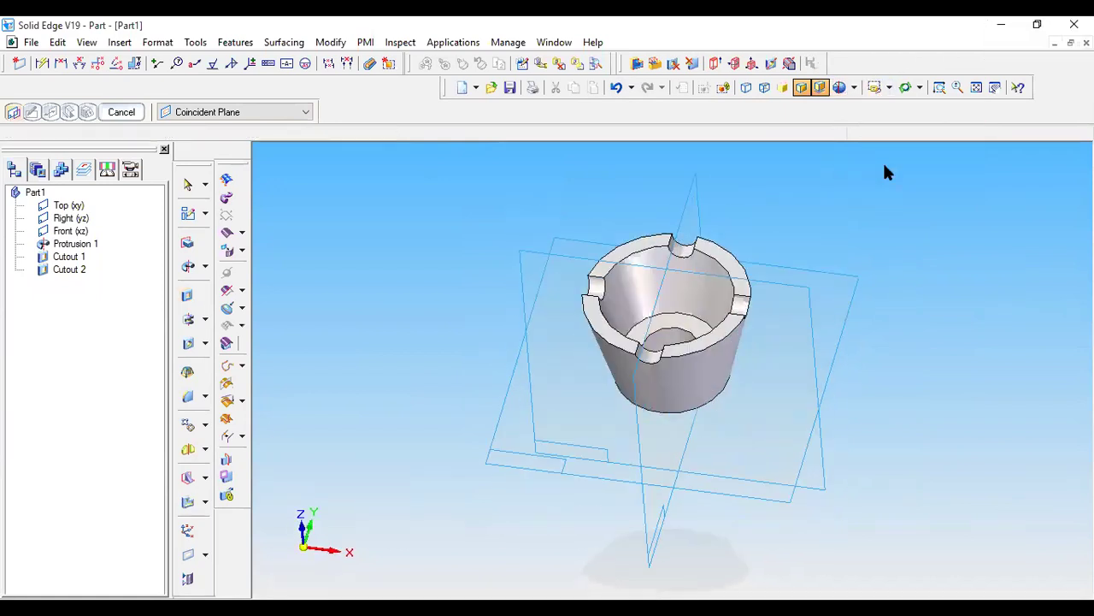
Step: Save the cup as Part4.par in the screw jack folder on the Desktop
left_click(31, 42)
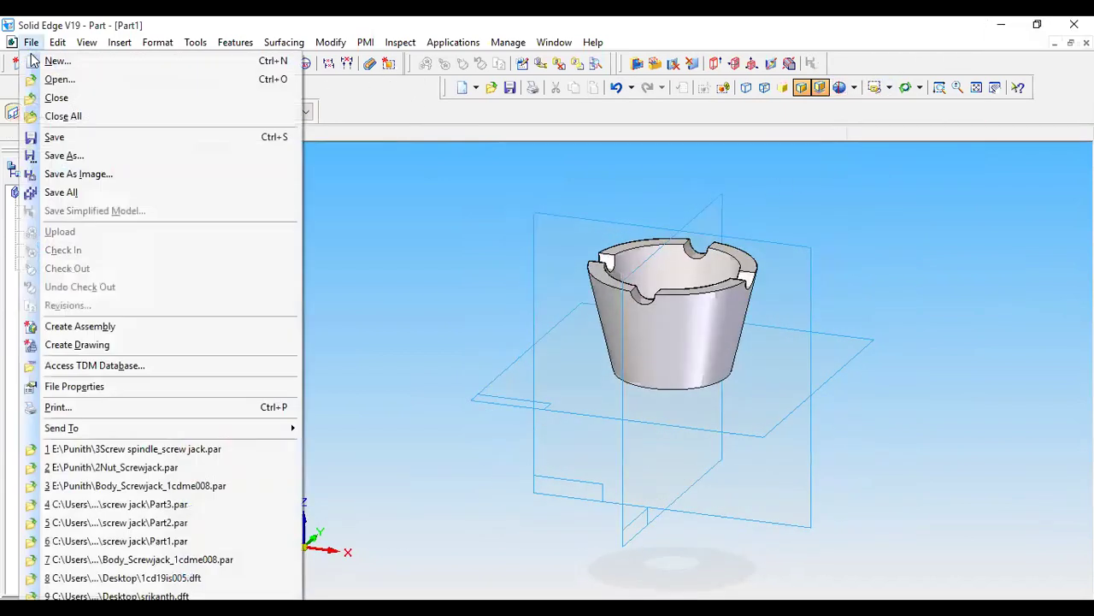
left_click(65, 155)
left_click(598, 205)
left_click(598, 205)
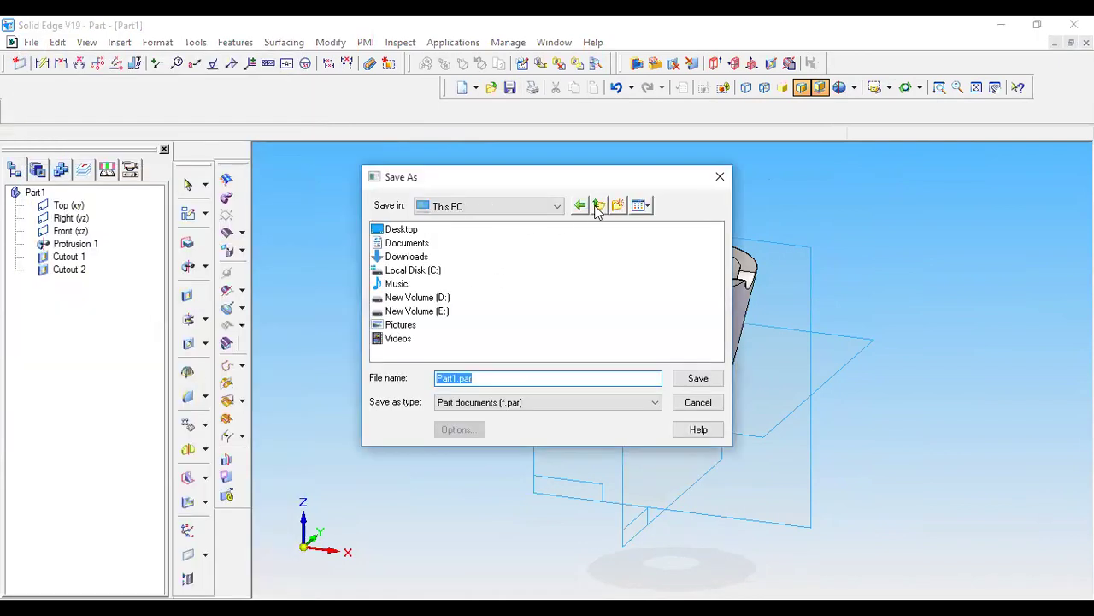
double_click(395, 233)
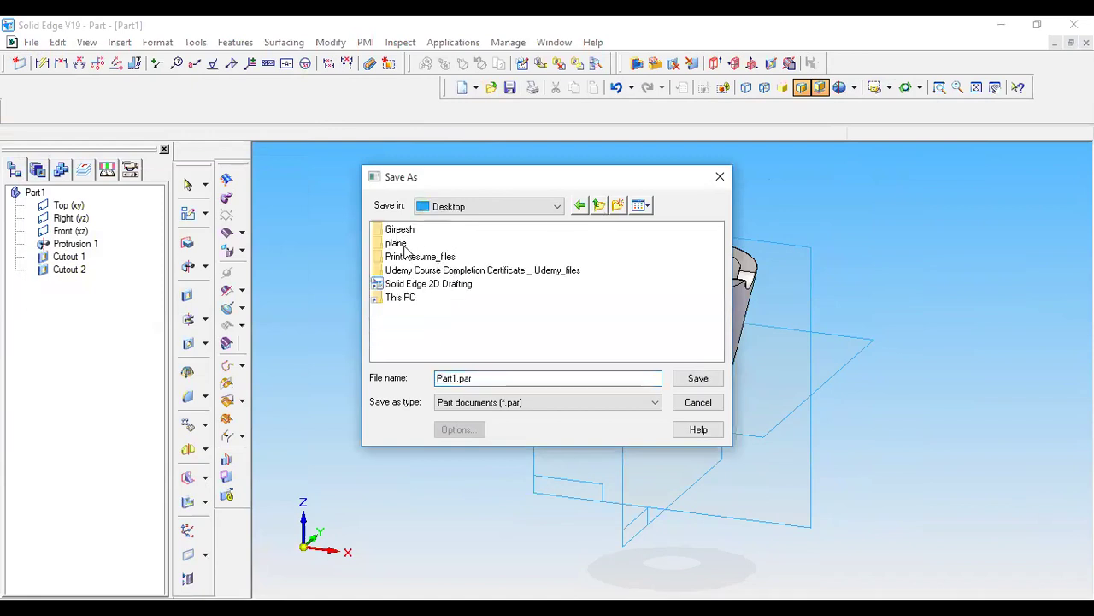
double_click(402, 230)
double_click(405, 230)
left_click(463, 382)
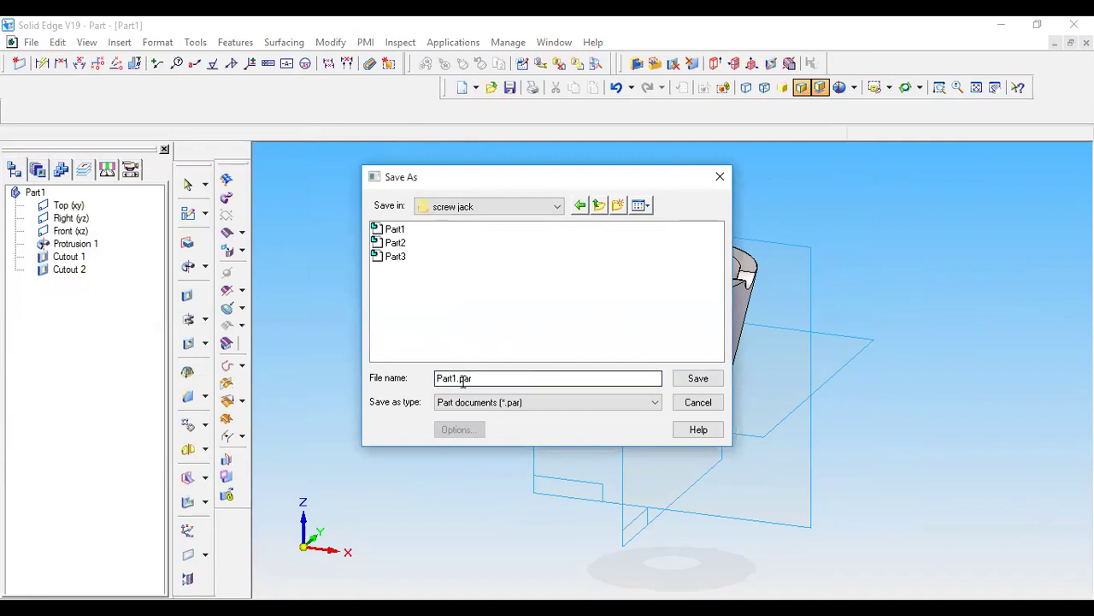
key("BackSpace")
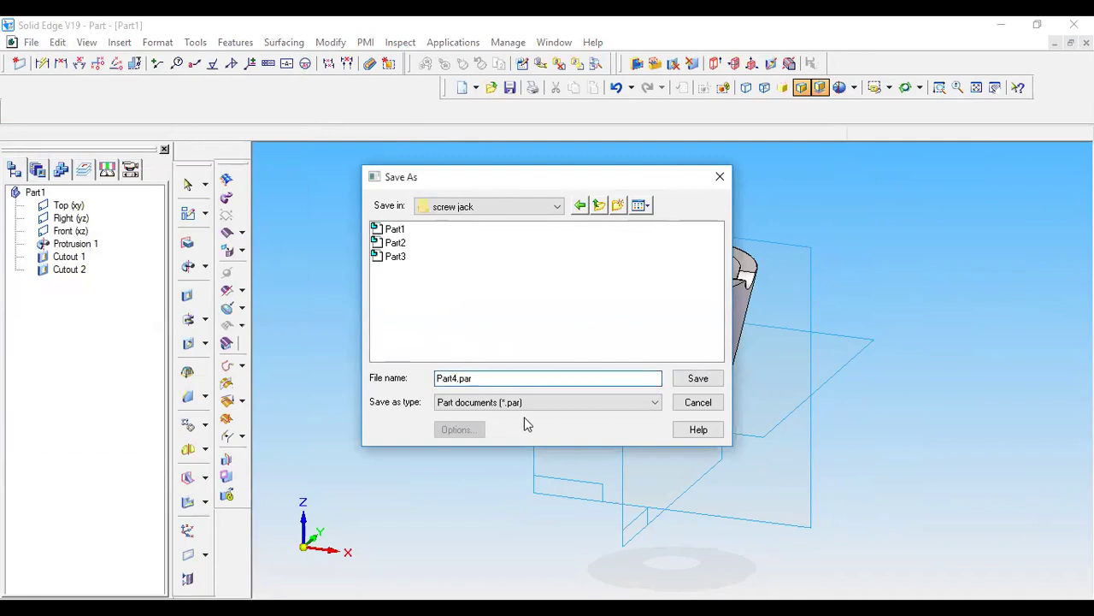
left_click(698, 377)
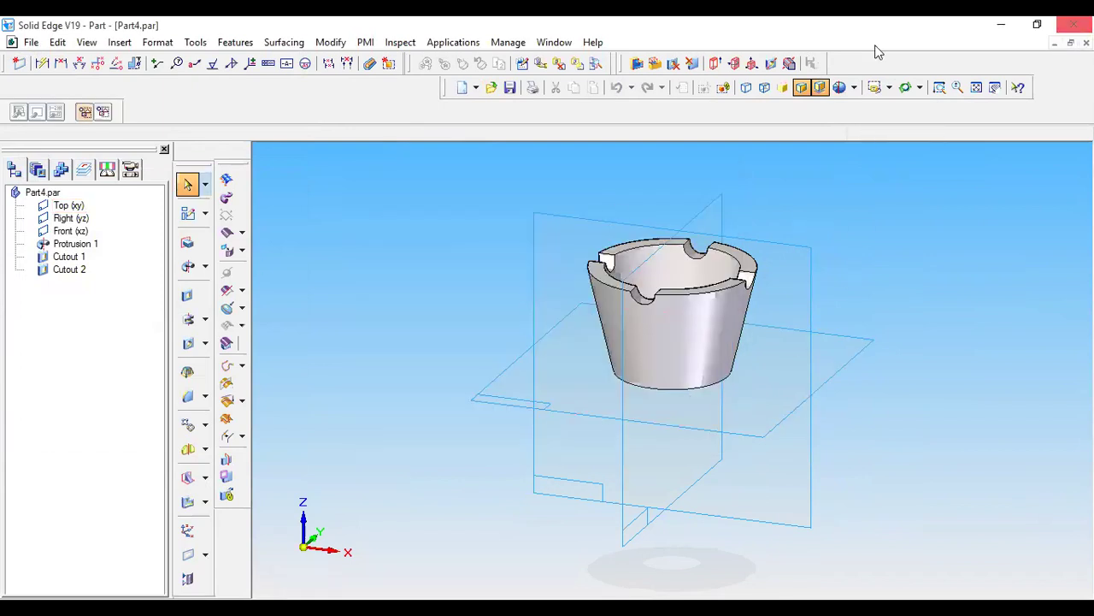
Step: Create a new part file from the Normal.par template
left_click(33, 43)
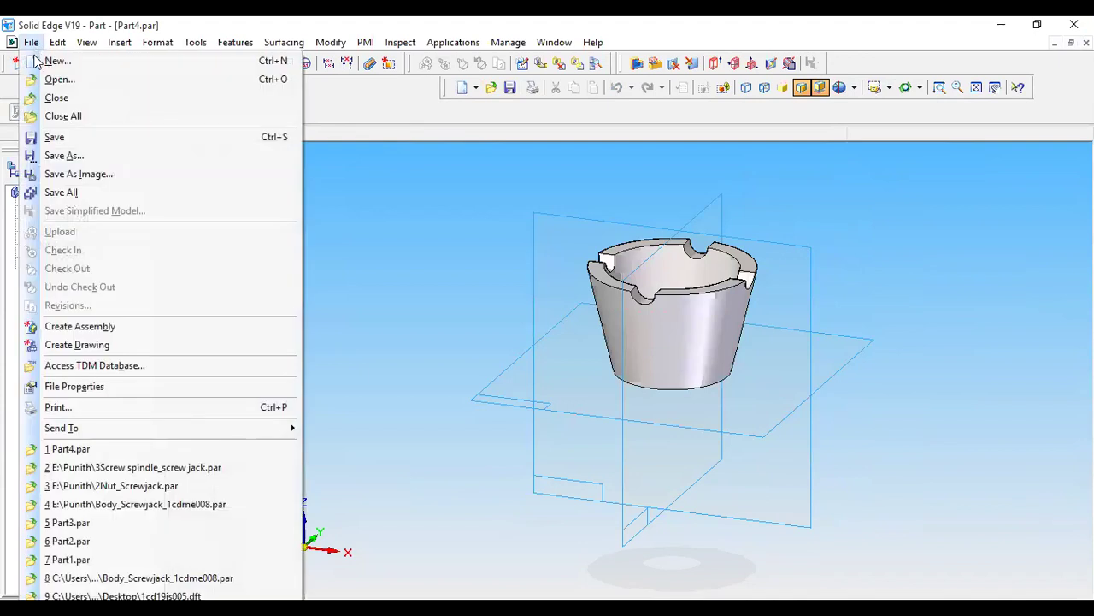
left_click(53, 62)
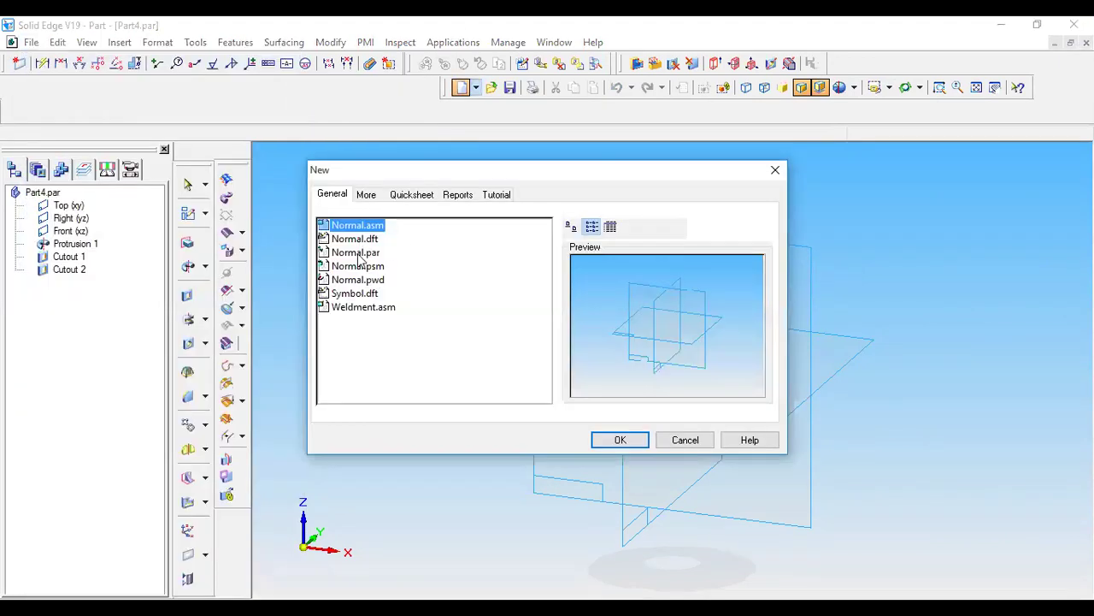
left_click(357, 253)
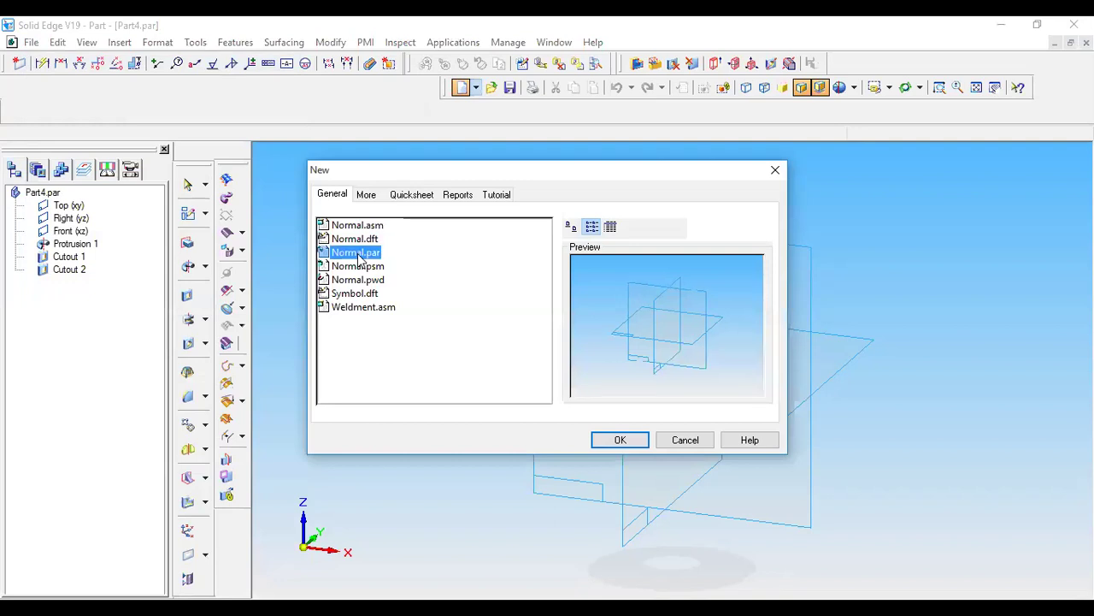
left_click(620, 441)
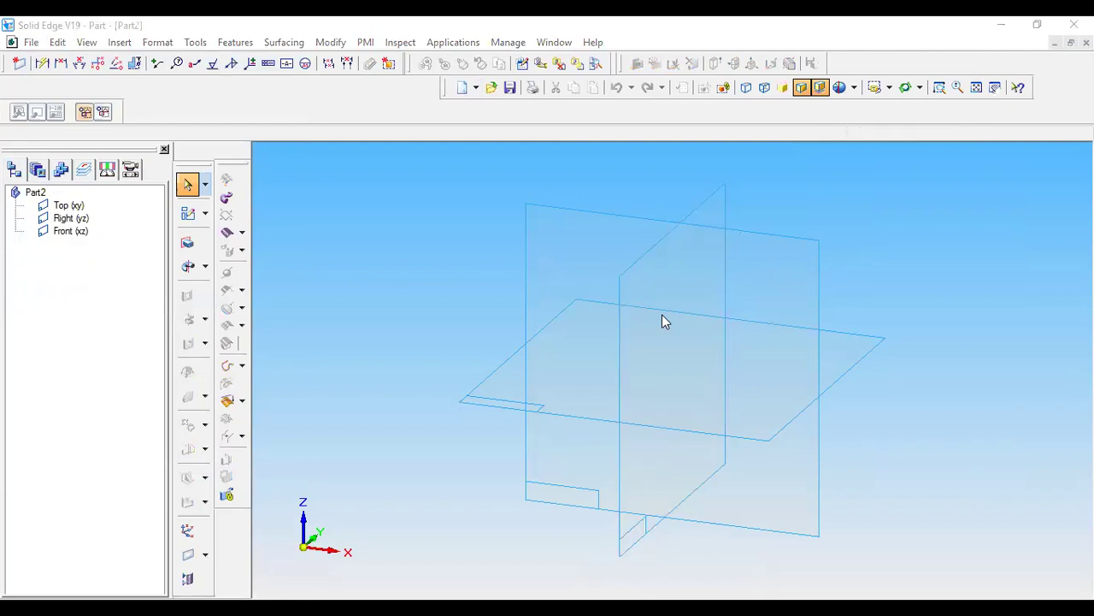
Step: Switch to the screw jack PDF in Chrome, rotate the page and examine the dimensions of the special washer (part 5)
key("alt+Tab")
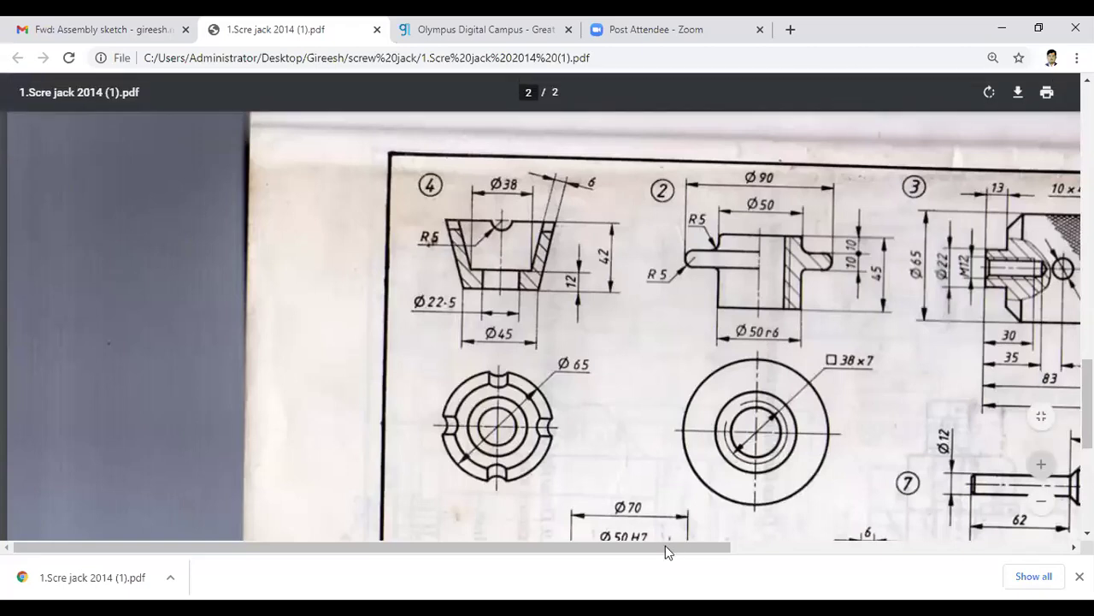
left_click_drag(677, 548, 893, 548)
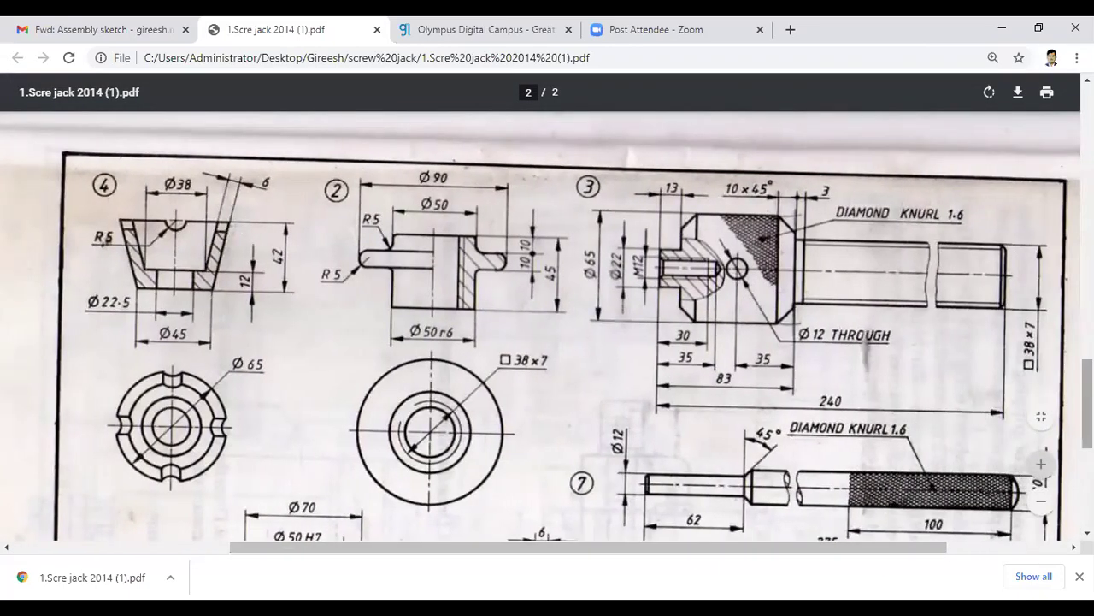
scroll(933, 403, "down", 3)
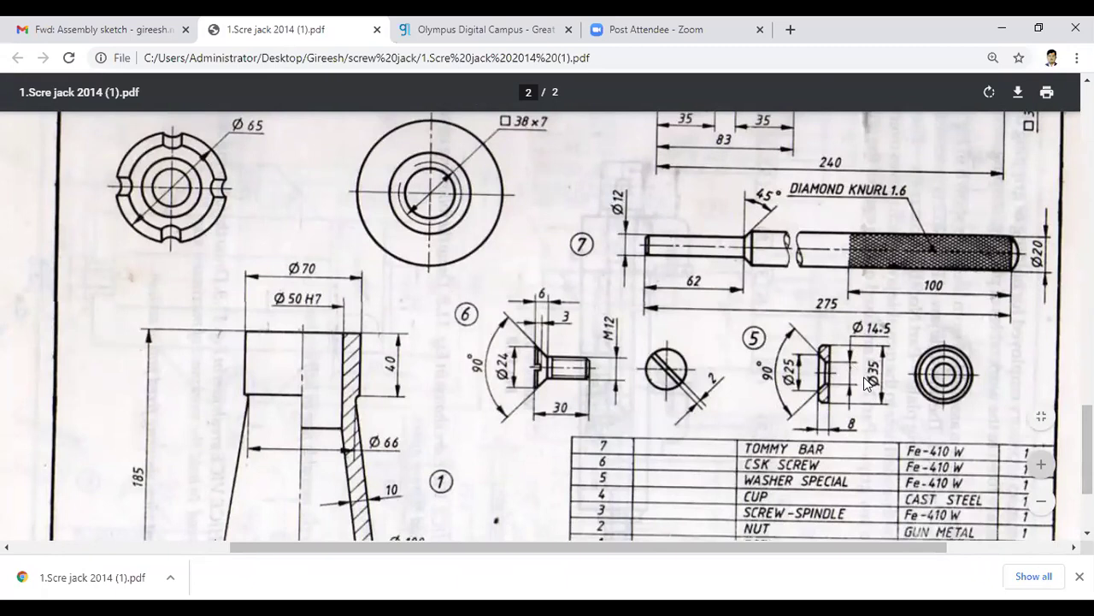
left_click(988, 92)
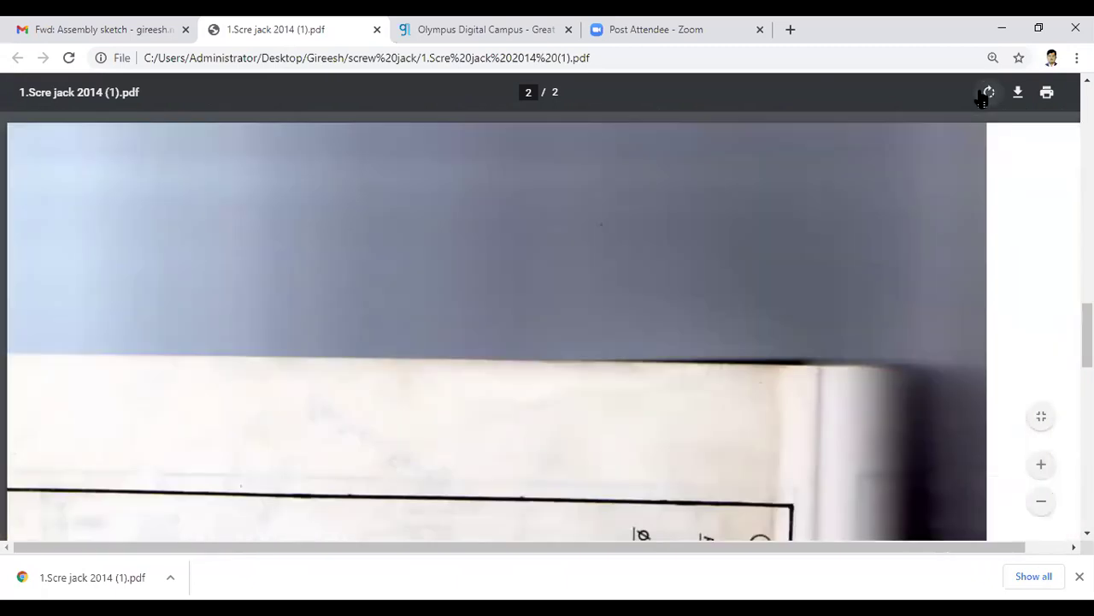
scroll(495, 325, "down", 5)
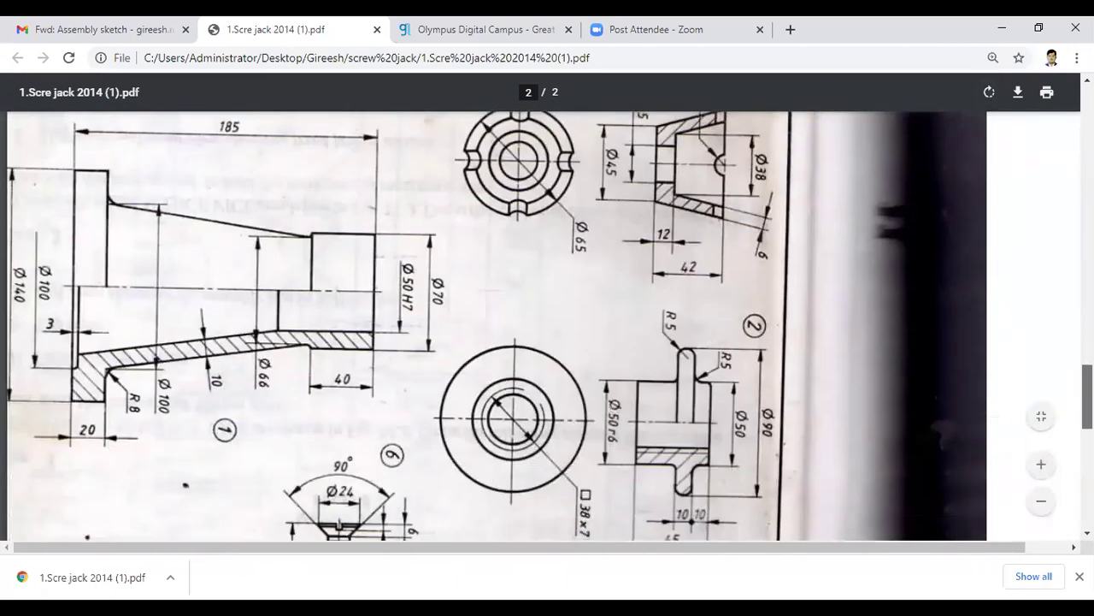
scroll(537, 311, "down", 3)
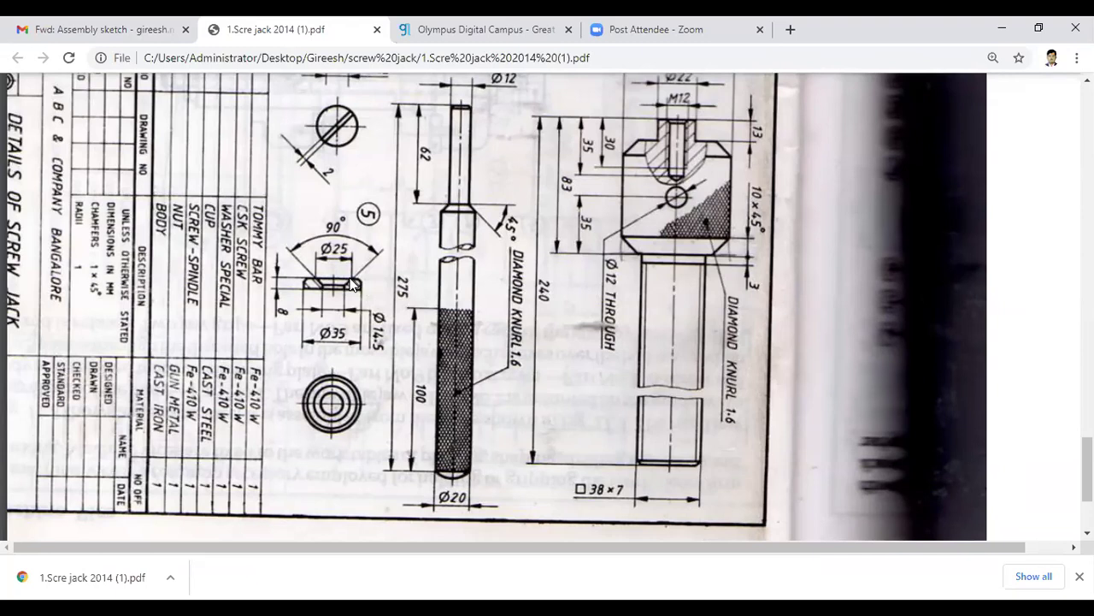
scroll(351, 284, "up", 3)
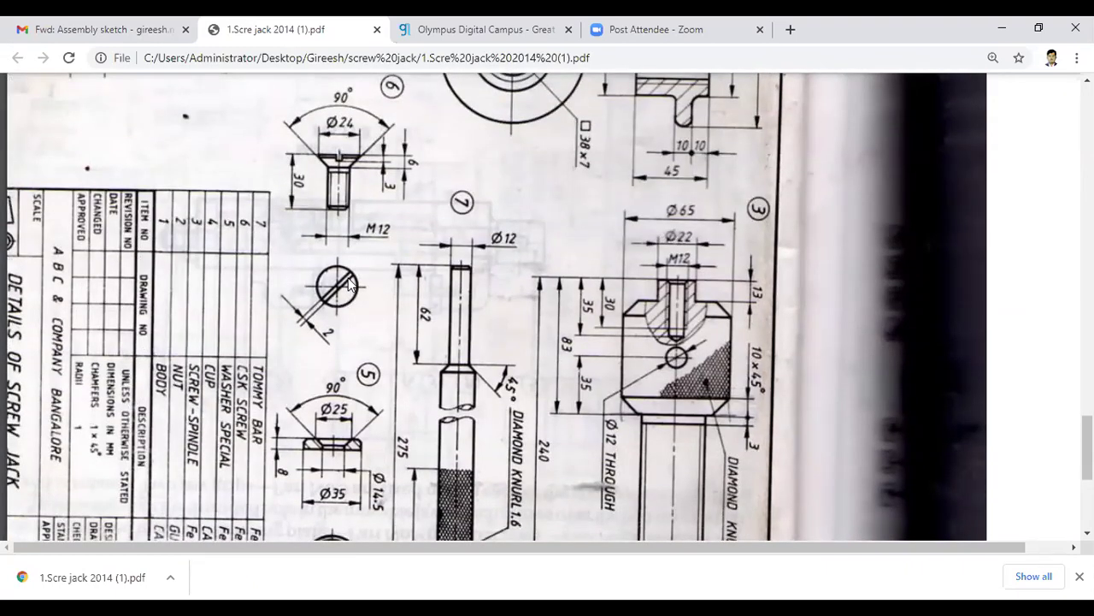
scroll(360, 255, "down", 2)
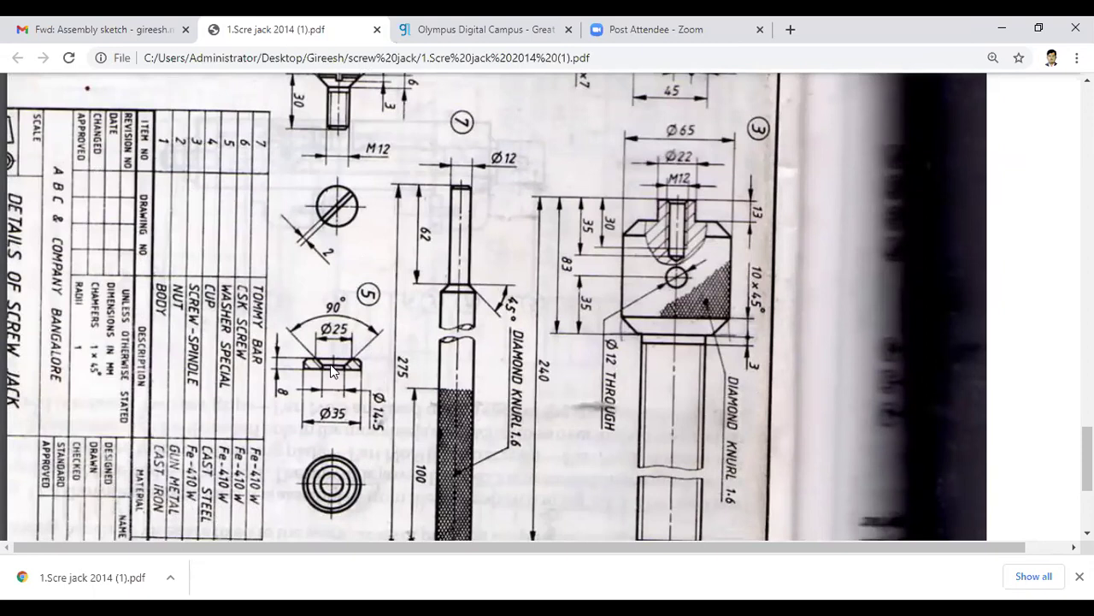
scroll(354, 195, "up", 2)
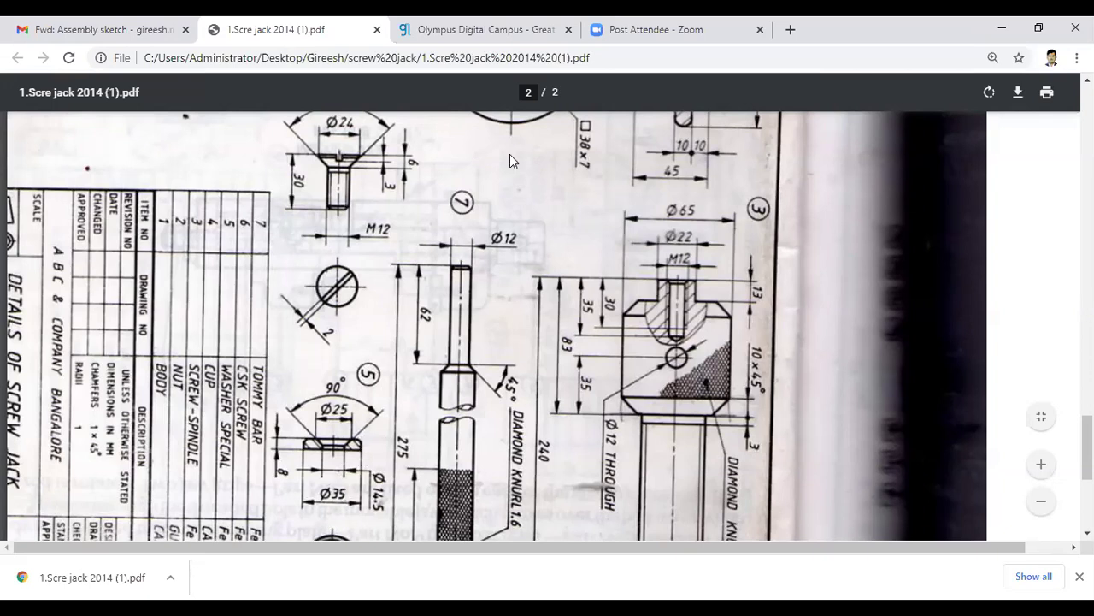
Step: Switch back to Solid Edge and start a revolved protrusion with its profile sketch on the Front (xz) plane
key("alt+Tab")
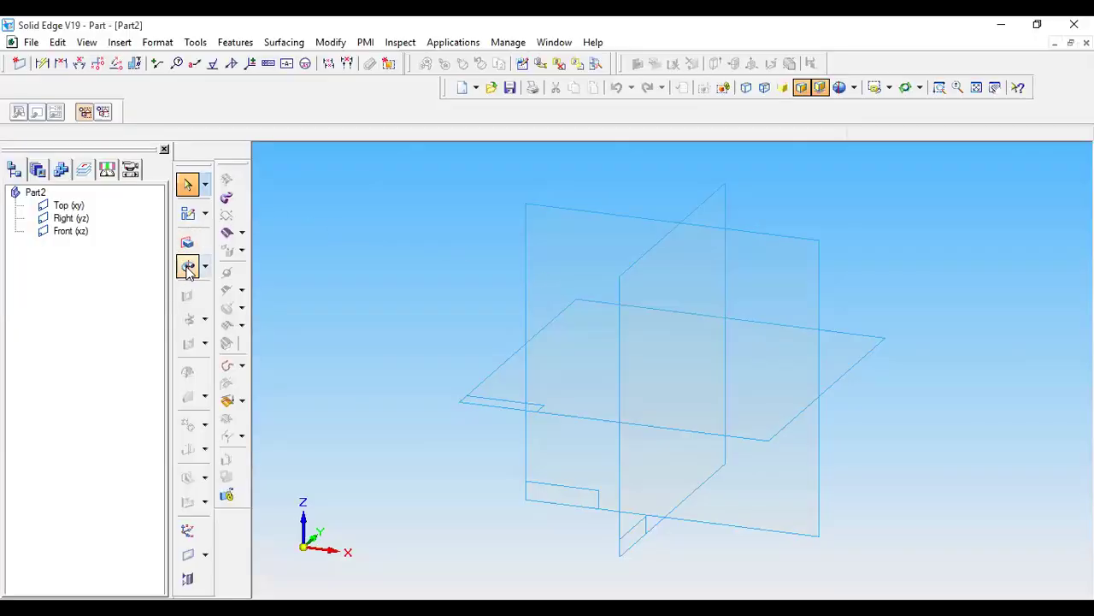
left_click(187, 266)
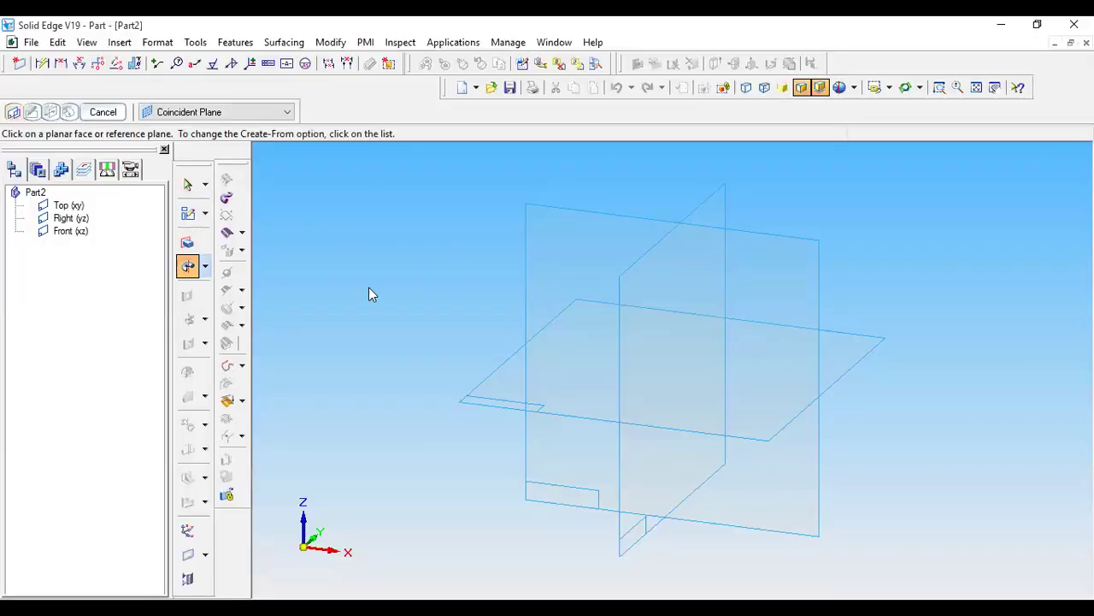
left_click(742, 253)
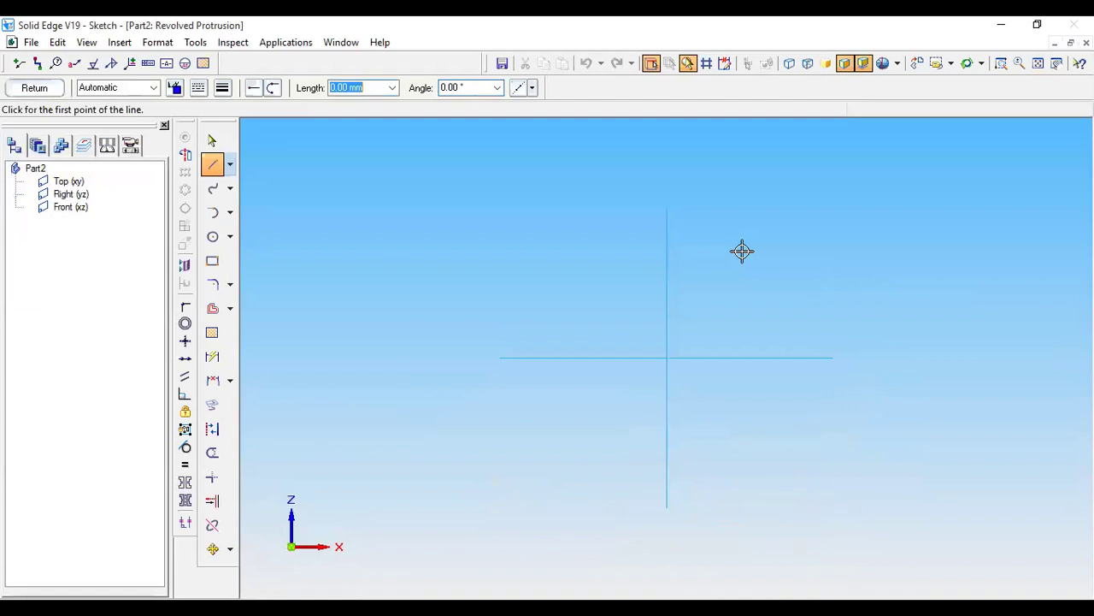
left_click(667, 357)
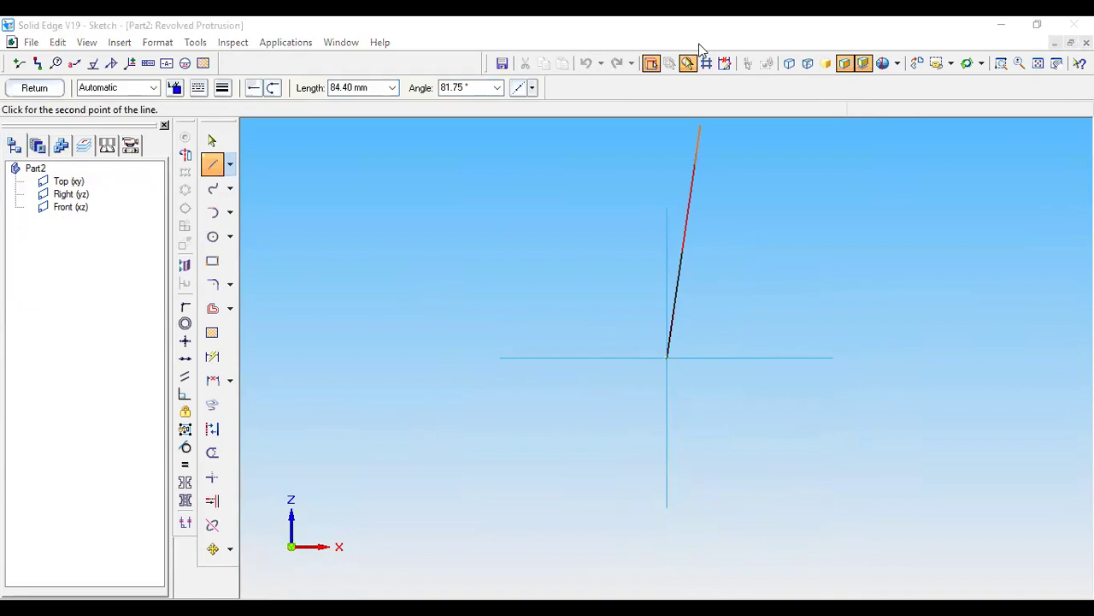
left_click(999, 407)
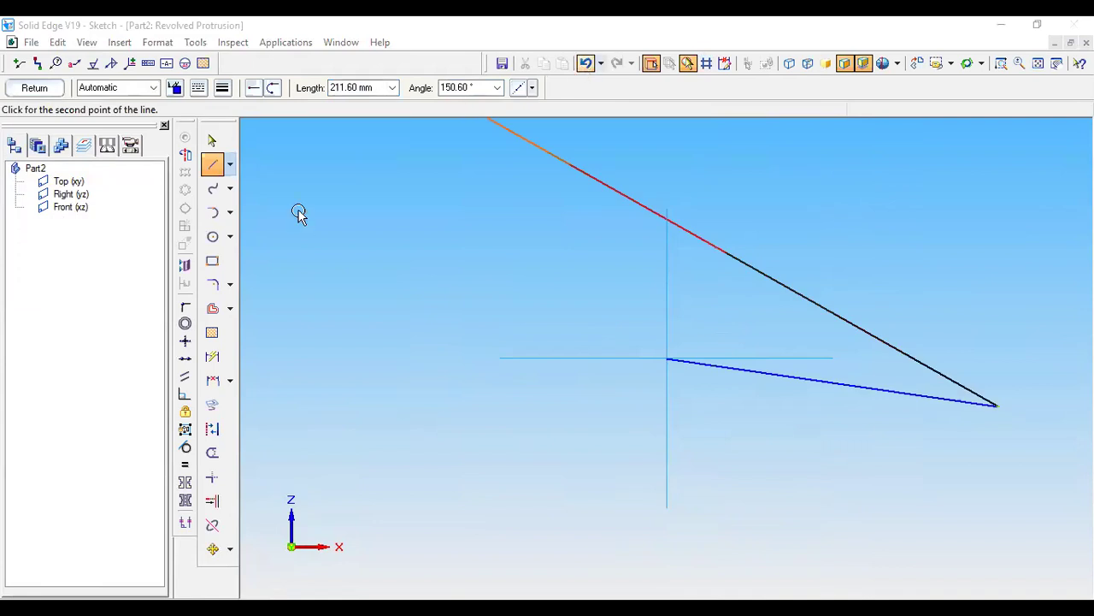
key("ctrl+z")
Step: Draw a 7.25 mm line at 0° from the origin as the offset for the washer's bore radius
key("l")
left_click(667, 357)
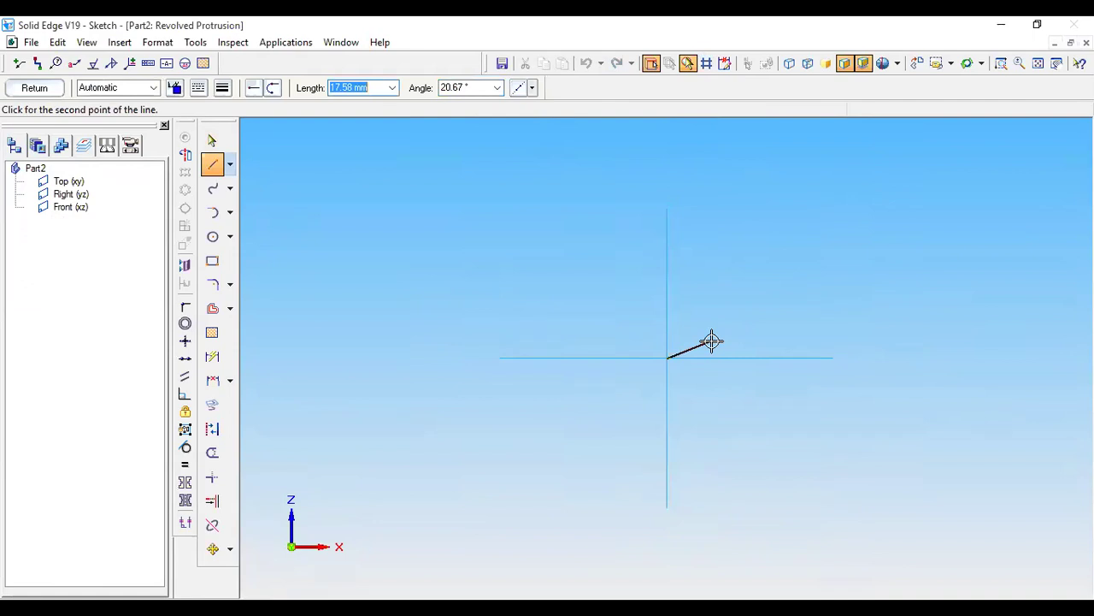
type("7")
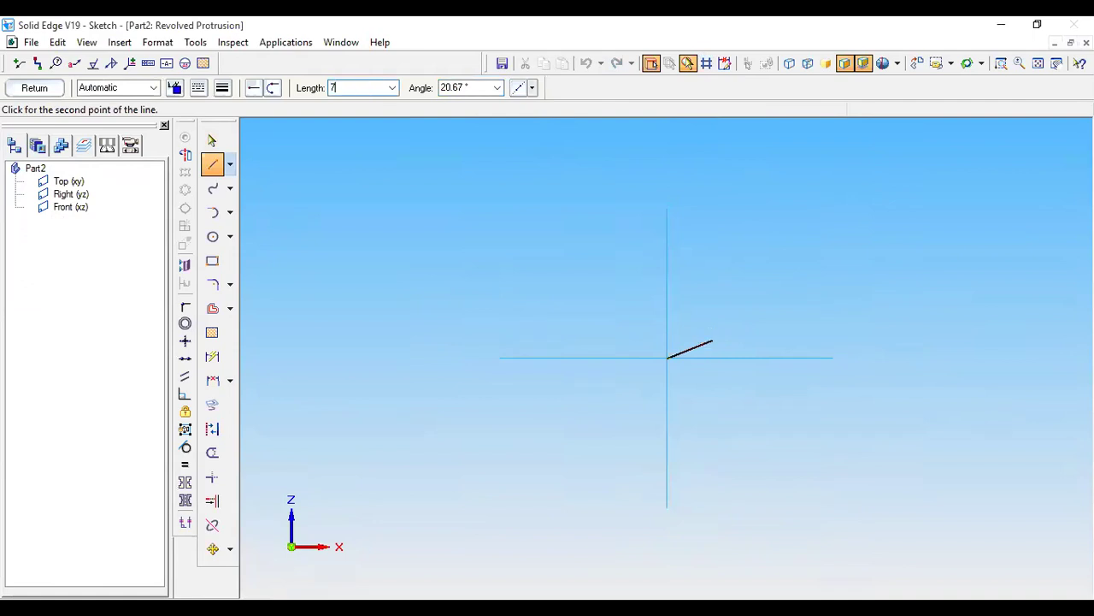
type(".25")
key("Tab")
type("0")
key("Return")
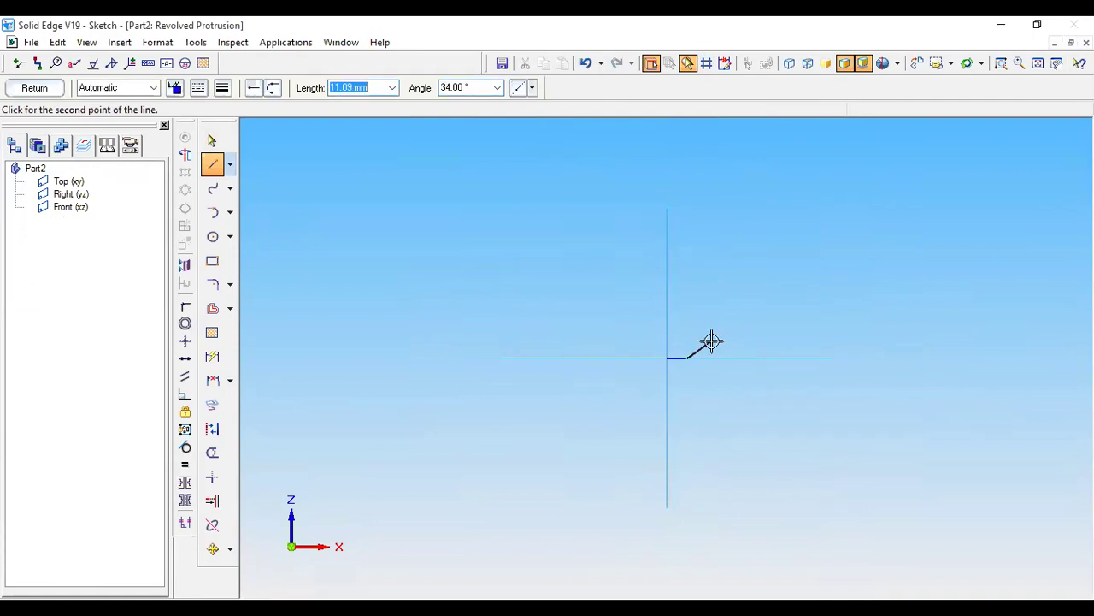
Step: Continue the profile with a 10.25 mm bottom edge at 0° and an 8 mm outer edge at 90°, ending the line chain
type("10.25")
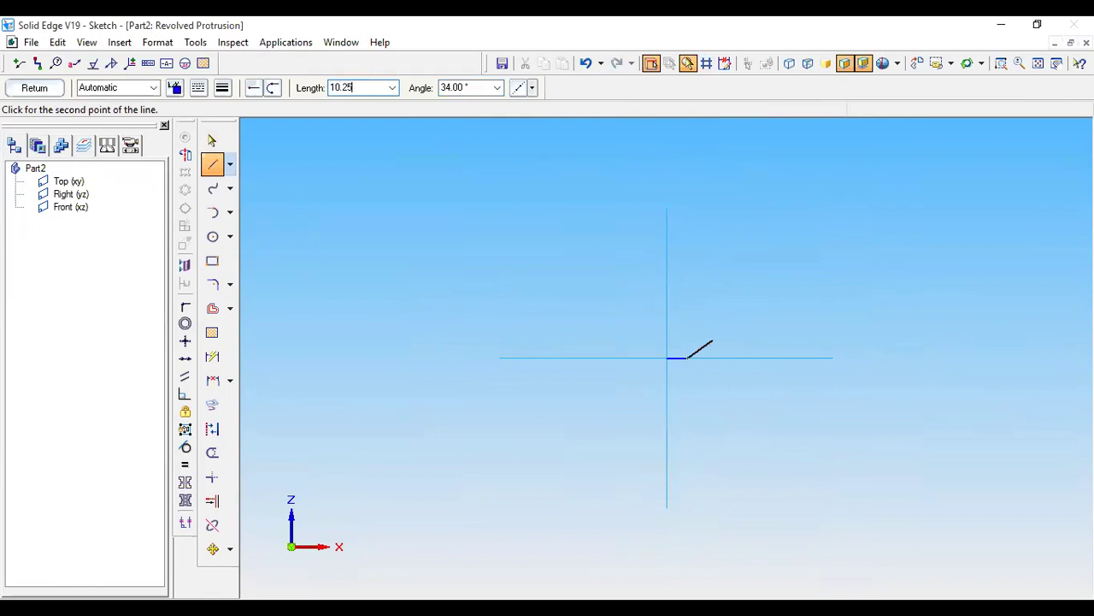
key("Tab")
type("0")
key("Return")
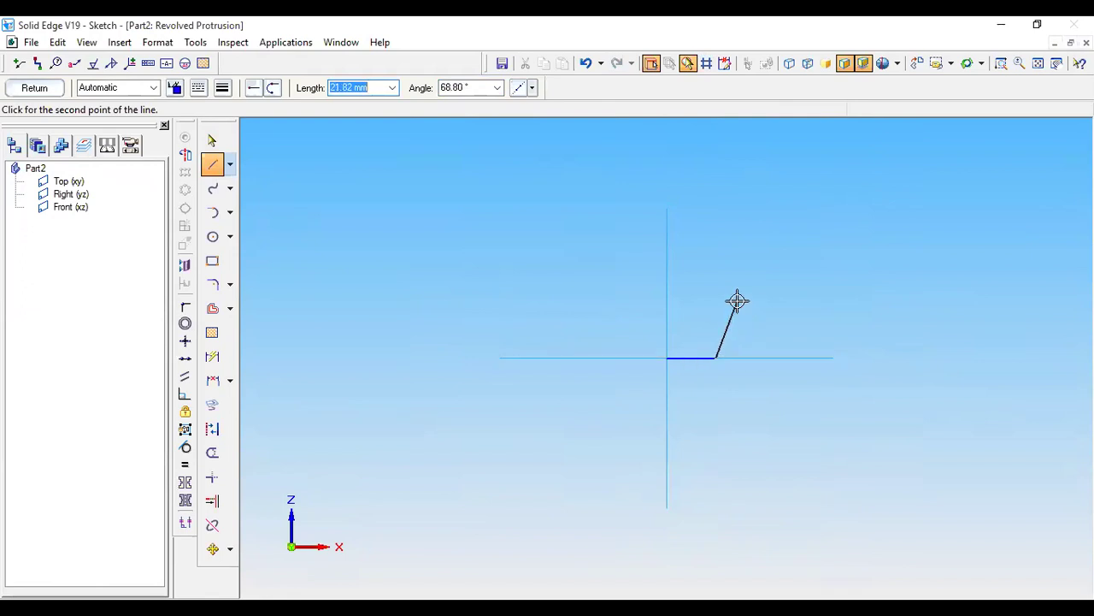
type("8")
key("Tab")
type("90")
key("Return")
right_click(758, 314)
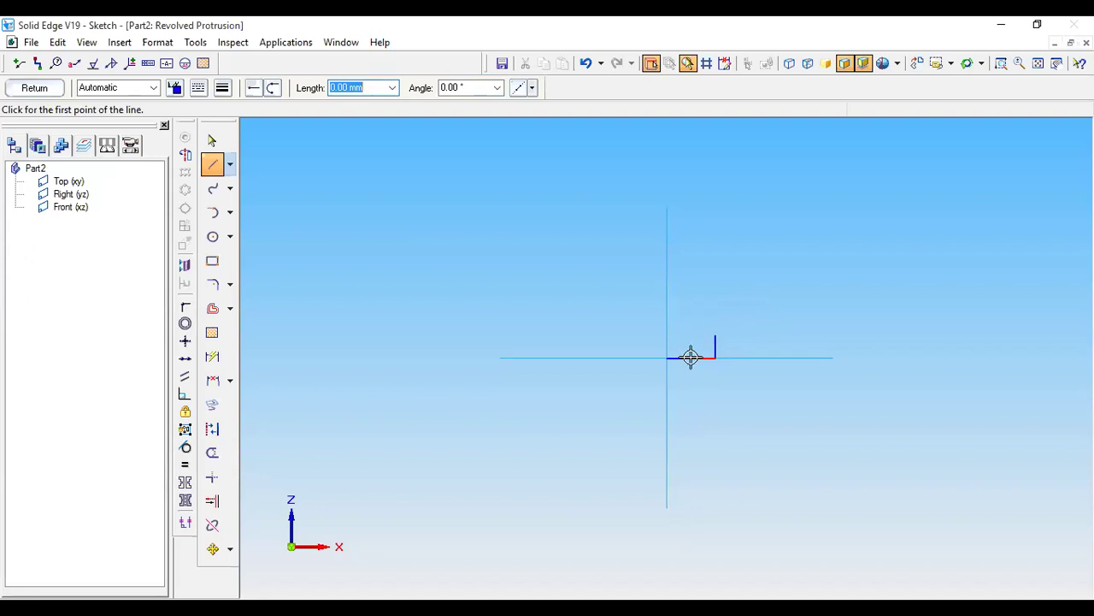
Step: Delete the 7.25 mm offset line between the origin and the washer's bottom edge
left_click(212, 140)
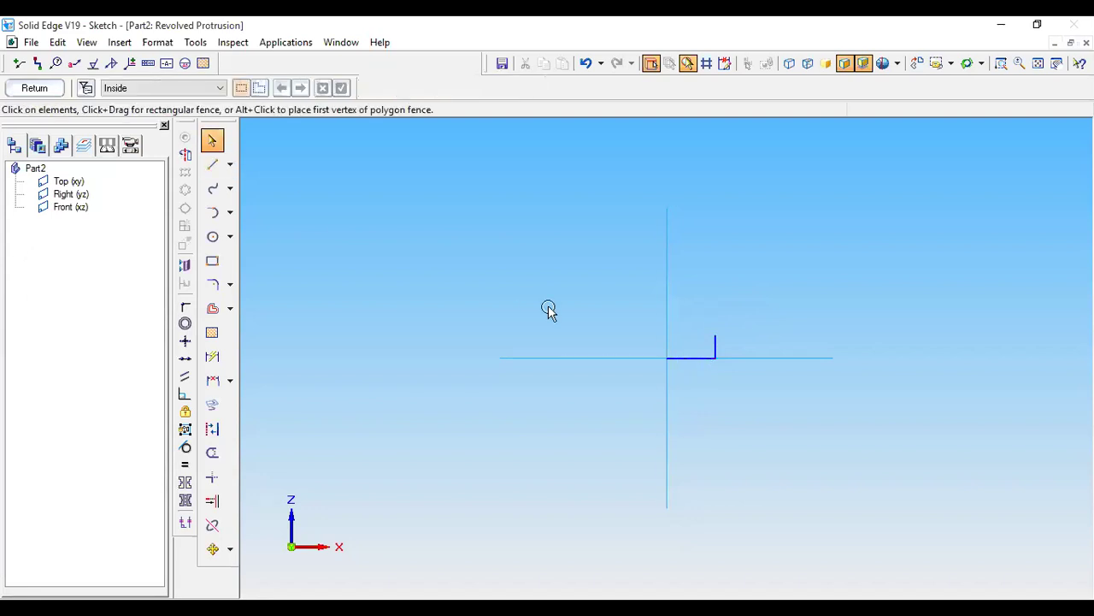
key("l")
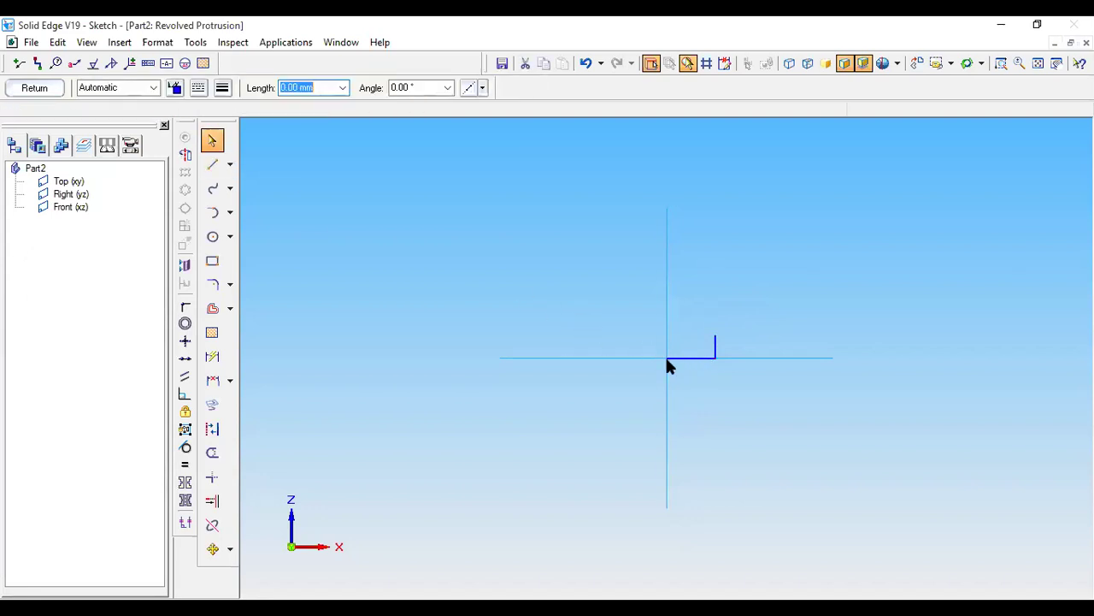
key("Escape")
Step: Draw the washer's inner edge as a 3 mm line at 90° from the inner end of the bottom edge
left_click(212, 164)
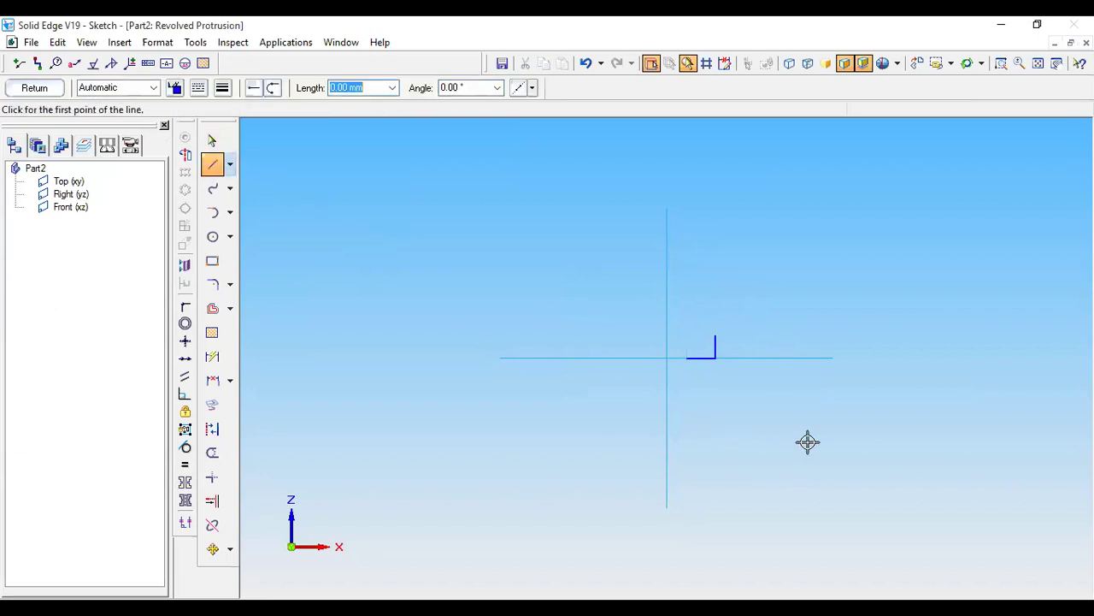
left_click(692, 357)
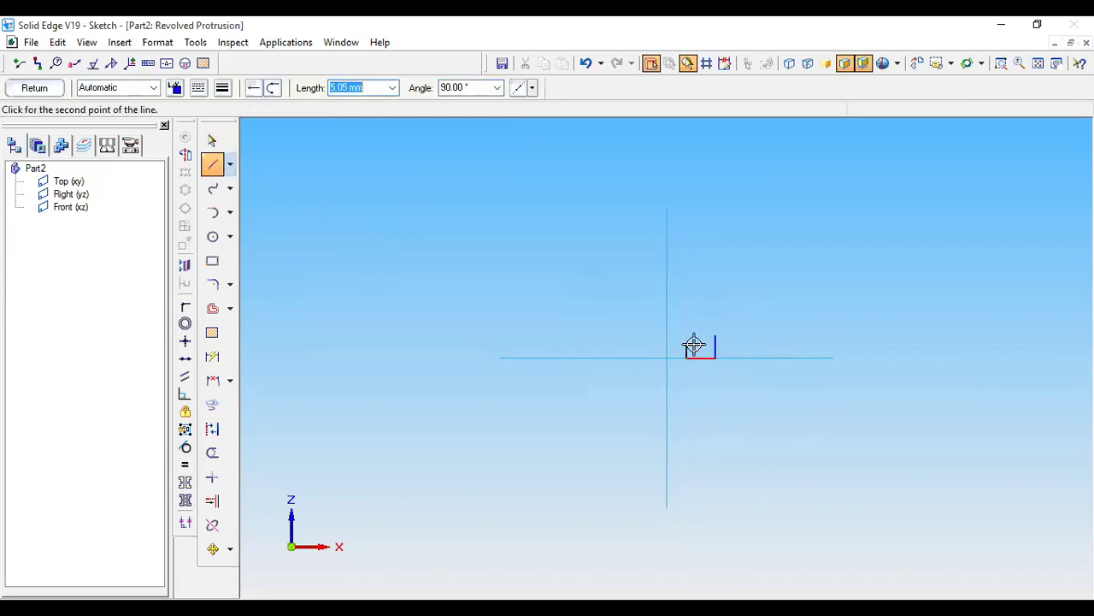
right_click(701, 363)
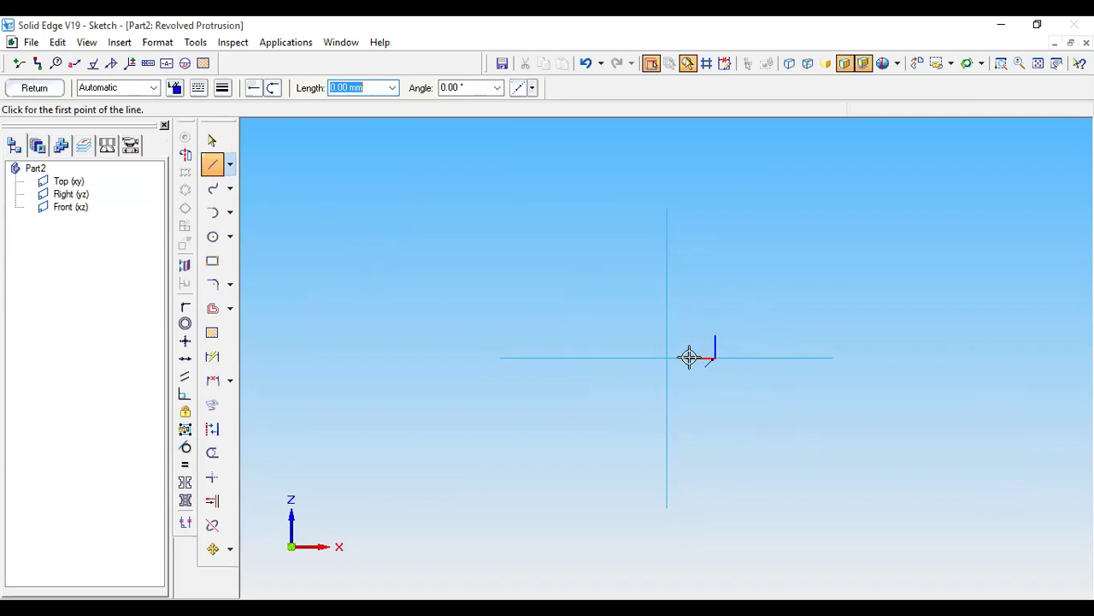
left_click(688, 357)
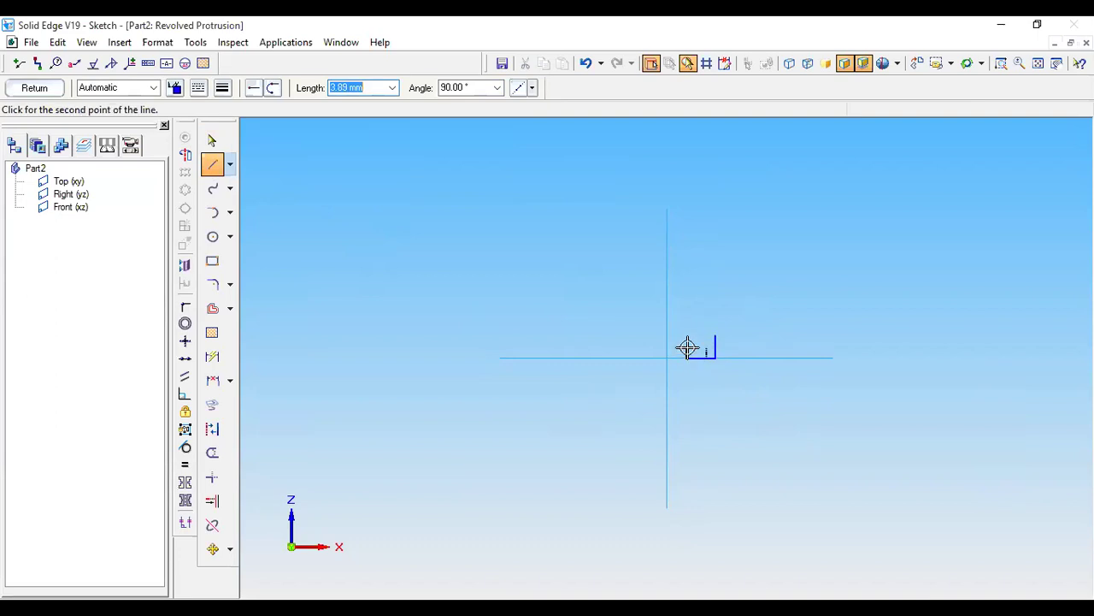
type("3")
key("Tab")
type("90")
key("Tab")
left_click(682, 284)
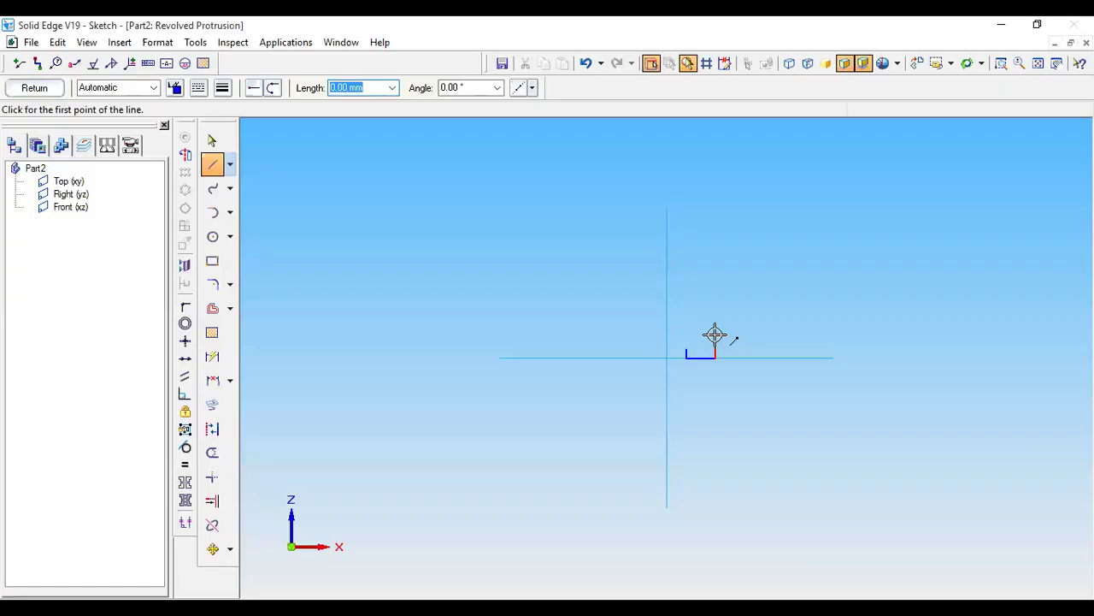
Step: Draw a 5 mm top edge at 180° from the outer edge's upper end, and close the profile with a sloping line to the inner edge
left_click(713, 334)
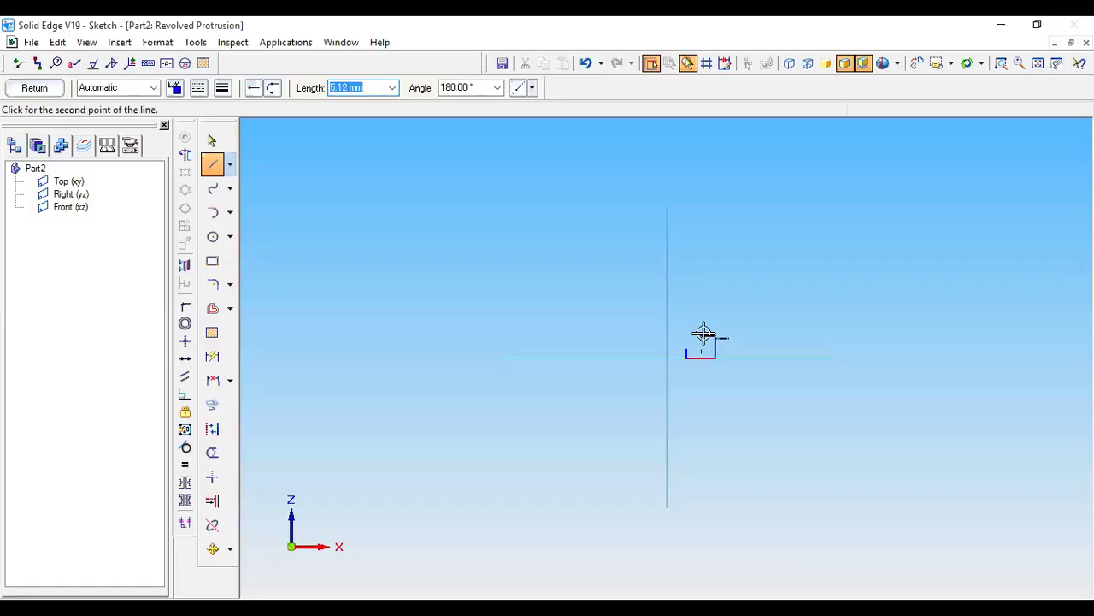
type("5")
key("Tab")
type("180")
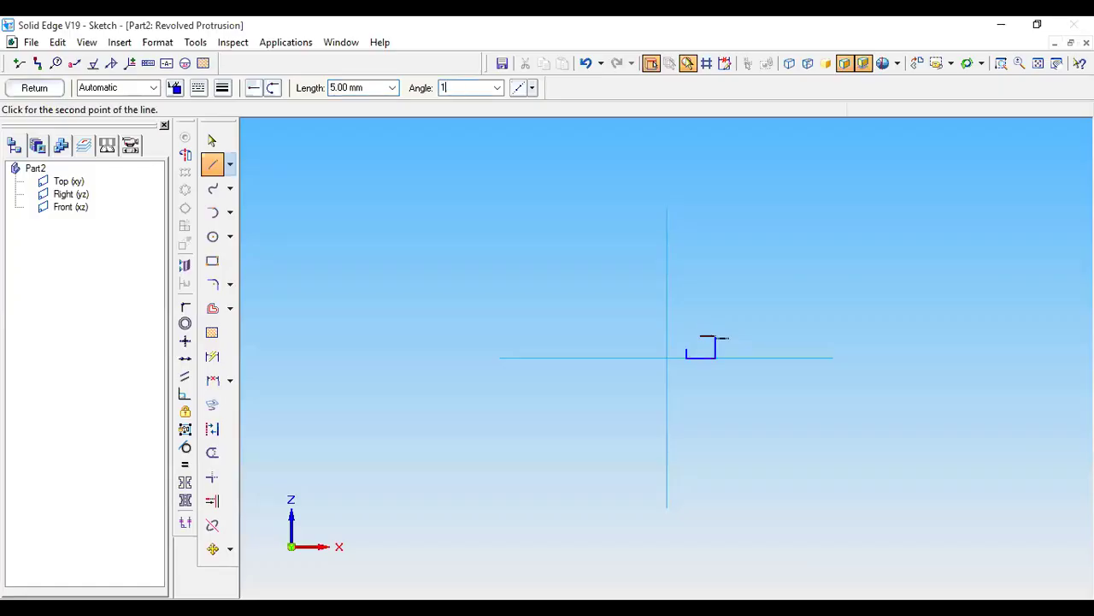
key("Return")
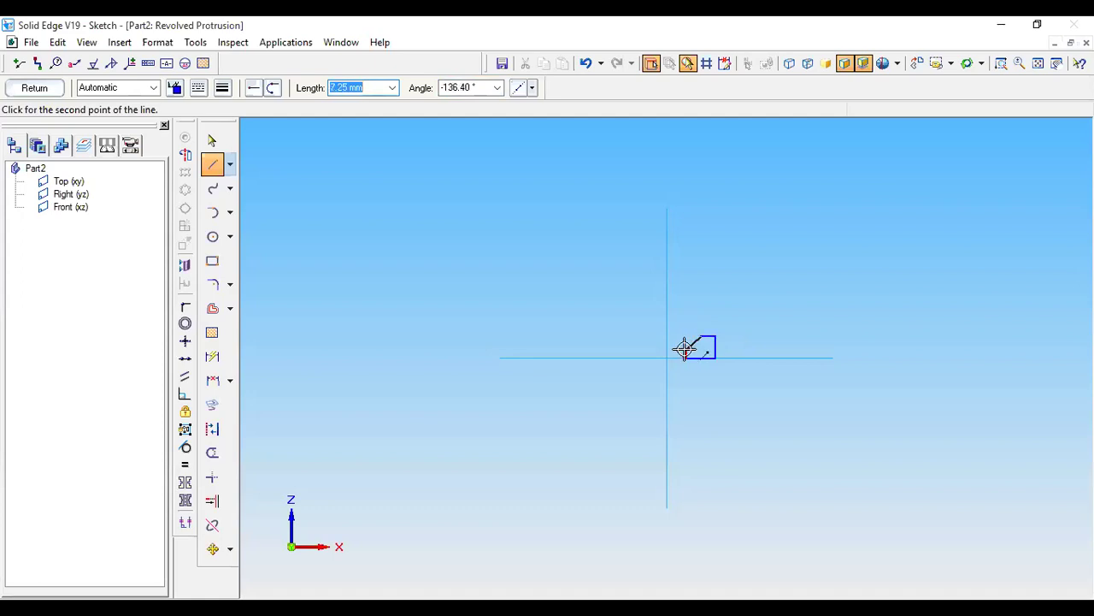
left_click(686, 351)
right_click(774, 430)
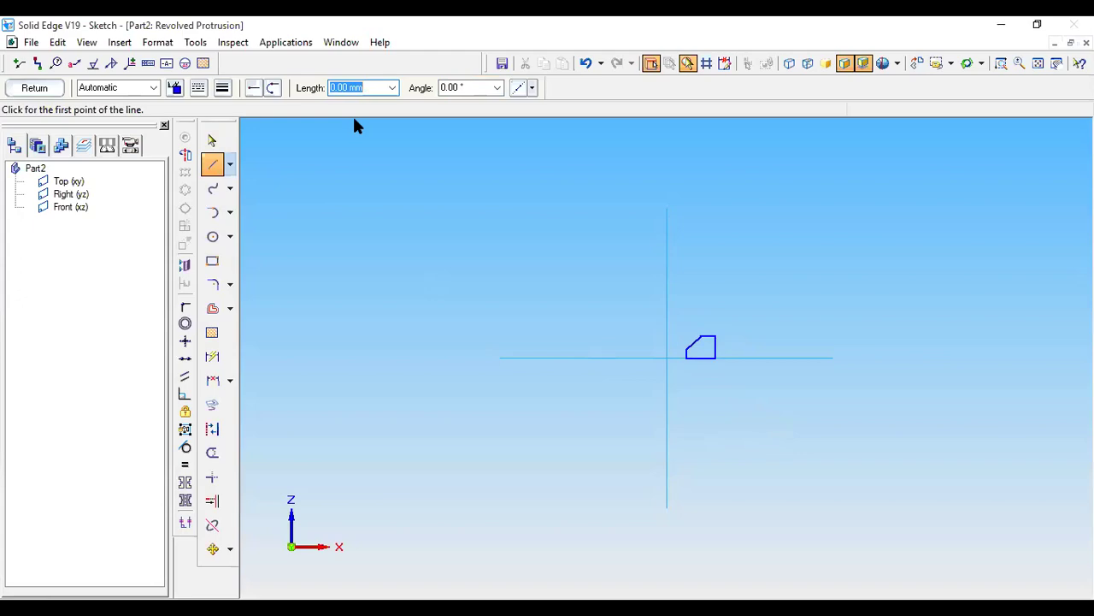
Step: Round the corner between the washer profile's top and outer edges with a 2 mm fillet
key("alt+Tab")
left_click(213, 284)
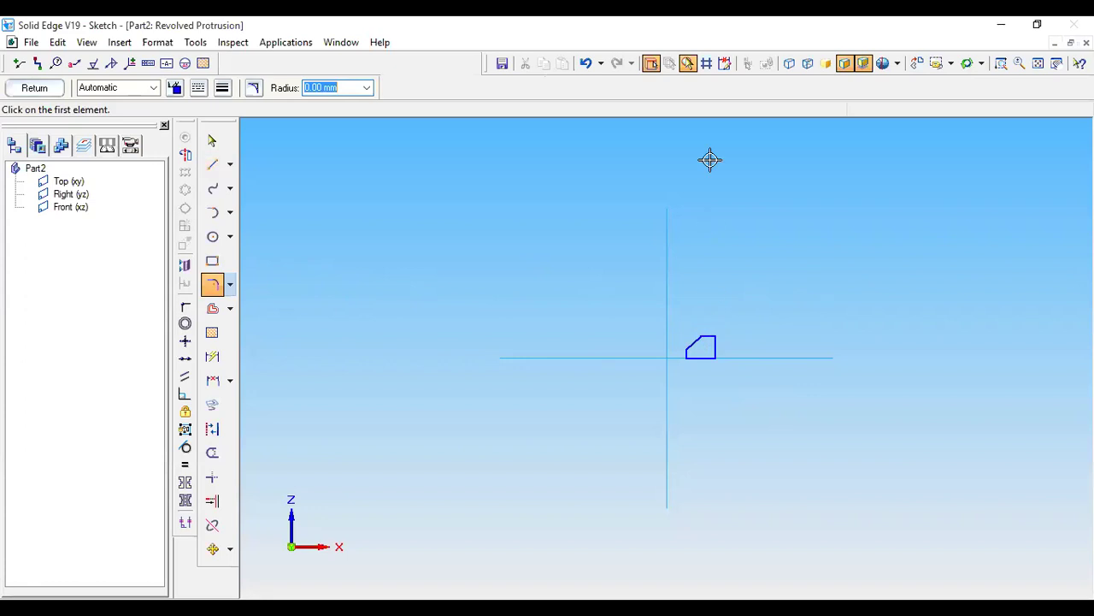
left_click(1001, 63)
left_click_drag(666, 317, 764, 380)
left_click(648, 281)
left_click(667, 284)
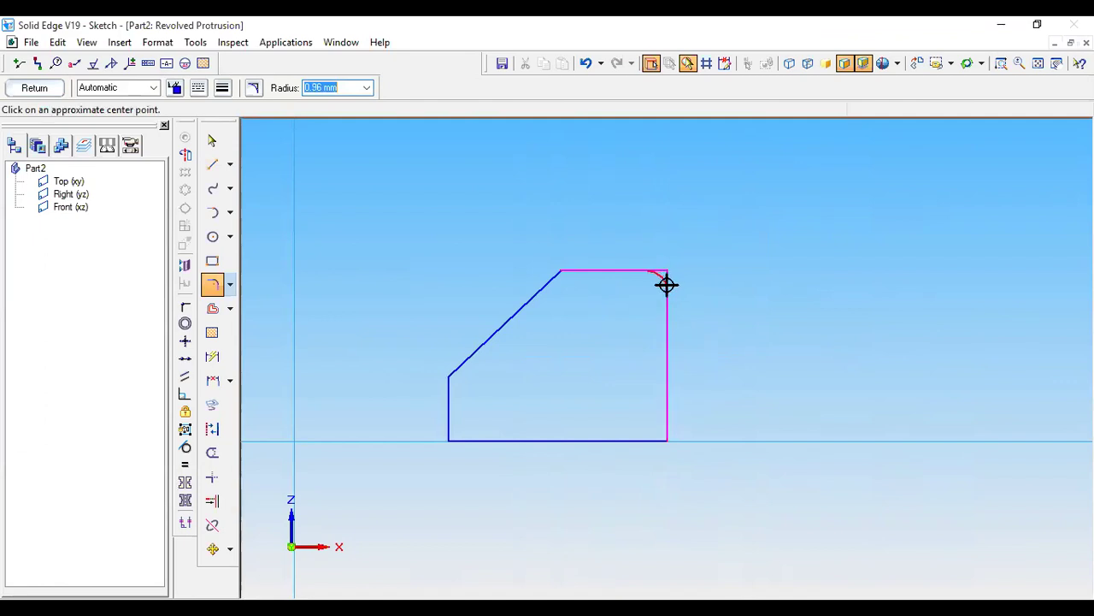
left_click(667, 285)
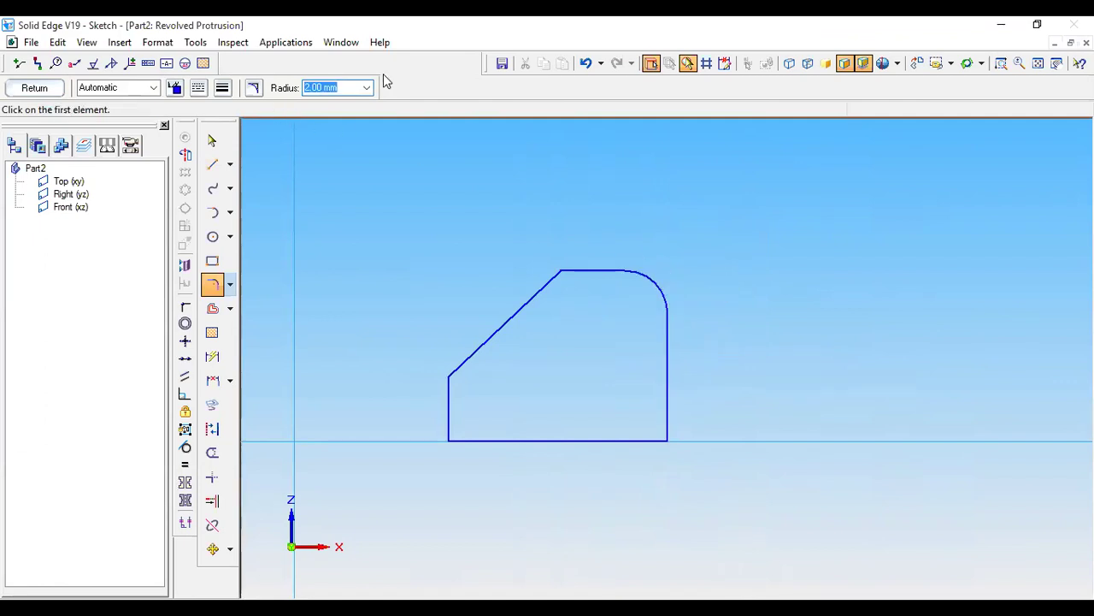
Step: Set the vertical reference line as the axis of revolution and revolve the washer profile a full 360°, finishing the protrusion
left_click(185, 154)
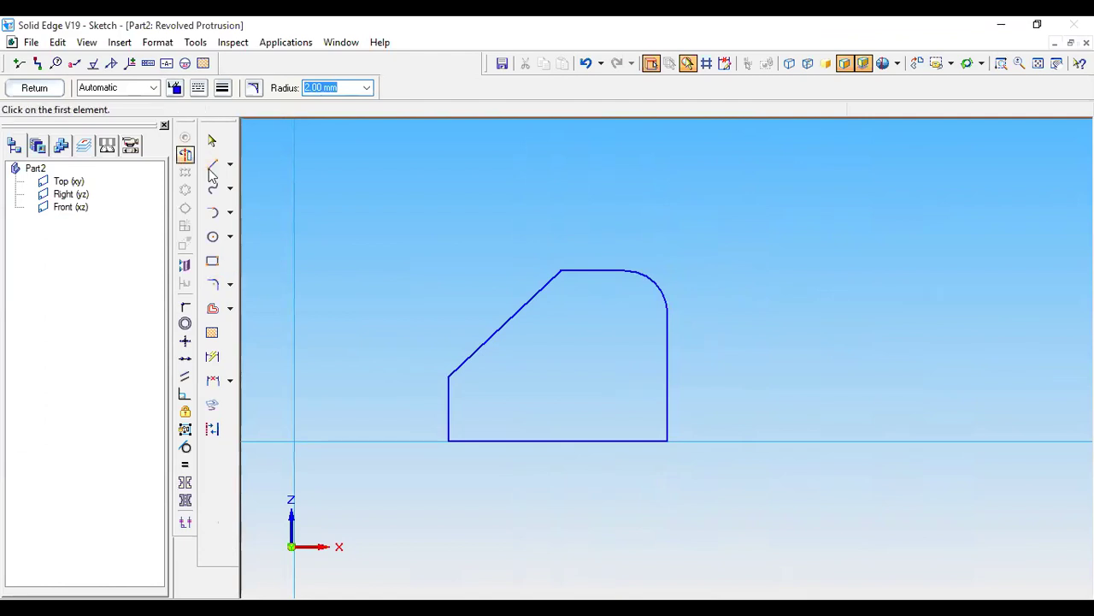
key("Escape")
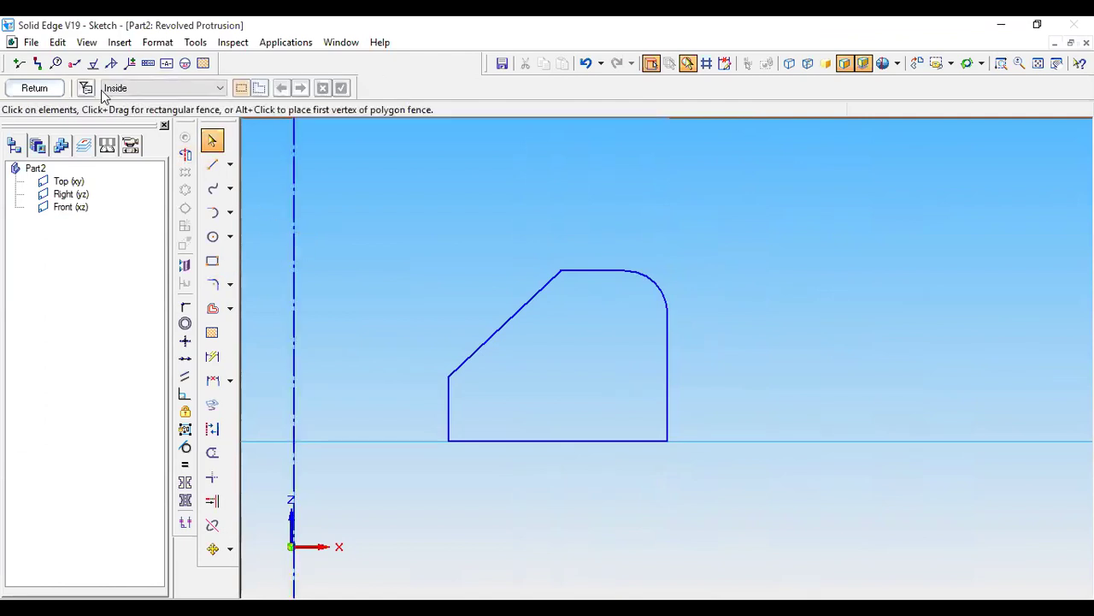
left_click(35, 88)
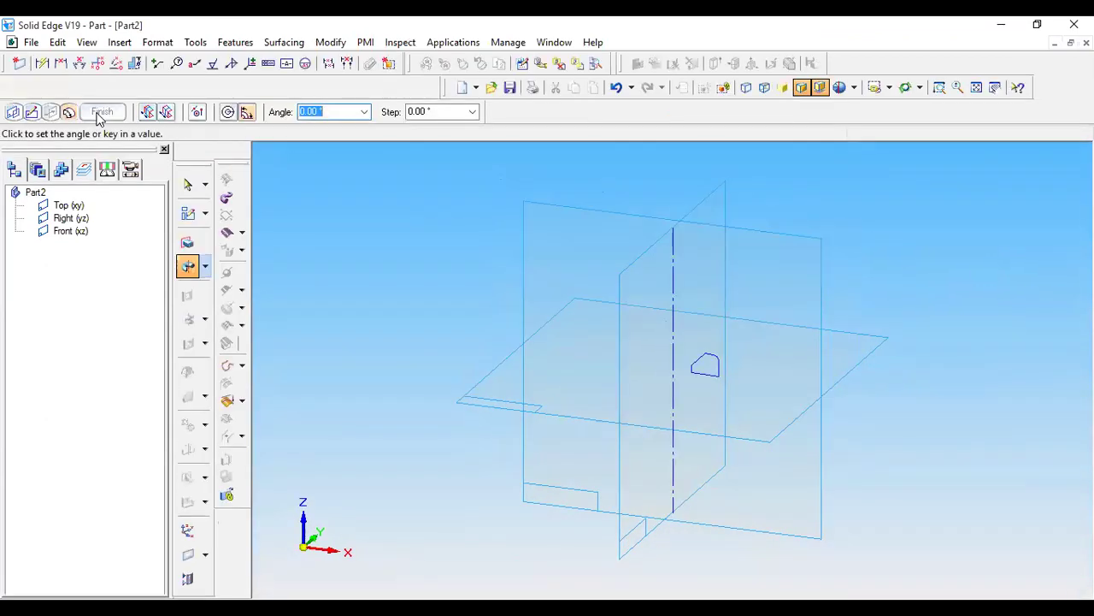
left_click(227, 111)
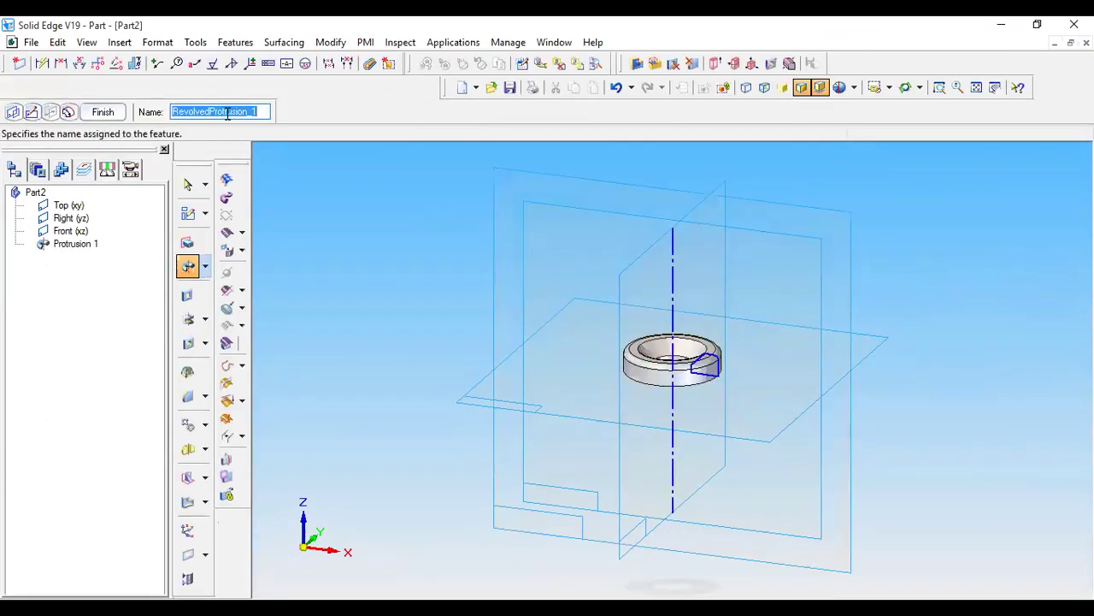
left_click(107, 114)
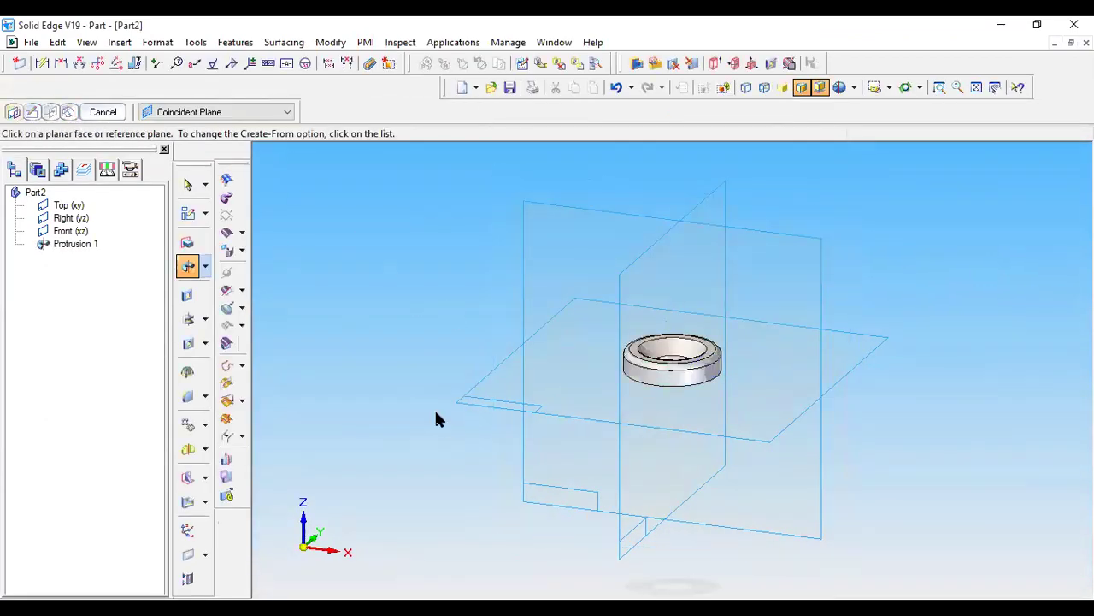
Step: Restore the dimetric view and save the washer as Part5.par in the screw jack folder
middle_click_drag(436, 444, 589, 101)
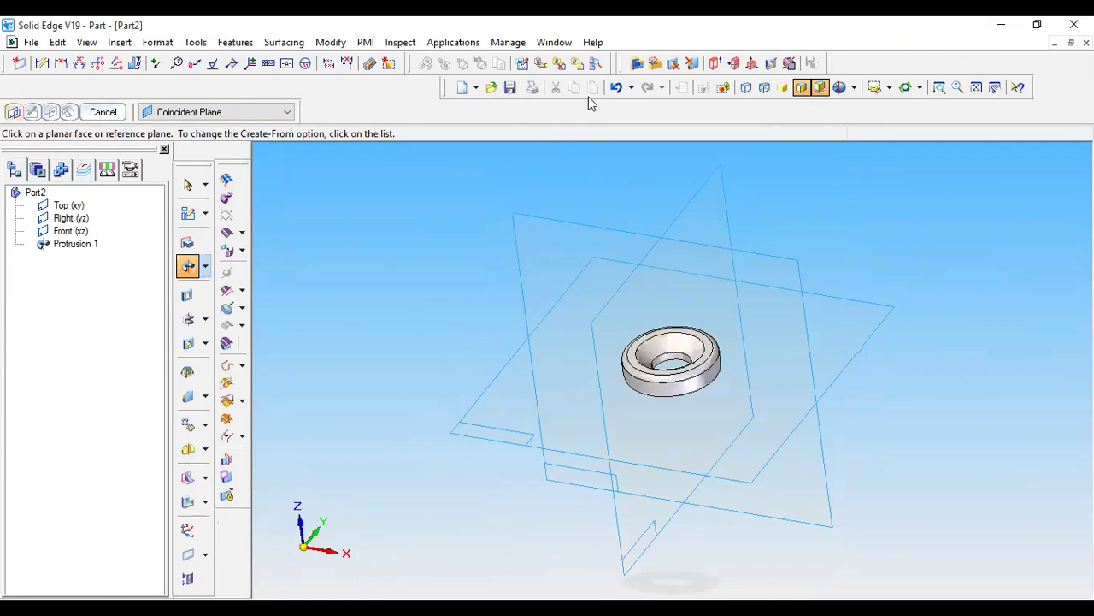
key("alt+Tab")
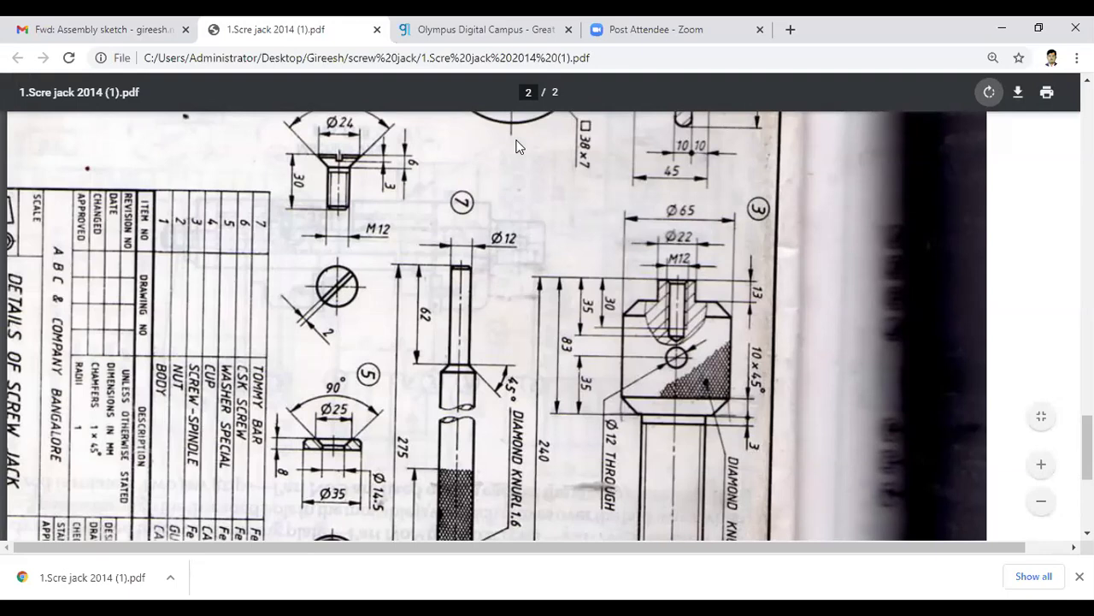
key("alt+Tab")
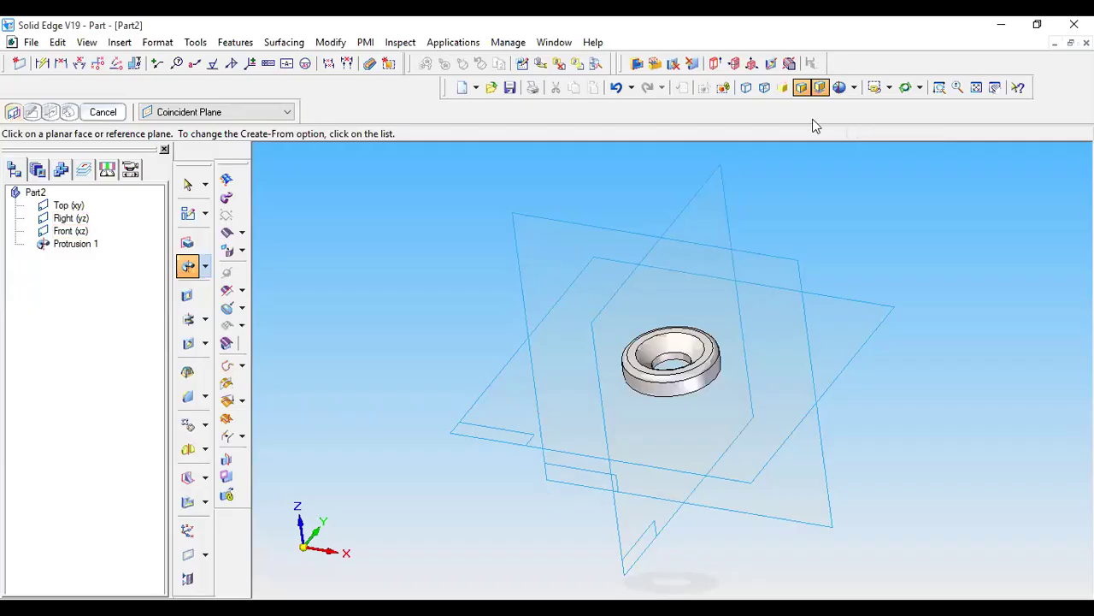
left_click(890, 88)
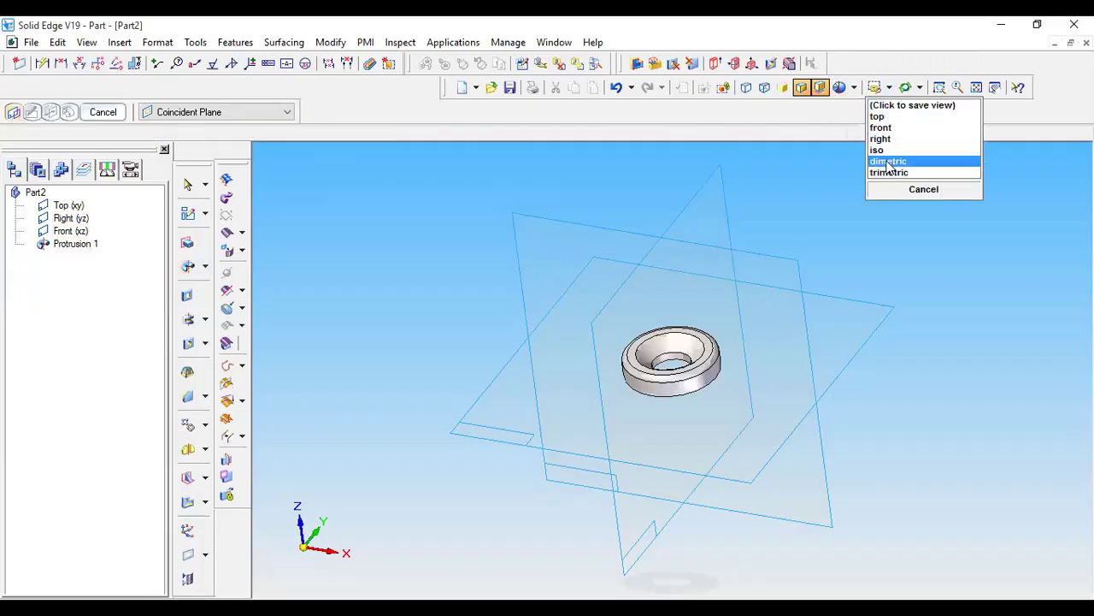
left_click(886, 160)
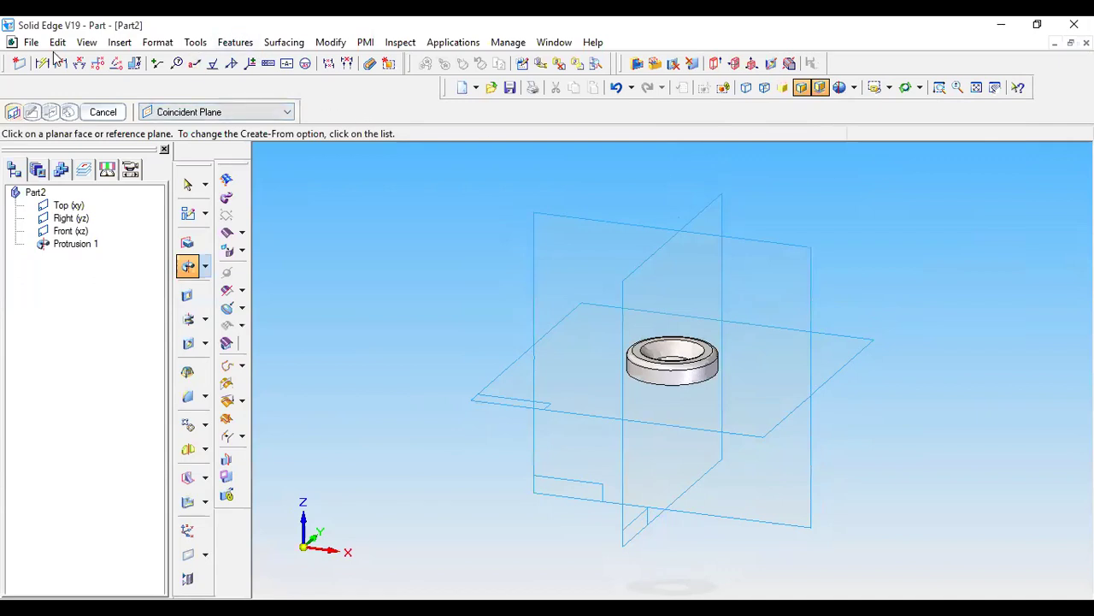
left_click(32, 42)
left_click(64, 155)
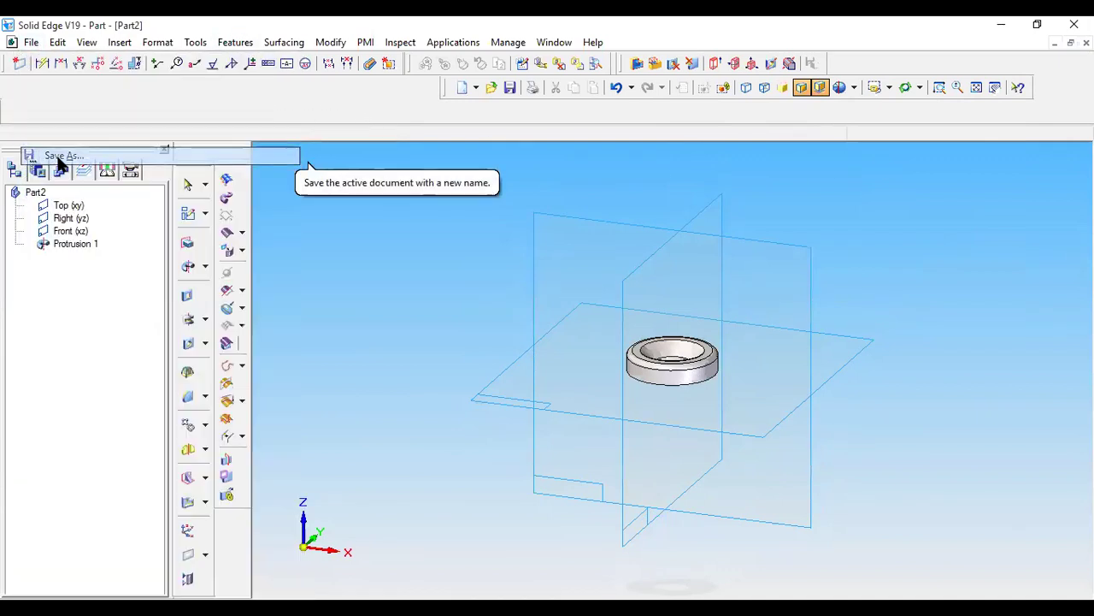
left_click(455, 381)
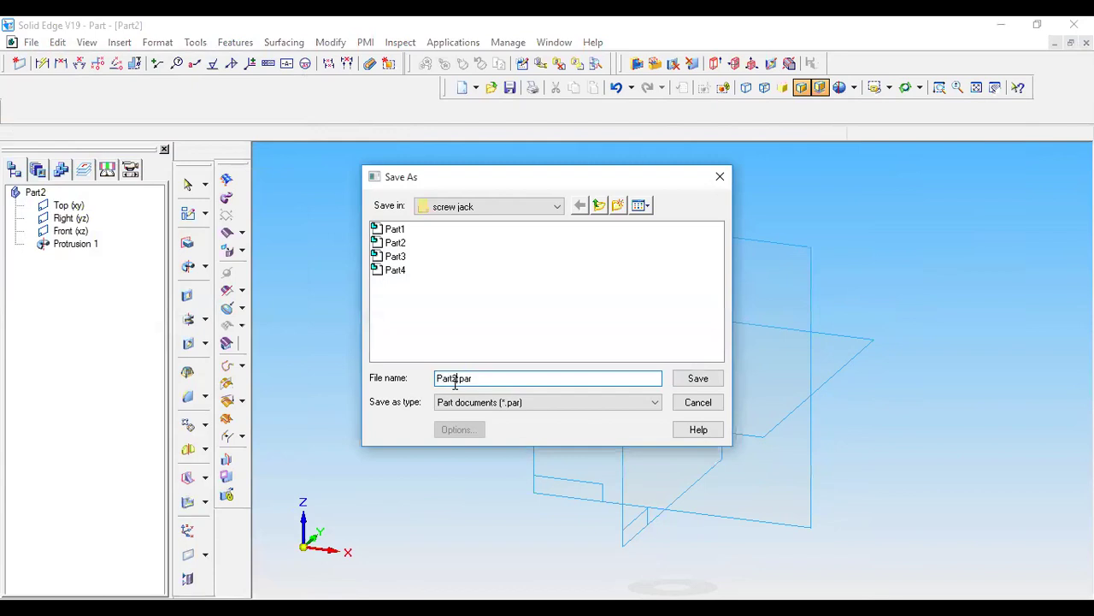
key("BackSpace")
type("5")
left_click(697, 381)
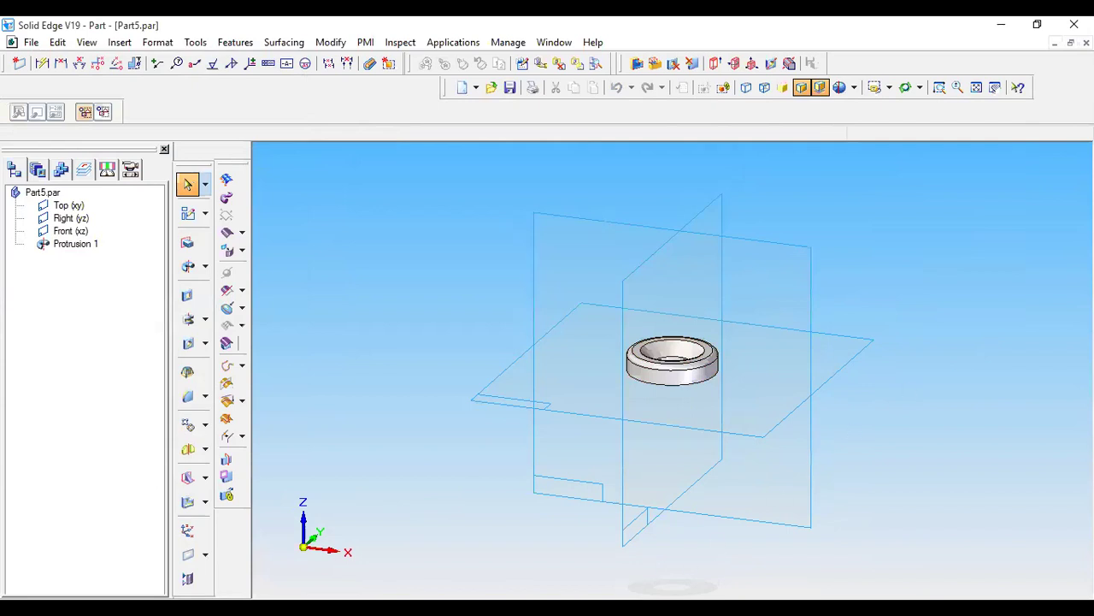
Step: Consult the countersunk screw (part 6) in the PDF drawing, and create a new part from the Normal.par template
left_click(578, 64)
key("alt+Tab")
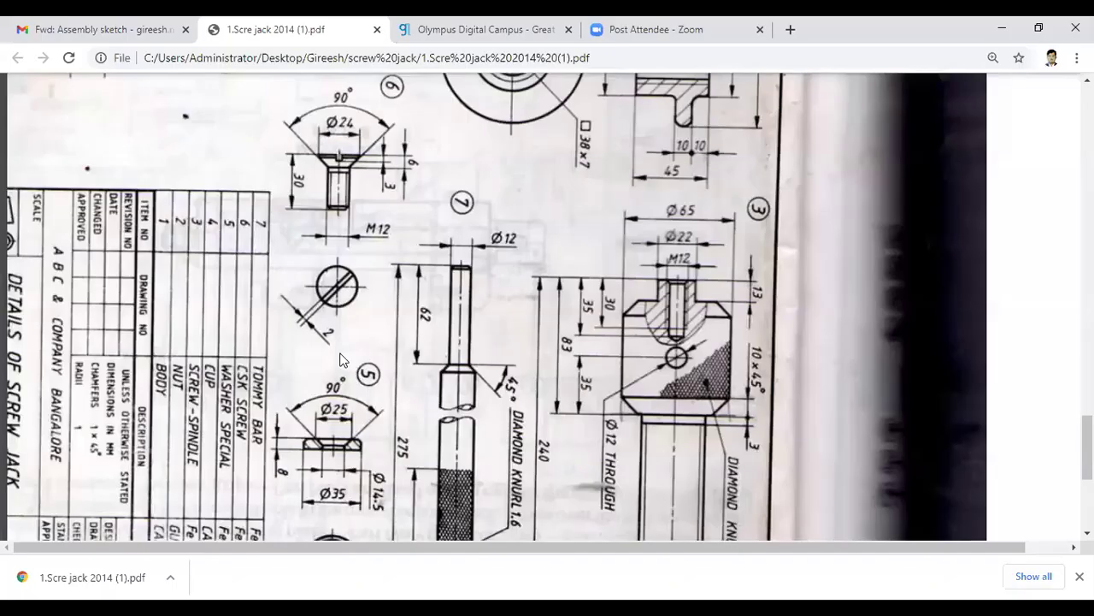
scroll(340, 359, "up", 1)
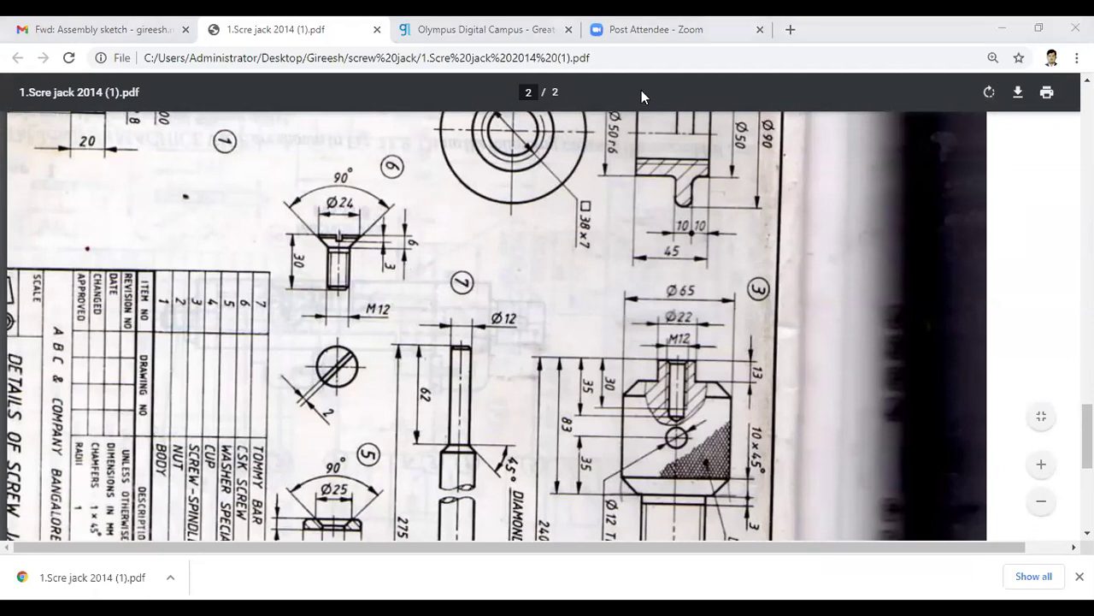
key("alt+Tab")
left_click(31, 42)
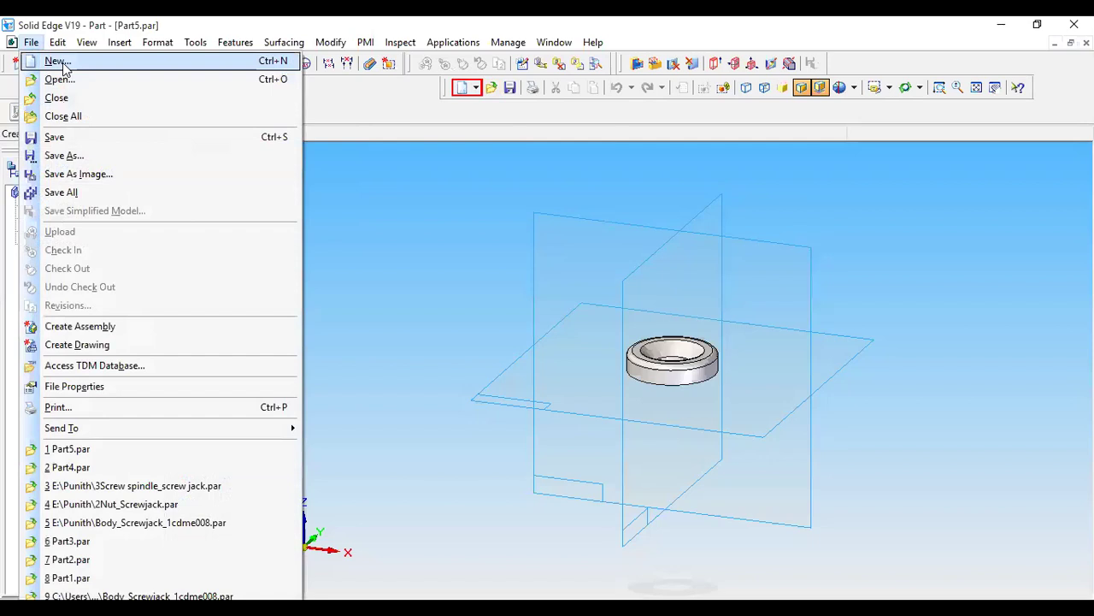
left_click(52, 59)
left_click(367, 257)
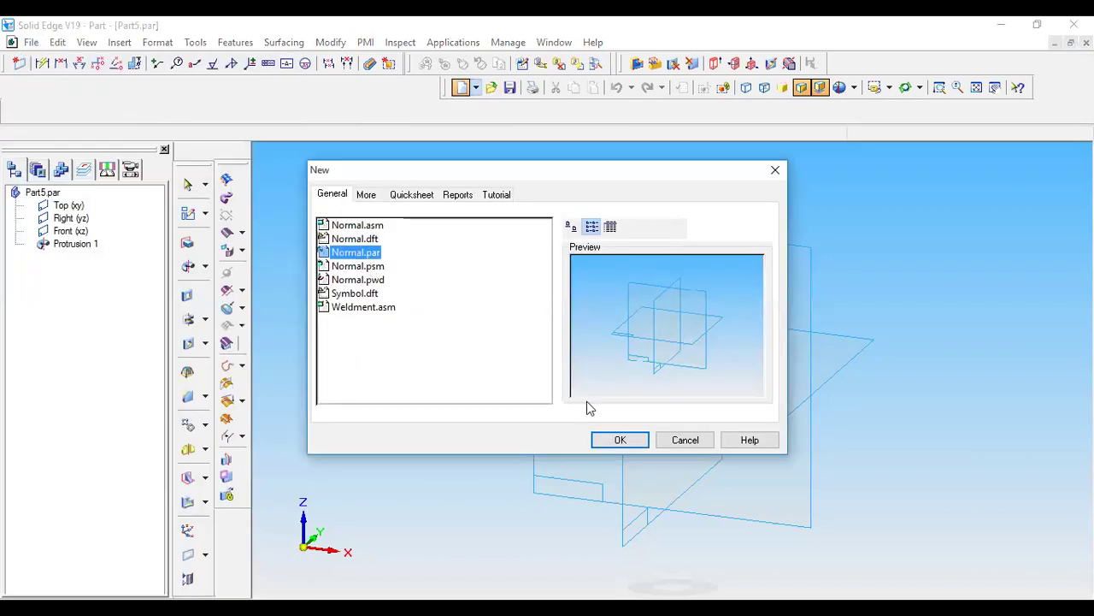
left_click(636, 442)
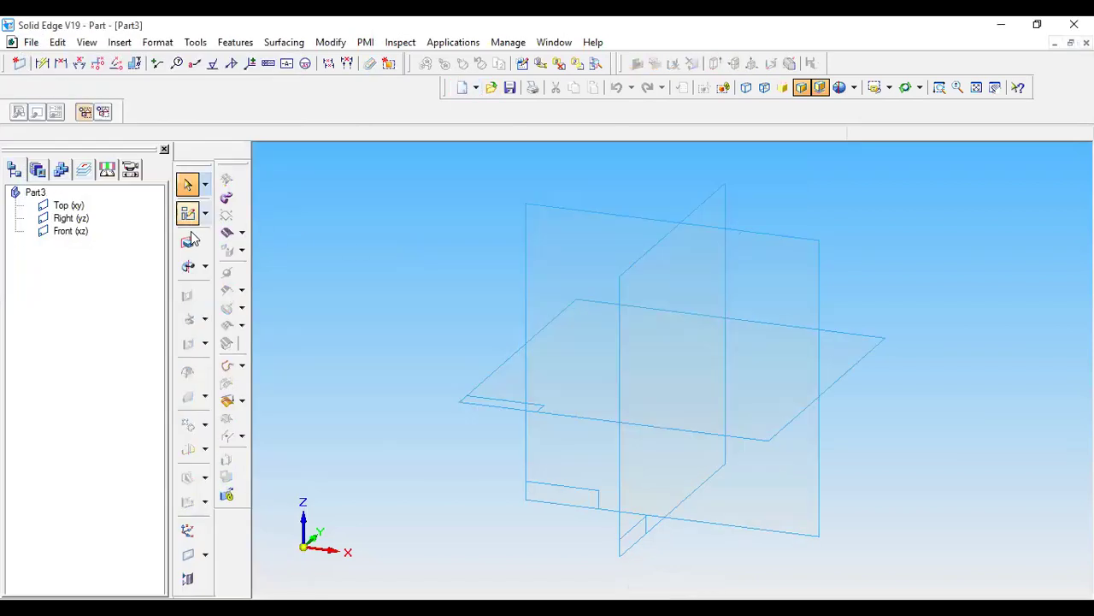
Step: Start a revolved protrusion sketch on the Front (xz) plane with a horizontal bottom edge about 6 mm long from the origin
left_click(188, 265)
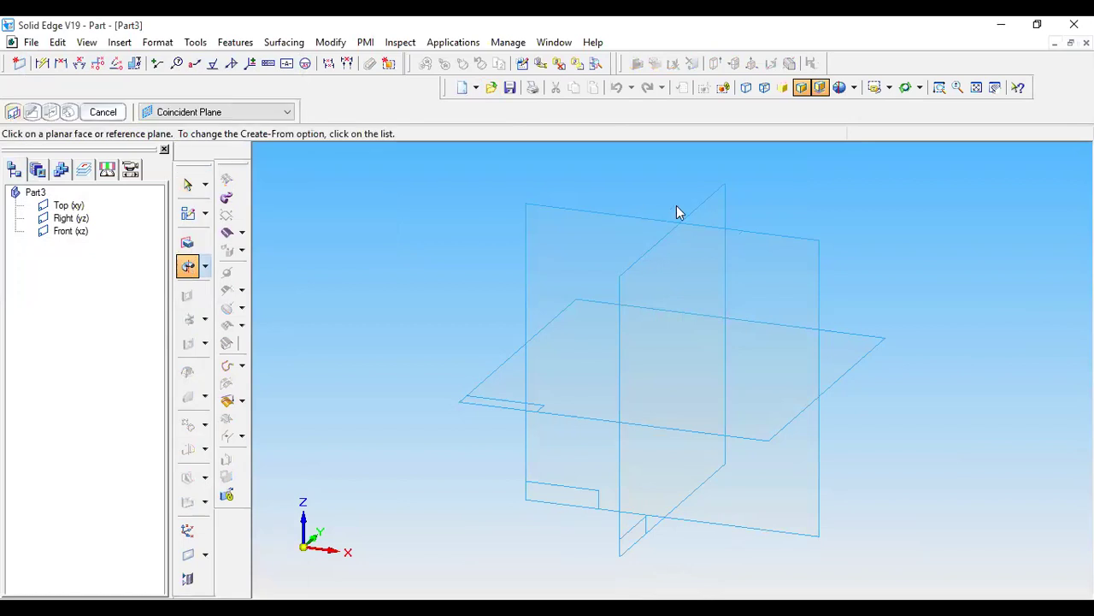
left_click(751, 249)
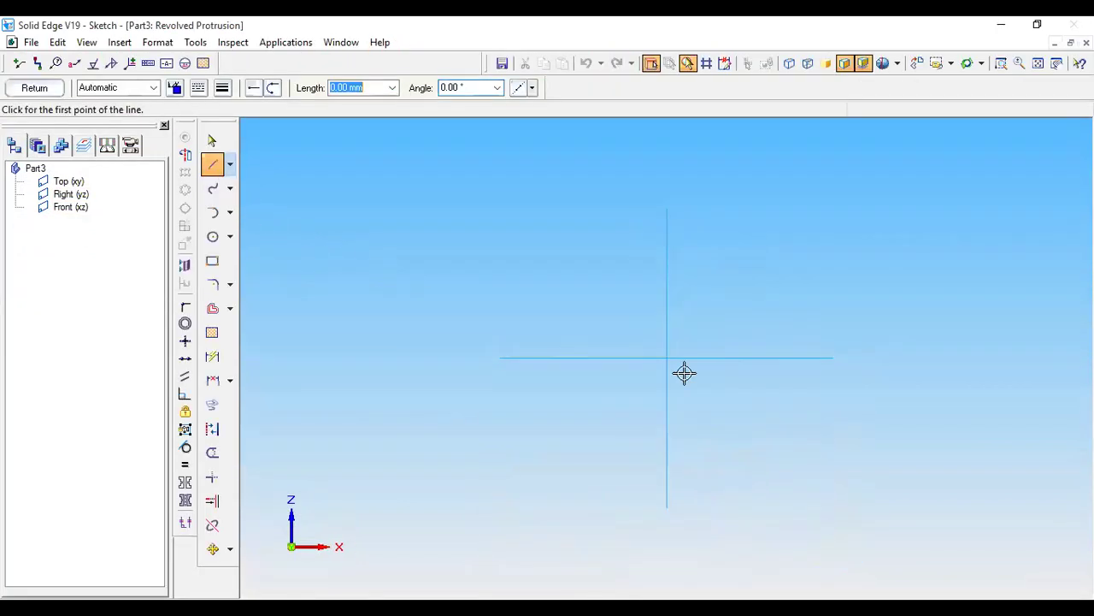
left_click(666, 358)
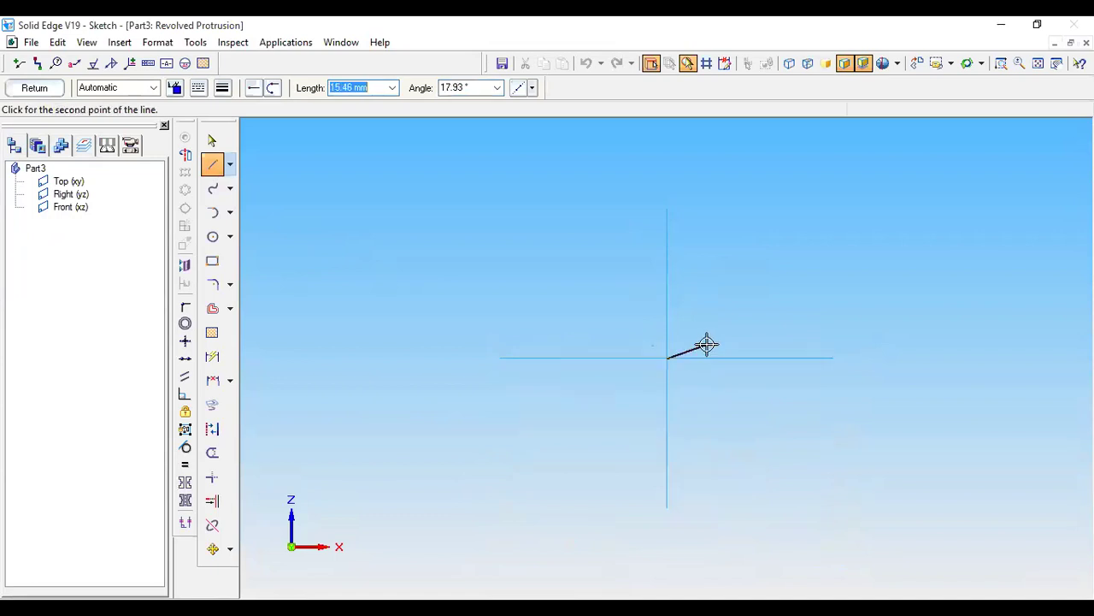
left_click(684, 357)
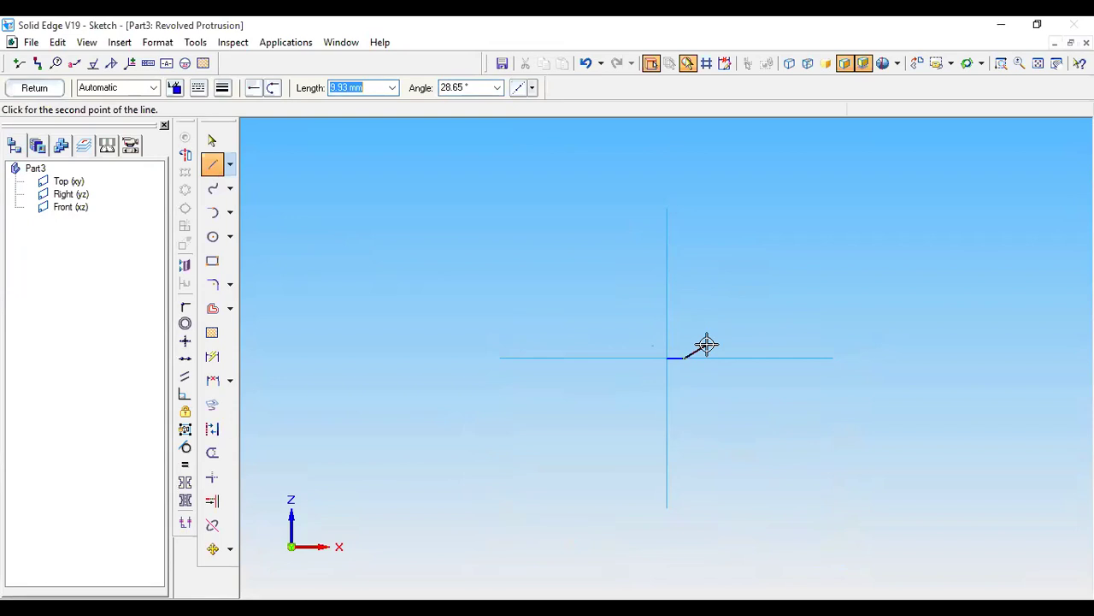
Step: Draw the screw shank's outer edge as a 24 mm line at 90° from the bottom edge's outer end, and end the line chain
type("2")
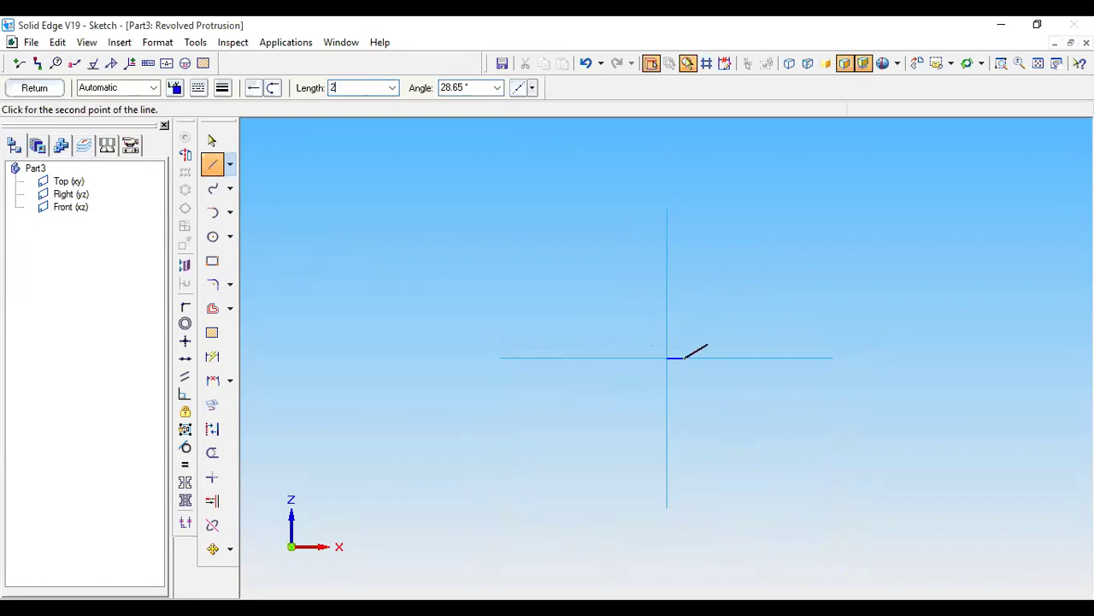
type("4")
key("Tab")
type("90")
key("Return")
right_click(690, 373)
left_click(666, 358)
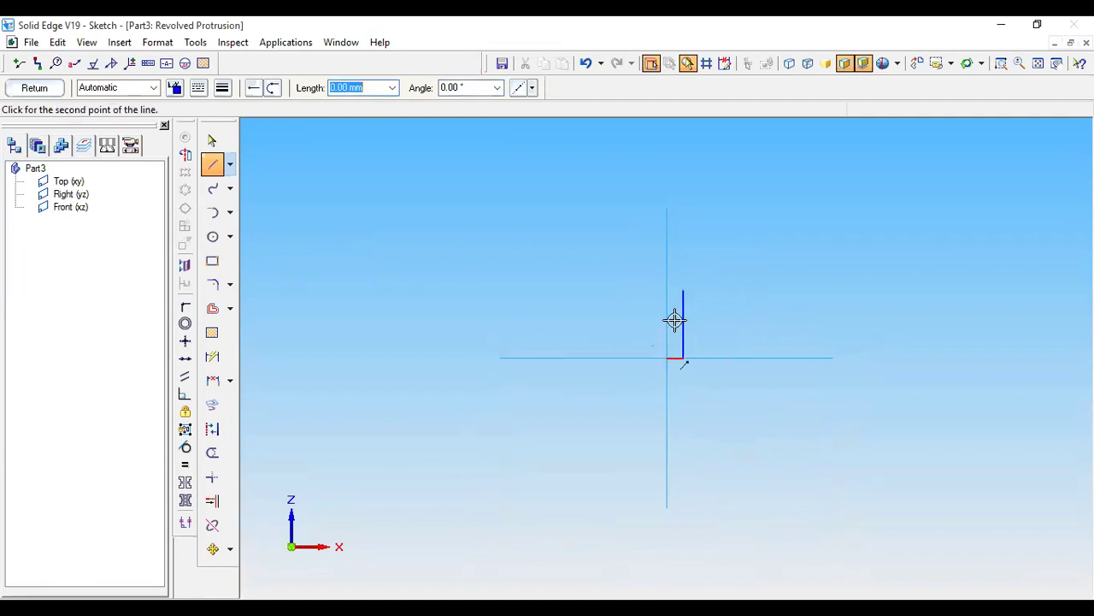
right_click(739, 288)
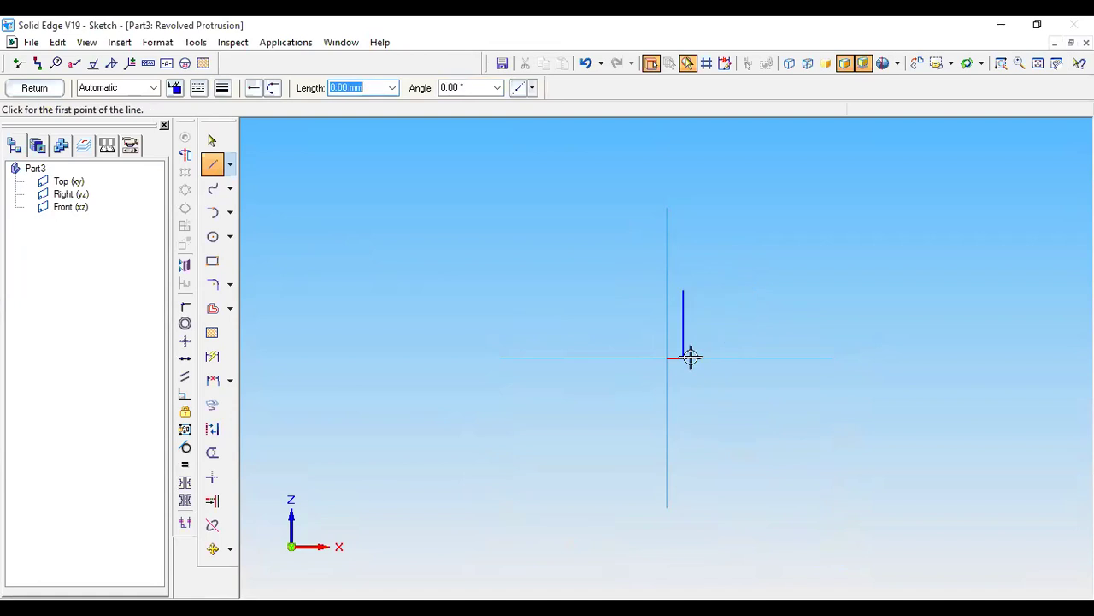
Step: Draw a 30 mm centre edge at 90° from the origin and a 12 mm top edge at 0° from its upper end
left_click(666, 358)
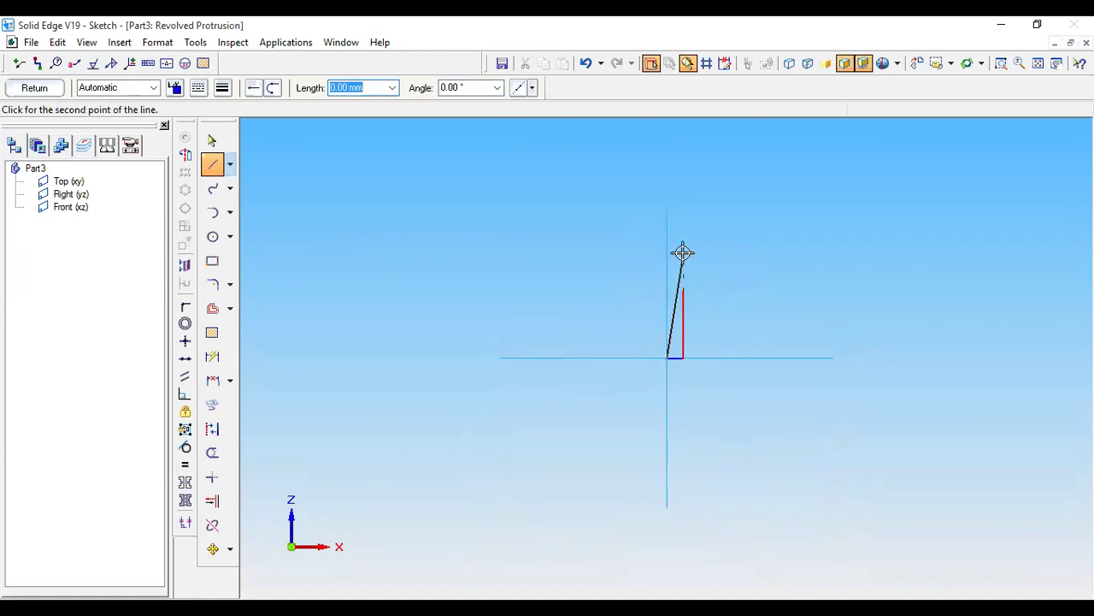
type("30")
key("Tab")
type("90")
key("Return")
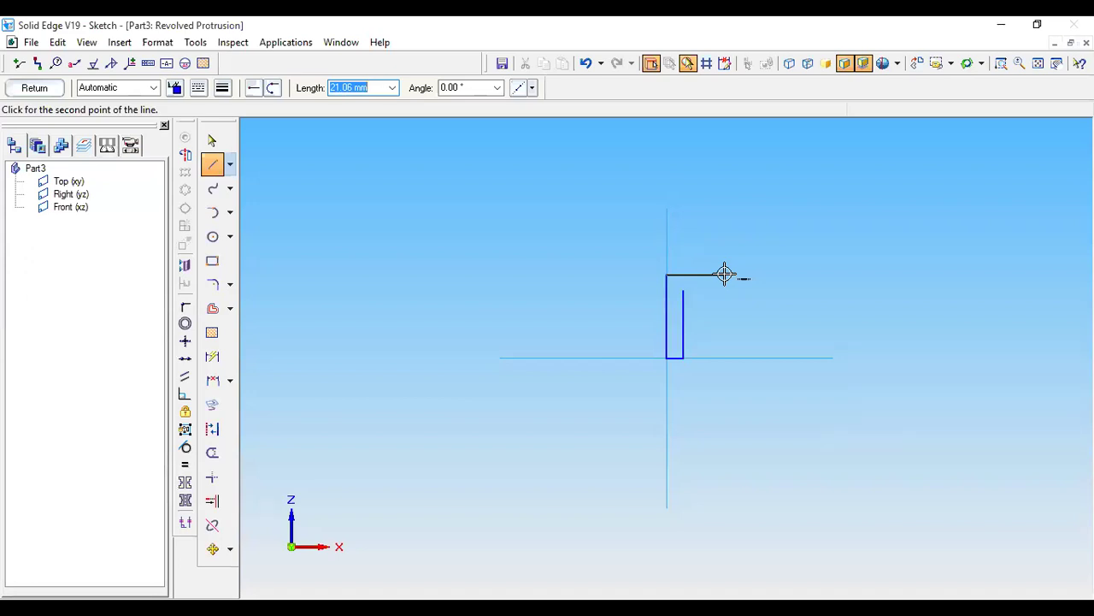
type("12")
key("Tab")
type("0")
key("Return")
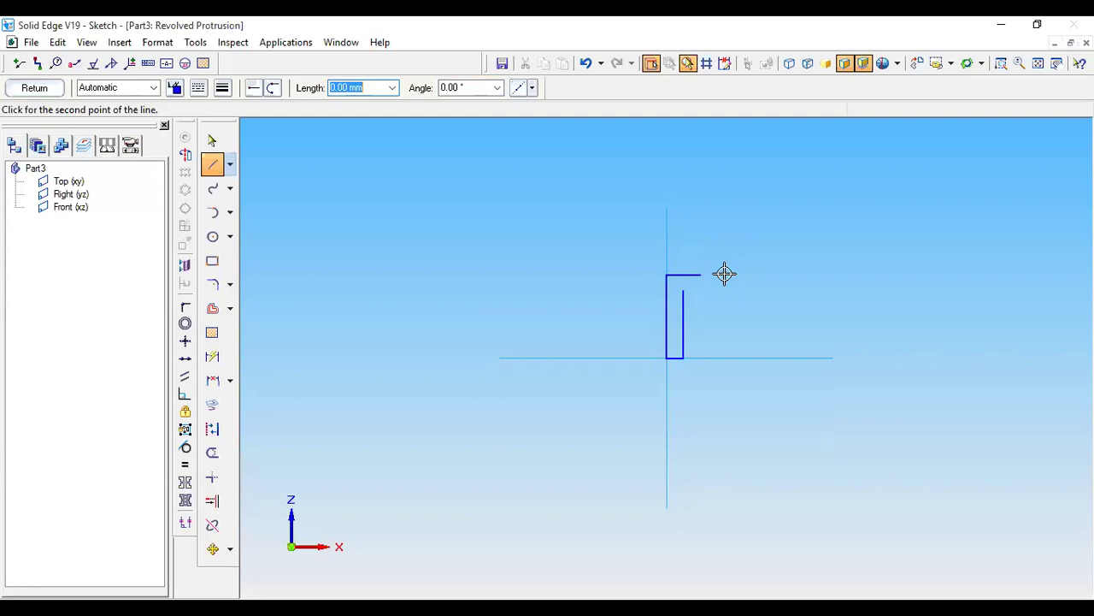
Step: Close the profile with a sloping line from the top edge to the shank's outer edge, and check the vertical edges' lengths
left_click(683, 292)
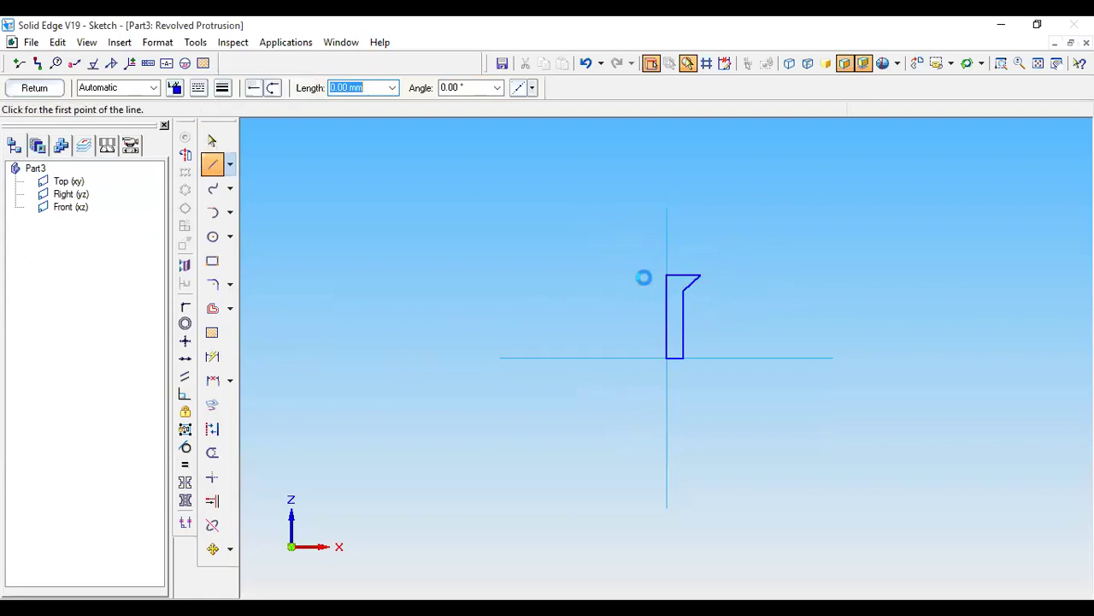
left_click(212, 140)
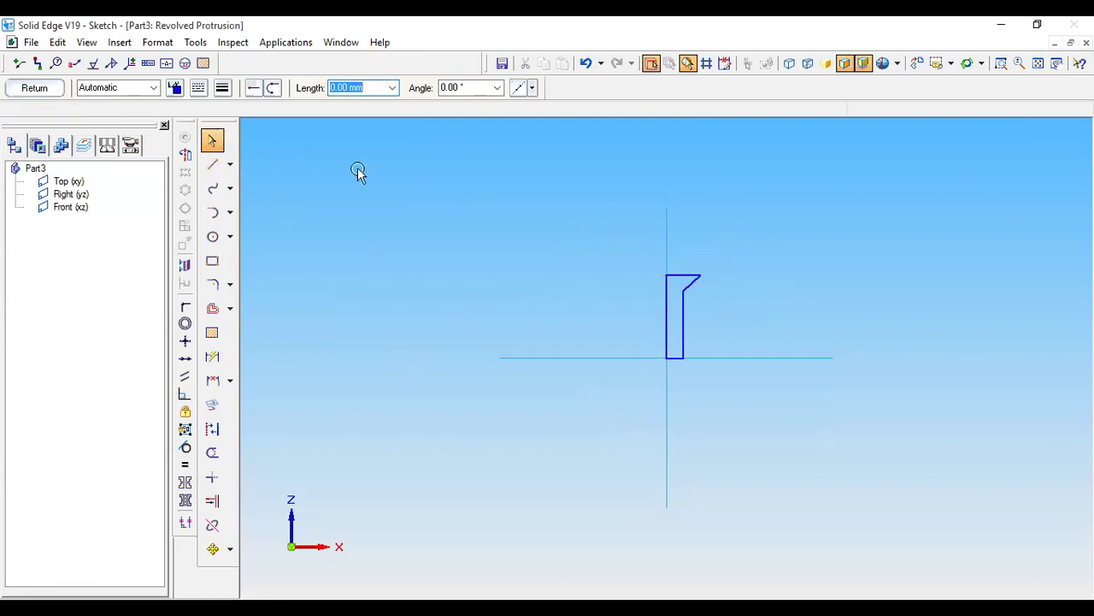
left_click(663, 321)
left_click(684, 318)
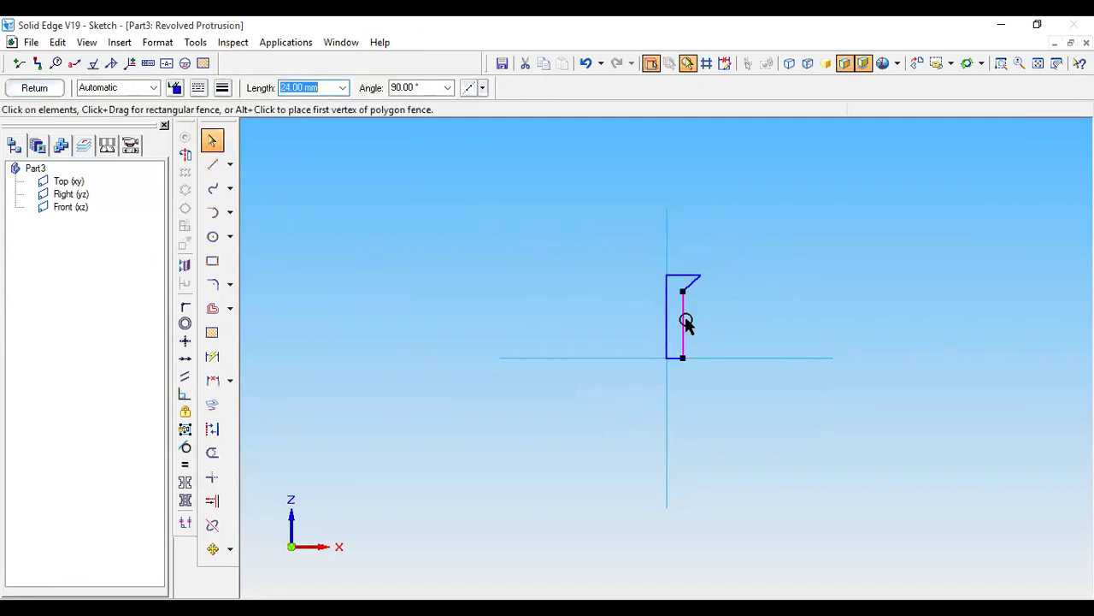
left_click(717, 282)
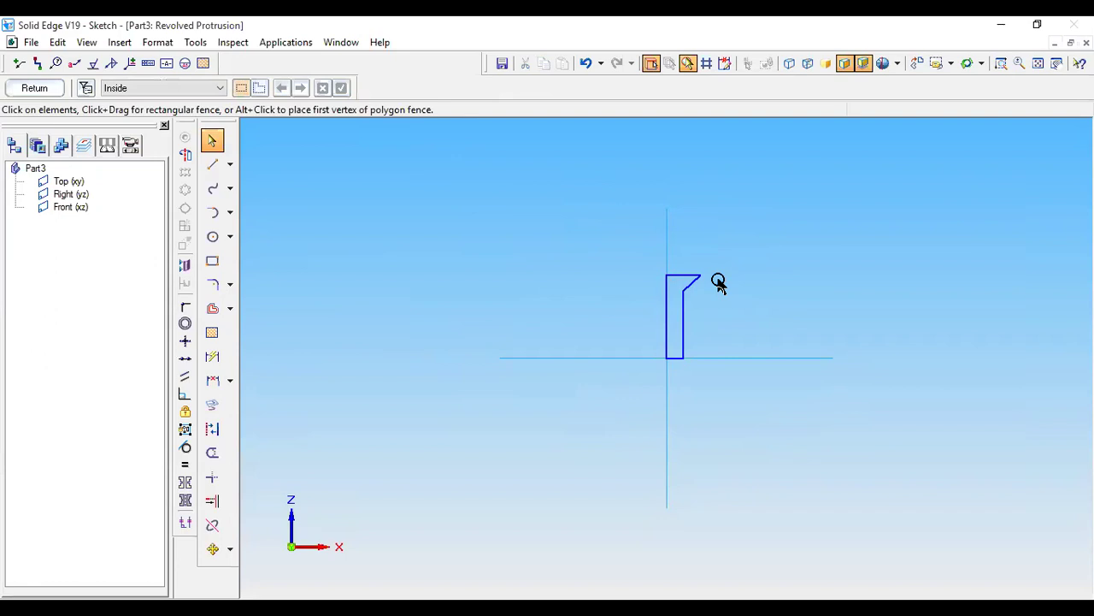
left_click(229, 381)
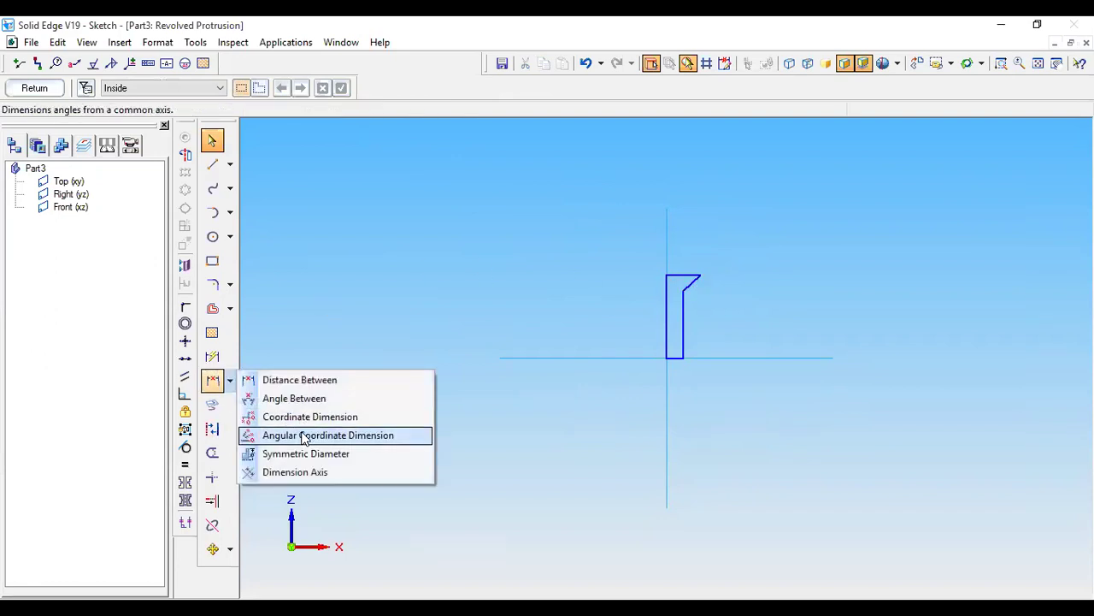
left_click(310, 398)
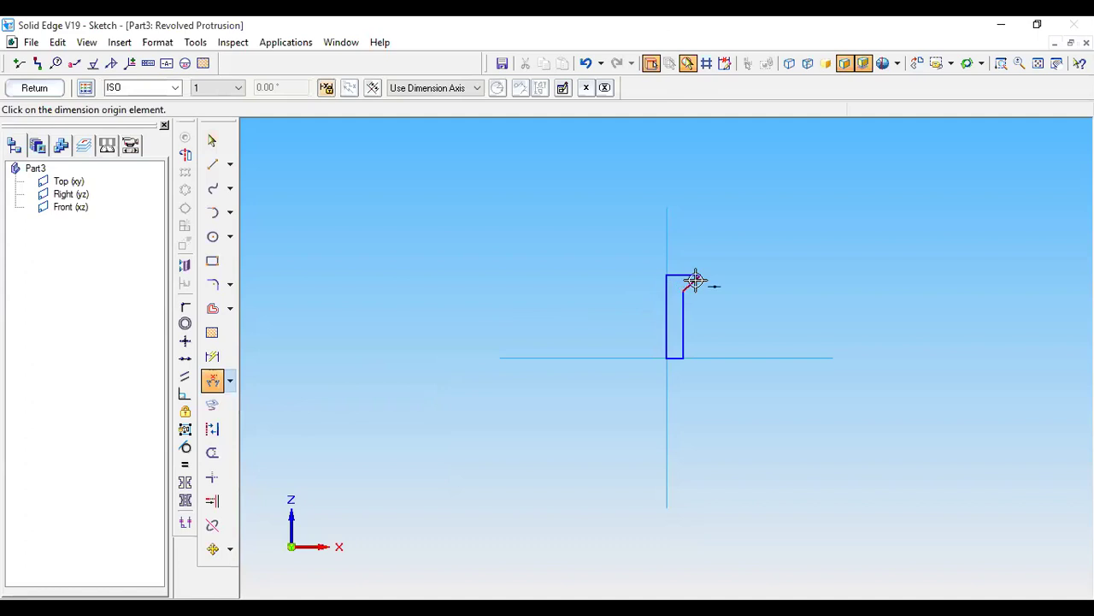
left_click(696, 276)
left_click(667, 252)
key("ctrl+z")
left_click(689, 291)
left_click(667, 260)
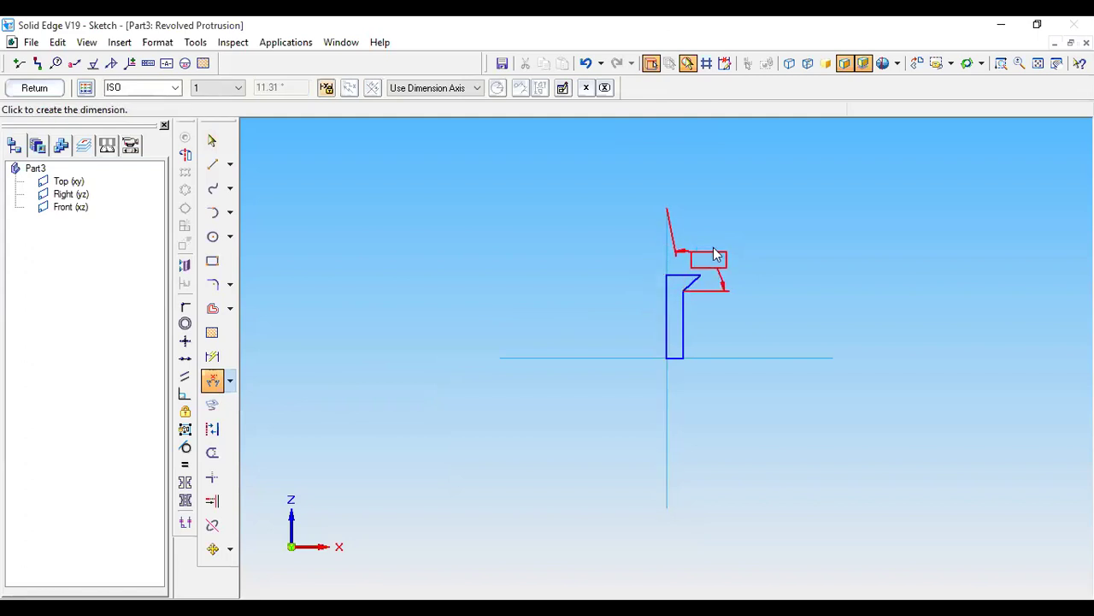
right_click(677, 251)
left_click(667, 236)
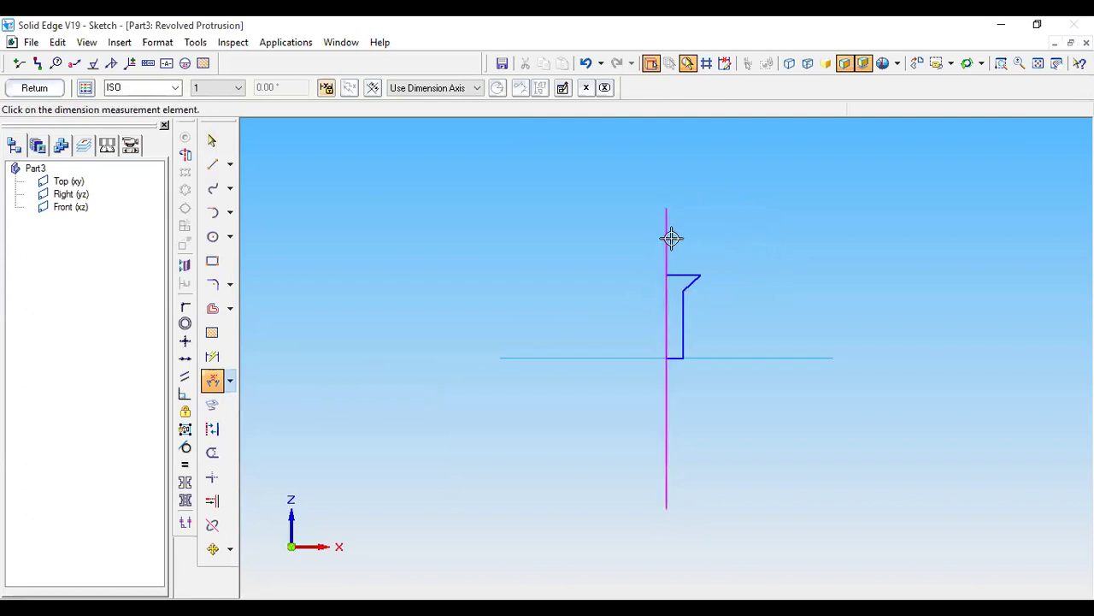
left_click(686, 288)
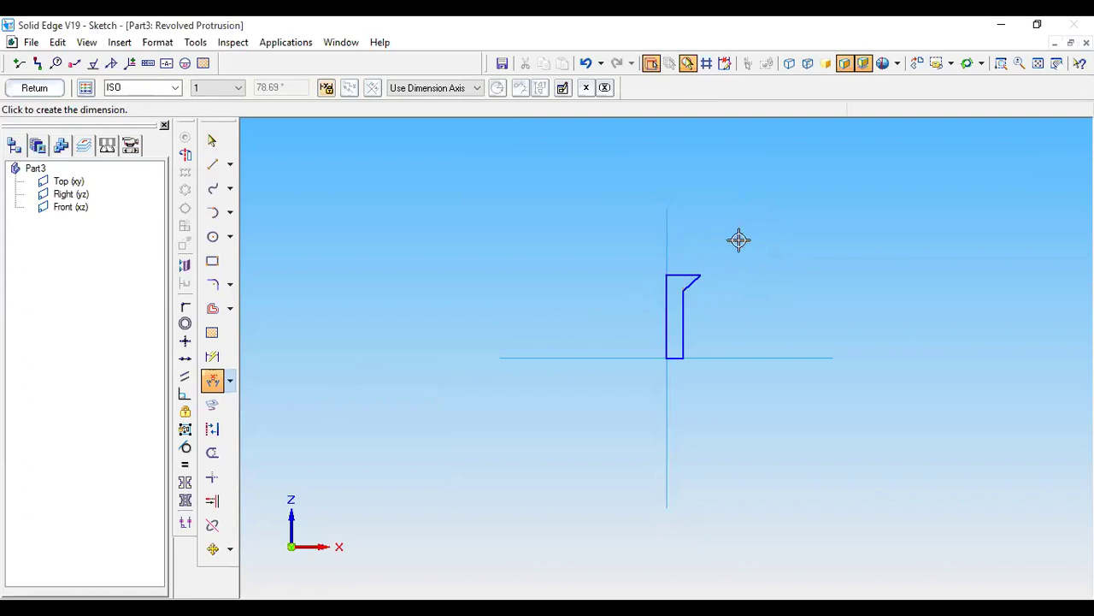
Step: Dimension the angle between the head's sloping edge and the vertical centre edge, and compare it with the countersunk screw in the PDF drawing
left_click(1001, 64)
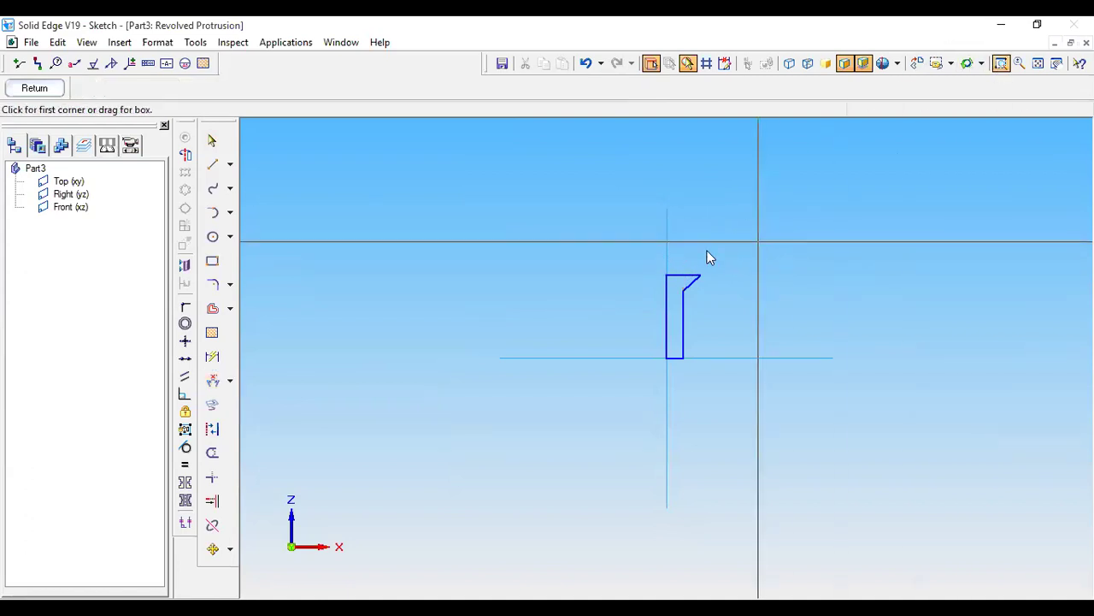
left_click_drag(646, 261, 773, 302)
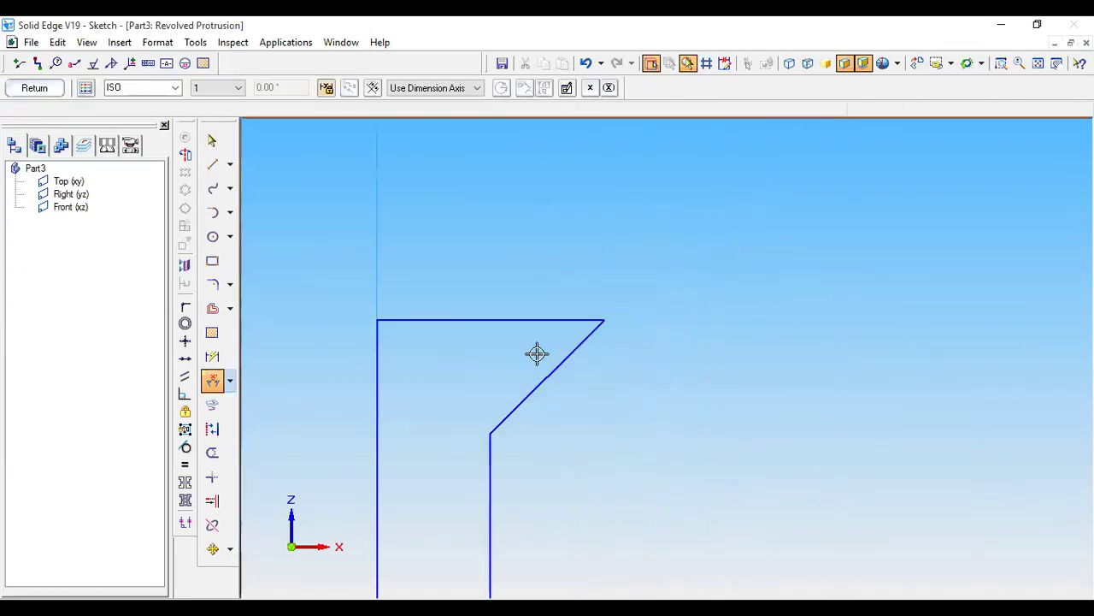
left_click(212, 380)
left_click(499, 425)
left_click(377, 399)
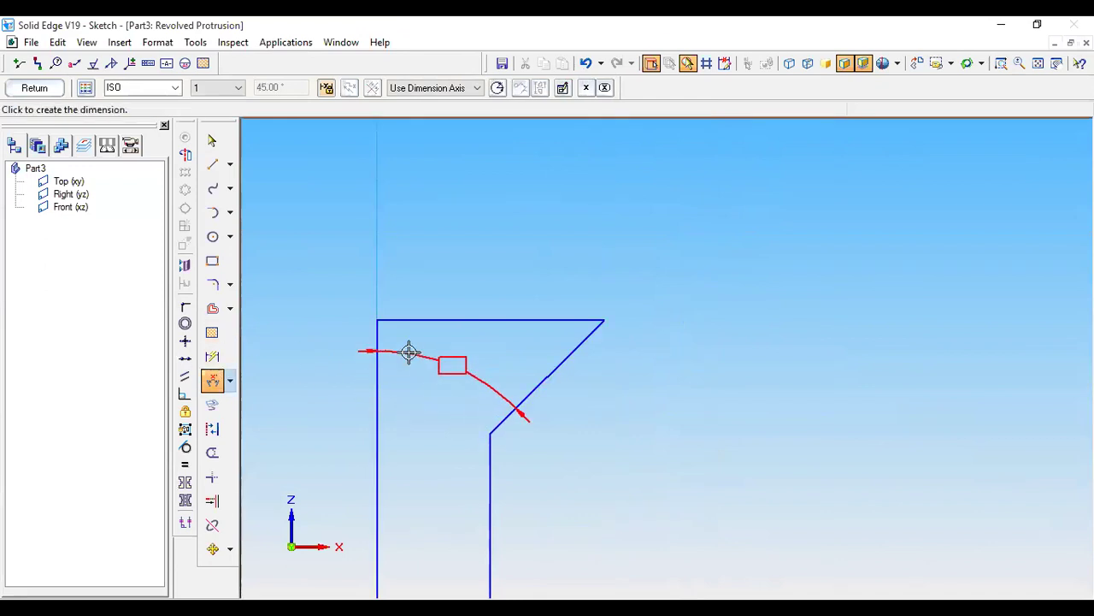
left_click(505, 233)
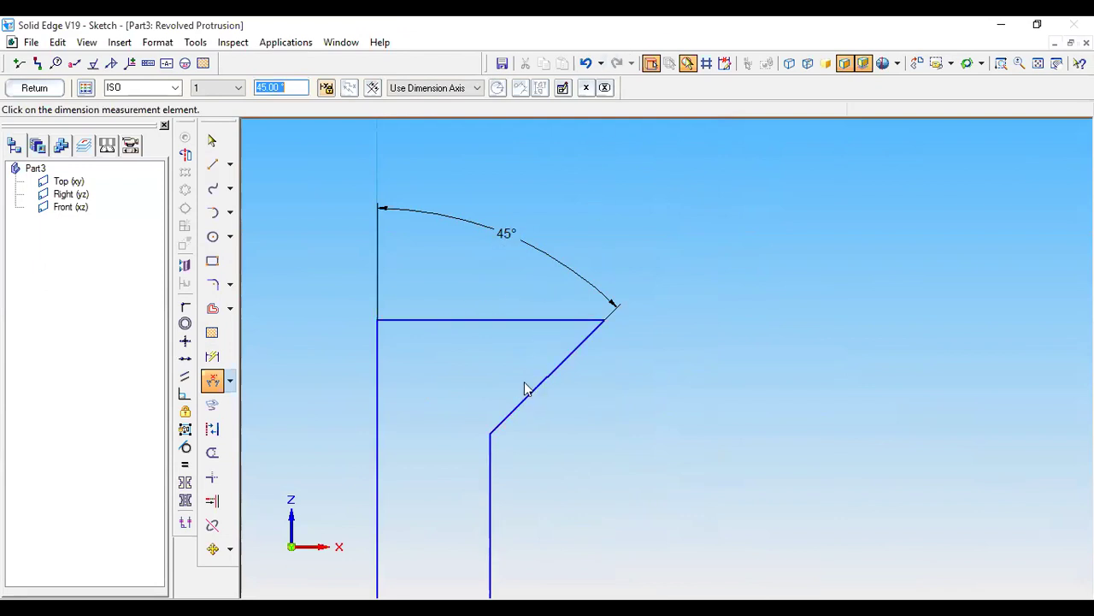
key("alt+Tab")
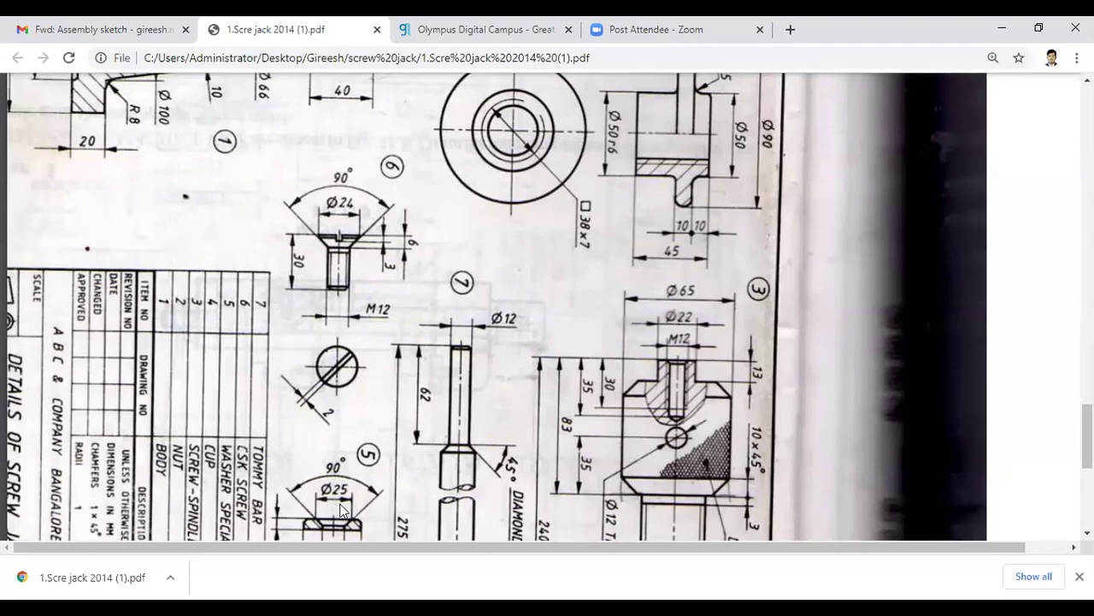
scroll(370, 392, "down", 1)
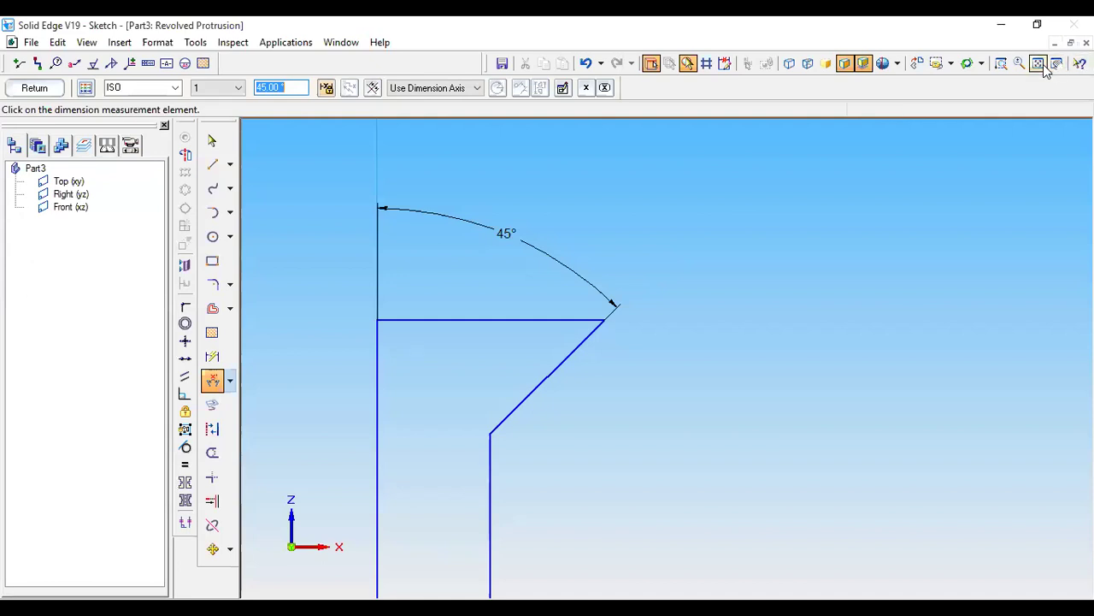
Step: Set the vertical centre edge as the axis of revolution, close the sketch and revolve the profile through a full turn
left_click(1041, 65)
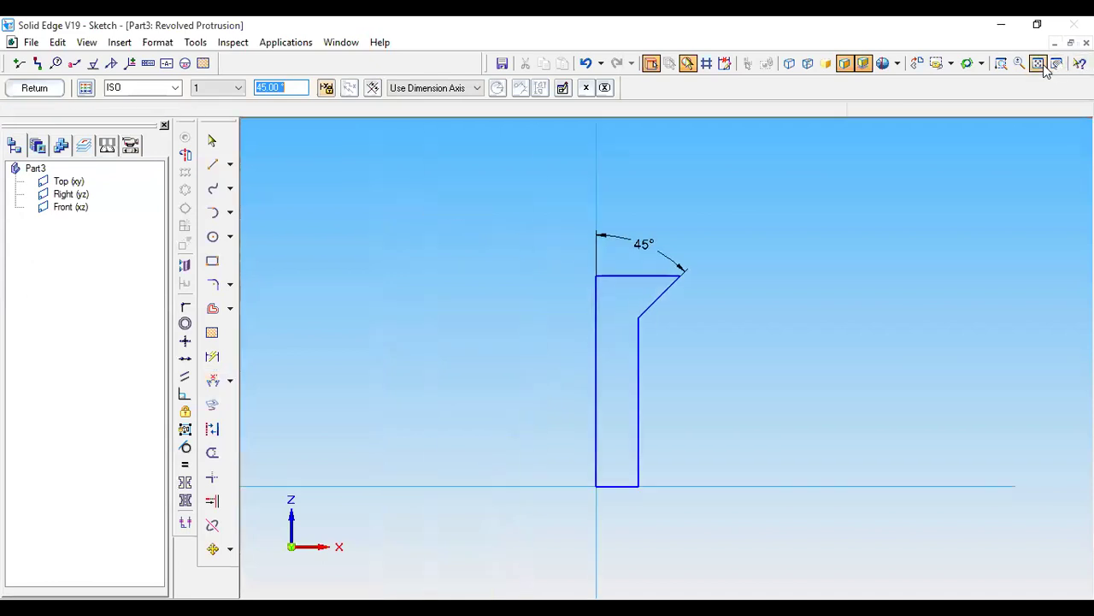
left_click(213, 141)
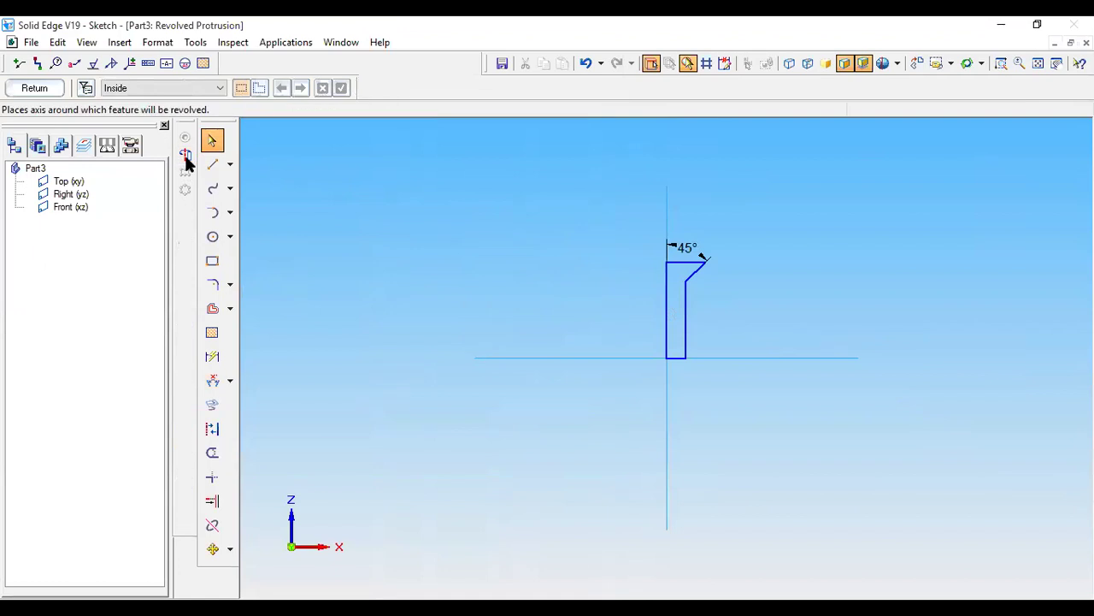
left_click(186, 155)
left_click(667, 308)
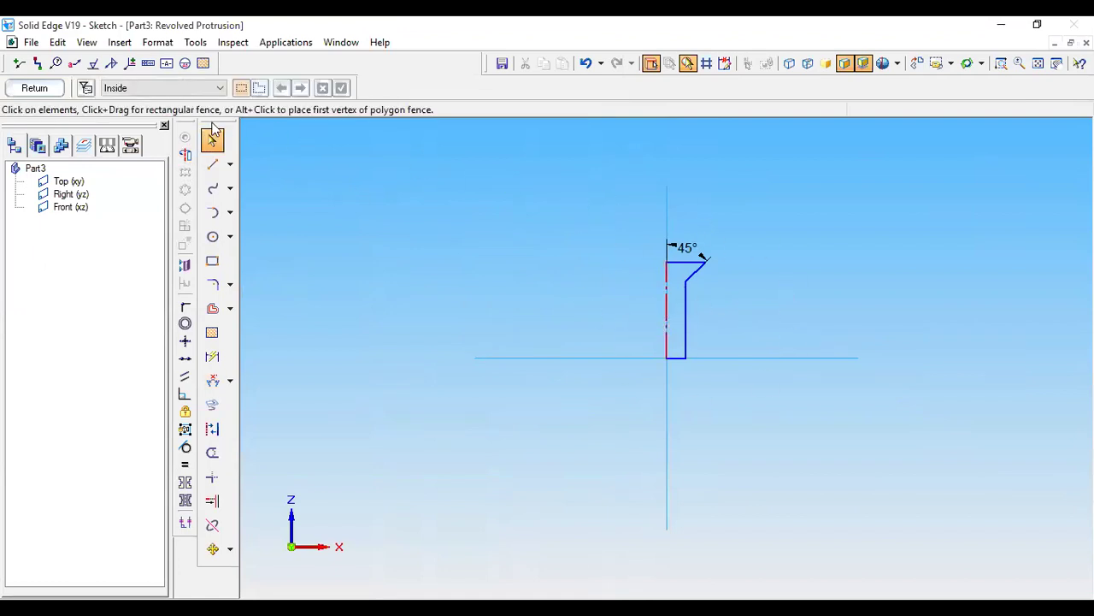
left_click(53, 89)
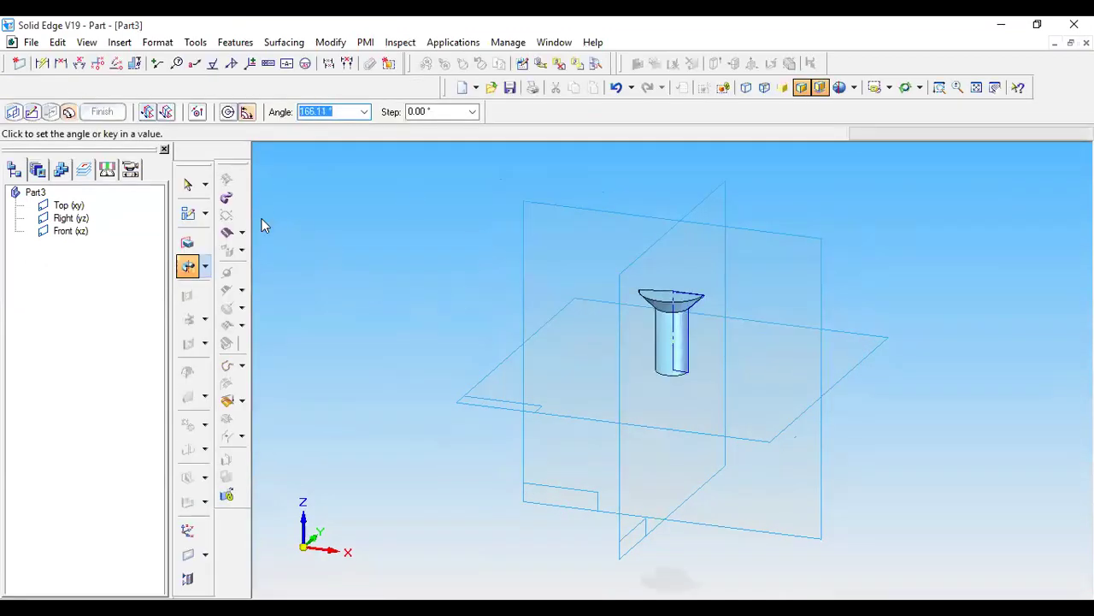
left_click(227, 113)
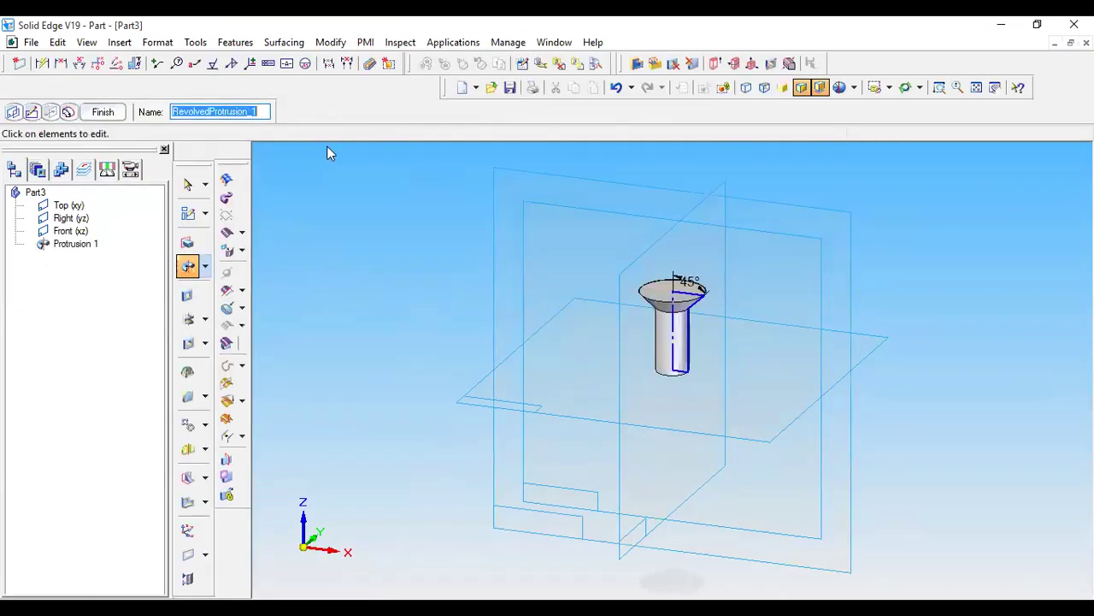
Step: Inspect the revolved screw from the front and compare its shank end with part 6 in the PDF drawing
middle_click_drag(388, 295, 441, 207)
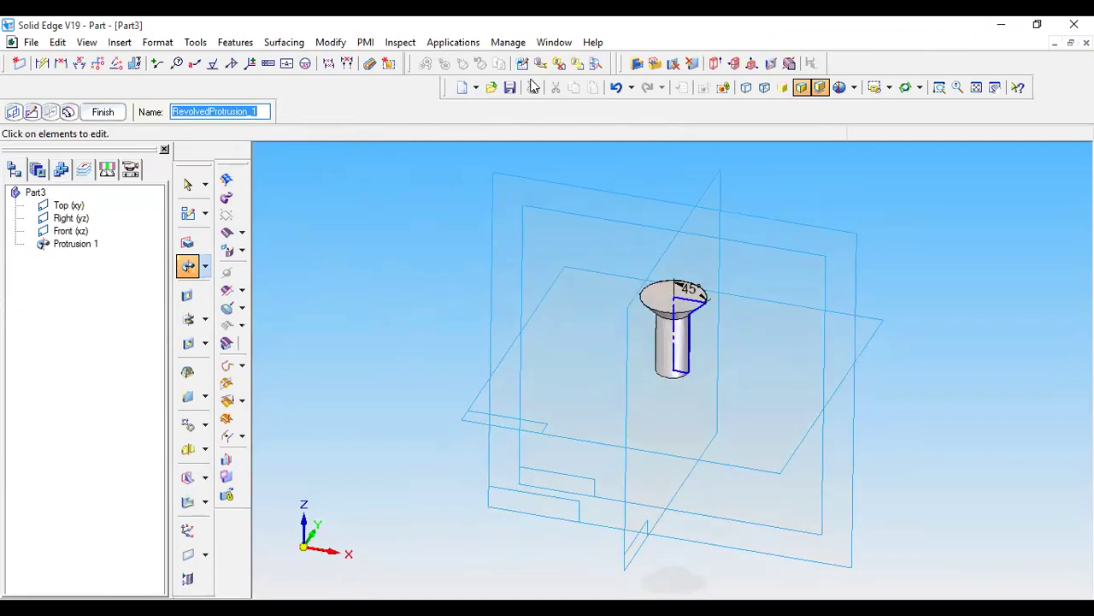
key("alt+Tab")
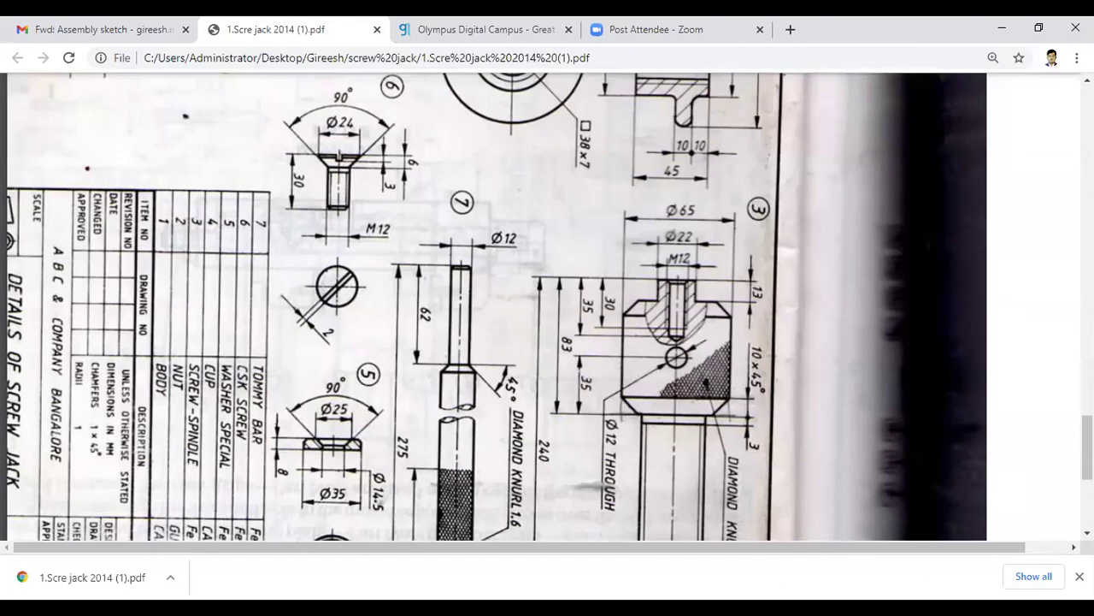
key("alt+Tab")
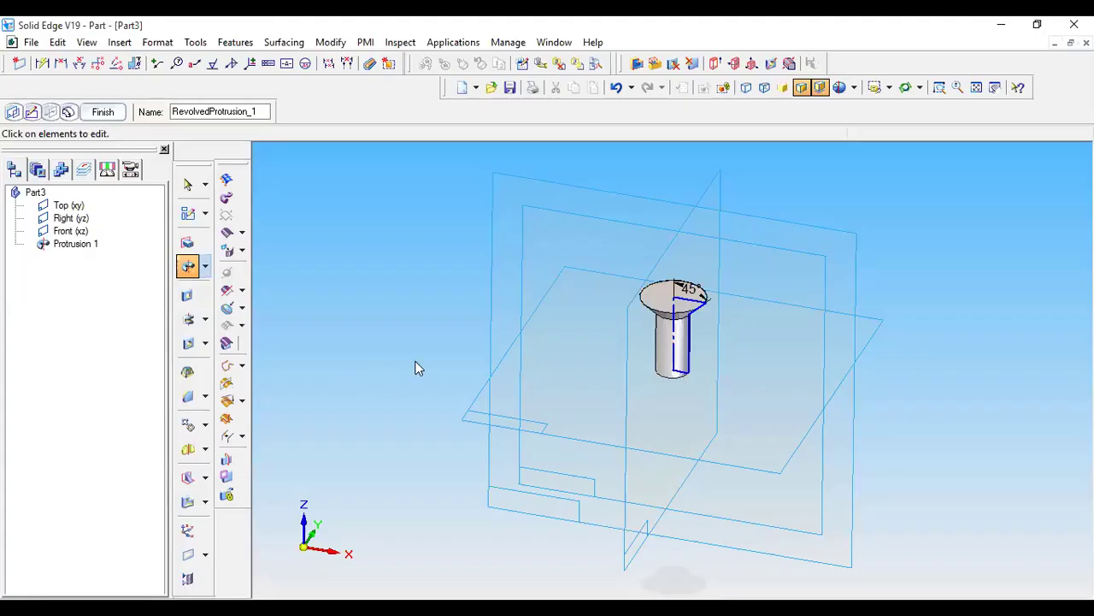
key("ctrl+f")
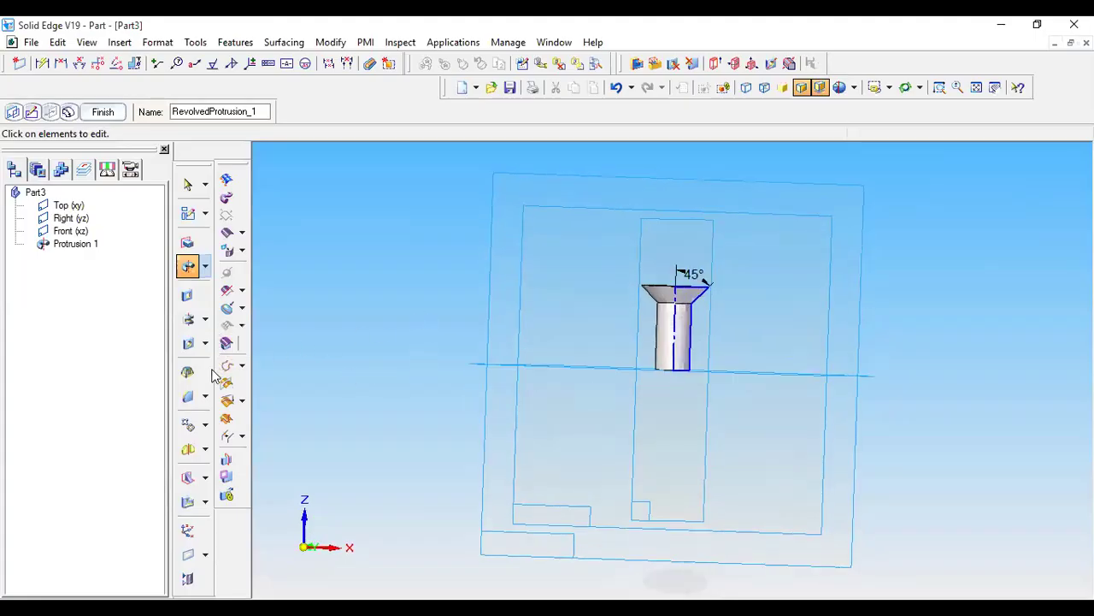
left_click(205, 395)
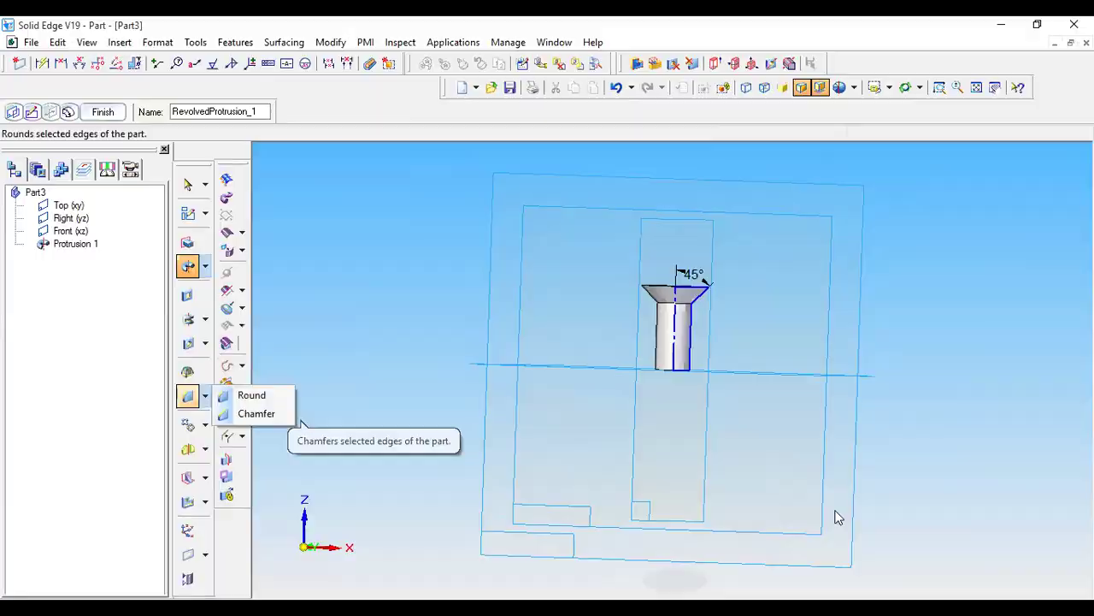
key("alt+Tab")
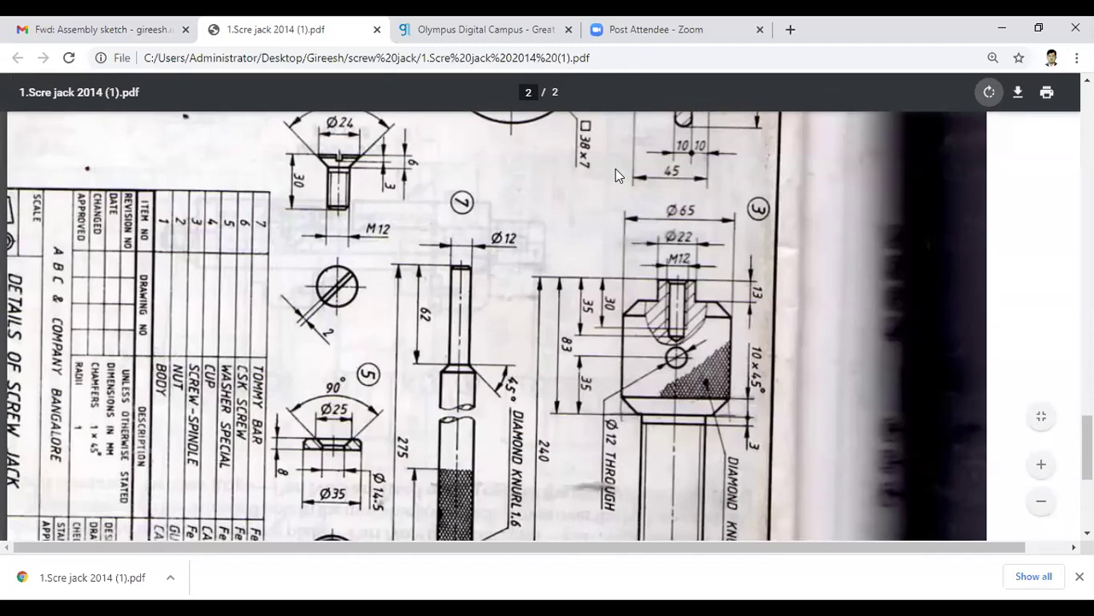
key("alt+Tab")
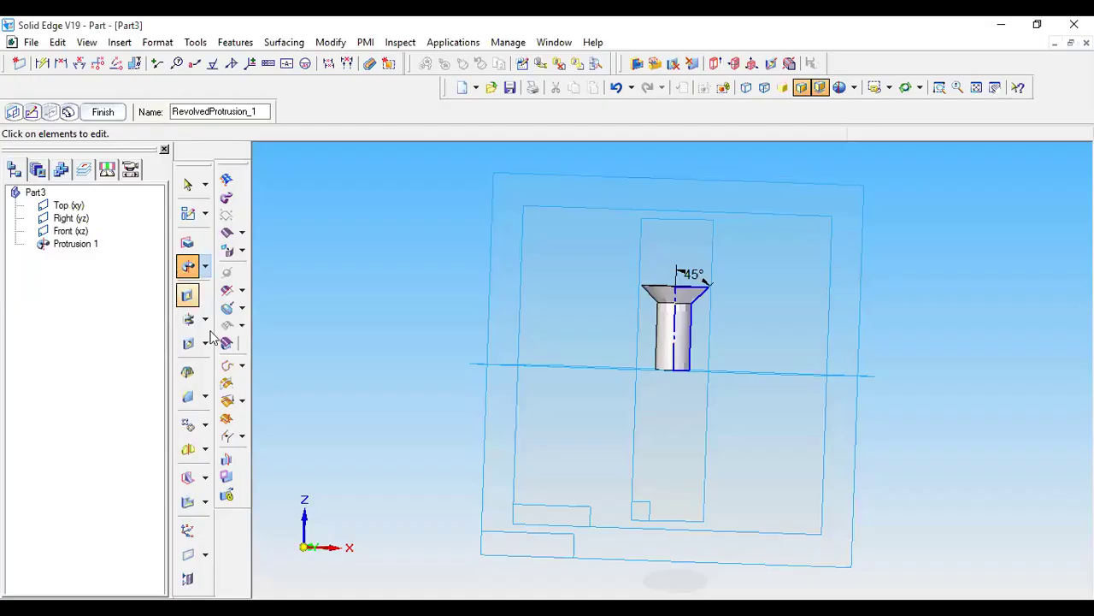
Step: Try a chamfer on the circular edge at the shank's free end, and undo it
left_click(205, 395)
left_click(225, 413)
middle_click_drag(759, 406, 823, 351)
left_click(683, 370)
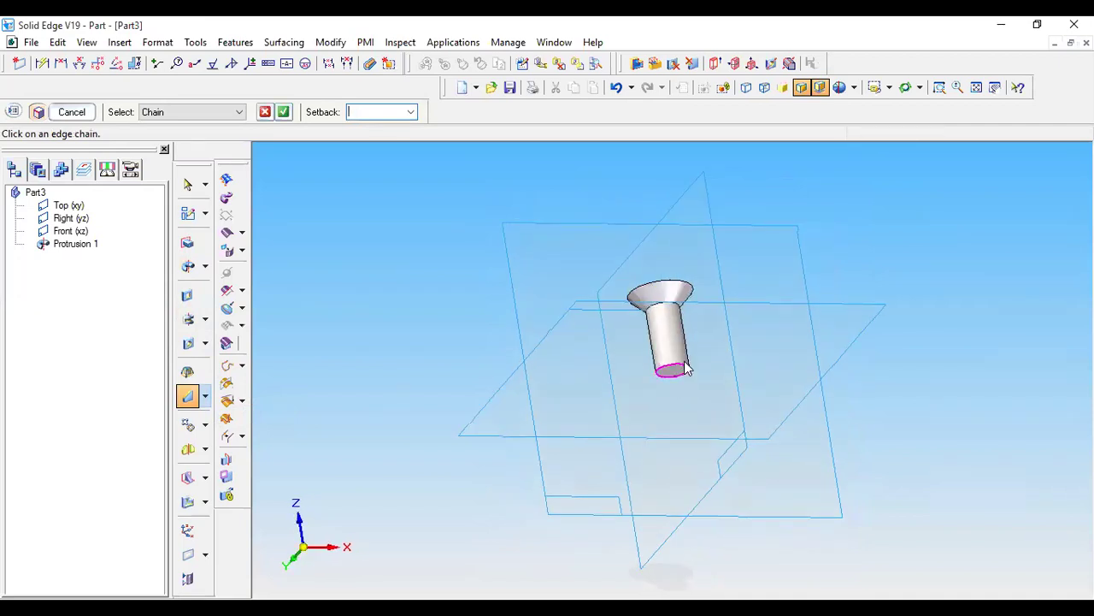
key("Return")
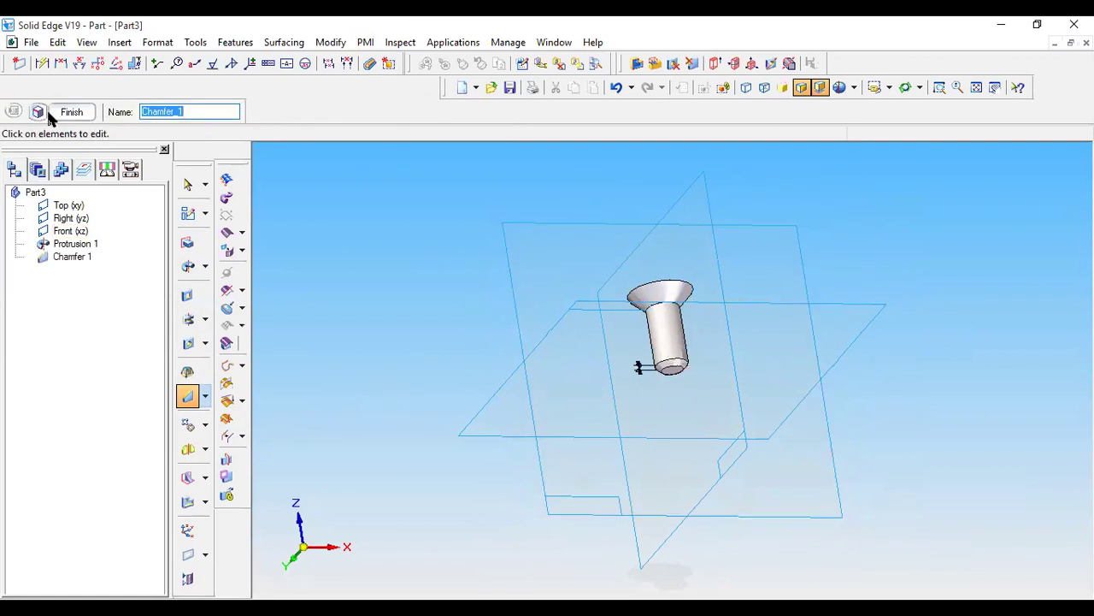
left_click(616, 87)
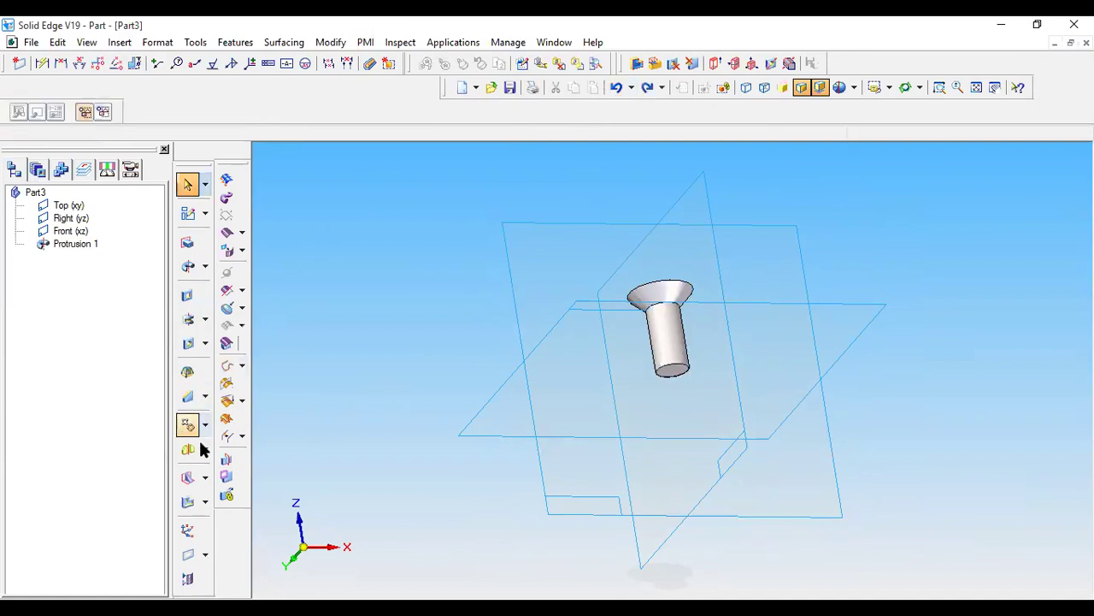
Step: Chamfer the circular edge at the shank's free end with a 1 mm setback
left_click(189, 398)
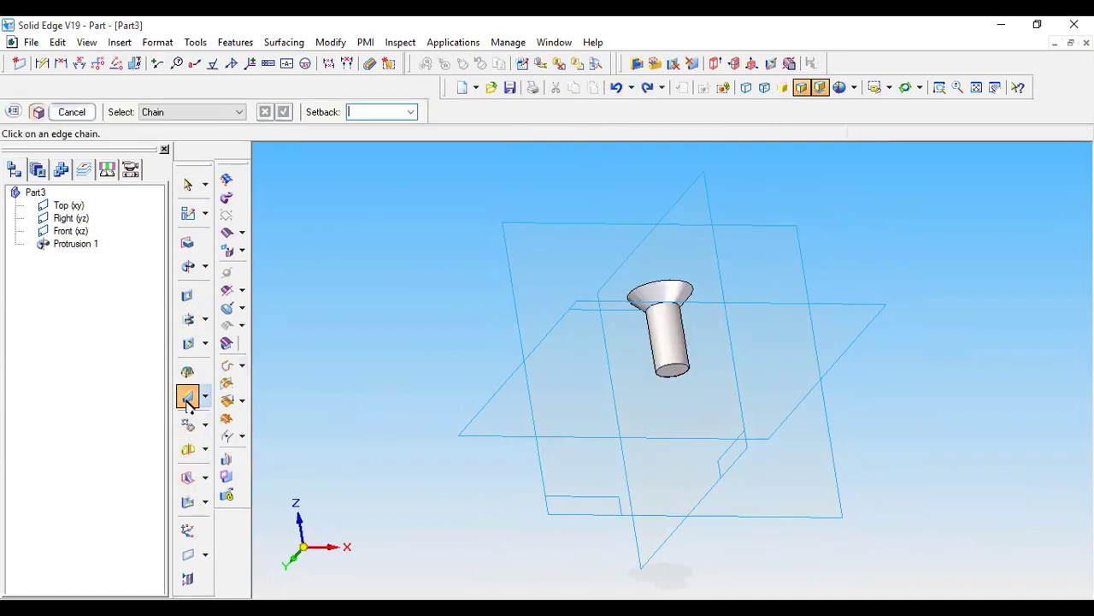
left_click(687, 371)
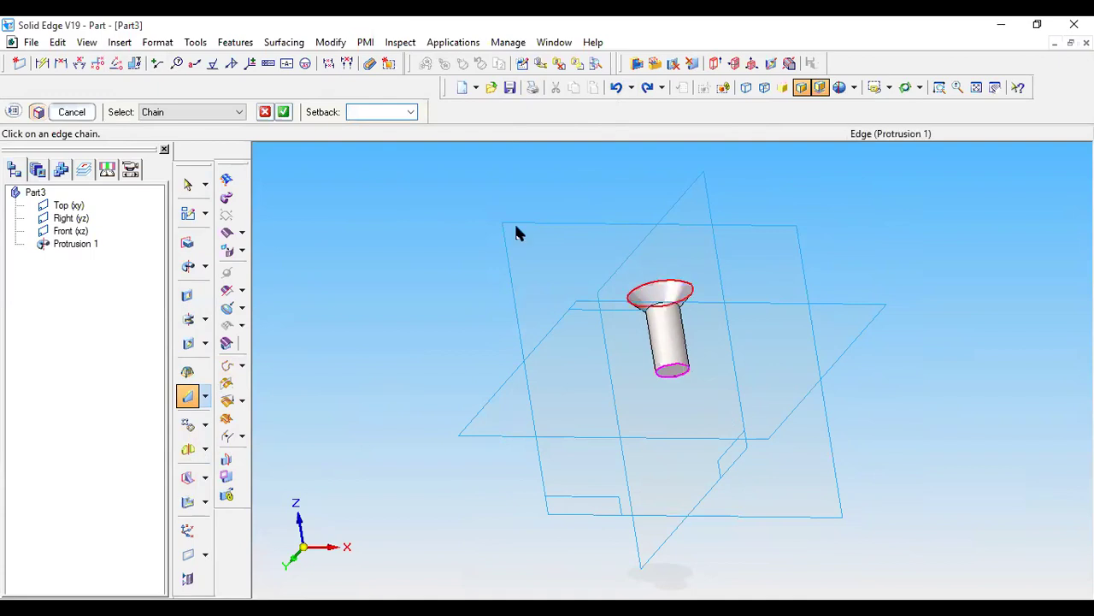
key("Return")
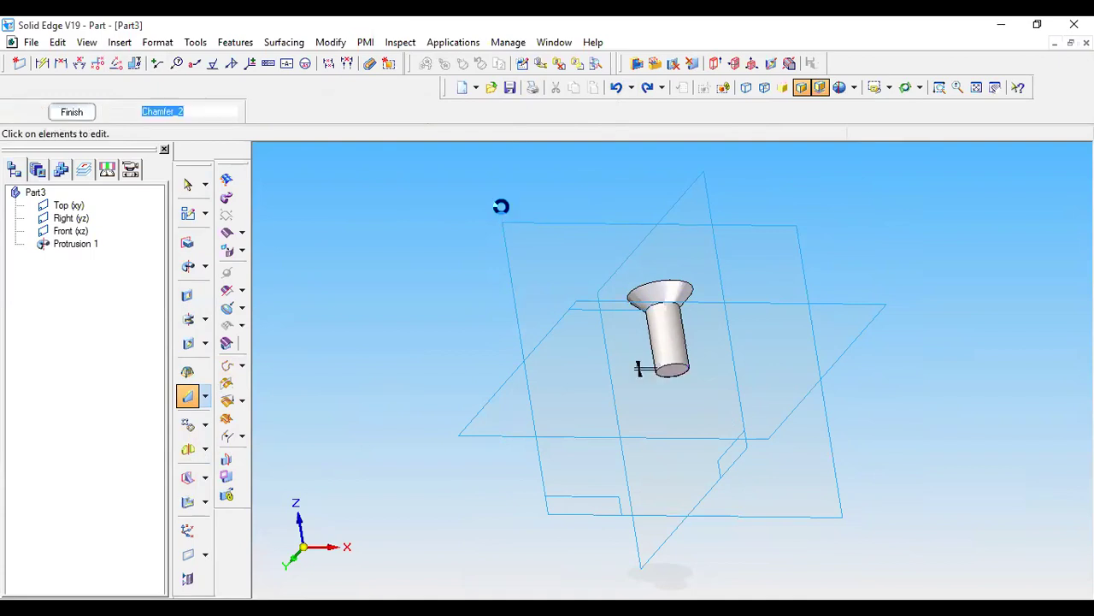
left_click(73, 112)
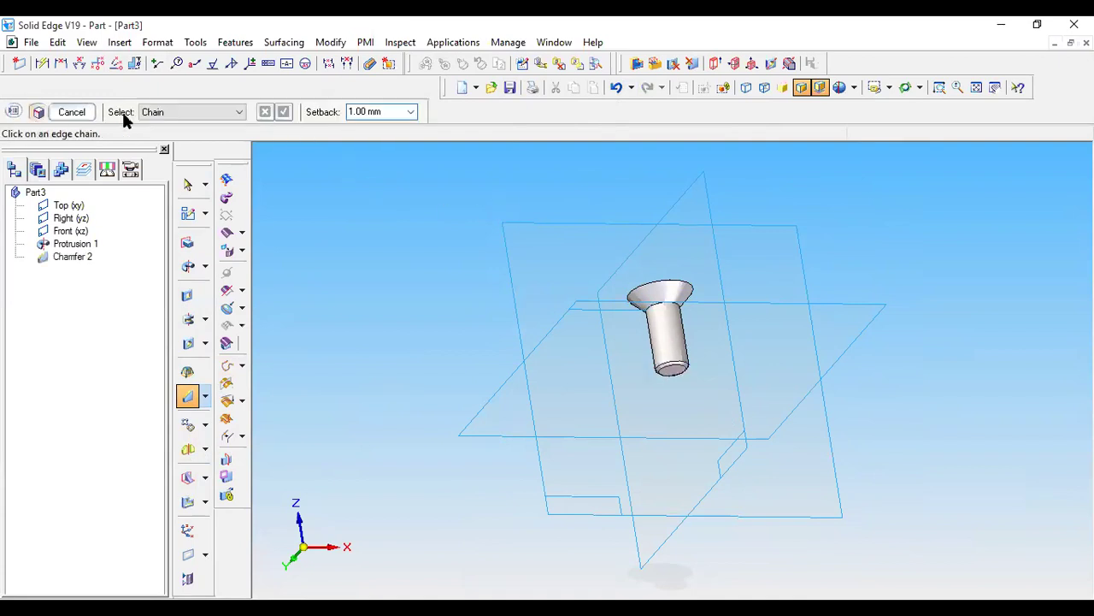
Step: Begin a straight thread on the screw's cylindrical shank, measured from its chamfered free end
middle_click_drag(332, 249, 350, 289)
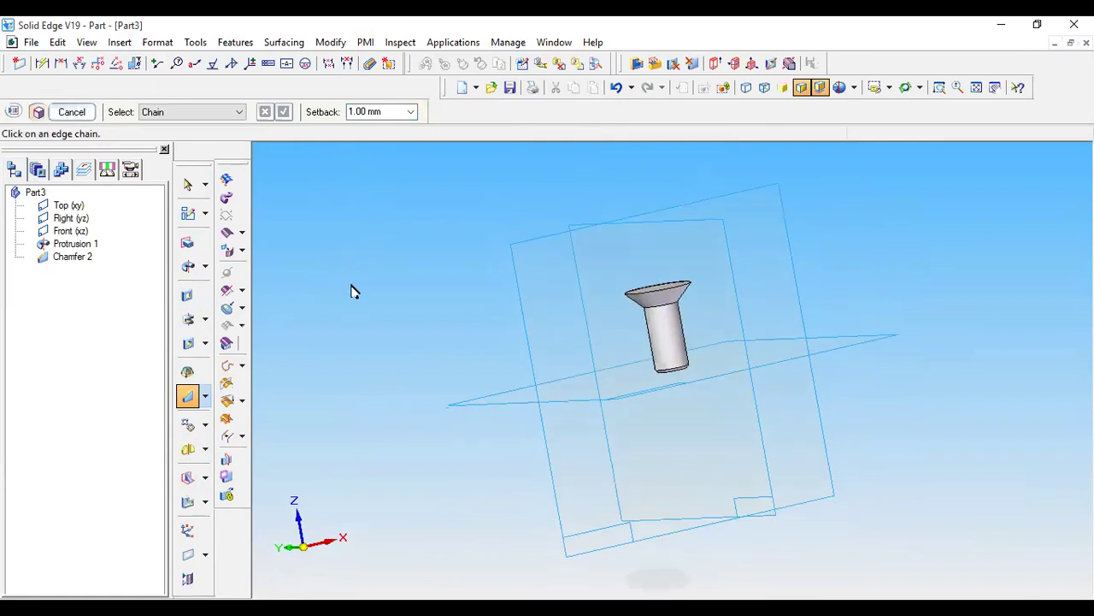
left_click(187, 297)
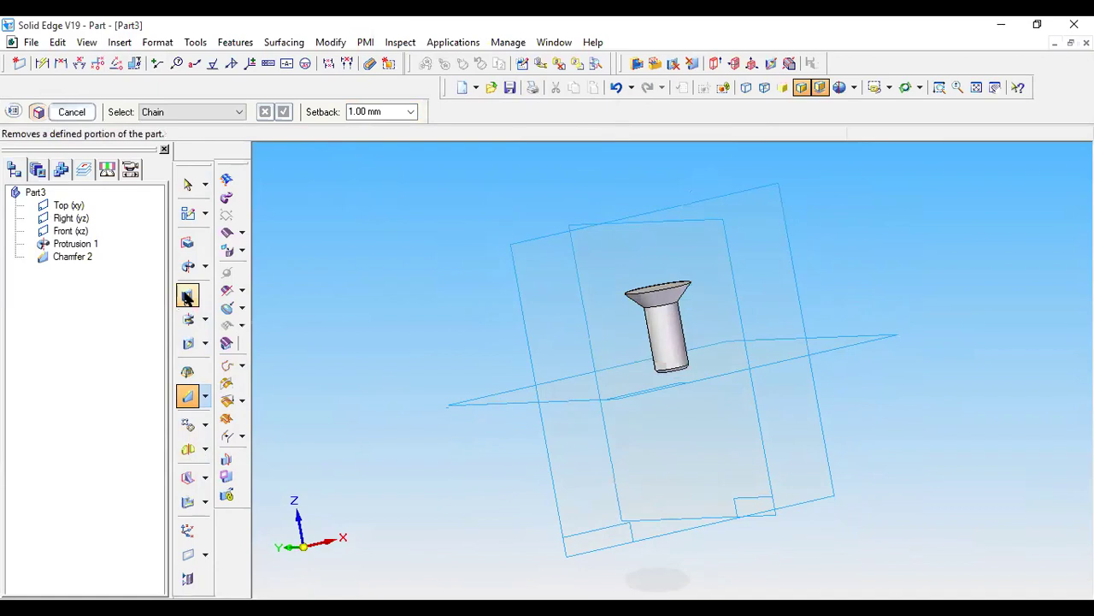
left_click(204, 343)
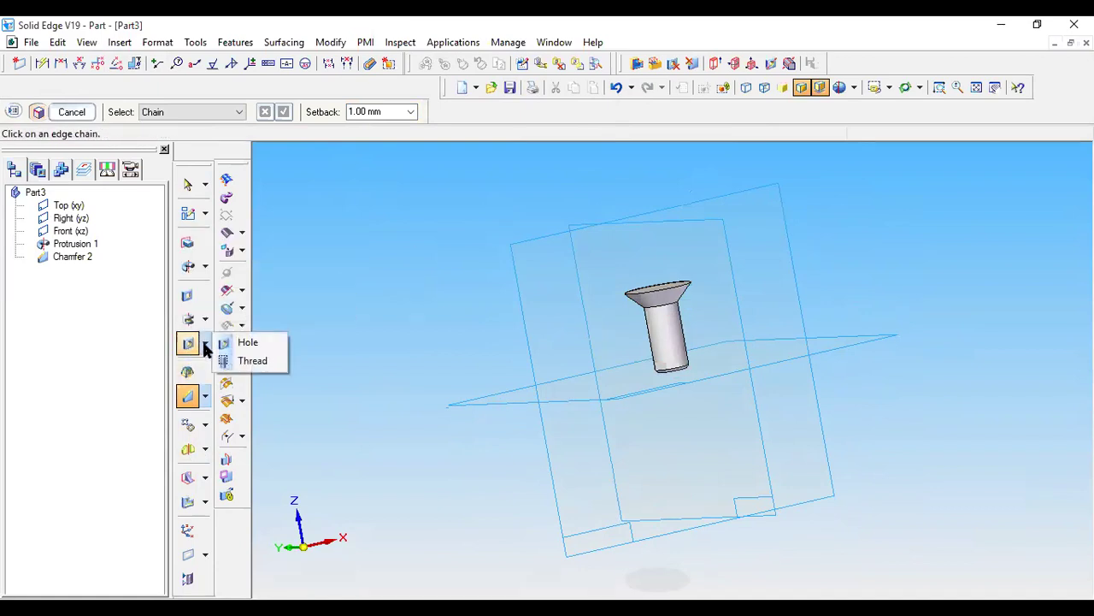
left_click(248, 361)
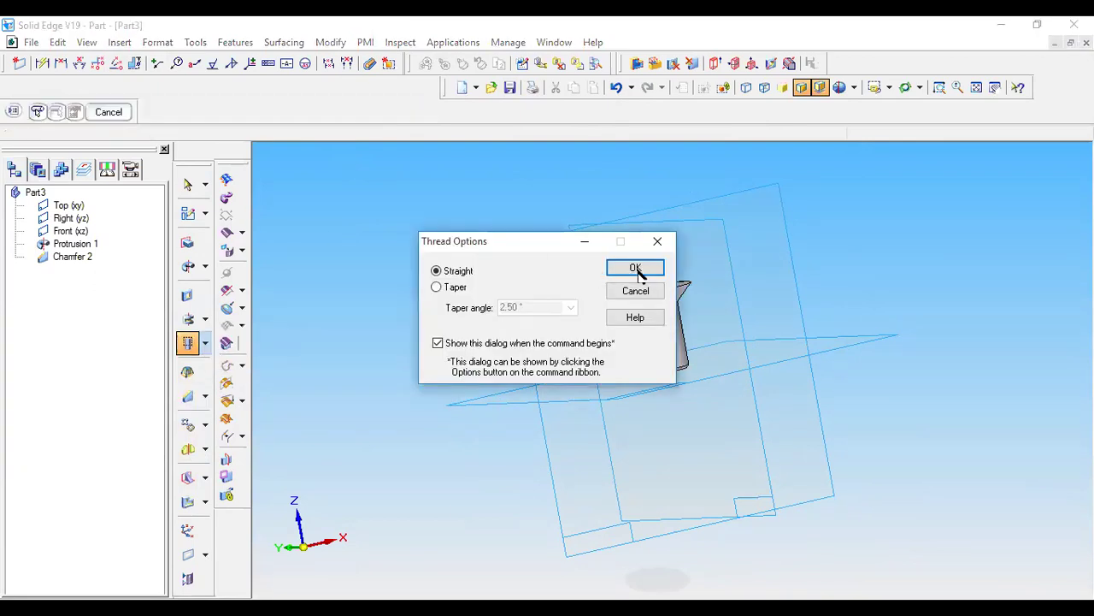
left_click(633, 266)
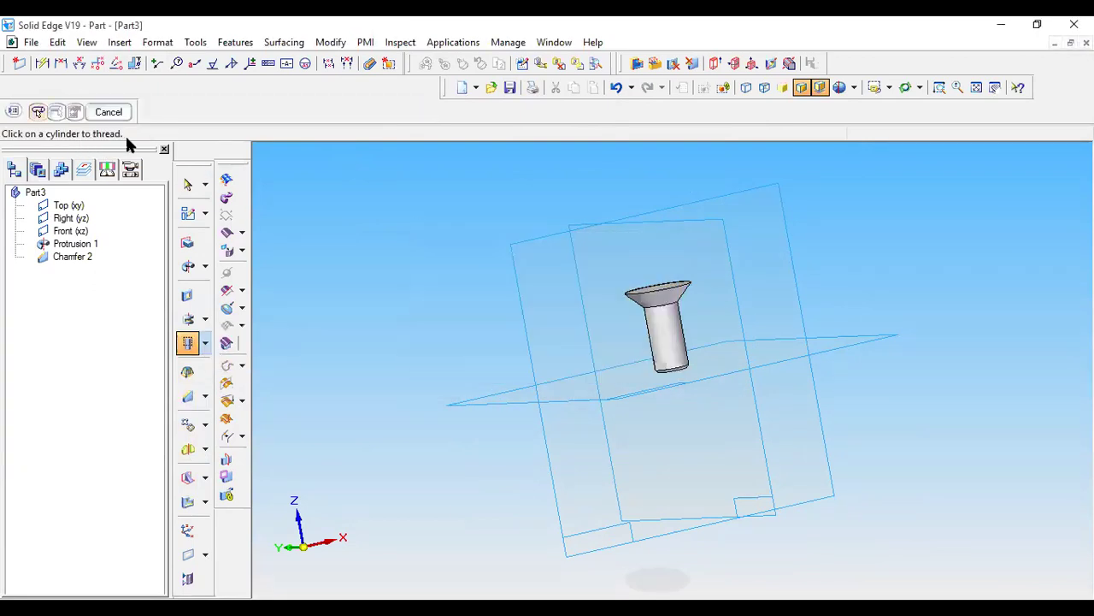
left_click(666, 335)
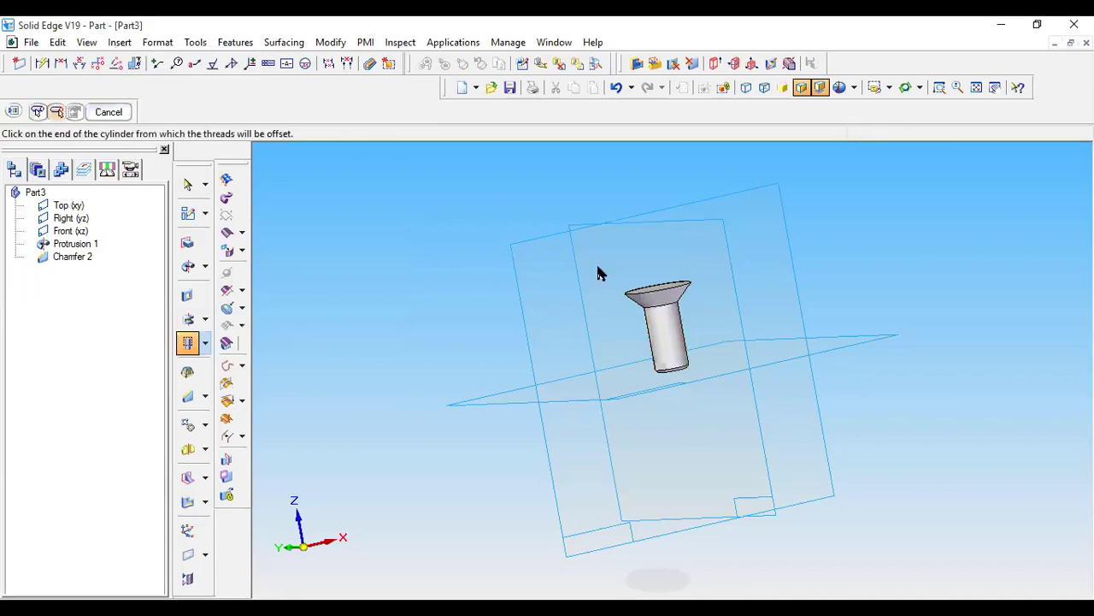
left_click(680, 368)
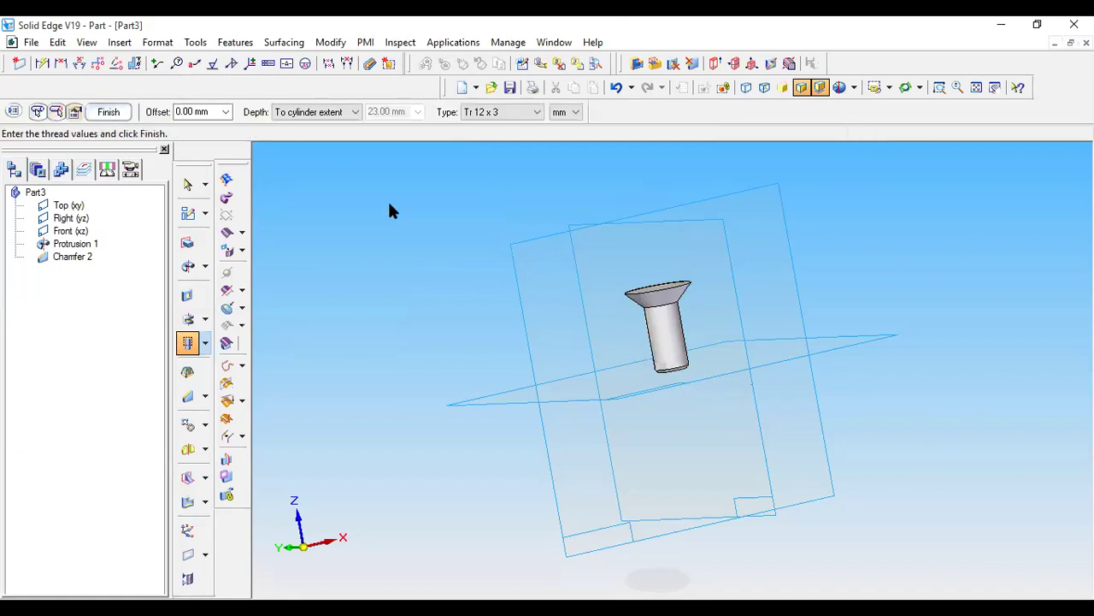
Step: Give the shank thread a finite depth of 22 mm and type M12, and finish the thread
left_click(325, 116)
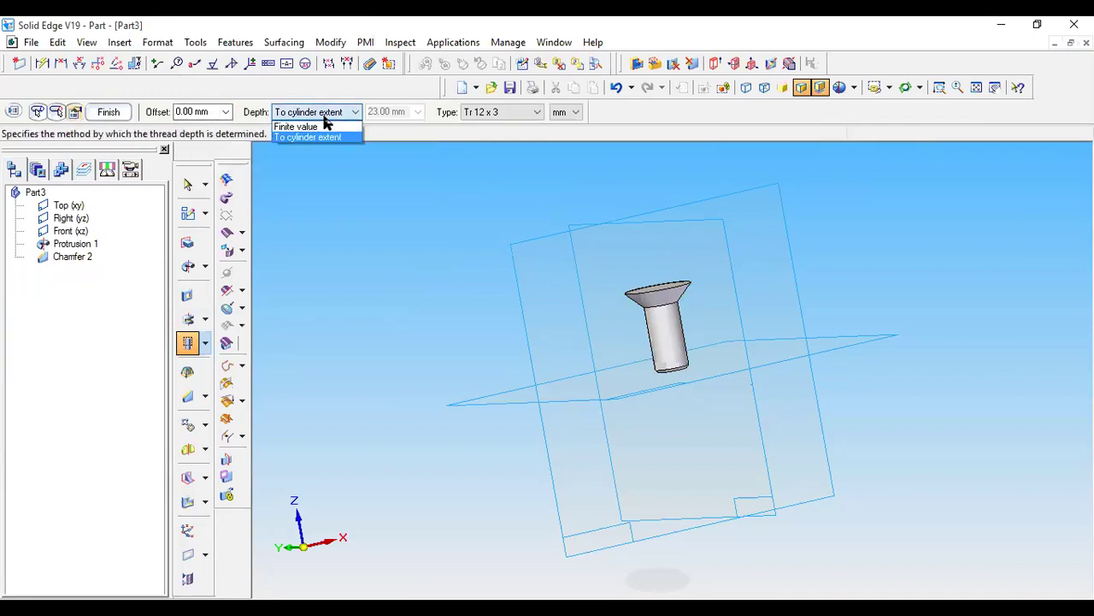
left_click(313, 128)
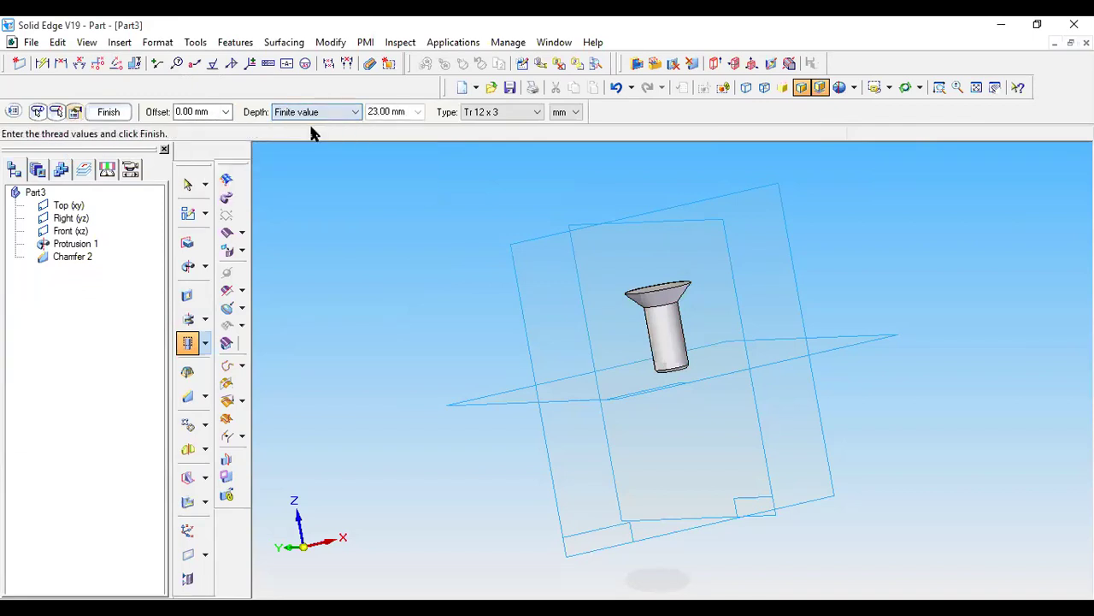
left_click(406, 113)
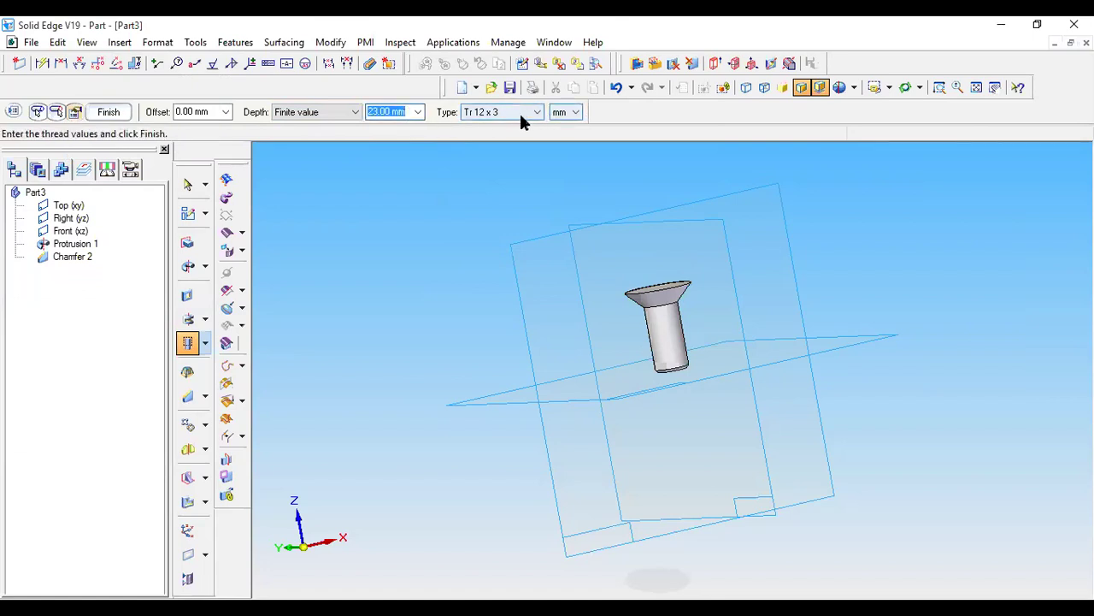
left_click(378, 111)
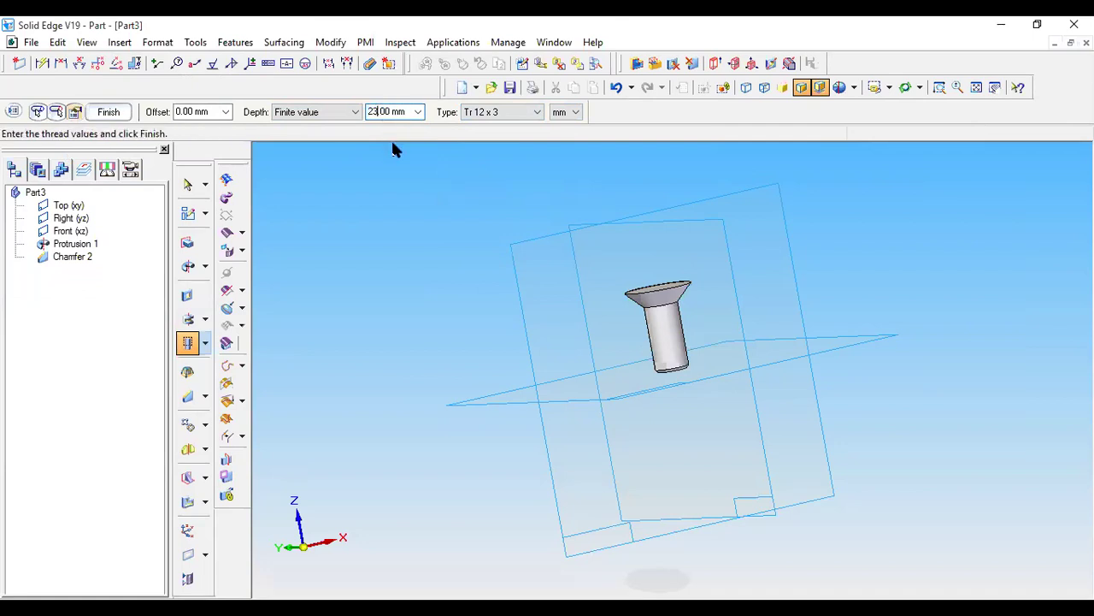
type("2")
left_click(537, 112)
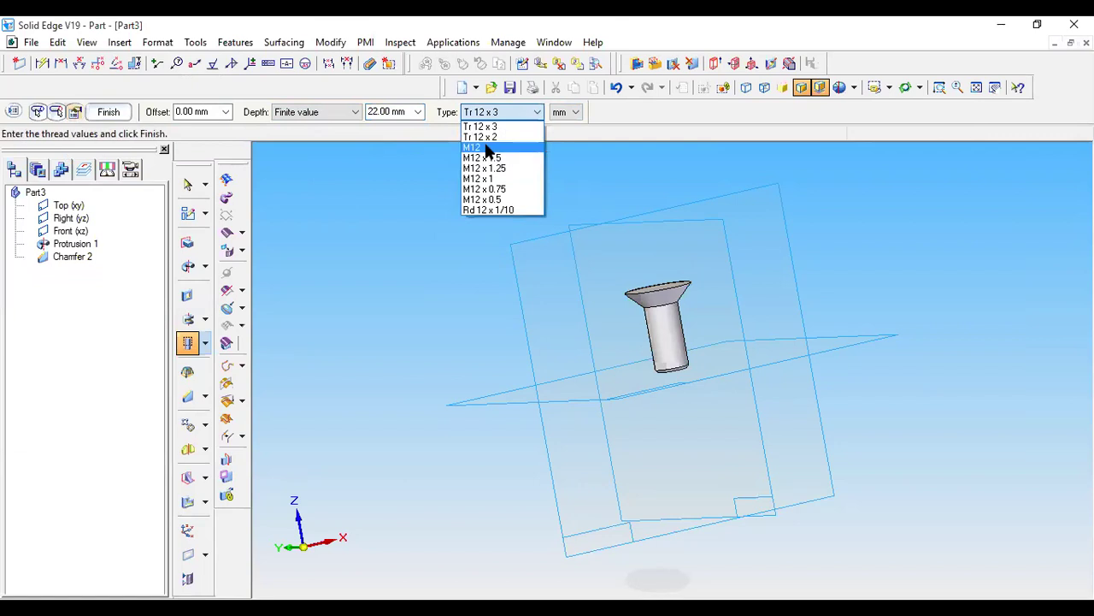
left_click(493, 152)
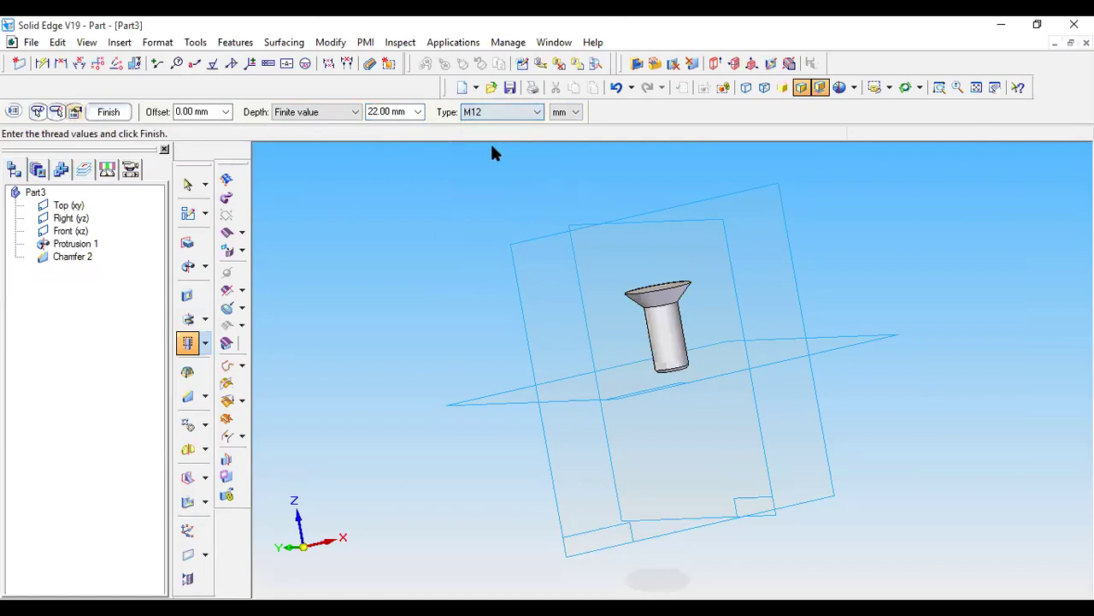
left_click(119, 112)
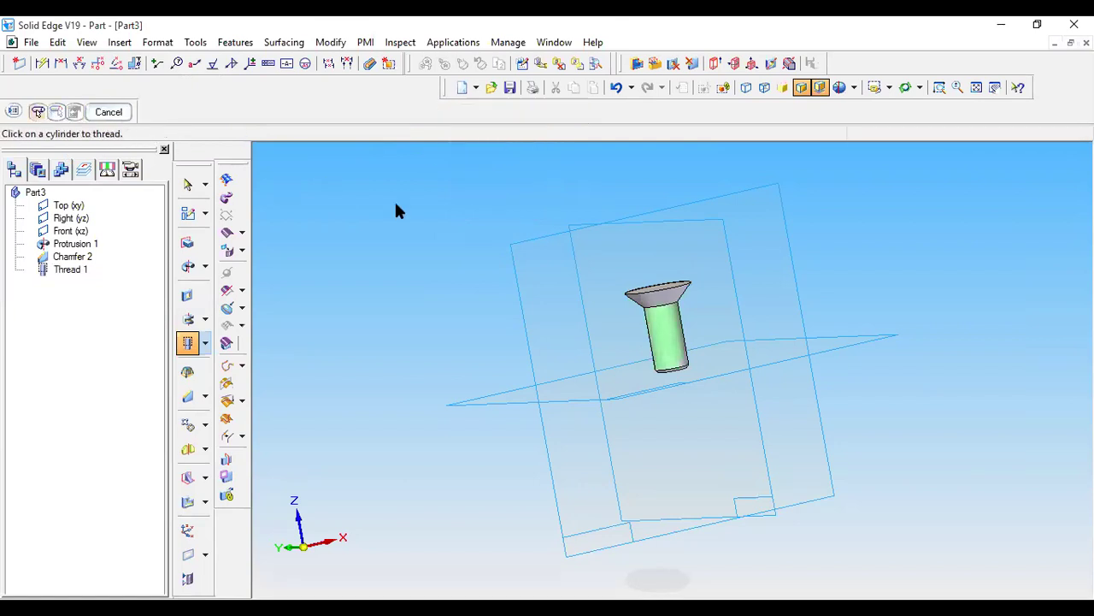
left_click(112, 116)
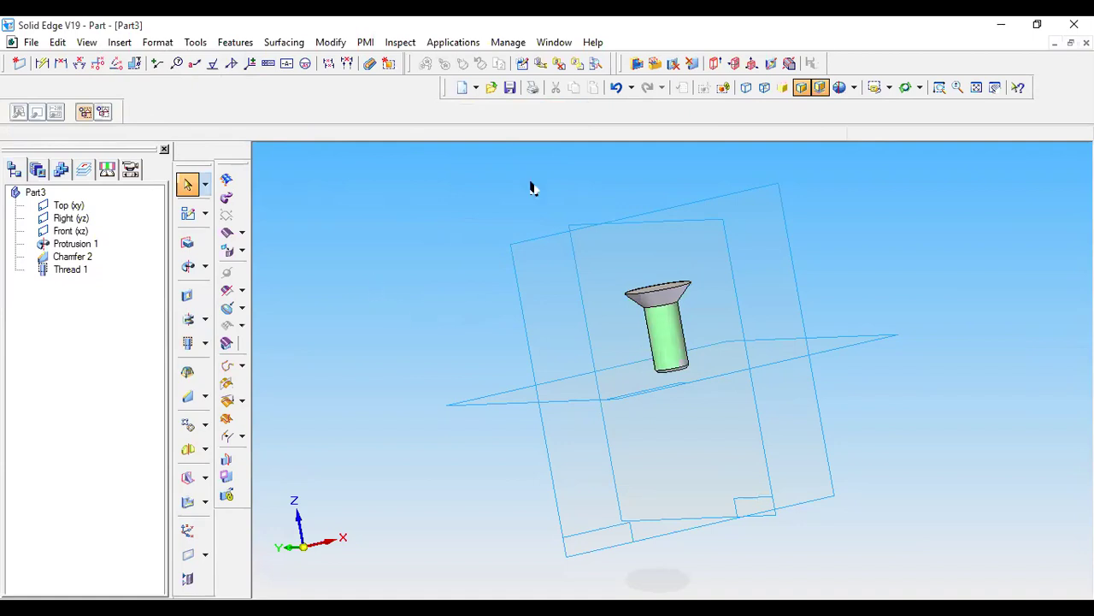
Step: Check part 6's head slot in the PDF drawing and open a cutout sketch on the Front (xz) plane
left_click(890, 88)
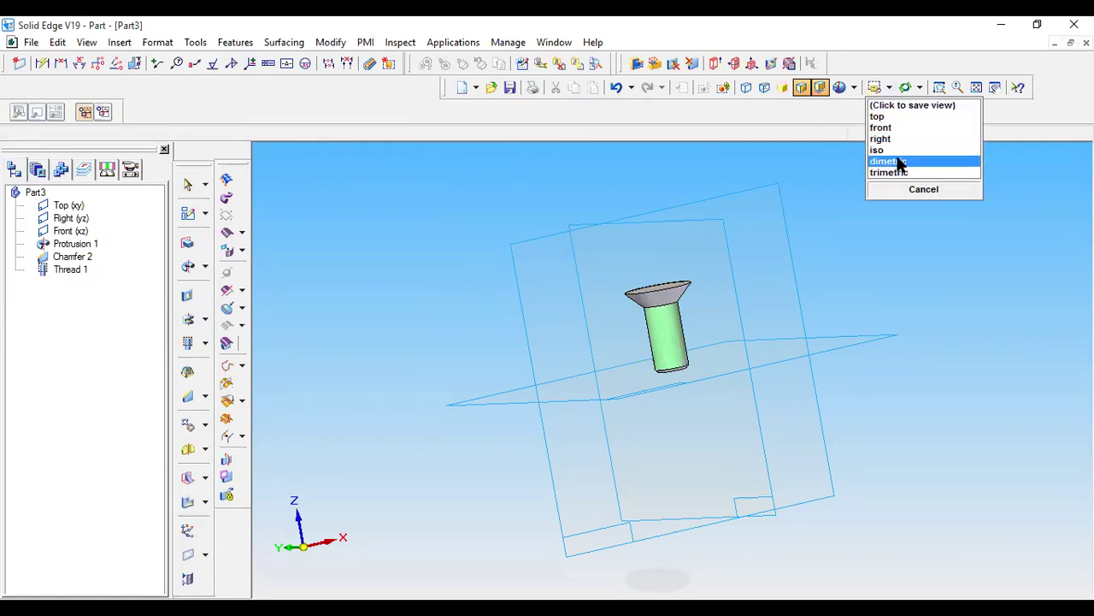
left_click(898, 162)
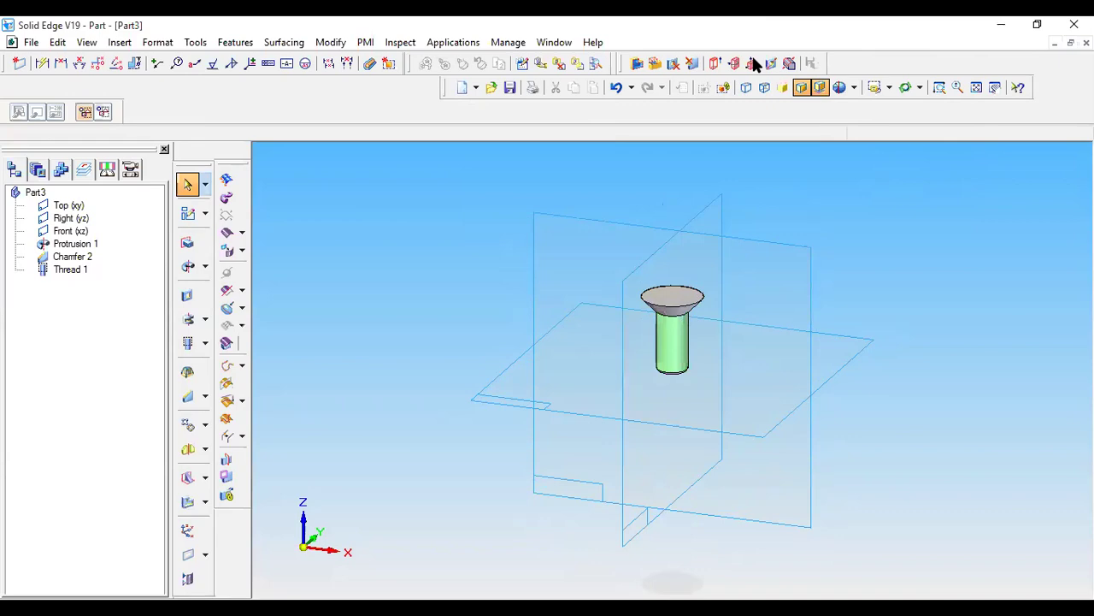
key("alt+Tab")
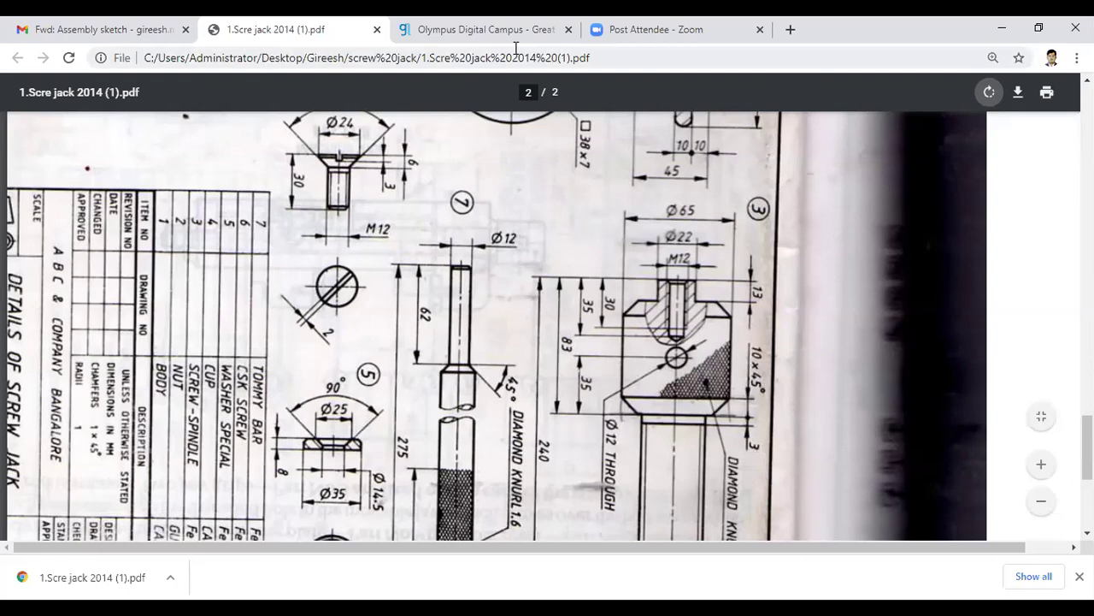
key("alt+Tab")
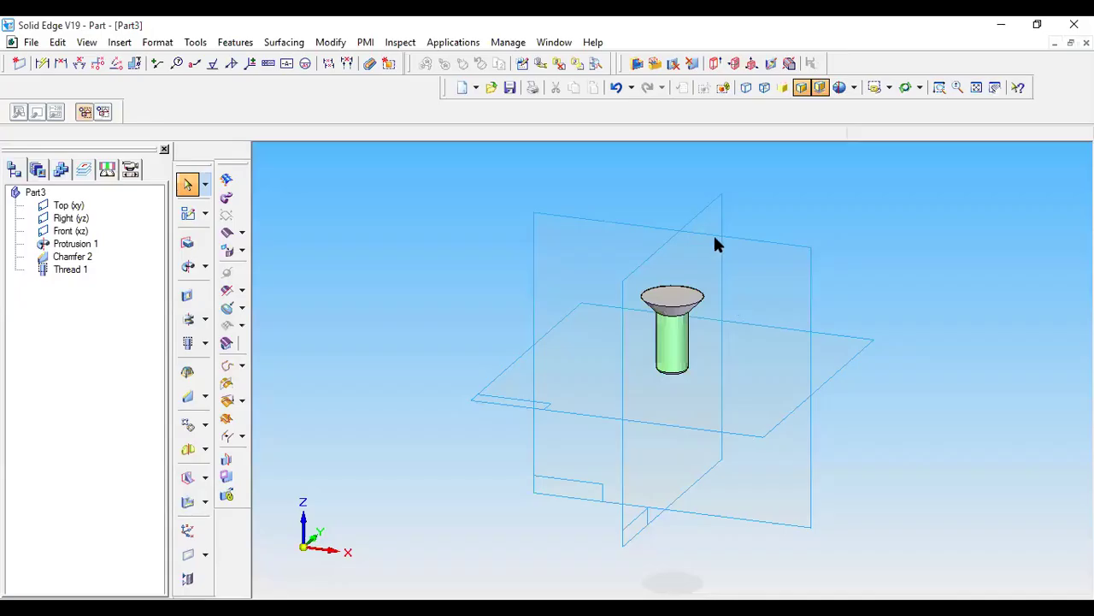
left_click(189, 295)
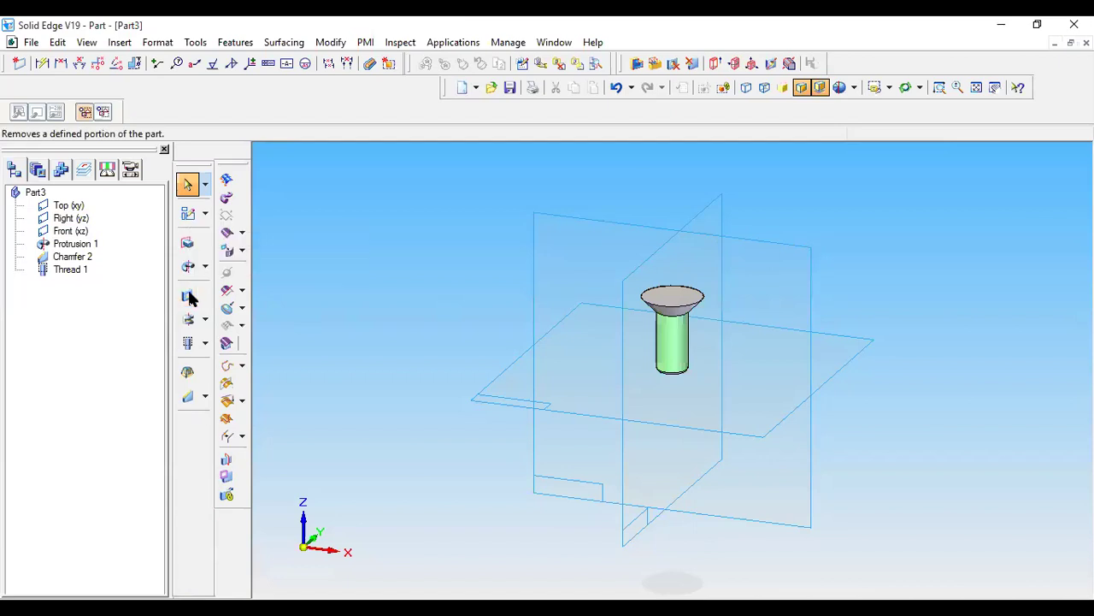
left_click(747, 249)
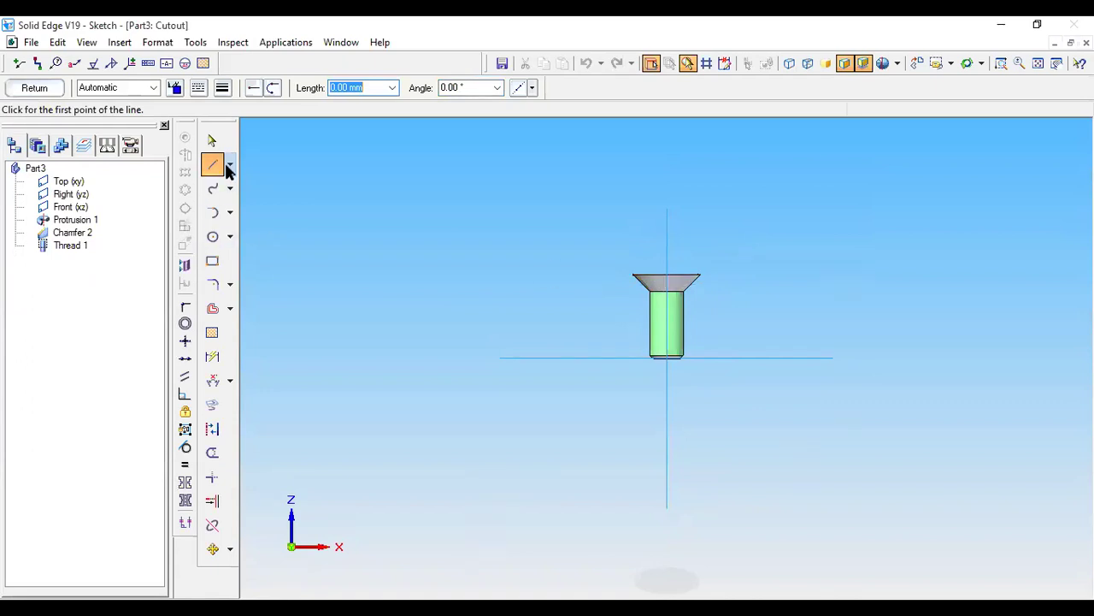
Step: Draw a rectangle 2 mm wide and 3 mm high in the empty area beside the screw
left_click(212, 261)
left_click(333, 230)
type("2")
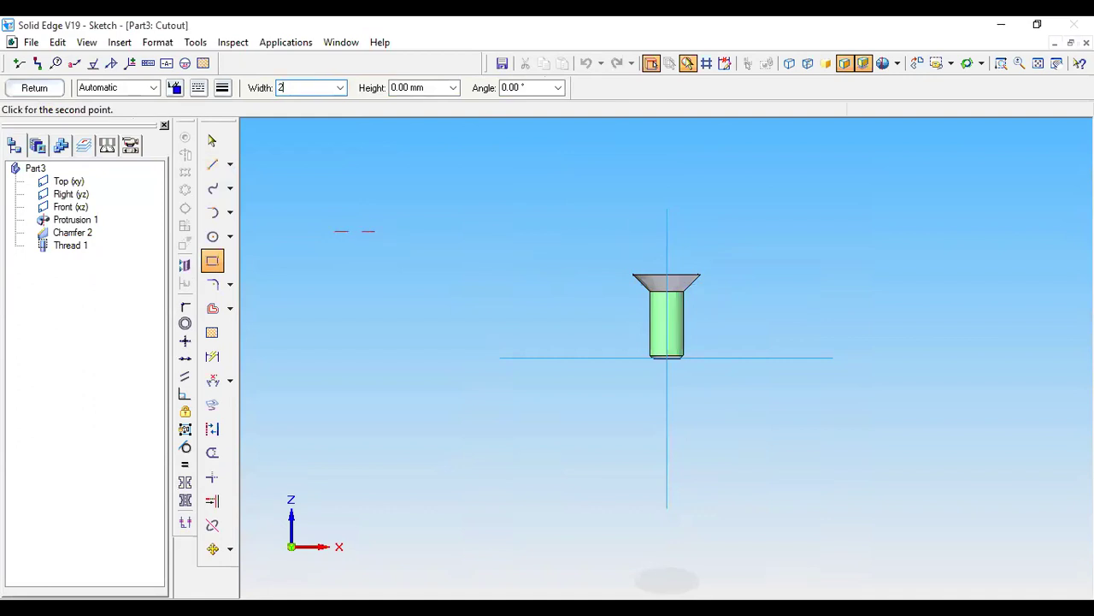
key("Tab")
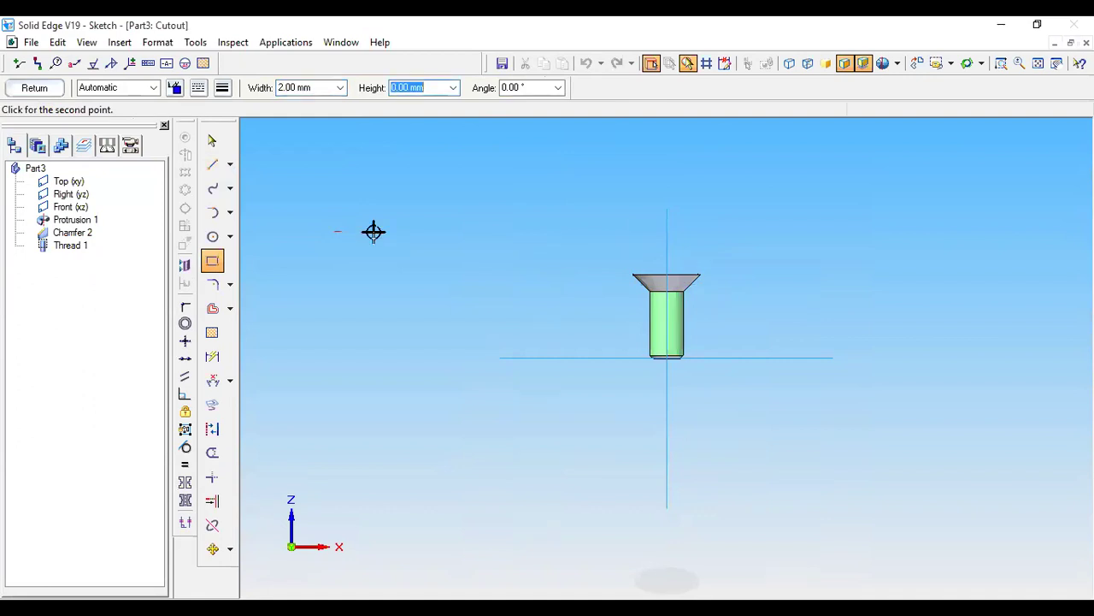
type("3")
key("Tab")
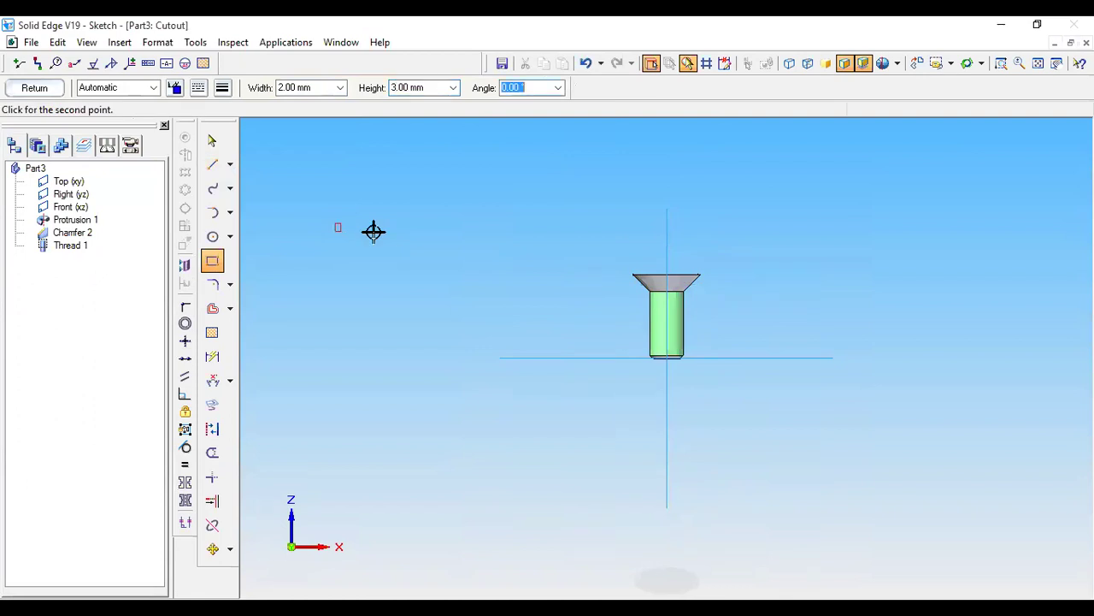
left_click(374, 231)
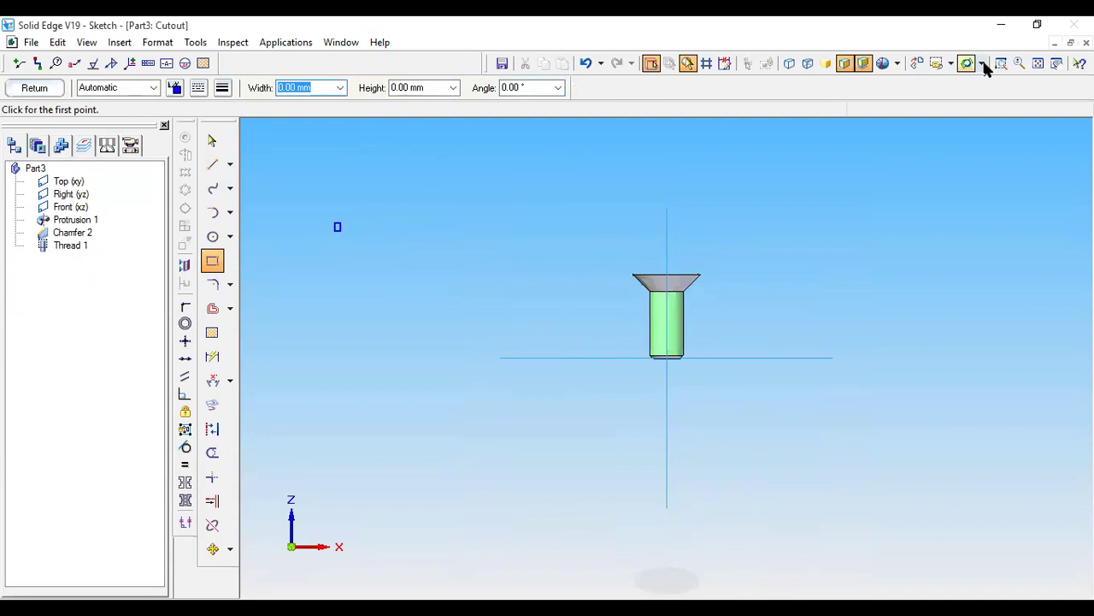
Step: Move the slot rectangle to just above the screw head, on the +X side of the centre axis
left_click(212, 139)
left_click_drag(321, 207, 357, 257)
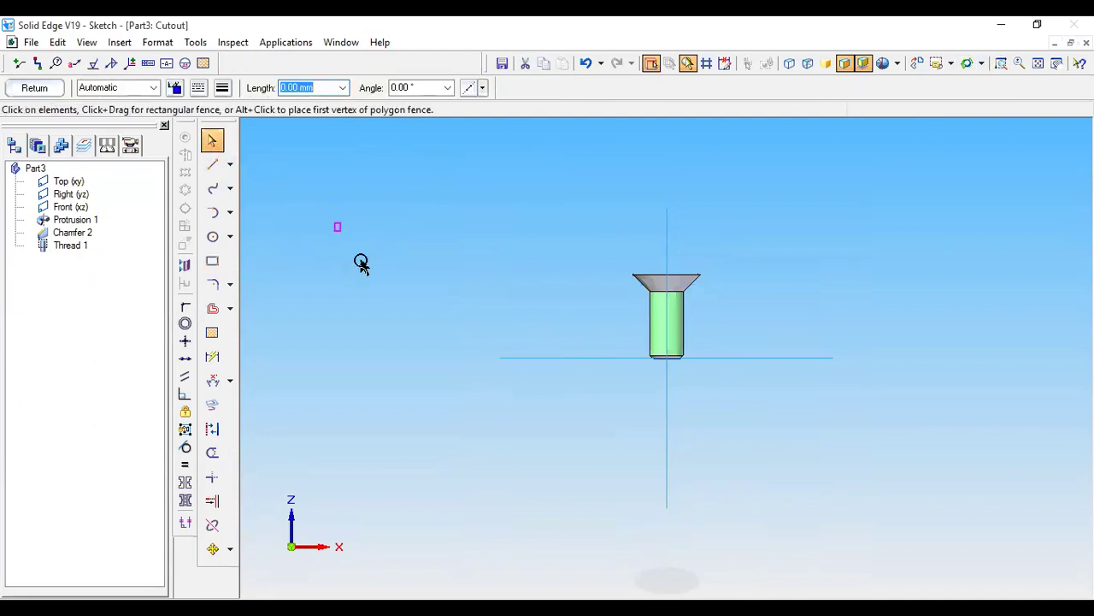
left_click(212, 548)
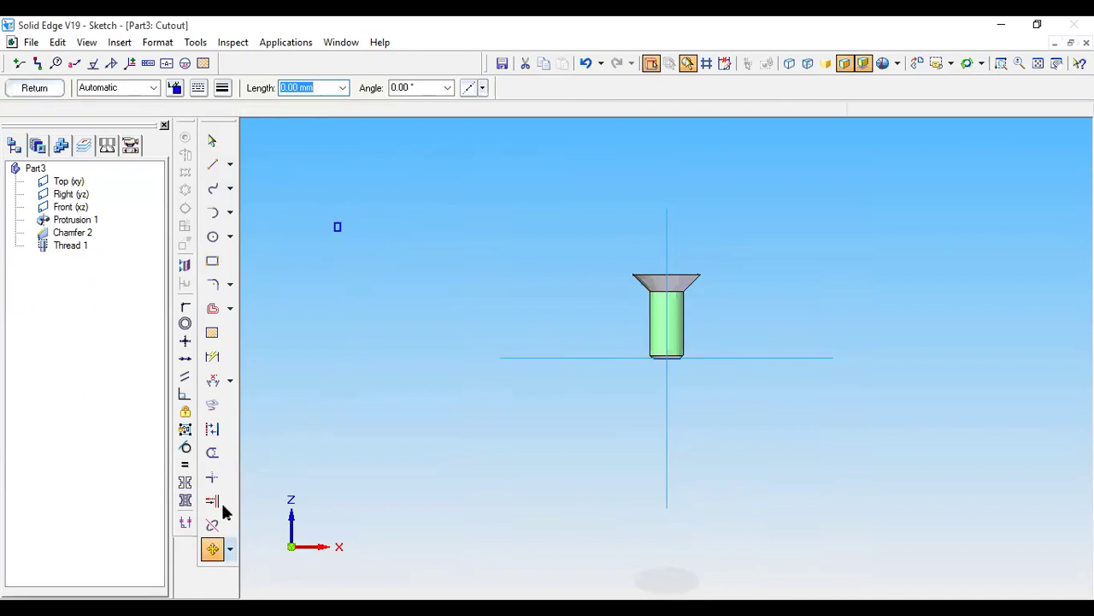
left_click(337, 229)
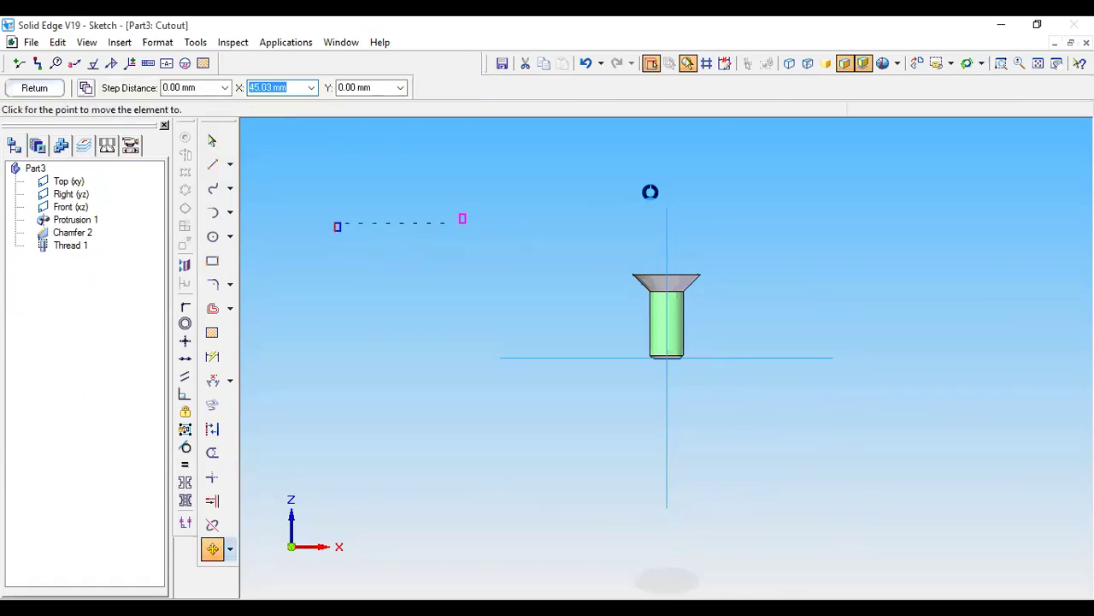
left_click(1001, 63)
left_click_drag(633, 266, 717, 308)
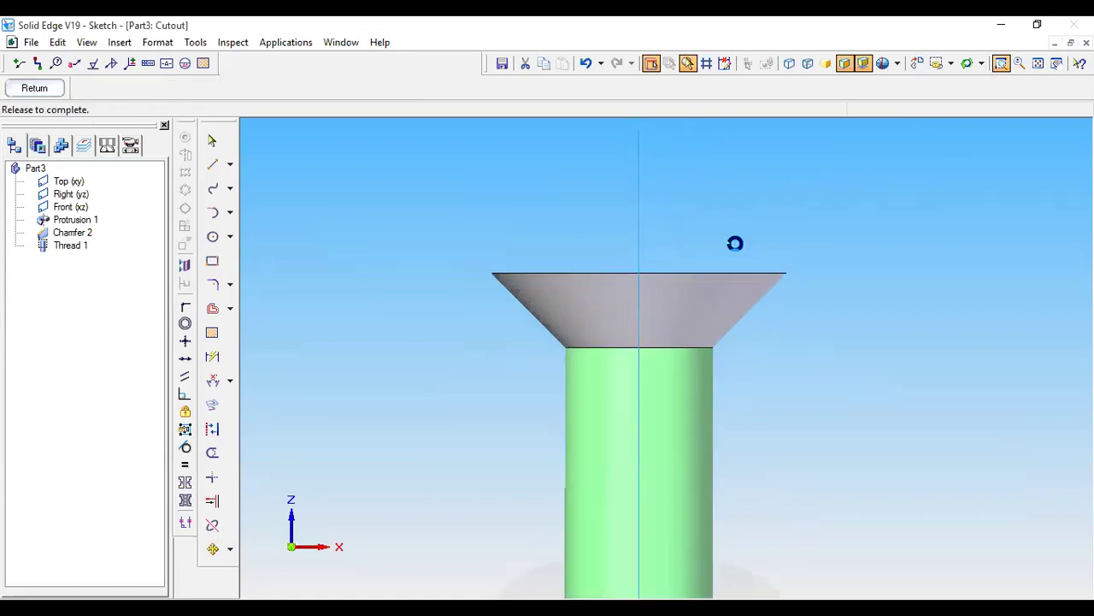
left_click_drag(735, 244, 738, 228)
right_click(743, 223)
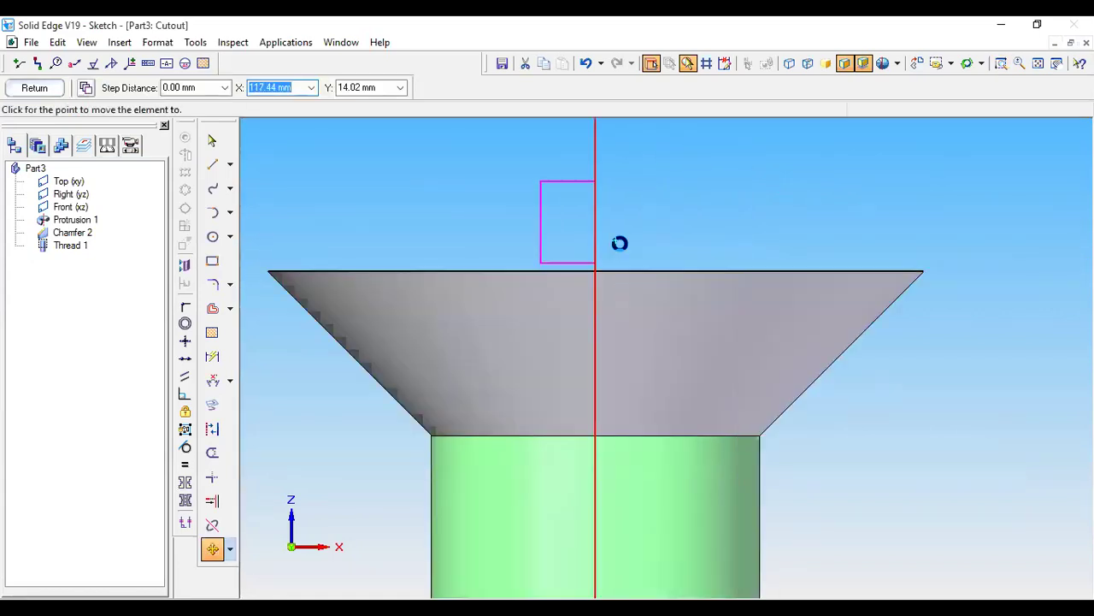
left_click(745, 226)
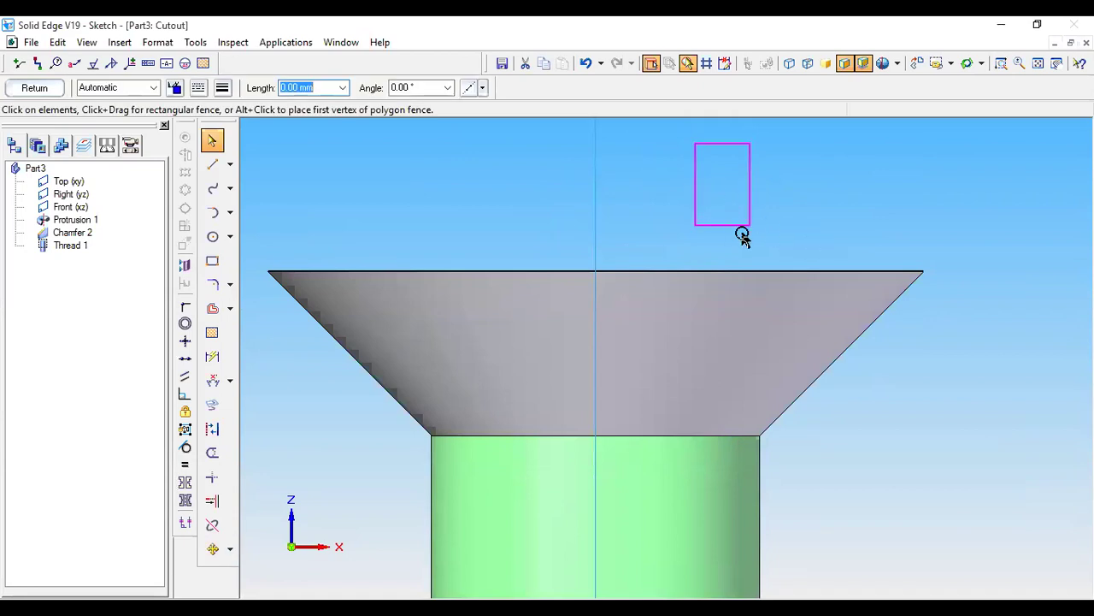
left_click(213, 548)
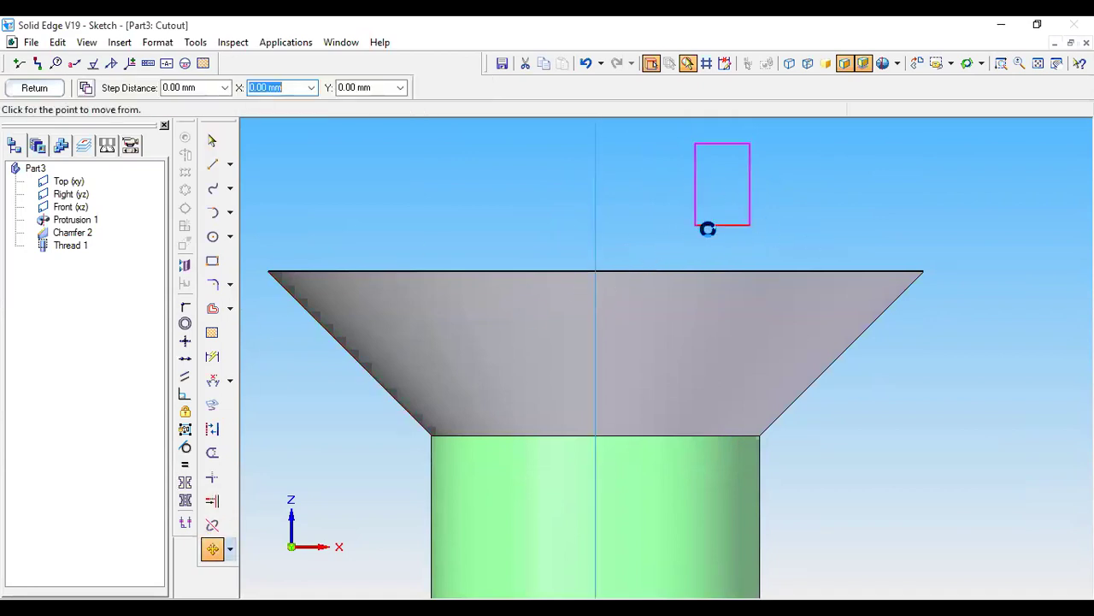
left_click(721, 145)
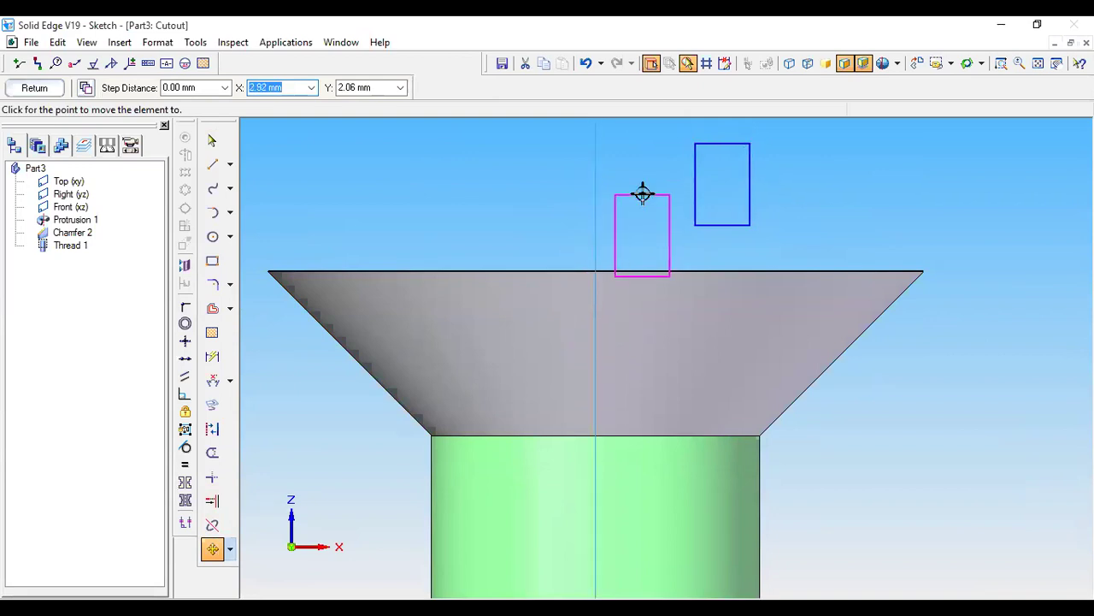
key("Escape")
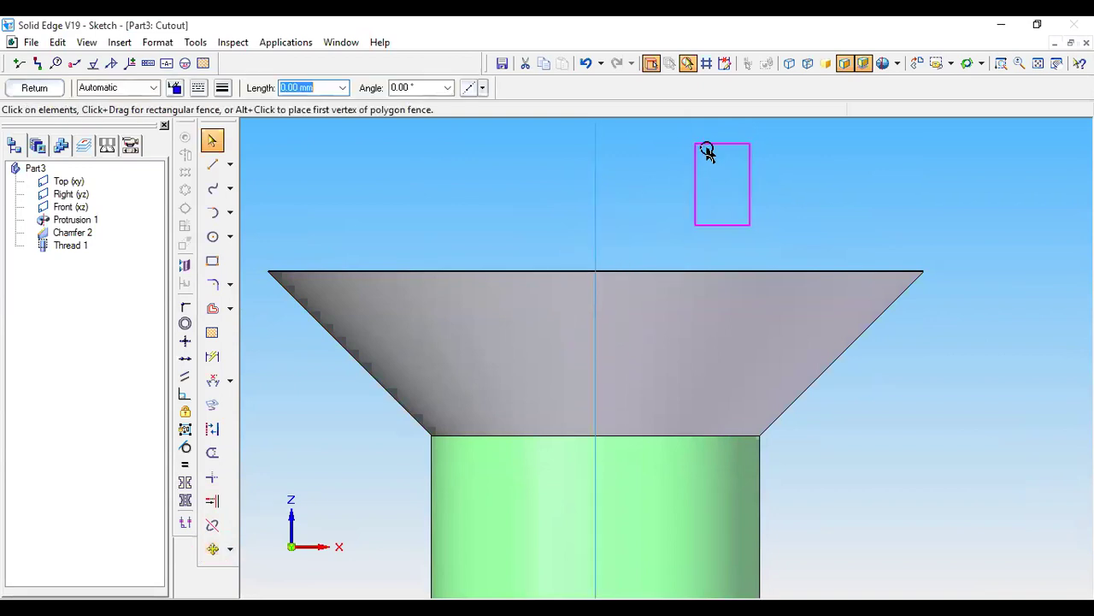
Step: Move the slot rectangle by its top edge's midpoint onto the centre axis at the screw head's top edge
left_click(213, 550)
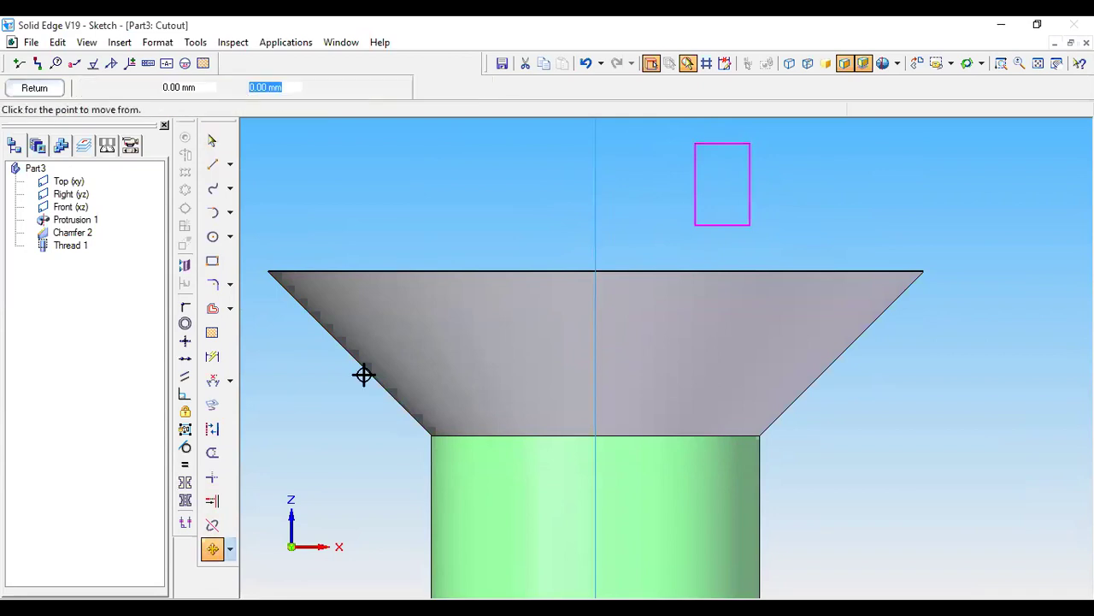
left_click(727, 142)
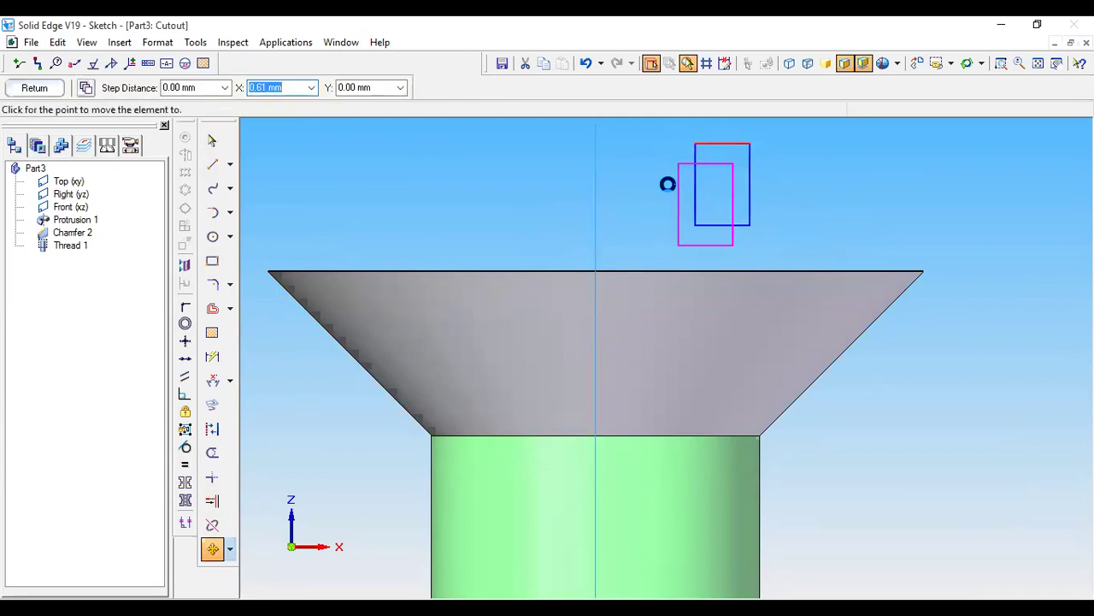
left_click(595, 271)
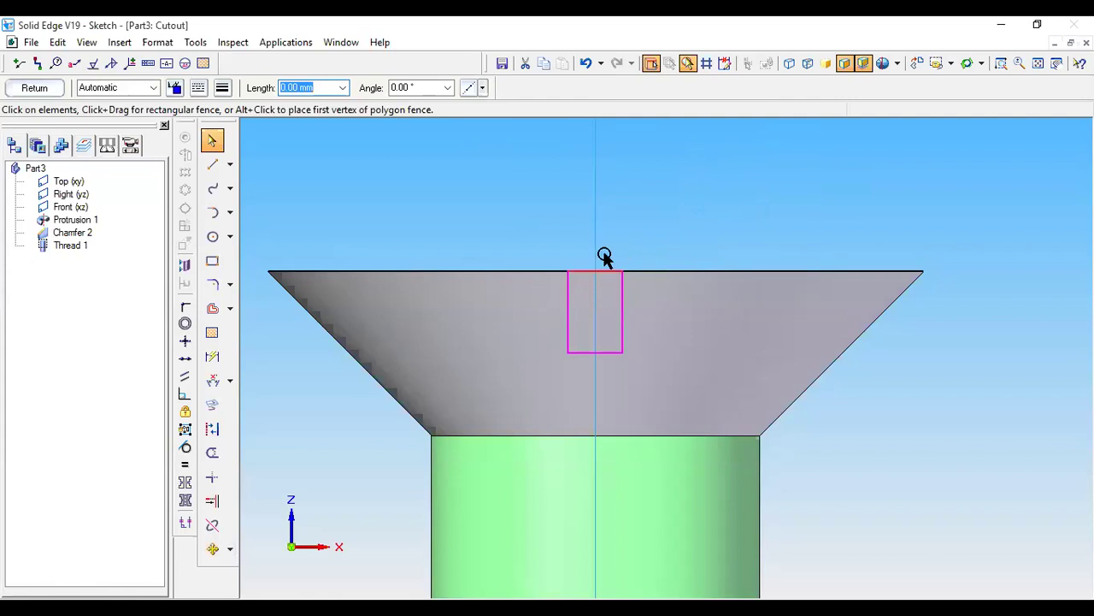
Step: Finish the slot sketch, cut it across the full width of the screw head, and inspect the finished cutout
left_click(22, 87)
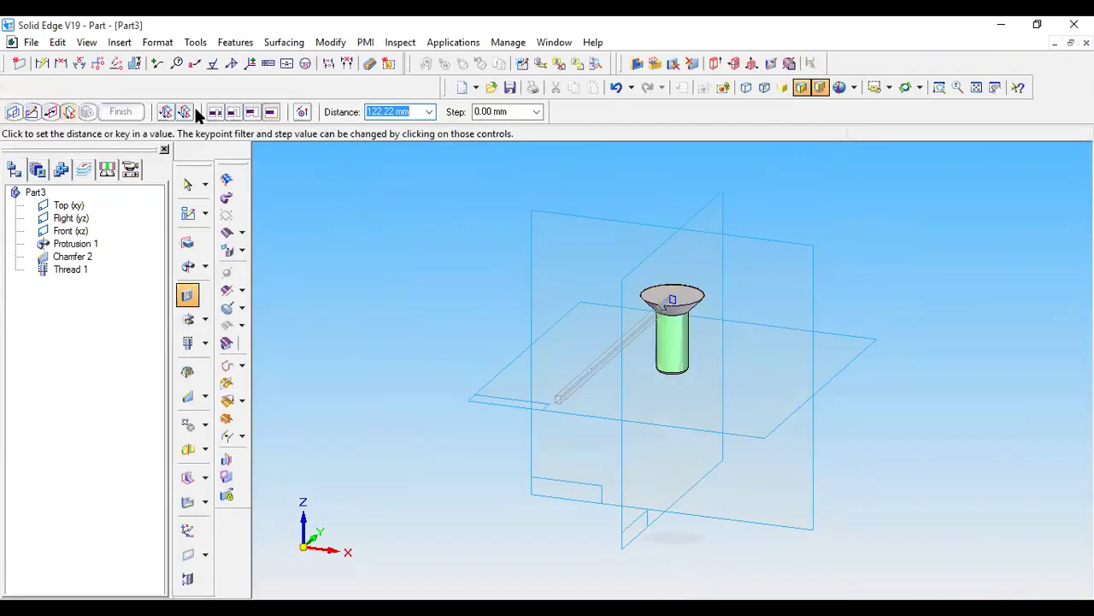
left_click(474, 334)
left_click(119, 118)
middle_click_drag(332, 235, 367, 285)
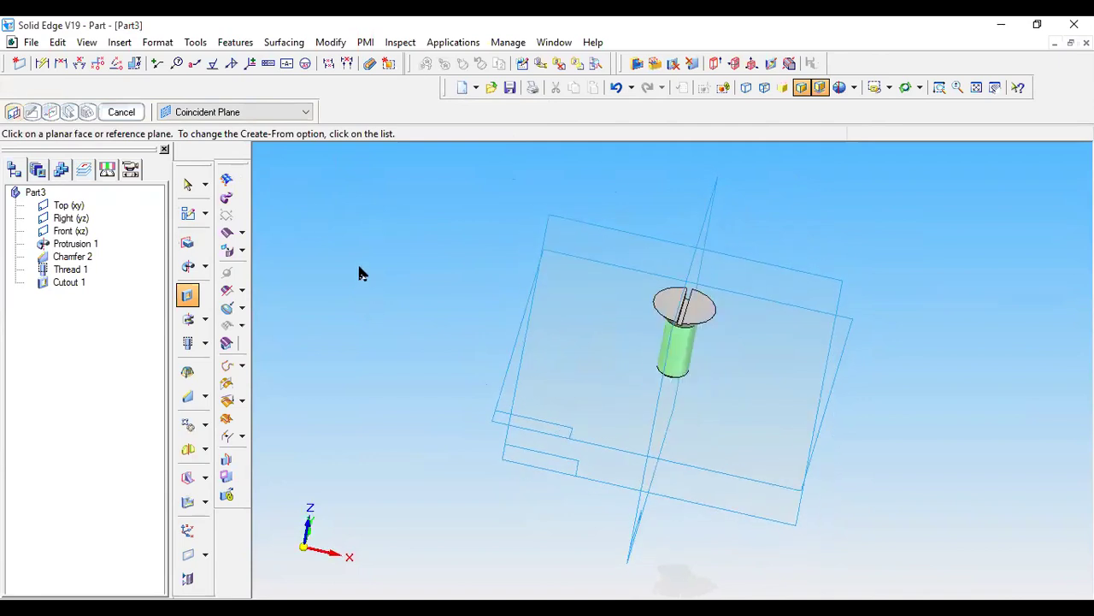
middle_click_drag(360, 272, 377, 214)
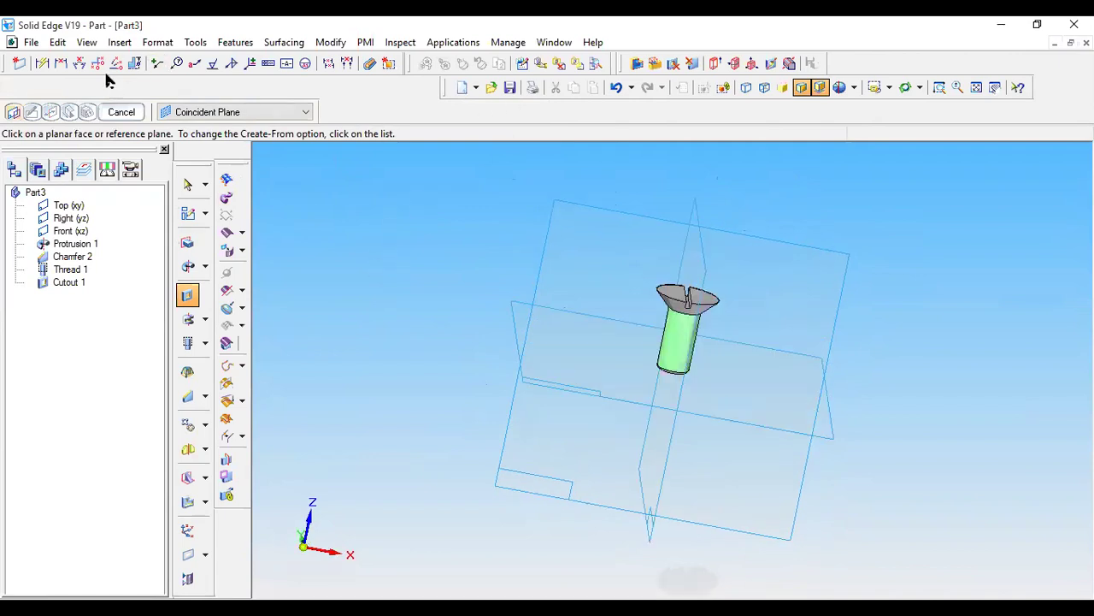
Step: Set the view to dimetric and save the countersunk screw as Part6.par in the screw jack folder
left_click(30, 41)
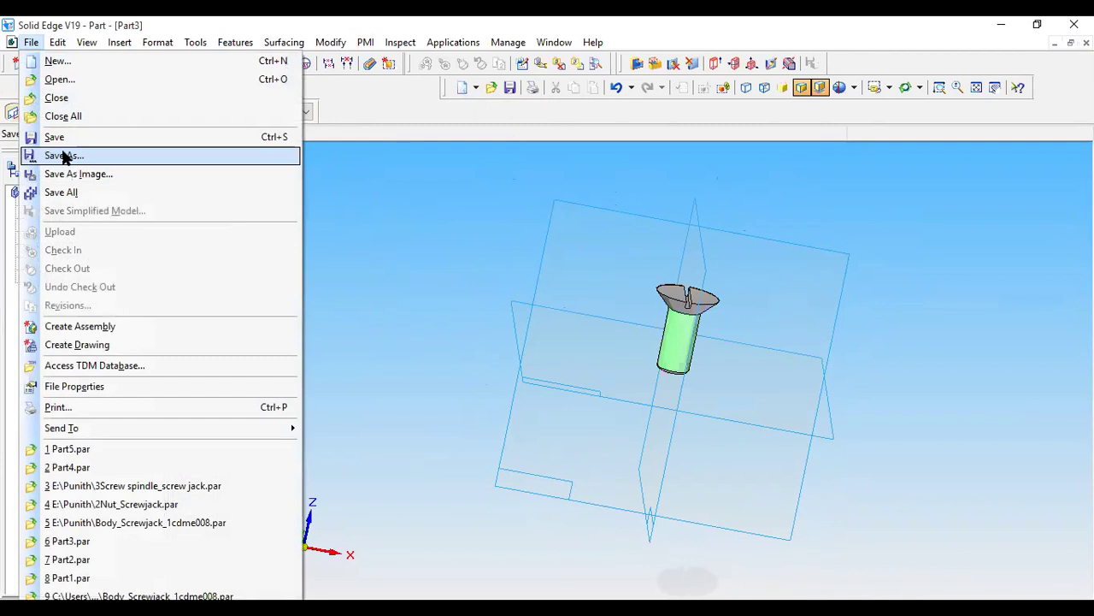
left_click(889, 83)
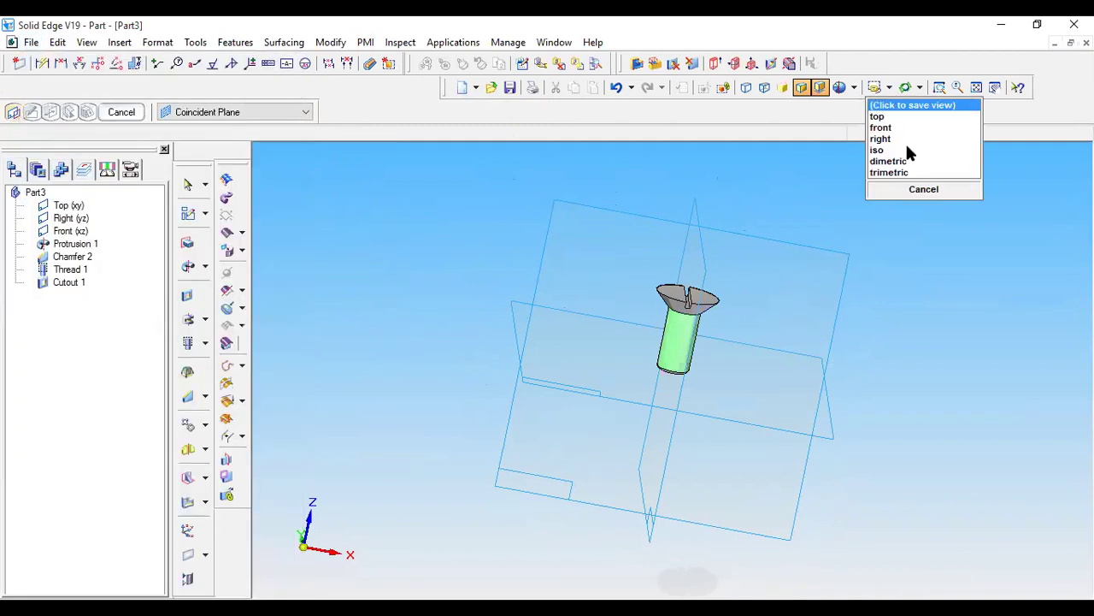
left_click(906, 161)
left_click(31, 42)
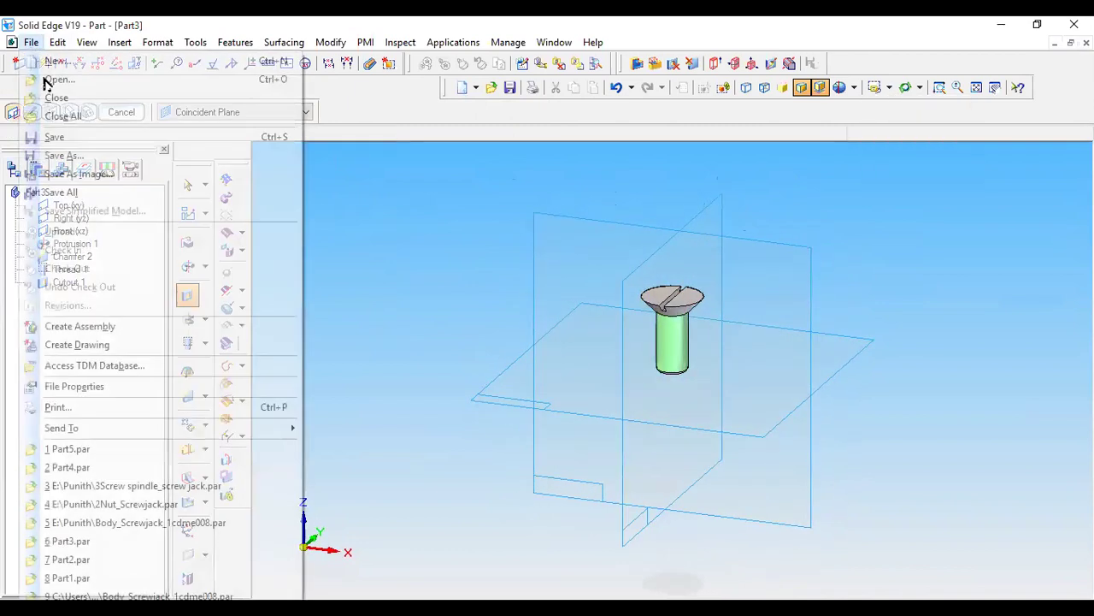
left_click(64, 155)
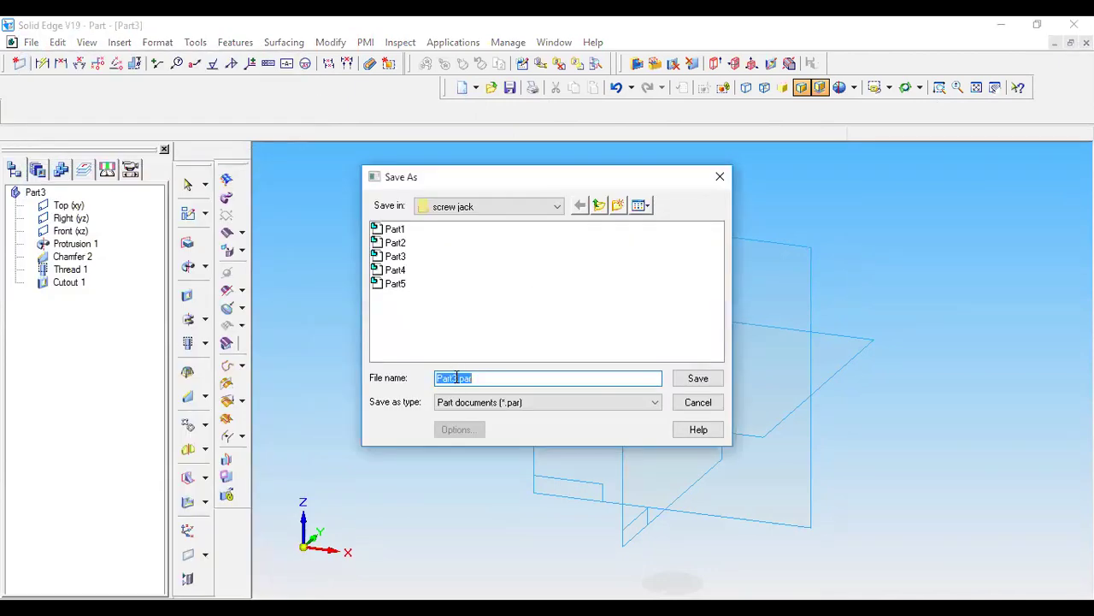
left_click(456, 377)
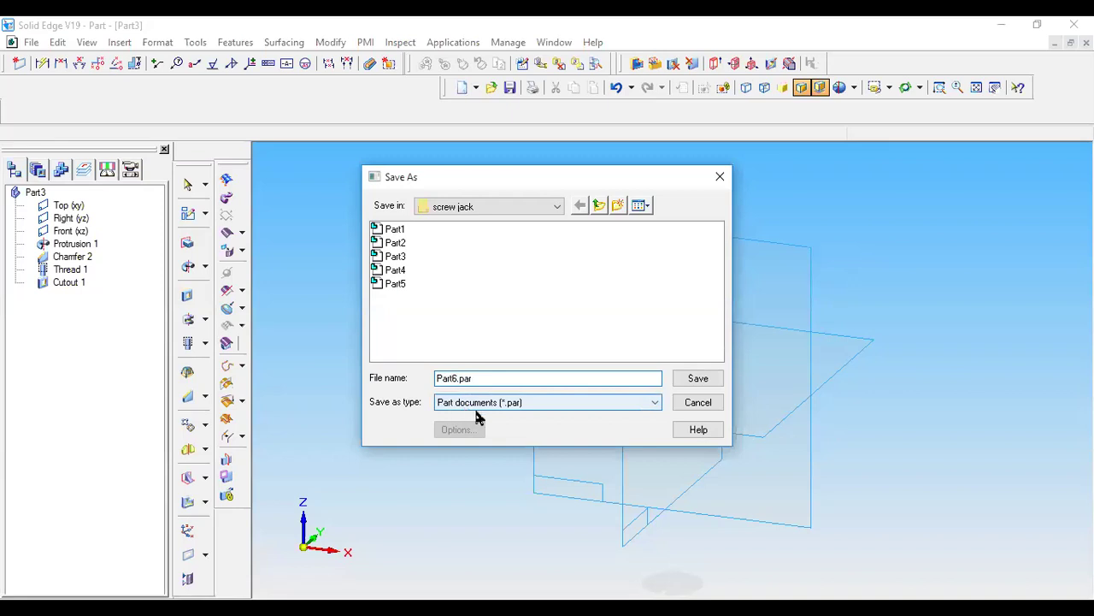
left_click(695, 379)
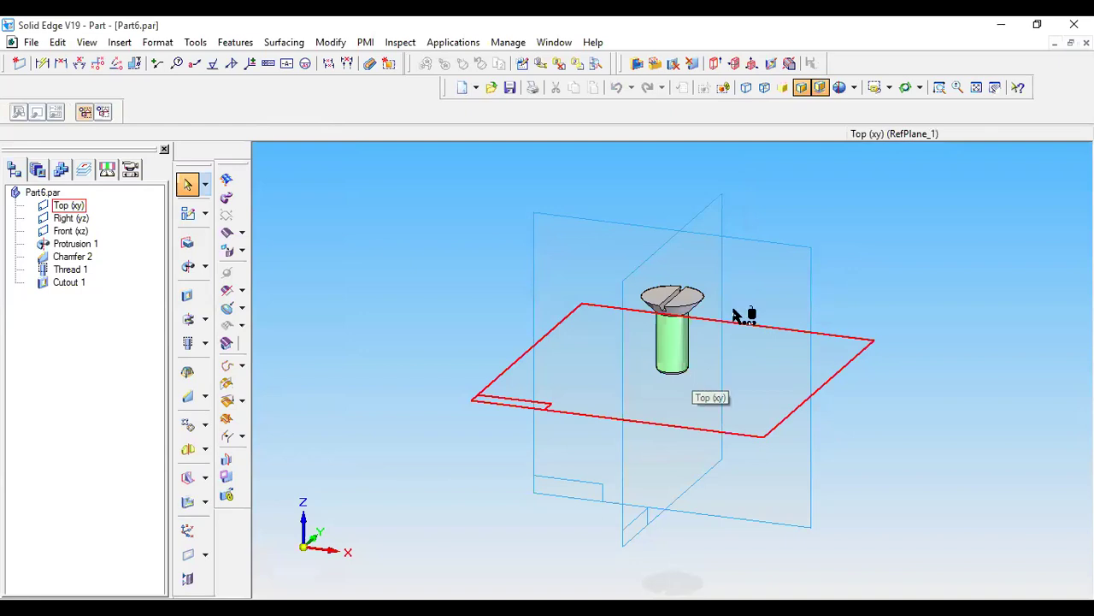
Step: Create a new part document from the Normal.par template
left_click(57, 43)
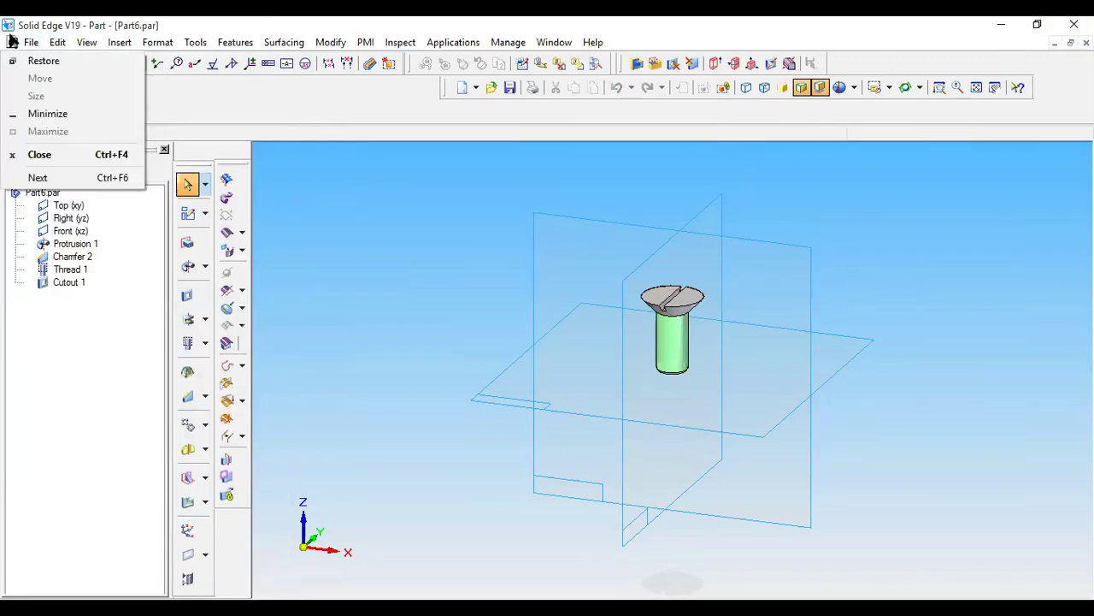
left_click(43, 60)
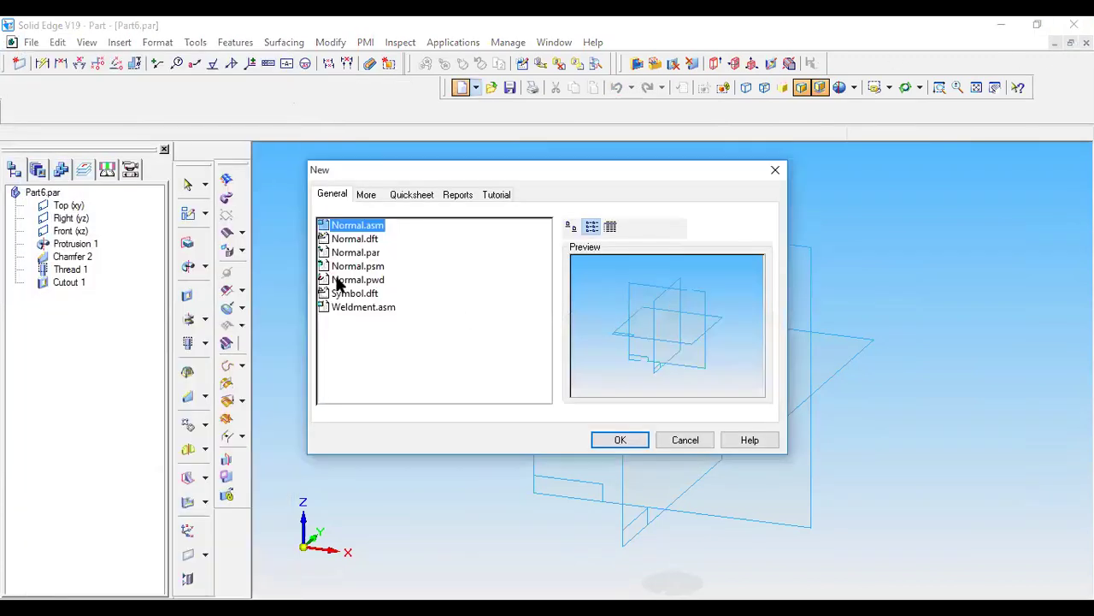
left_click(356, 253)
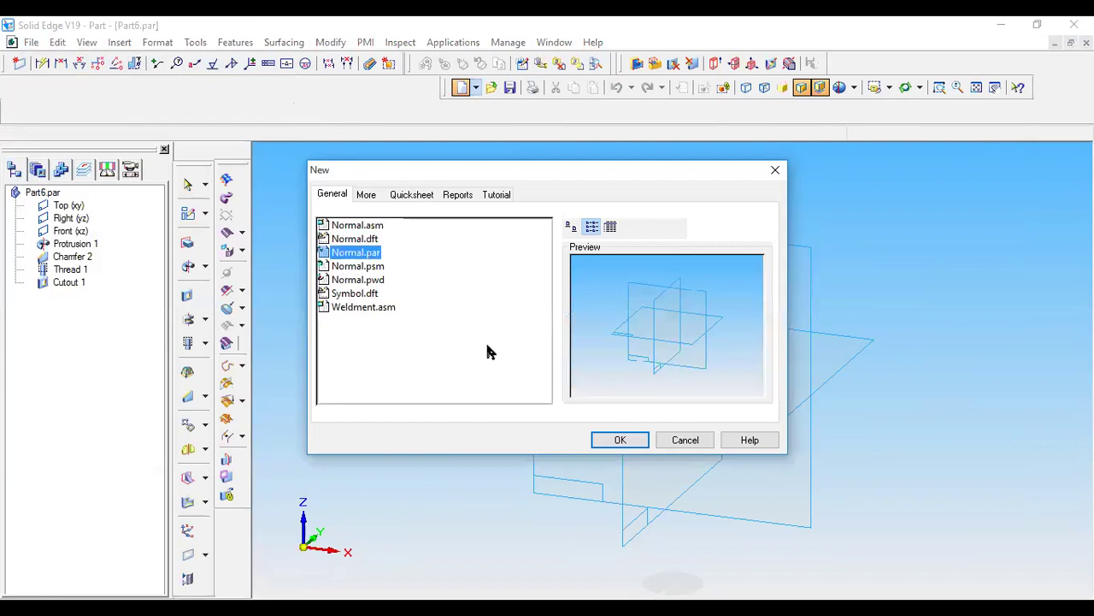
left_click(625, 438)
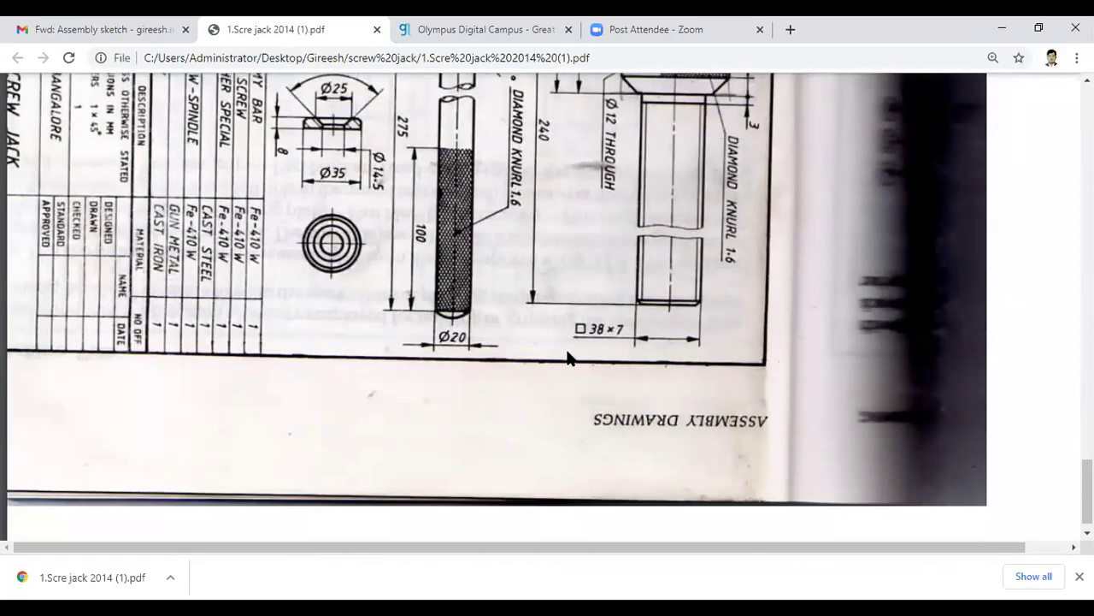
Step: Examine the tommy bar (part 7) in the PDF drawing for its diameters, lengths, 45° shoulder and knurled portion
scroll(567, 350, "up", 5)
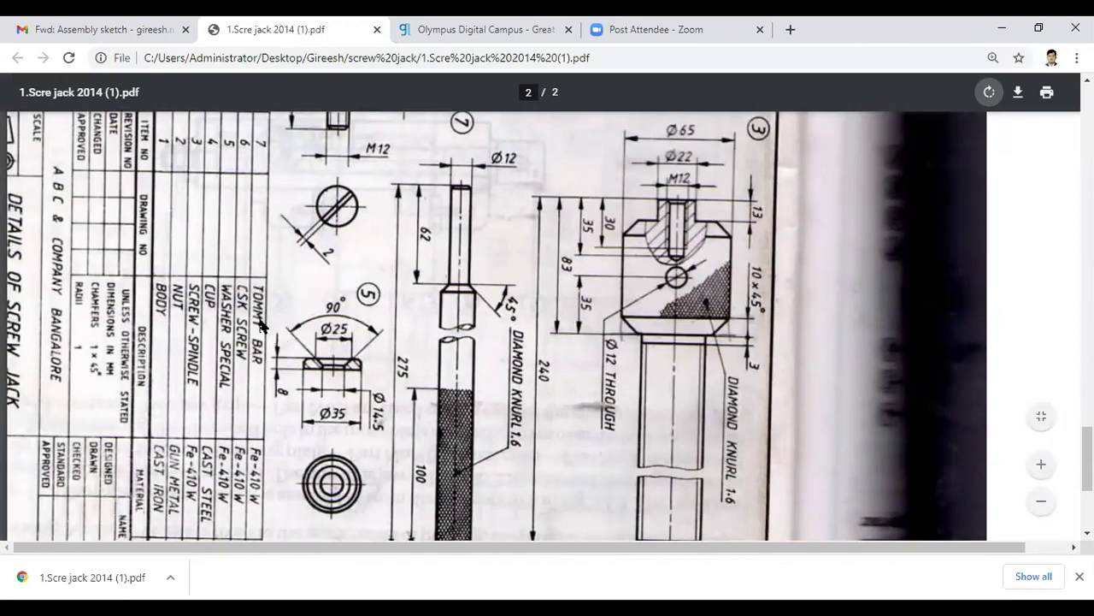
scroll(396, 331, "up", 3)
scroll(393, 325, "down", 5)
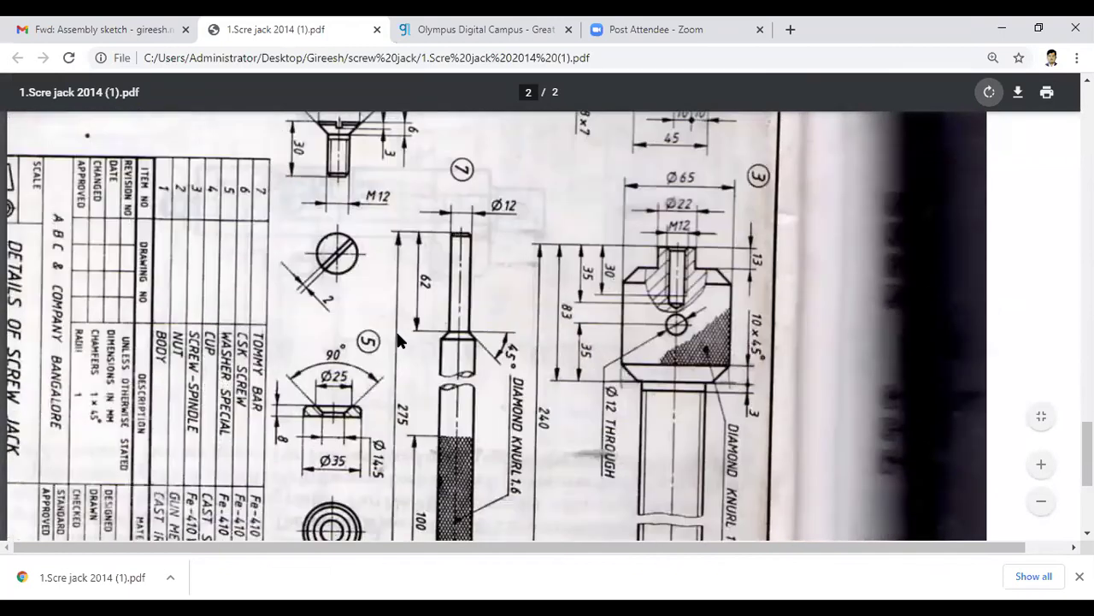
scroll(396, 334, "up", 5)
scroll(464, 351, "down", 4)
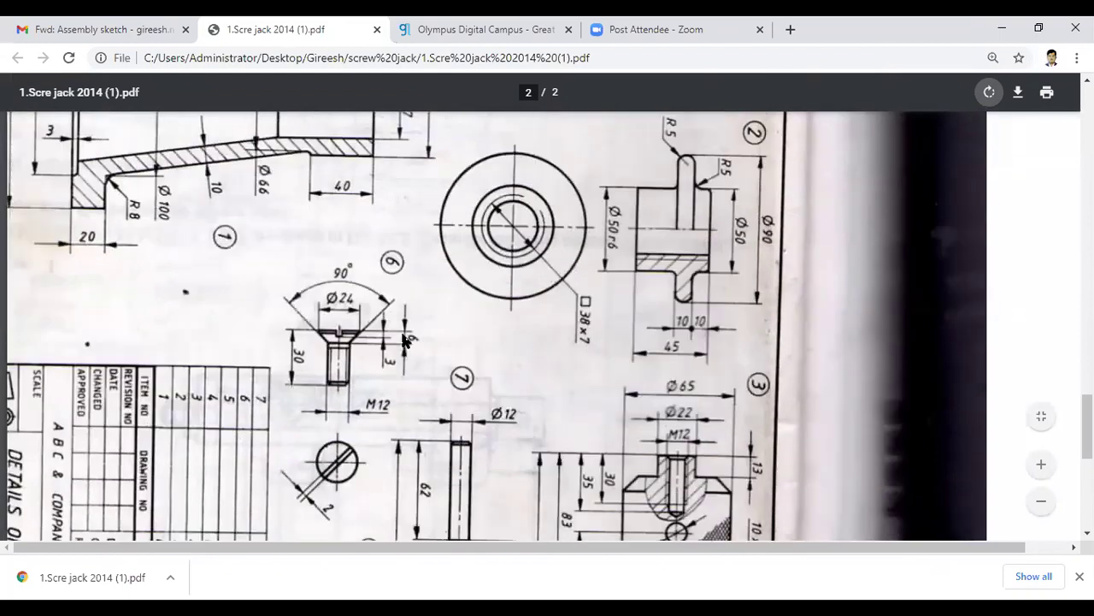
scroll(466, 354, "down", 1)
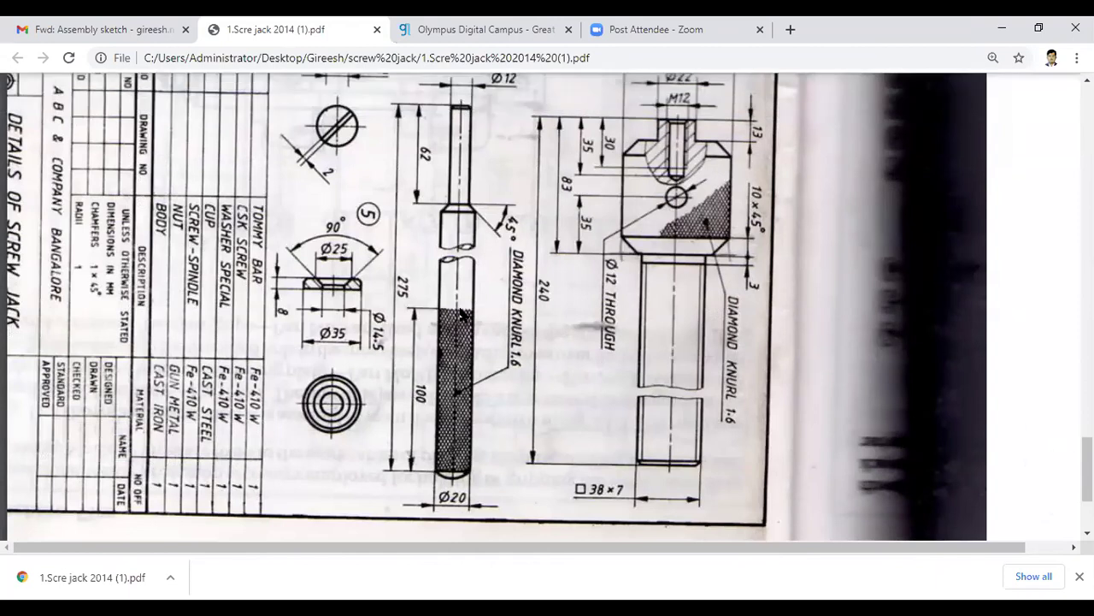
scroll(461, 311, "up", 6)
scroll(461, 312, "down", 1)
scroll(460, 315, "down", 4)
scroll(461, 277, "up", 2)
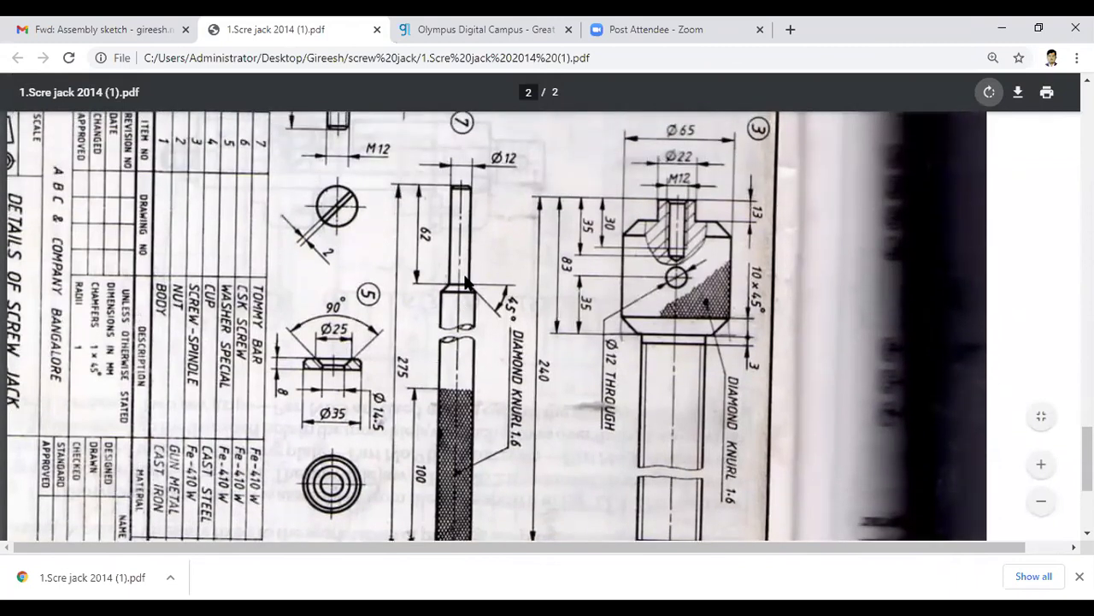
scroll(467, 282, "down", 2)
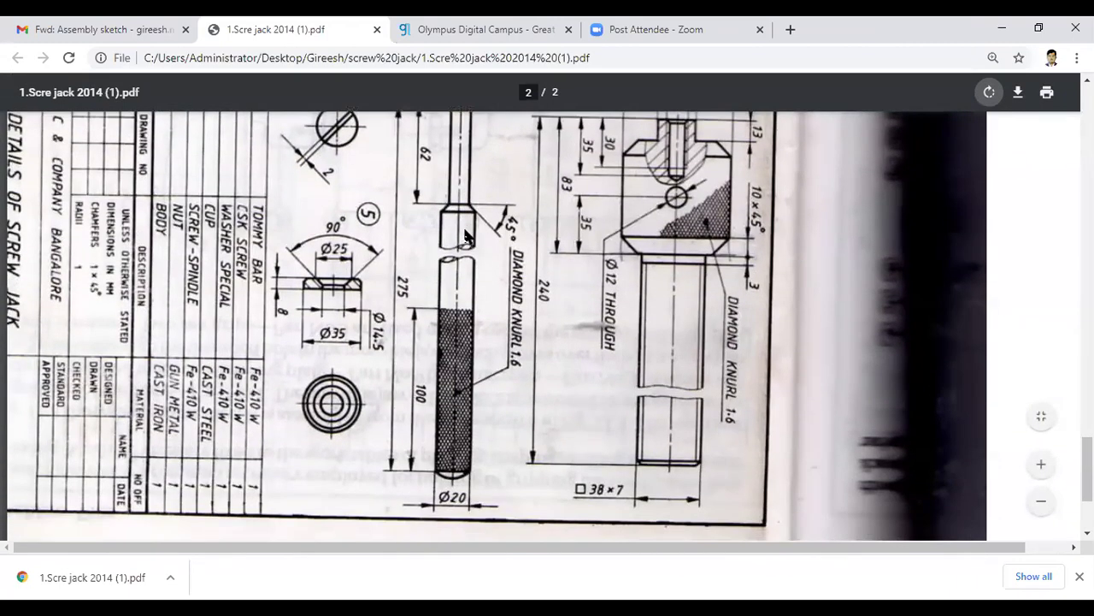
scroll(474, 248, "up", 2)
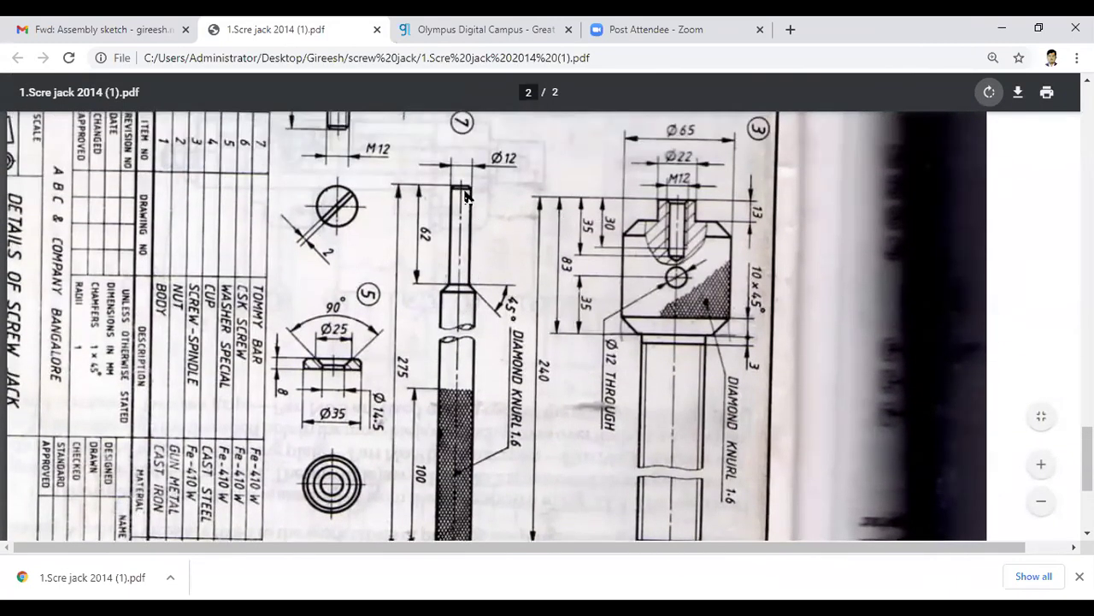
scroll(472, 355, "down", 2)
scroll(476, 346, "up", 2)
Step: Compare the tommy bar with the neighbouring part details in the PDF, and recheck its shoulder and knurled end
scroll(455, 212, "up", 5)
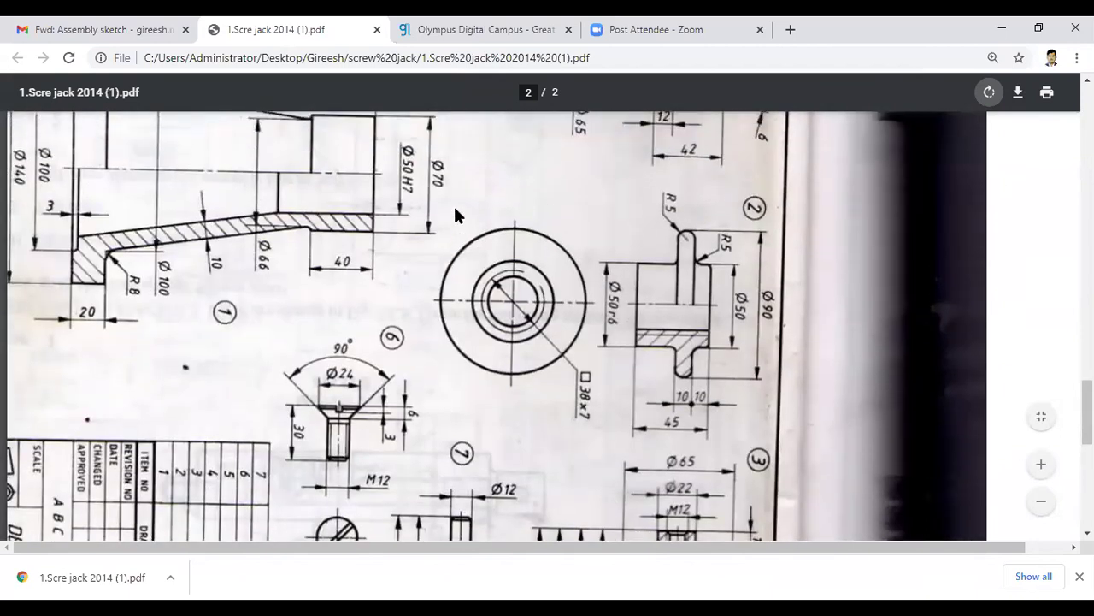
scroll(695, 314, "down", 4)
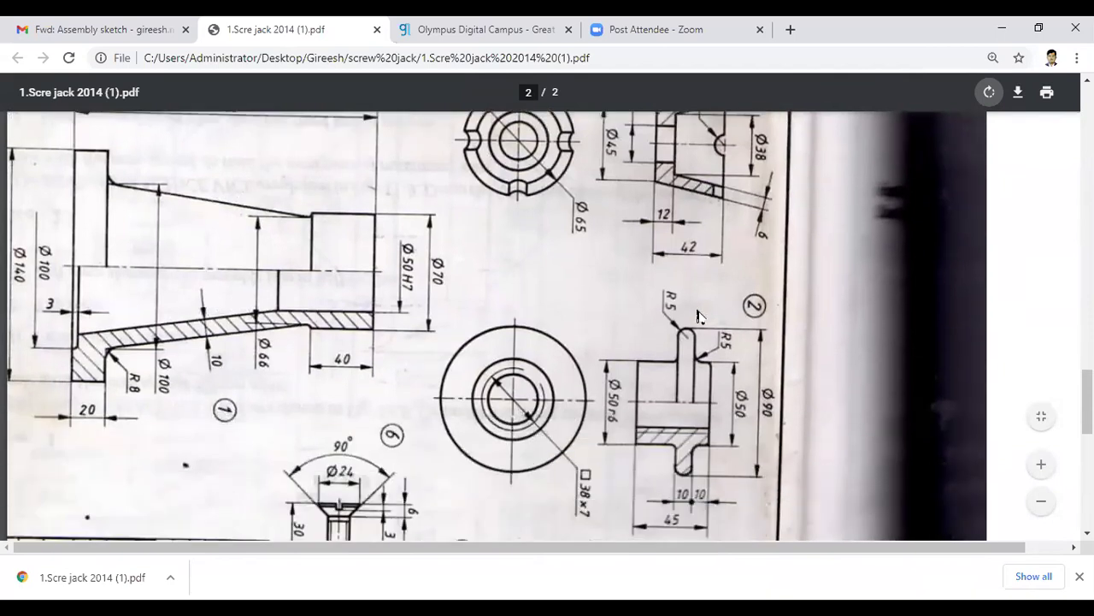
scroll(695, 314, "down", 3)
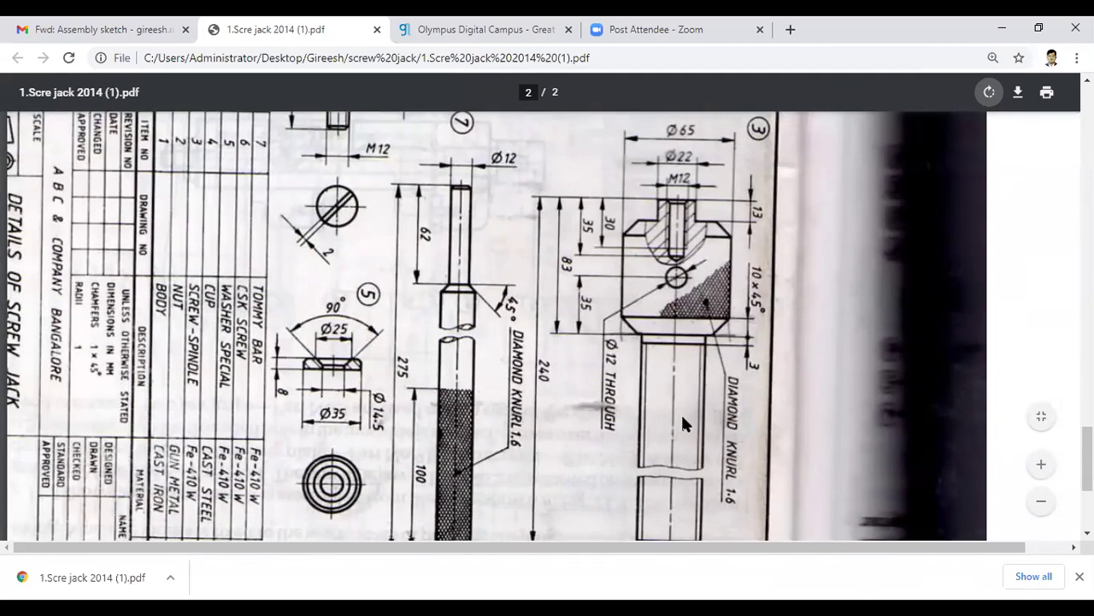
scroll(671, 433, "up", 5)
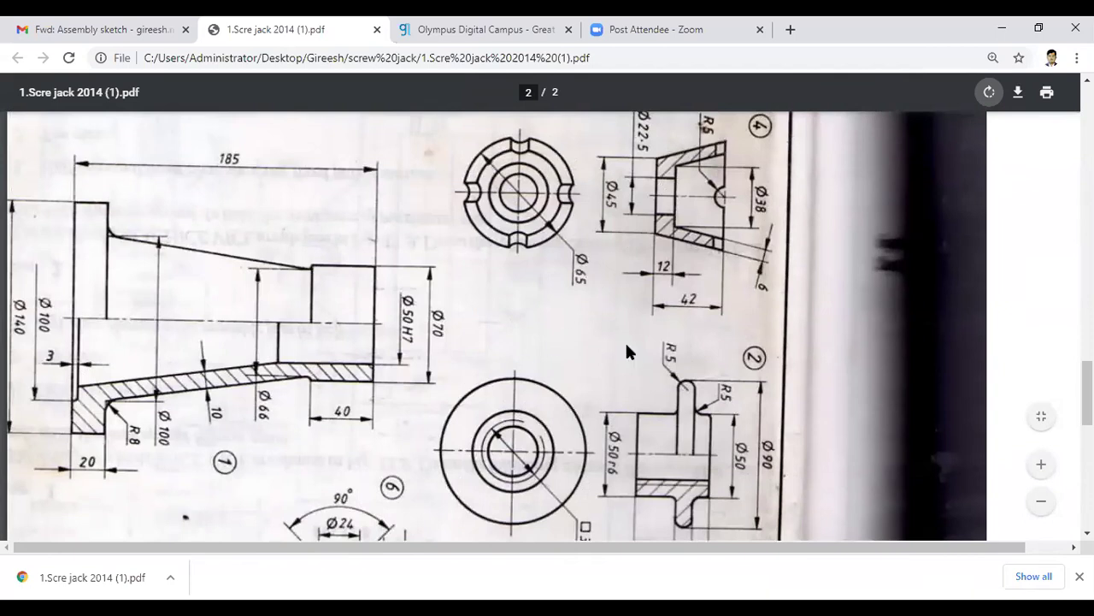
scroll(626, 346, "down", 1)
scroll(626, 350, "down", 5)
scroll(650, 366, "up", 3)
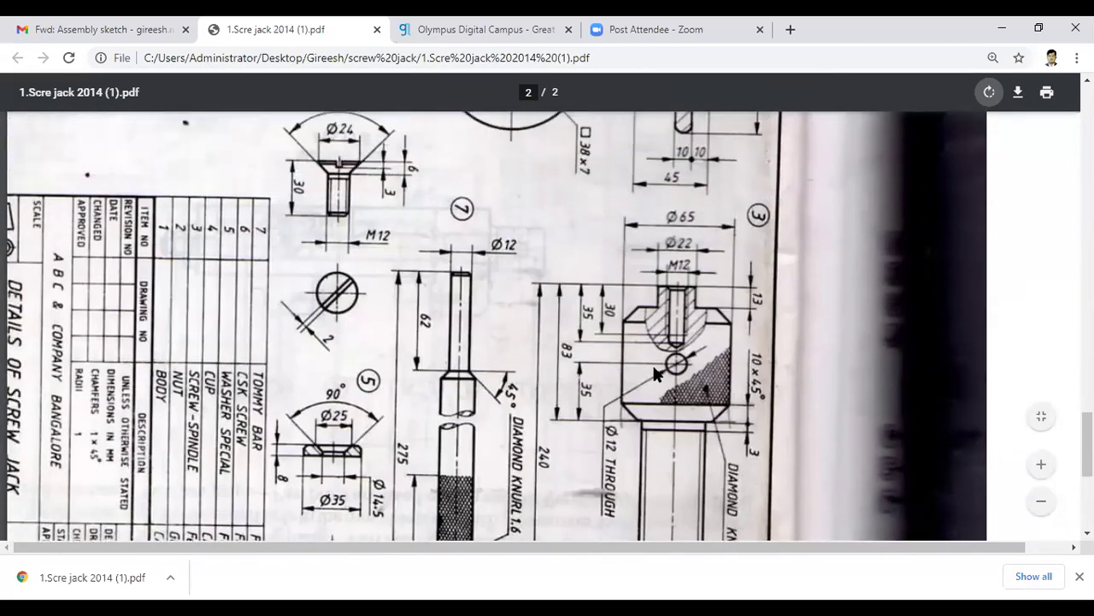
scroll(421, 348, "up", 3)
scroll(487, 340, "down", 5)
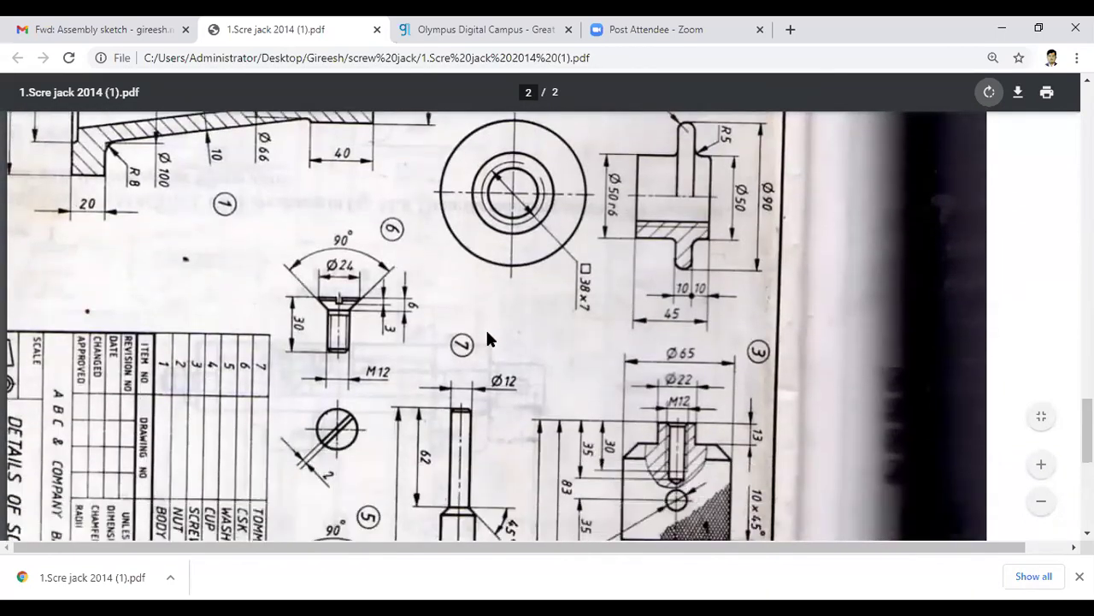
scroll(490, 336, "down", 3)
scroll(478, 246, "up", 2)
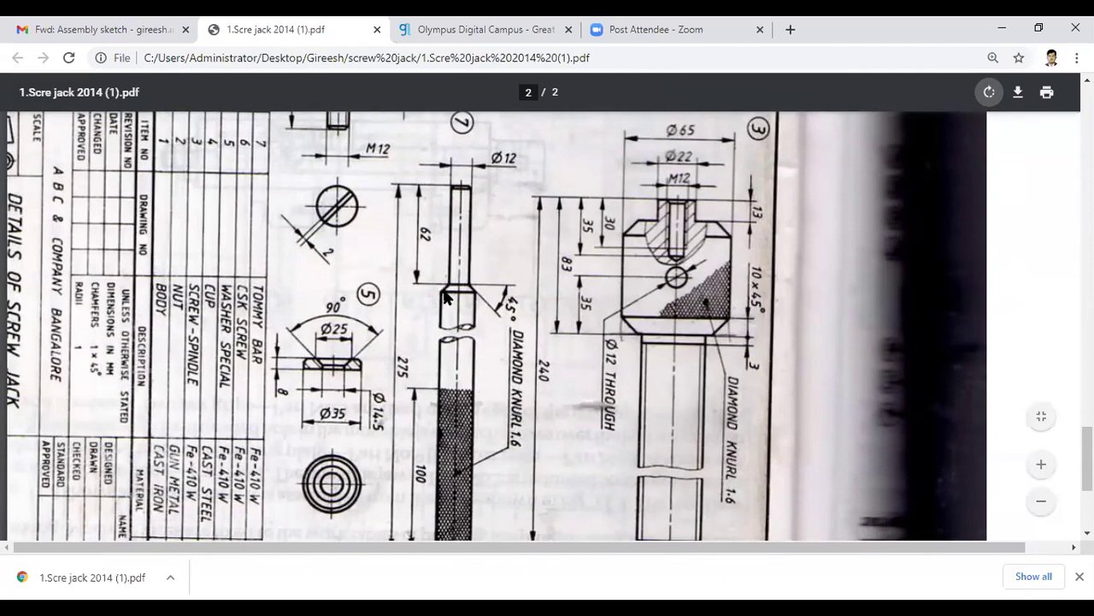
scroll(444, 297, "down", 1)
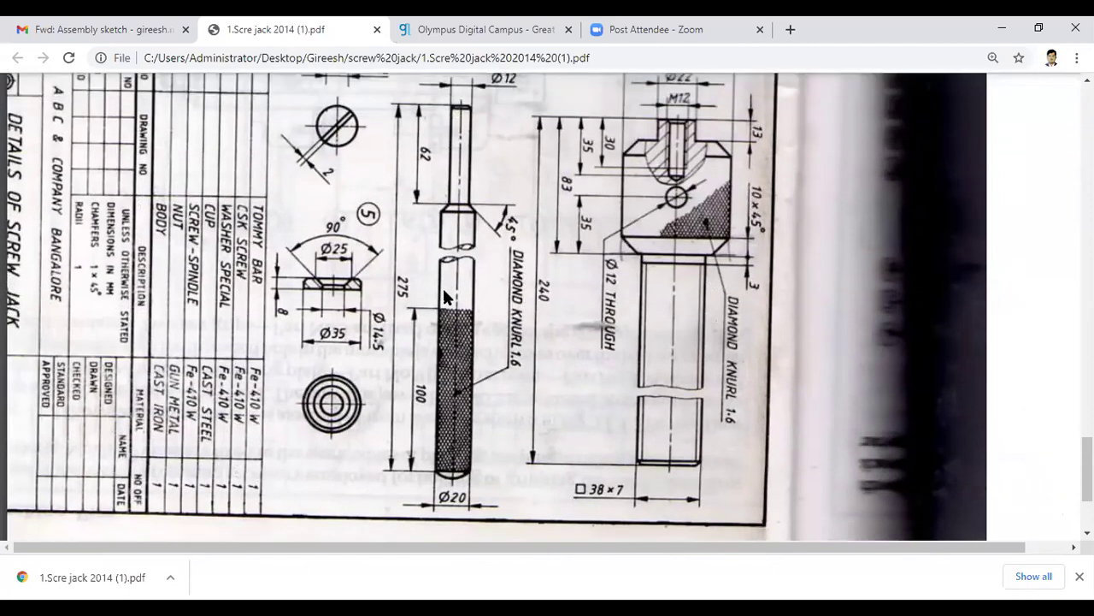
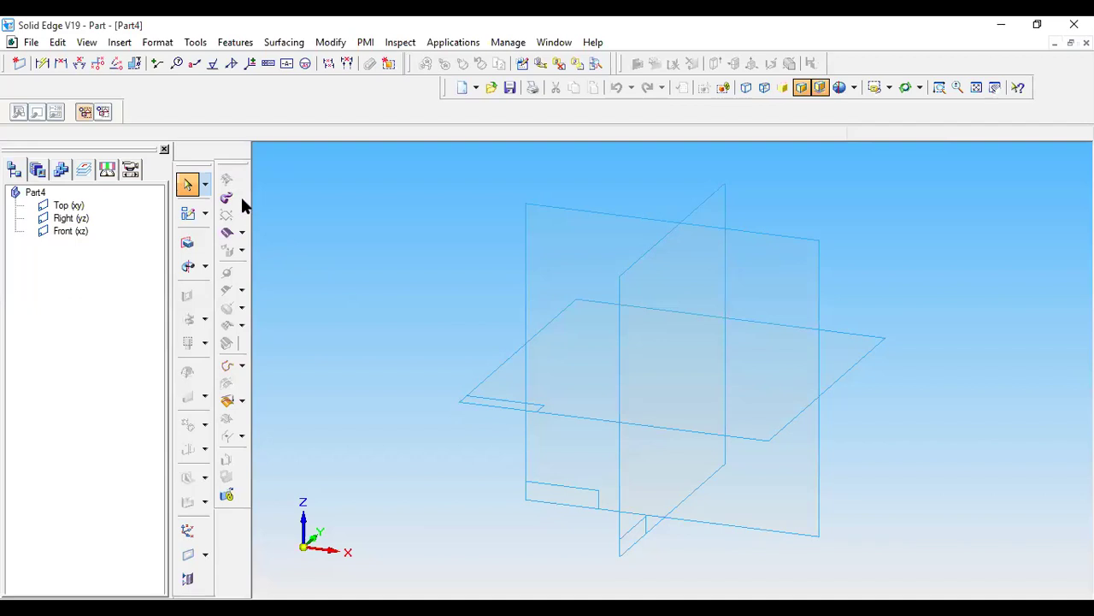
Step: Start a revolved protrusion on the Front (xz) plane and draw a 6 mm horizontal line from the origin
left_click(188, 267)
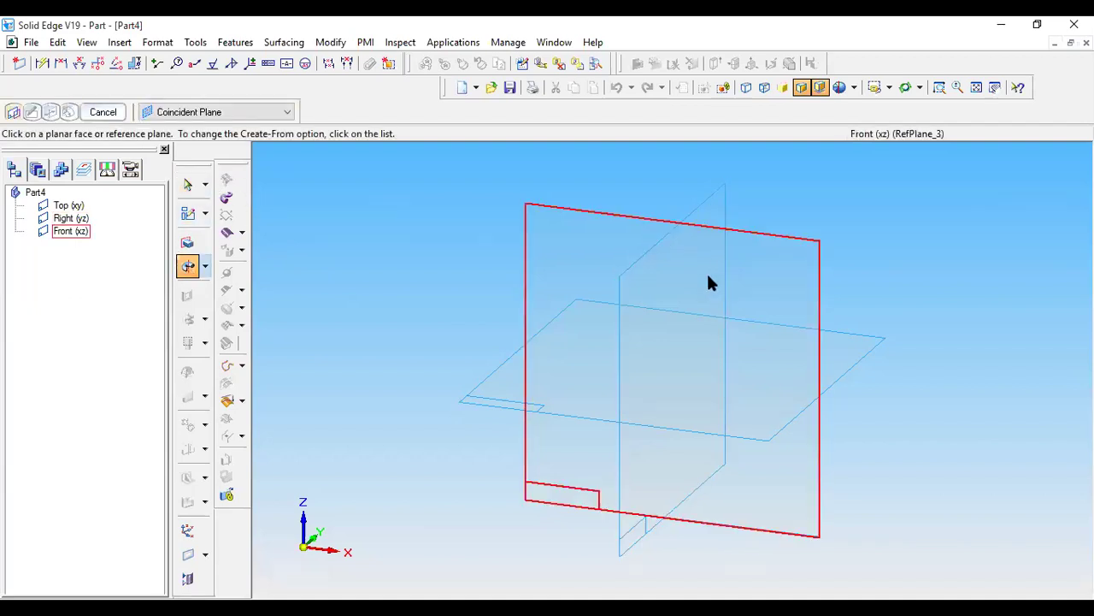
left_click(778, 291)
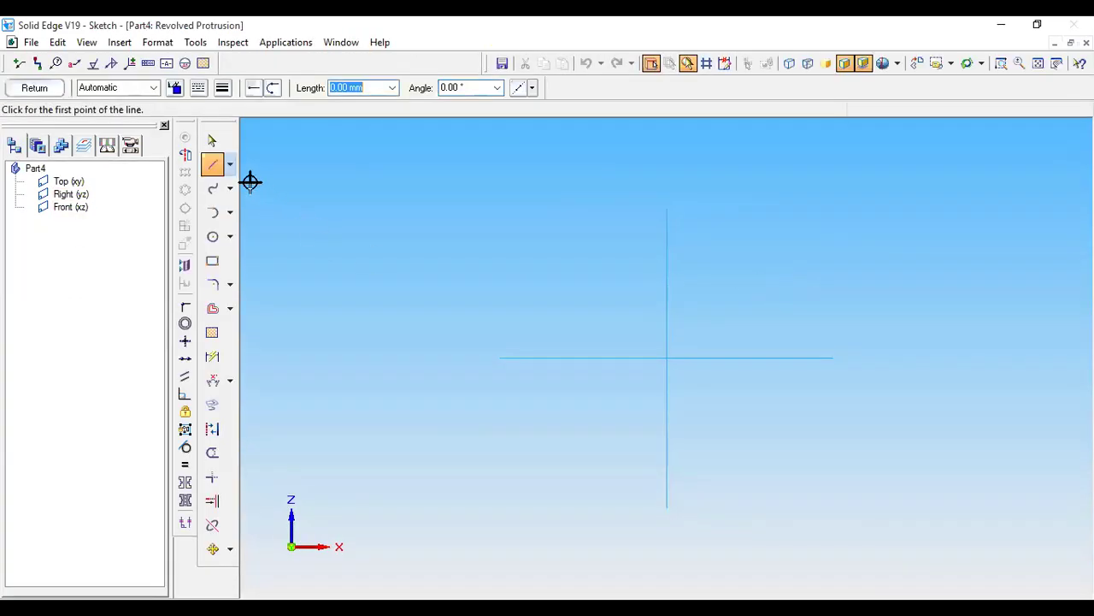
left_click(667, 357)
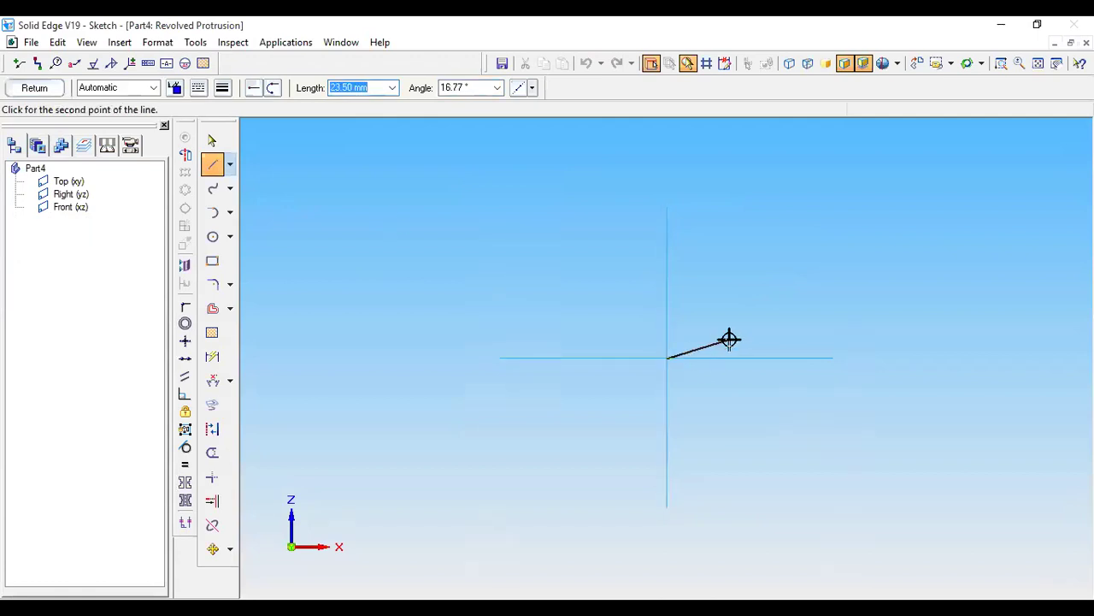
type("8")
key("Tab")
type("0")
key("Return")
Step: Draw a 62 mm line at -90° from the end of the short horizontal line for the thin end's outer edge
type("62")
key("Tab")
type("-9")
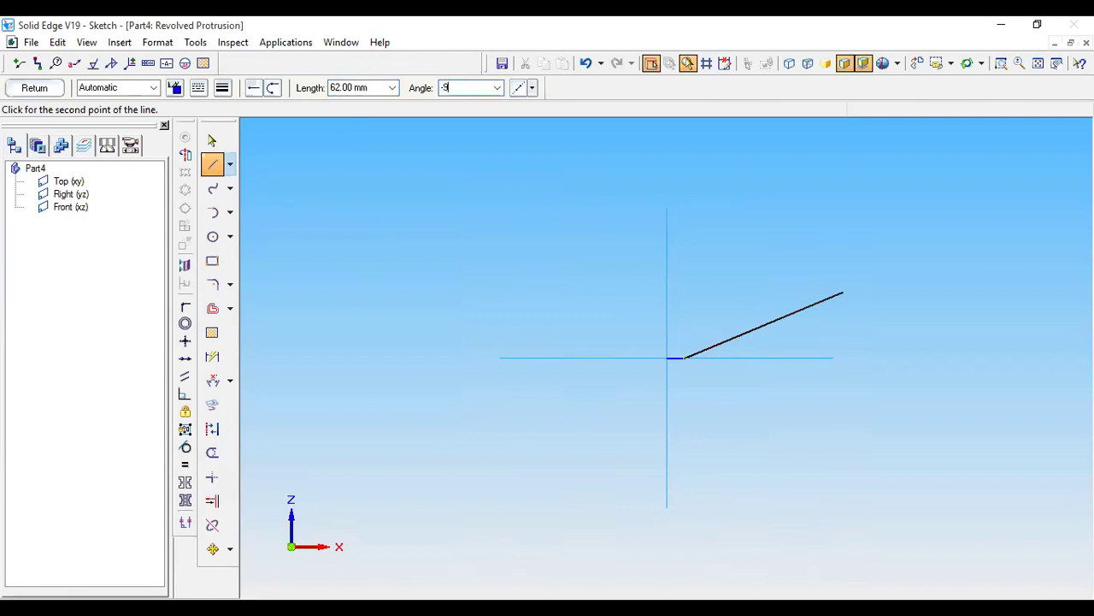
type("0")
key("Return")
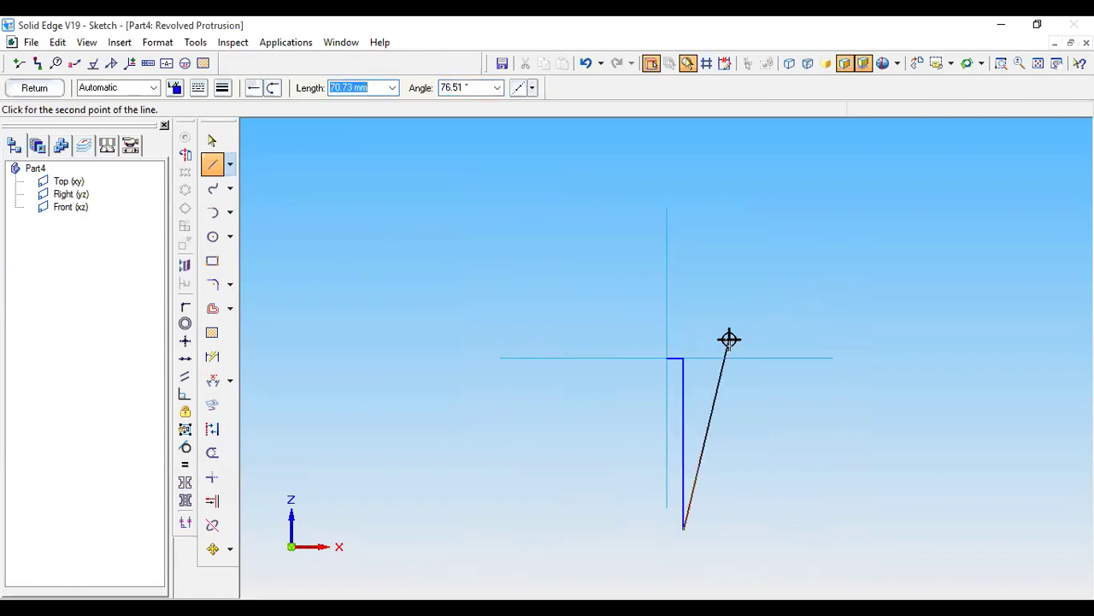
Step: Check the tommy bar's overall length in the PDF and draw a 275 mm line at -90° from the origin
left_click(1039, 64)
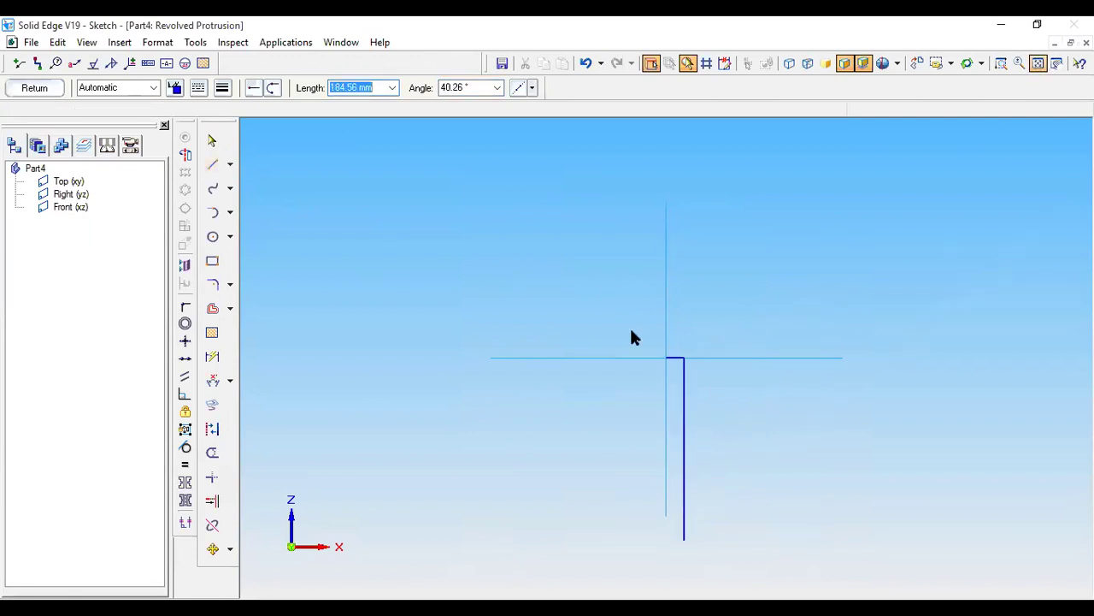
left_click(213, 164)
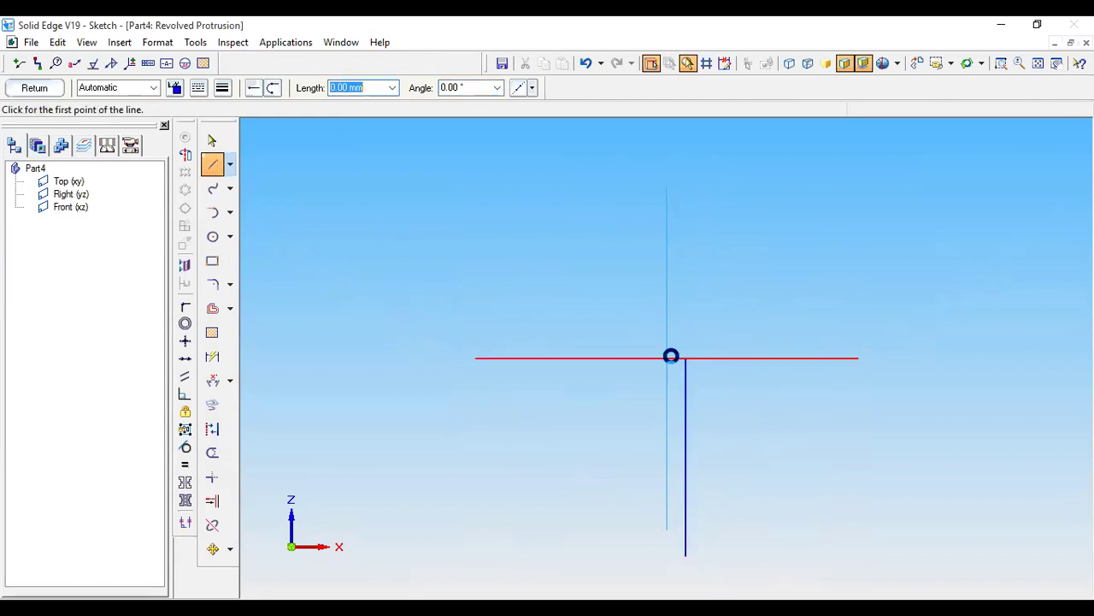
left_click(667, 357)
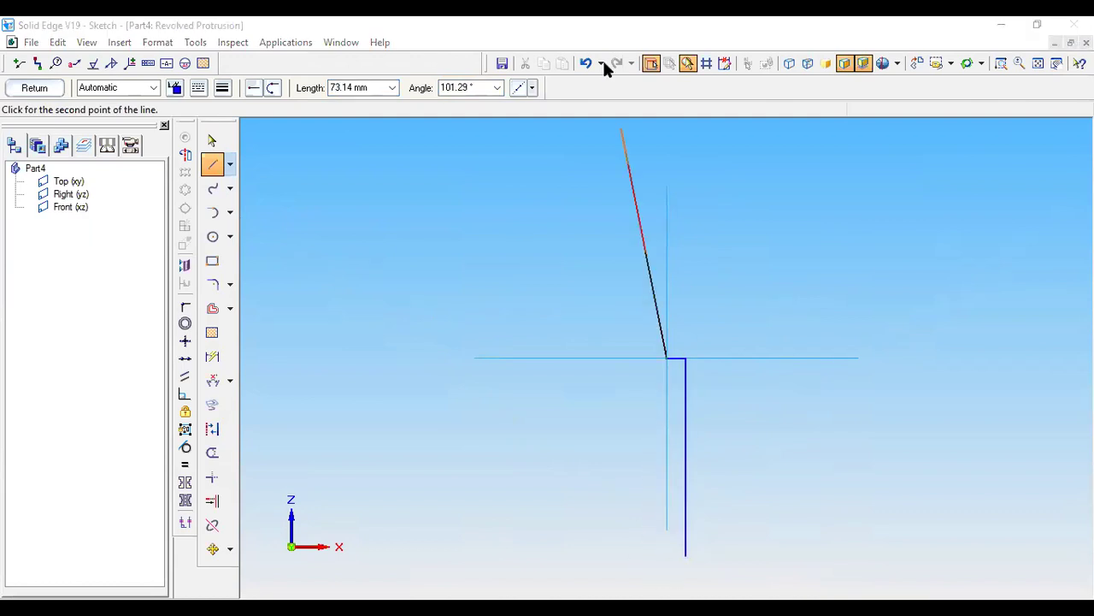
key("alt+Tab")
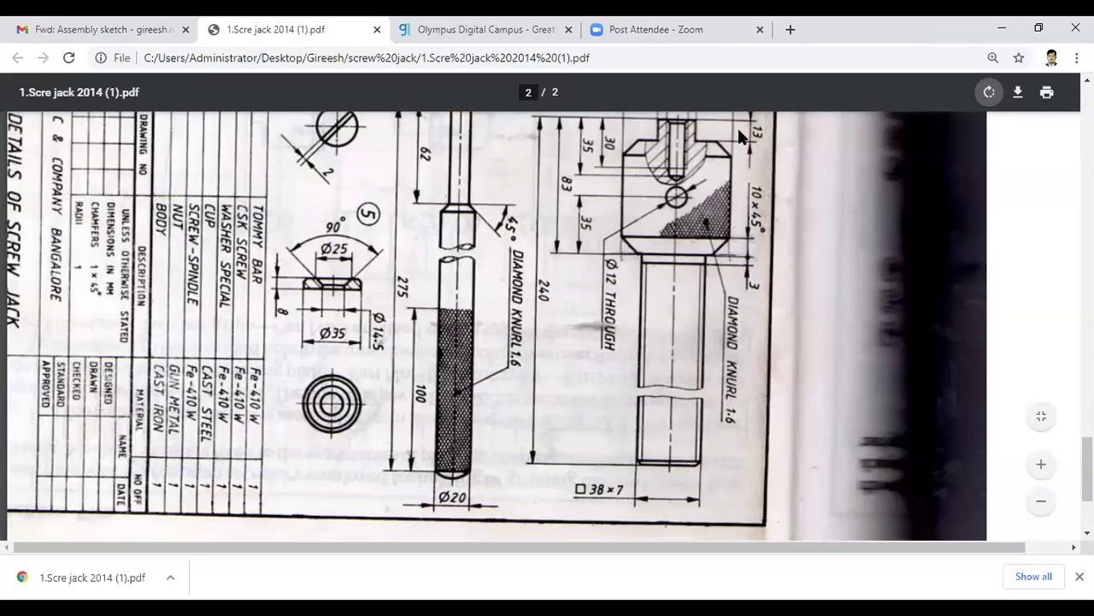
key("alt+Tab")
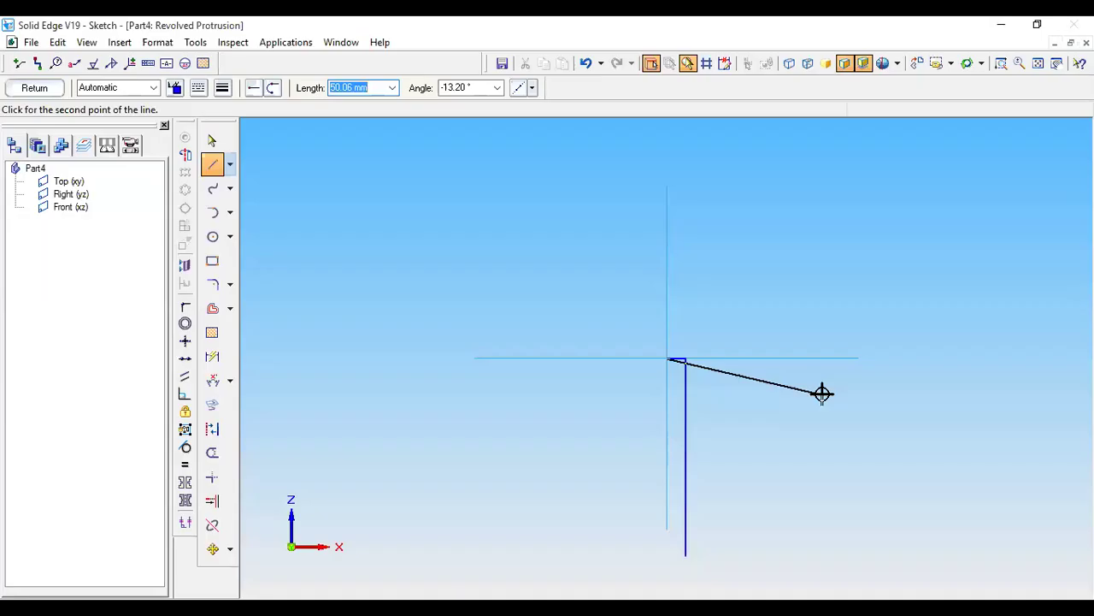
type("275")
key("Tab")
type("-90")
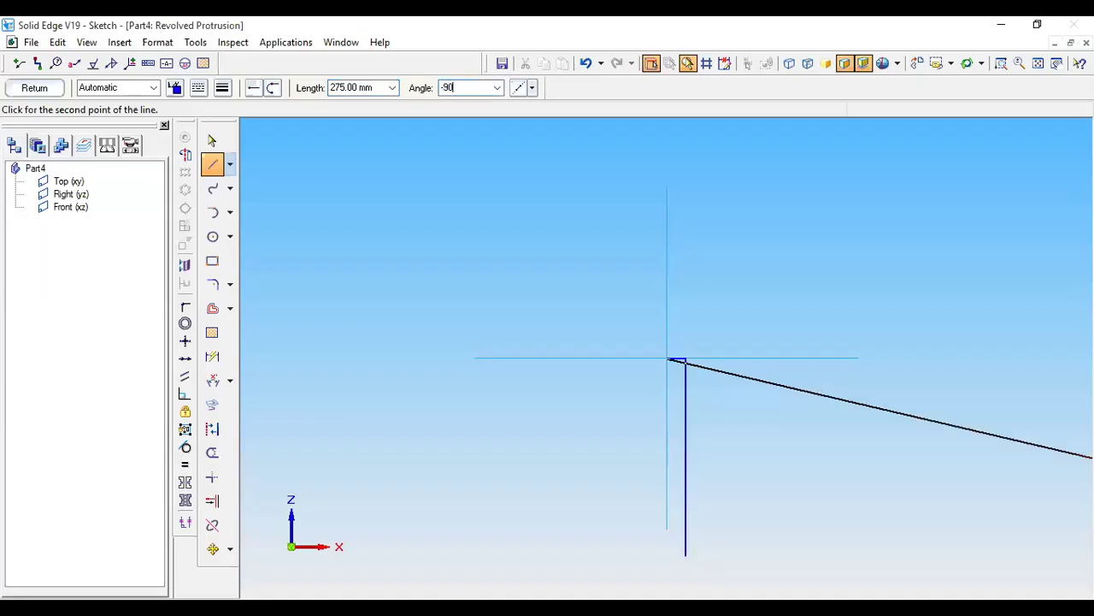
key("Return")
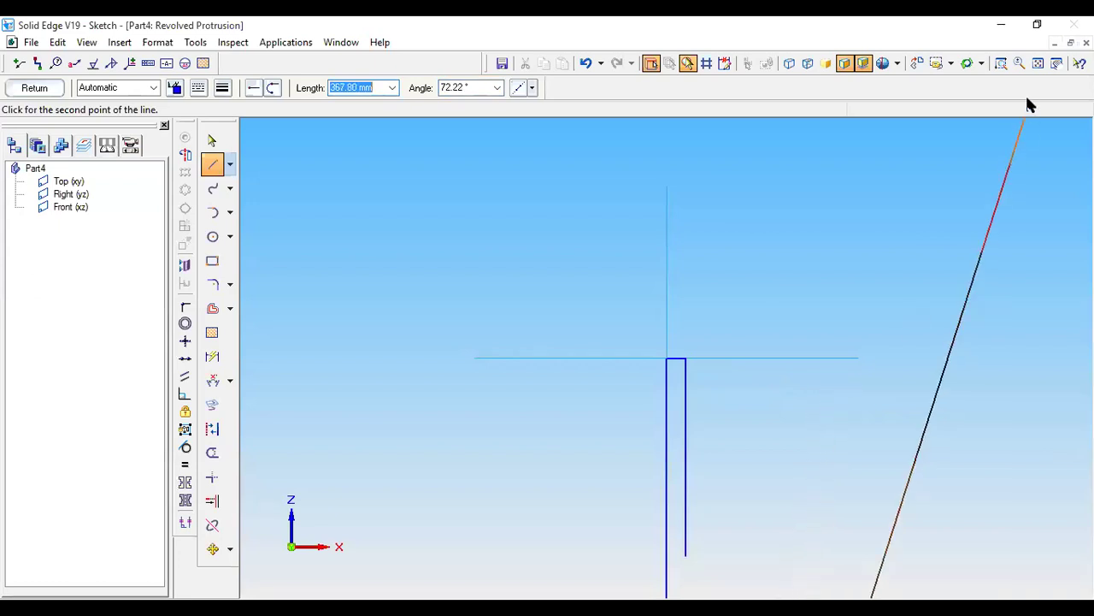
Step: Check the thick end's diameter in the PDF and draw a 10 mm horizontal line from the 275 mm line's lower end
left_click(1035, 64)
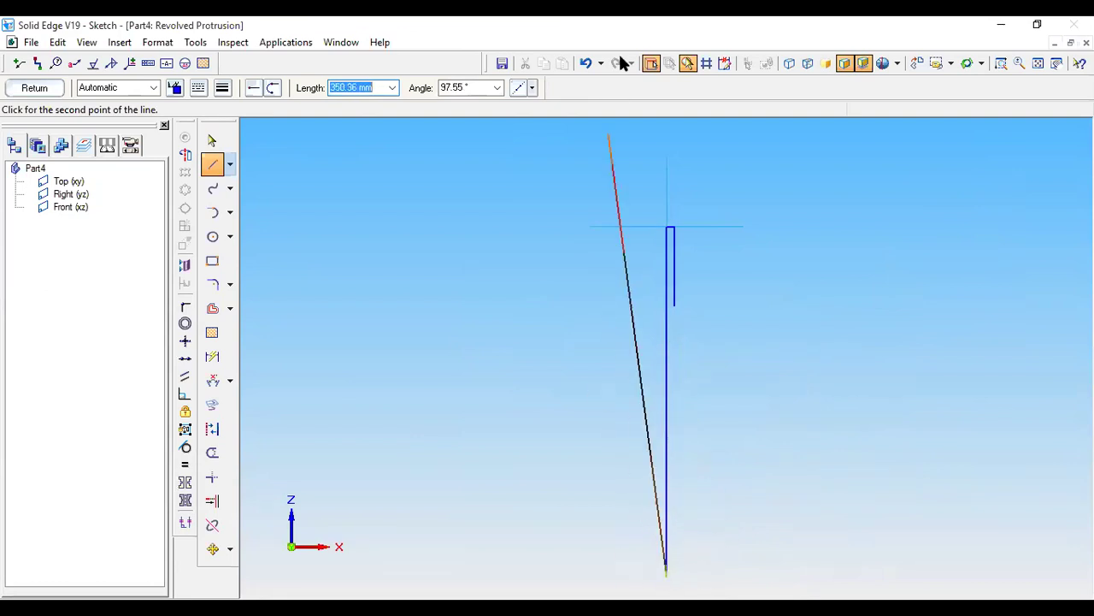
key("alt+Tab")
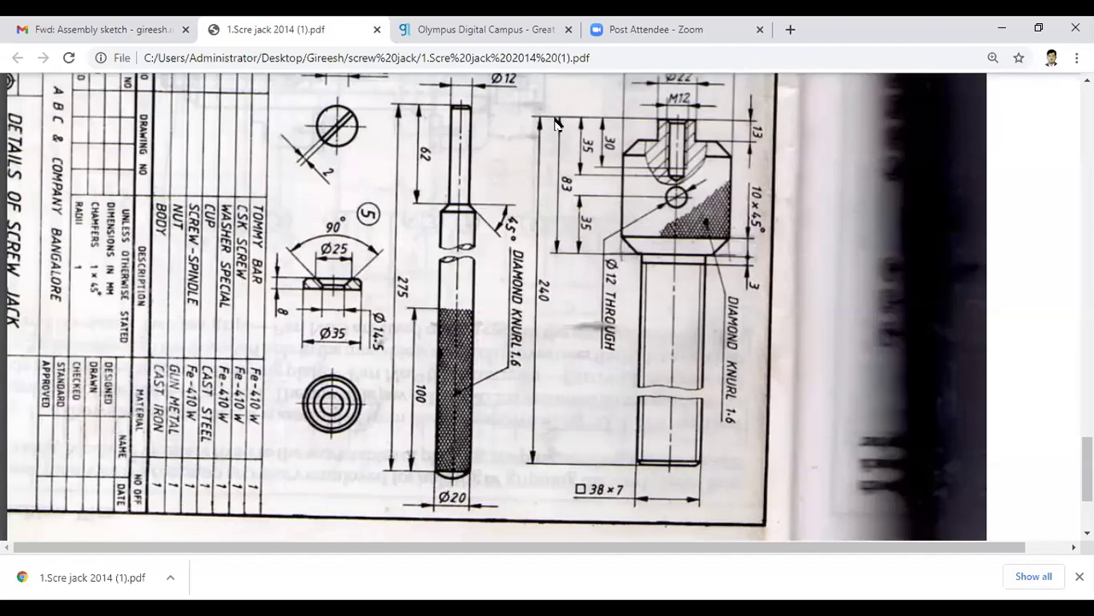
key("alt+Tab")
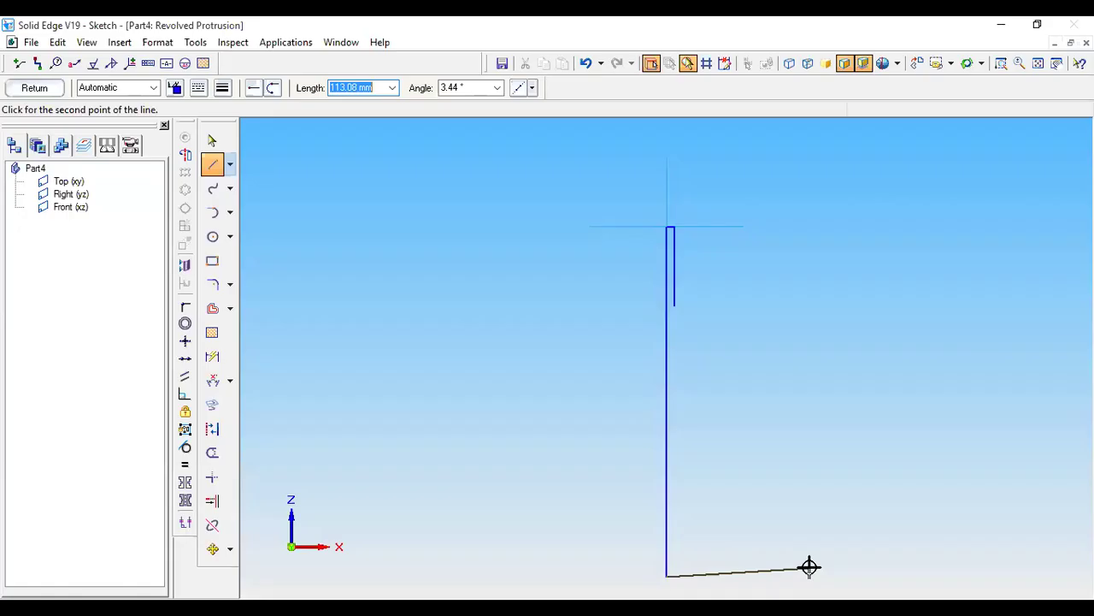
type("10")
key("Tab")
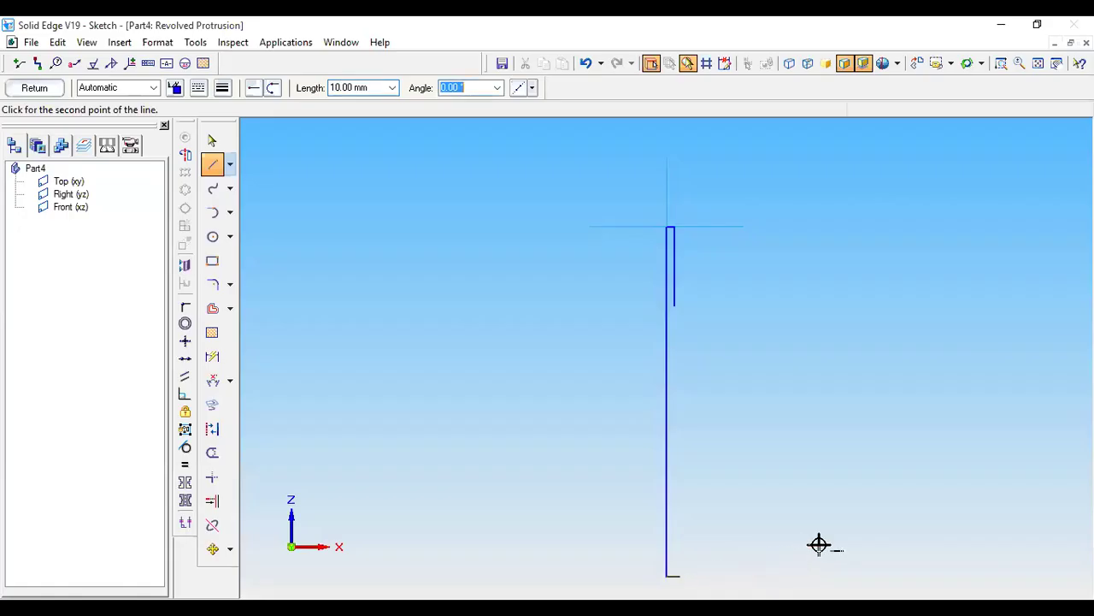
key("Tab")
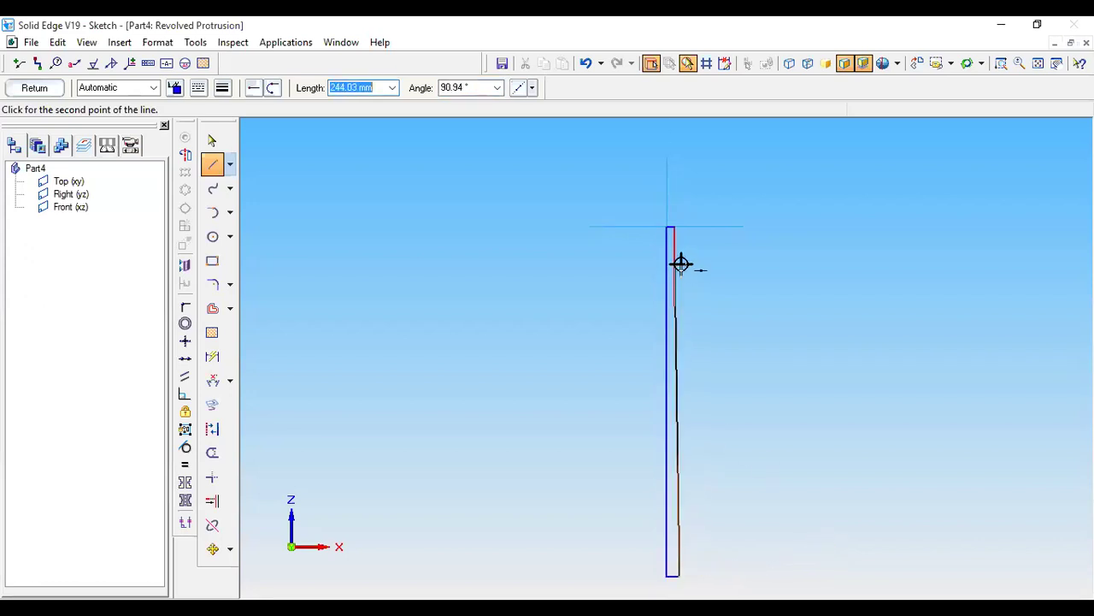
Step: Draw a line at 90° up from the outer end of the 10 mm line, running past the 62 mm line's lower end
left_click(472, 88)
type("90")
key("Tab")
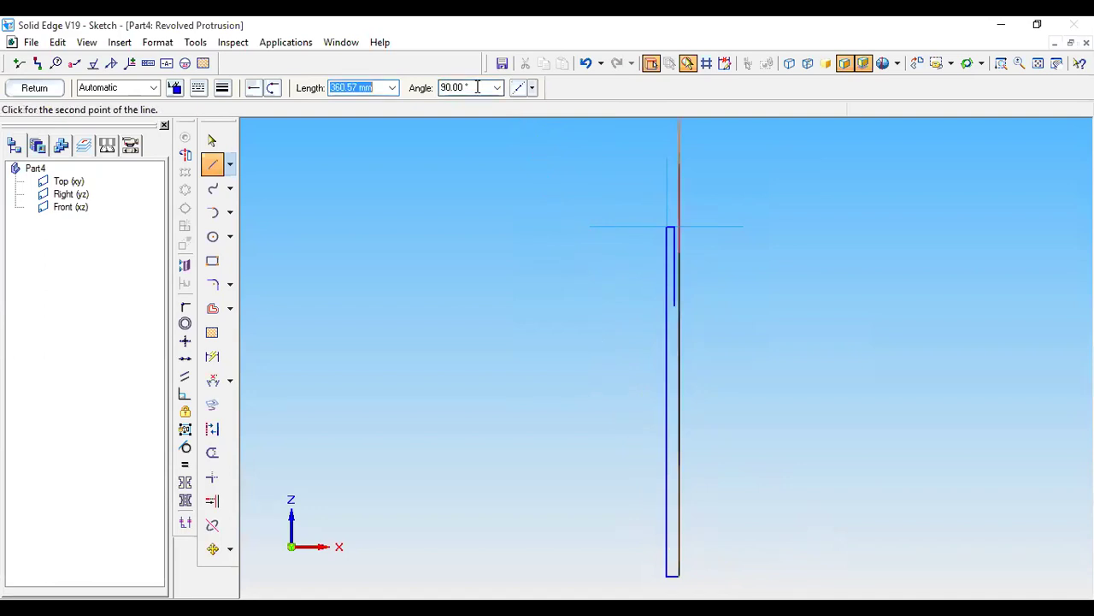
left_click(706, 291)
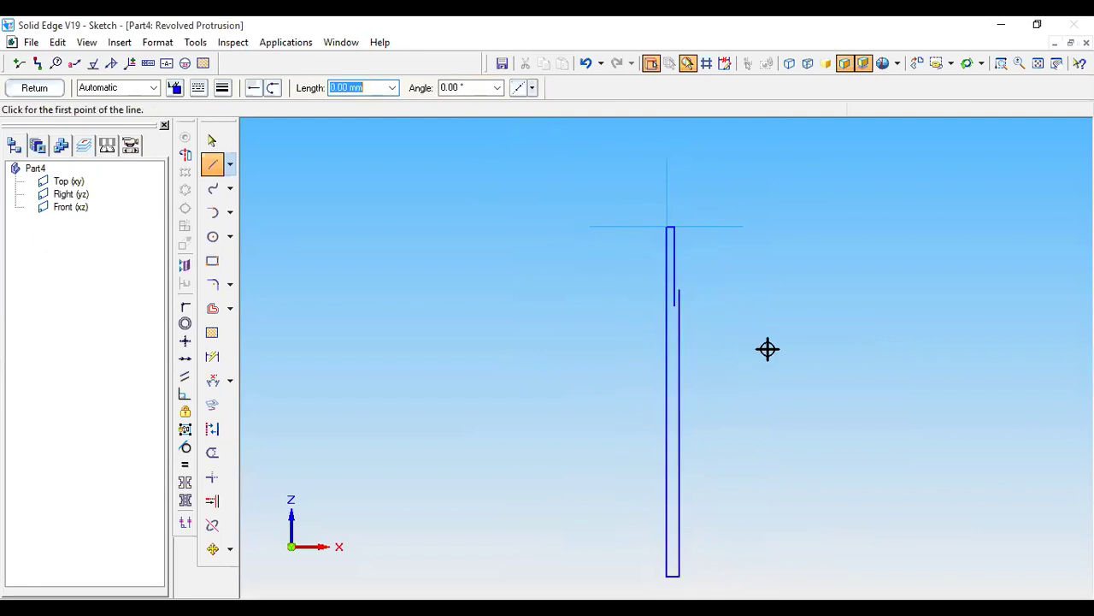
Step: Draw a 15 mm shoulder line at -45° from the lower end of the 62 mm line, crossing the thick end's outer edge
left_click(1001, 63)
left_click_drag(625, 274, 760, 361)
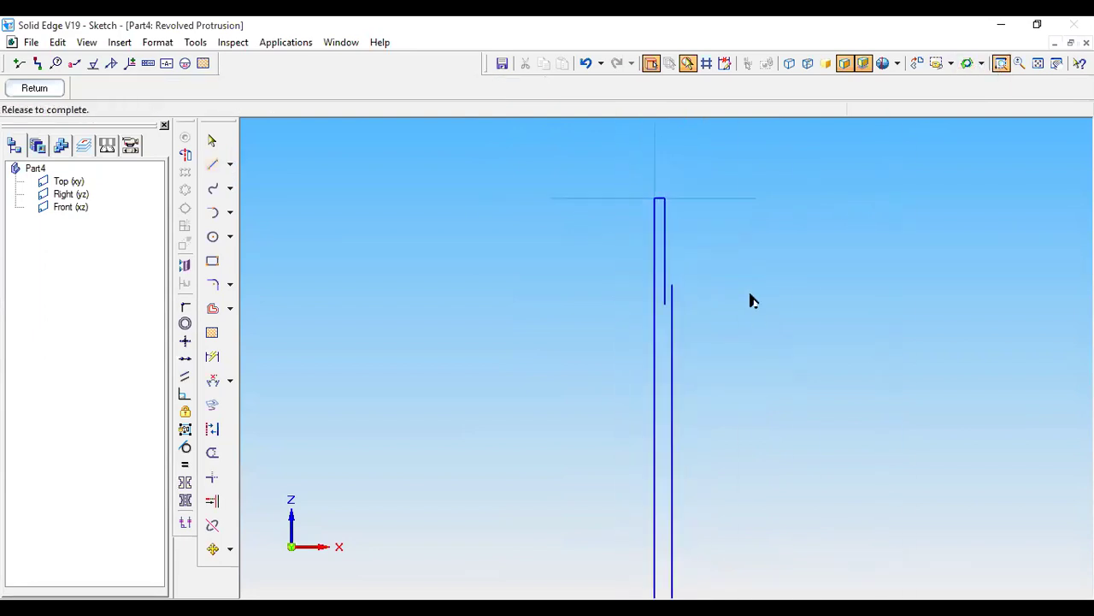
left_click(212, 164)
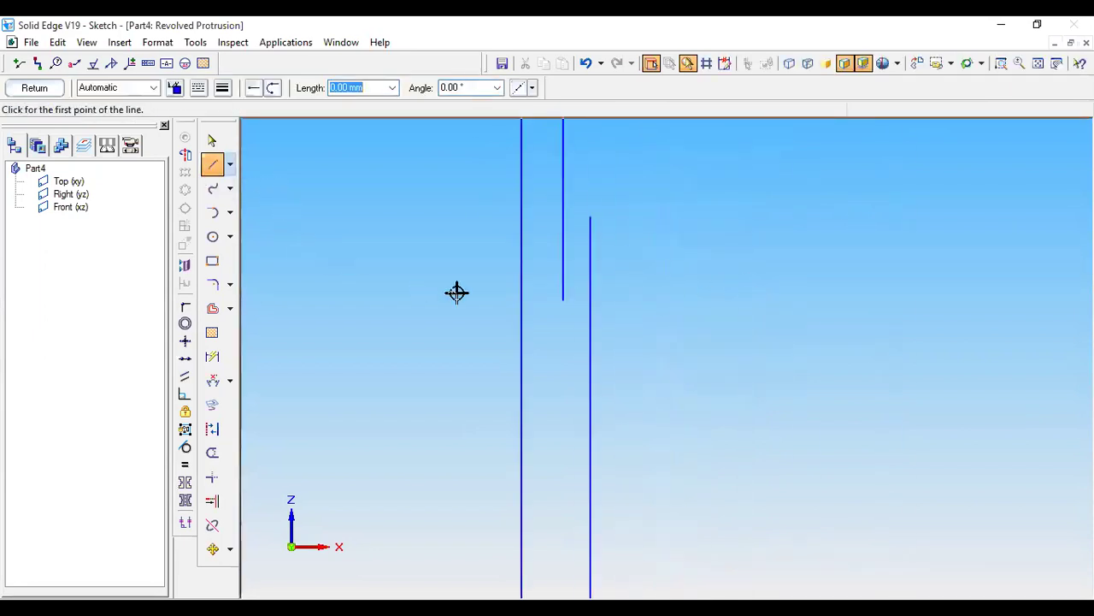
left_click(562, 300)
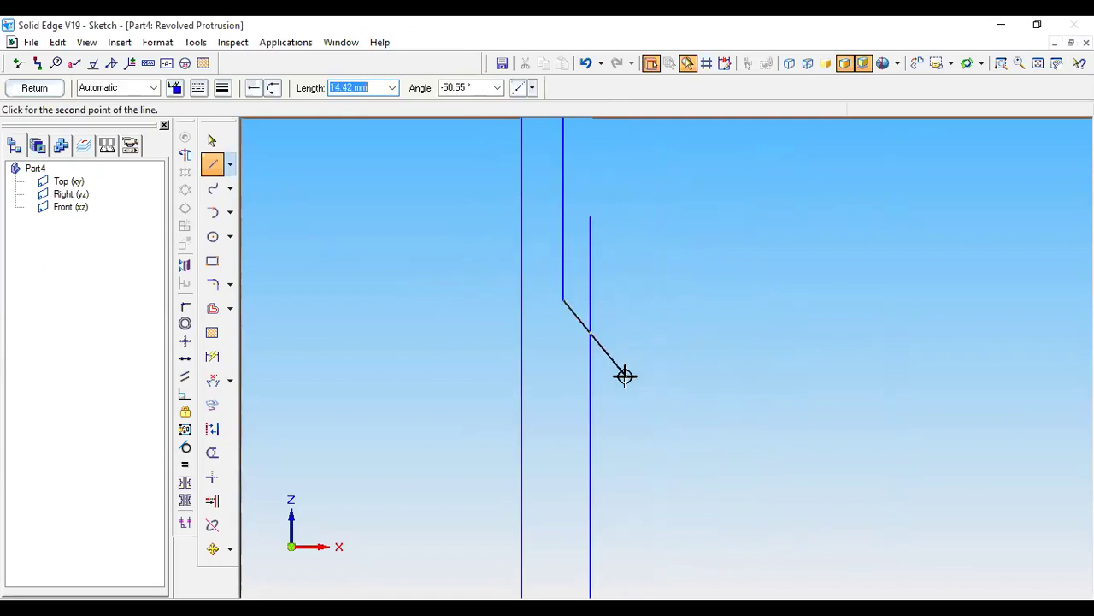
type("1")
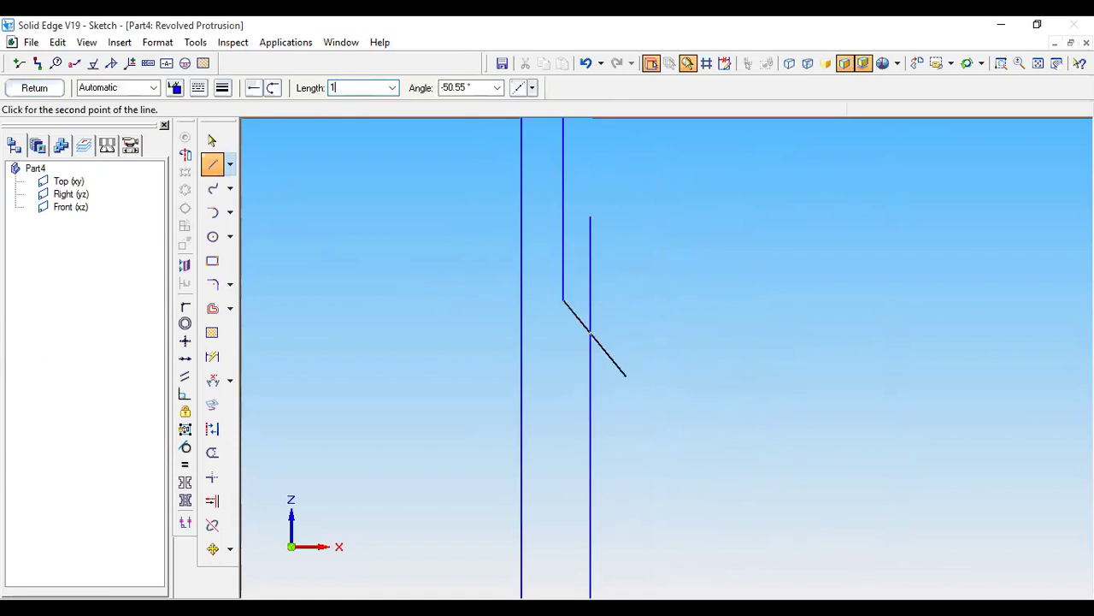
type("5")
key("Tab")
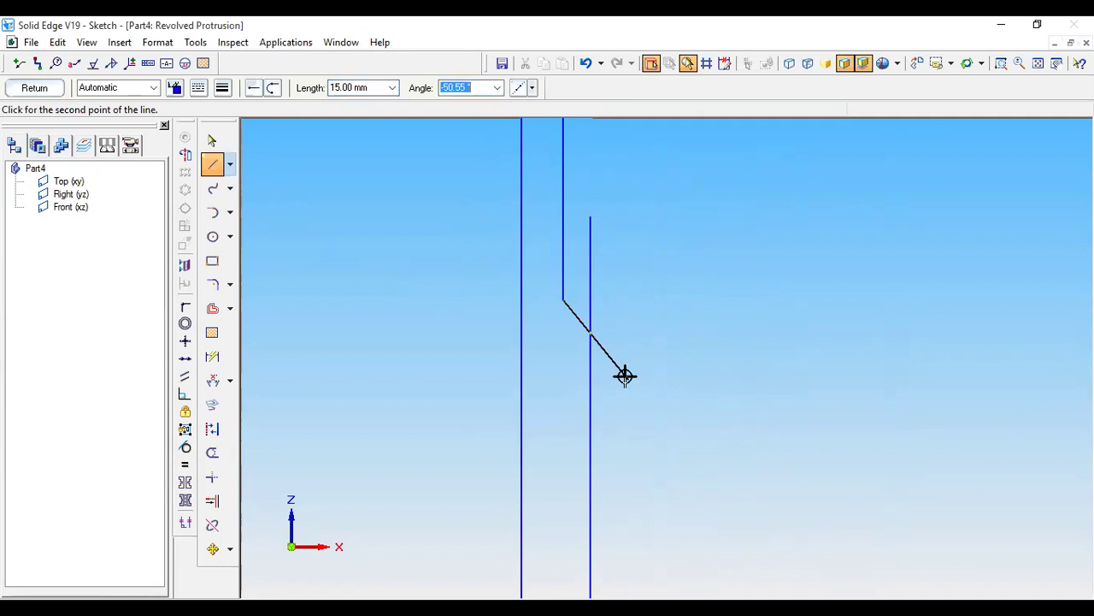
type("-")
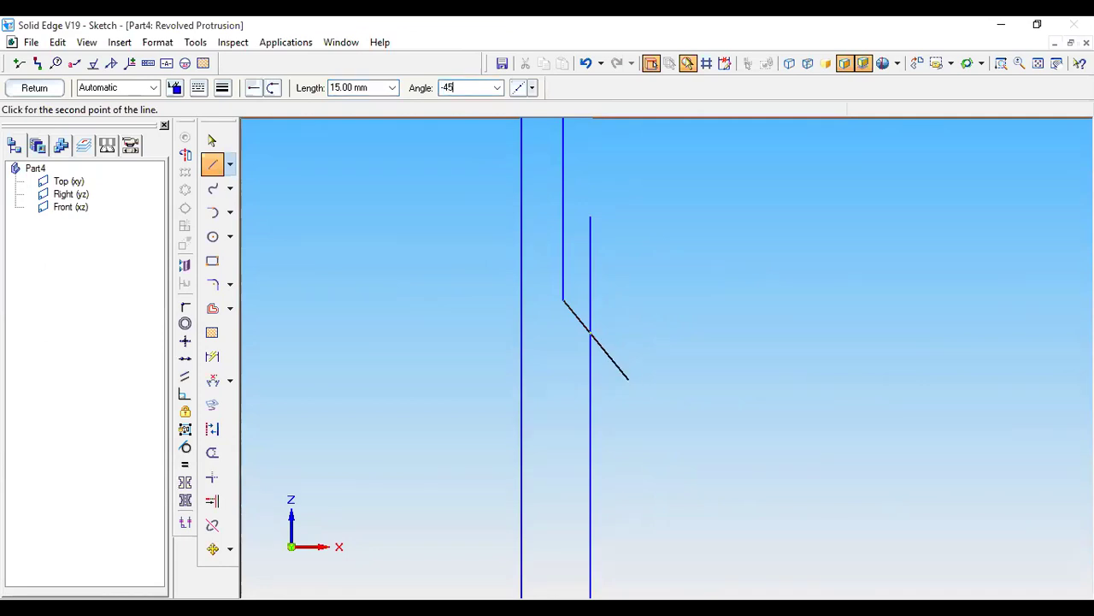
type("45")
key("Return")
left_click(631, 376)
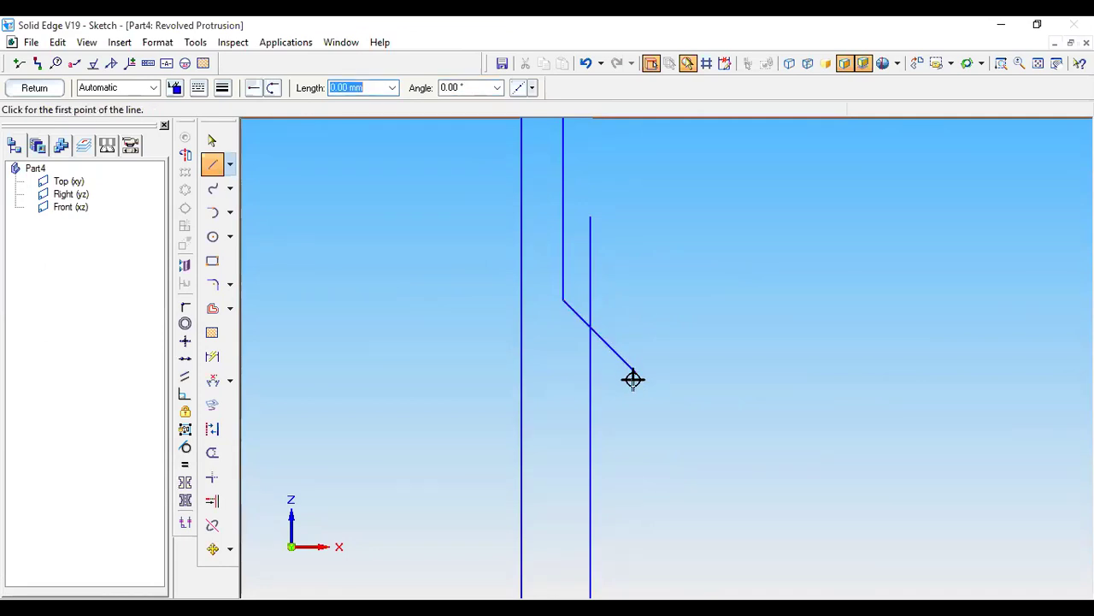
Step: Trim the excess of the outer vertical line and the 45° line beyond their intersection
left_click(212, 452)
left_click(591, 267)
left_click(619, 356)
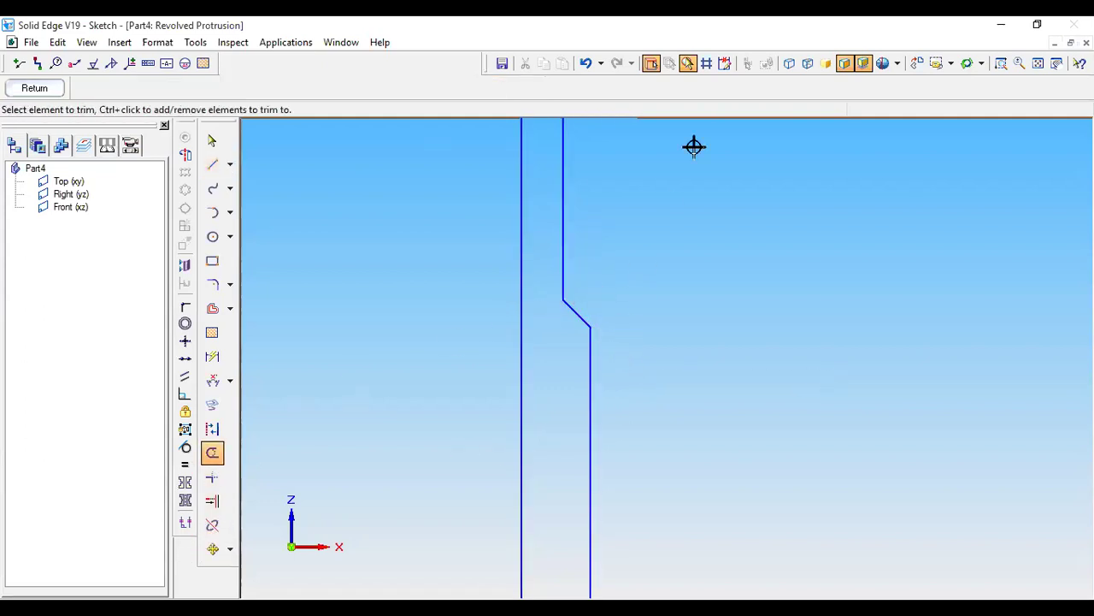
Step: Recheck the tommy bar in the PDF and set the profile's 275 mm vertical line as the axis of revolution
left_click(1038, 64)
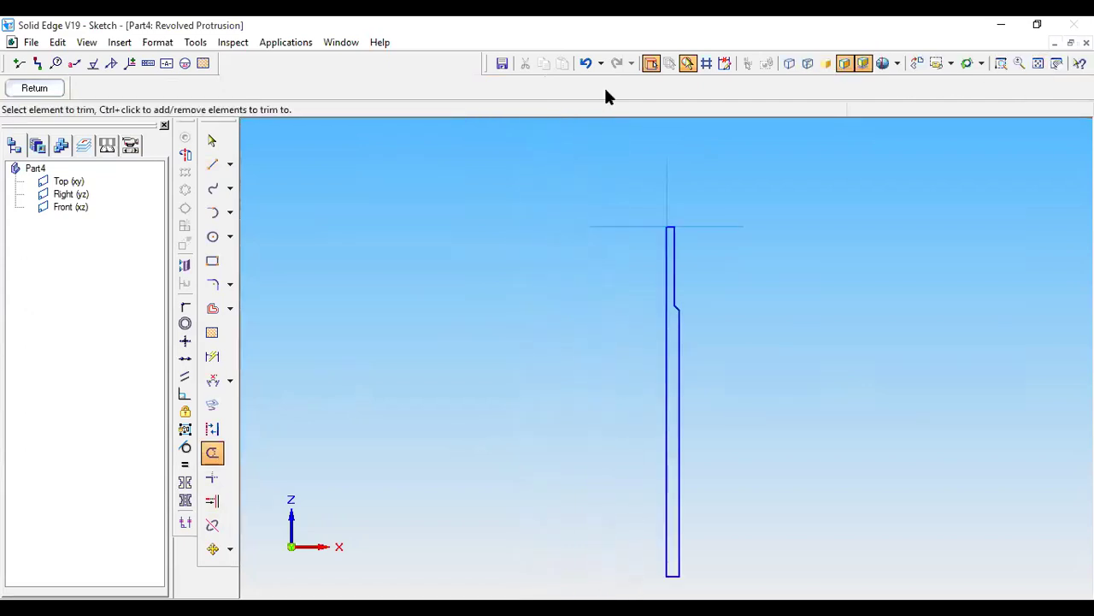
key("alt+Tab")
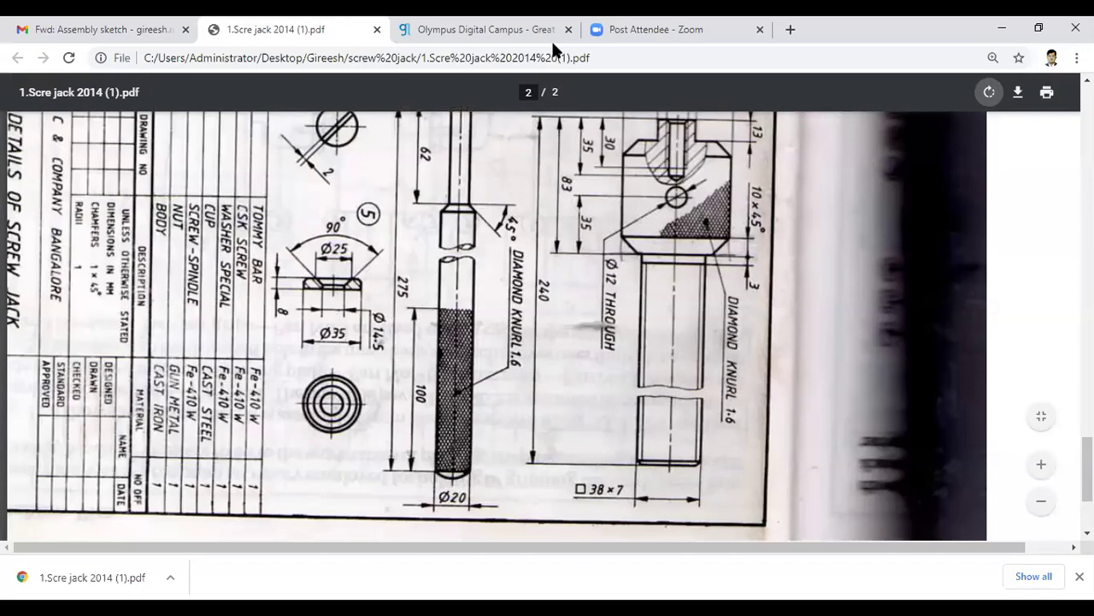
key("alt+Tab")
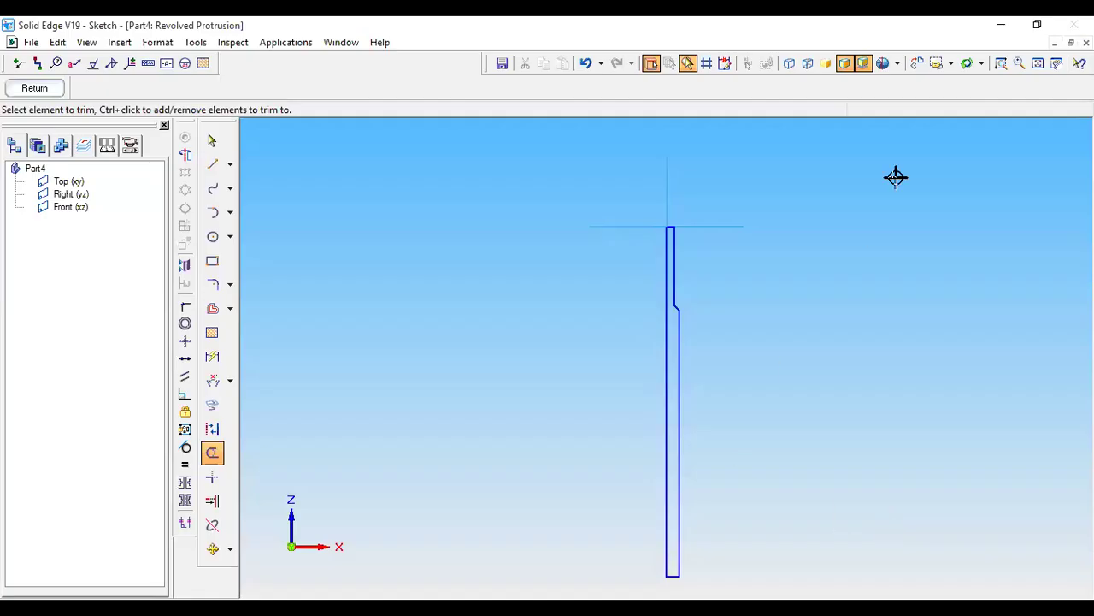
left_click(185, 156)
left_click(665, 415)
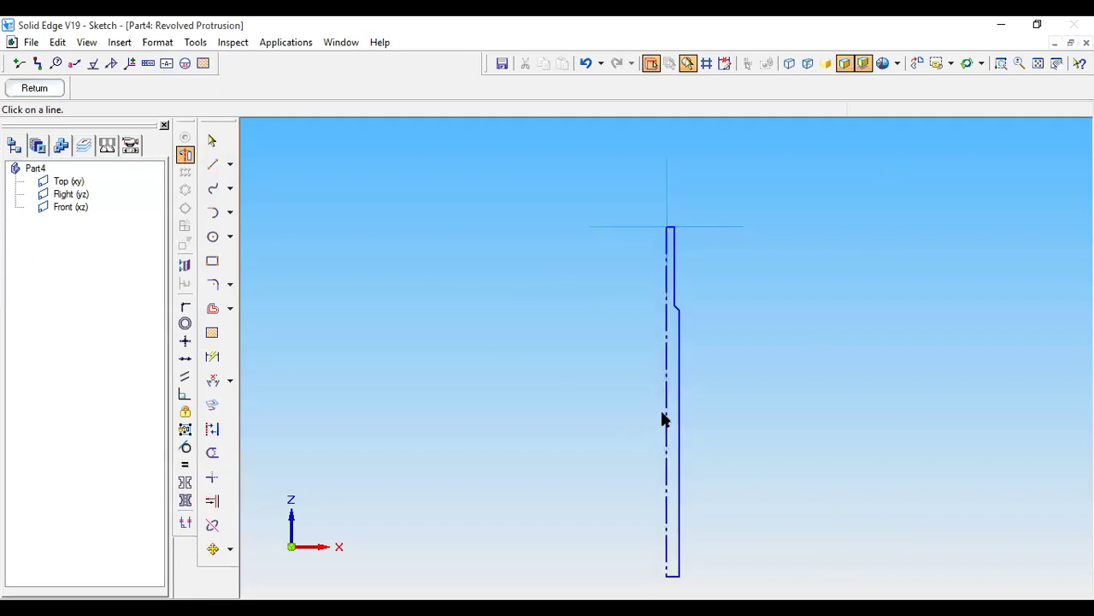
Step: Close the profile sketch, revolve it a full turn about the axis and finish the protrusion
left_click(31, 91)
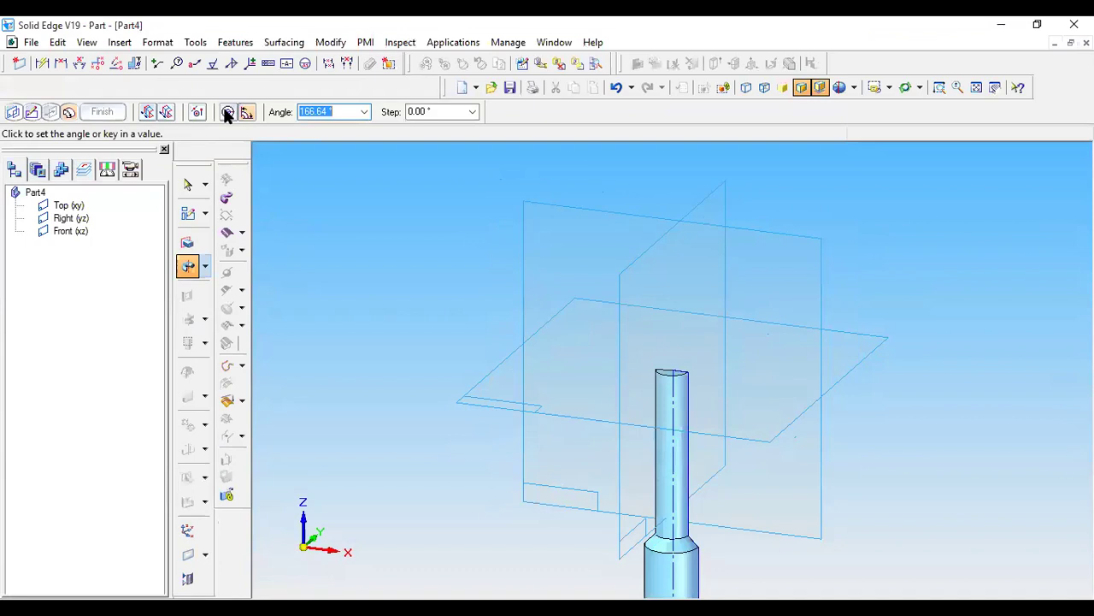
key("Return")
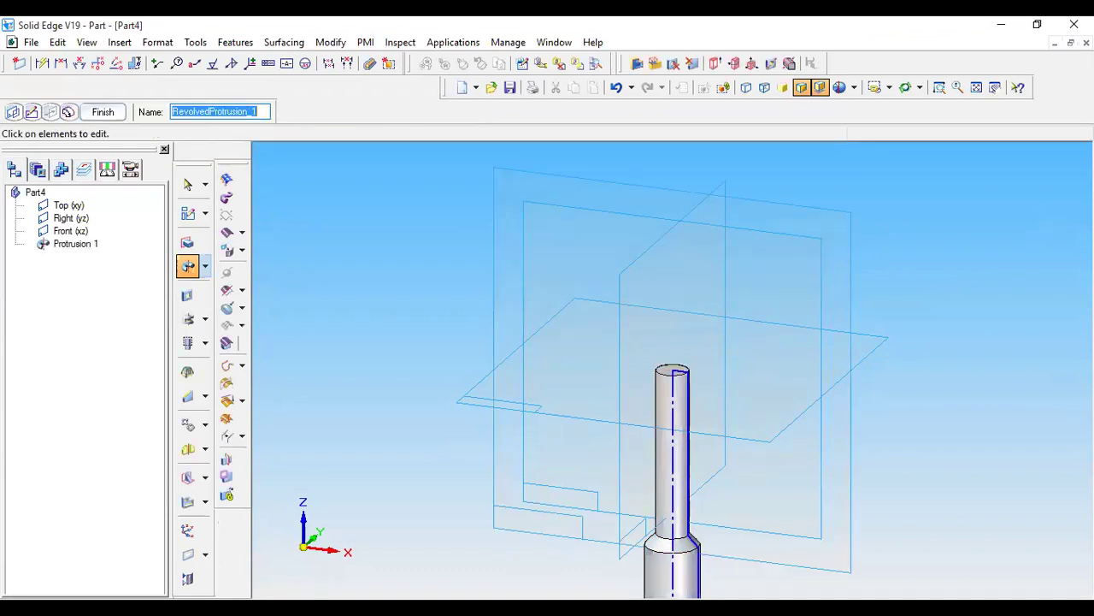
left_click(198, 113)
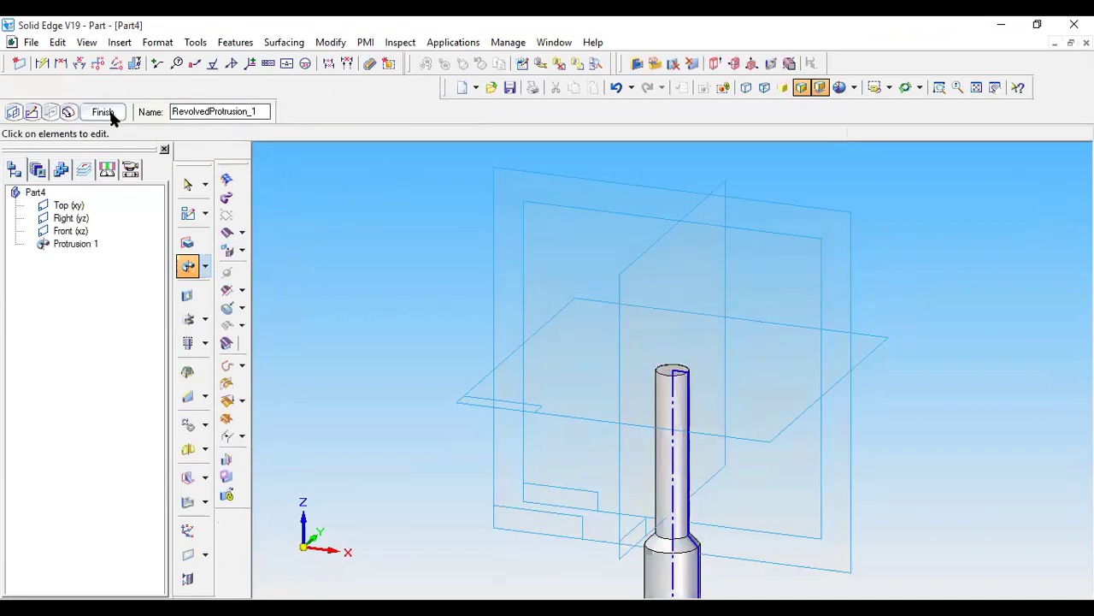
left_click(109, 115)
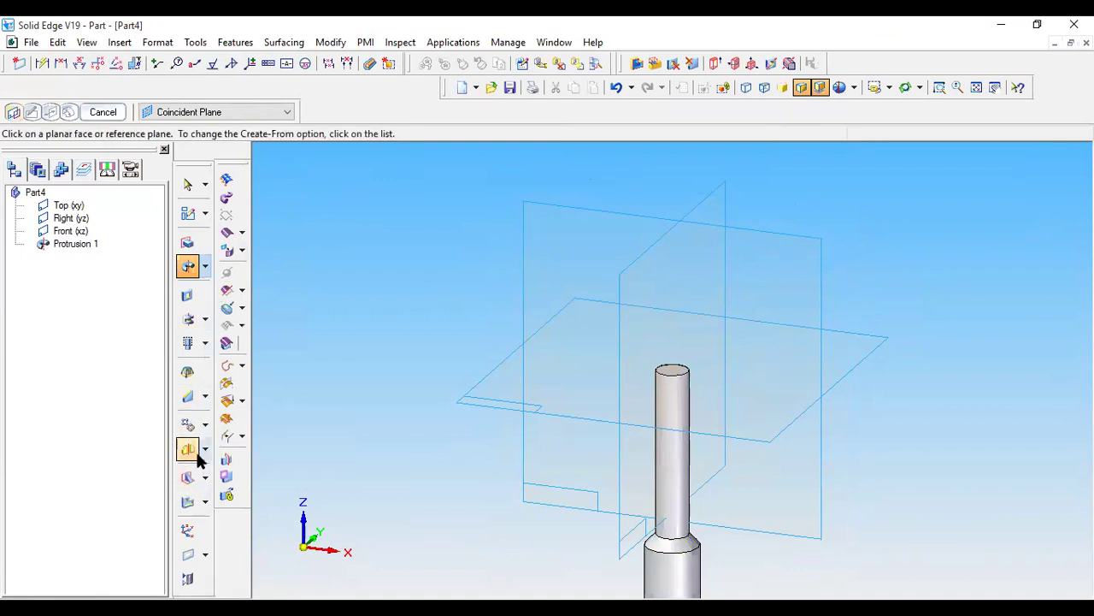
Step: Chamfer the circular edge at the free end of the tommy bar's thin section
left_click(205, 397)
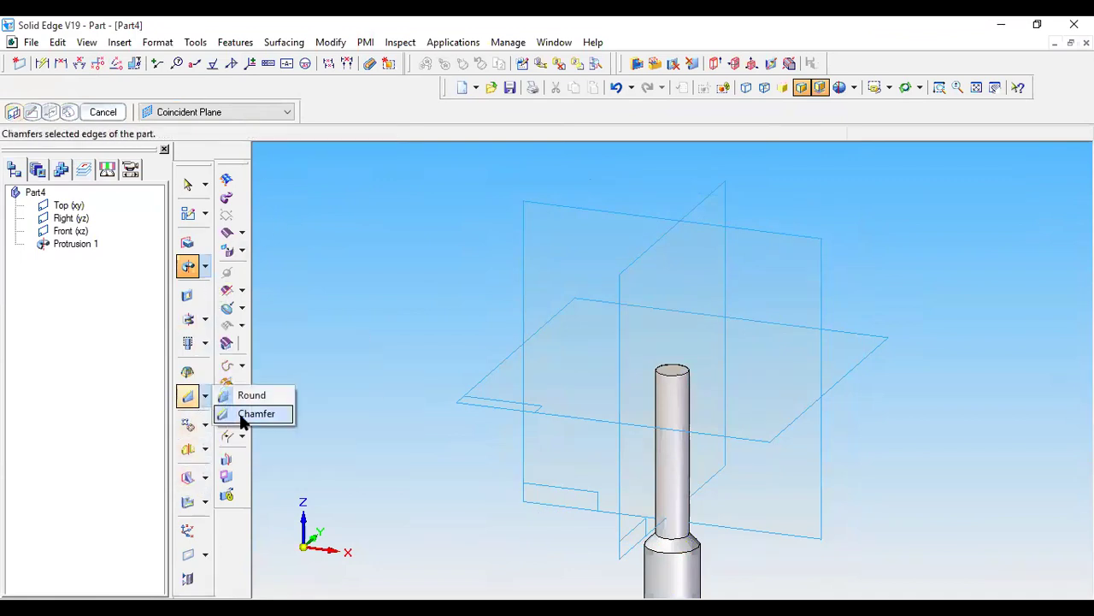
left_click(246, 416)
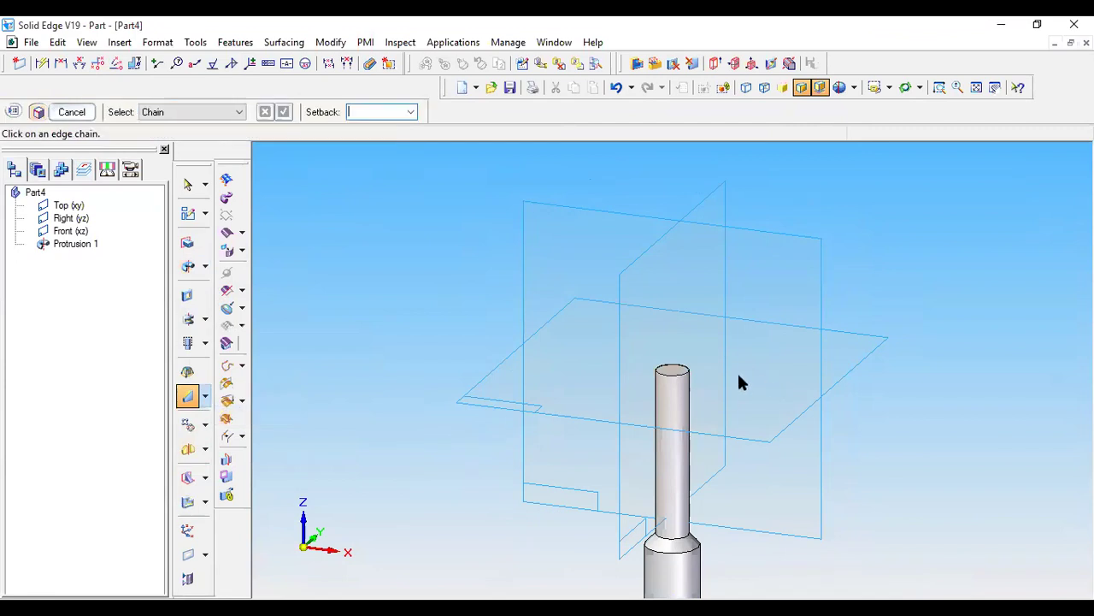
type("5")
left_click(684, 373)
key("Return")
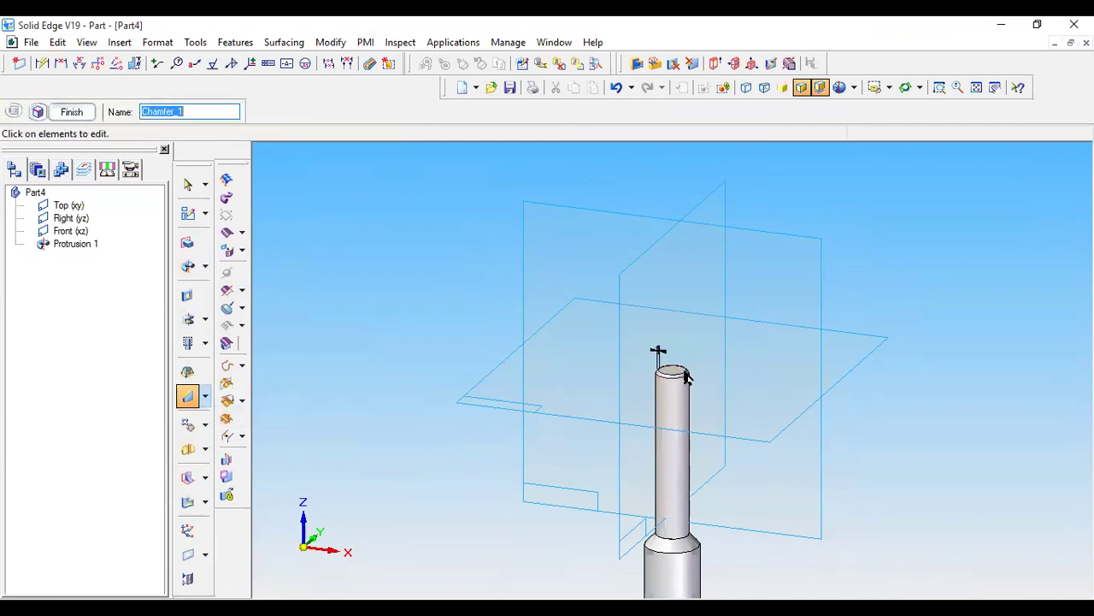
scroll(387, 337, "up", 6)
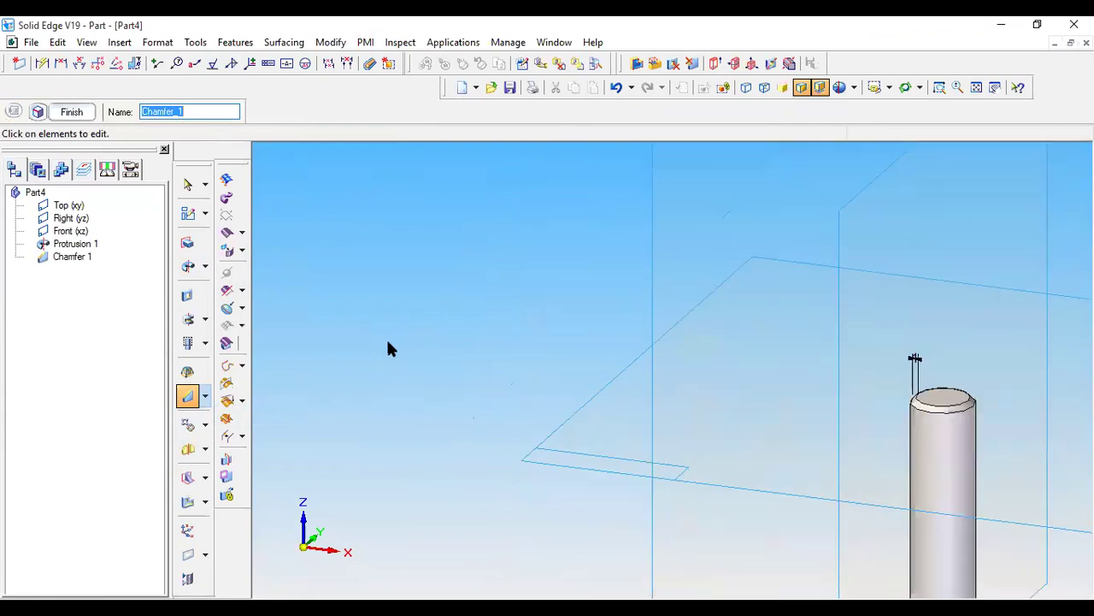
scroll(790, 216, "down", 5)
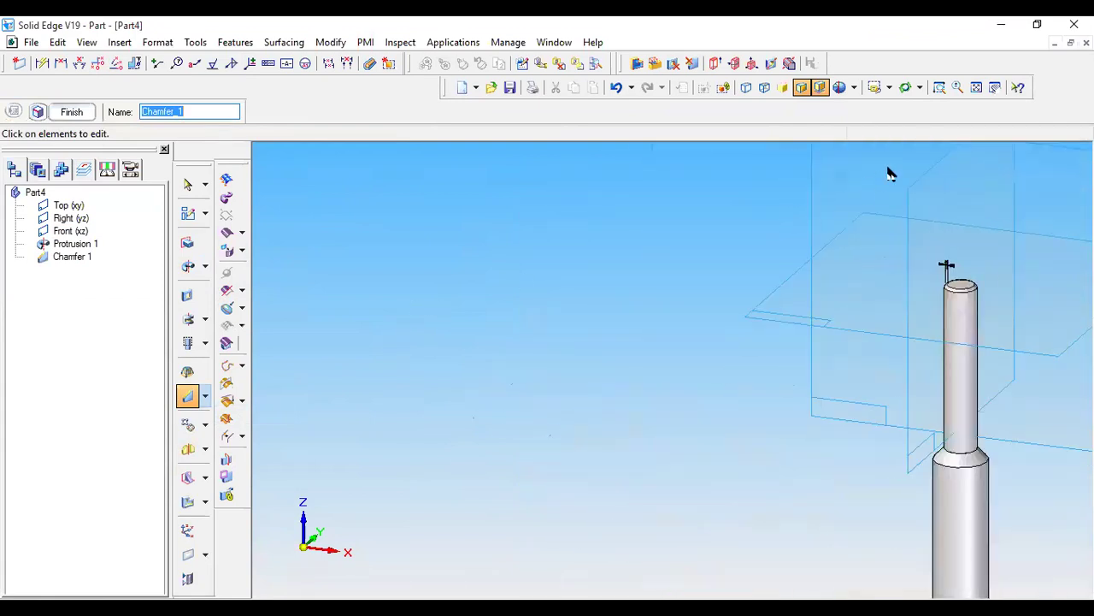
Step: Round the free end edge of the bar's thick section with a 5 mm radius and check the tommy bar in the PDF drawing
left_click(976, 88)
middle_click_drag(742, 505, 752, 436)
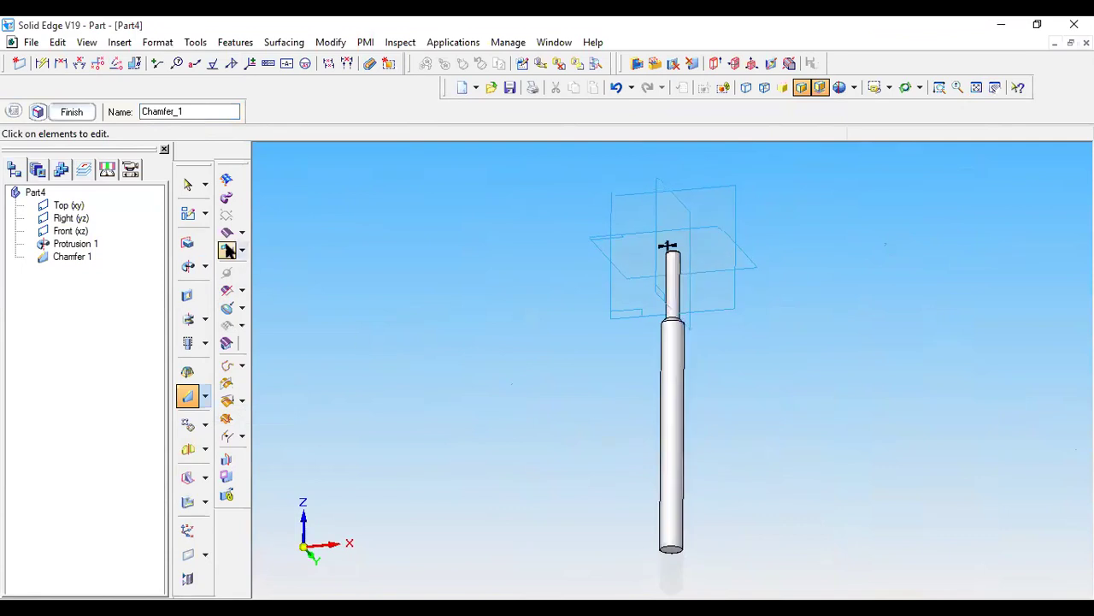
left_click(205, 397)
left_click(248, 395)
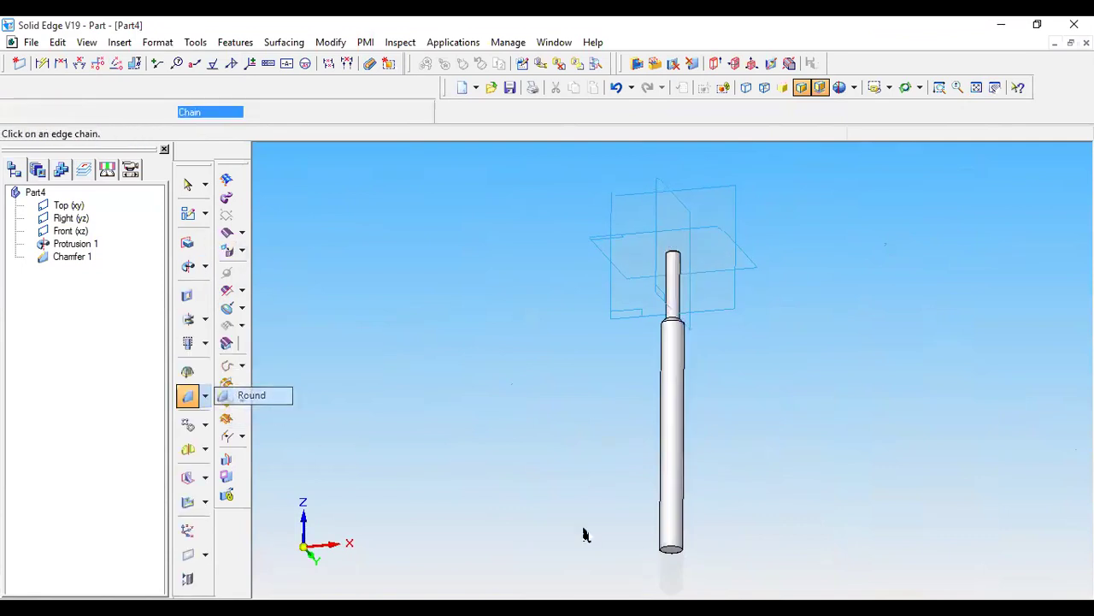
left_click(675, 551)
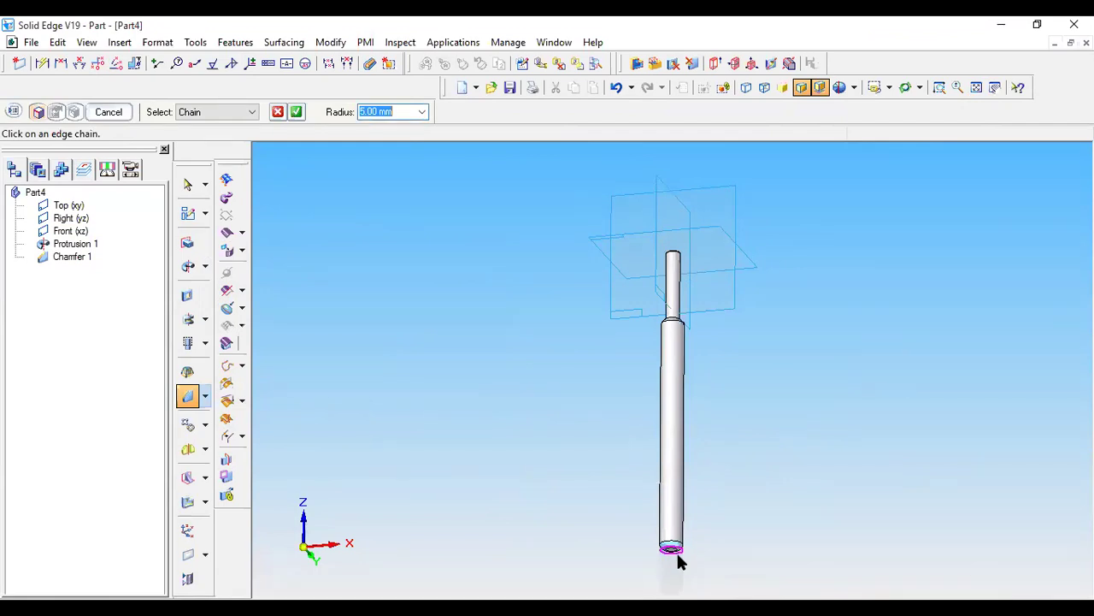
left_click(297, 112)
left_click(110, 112)
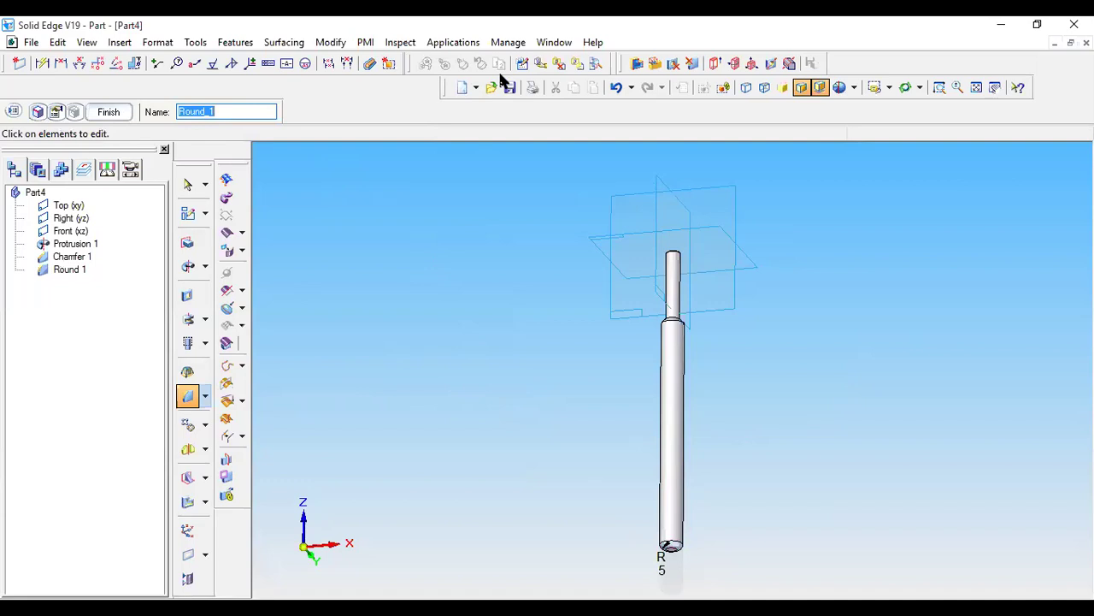
key("alt+Tab")
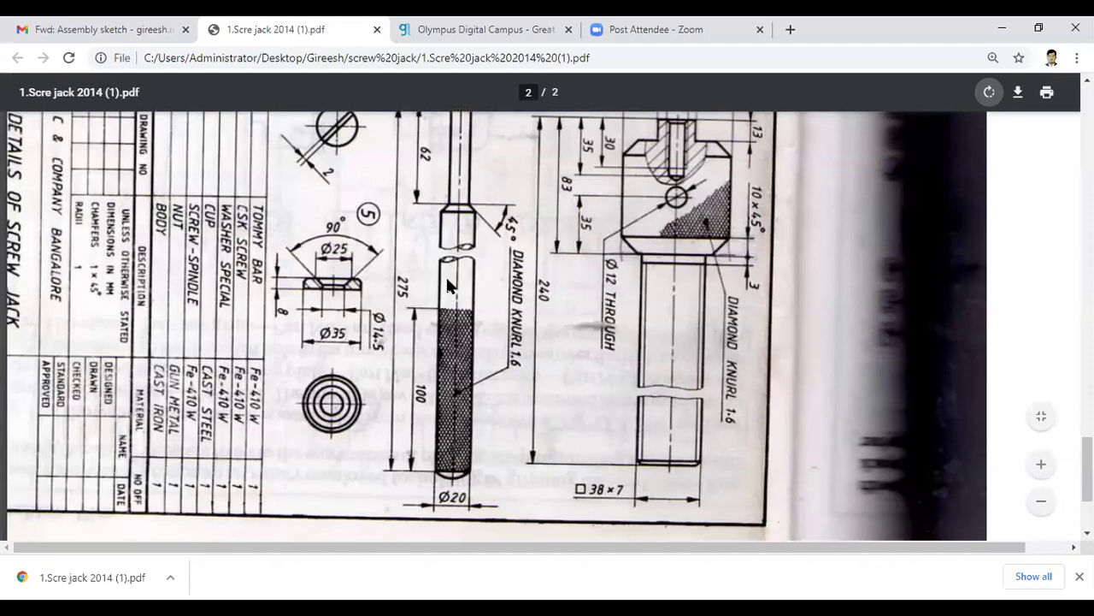
scroll(459, 351, "up", 2)
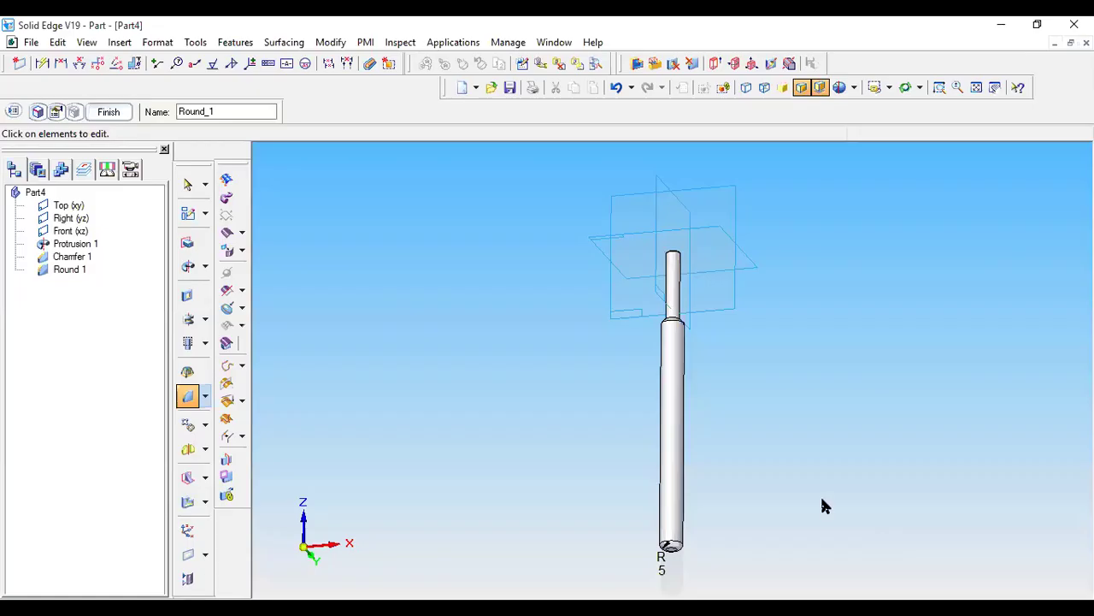
Step: Return the tommy bar to the dimetric view and save it as Part7 in the screw jack folder
left_click(890, 88)
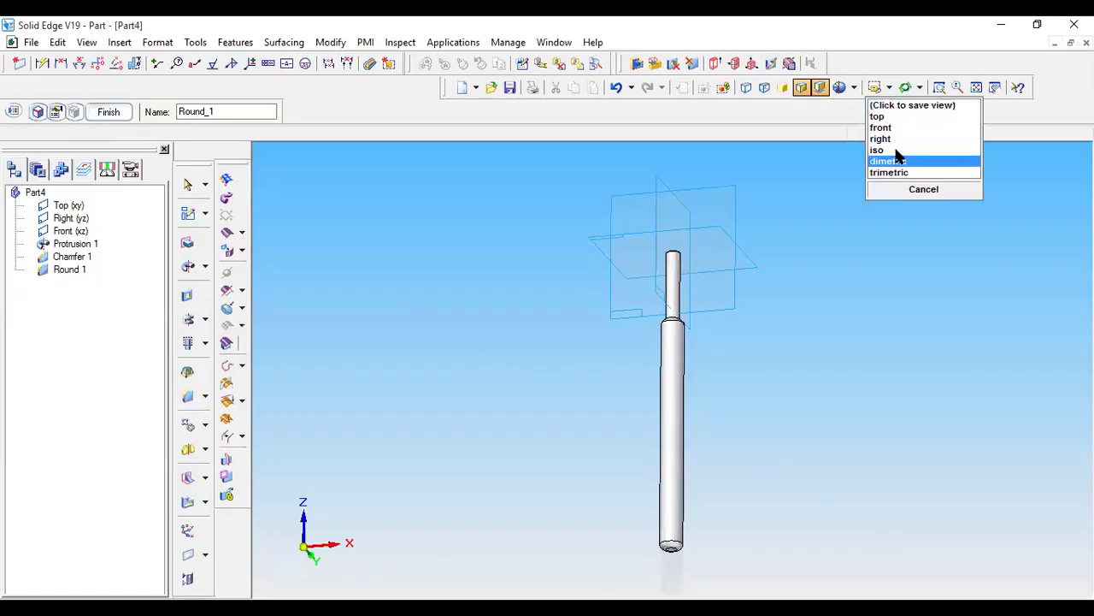
left_click(886, 165)
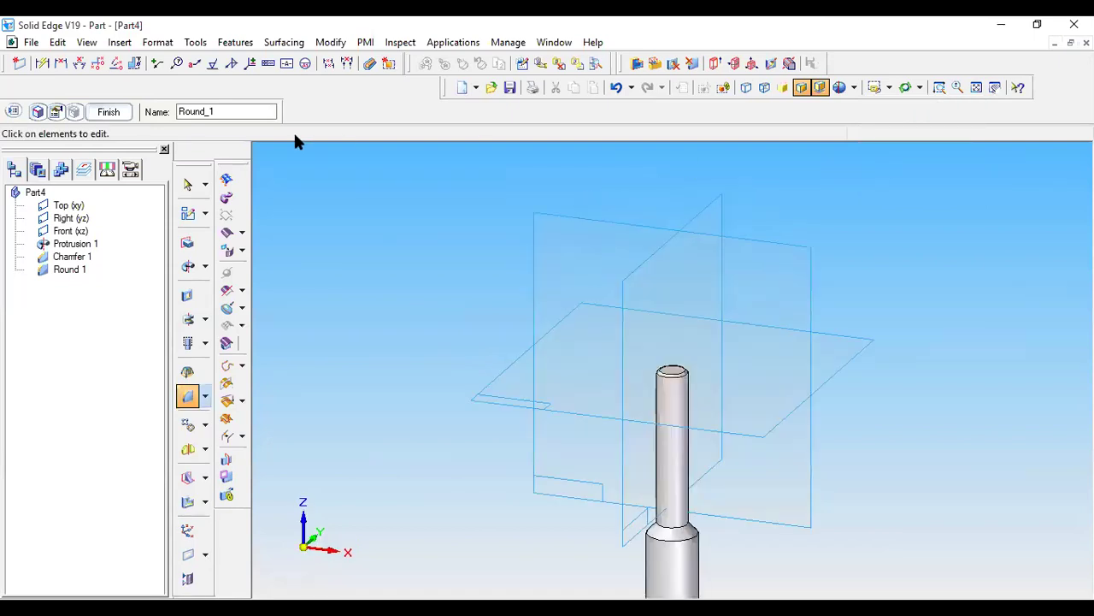
left_click(31, 42)
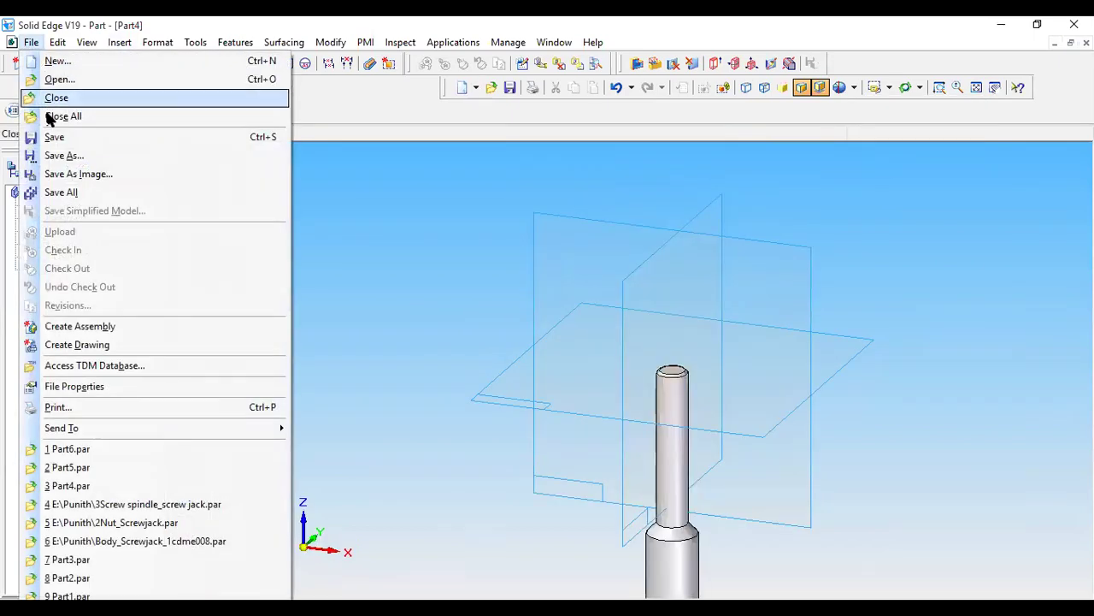
left_click(60, 157)
left_click(457, 378)
key("BackSpace")
type("7")
left_click(714, 378)
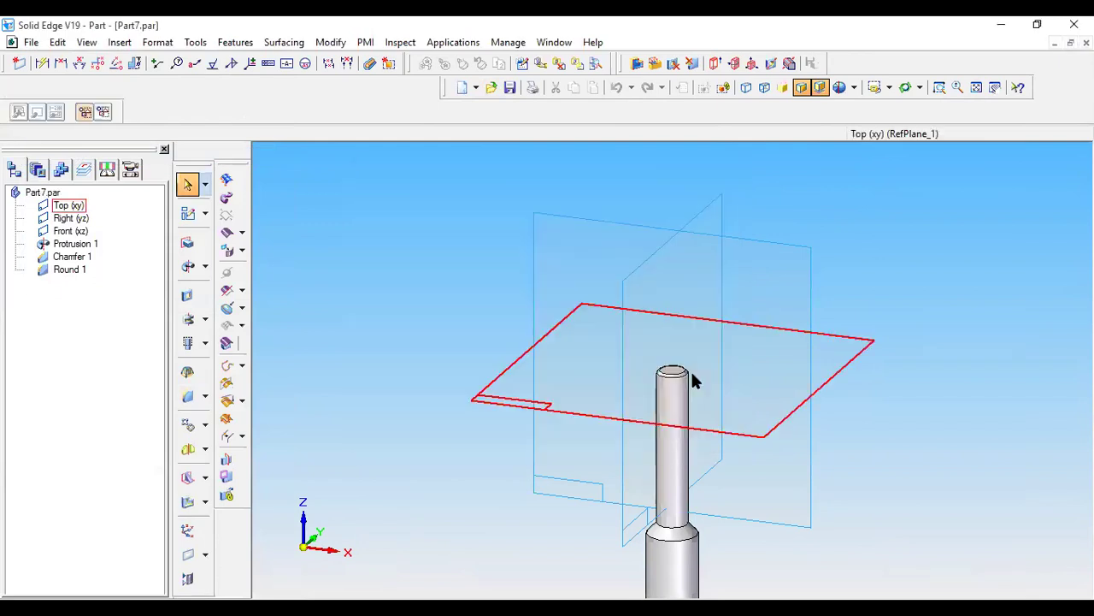
left_click(978, 87)
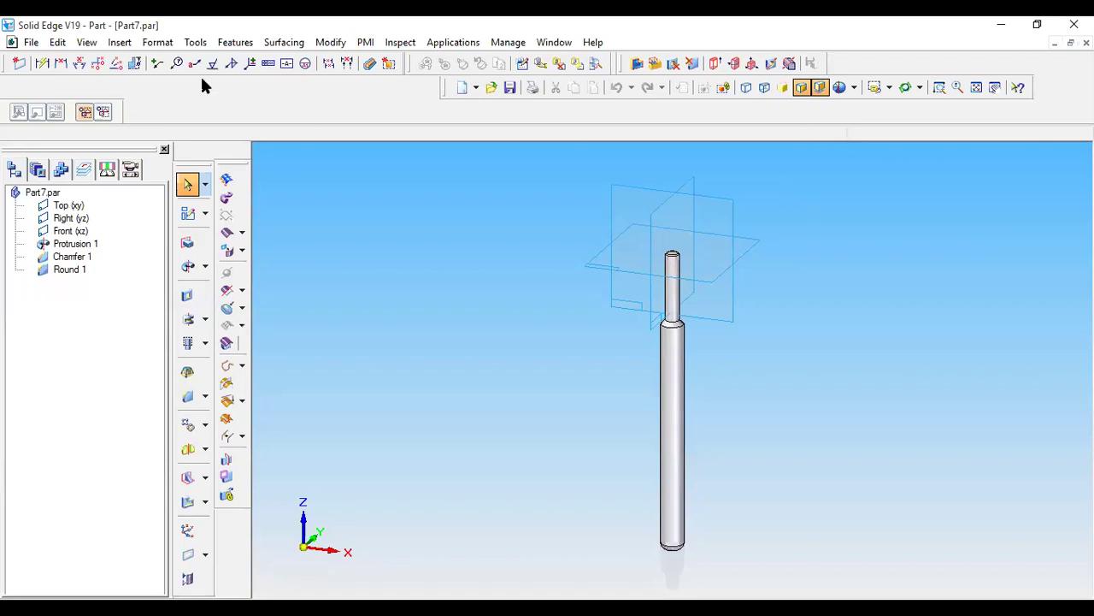
Step: Close Part7 with its changes saved, and close all the other open part files
left_click(1086, 42)
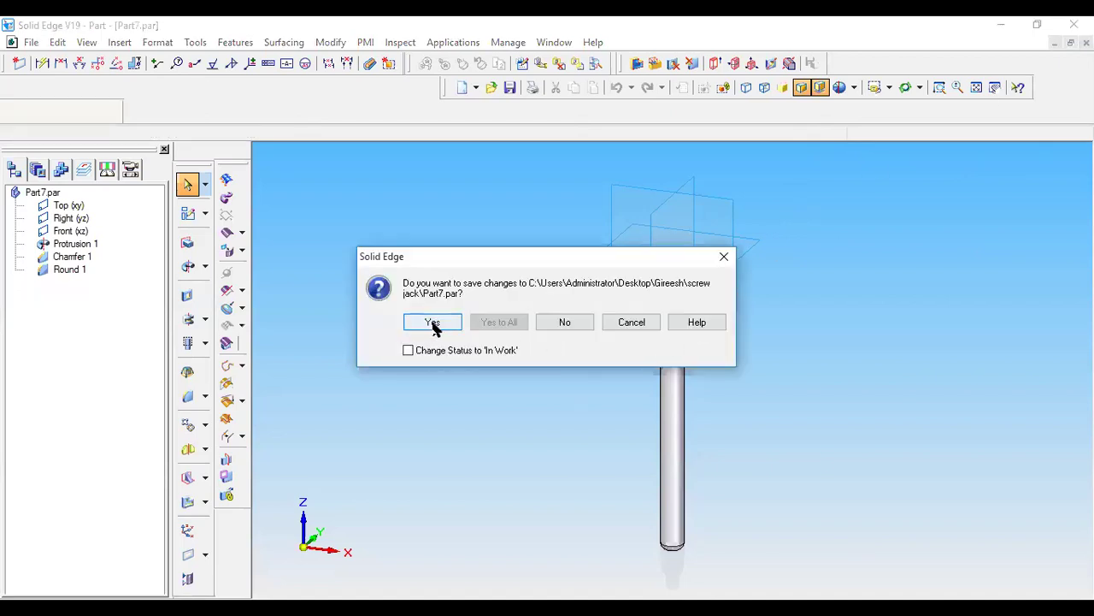
left_click(432, 322)
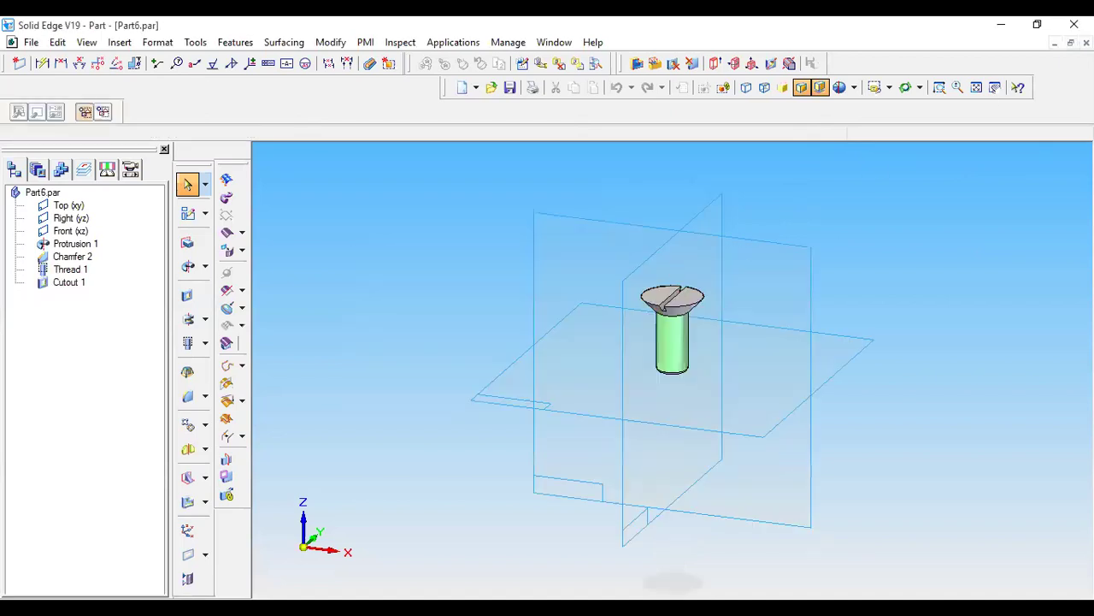
left_click(1086, 42)
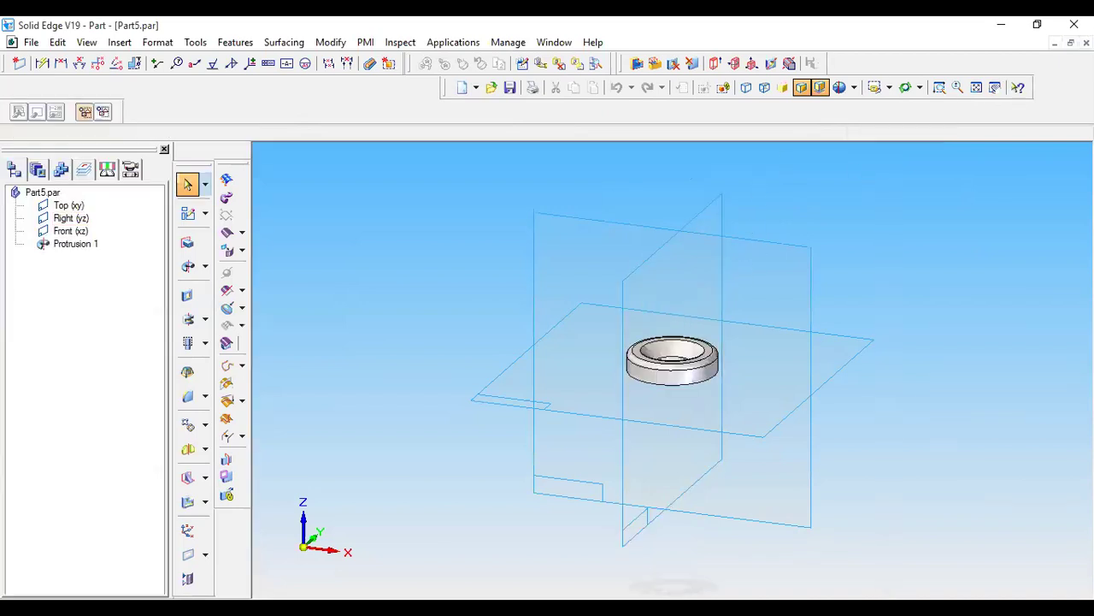
left_click(1086, 42)
left_click(1086, 42)
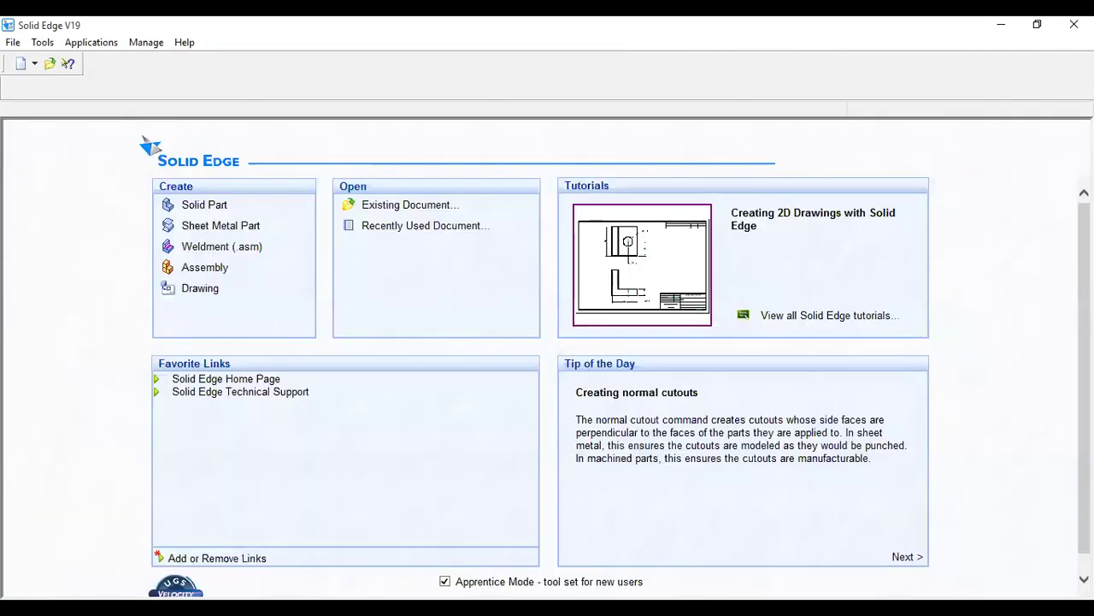
Step: Create a new assembly and browse the parts library to the screw jack folder
left_click(203, 270)
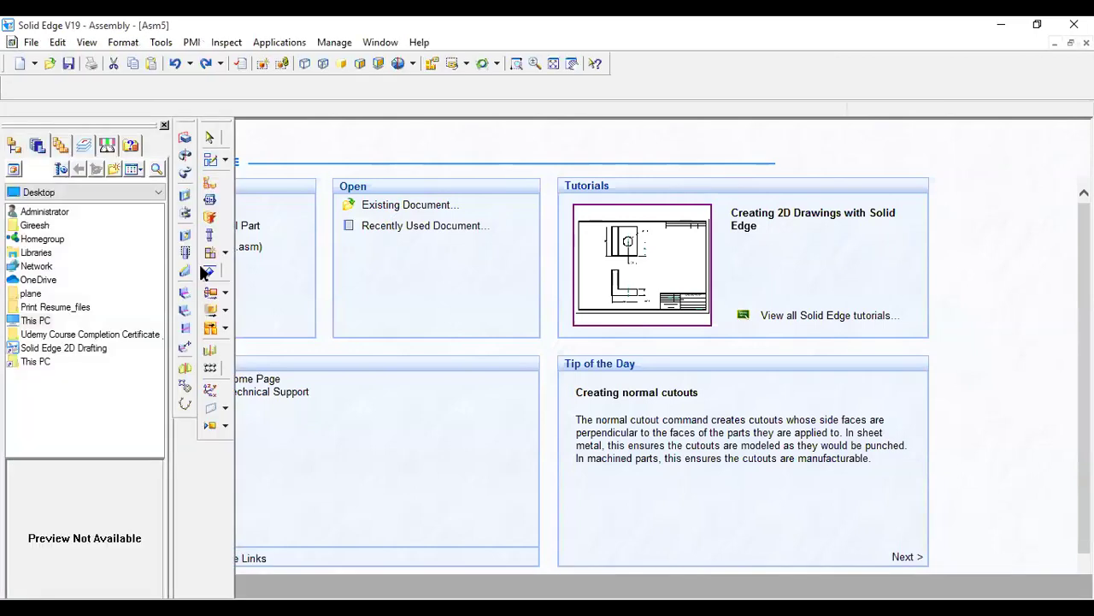
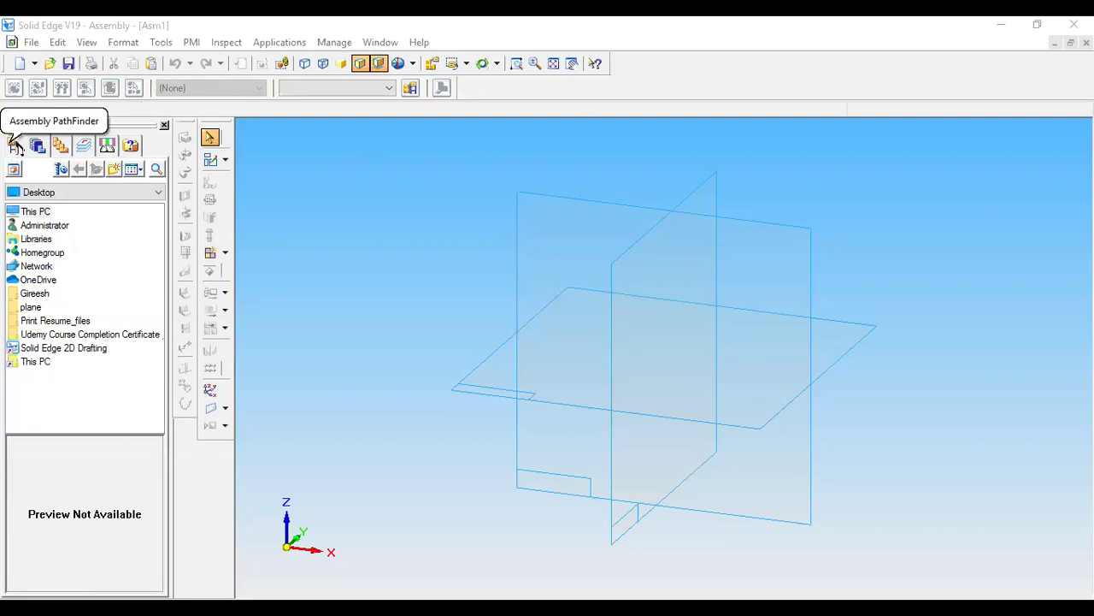
left_click(14, 145)
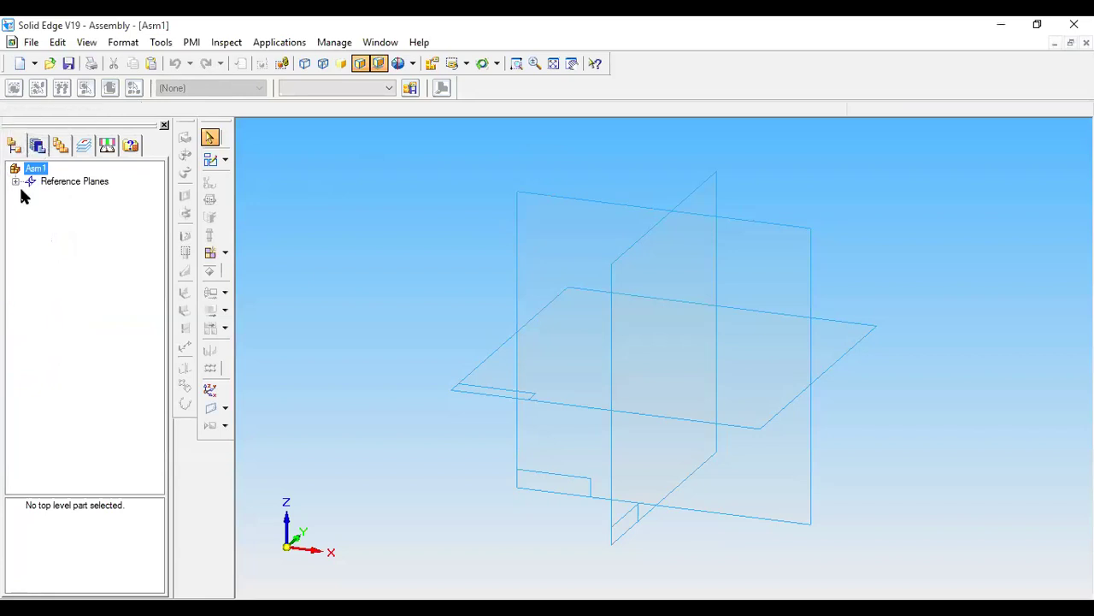
left_click(37, 145)
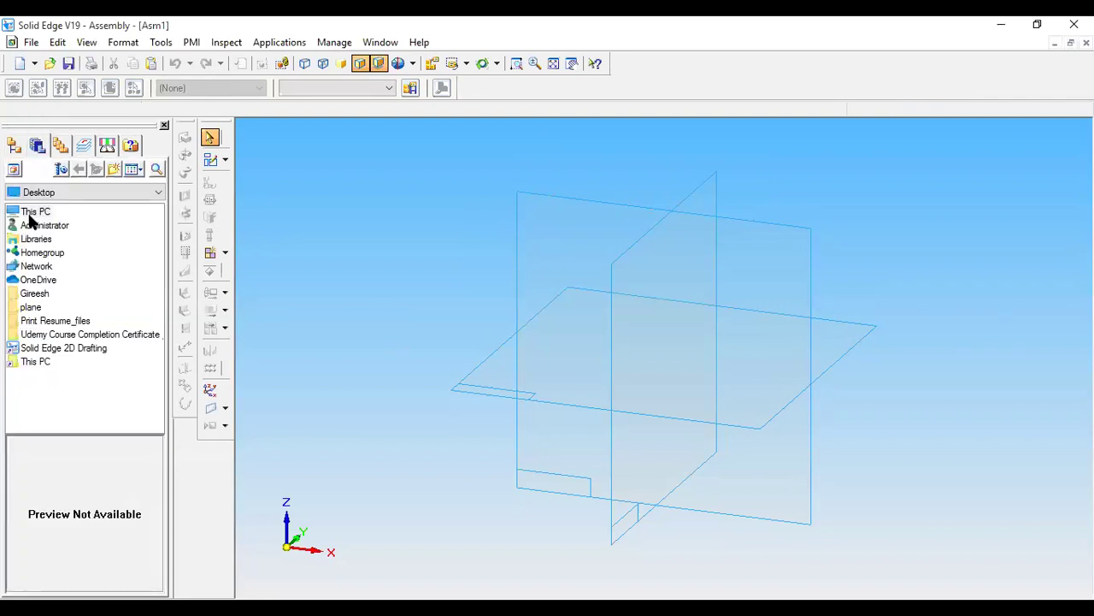
left_click(33, 196)
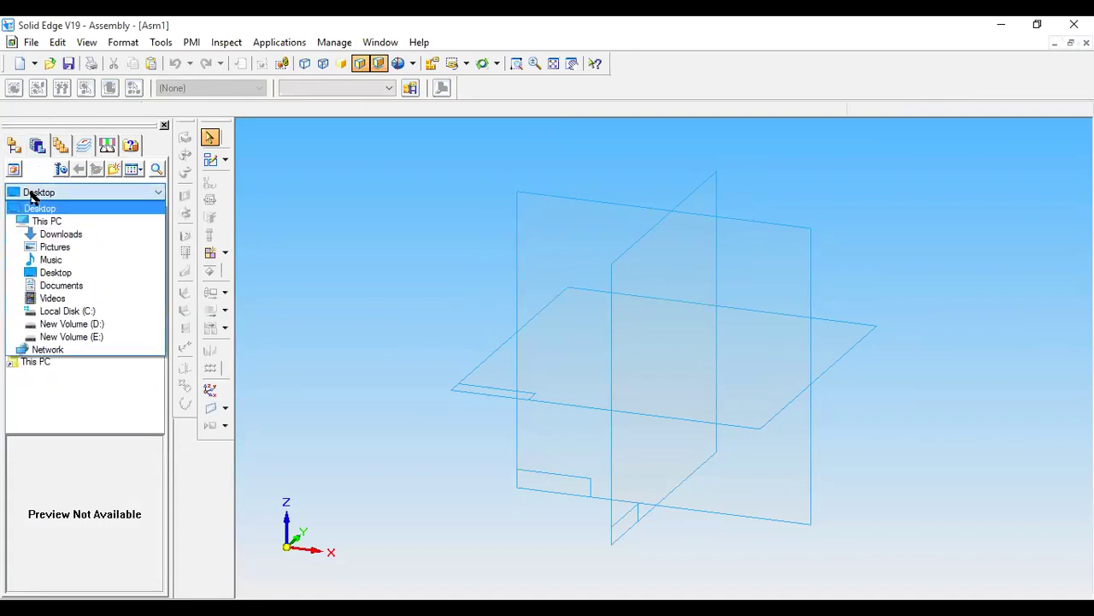
left_click(55, 212)
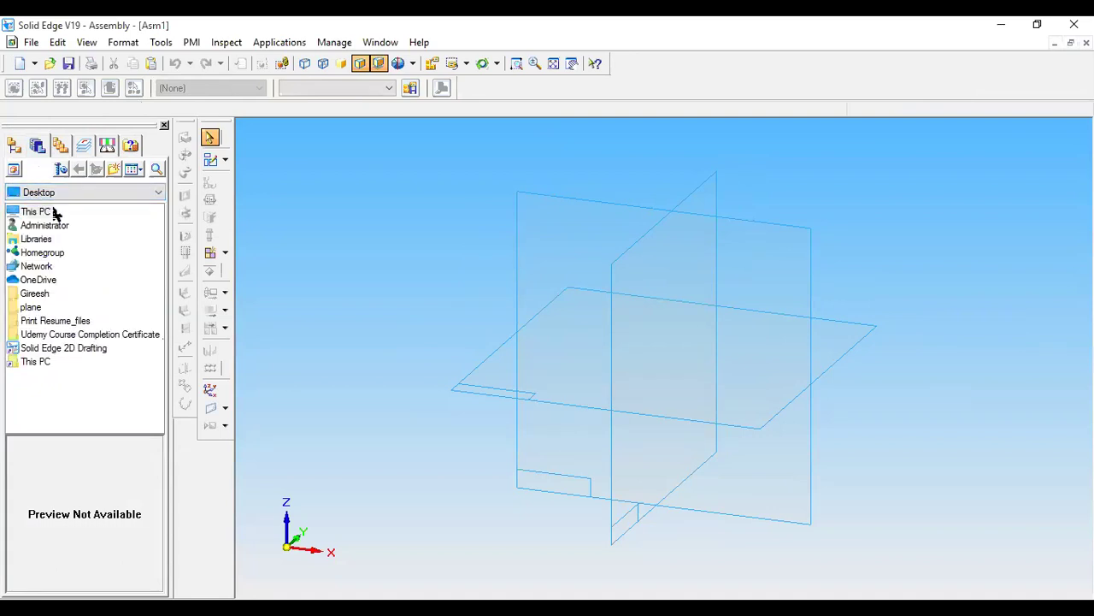
double_click(36, 294)
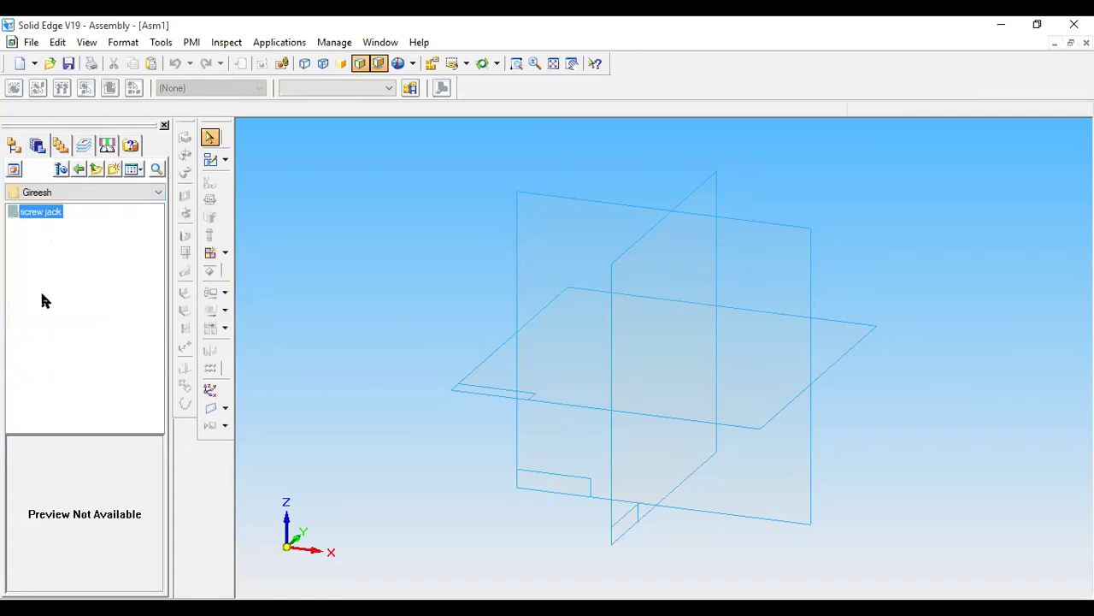
double_click(48, 215)
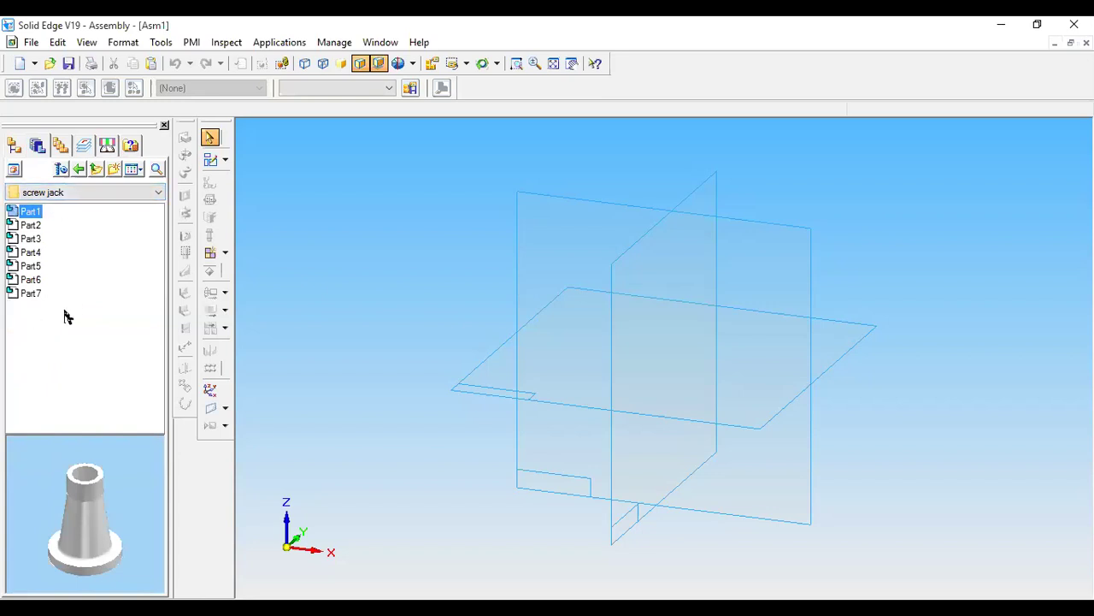
Step: Preview Part2 through Part7 one after another in the parts library
left_click(31, 226)
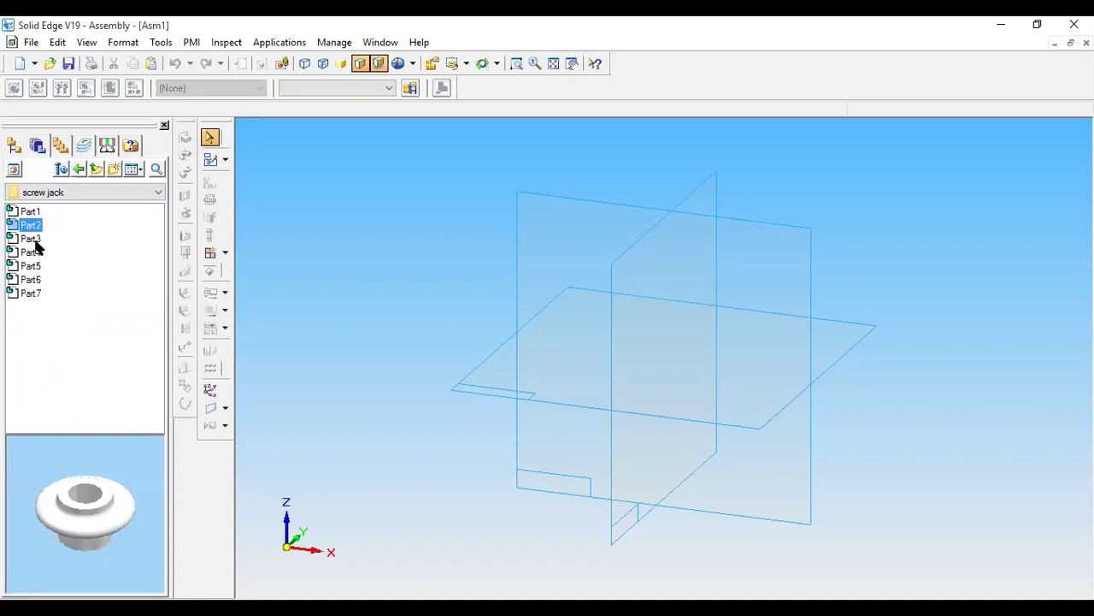
left_click(32, 240)
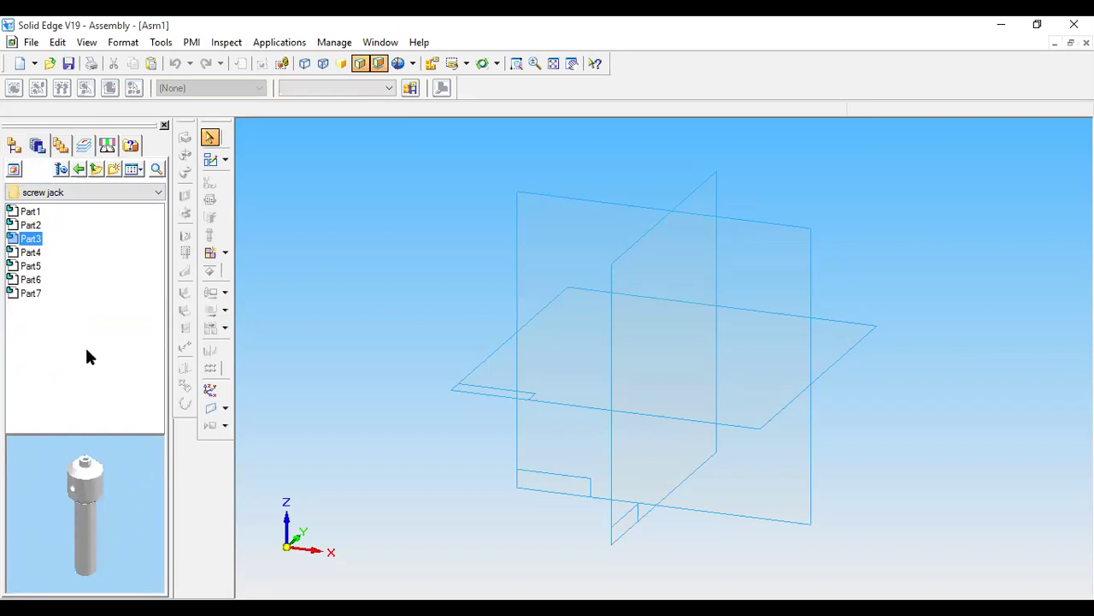
left_click(30, 253)
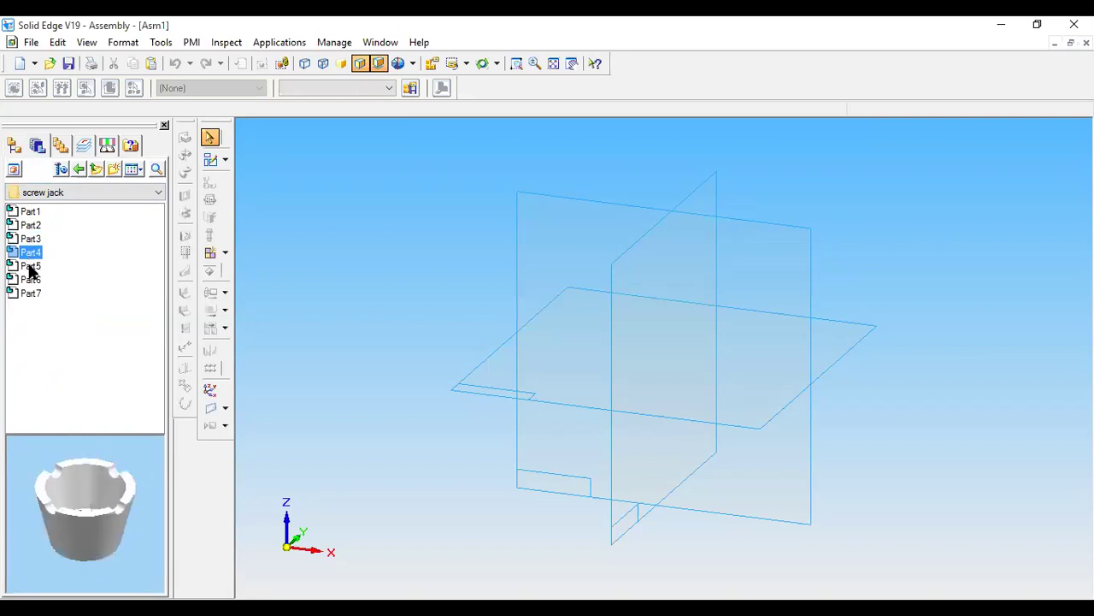
left_click(31, 268)
left_click(30, 281)
left_click(31, 294)
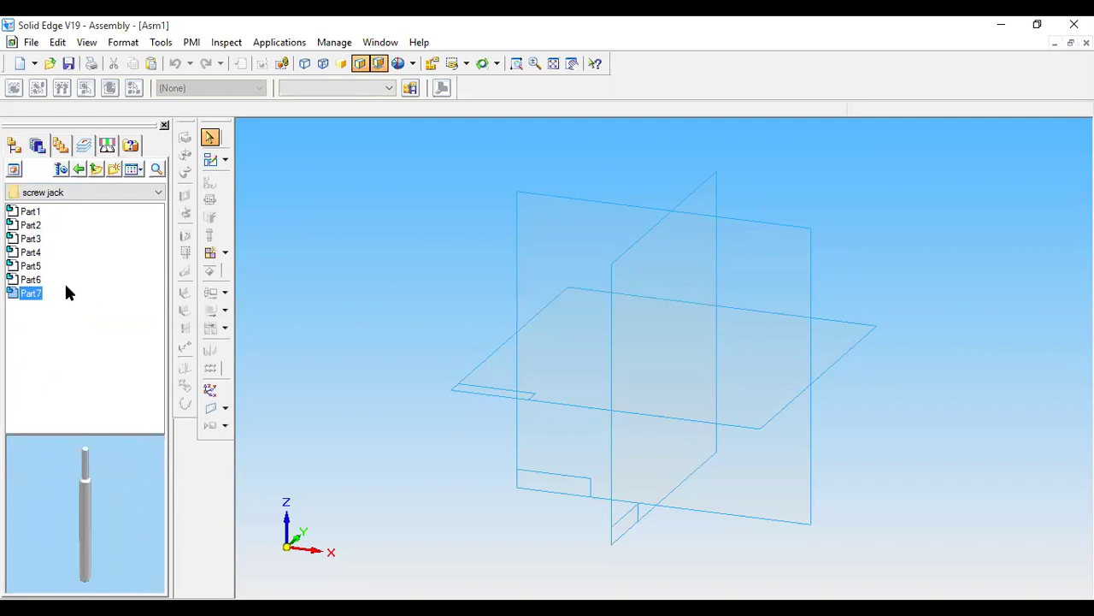
Step: Place Part1, the screw jack body, as the first component of the assembly
left_click(31, 214)
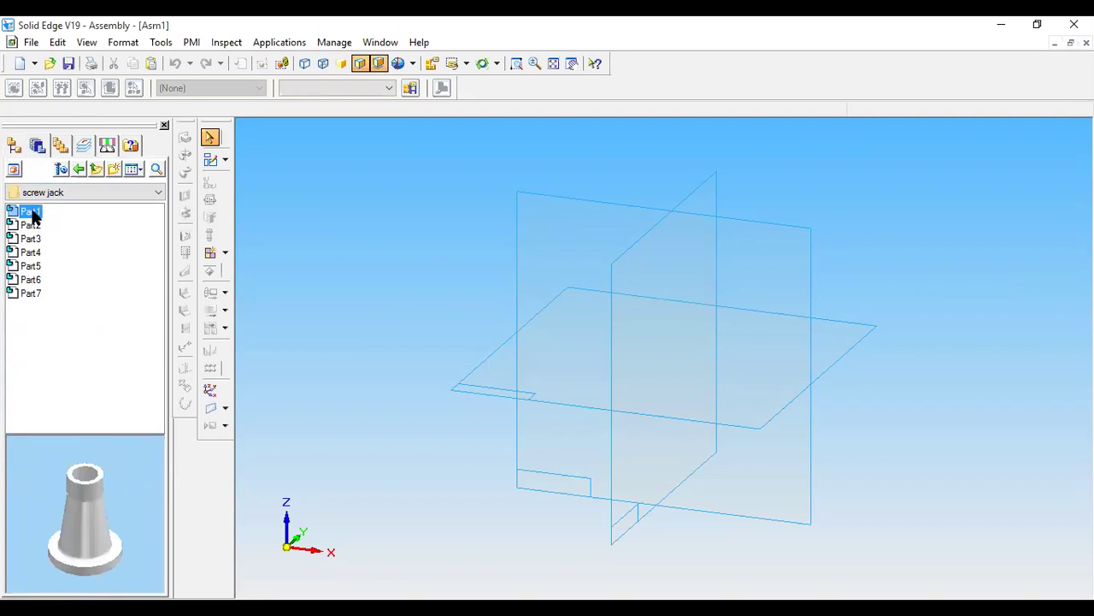
left_click_drag(31, 214, 623, 294)
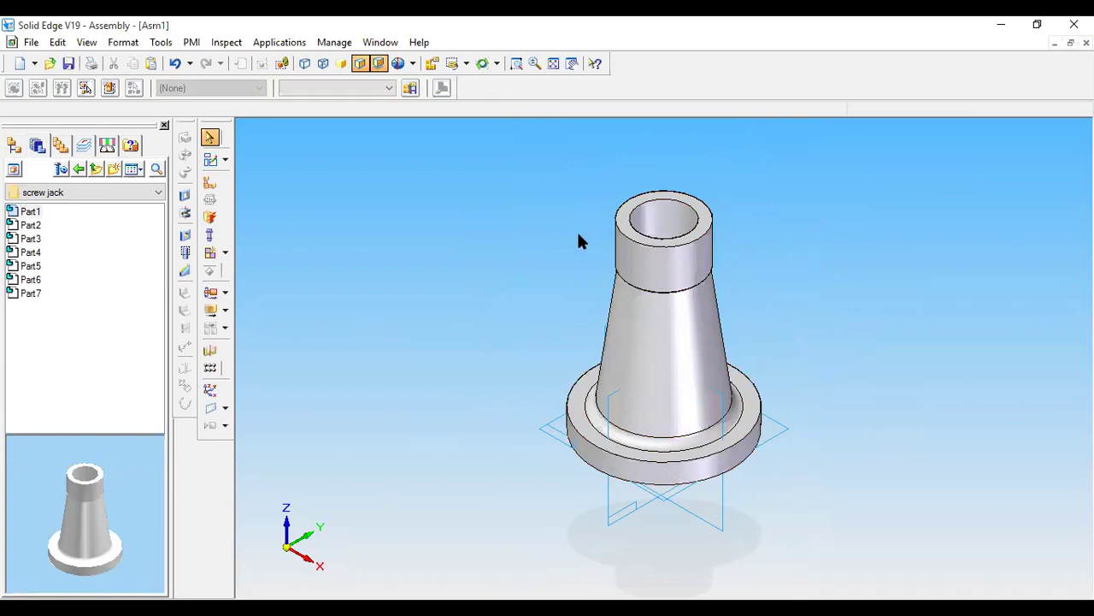
Step: Pick Part2, the flanged nut, from the parts library for placement in the assembly
left_click(29, 225)
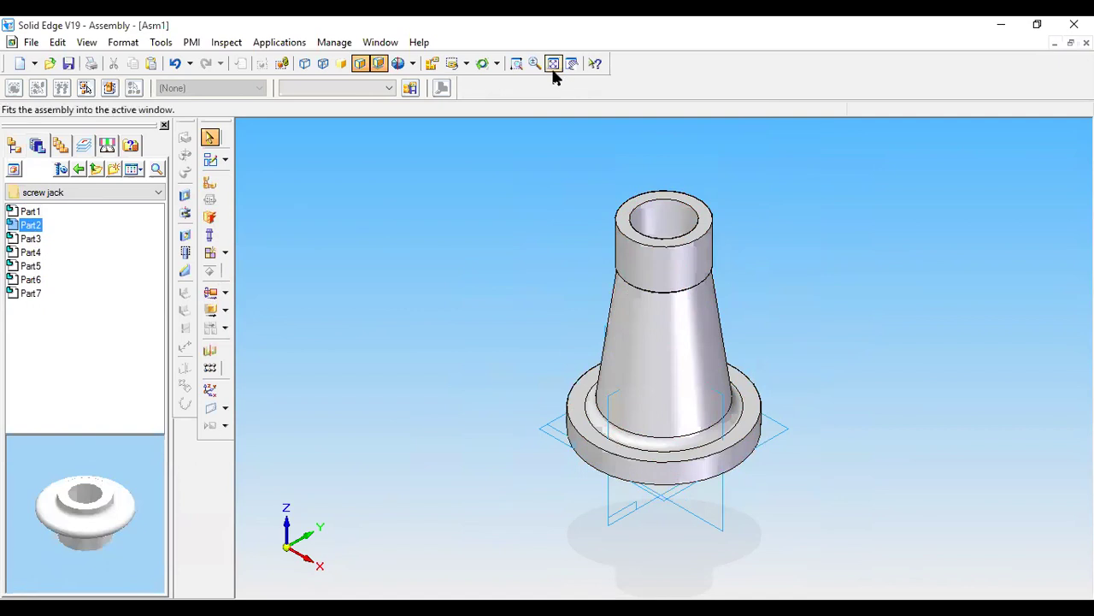
left_click(32, 225)
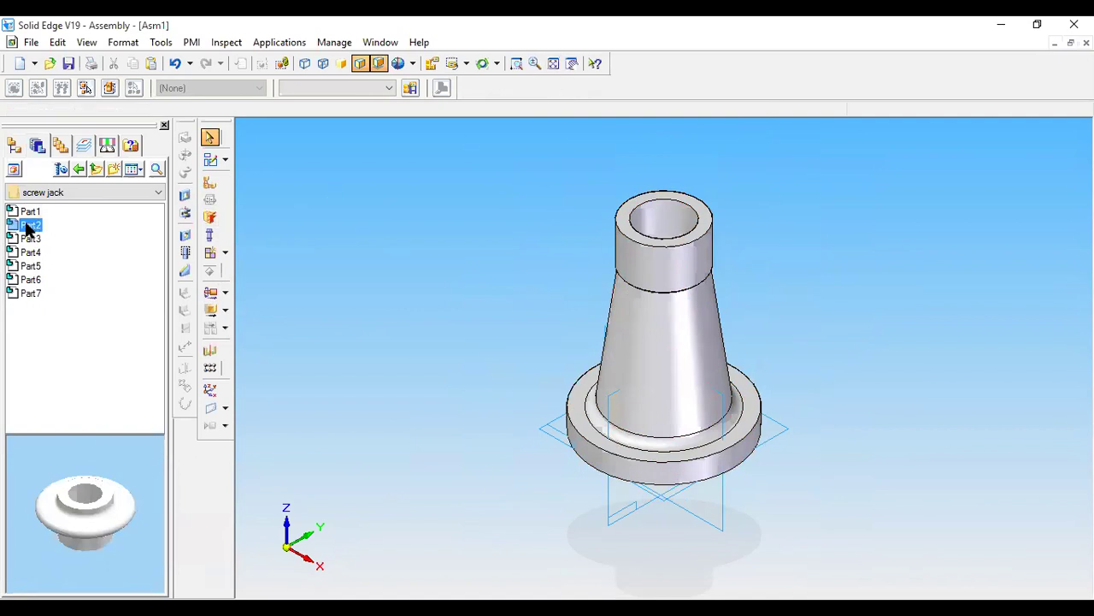
Step: Place Part2 from the screw jack folder into the assembly, above the base body
left_click_drag(26, 230, 240, 208)
left_click_drag(240, 205, 583, 142)
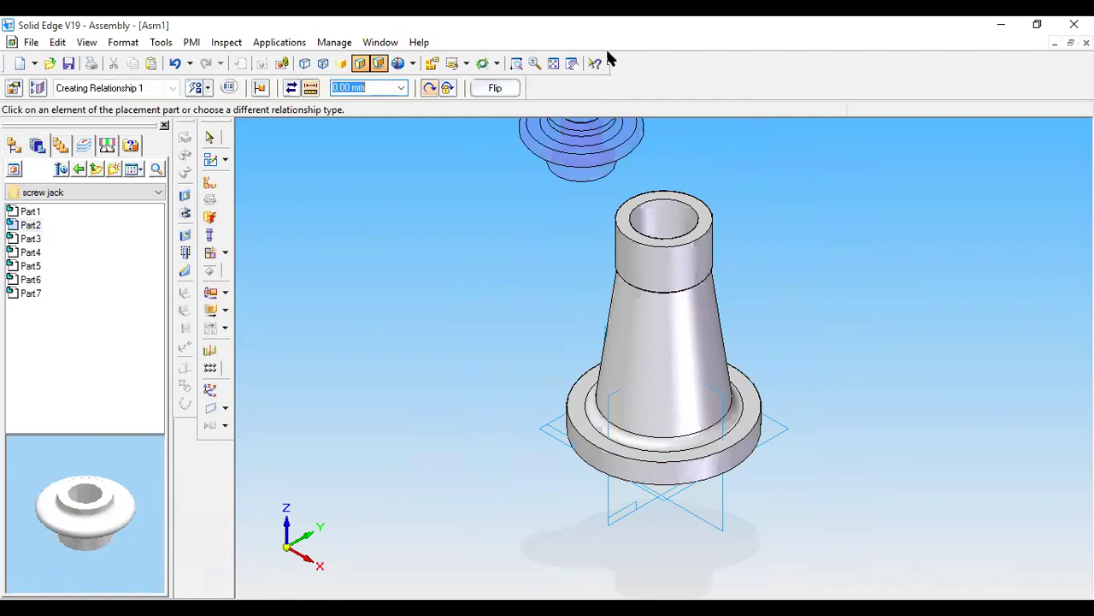
left_click(552, 65)
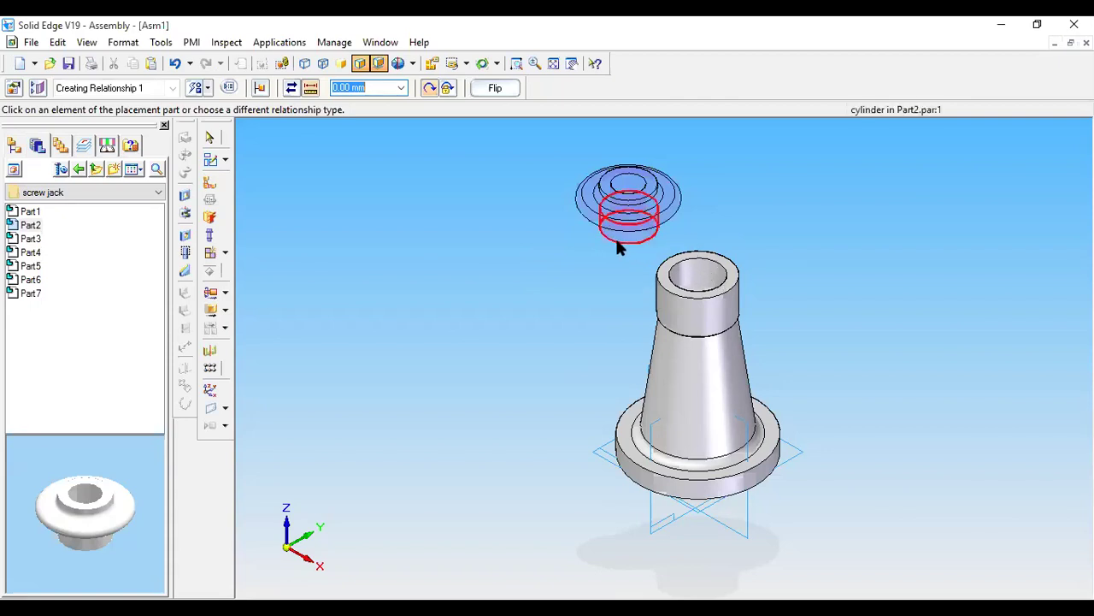
Step: Try an Axial Align between Part2's lower cylinder and the base's upper cylinder in front view, and undo it
left_click(211, 184)
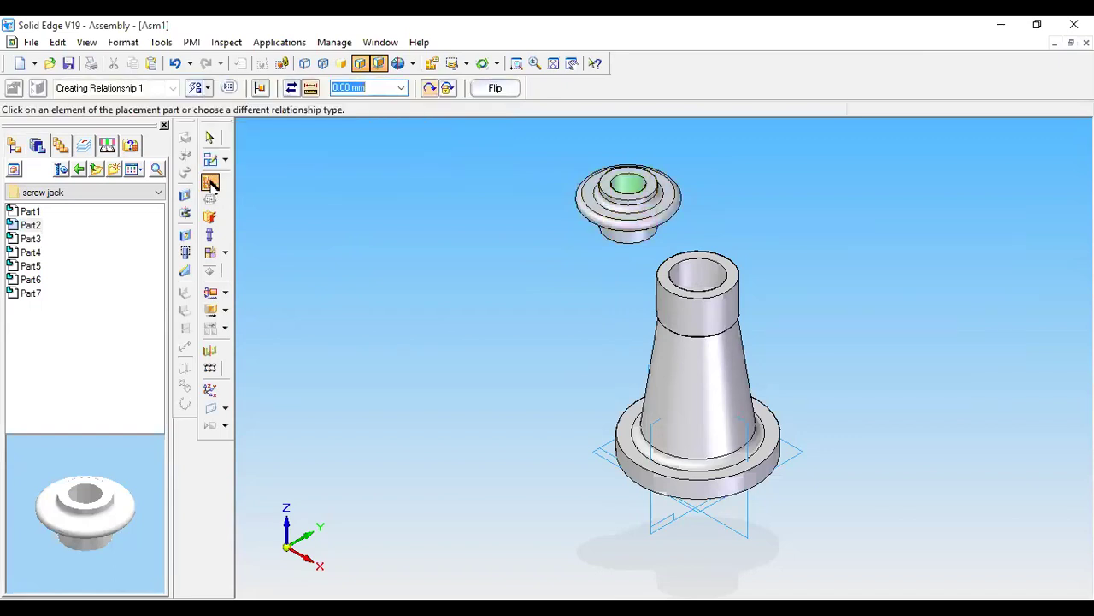
left_click(211, 91)
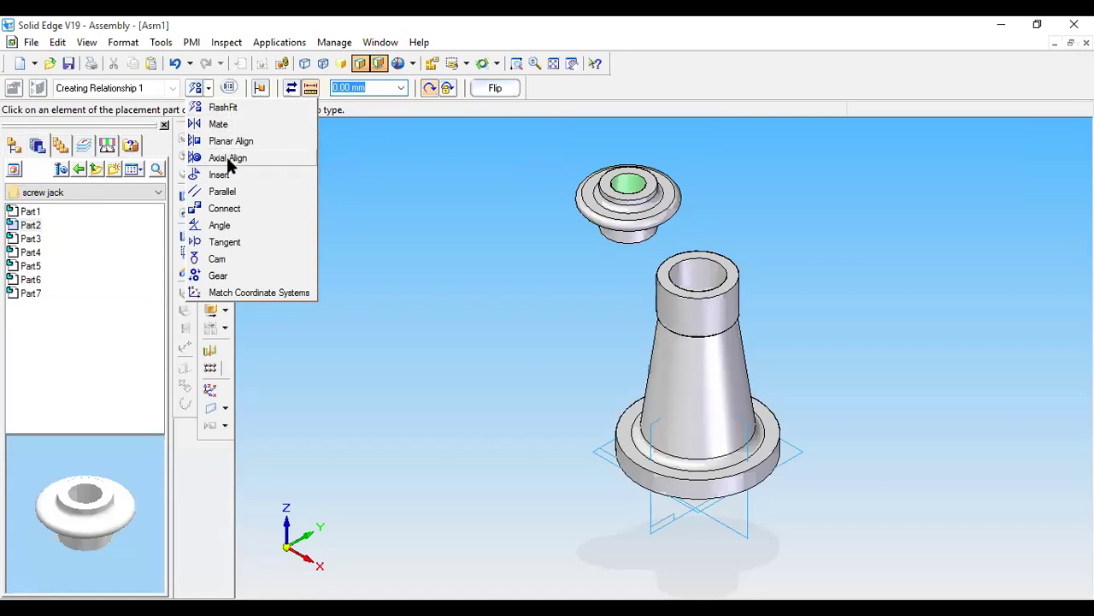
left_click(411, 62)
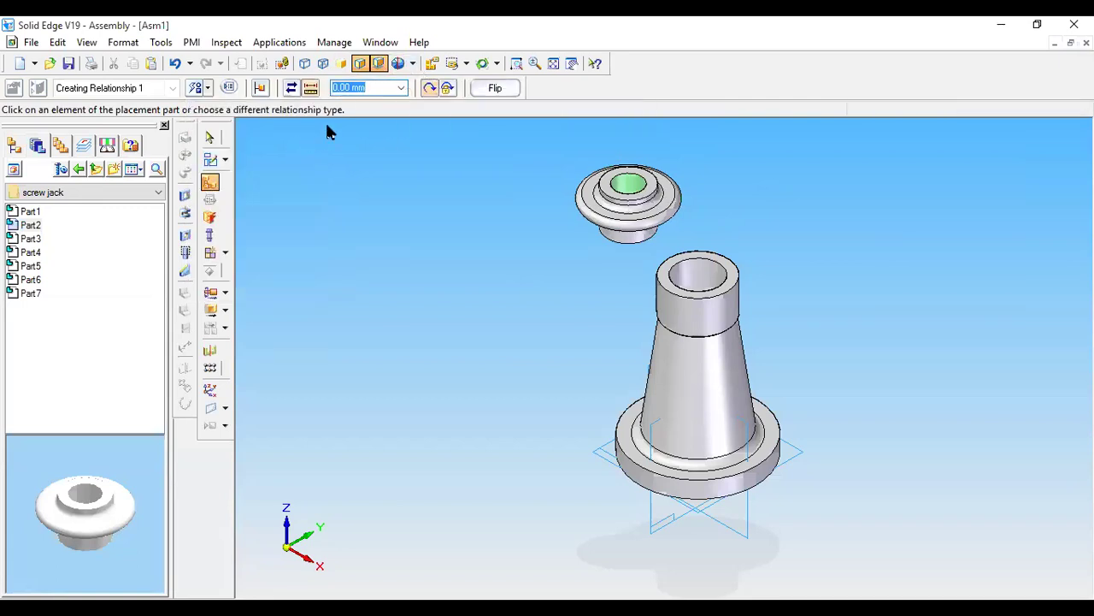
left_click(466, 64)
left_click(458, 103)
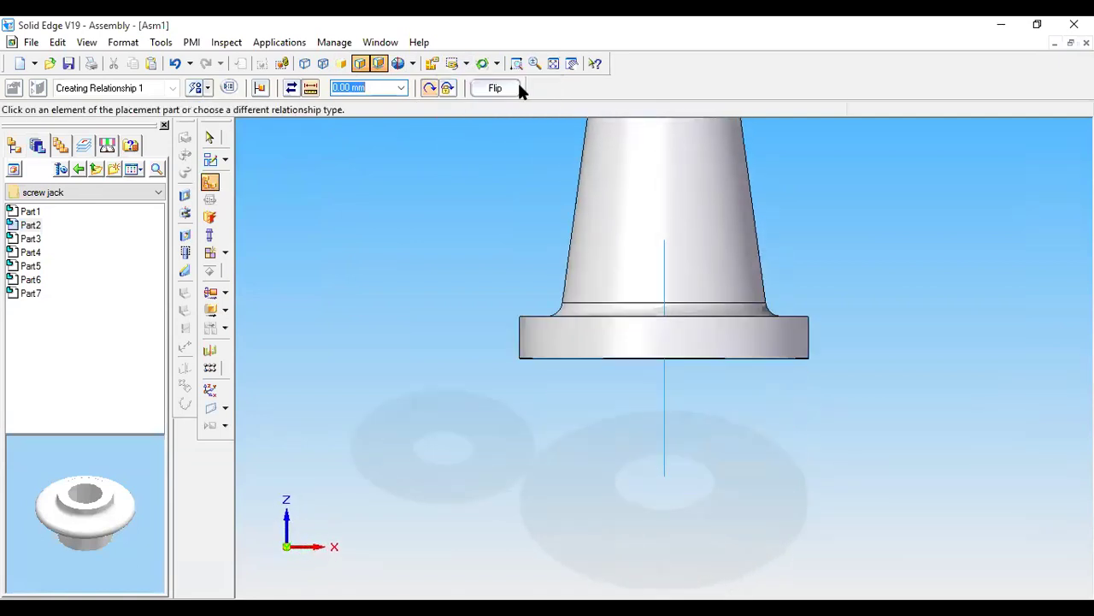
left_click(553, 64)
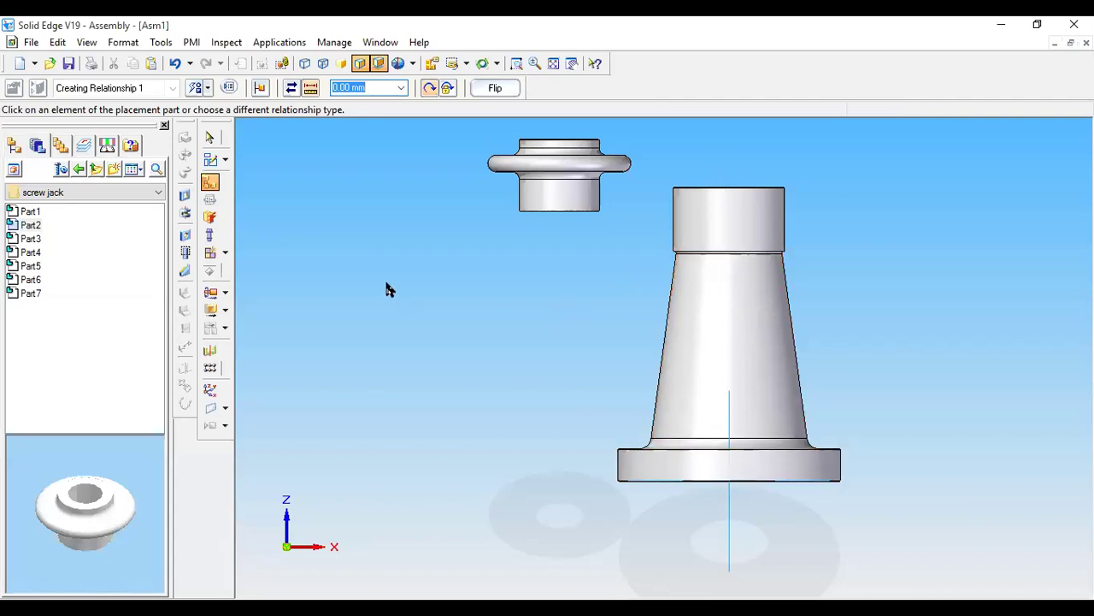
left_click(208, 89)
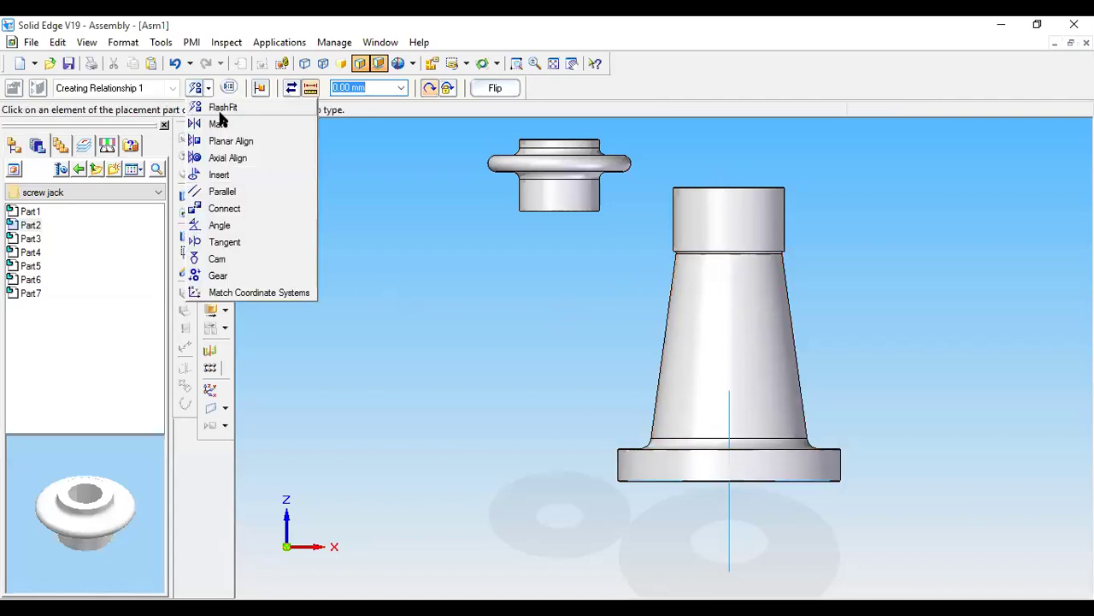
left_click(227, 158)
left_click(555, 197)
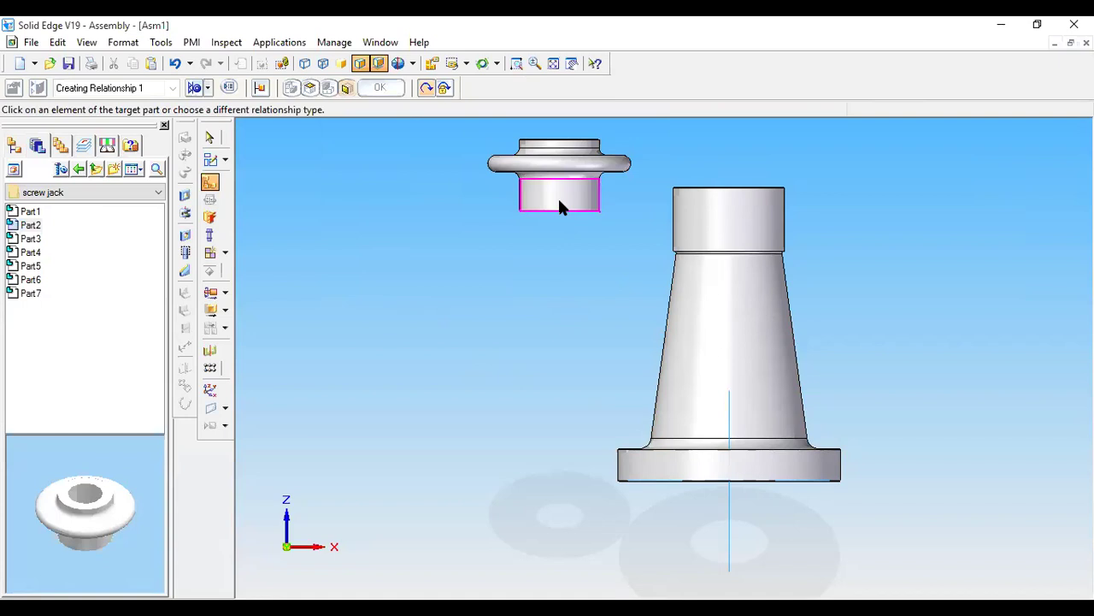
left_click(725, 213)
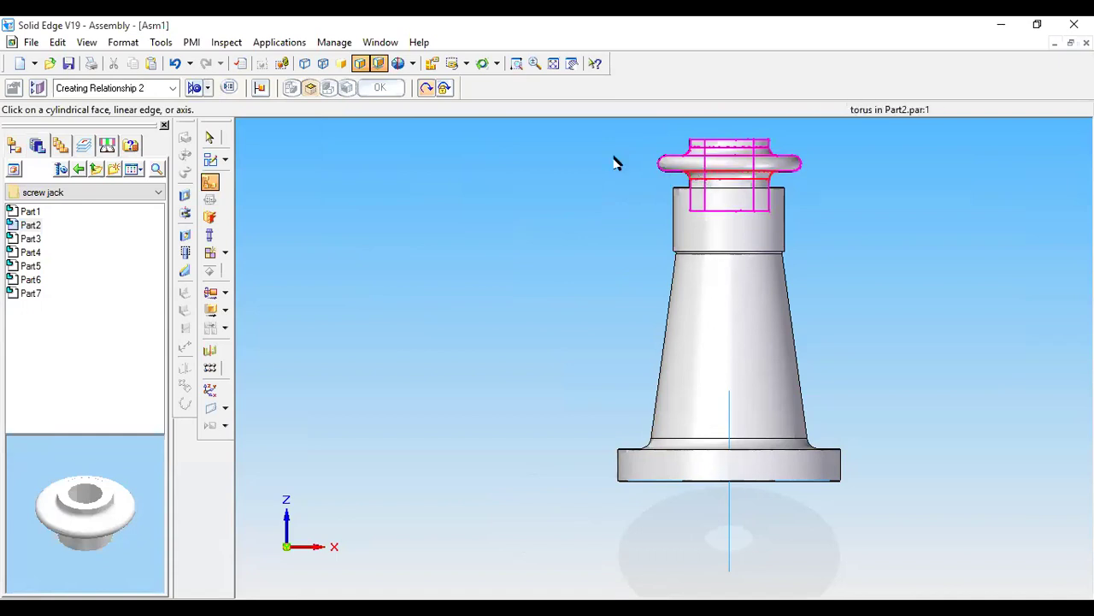
left_click(175, 63)
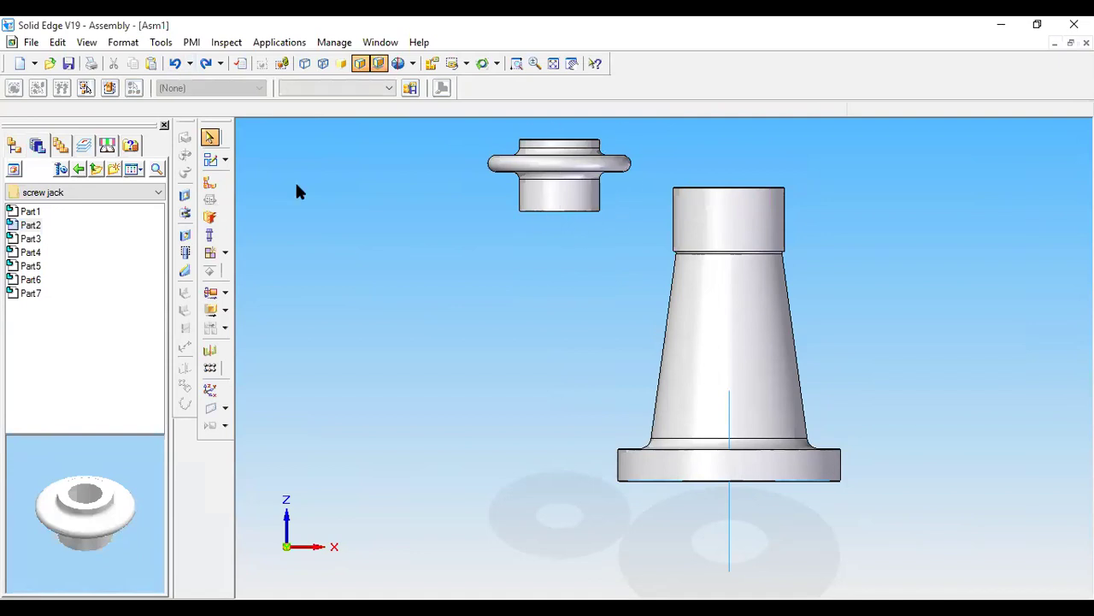
Step: Start Move Part with the default analysis options and move Part2 freely away from the base
left_click(212, 313)
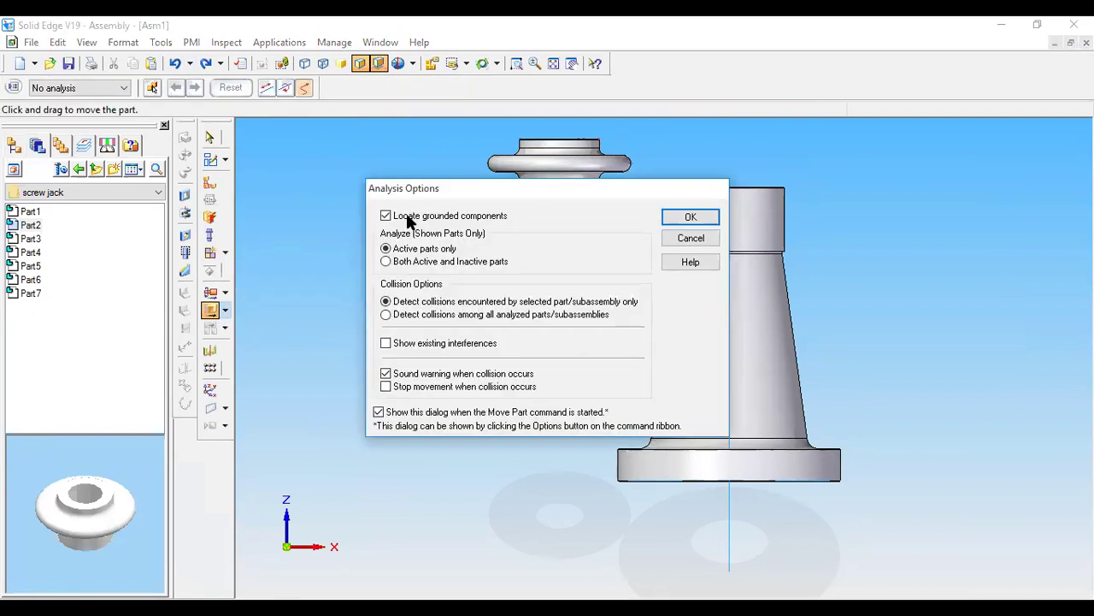
left_click(697, 216)
left_click(560, 167)
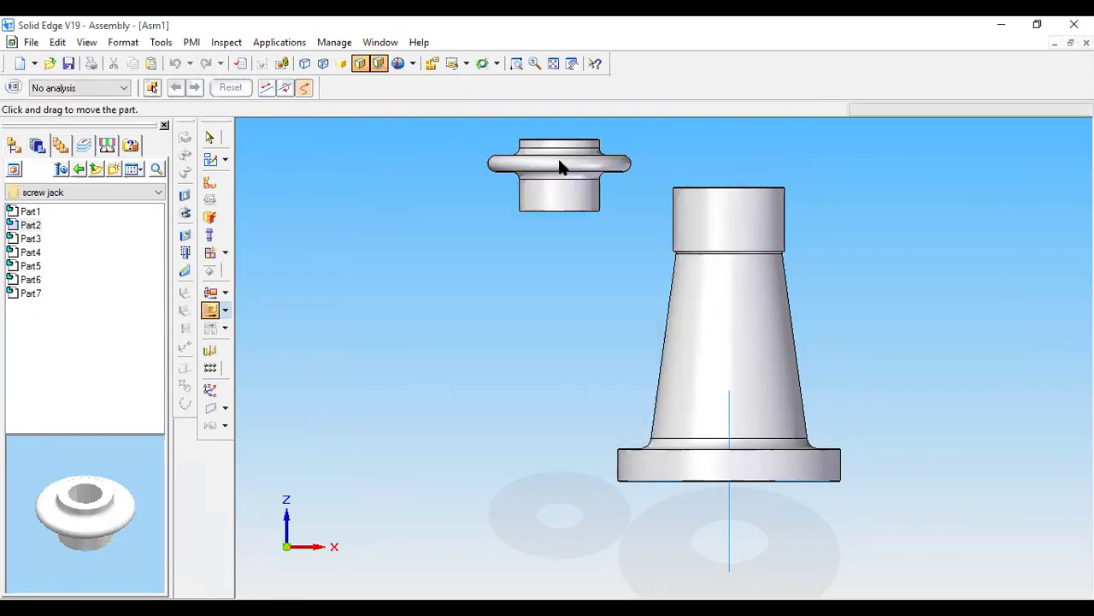
left_click_drag(564, 168, 419, 253)
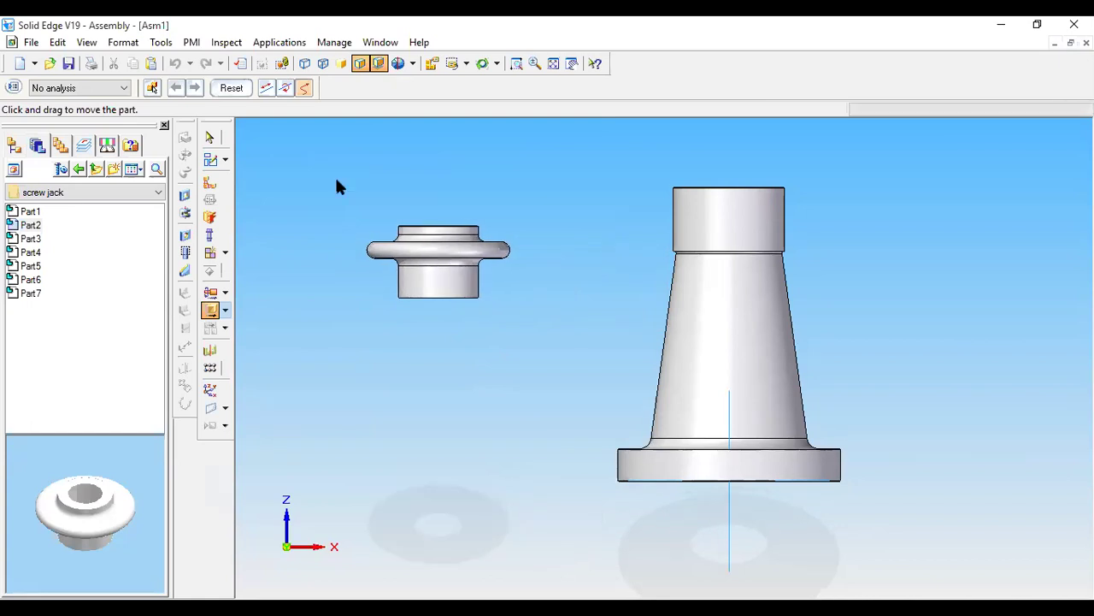
Step: Rotate Part2 about an axis using the rotation mode of Move Part
left_click(286, 87)
left_click_drag(459, 295, 379, 333)
middle_click_drag(378, 332, 525, 303)
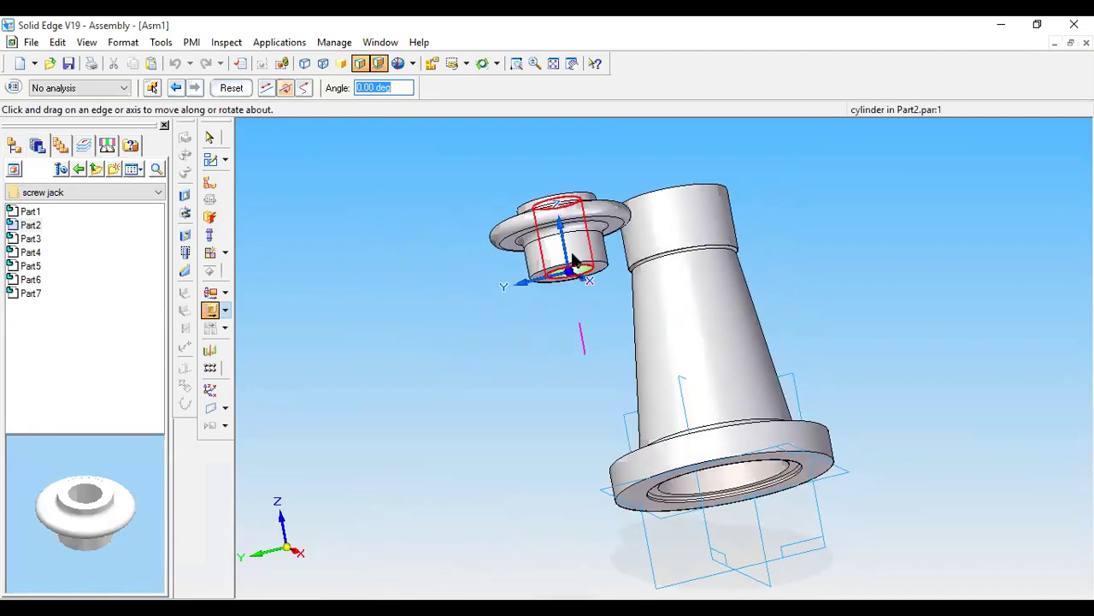
middle_click_drag(588, 257, 494, 256)
left_click_drag(518, 264, 449, 254)
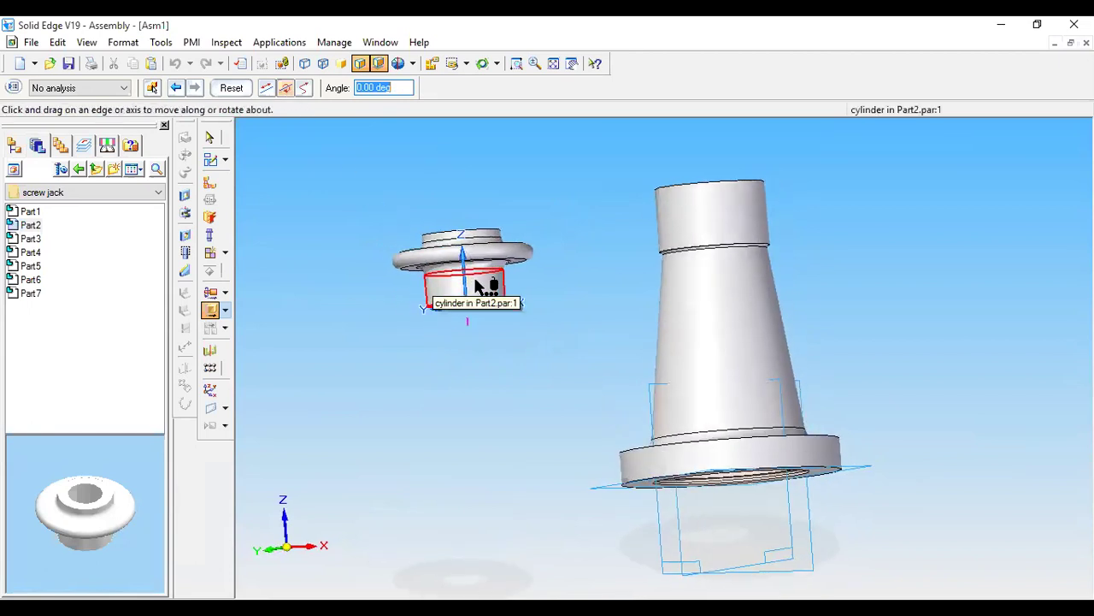
Step: Slide Part2 linearly along a single axis, reset its position and leave the Move Part command
left_click(267, 87)
left_click_drag(460, 282, 432, 323)
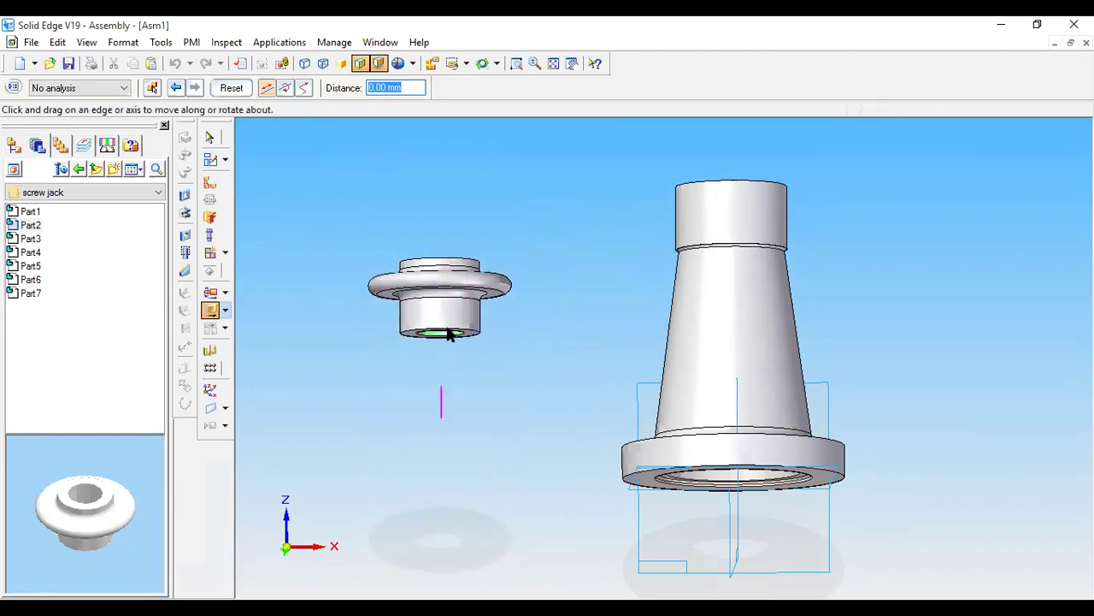
mouse_move(478, 334)
left_mouse_down()
mouse_move(444, 308)
mouse_move(525, 259)
mouse_move(471, 325)
left_mouse_up()
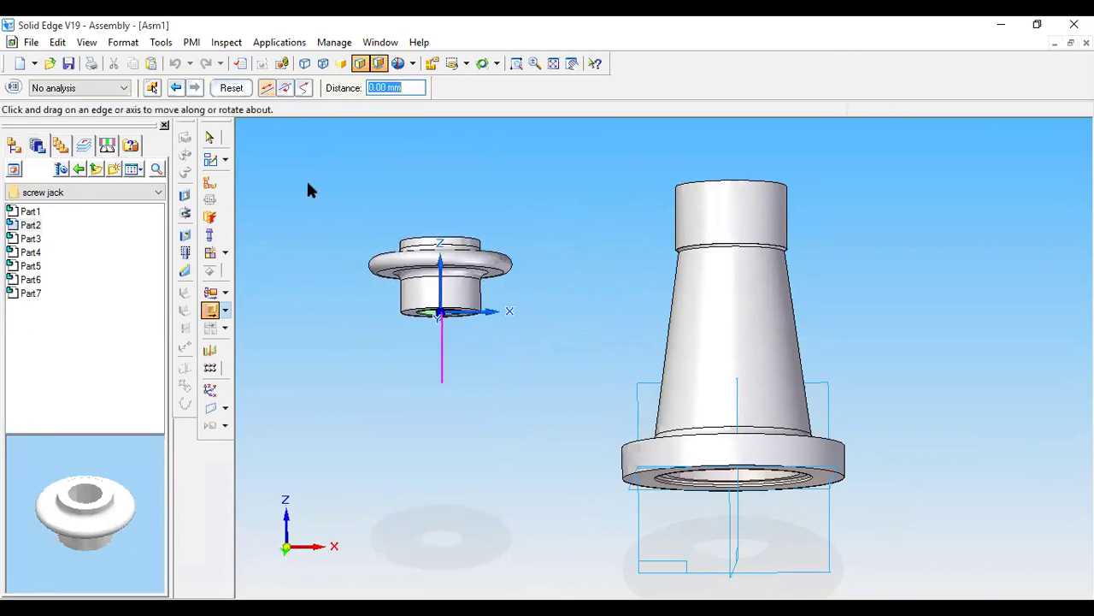
left_click(230, 88)
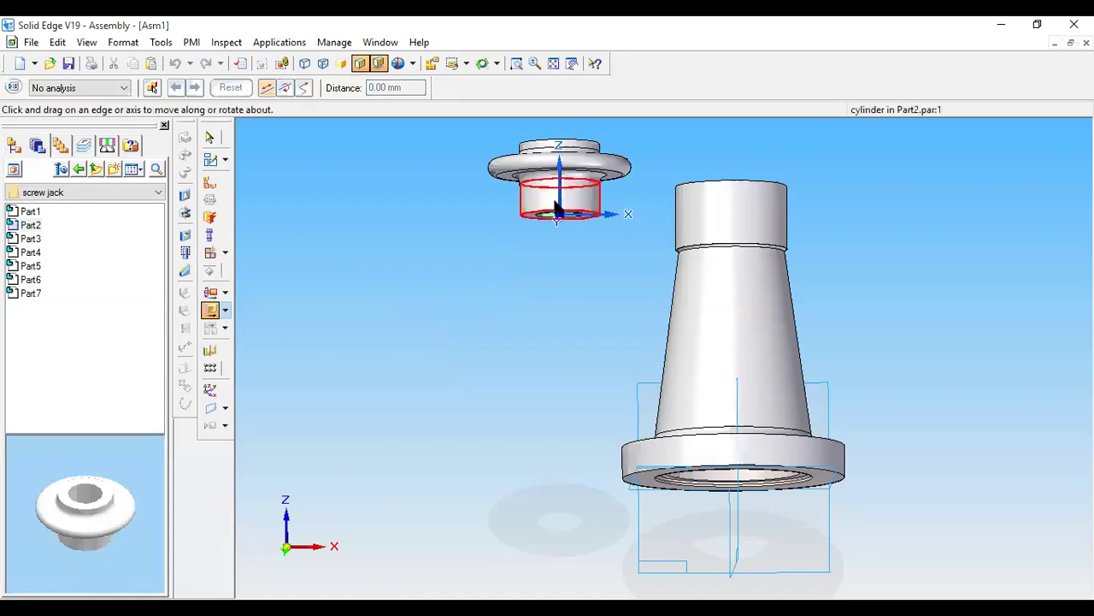
left_click(210, 138)
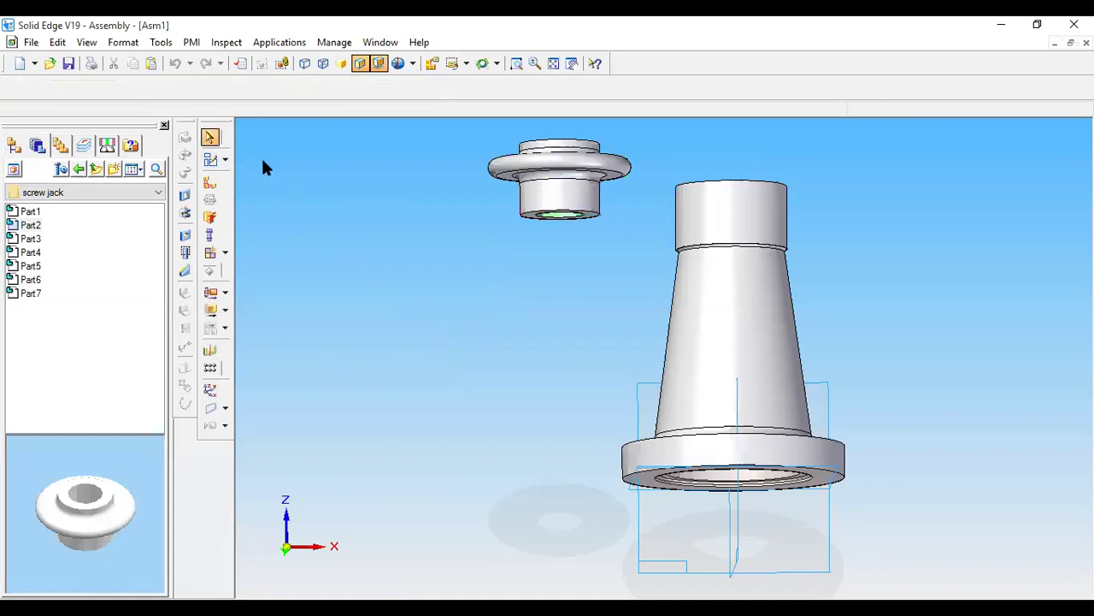
Step: Restart Move Part with the default analysis options, slide Part2 along the Y axis and reset its position
left_click(210, 235)
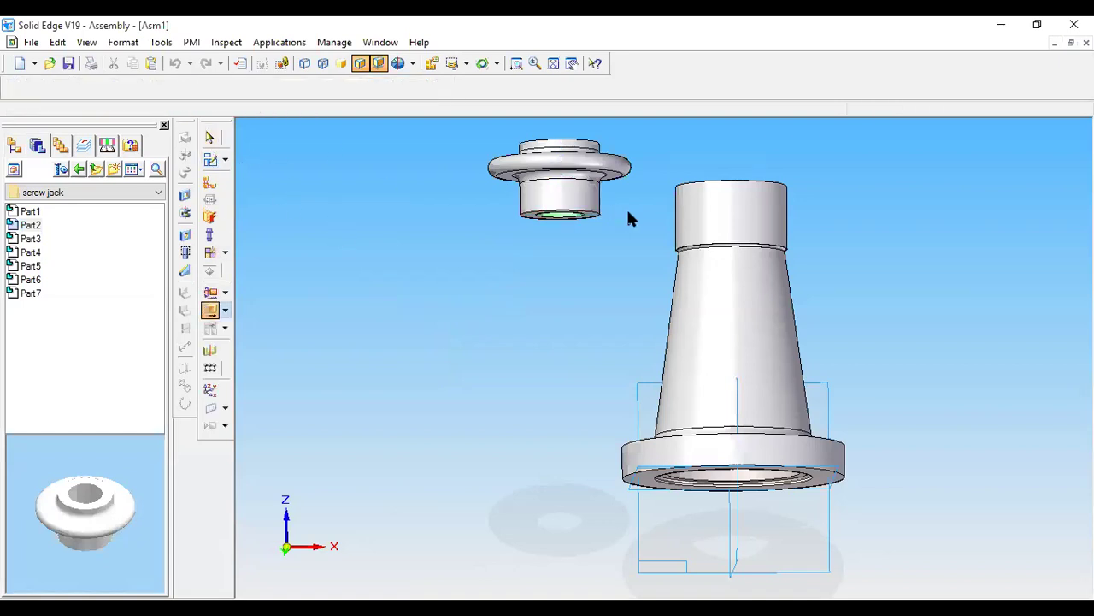
left_click(696, 213)
left_click_drag(554, 281, 607, 227)
mouse_move(594, 252)
middle_mouse_down()
mouse_move(618, 225)
mouse_move(581, 244)
middle_mouse_up()
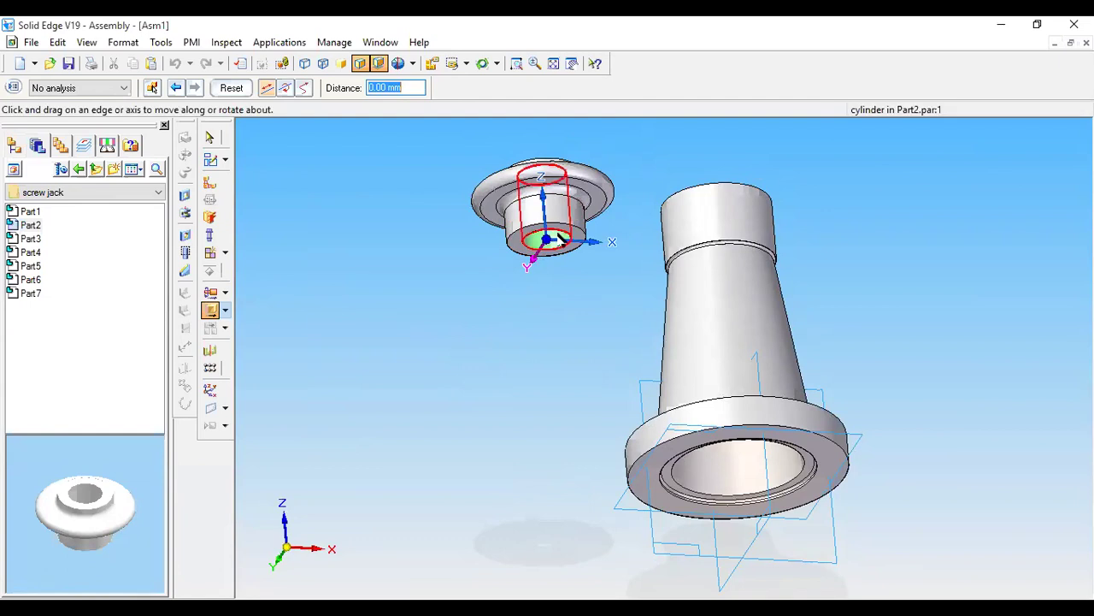
middle_click_drag(505, 251, 565, 246)
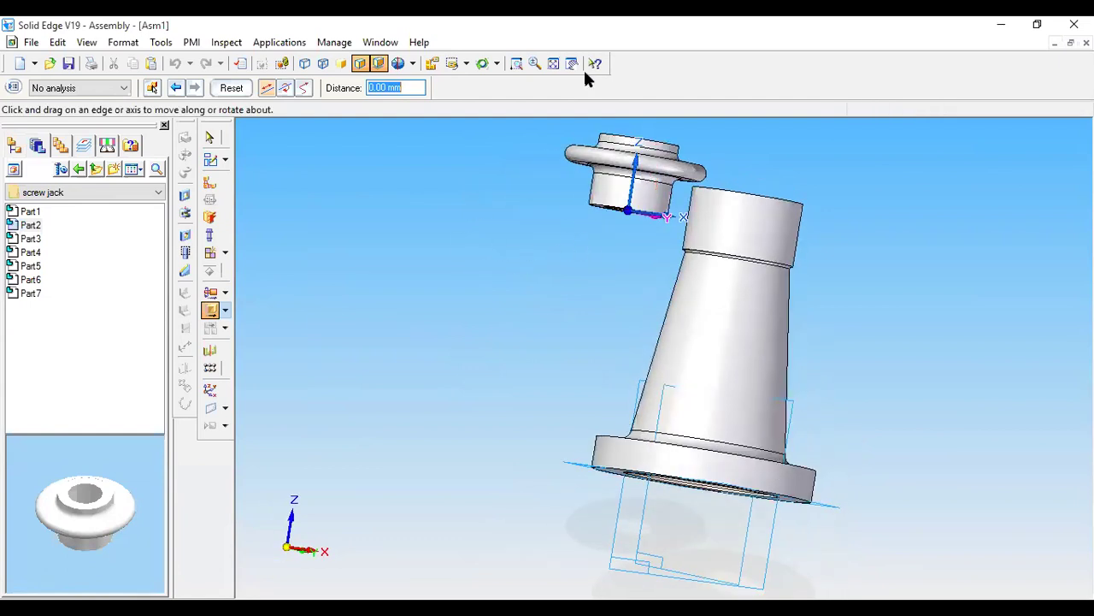
left_click(554, 64)
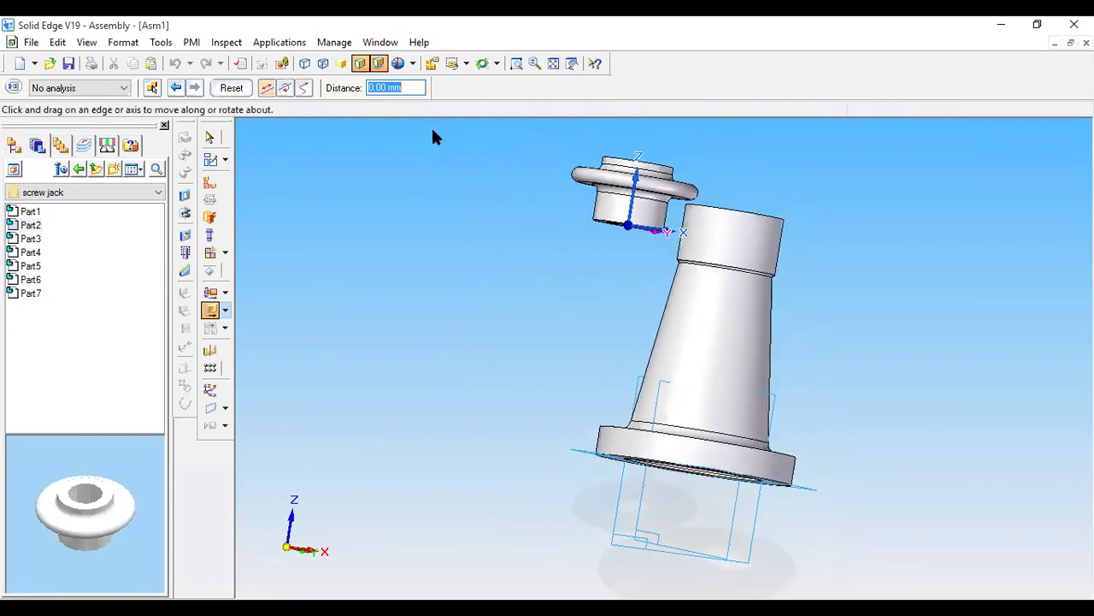
left_click(240, 85)
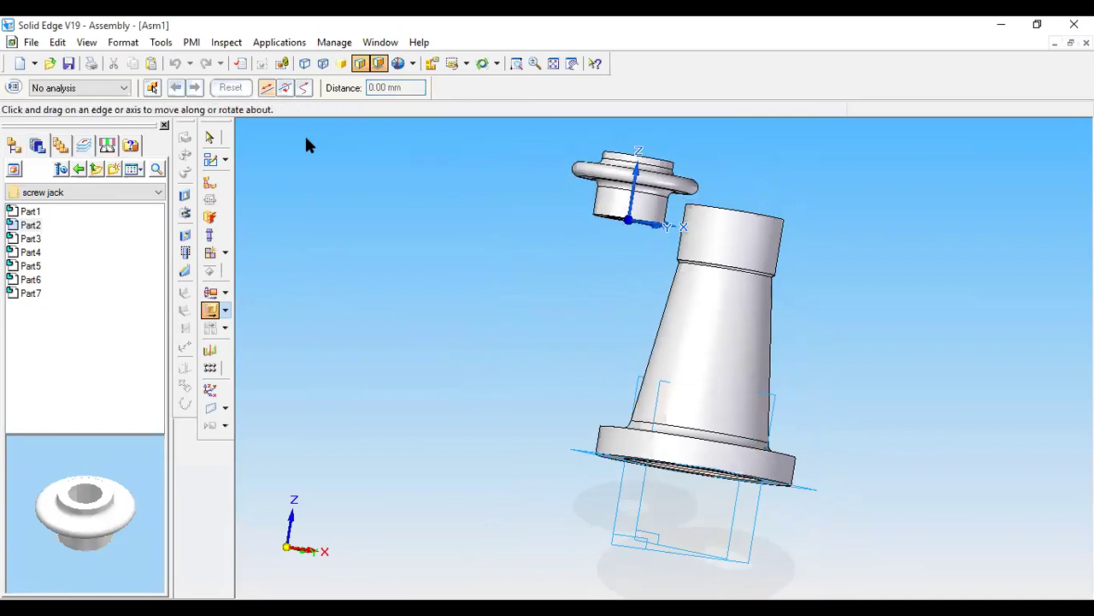
Step: Axially align Part2's lower cylinder with the bore at the top of the base using an Axial Align relationship
left_click(413, 65)
left_click(480, 77)
left_click(466, 64)
left_click(470, 102)
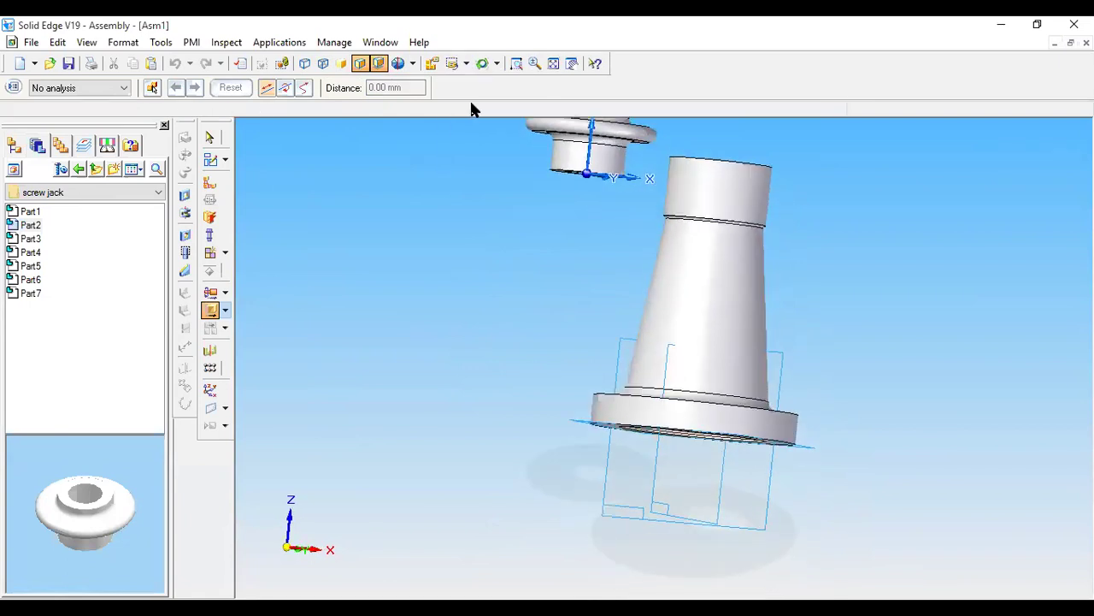
left_click(553, 64)
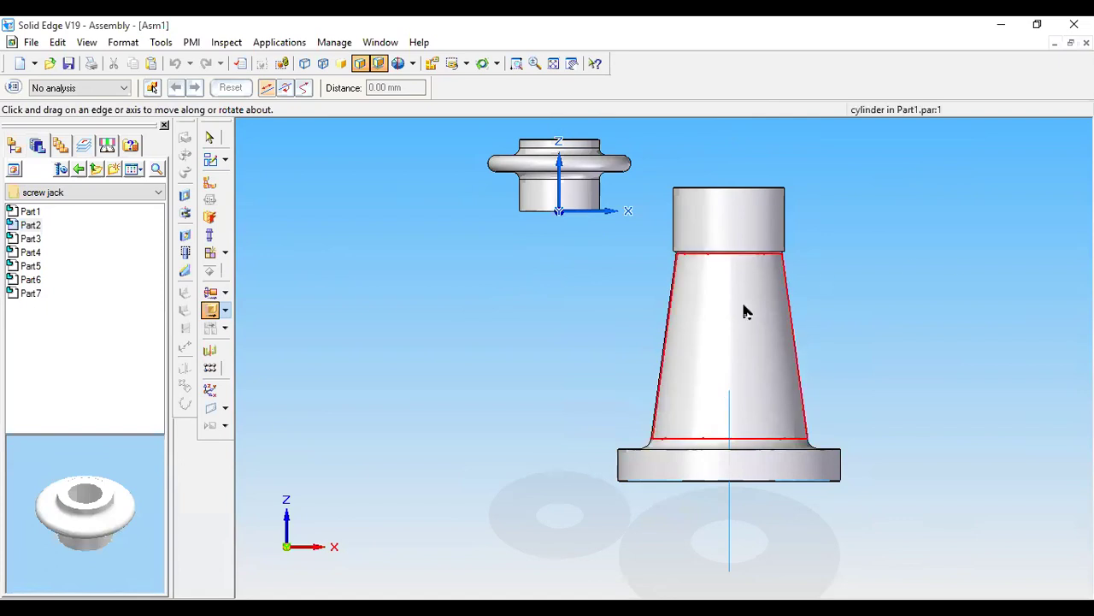
left_click(209, 184)
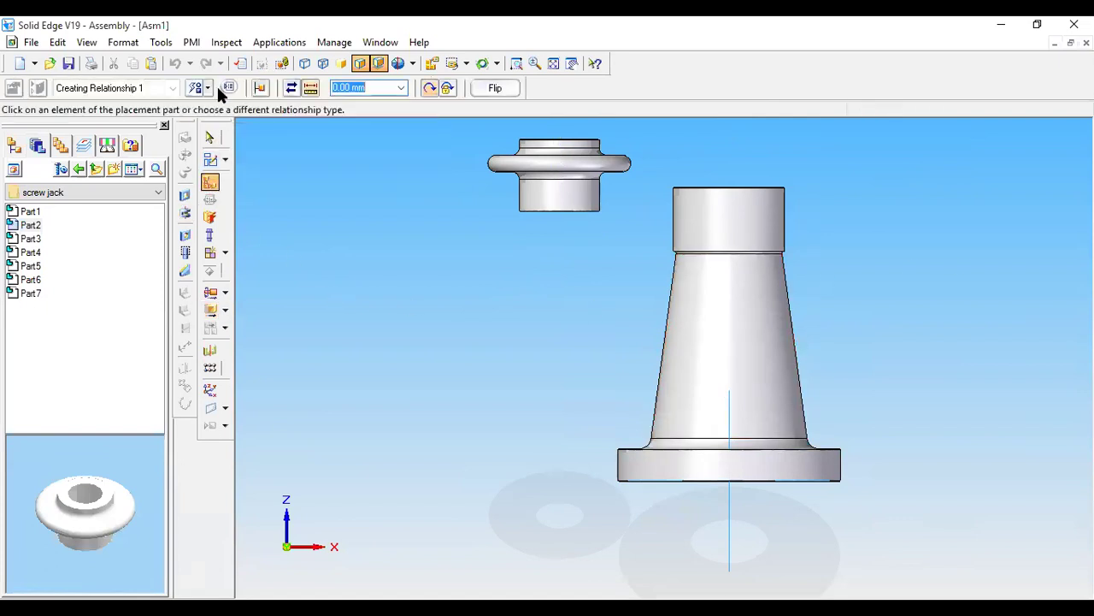
left_click(209, 86)
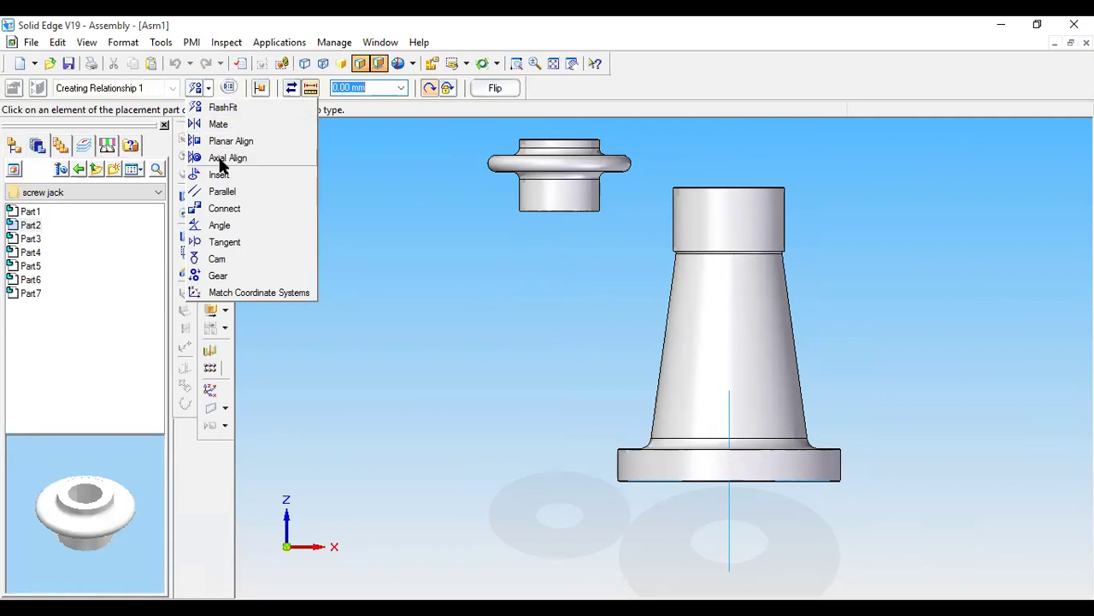
left_click(503, 73)
left_click(466, 65)
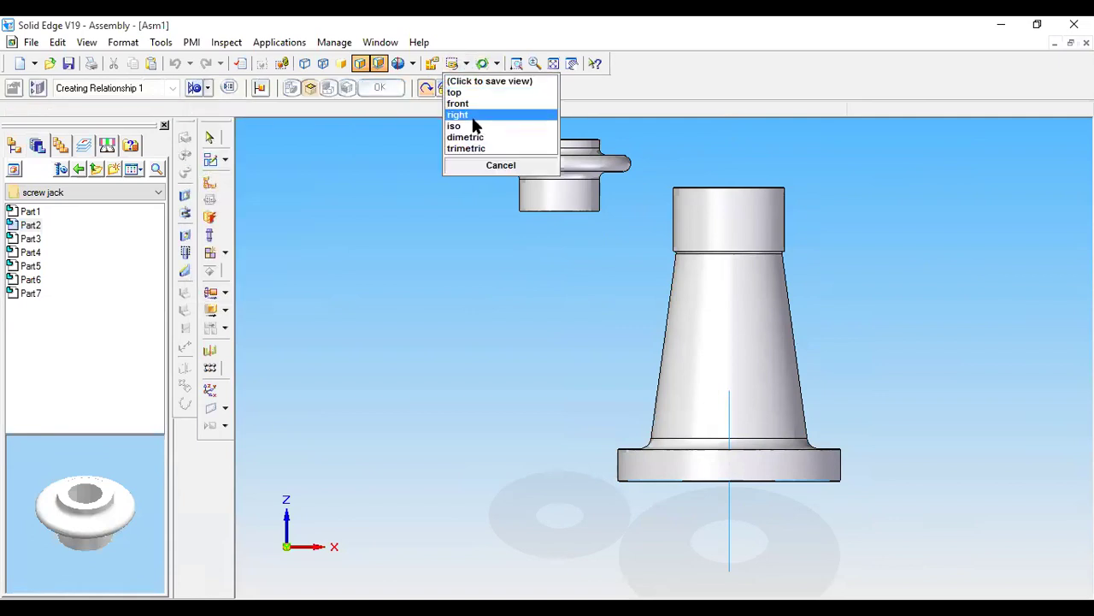
left_click(469, 137)
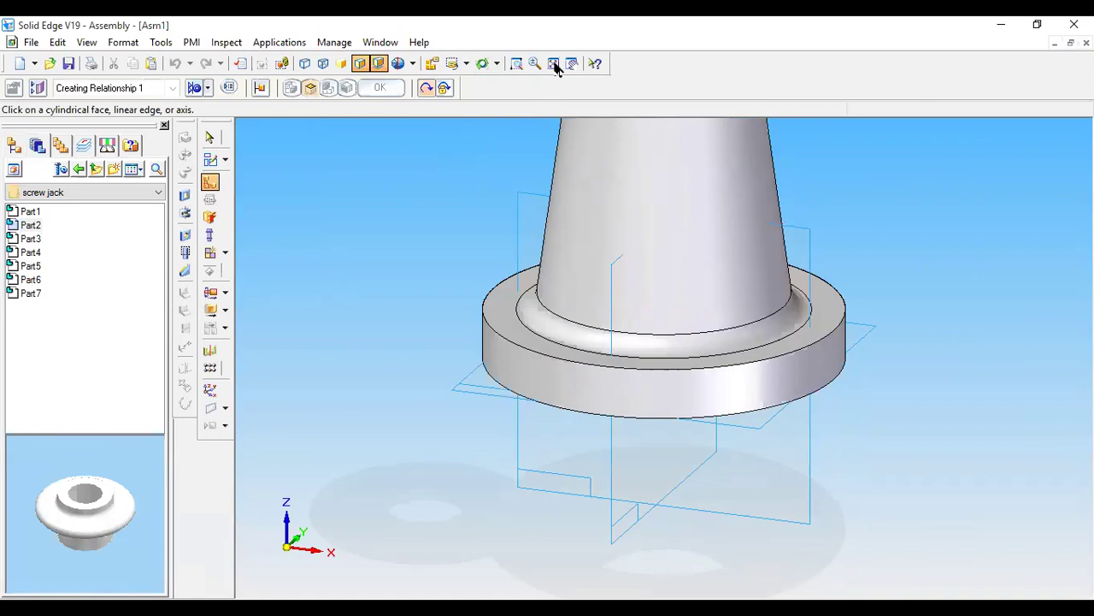
left_click(555, 64)
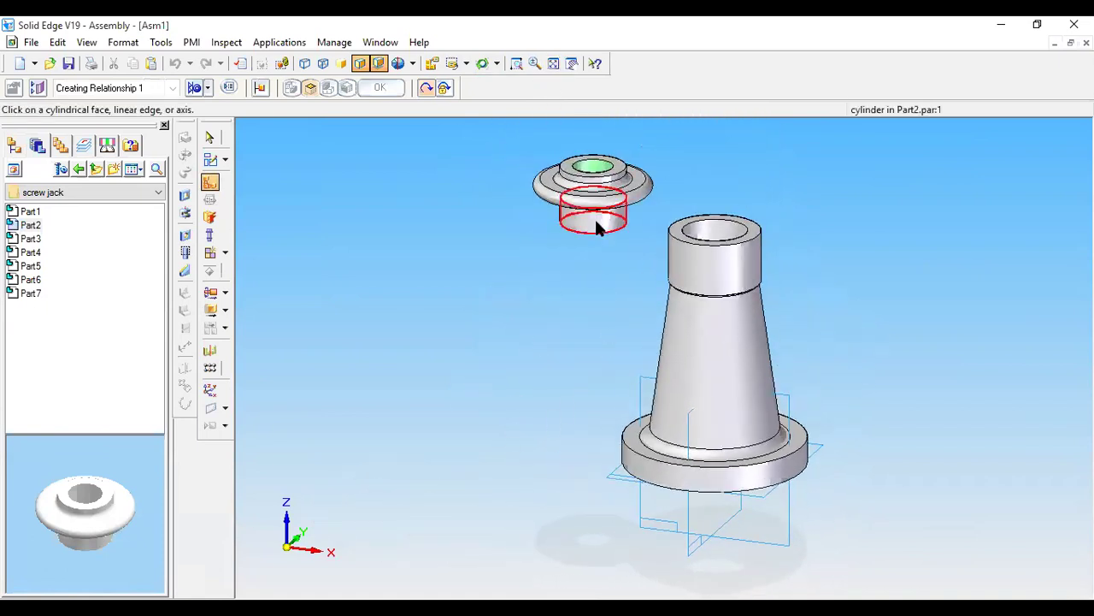
left_click(597, 226)
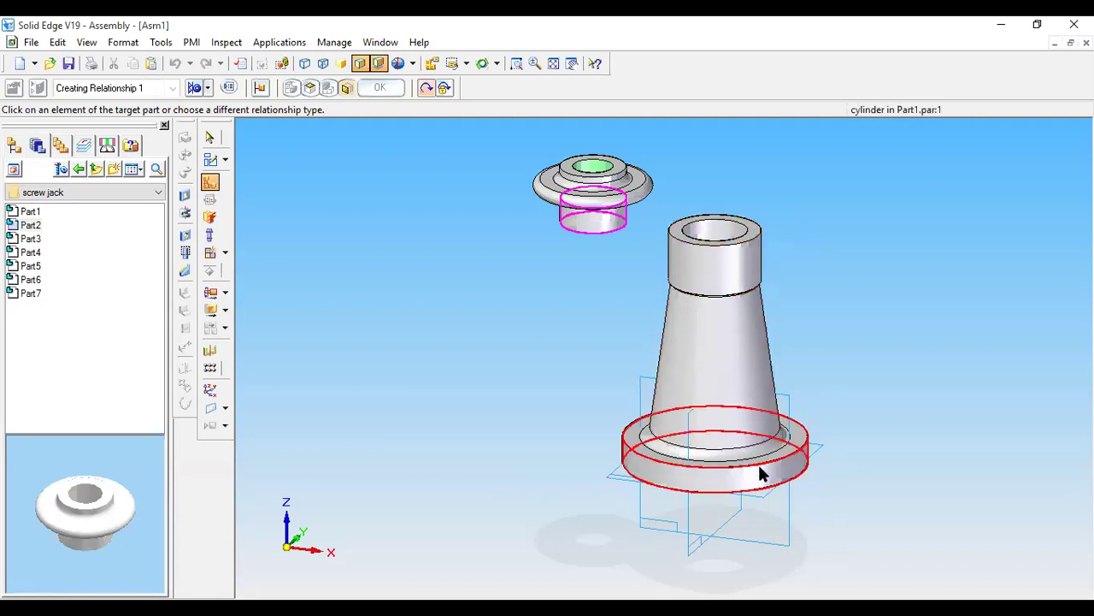
left_click(720, 236)
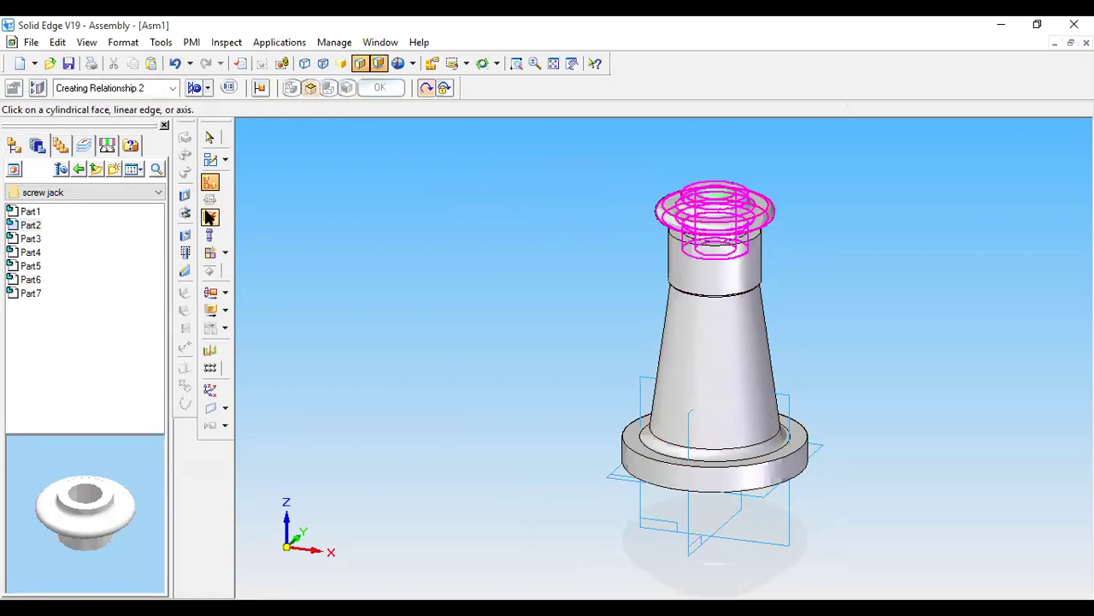
Step: Slide Part2 upward along its axis out of the base bore using Move Part with the default analysis options
left_click(210, 310)
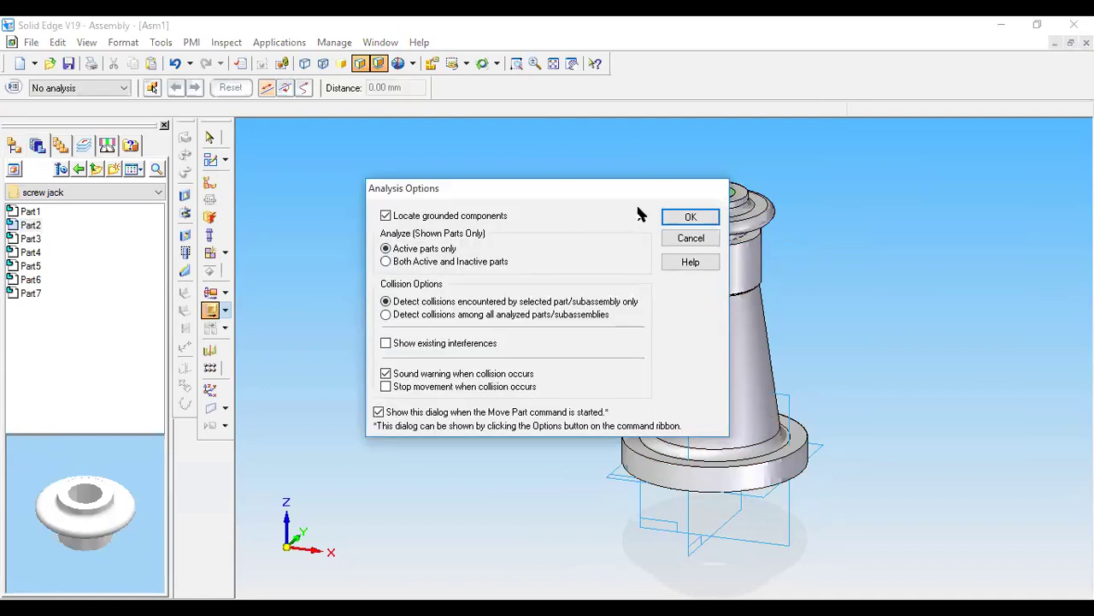
left_click(684, 216)
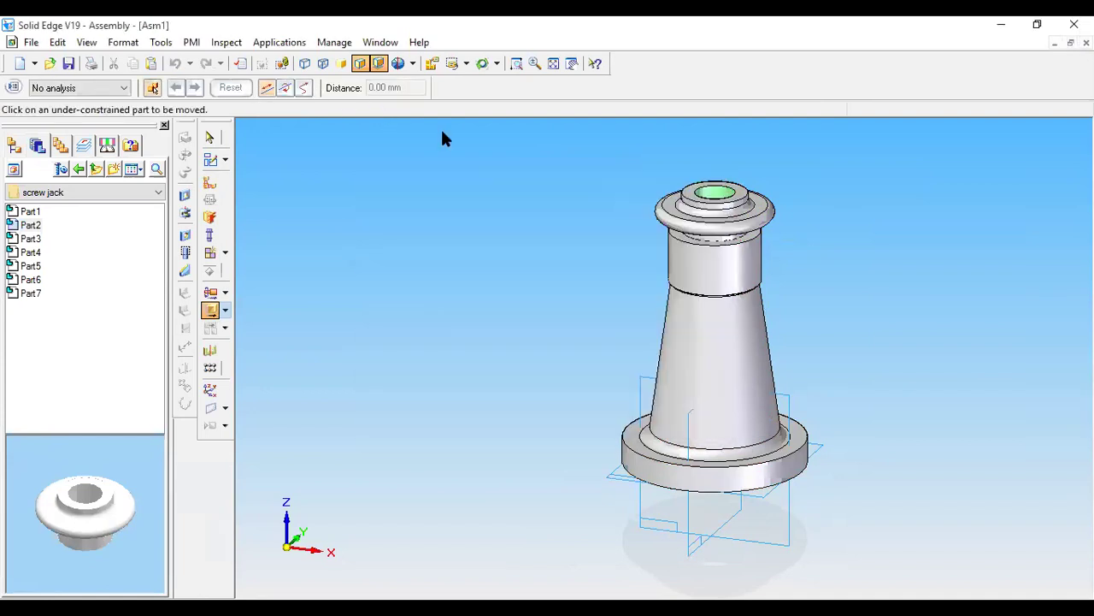
left_click_drag(697, 208, 761, 181)
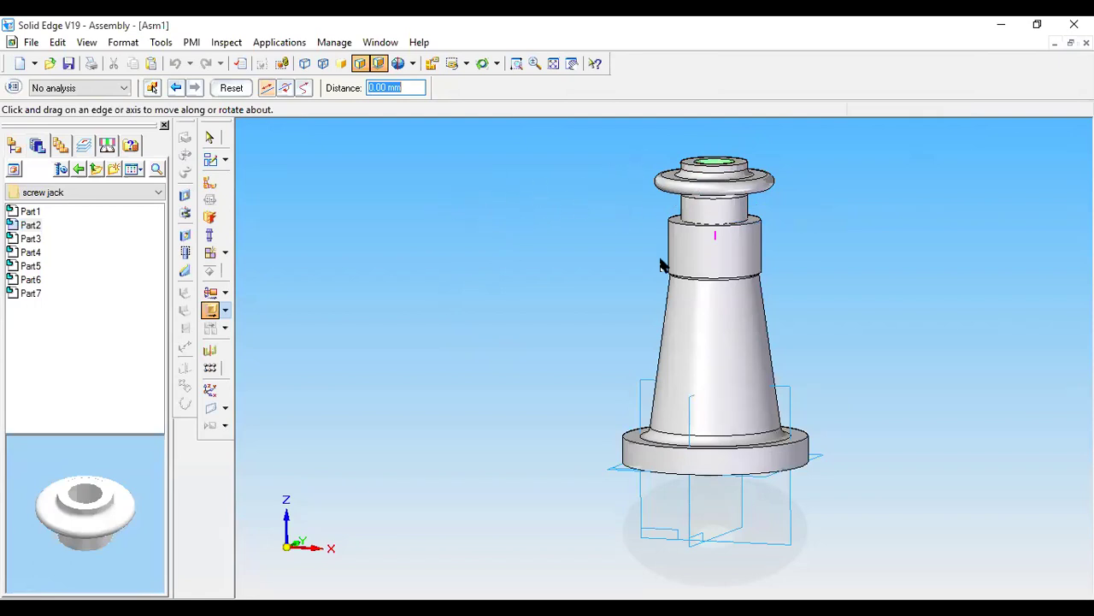
Step: Try a FlashFit relationship from the underside face of Part2's flange, leaving the command without choosing a target on the base
left_click(212, 185)
left_click(209, 87)
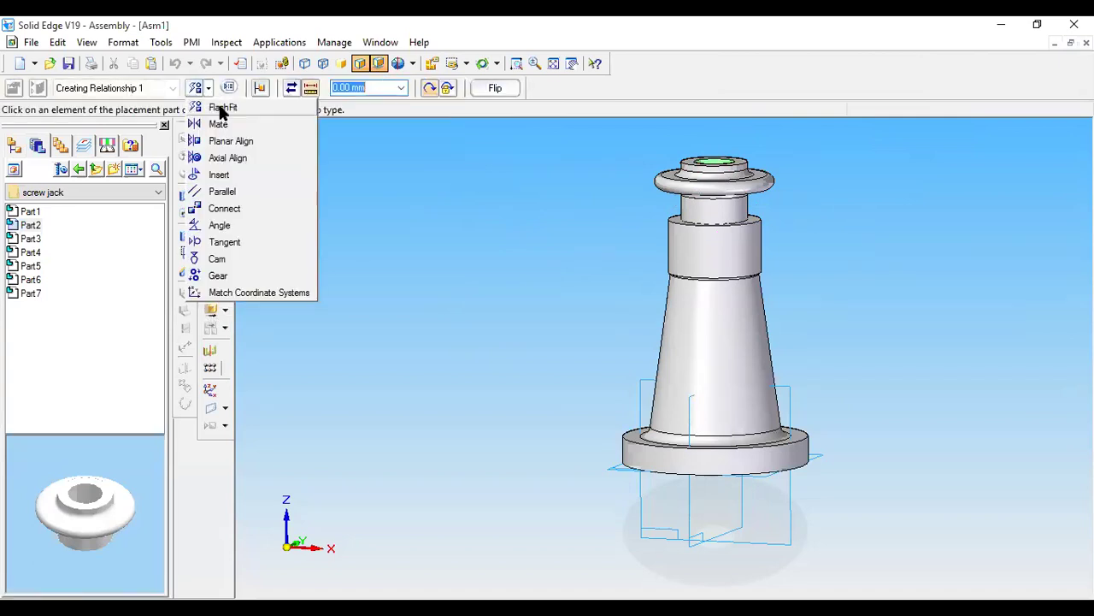
left_click(222, 110)
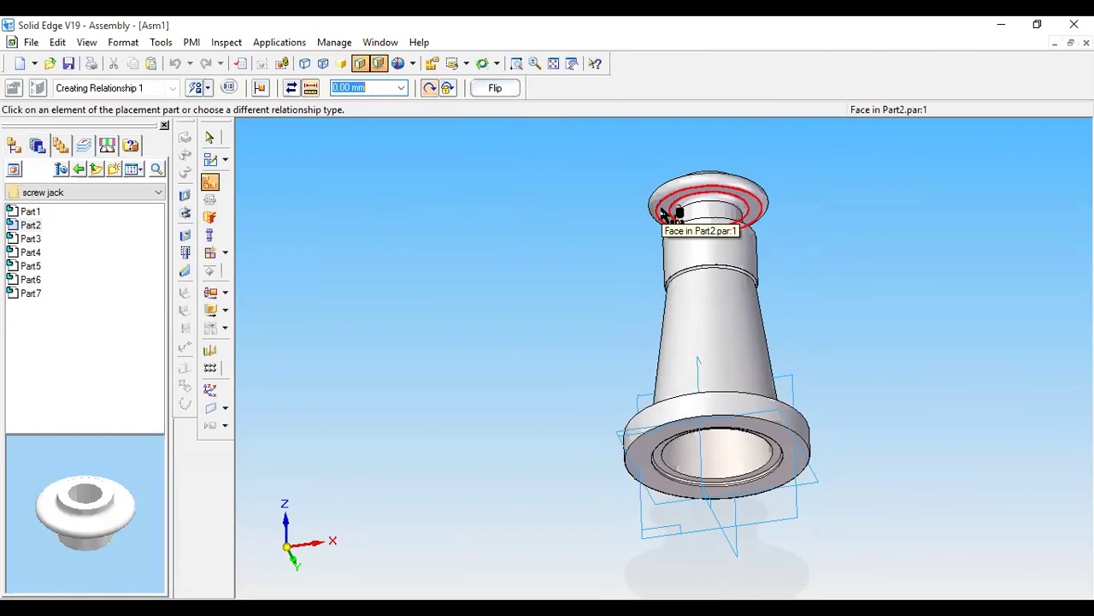
left_click(663, 211)
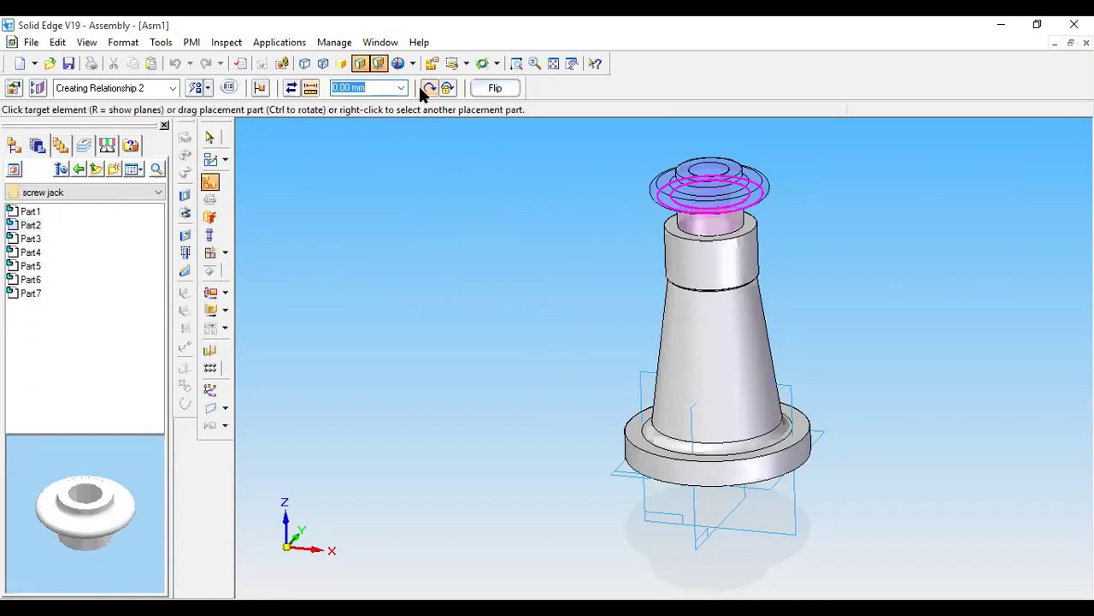
left_click(210, 138)
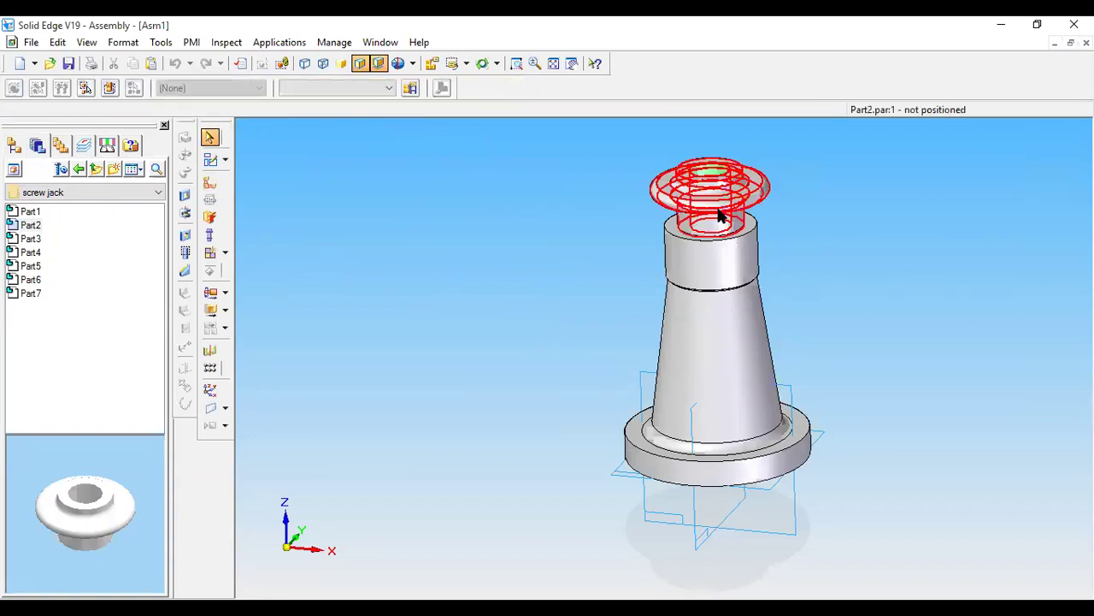
Step: Delete Part2 and the base body from the assembly and fit the reference planes in an isometric view
left_click(719, 184)
key("Delete")
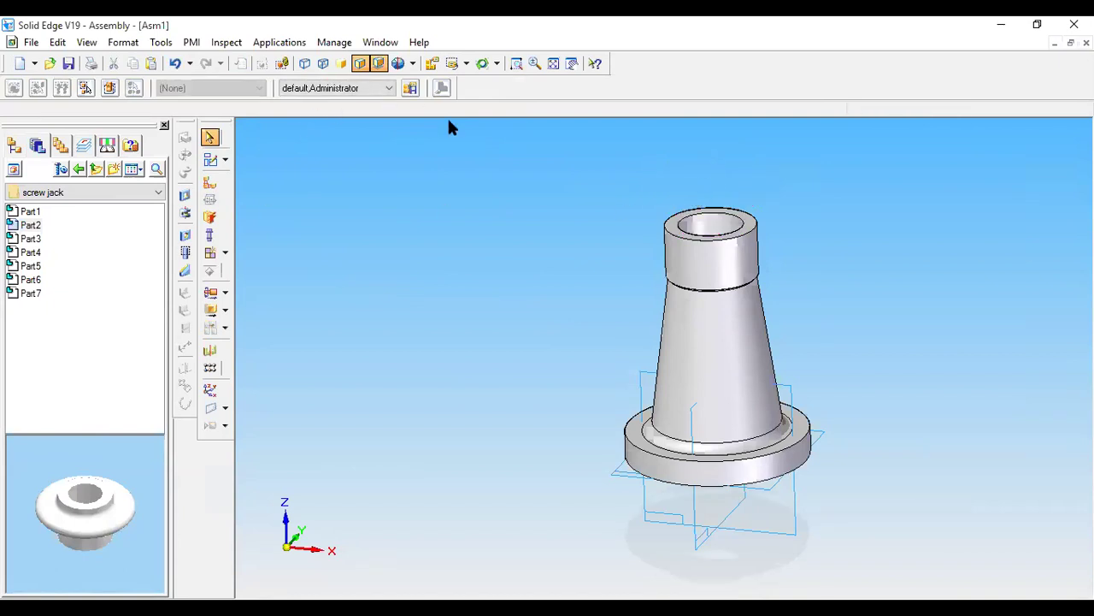
left_click(700, 289)
key("Delete")
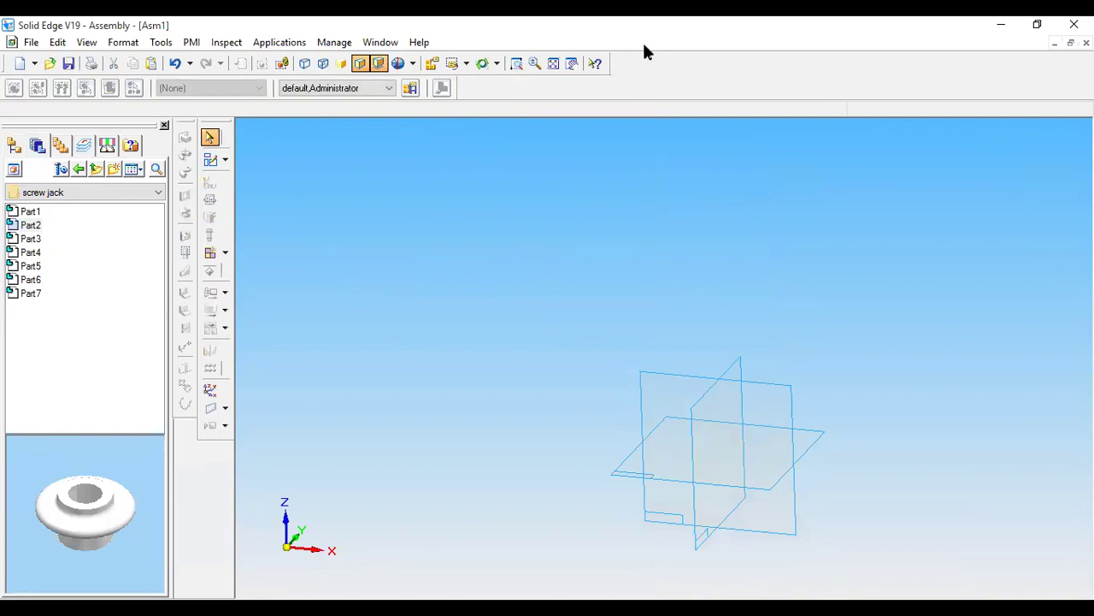
left_click(553, 63)
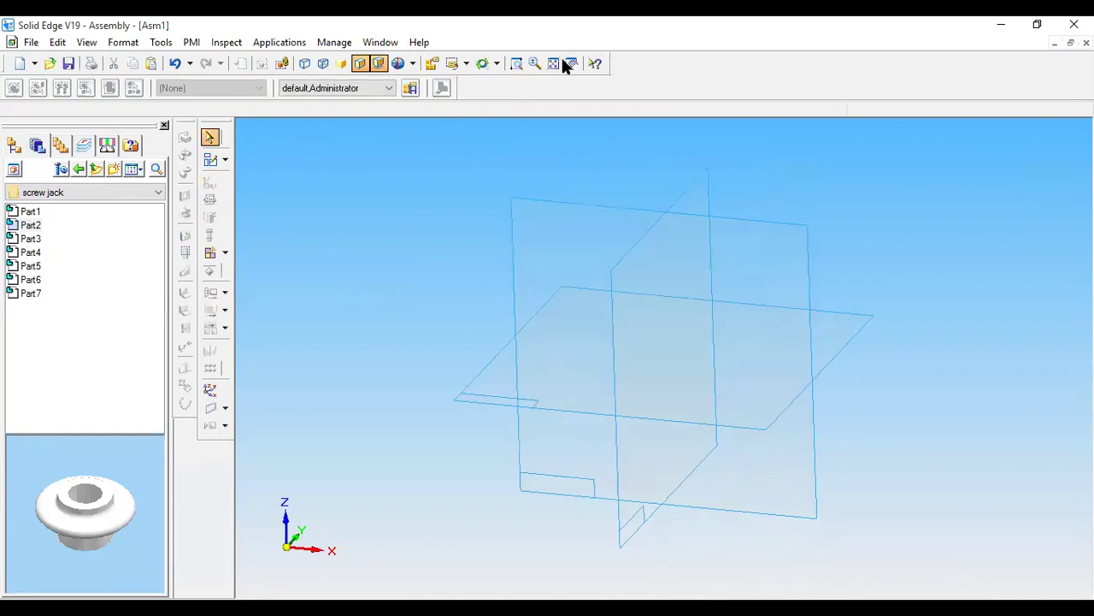
left_click(465, 62)
left_click(477, 138)
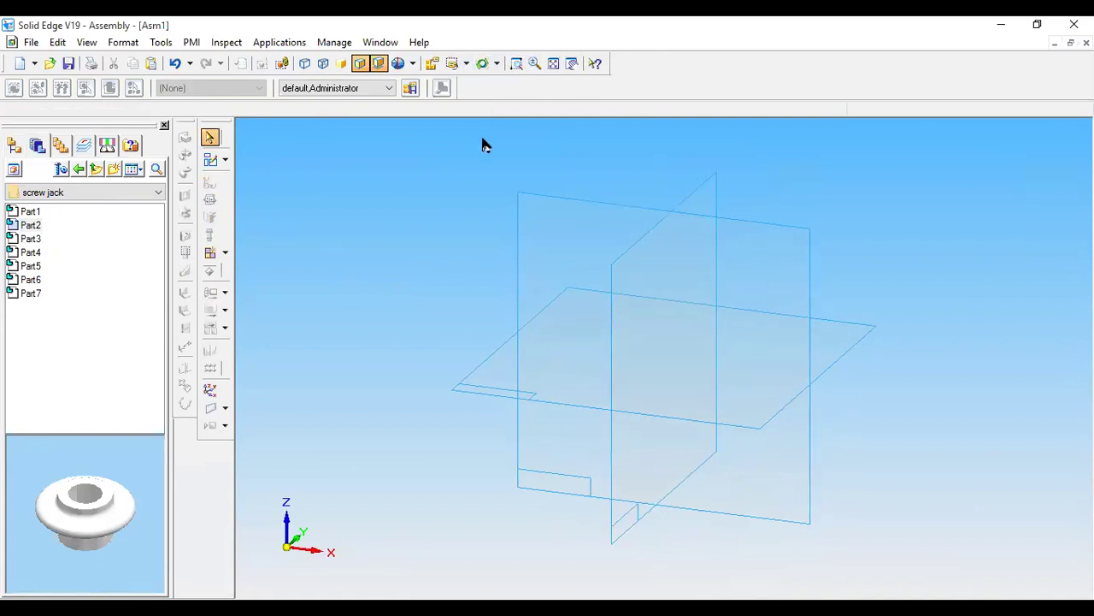
Step: Display the assembly tree, hide and restore the docked side pane, and return to the parts library
left_click(13, 146)
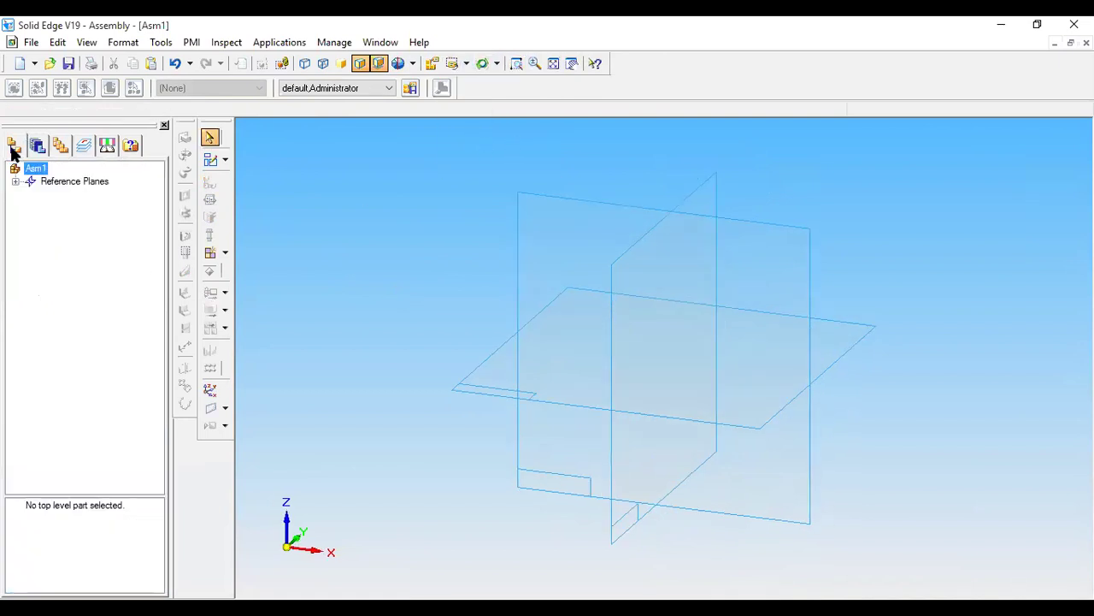
left_click(162, 42)
left_click(175, 59)
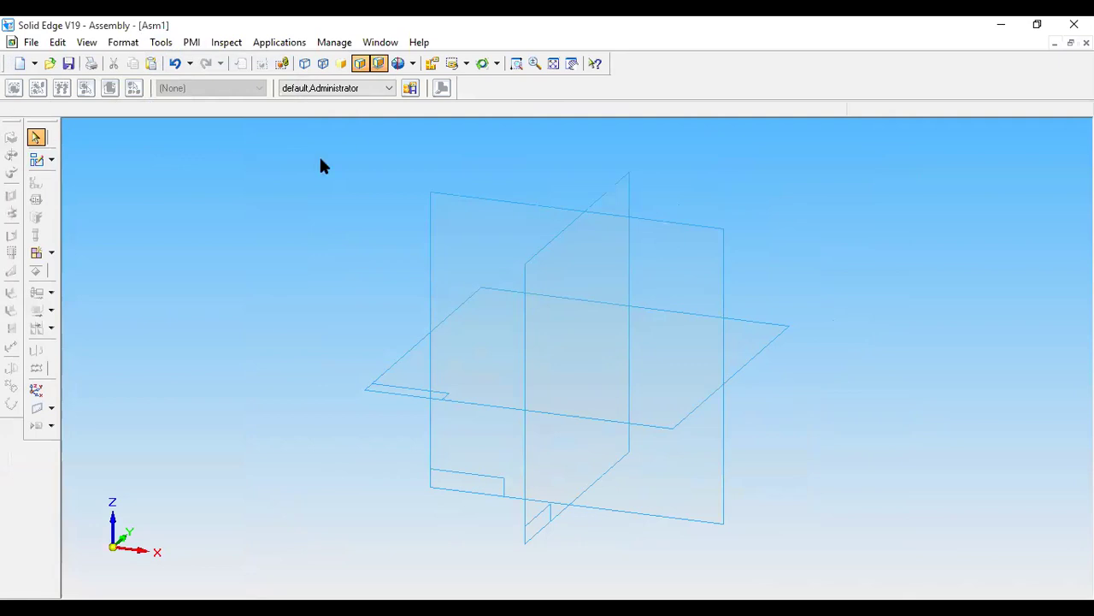
left_click(162, 42)
left_click(176, 60)
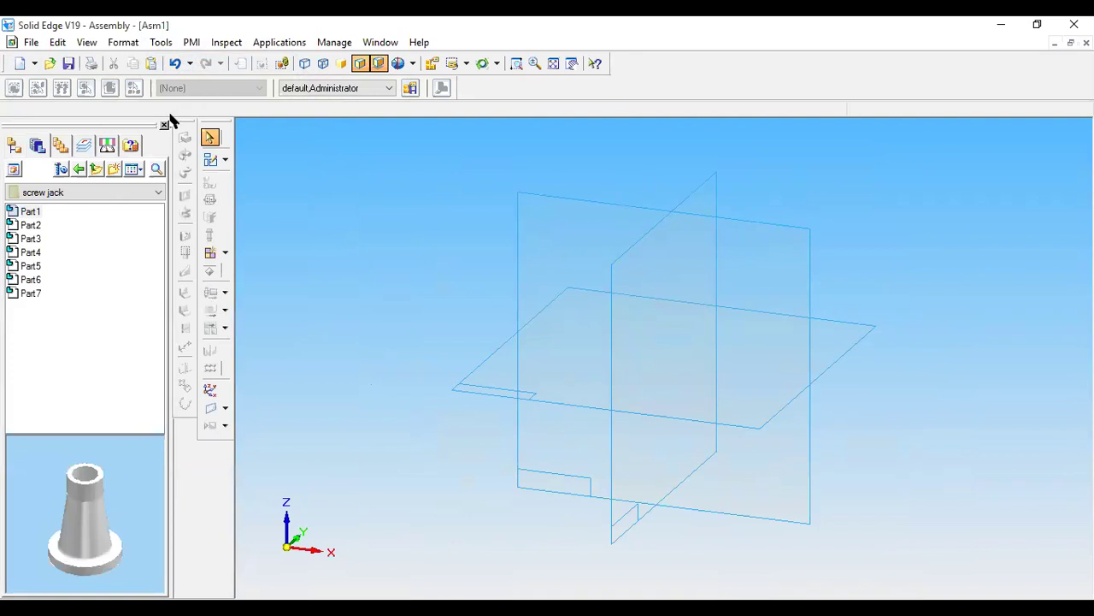
left_click(15, 145)
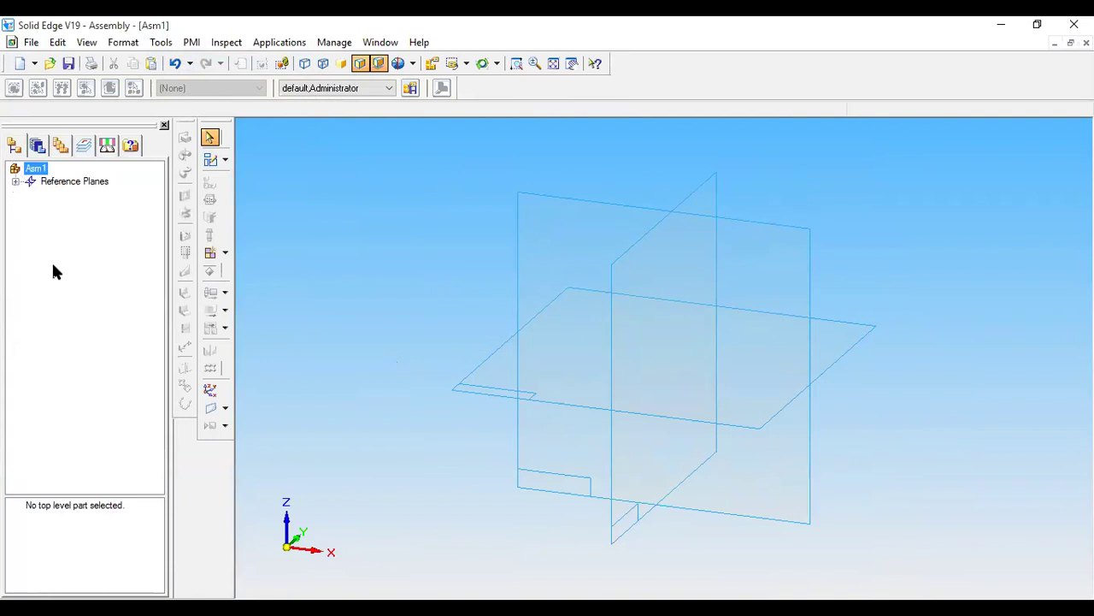
left_click(37, 147)
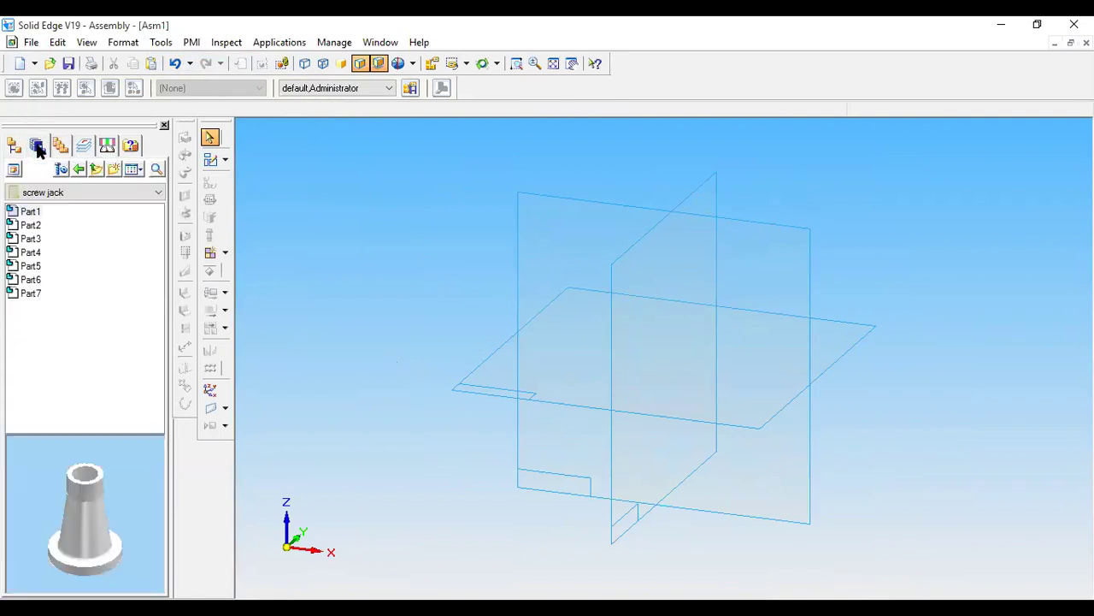
Step: Browse the parts library from the Desktop back into the screw jack folder
left_click(49, 193)
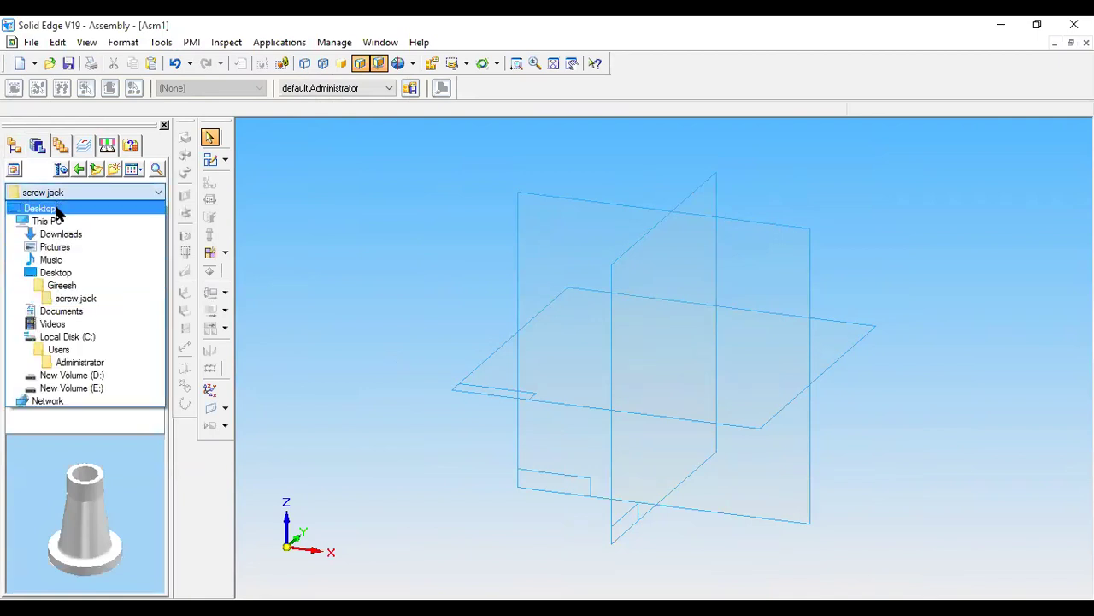
left_click(56, 206)
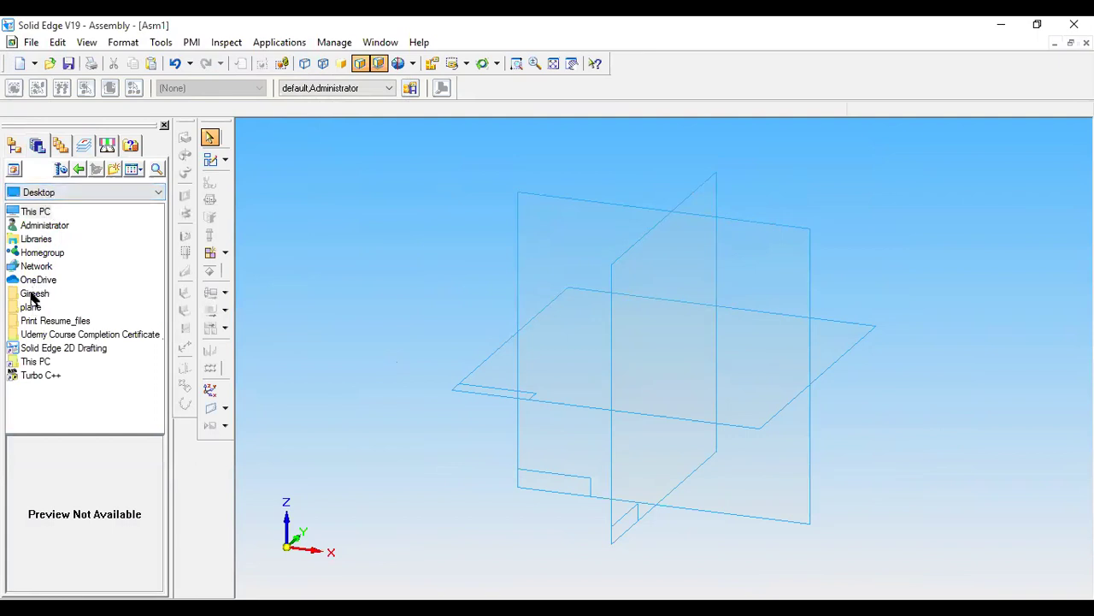
double_click(32, 295)
double_click(34, 213)
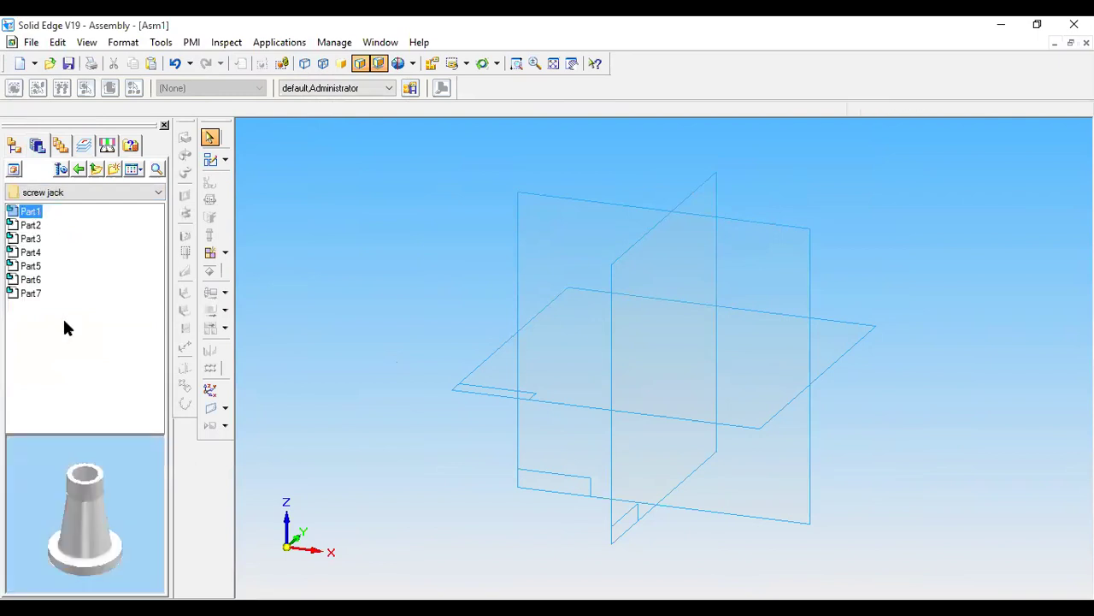
left_click(71, 253)
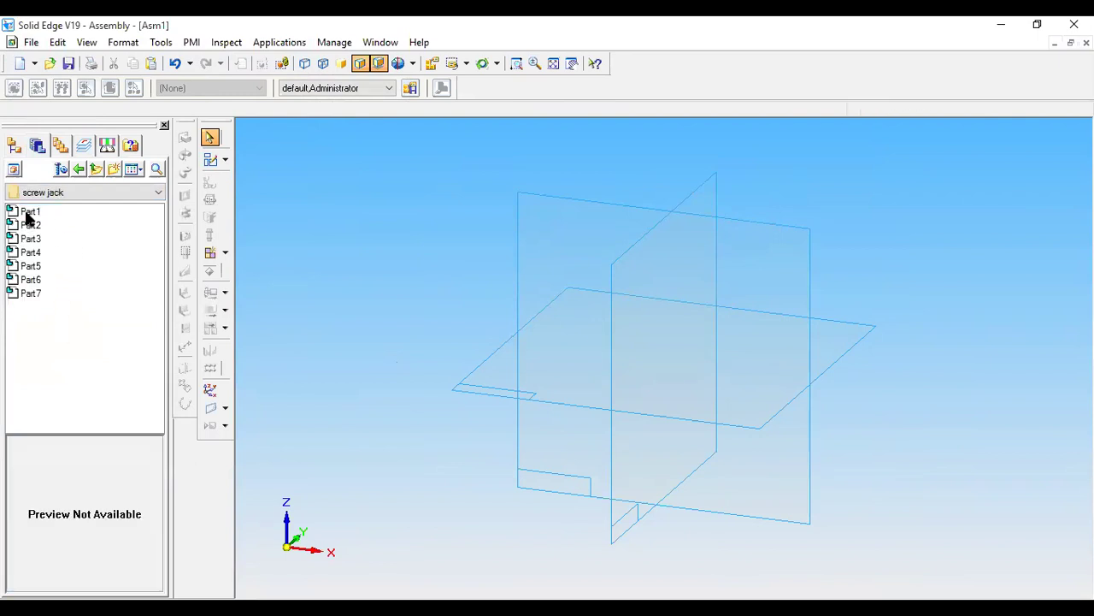
Step: Preview each of the screw jack components from Part1 to Part7 in the parts library
left_click(30, 213)
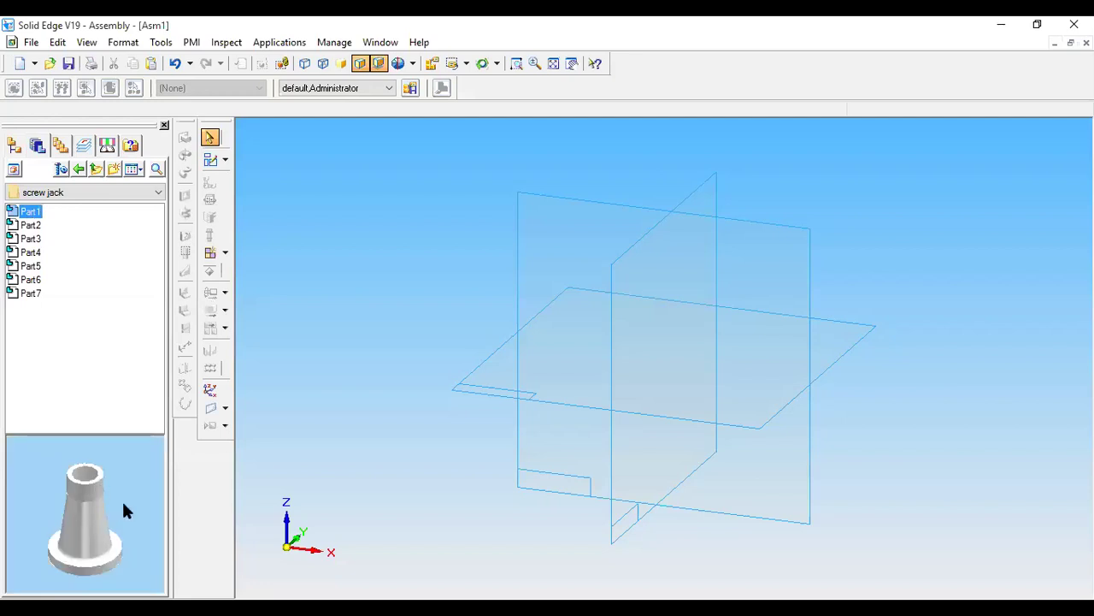
left_click(35, 229)
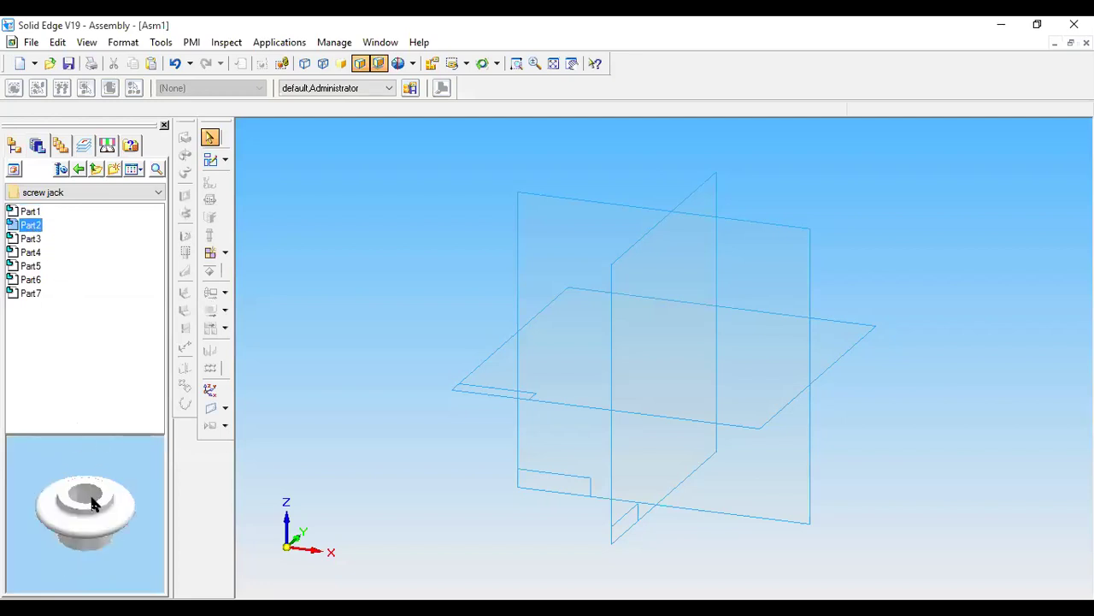
left_click(30, 239)
left_click(29, 253)
left_click(30, 266)
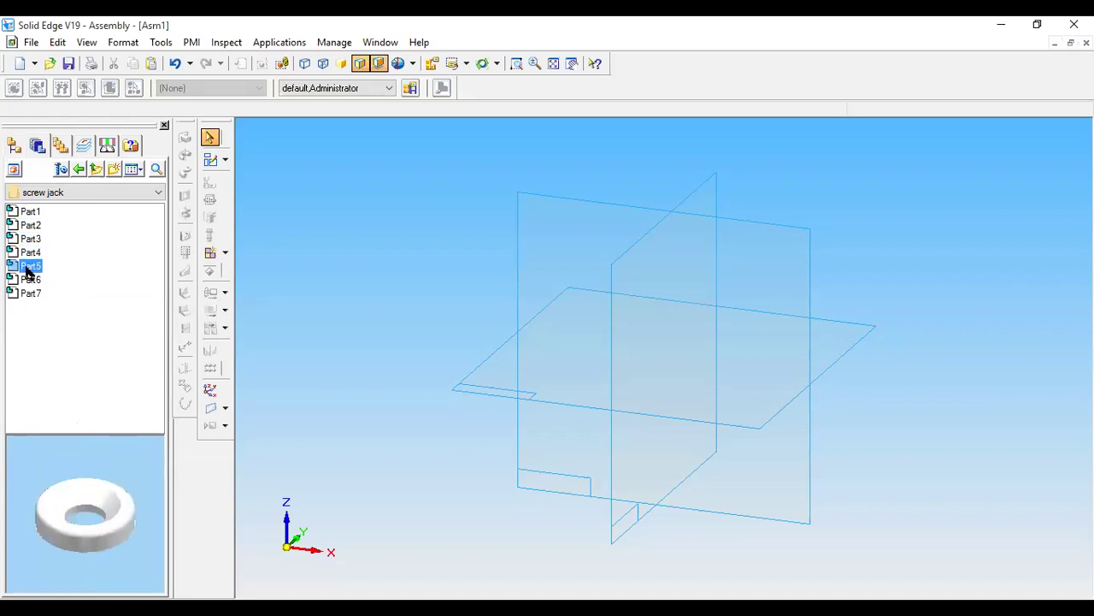
left_click(31, 279)
left_click(32, 294)
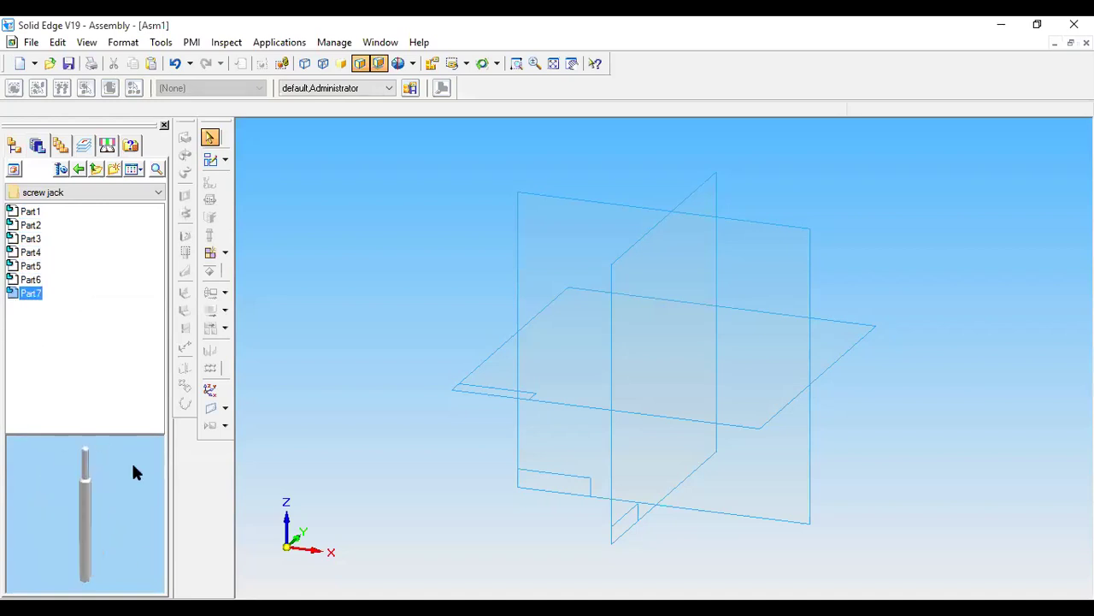
Step: Place Part1 as the base component of the assembly and add Part2 near the top of it
left_click(27, 213)
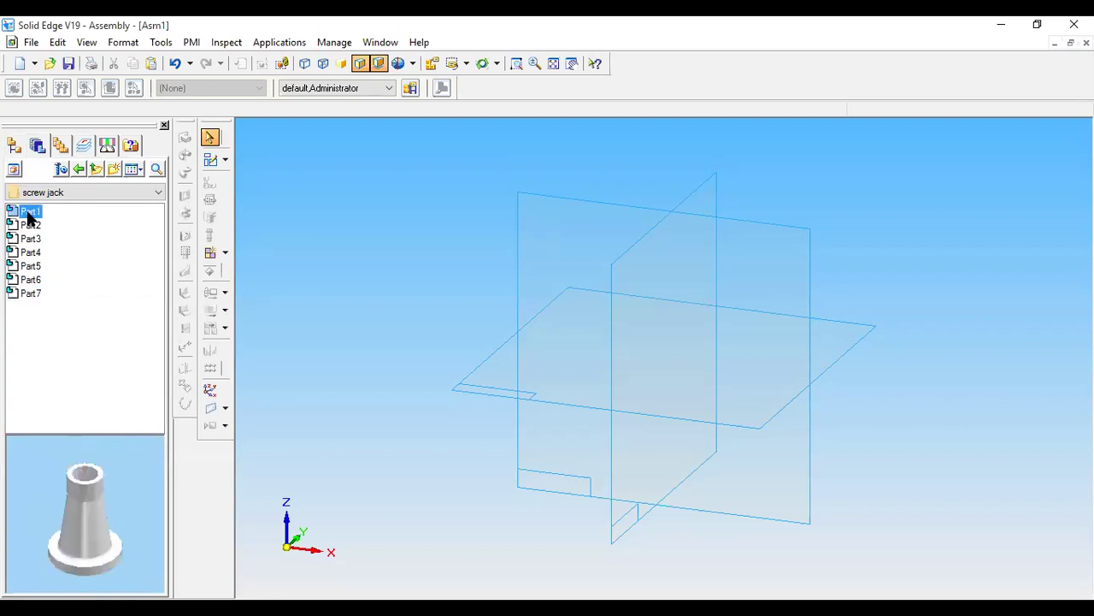
left_click_drag(27, 218, 684, 376)
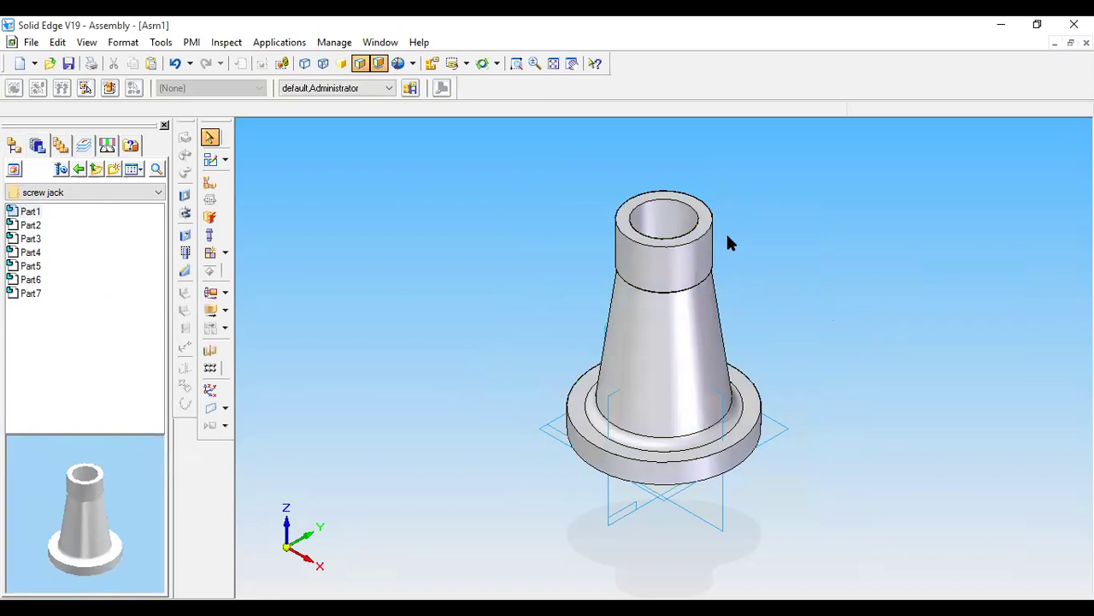
left_click(35, 226)
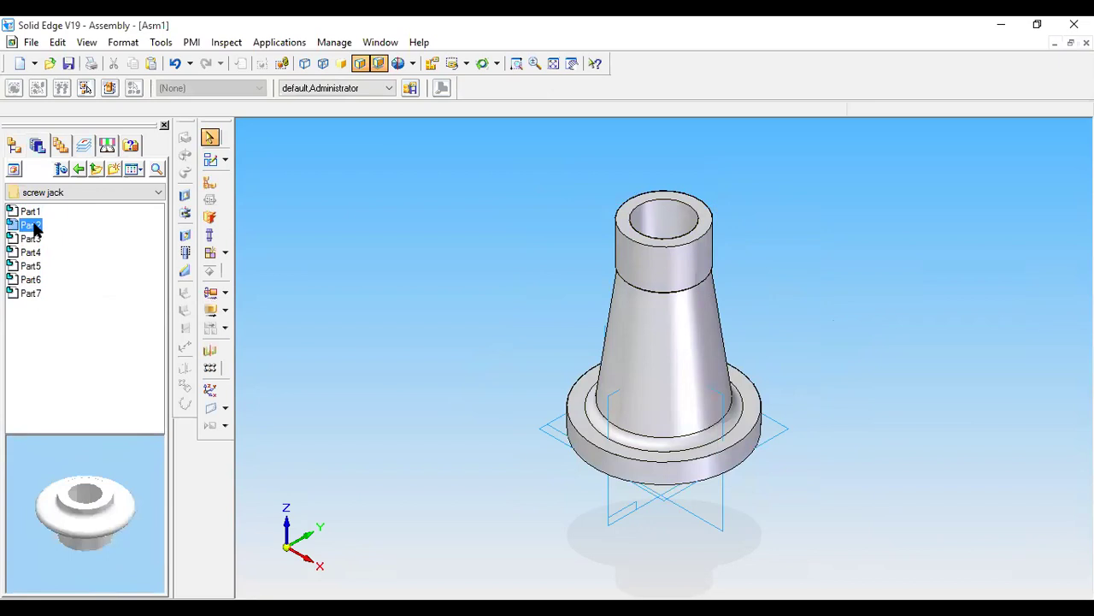
left_click_drag(36, 229, 678, 166)
left_click(466, 64)
left_click(458, 104)
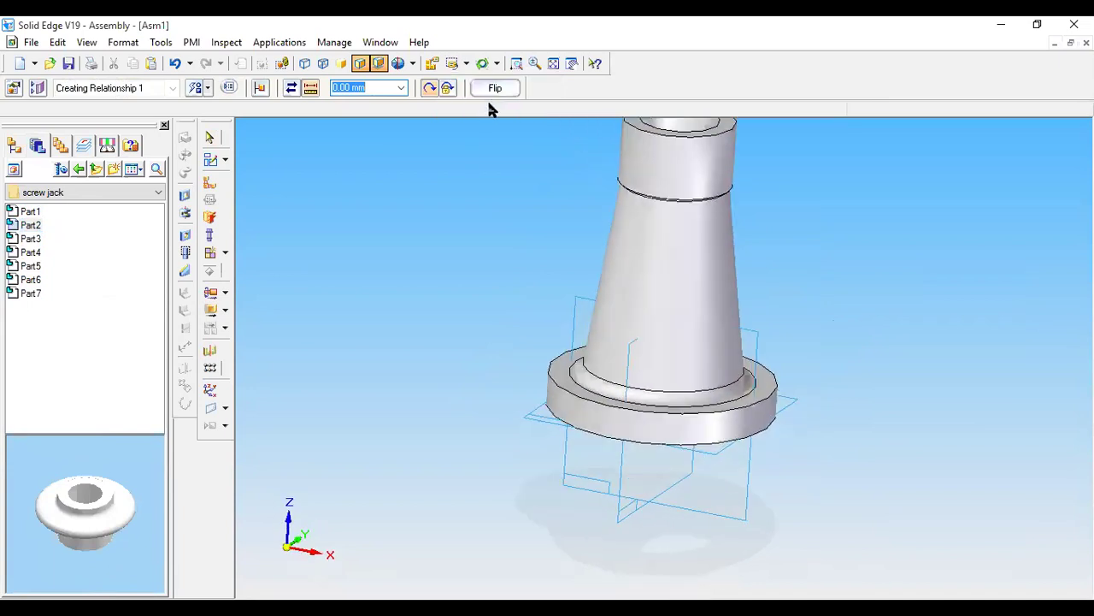
left_click(553, 64)
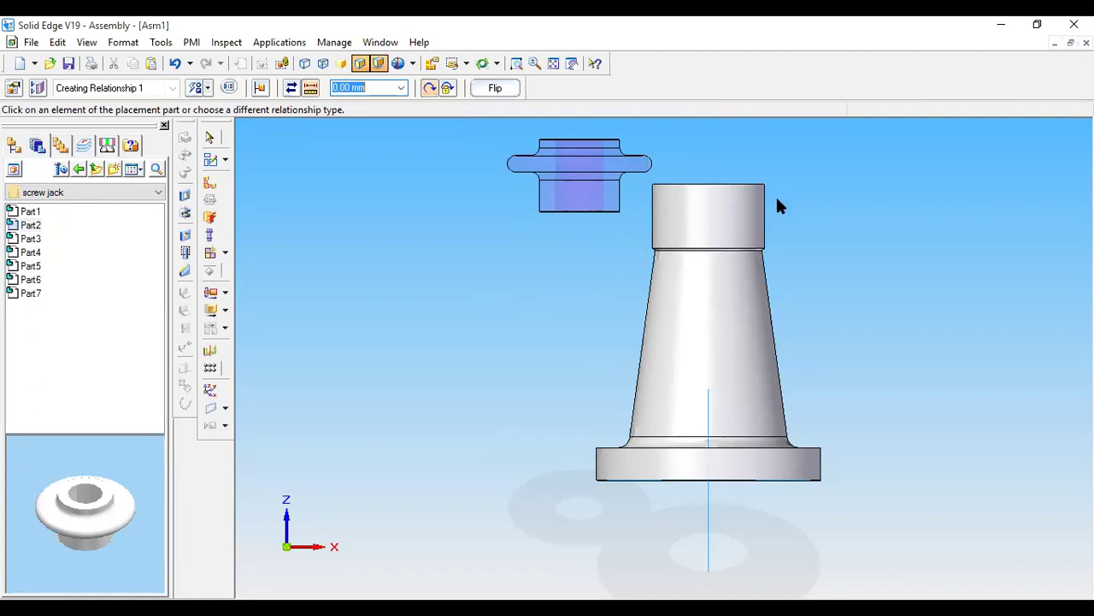
Step: Start Move Part with the default analysis options and slide Part2 down and back up along the Z axis
left_click(210, 311)
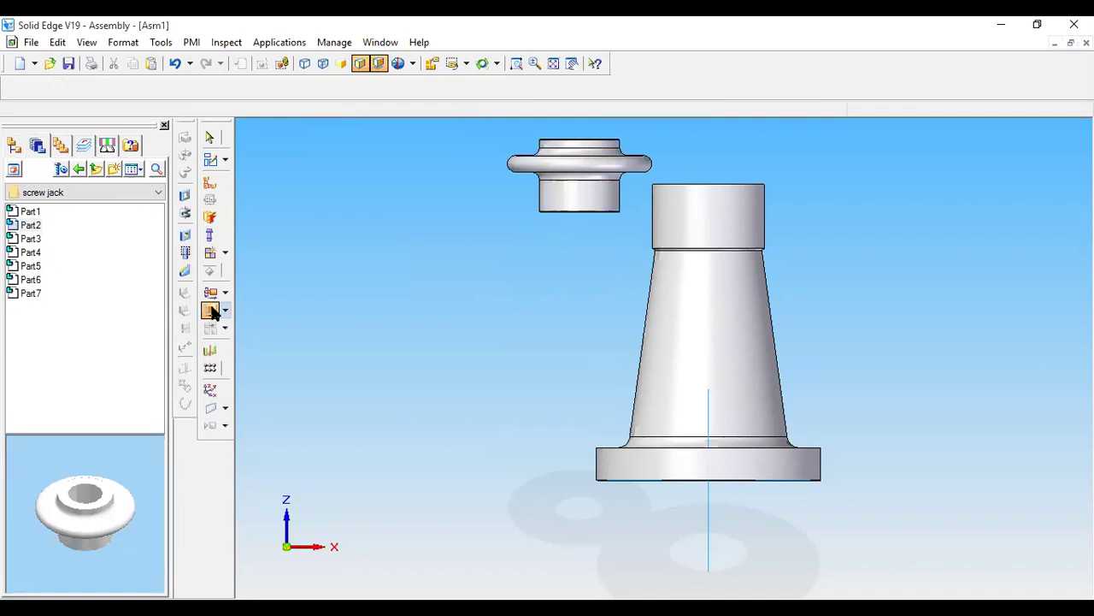
left_click(693, 216)
left_click(574, 166)
left_click_drag(317, 171, 402, 359)
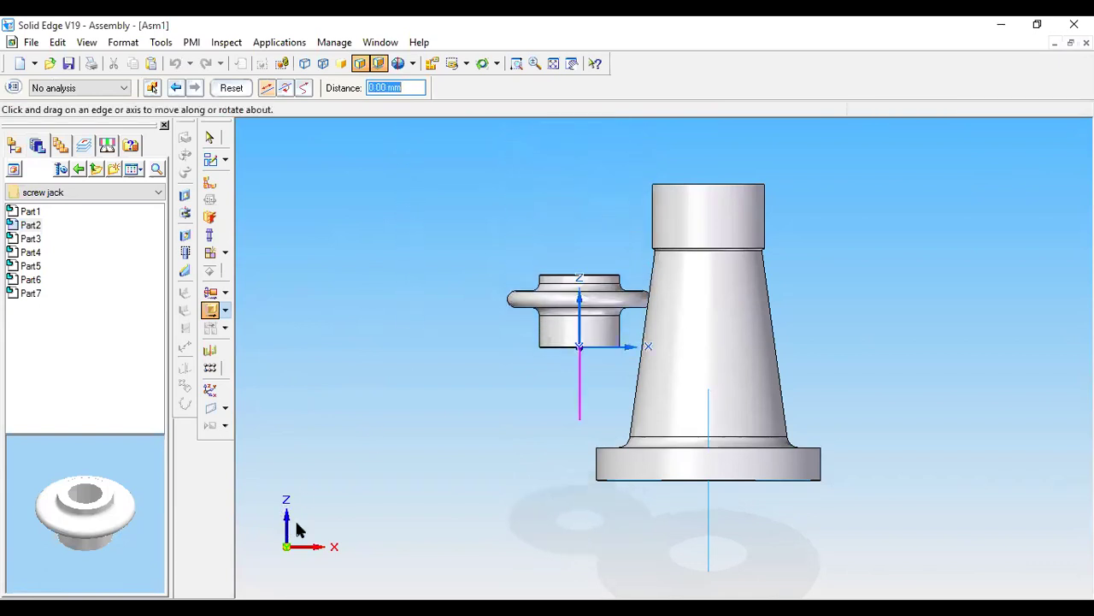
left_click_drag(559, 334, 466, 192)
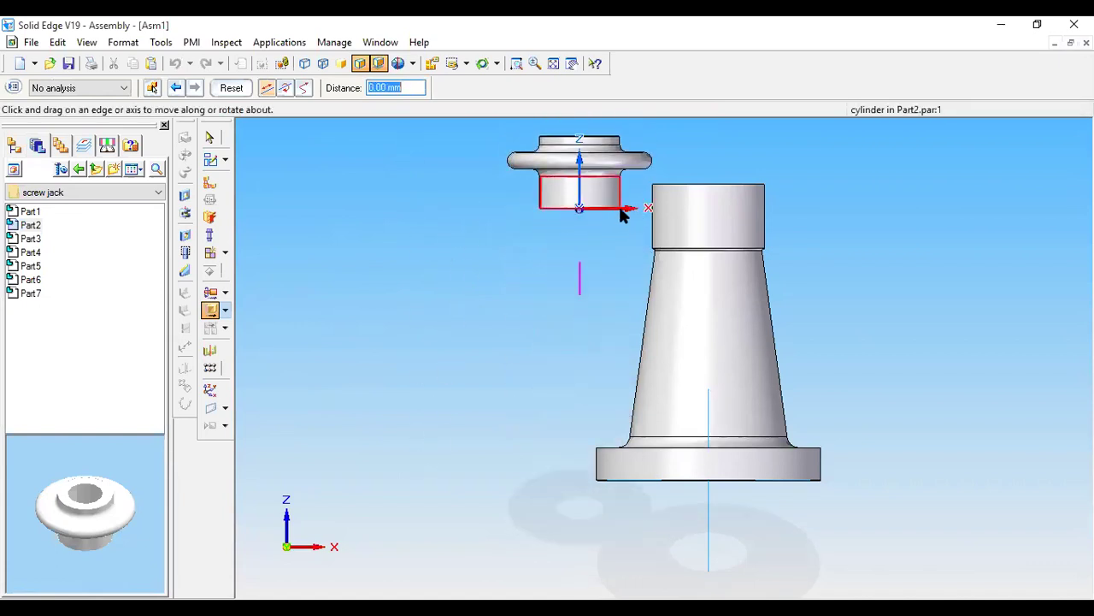
Step: Slide Part2 along X toward the base, along Y away from it, and slightly down along Z
left_click_drag(630, 215, 637, 237)
middle_click_drag(575, 227, 639, 236)
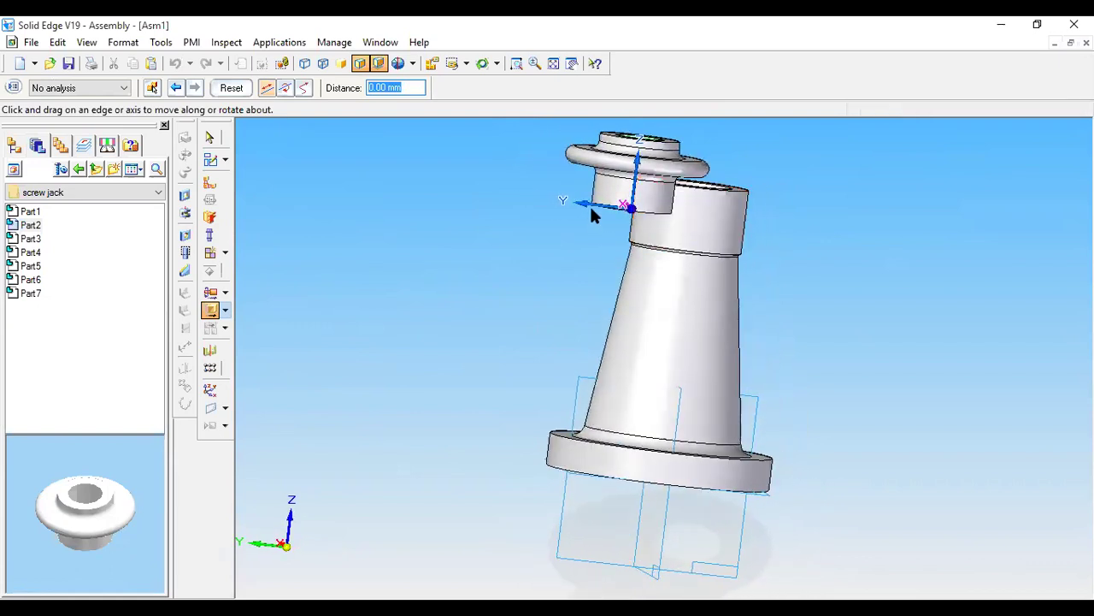
left_click_drag(586, 204, 467, 274)
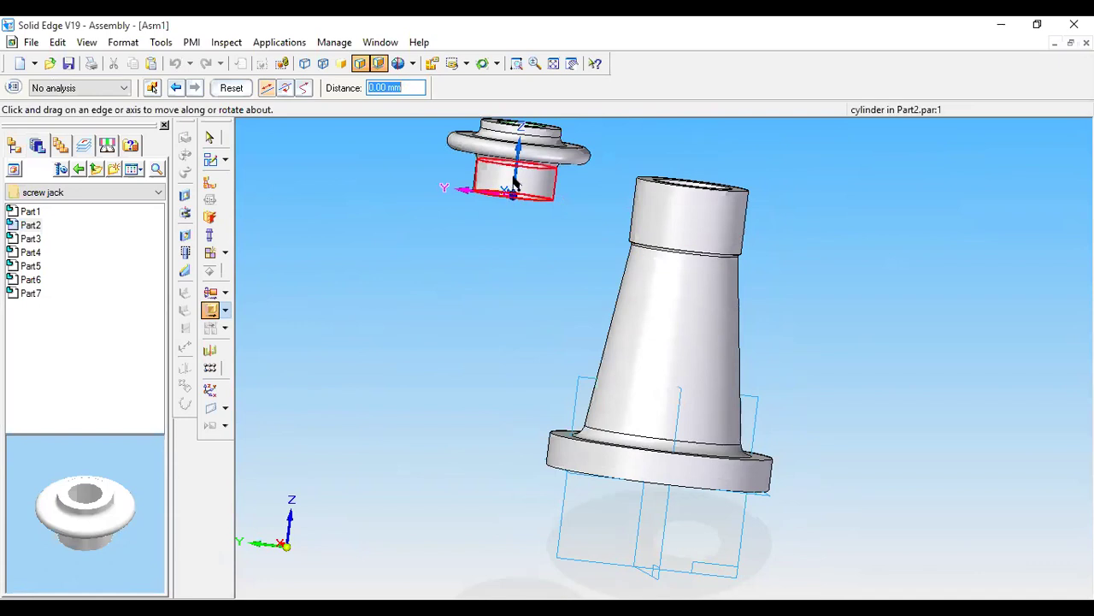
left_click_drag(519, 154, 510, 175)
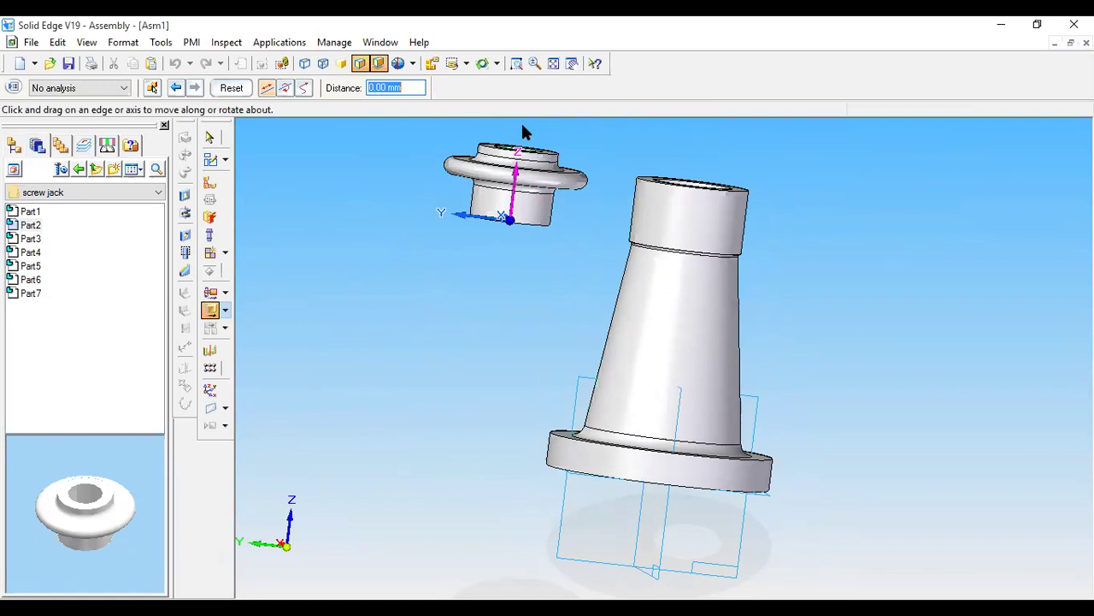
Step: Reset Part2's Move Part displacements and check its placement relative to the base in the front view
left_click(234, 90)
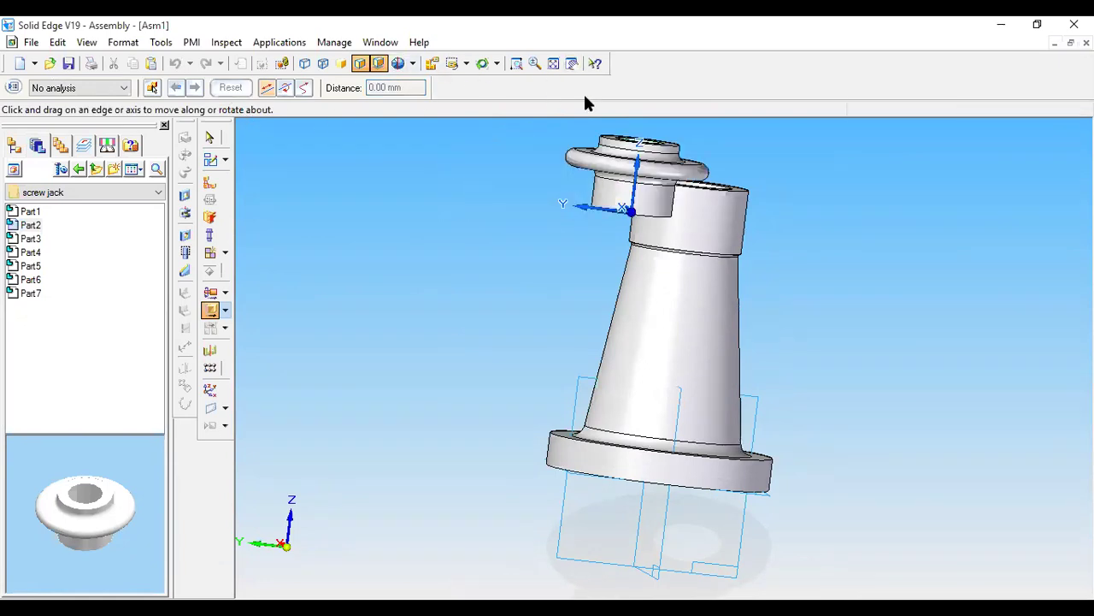
left_click(466, 64)
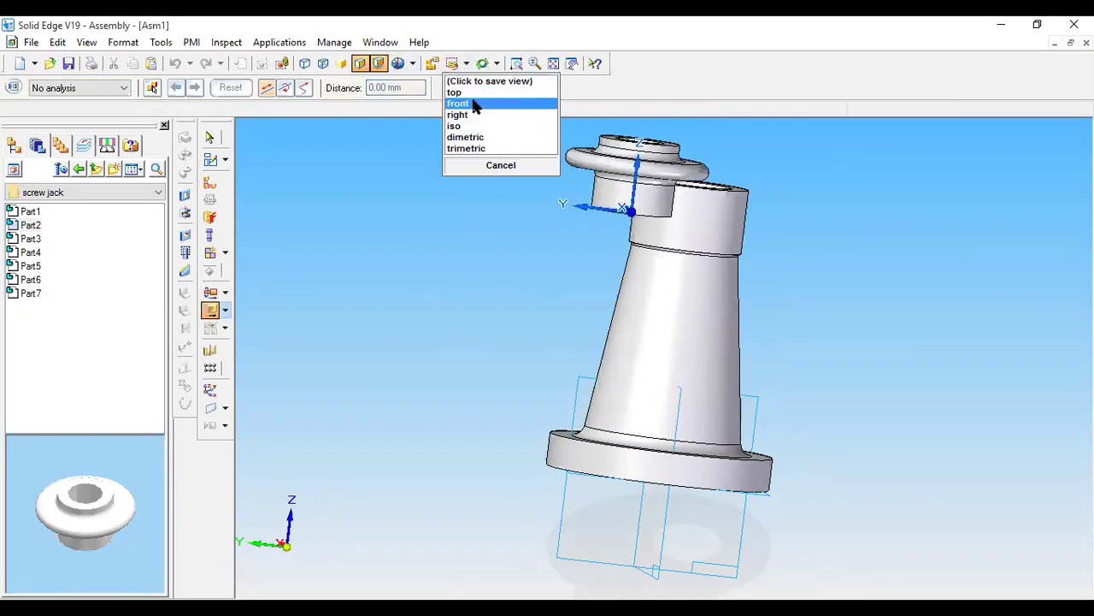
left_click(473, 100)
left_click(553, 64)
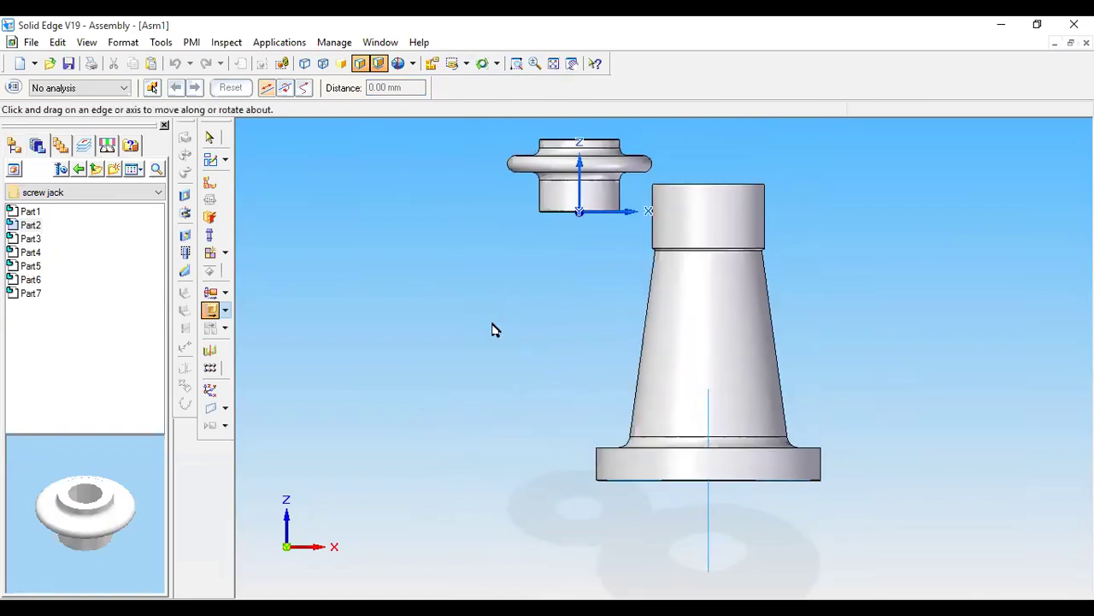
key("ctrl+i")
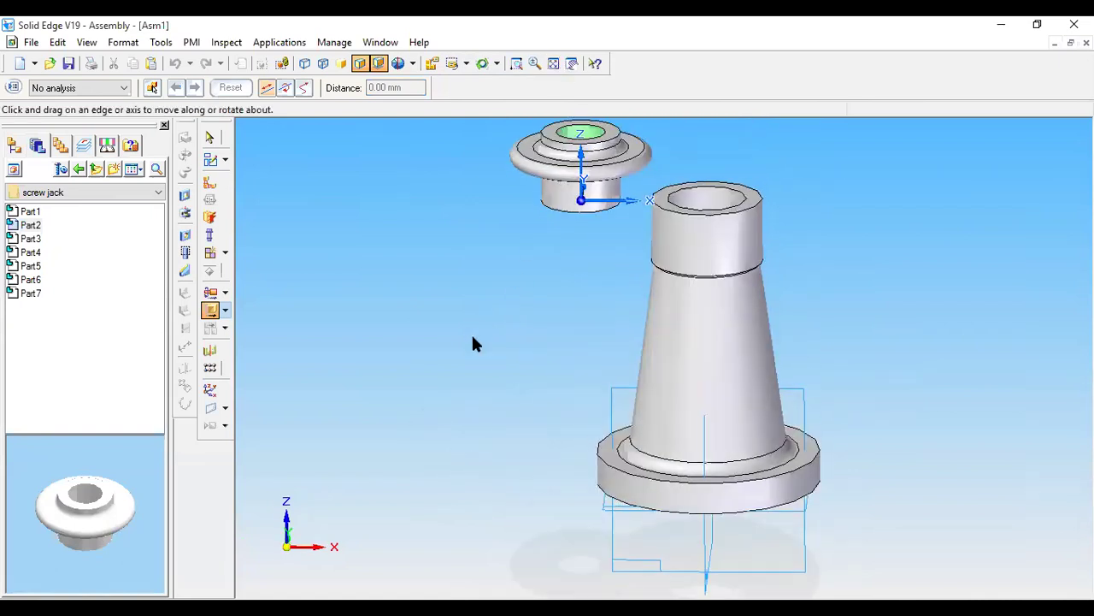
Step: Apply an Axial Align relationship between Part2's lower outer cylinder and the bore at the top of Part1
left_click(467, 65)
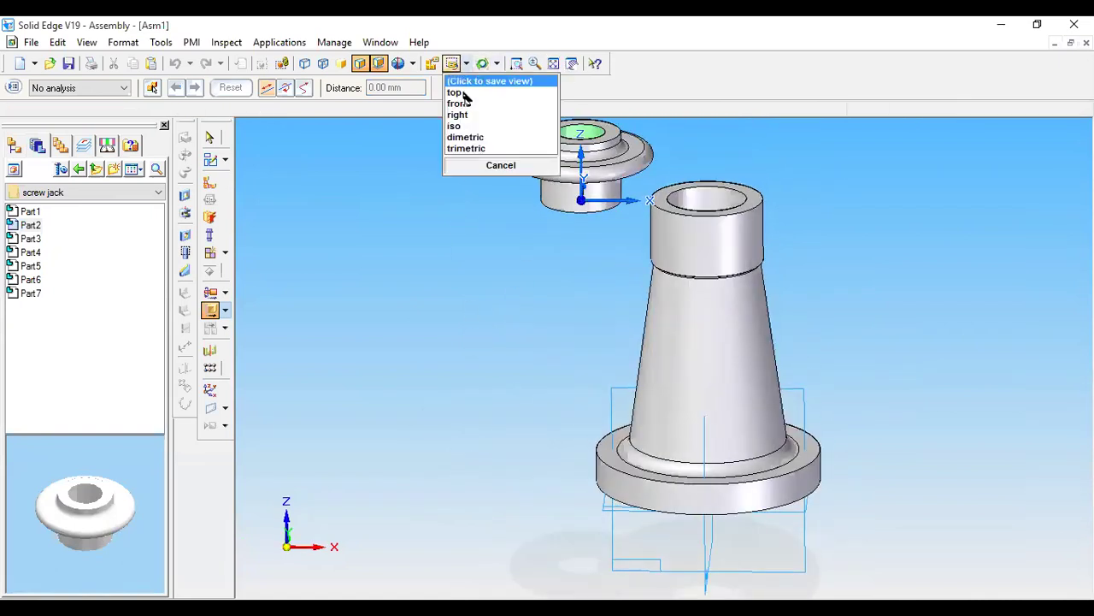
left_click(469, 136)
left_click(468, 66)
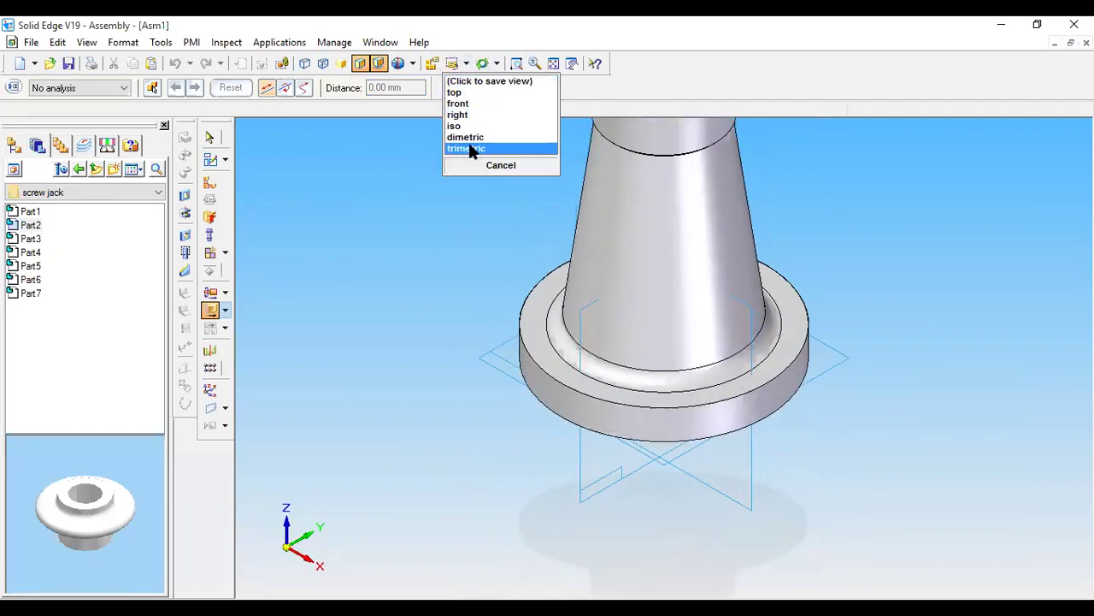
left_click(471, 139)
left_click(552, 64)
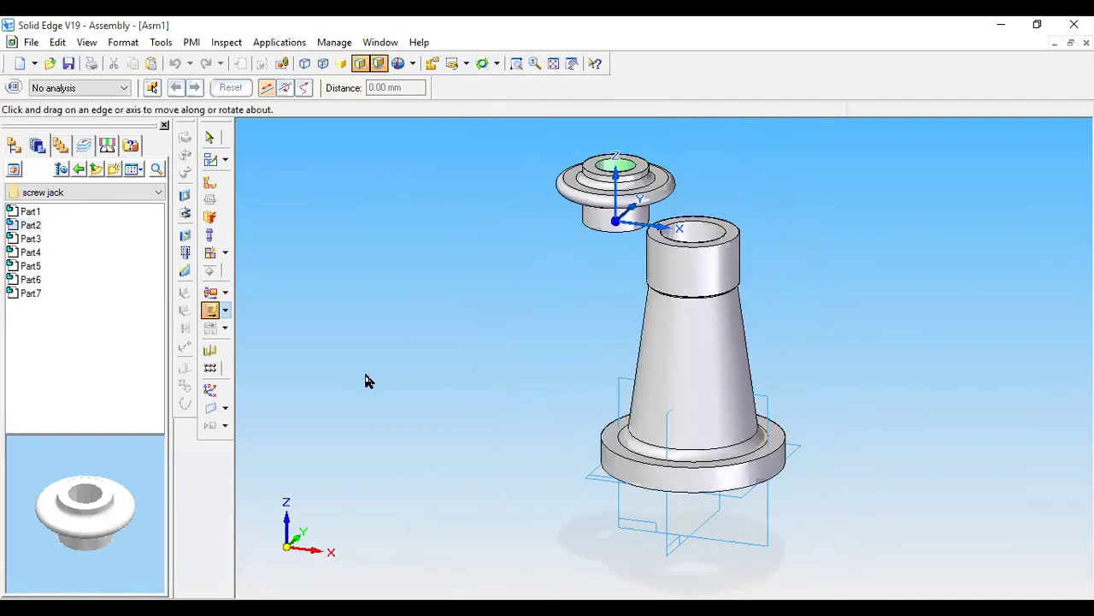
left_click(211, 183)
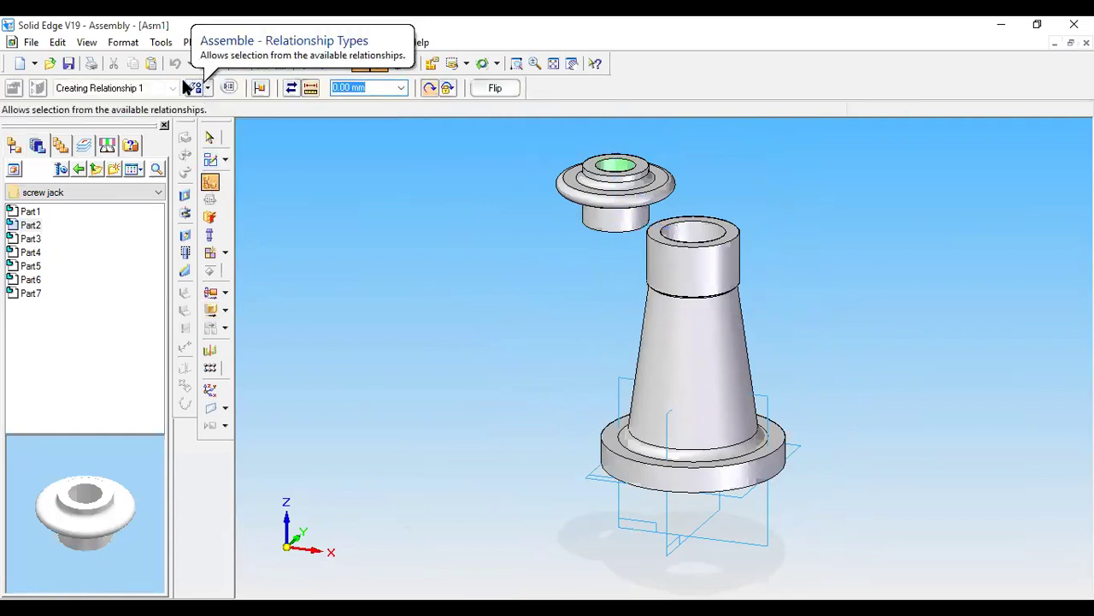
left_click(207, 89)
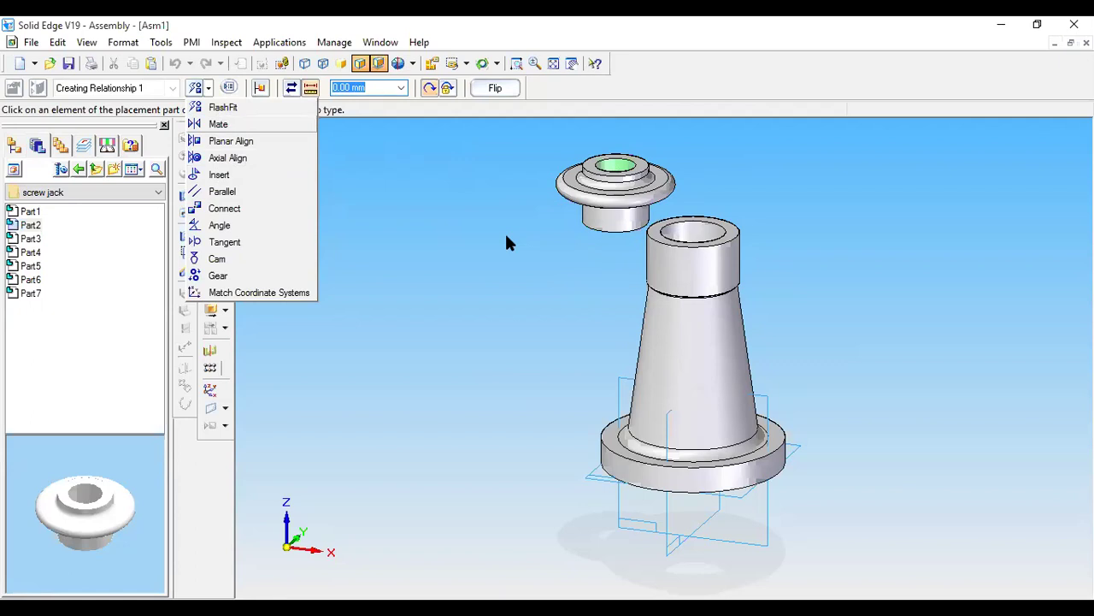
left_click(227, 162)
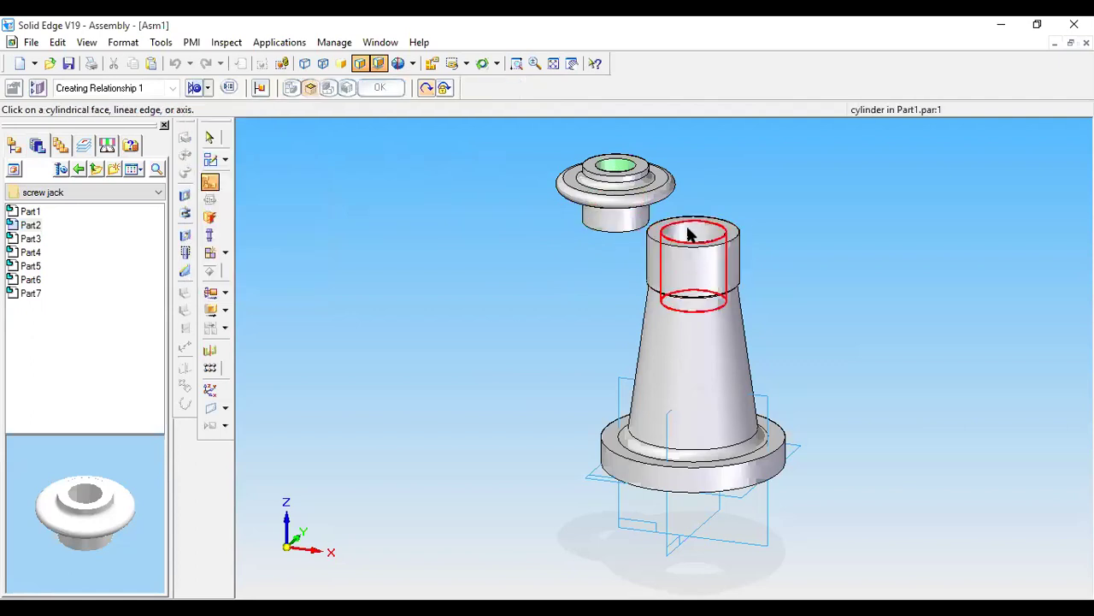
left_click(605, 225)
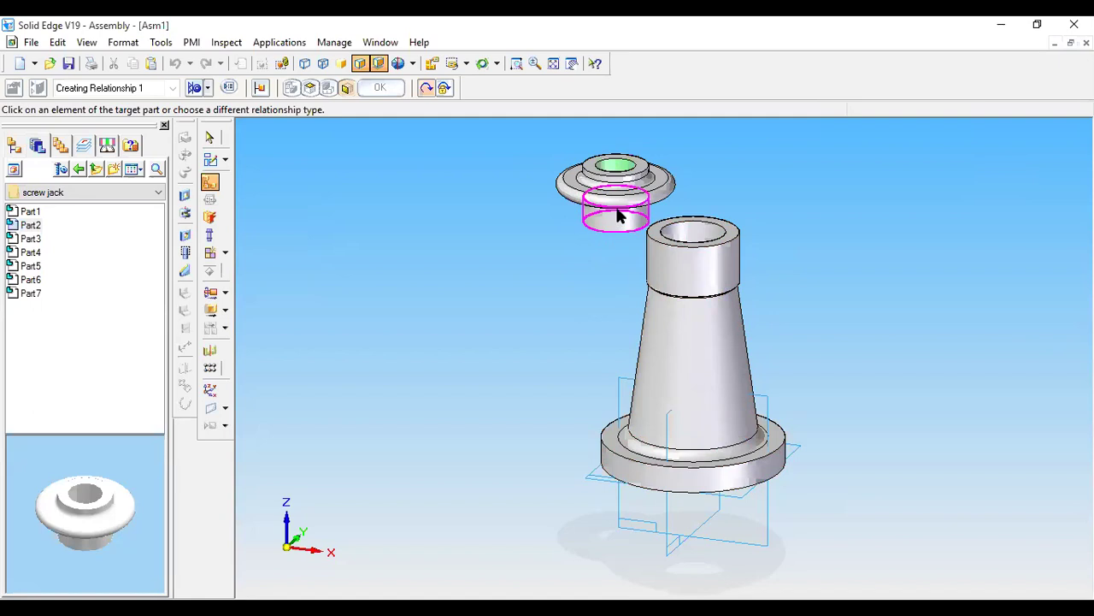
left_click(686, 227)
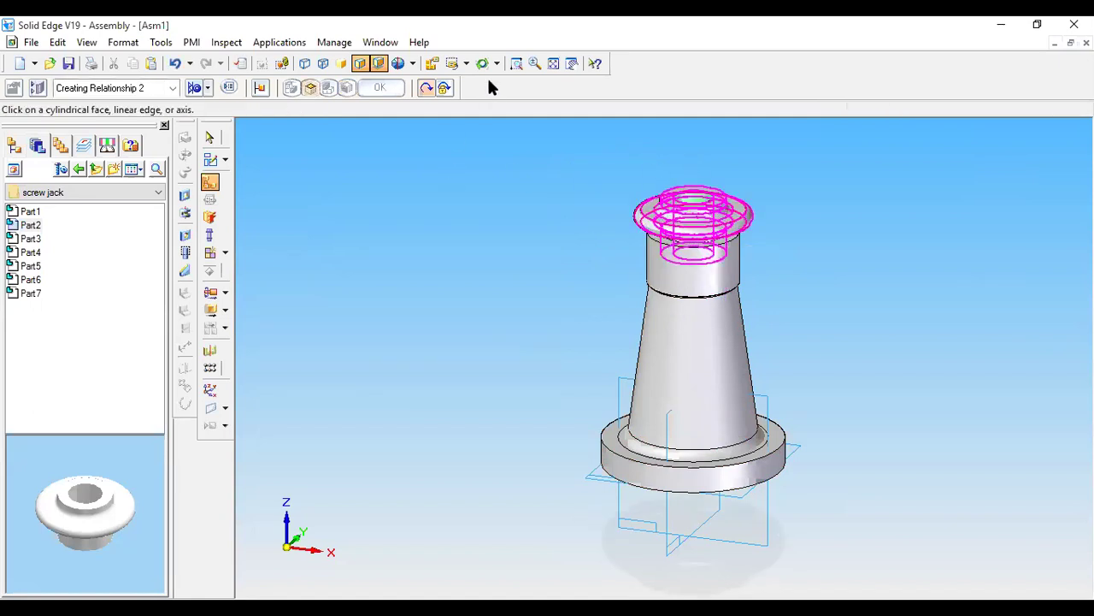
Step: Start Move Part with the default analysis options in the front view and slide Part2 up along Z
left_click(467, 65)
left_click(473, 103)
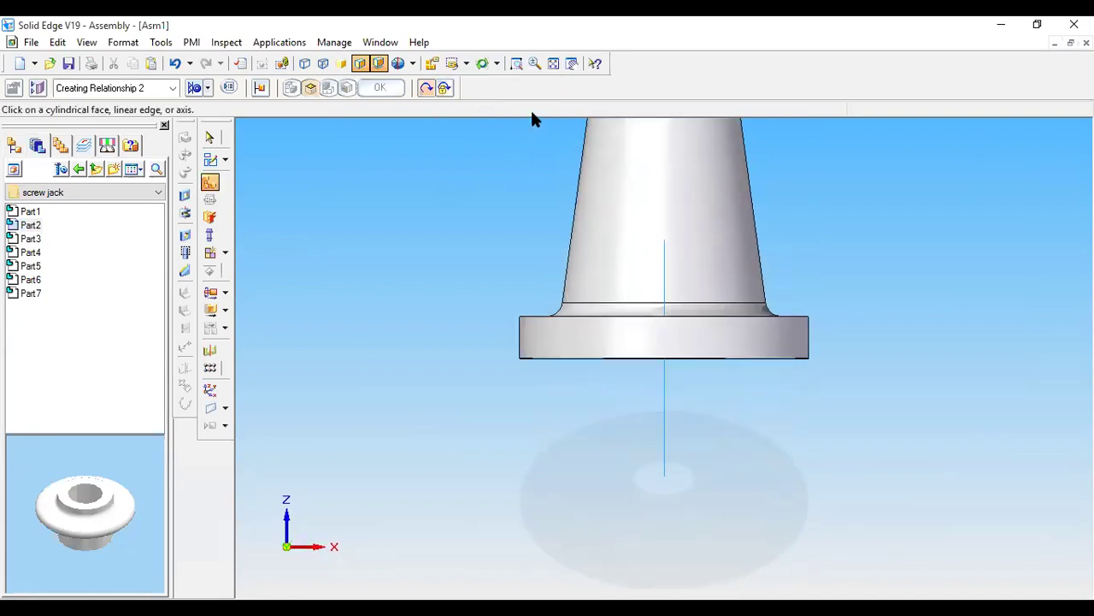
left_click(553, 64)
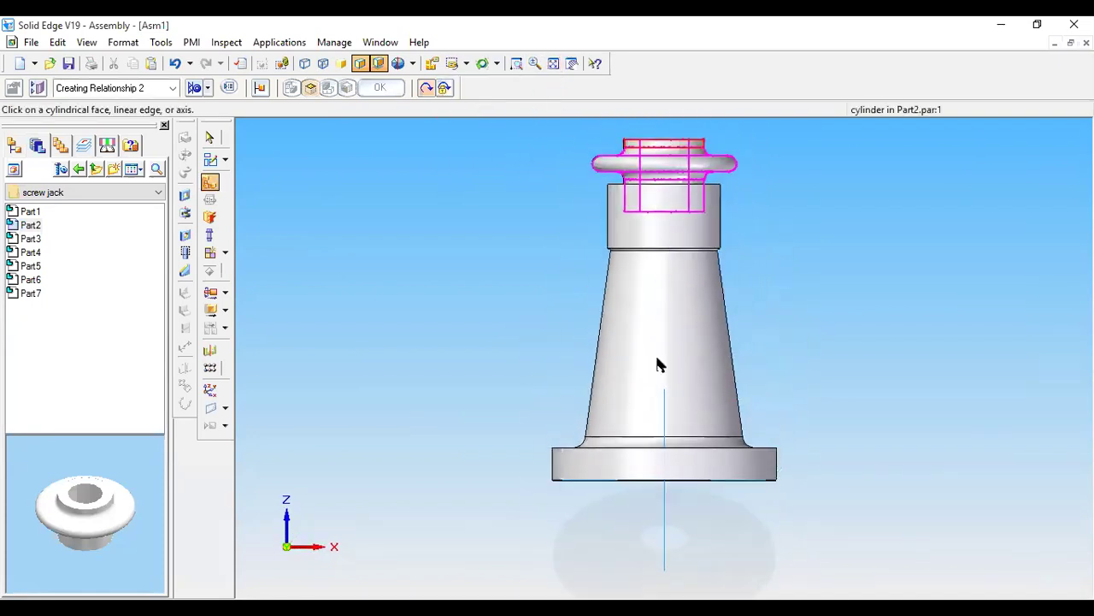
left_click(210, 310)
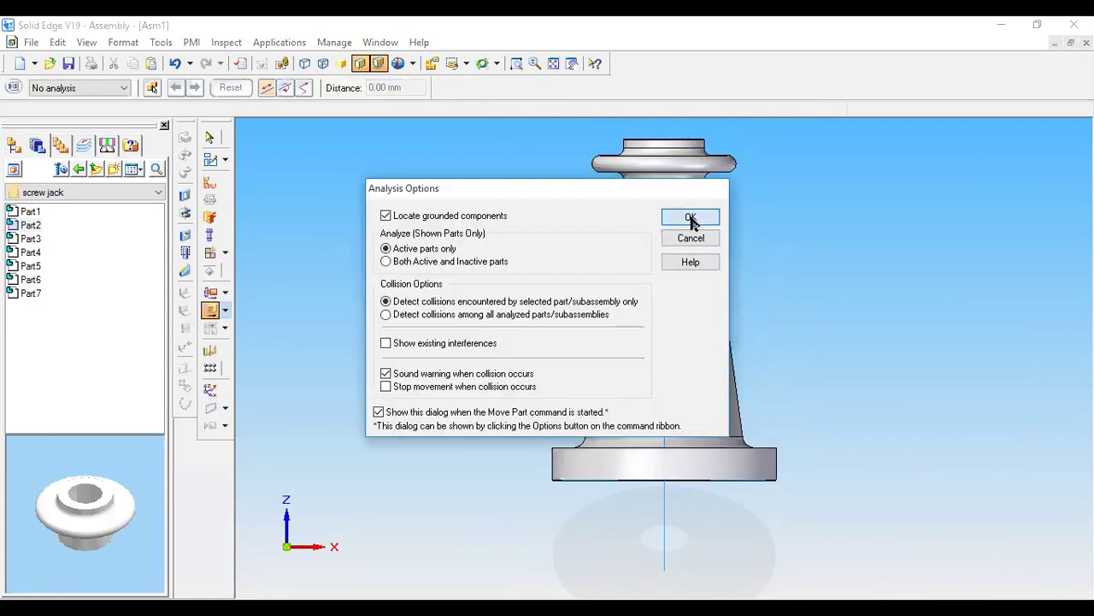
left_click(690, 218)
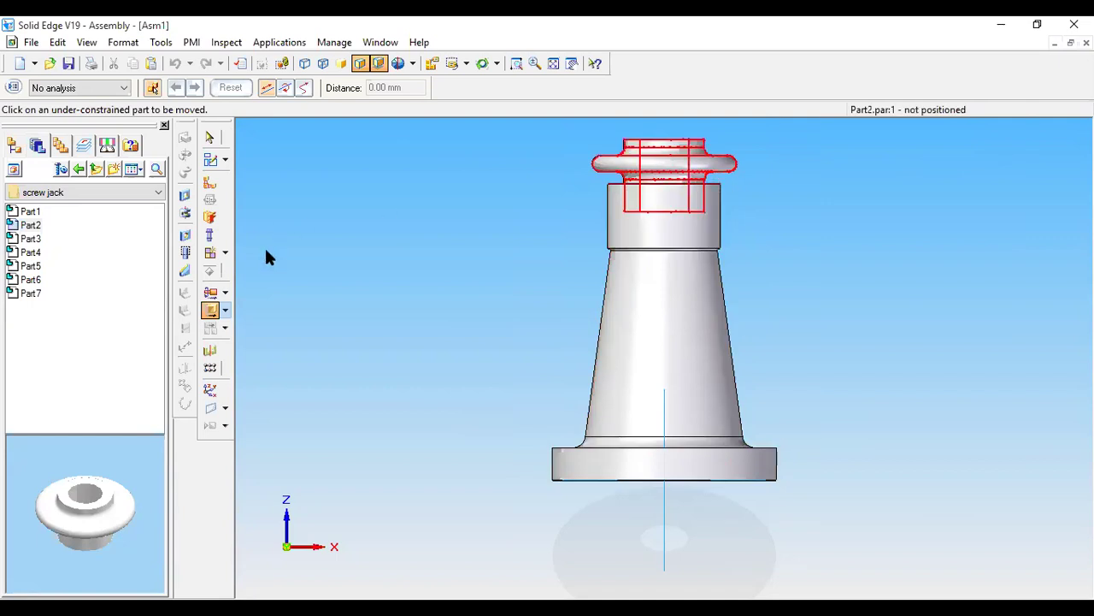
left_click(664, 162)
mouse_move(666, 160)
left_mouse_down()
mouse_move(659, 115)
mouse_move(681, 325)
mouse_move(664, 140)
mouse_move(674, 130)
mouse_move(640, 487)
mouse_move(655, 567)
mouse_move(657, 137)
mouse_move(645, 156)
left_mouse_up()
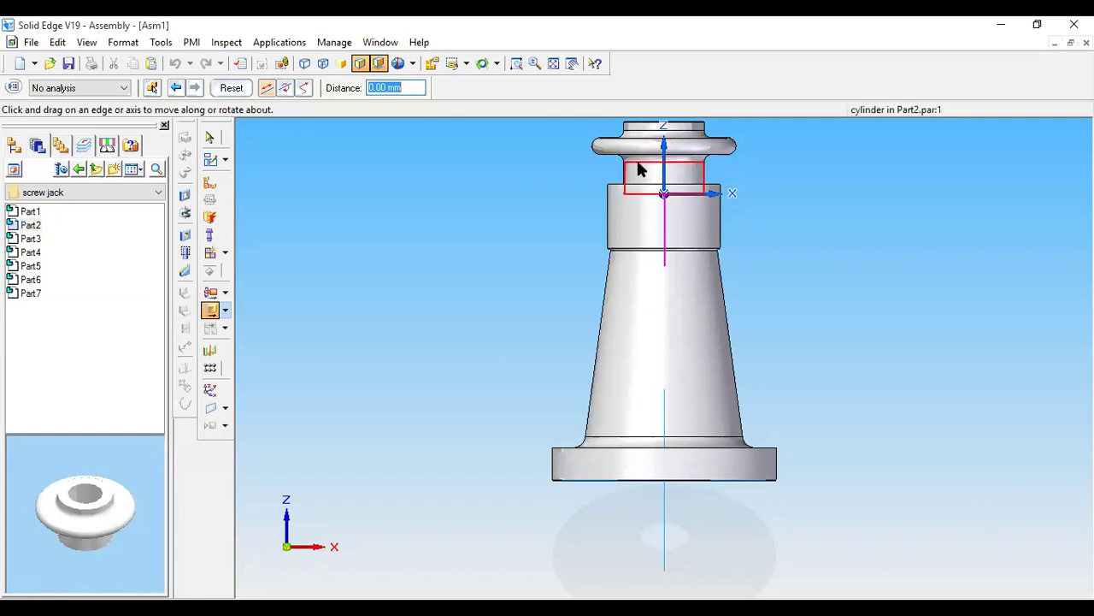
Step: Try to move Part2 sideways along X, and raise it along Z until it clears the top of the base
left_click(709, 192)
left_click_drag(709, 191, 877, 197)
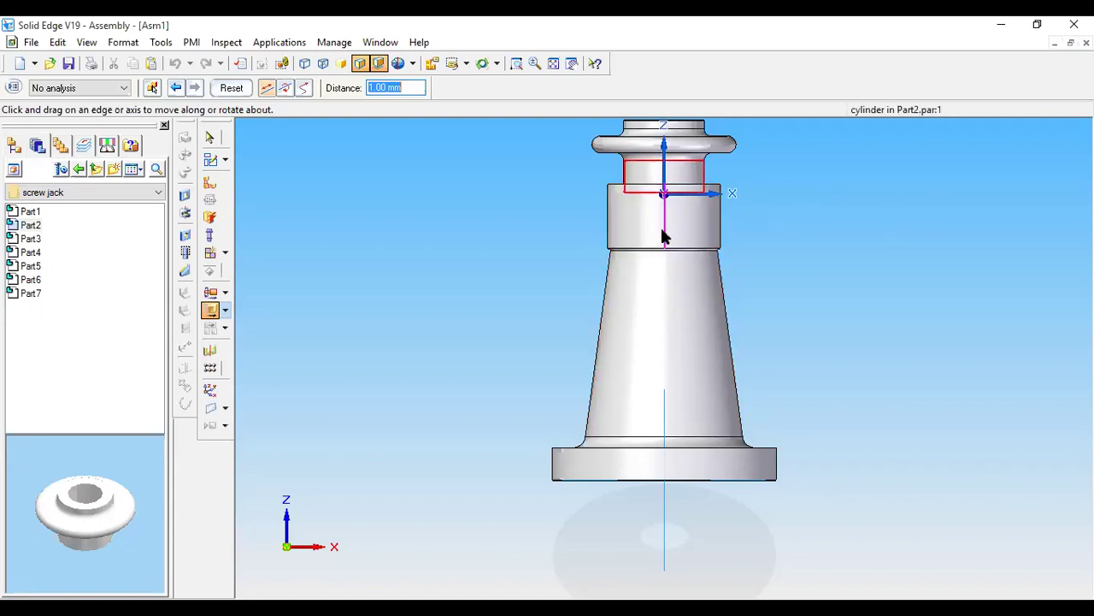
left_click_drag(665, 158, 666, 134)
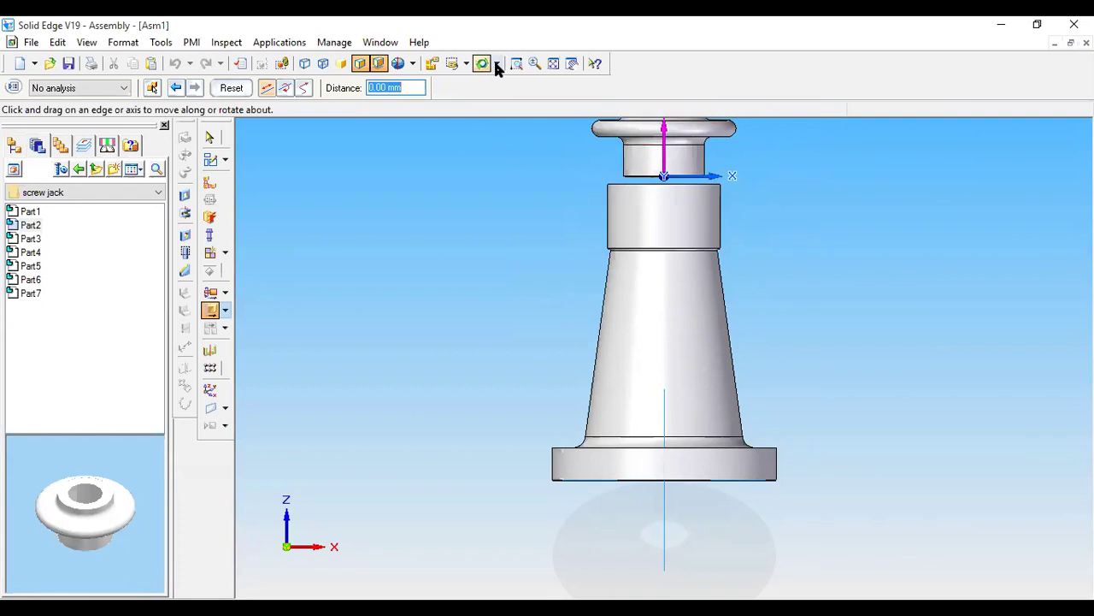
Step: Use FlashFit to mate the underside of Part2's flange with the top face of Part1
left_click(466, 64)
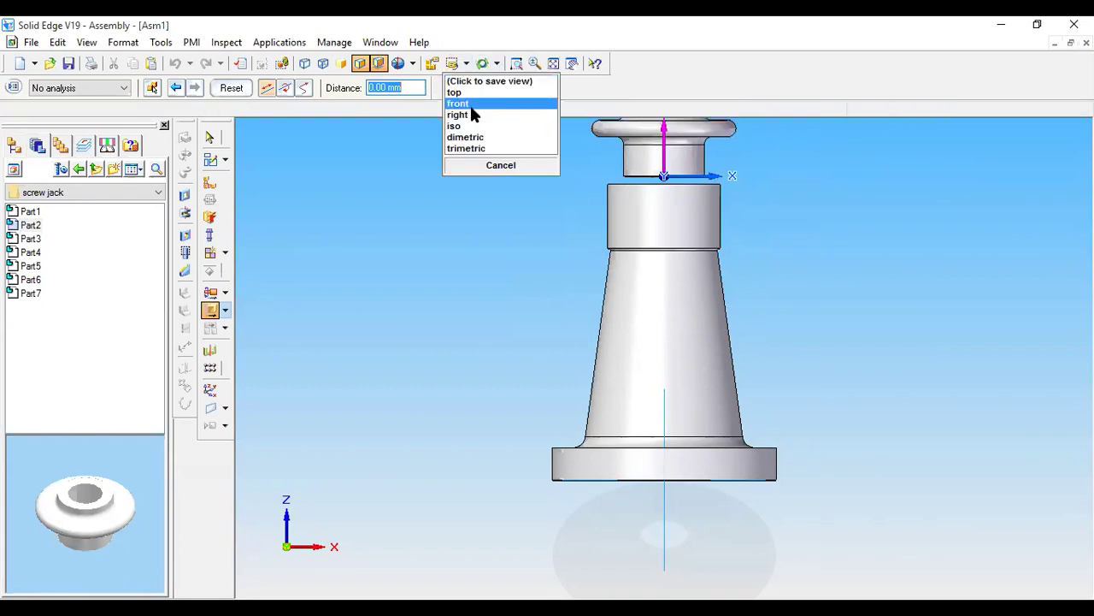
left_click(471, 139)
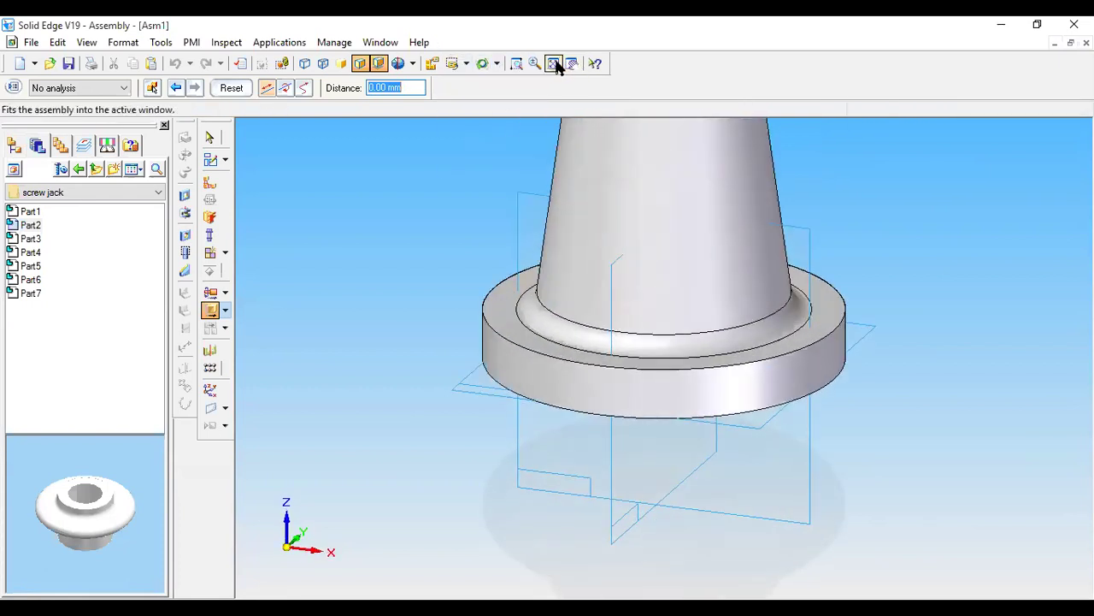
left_click(553, 63)
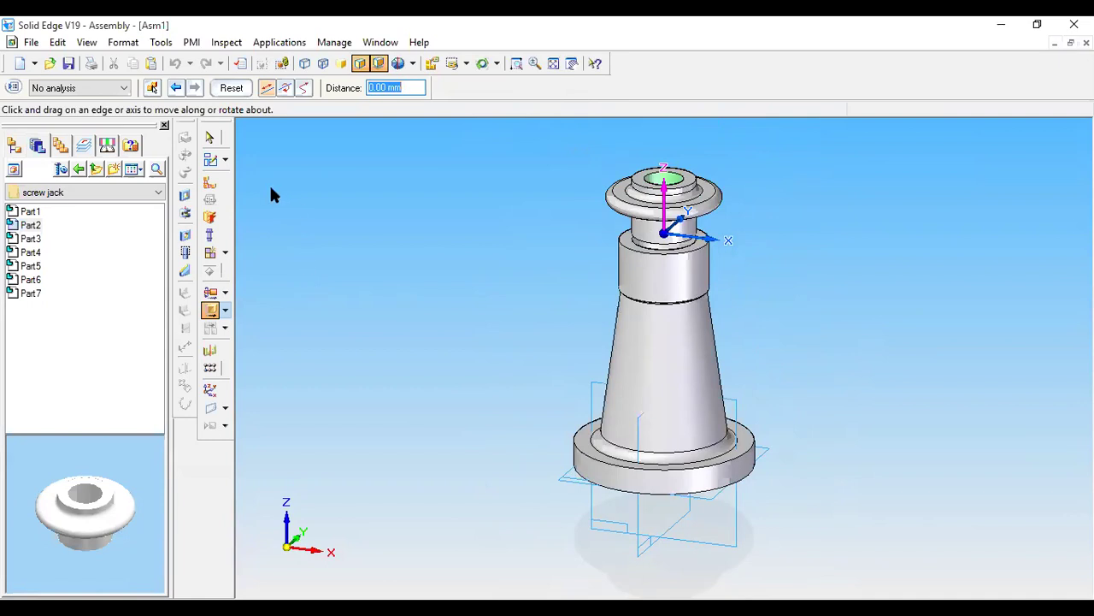
left_click(209, 182)
left_click(209, 89)
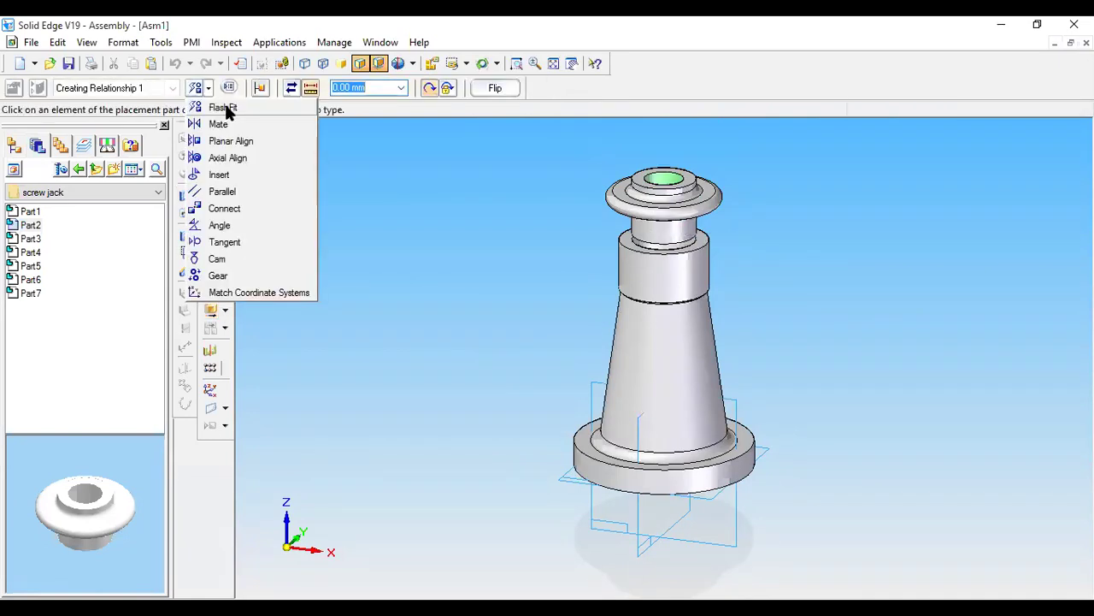
left_click(222, 107)
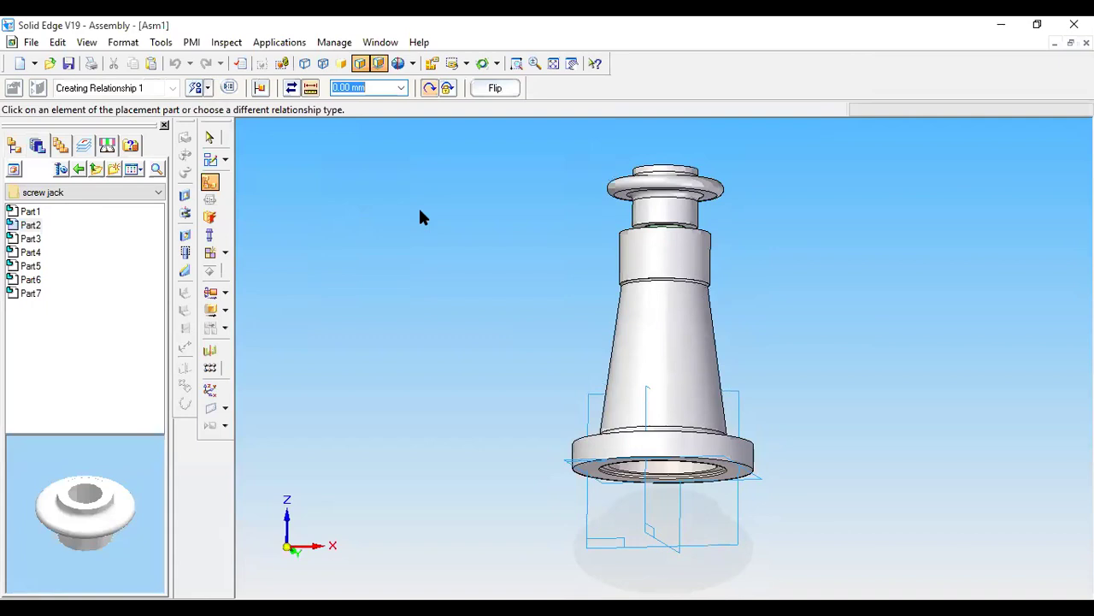
left_click(637, 199)
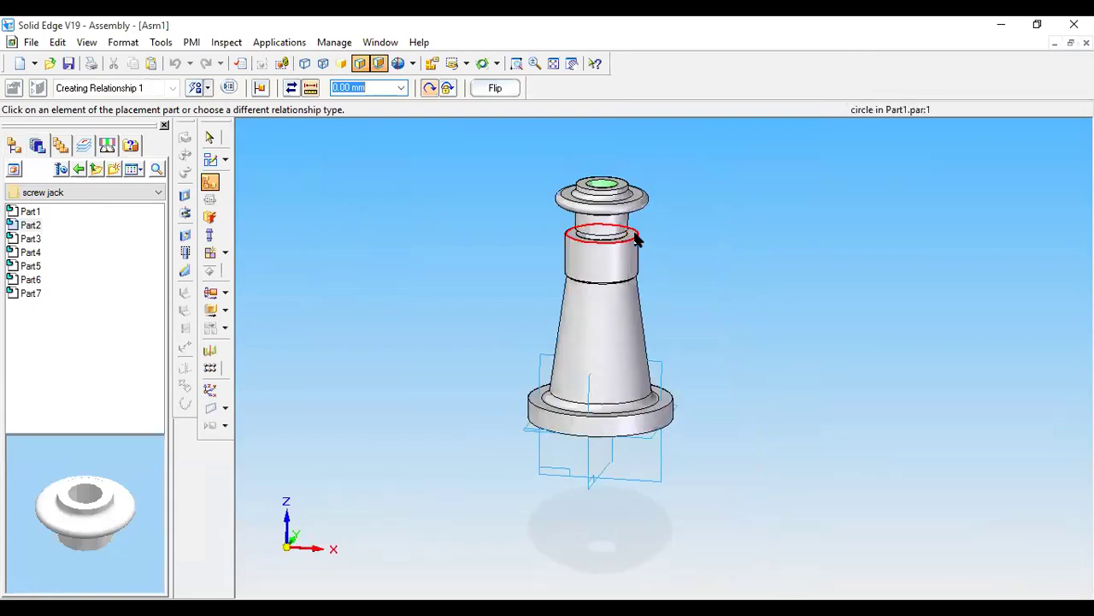
left_click(678, 232)
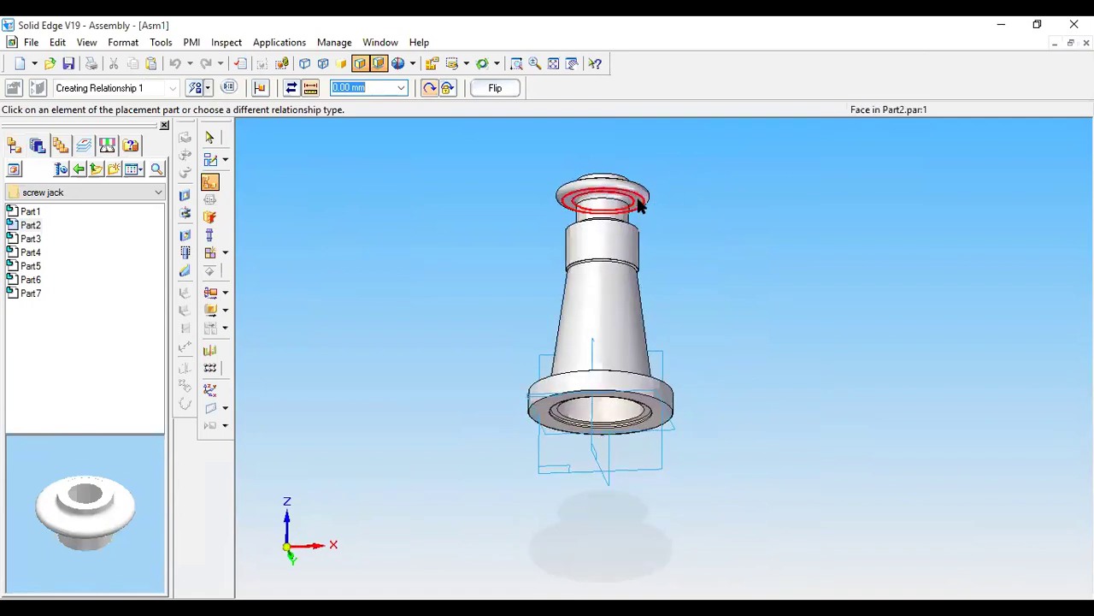
middle_click_drag(712, 217, 657, 287)
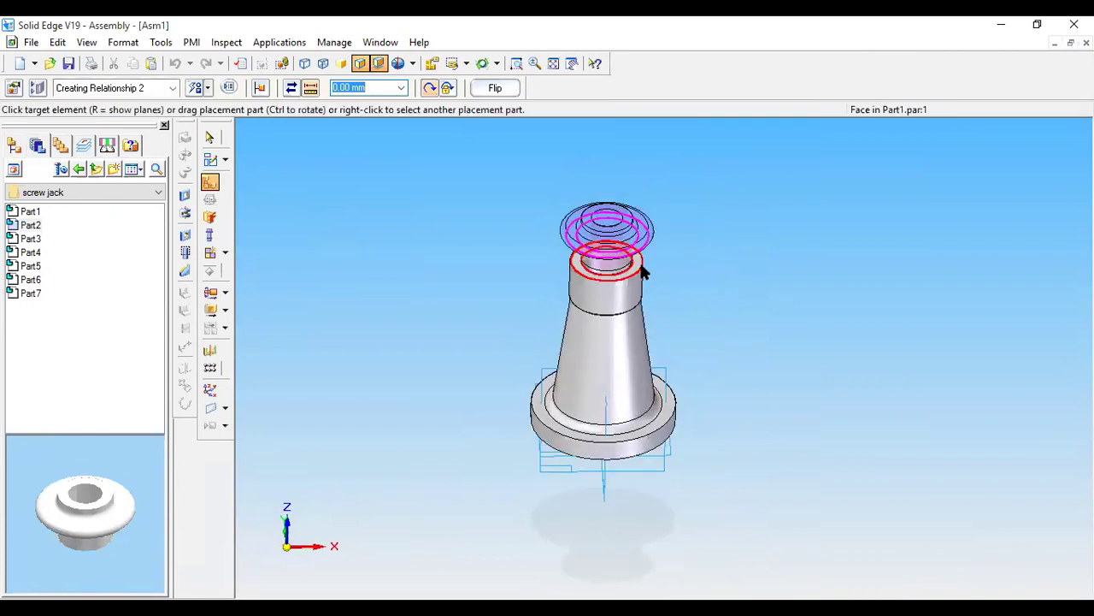
left_click(643, 272)
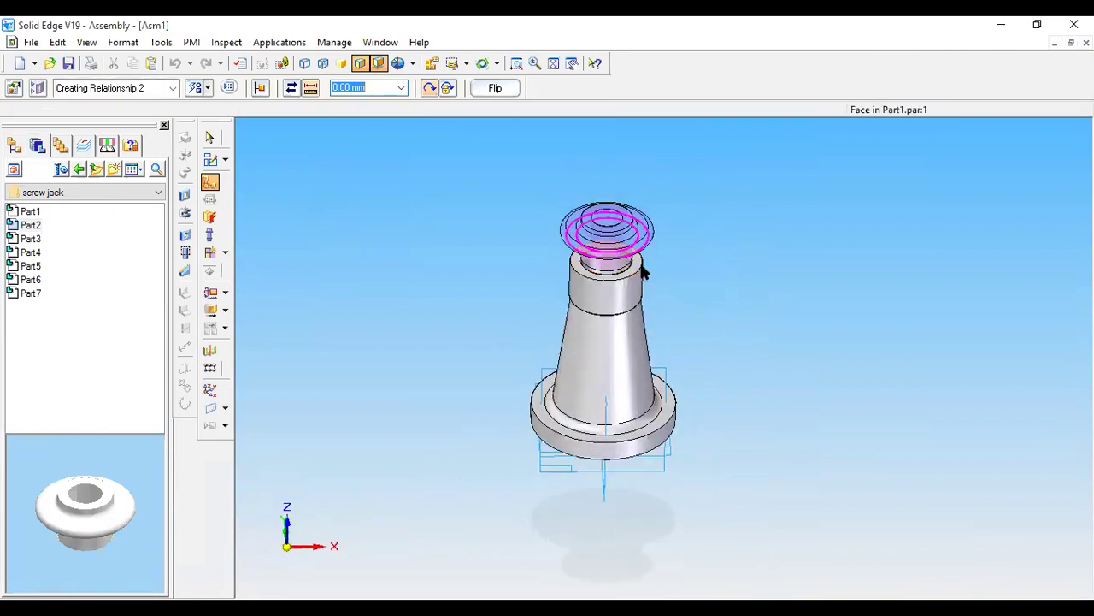
Step: Test Part2's remaining freedom by trying to slide it along Z with Move Part in the front view
left_click(466, 64)
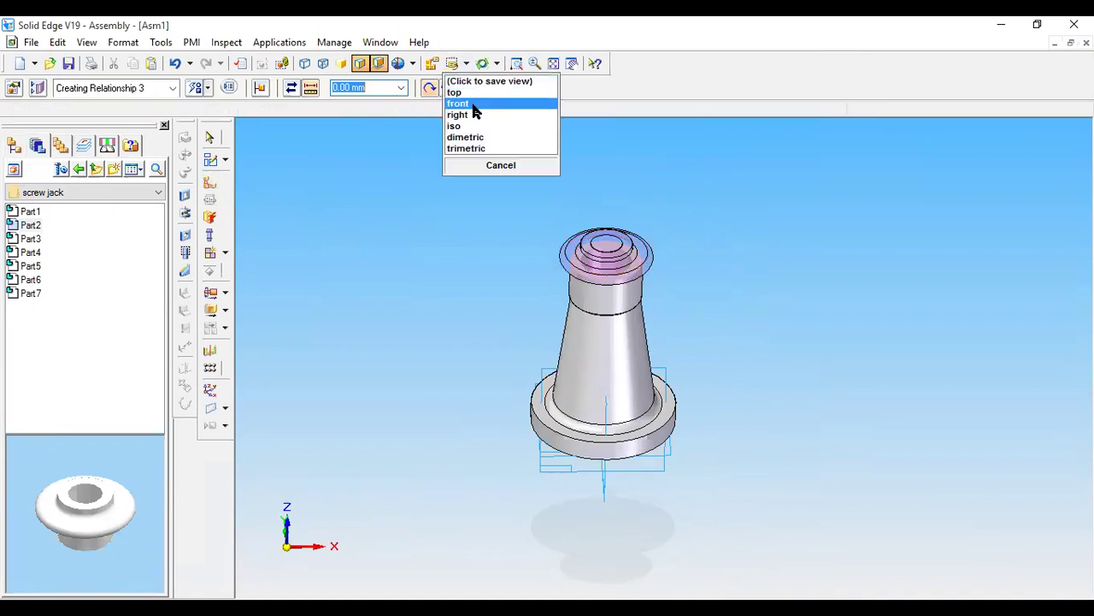
left_click(472, 114)
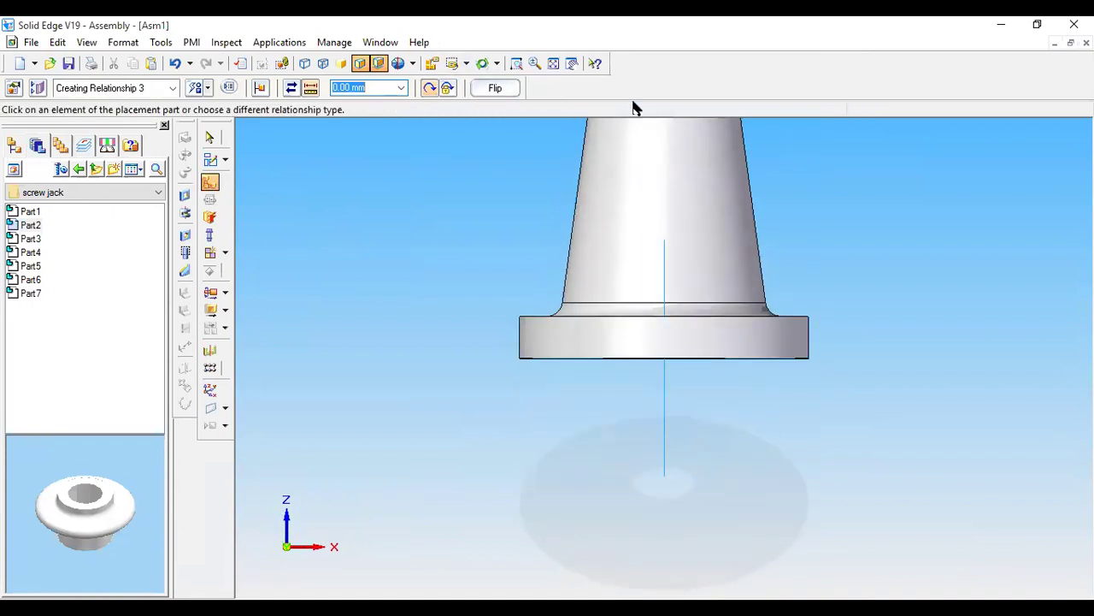
left_click(554, 66)
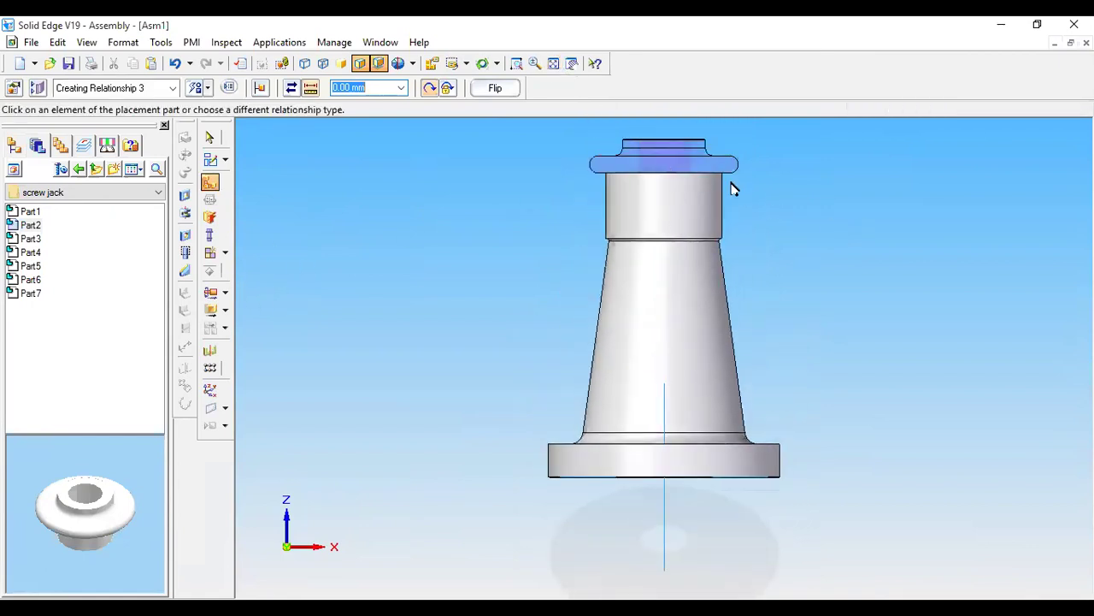
left_click(211, 311)
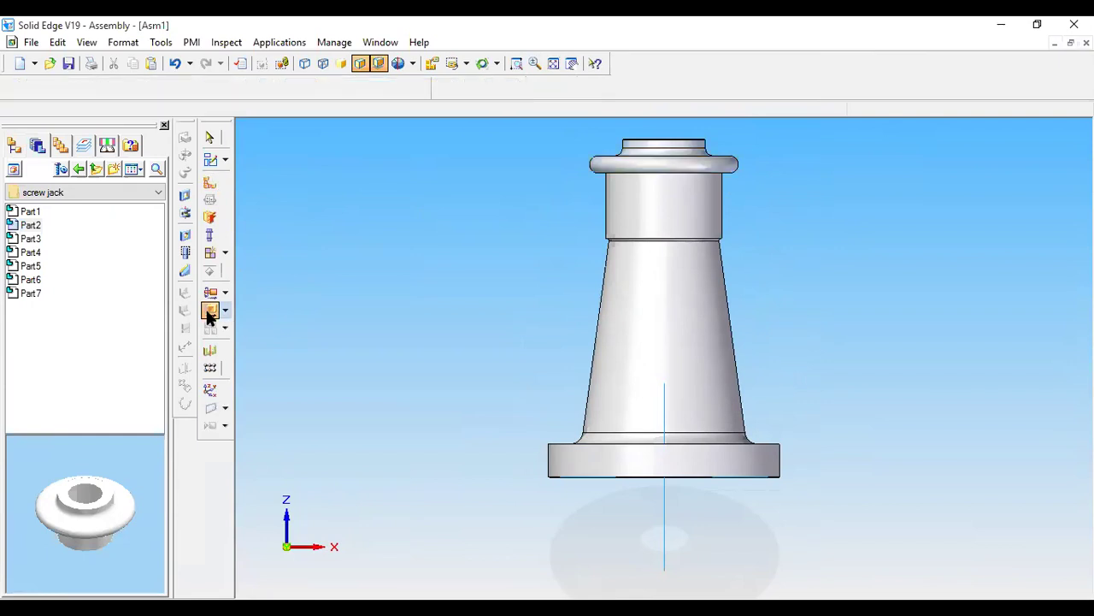
left_click(678, 211)
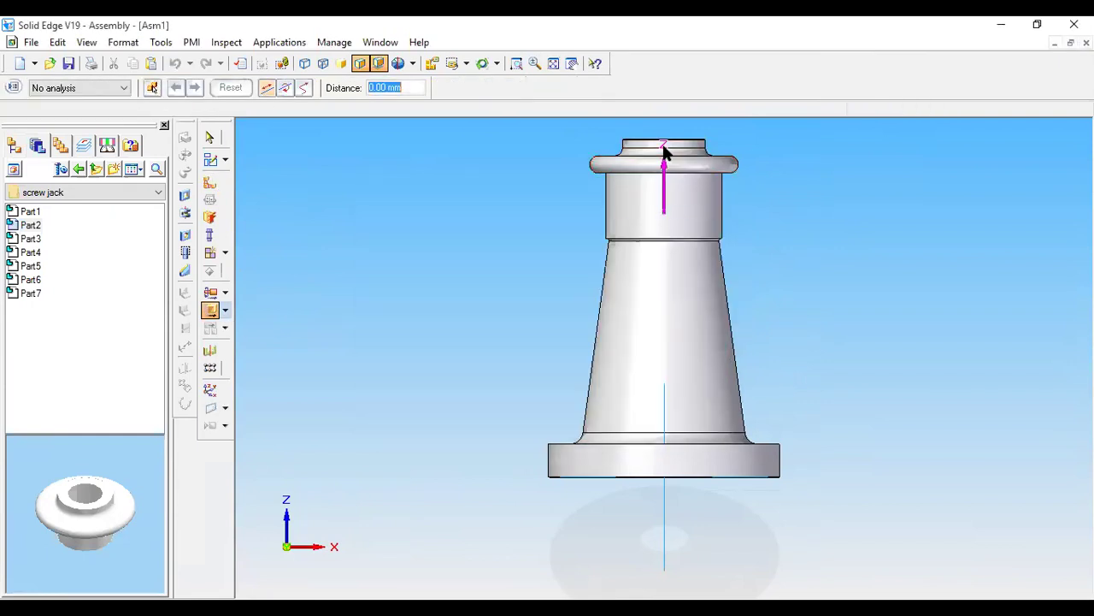
left_click(664, 204)
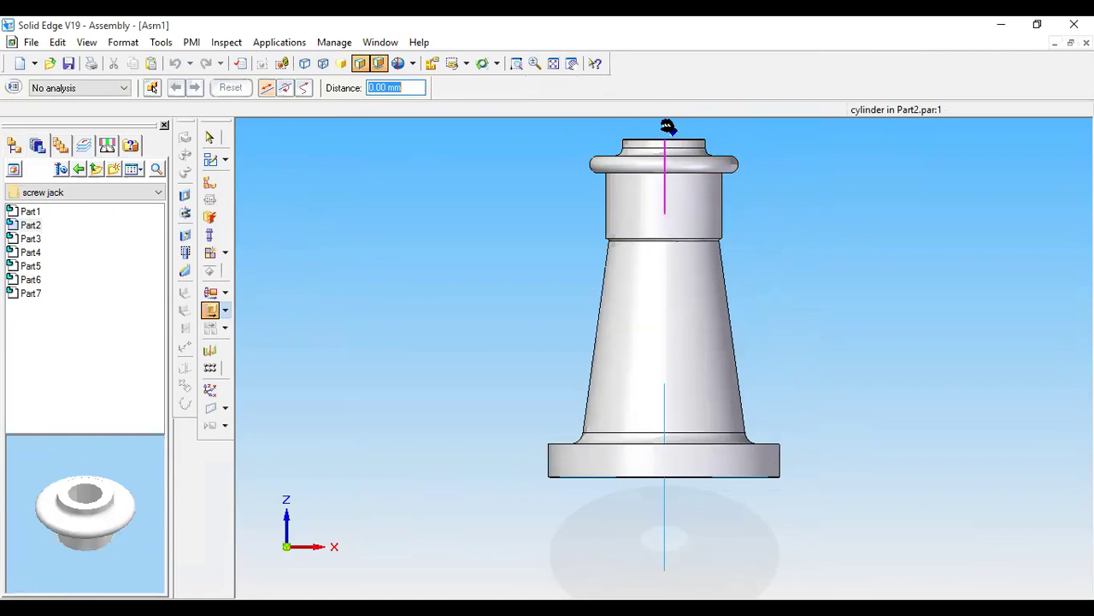
left_click(655, 168)
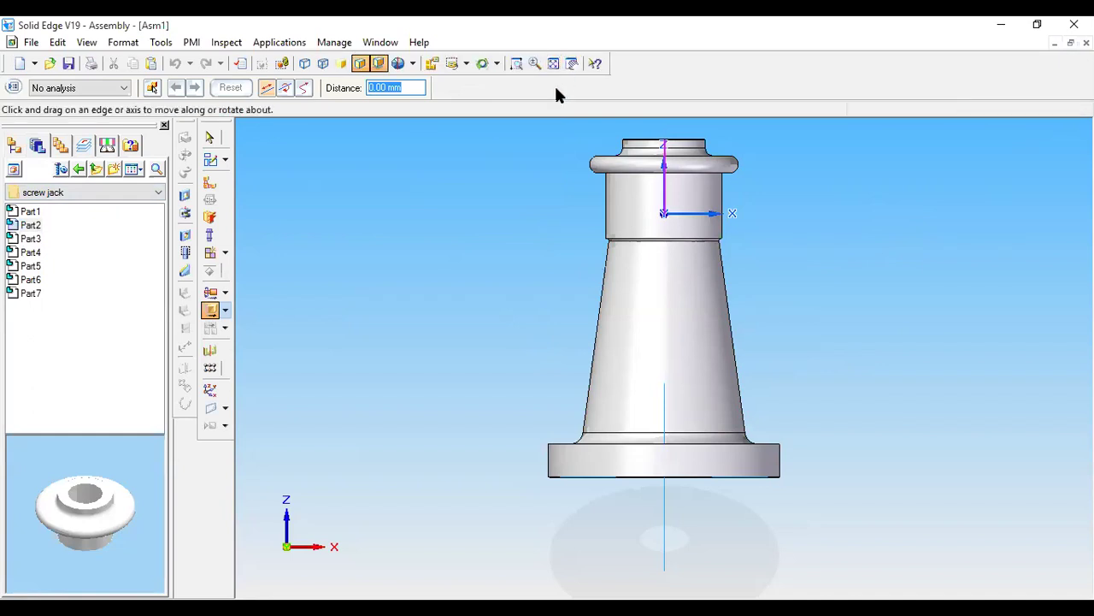
Step: Switch to the fitted dimetric view and place Part3 in the assembly above the base
left_click(466, 63)
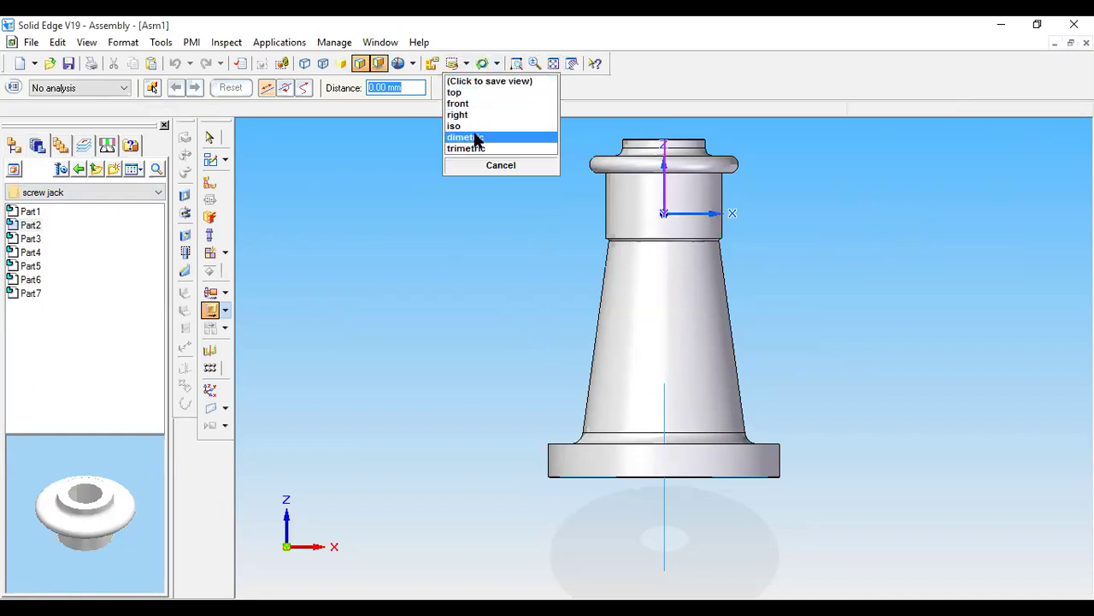
left_click(479, 139)
left_click(553, 63)
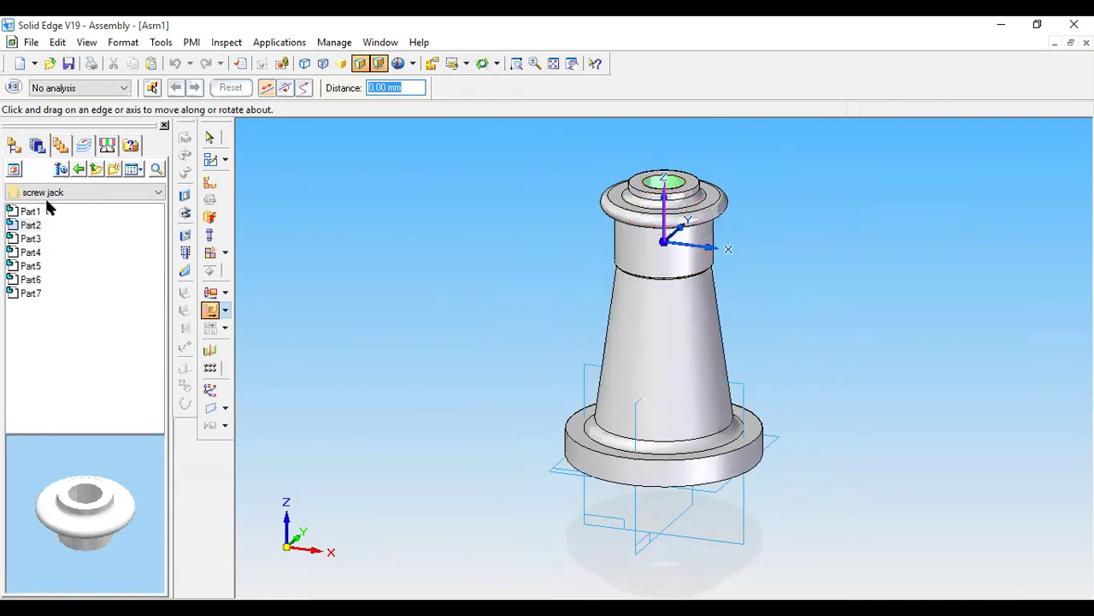
left_click(30, 239)
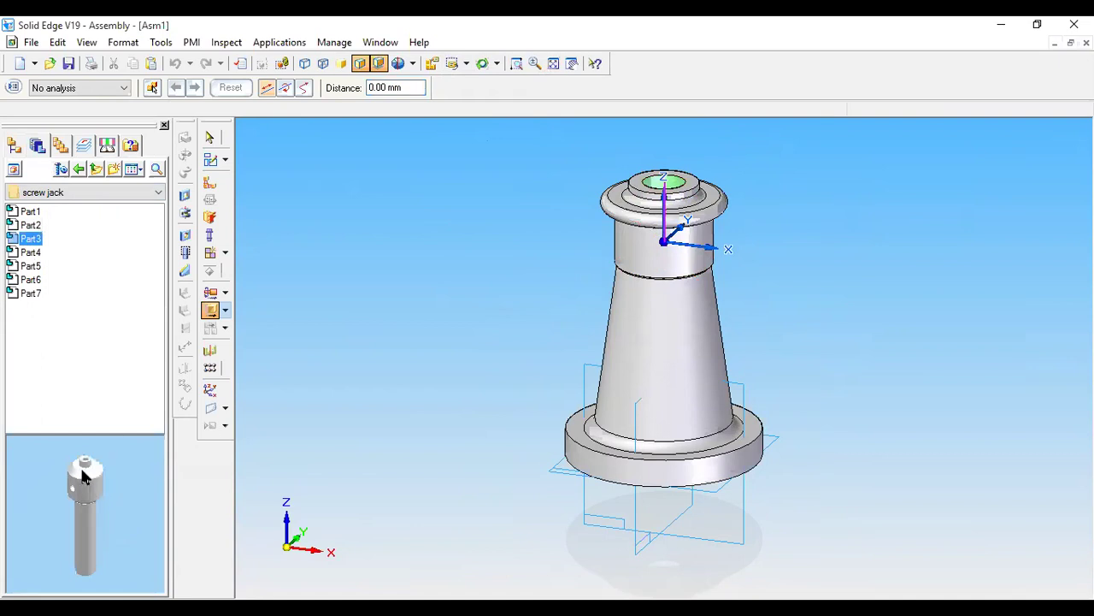
left_click_drag(34, 246, 565, 141)
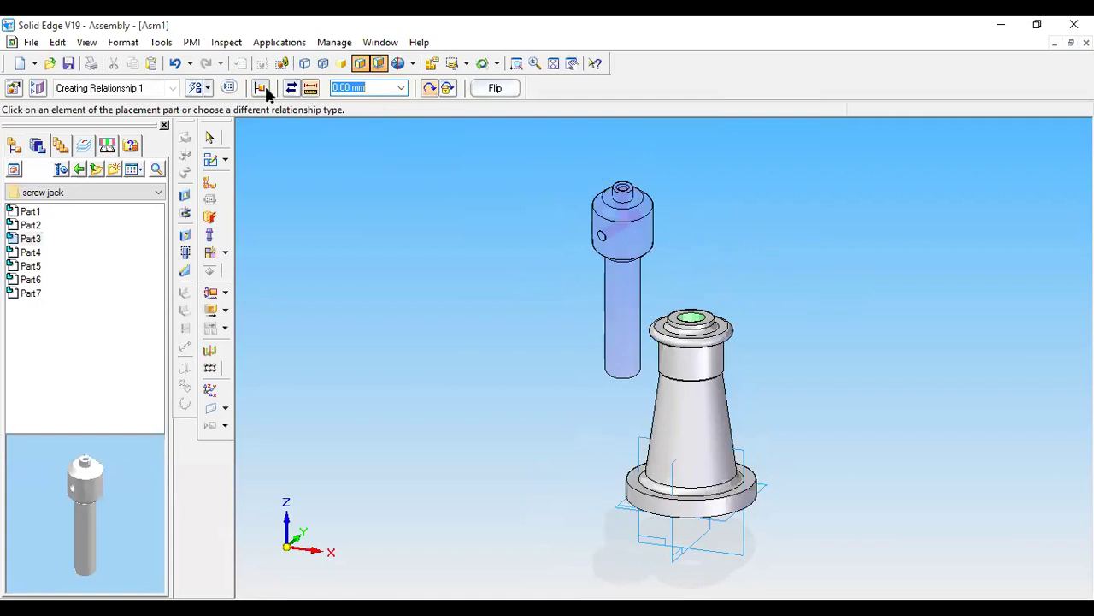
Step: Axially align Part3's cylindrical shank with the bore of Part2
left_click(207, 88)
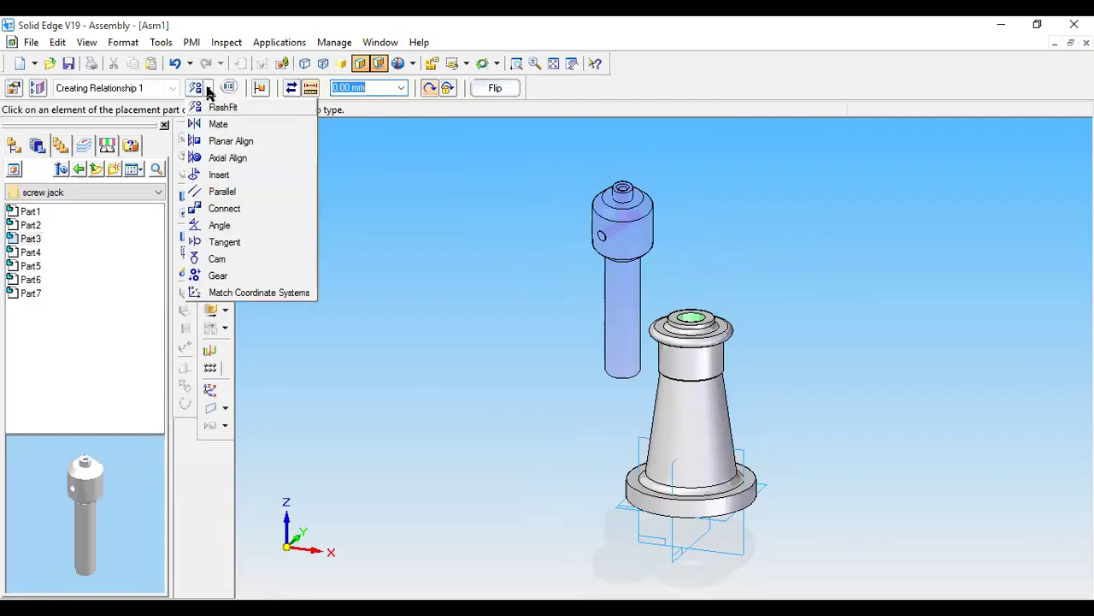
left_click(227, 158)
left_click(623, 317)
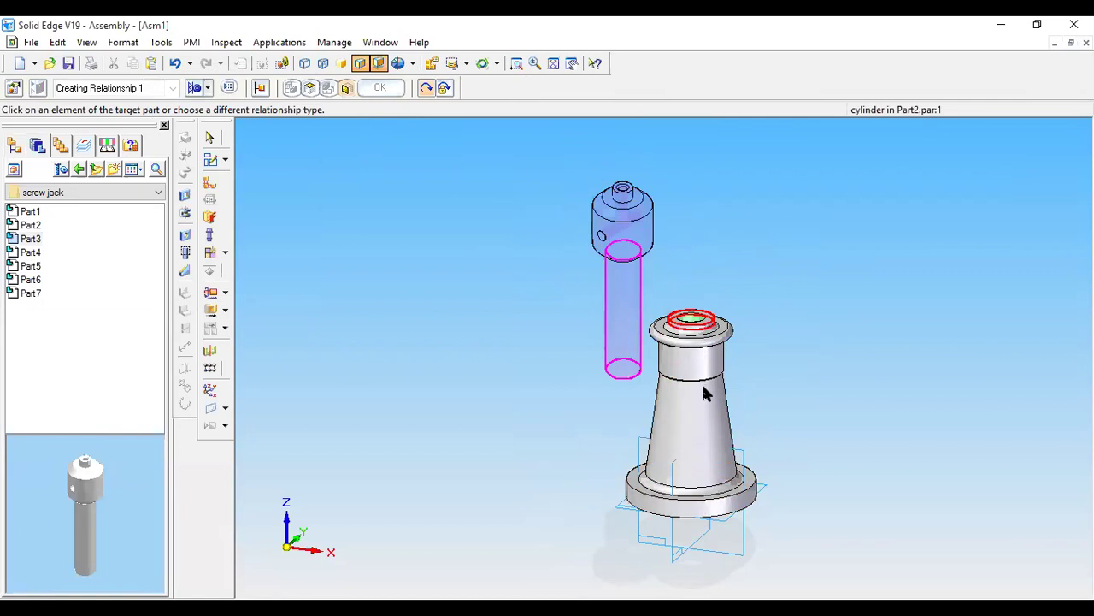
left_click(694, 323)
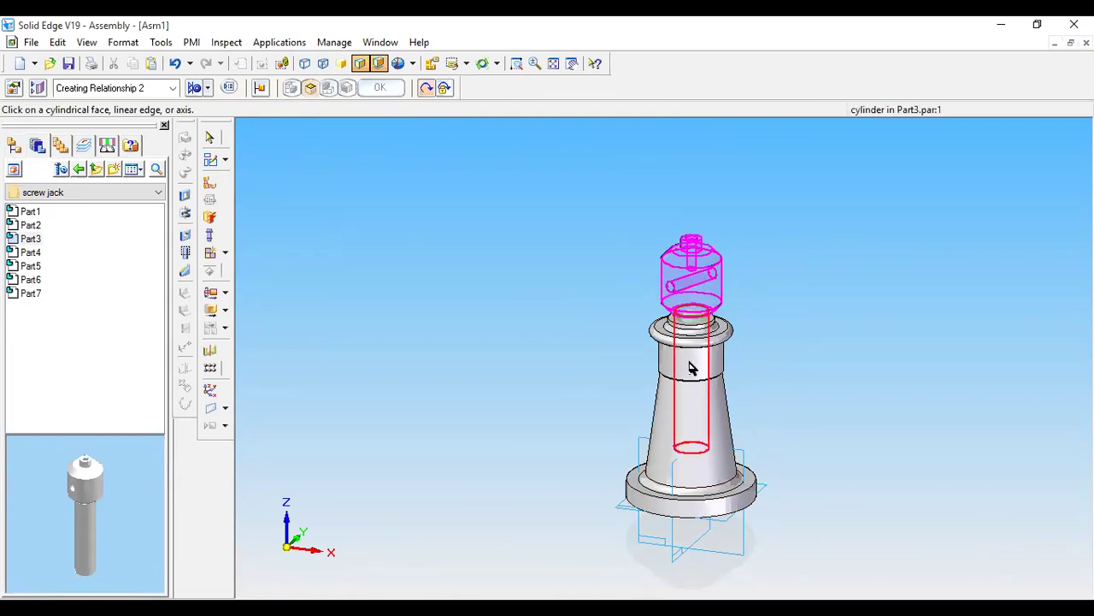
left_click(694, 391)
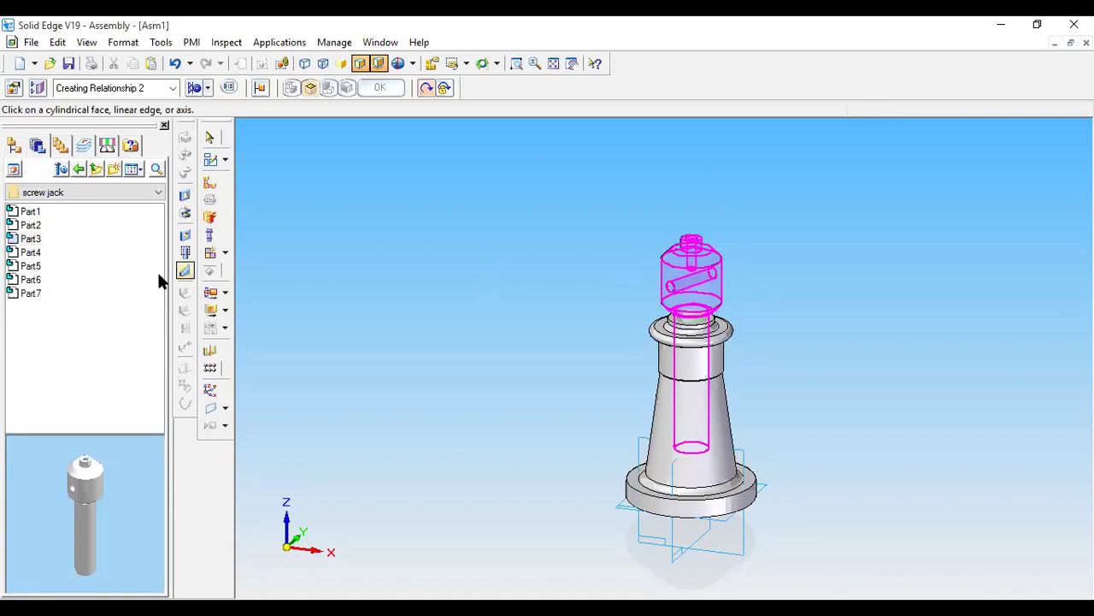
Step: Use Move Part to slide Part3 slightly up along its Z axis
left_click(211, 310)
left_click(689, 218)
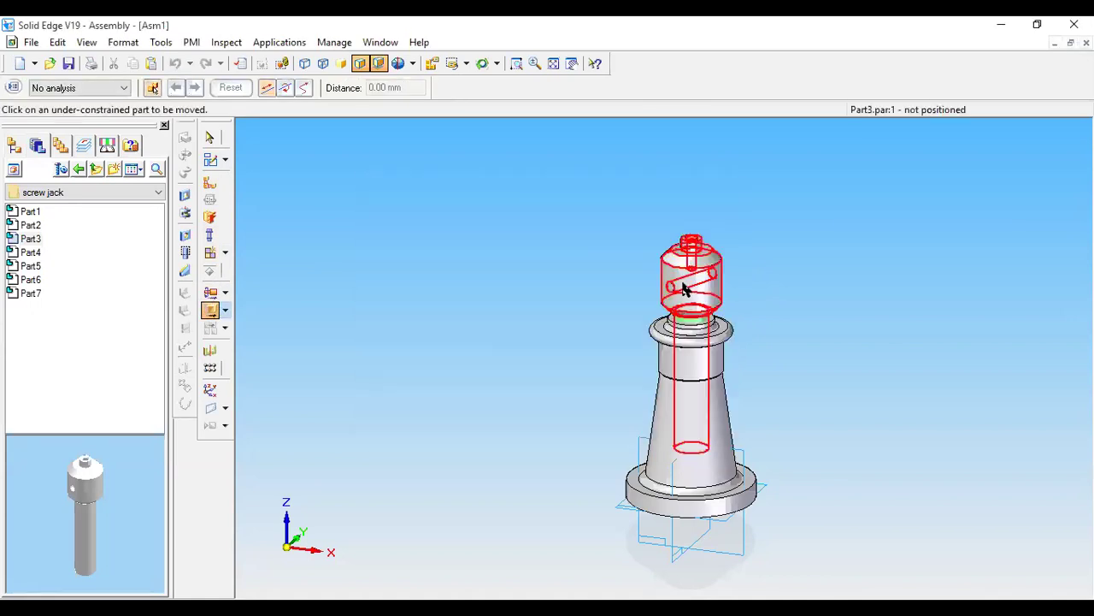
left_click(698, 276)
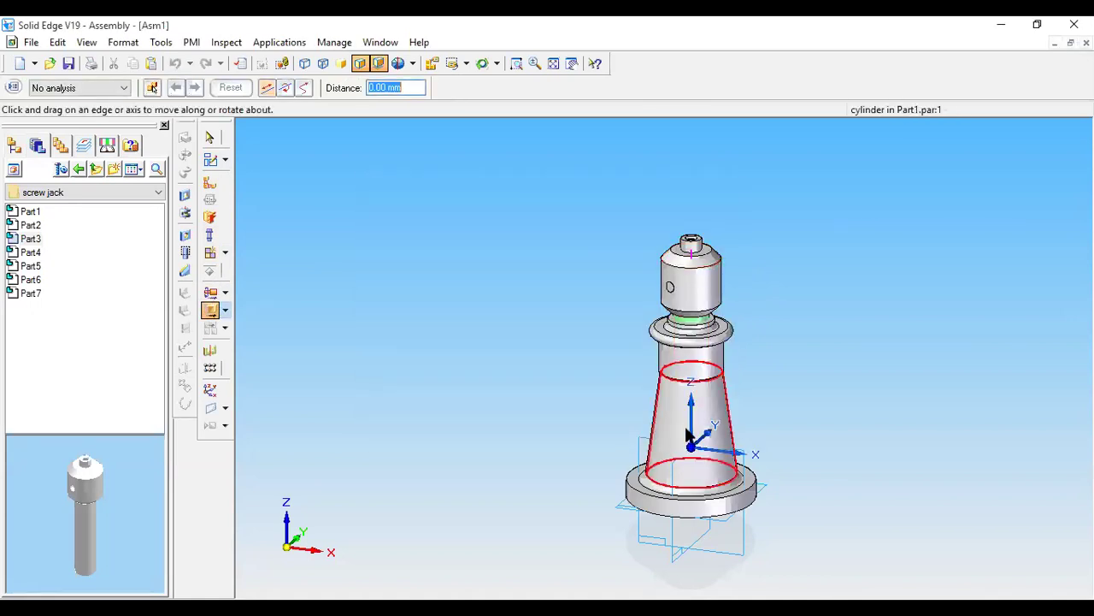
mouse_move(691, 425)
left_mouse_down()
mouse_move(694, 328)
mouse_move(696, 415)
left_mouse_up()
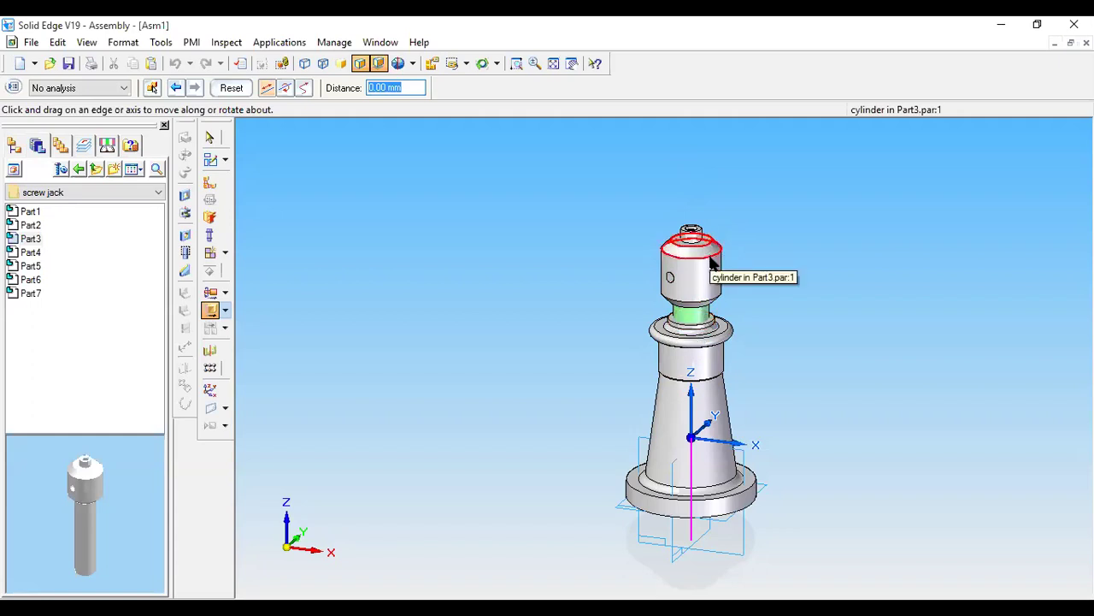
Step: Place Part4 in the assembly above Part3 and axially align it with the small pin on Part3's top
left_click(32, 253)
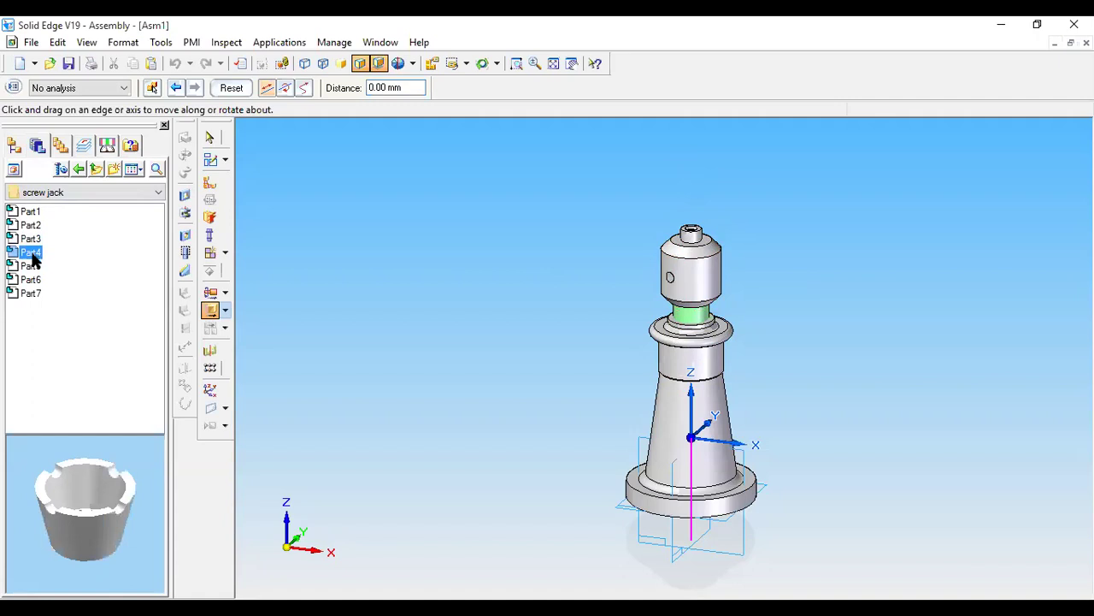
left_click_drag(29, 254, 655, 150)
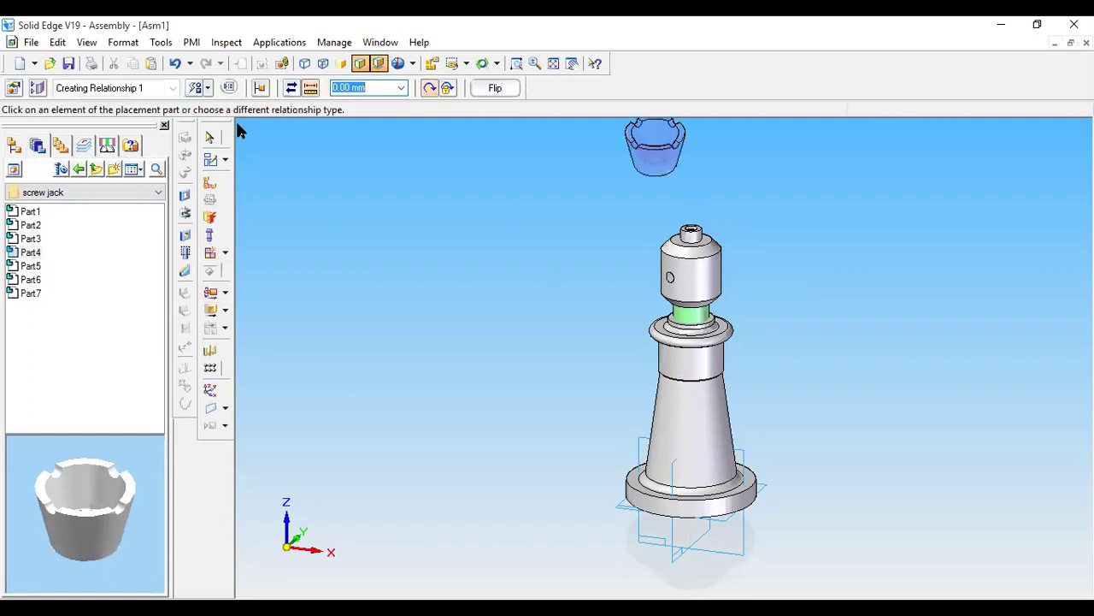
left_click(209, 90)
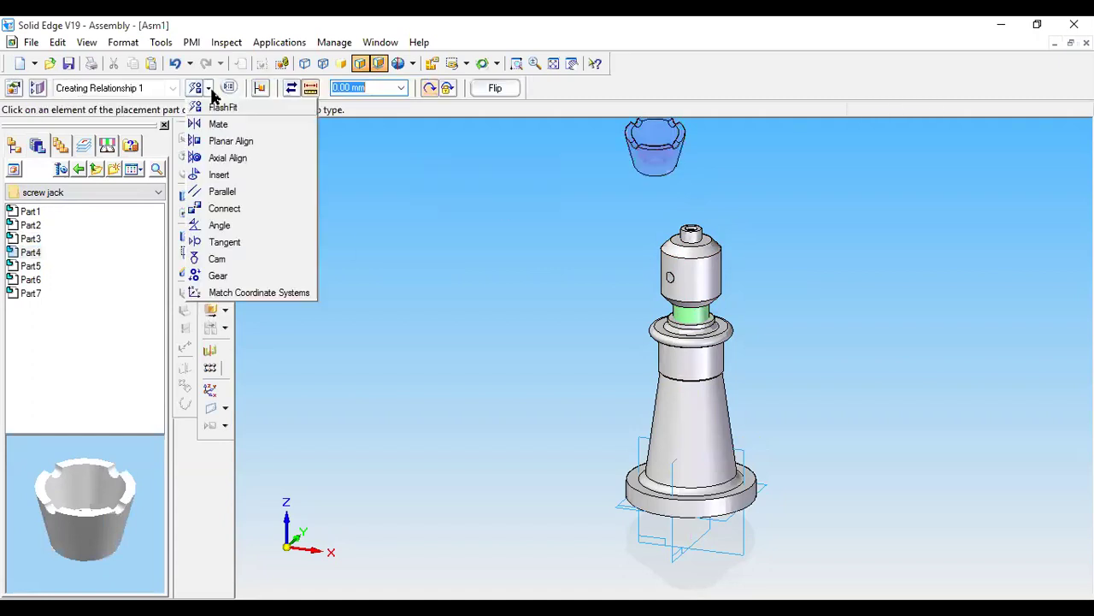
left_click(224, 160)
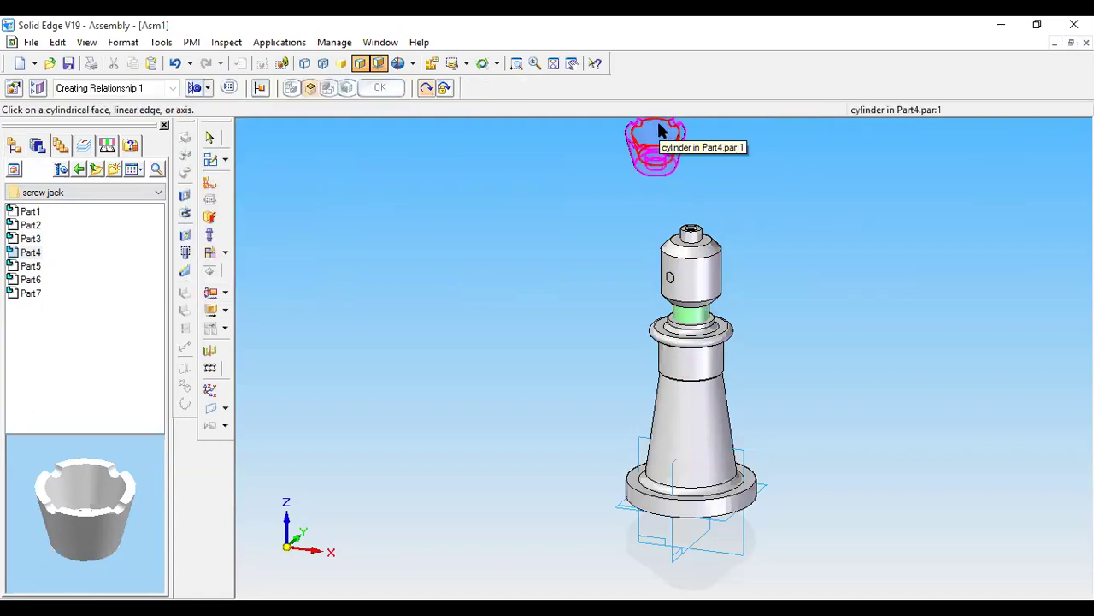
left_click(654, 129)
left_click(695, 240)
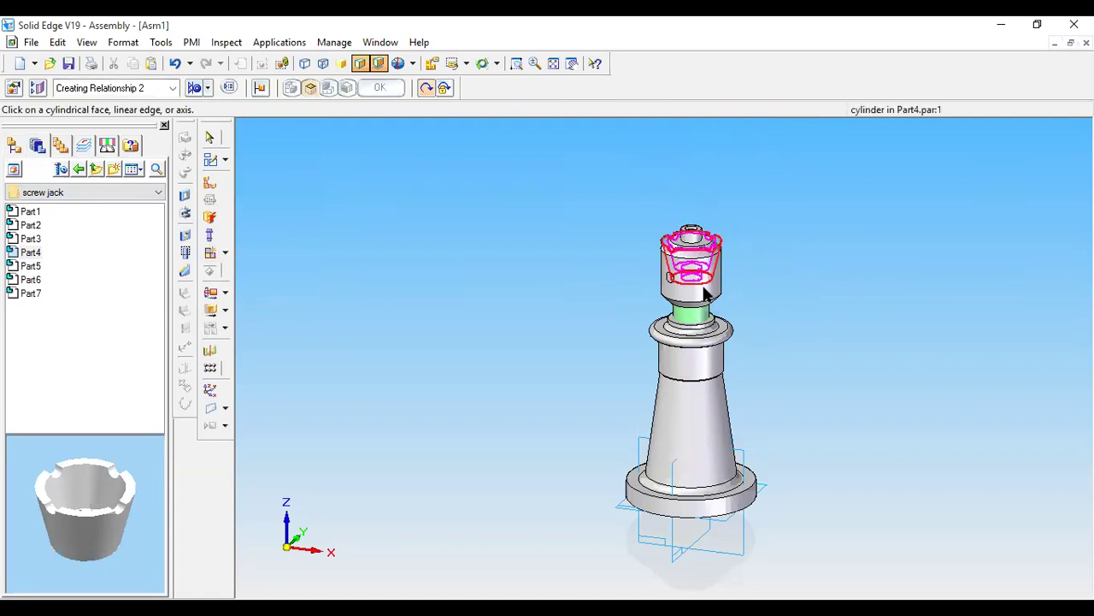
Step: Use Move Part to raise Part4 along Z until it clears the pin on top of Part3
left_click(211, 313)
left_click(692, 217)
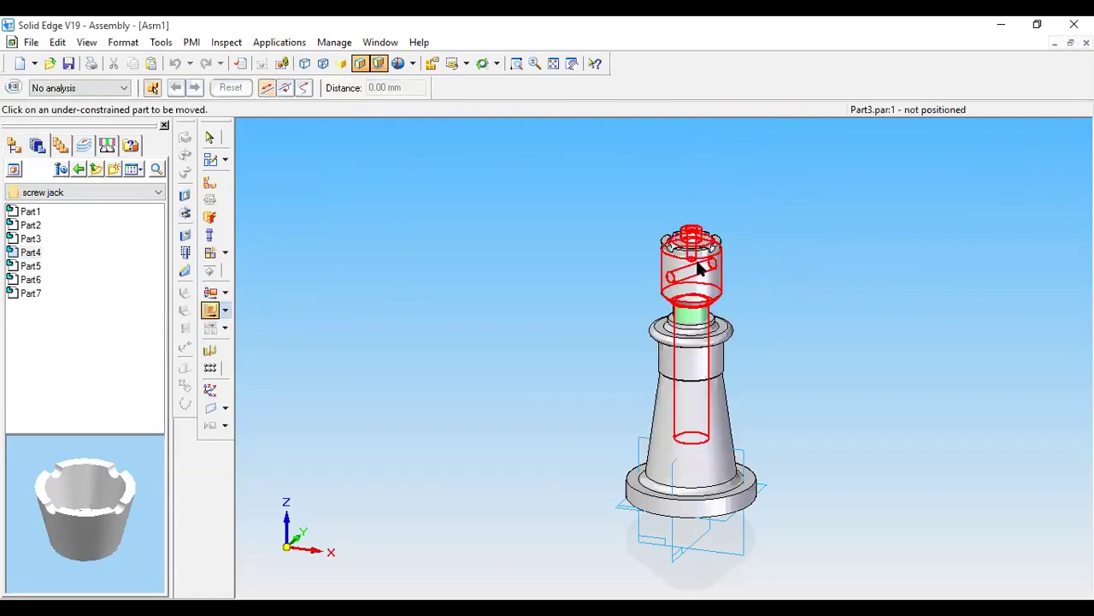
left_click(709, 247)
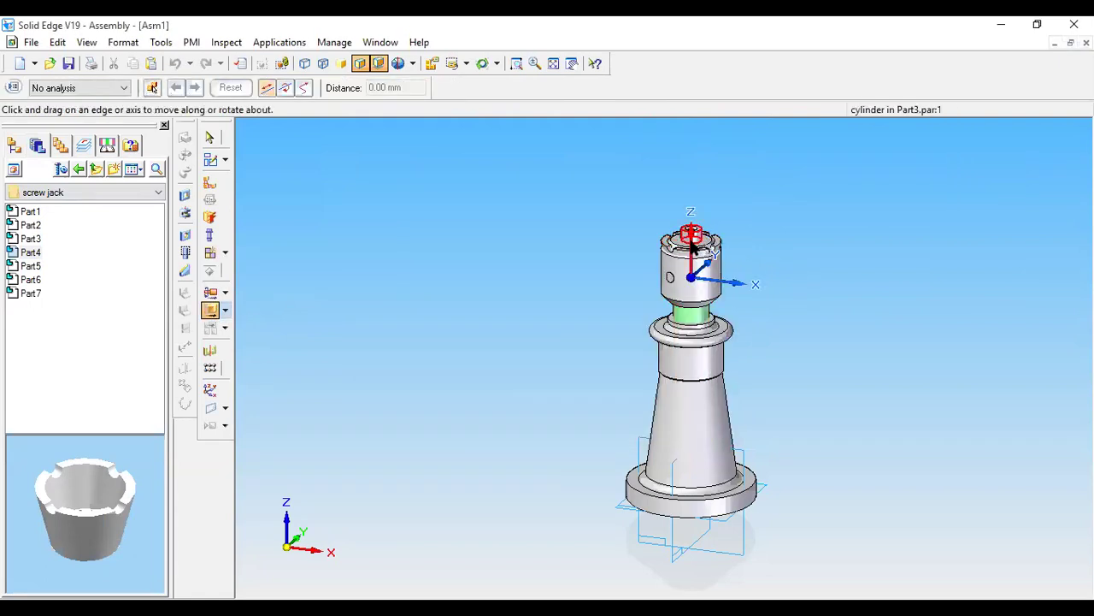
left_click_drag(697, 254, 703, 182)
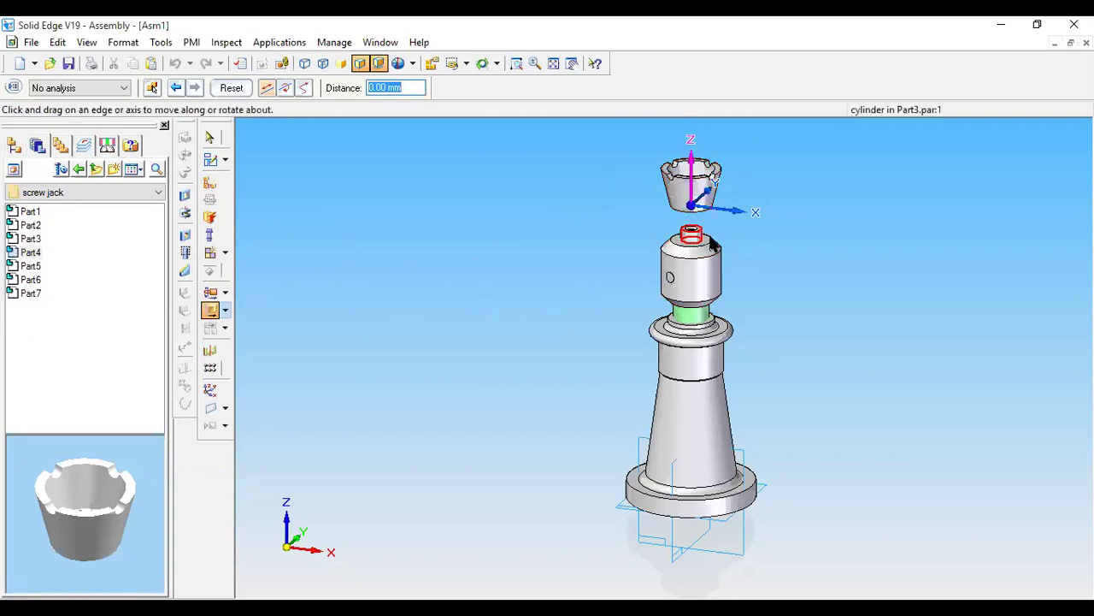
Step: Use FlashFit to mate the annular top face of Part3 with the underside of Part4
left_click(209, 182)
left_click(208, 88)
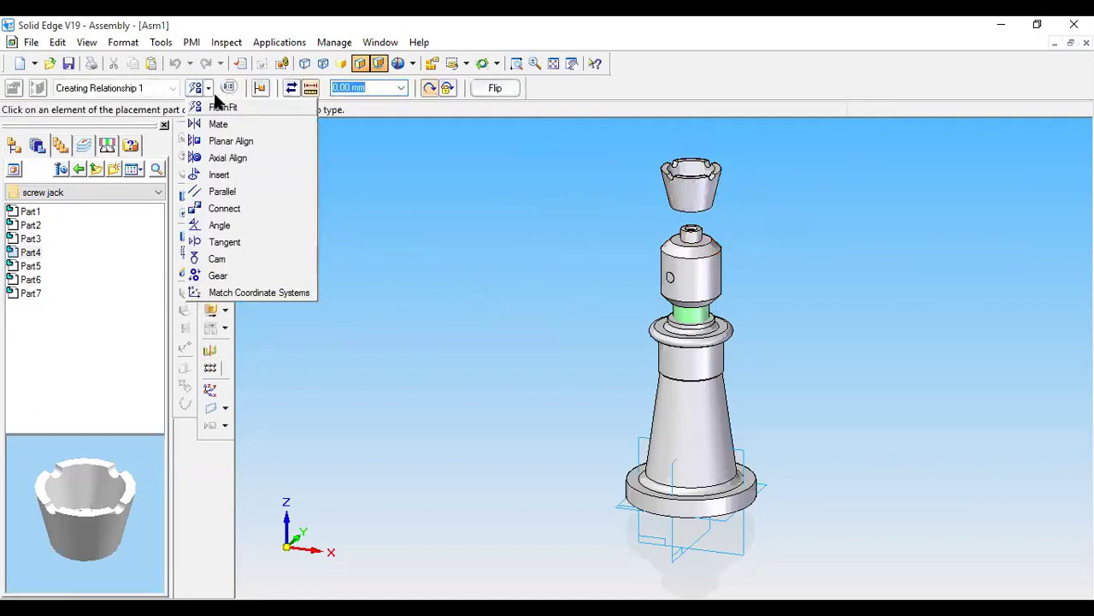
left_click(221, 108)
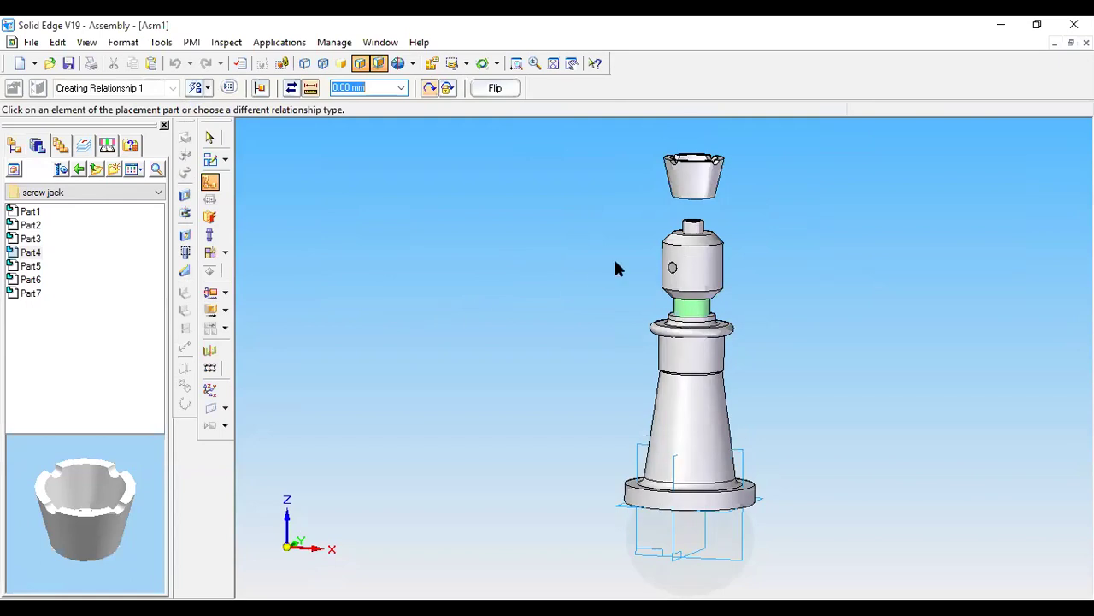
left_click(715, 248)
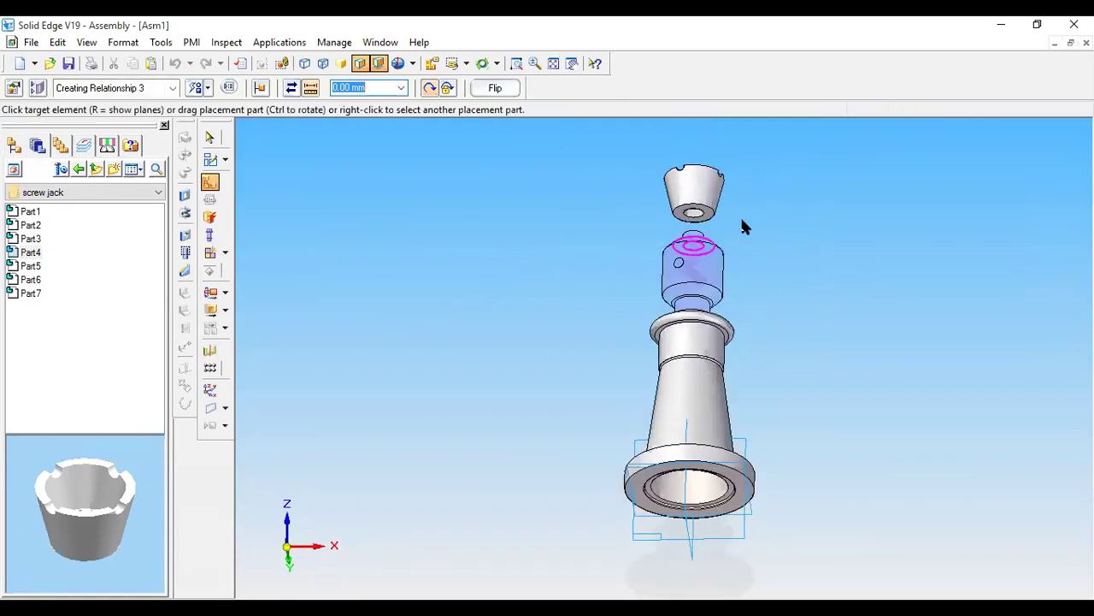
left_click(721, 208)
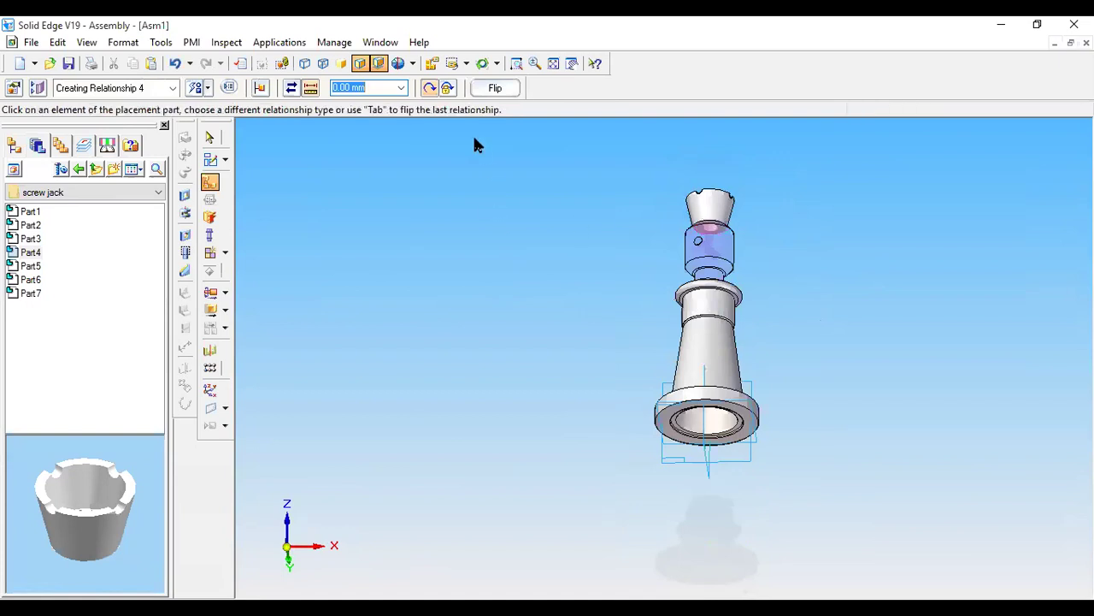
Step: Examine the joint between Part3 and Part4 in the fitted front view, and return to the fitted dimetric view
left_click(466, 63)
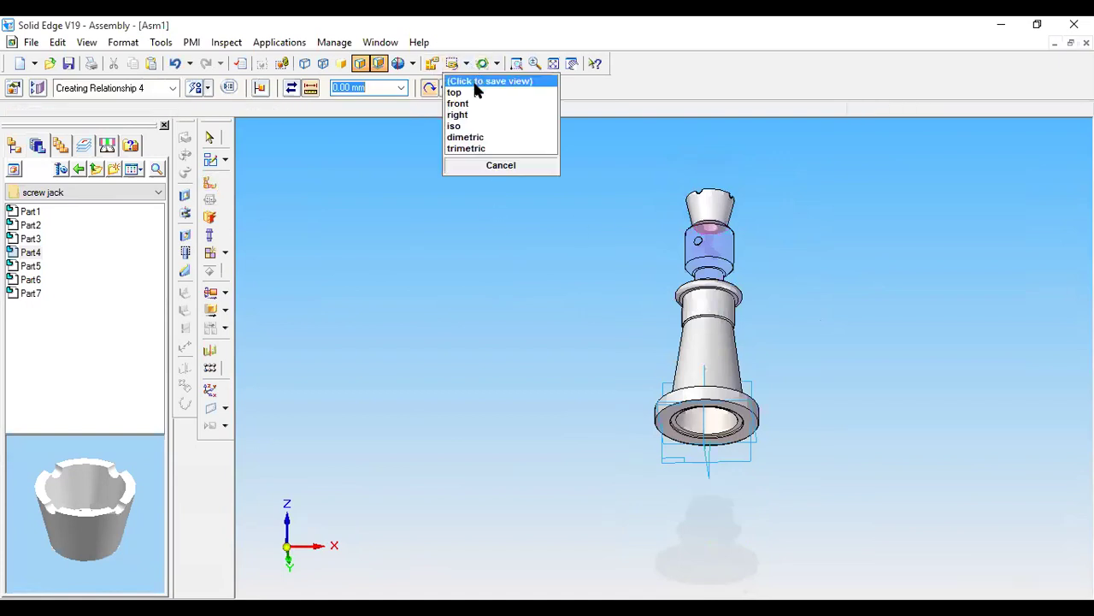
left_click(469, 103)
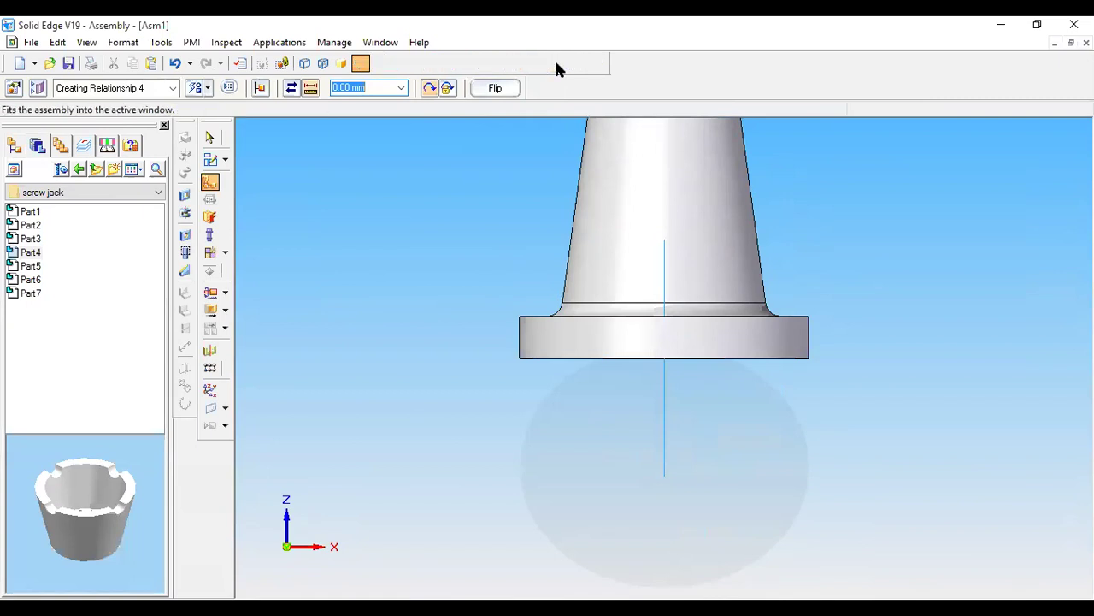
left_click(553, 63)
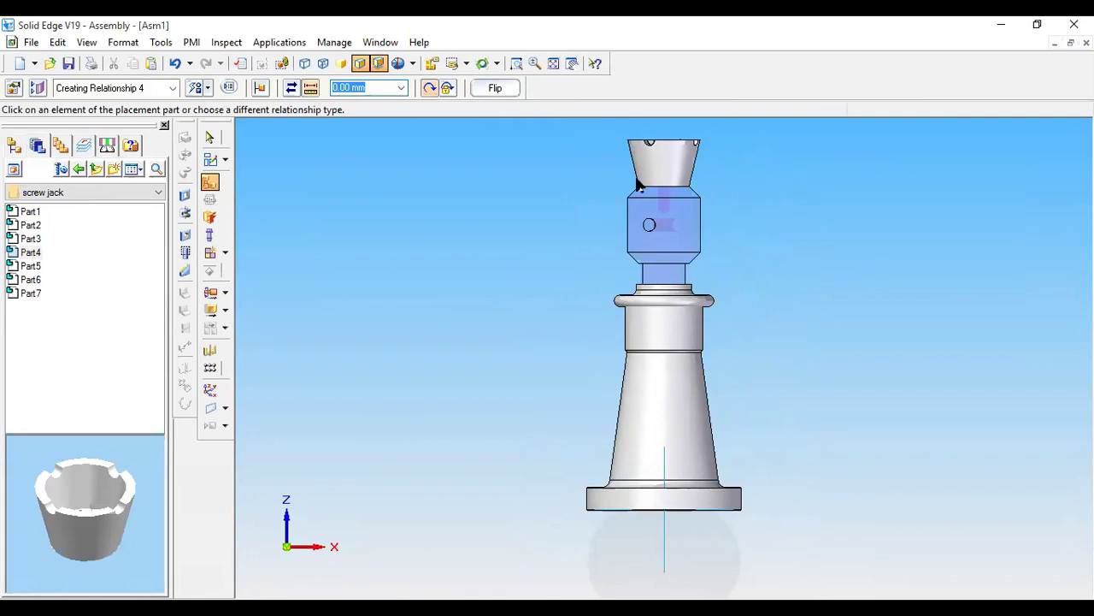
left_click(482, 64)
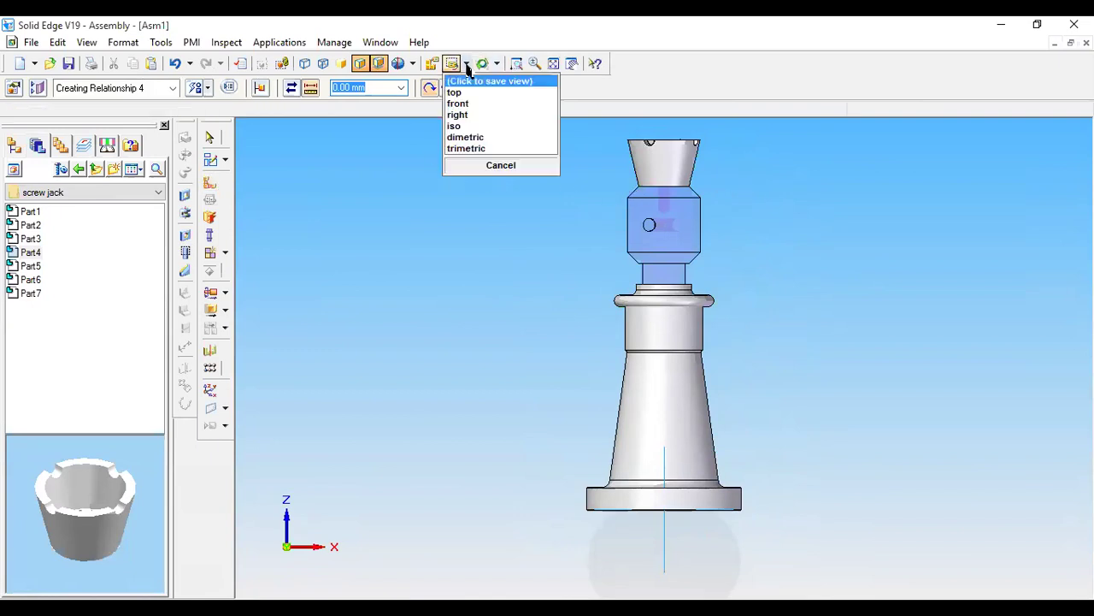
left_click(473, 137)
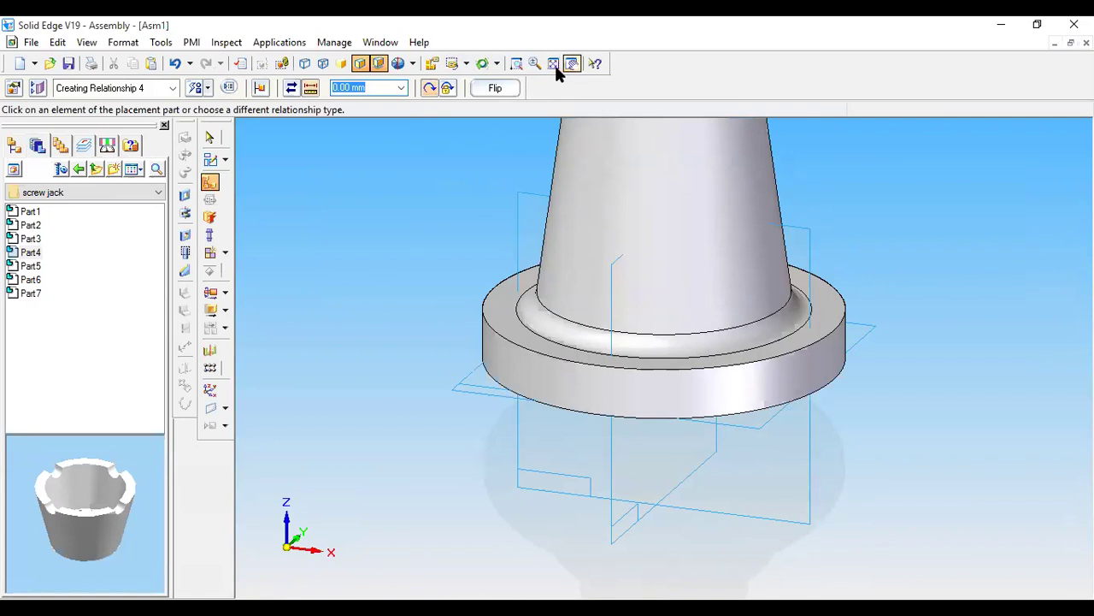
left_click(553, 63)
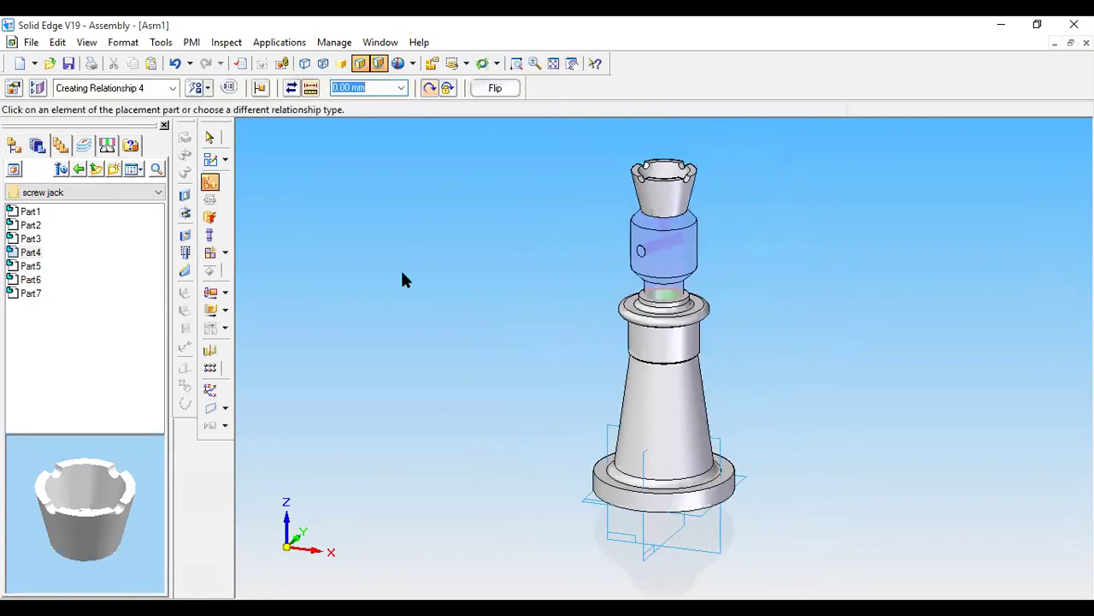
Step: Preview the remaining screw jack parts and place Part5 in the assembly above and beside Part4
left_click(35, 268)
left_click(29, 255)
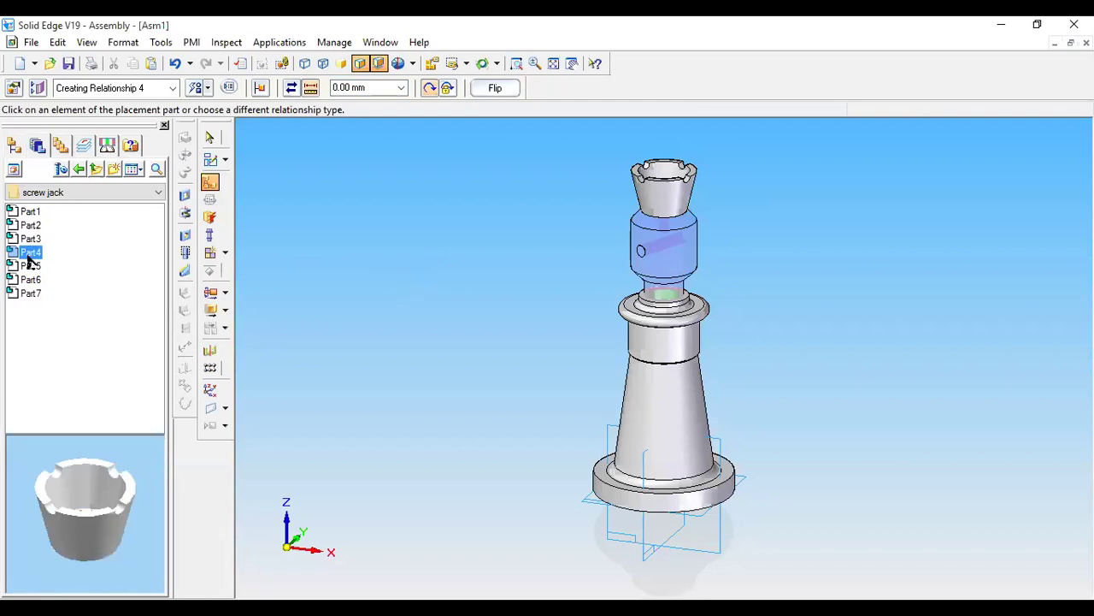
left_click(29, 268)
left_click(30, 281)
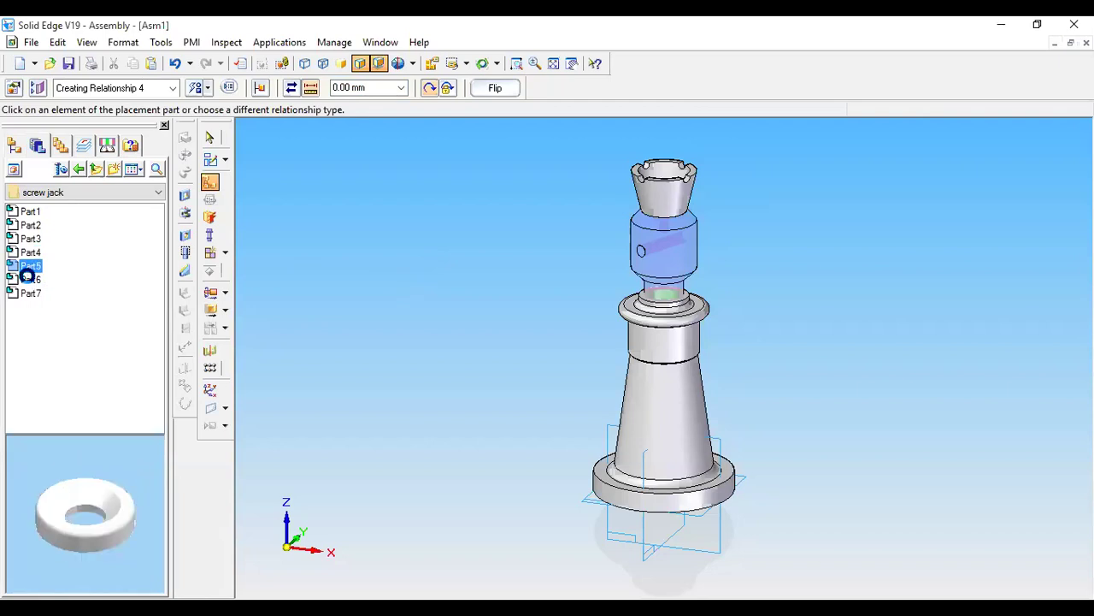
left_click(30, 294)
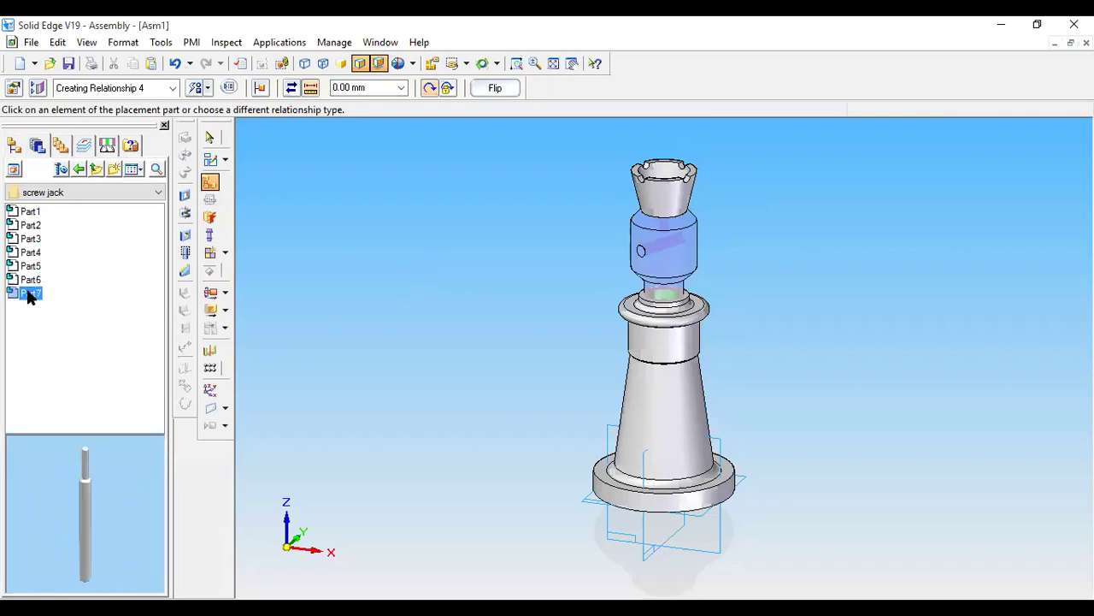
left_click(31, 281)
left_click(31, 267)
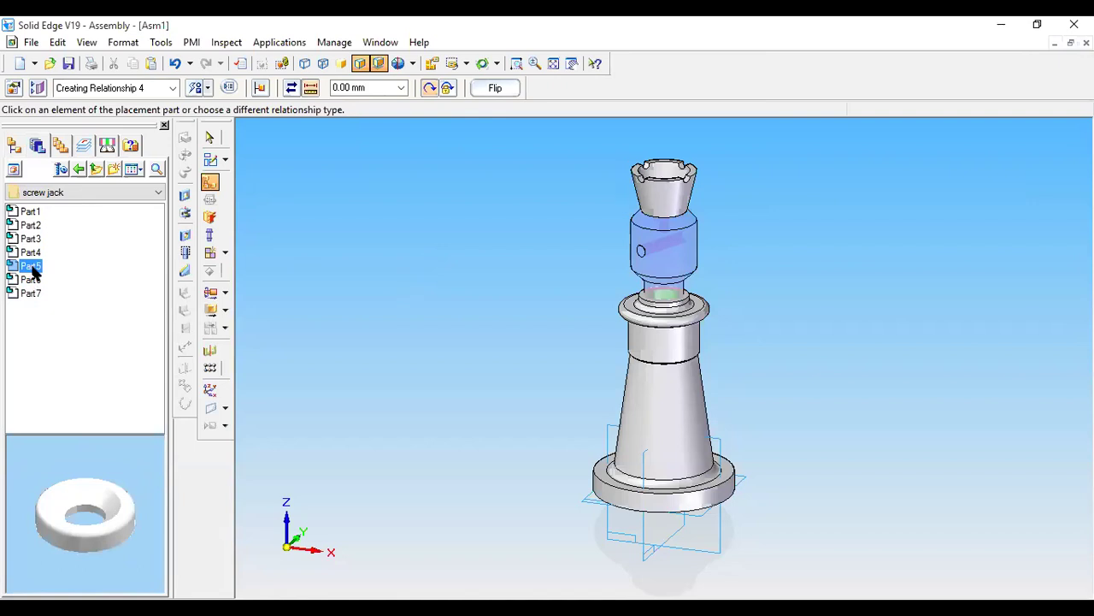
left_click_drag(34, 272, 582, 134)
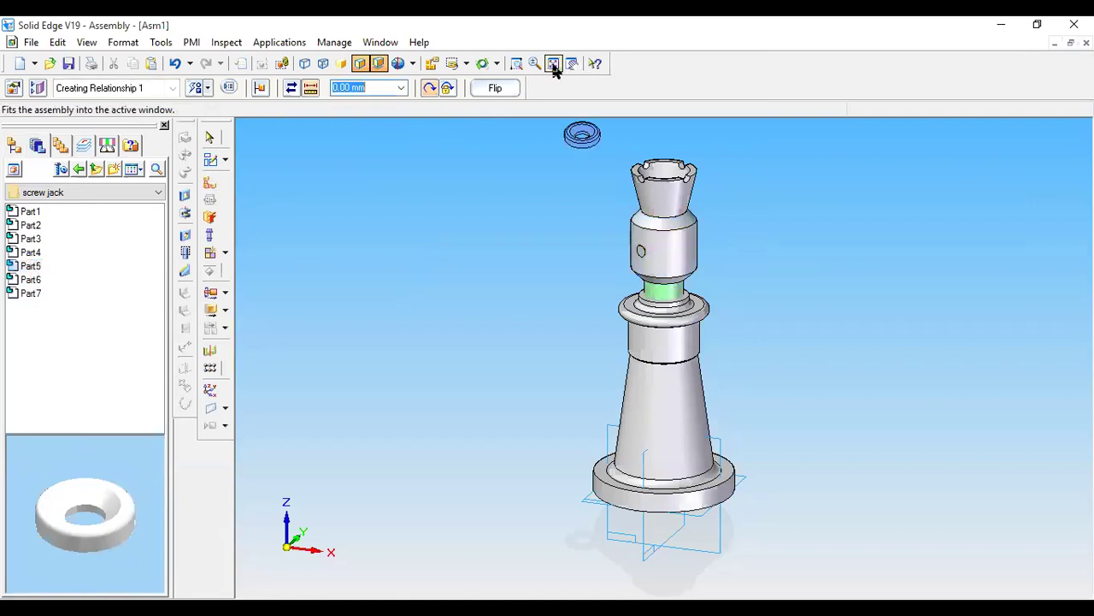
left_click(553, 64)
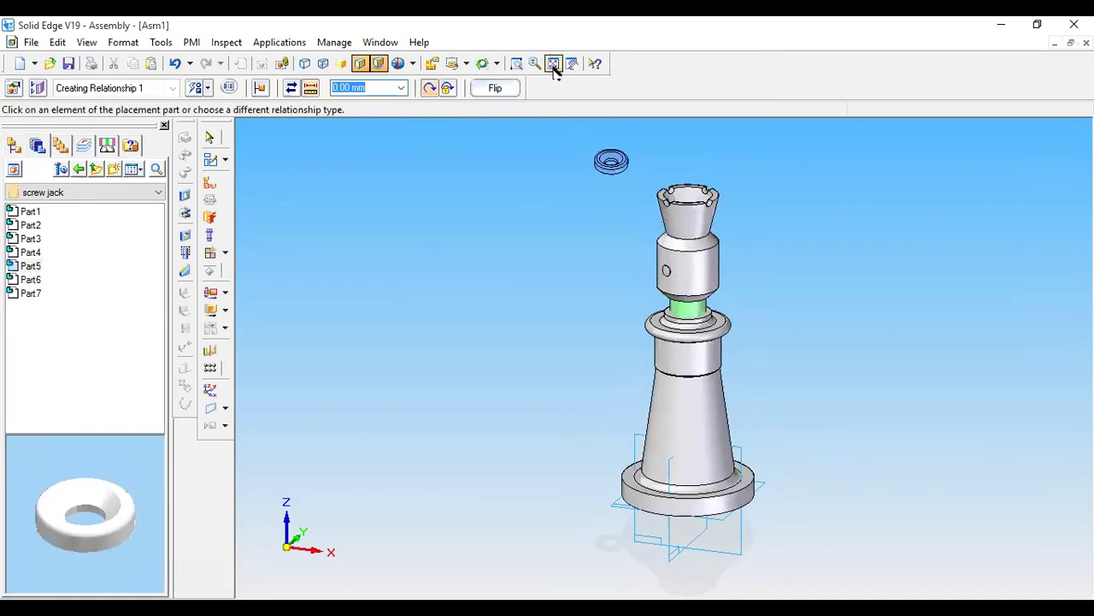
Step: Axially align the bore of Part5 with the vertical axis of the jack, inside the Part4 cup
left_click(207, 88)
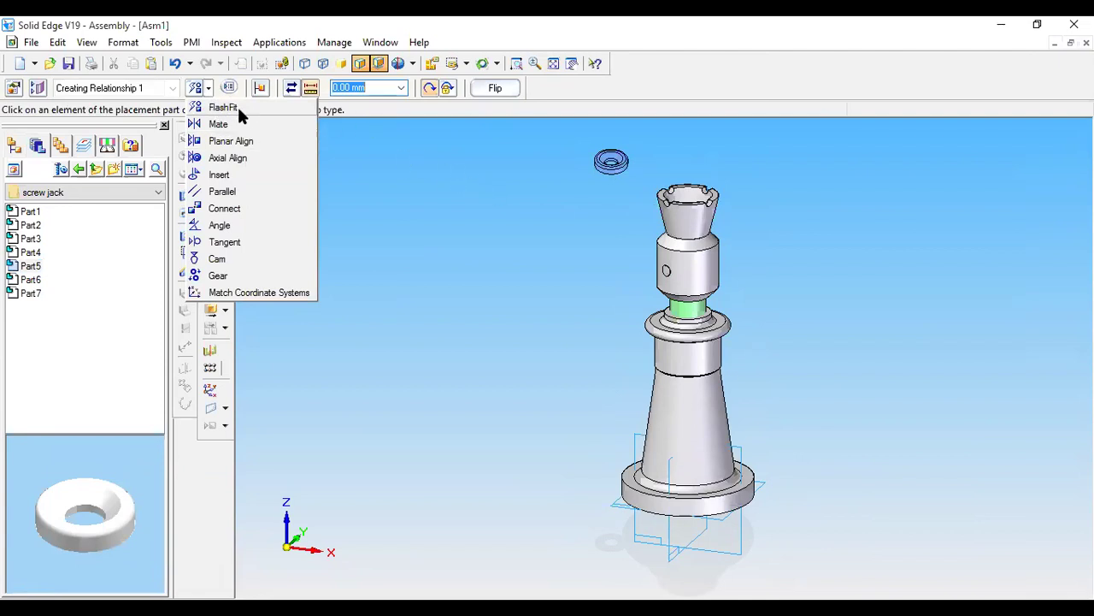
left_click(227, 159)
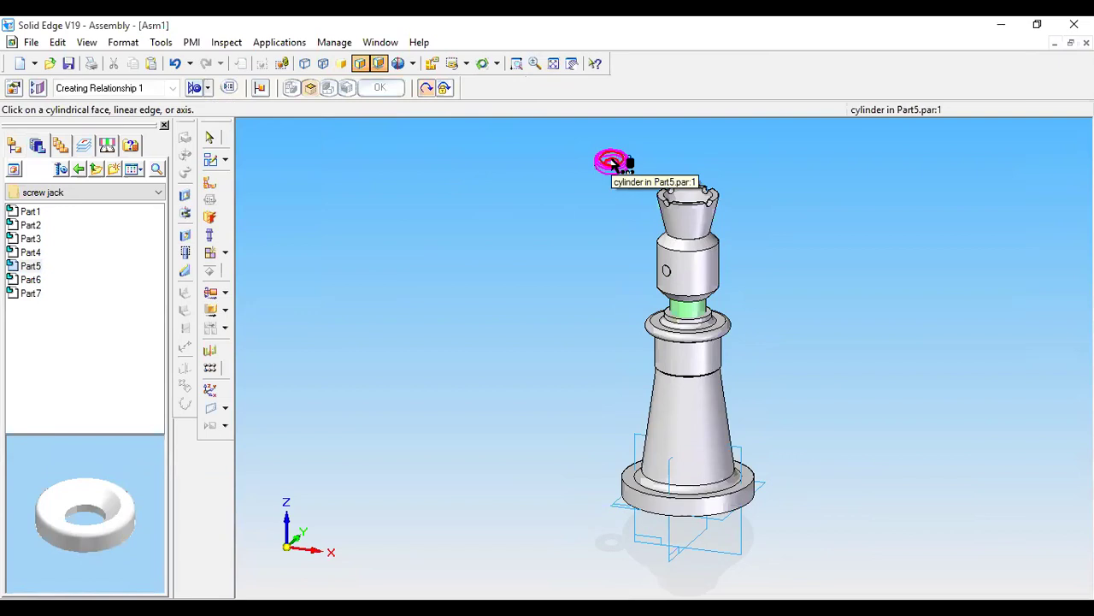
left_click(613, 164)
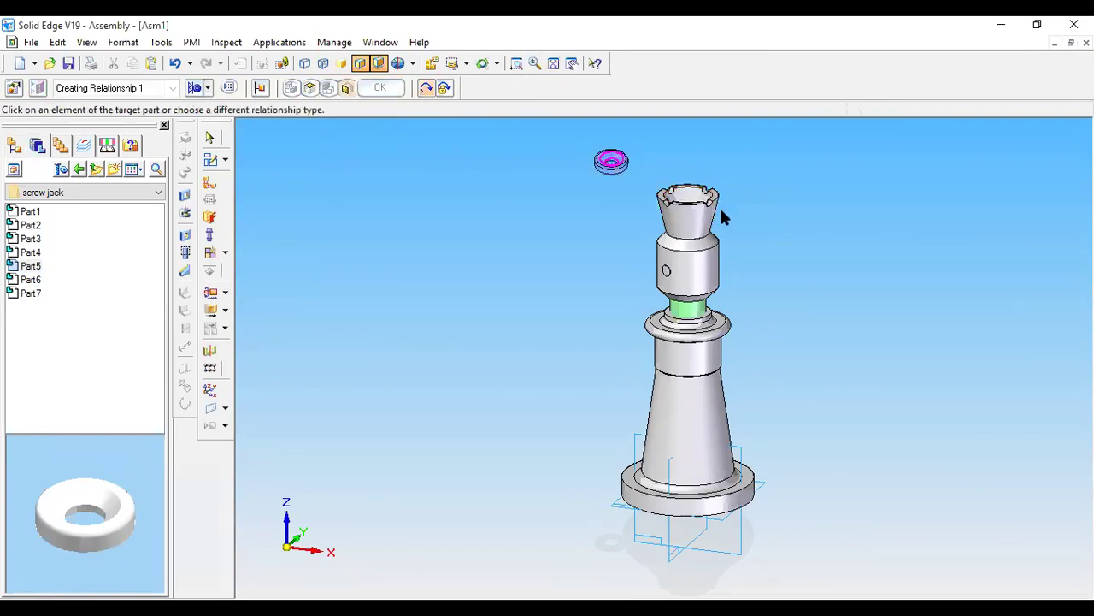
middle_click_drag(785, 221, 795, 309)
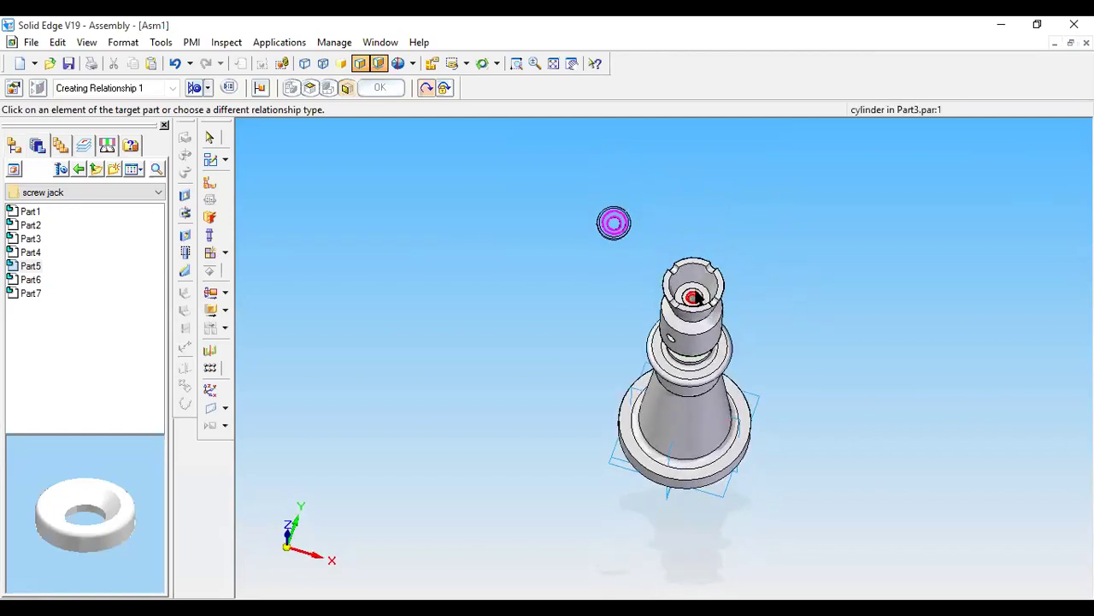
left_click(693, 277)
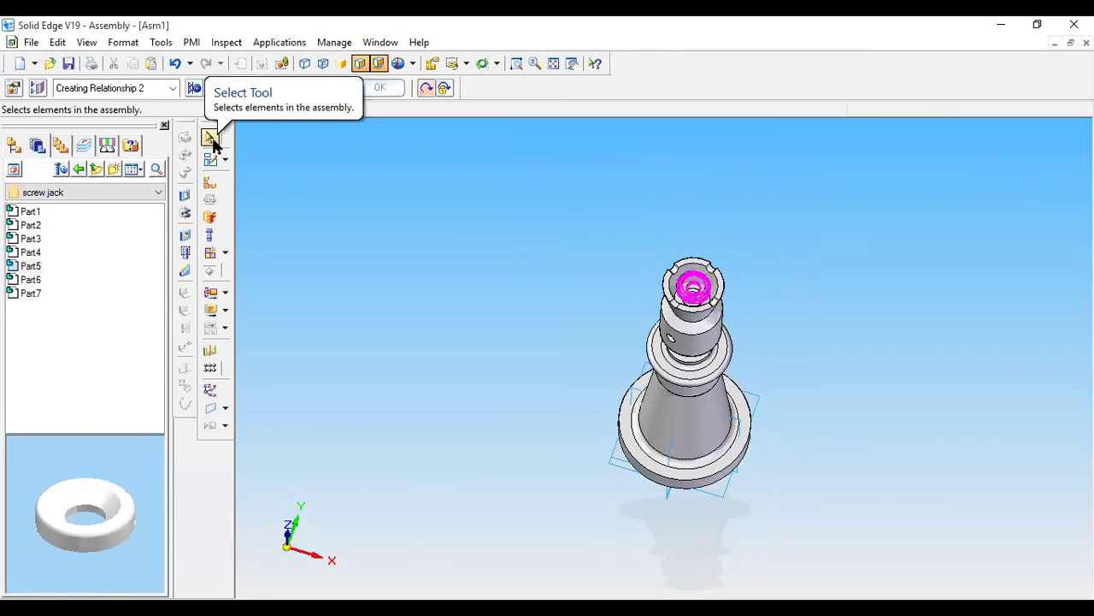
Step: Use Move Part to raise Part5 along Z until it clears the rim of Part4
left_click(210, 311)
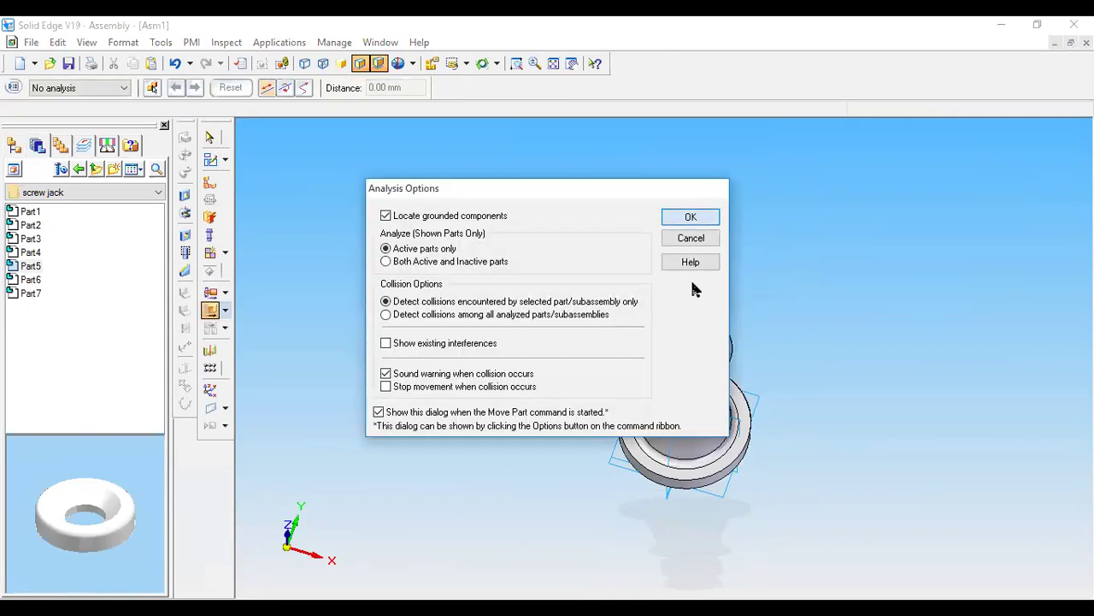
key("Return")
left_click(693, 286)
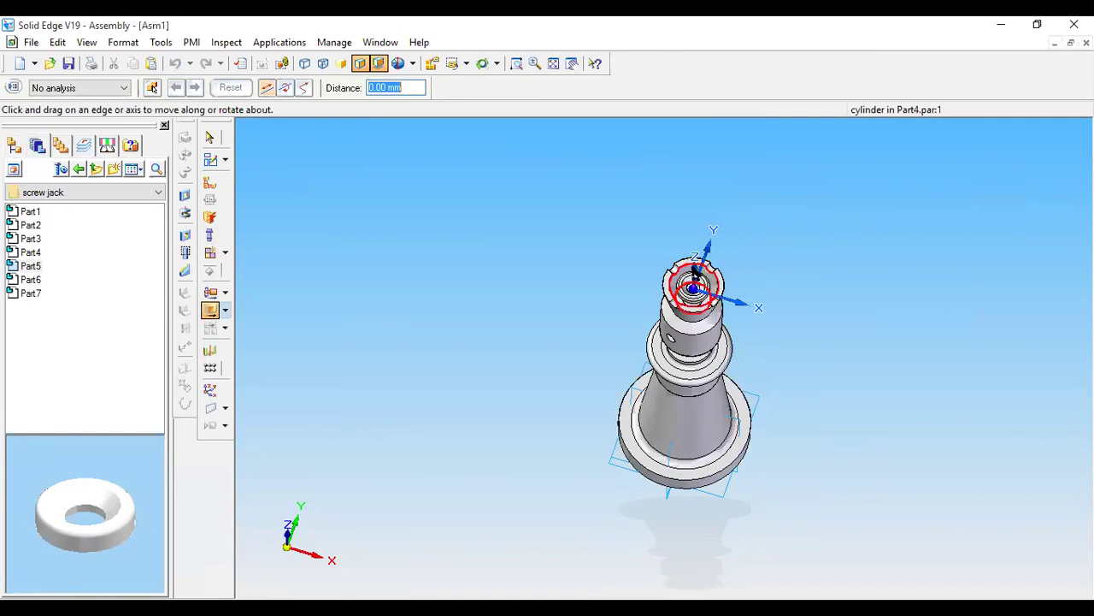
left_click_drag(693, 285, 697, 224)
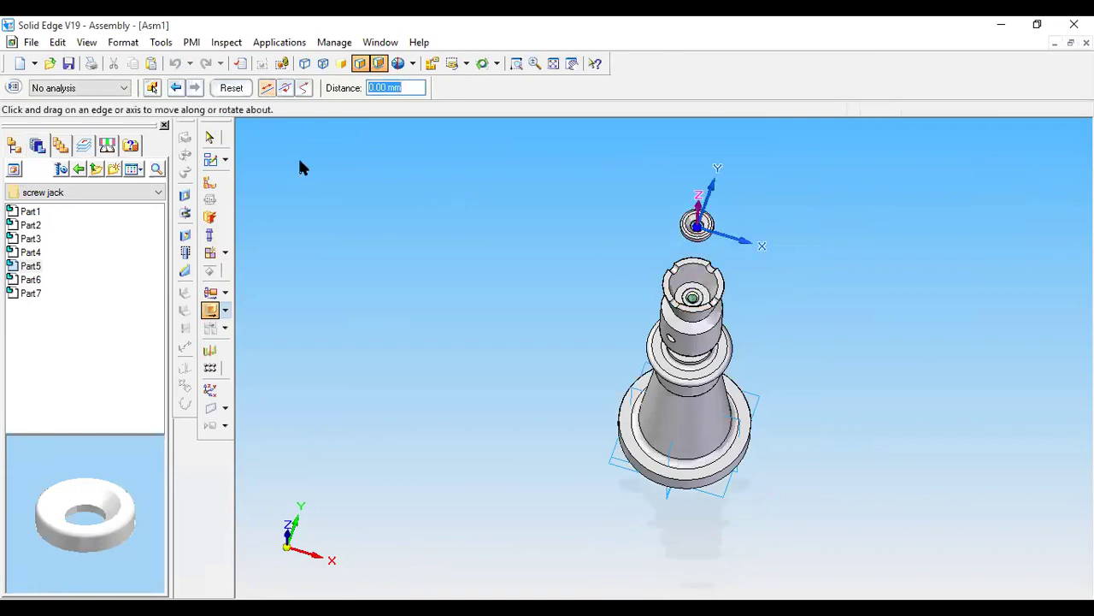
Step: Use FlashFit to mate the annular floor inside the Part4 cup with the underside of Part5
left_click(207, 184)
left_click(207, 88)
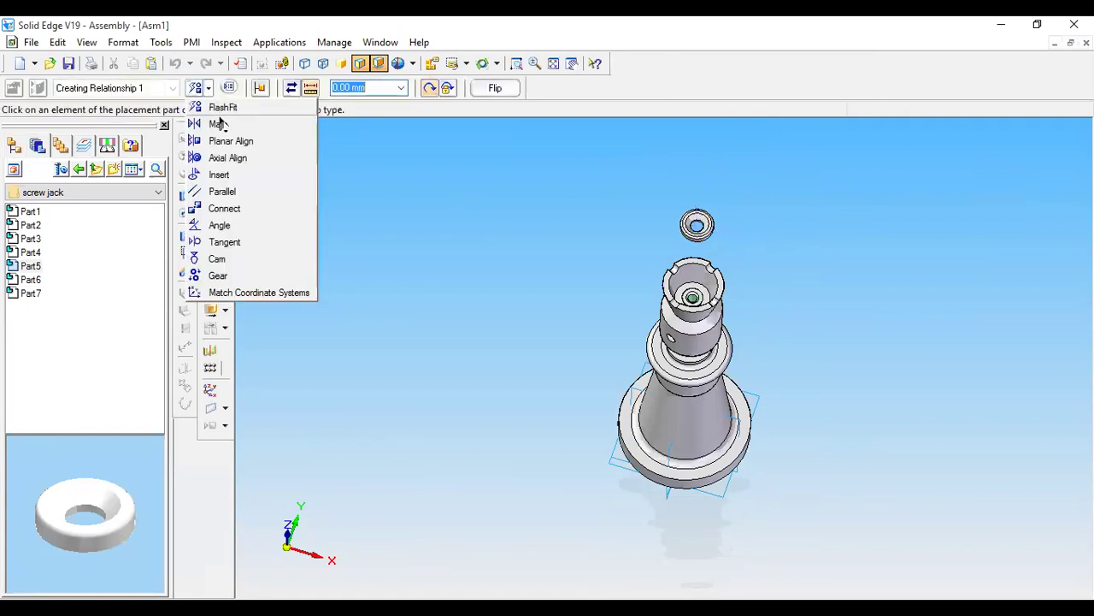
left_click(223, 109)
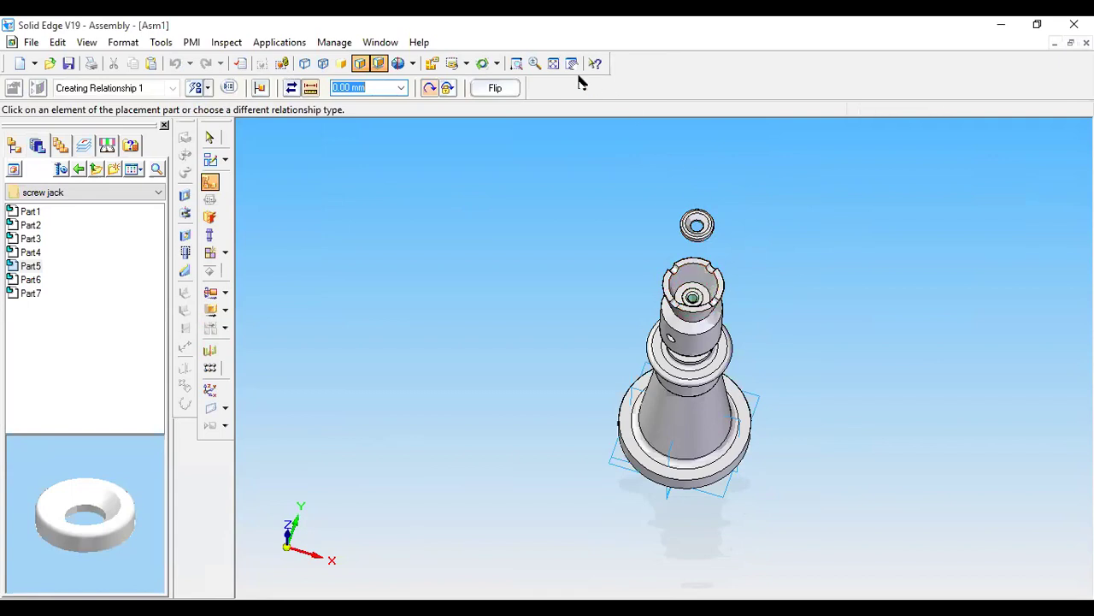
left_click(516, 64)
left_click_drag(653, 264, 756, 323)
left_click_drag(817, 293, 816, 292)
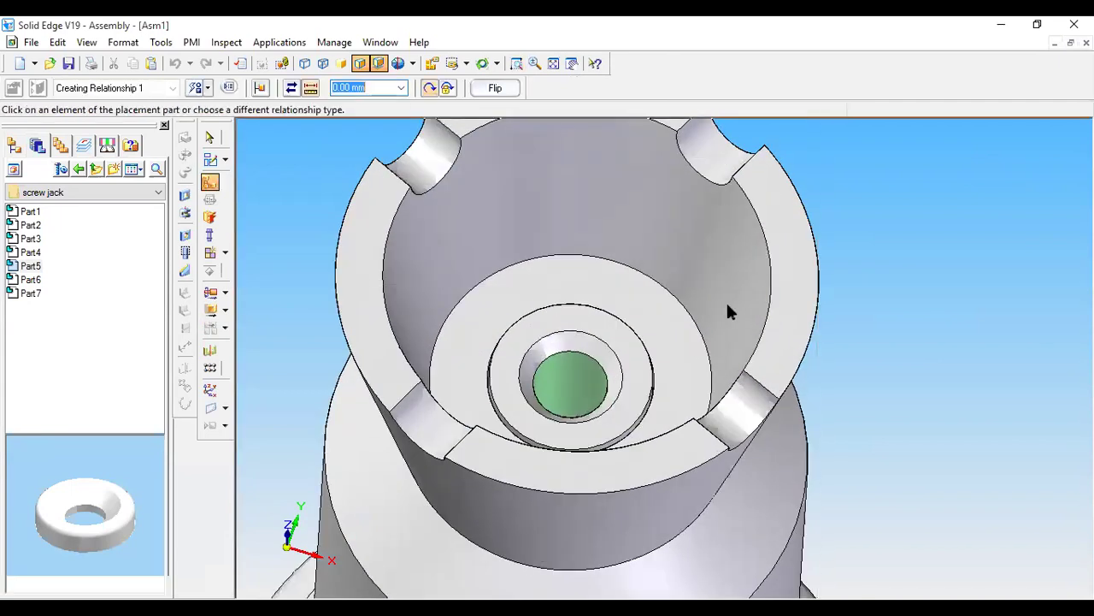
left_click(635, 313)
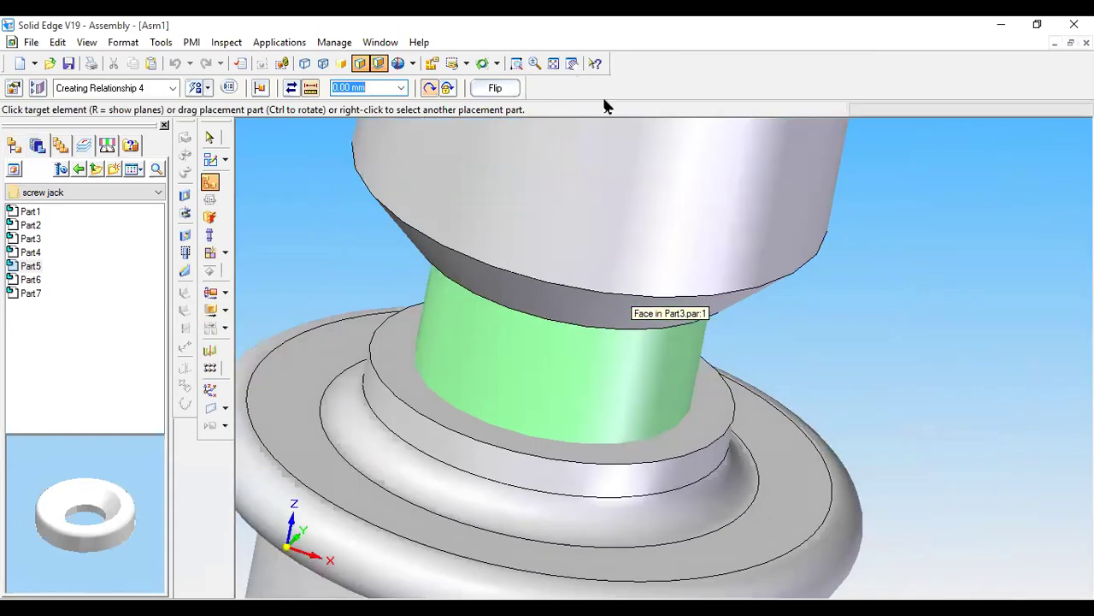
left_click(554, 63)
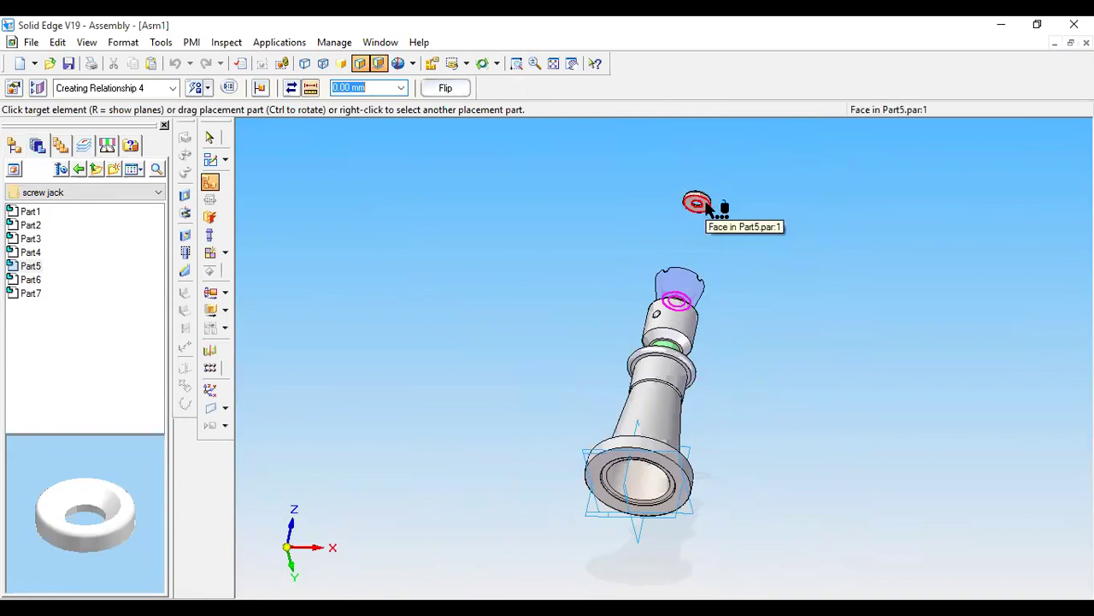
left_click(709, 208)
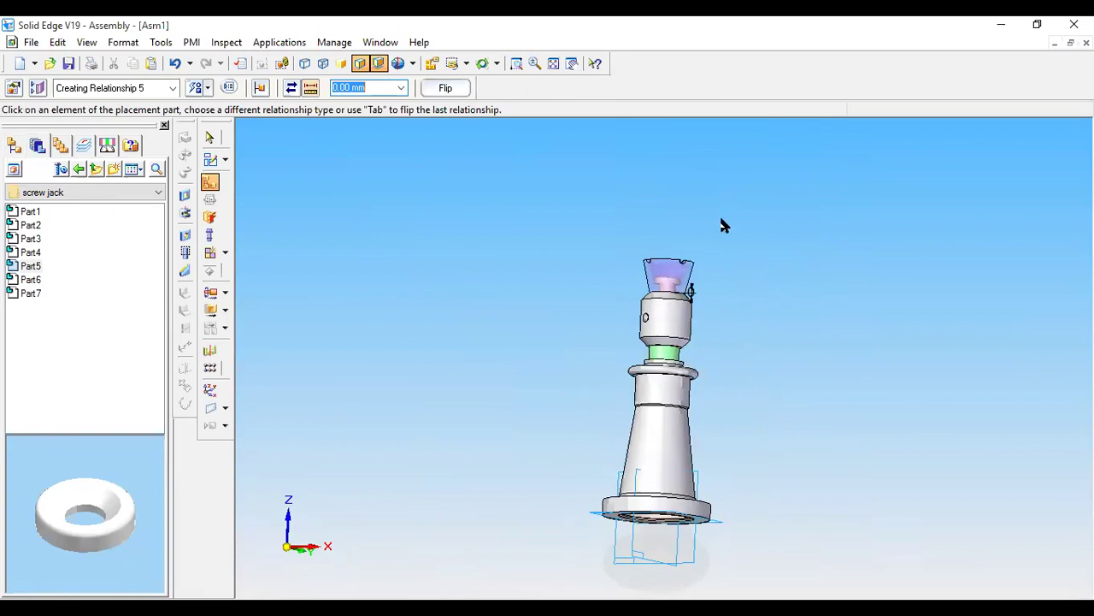
Step: Examine how Part5 sits inside Part4 in the fitted front view, with hidden edges shown and with shading
left_click(464, 65)
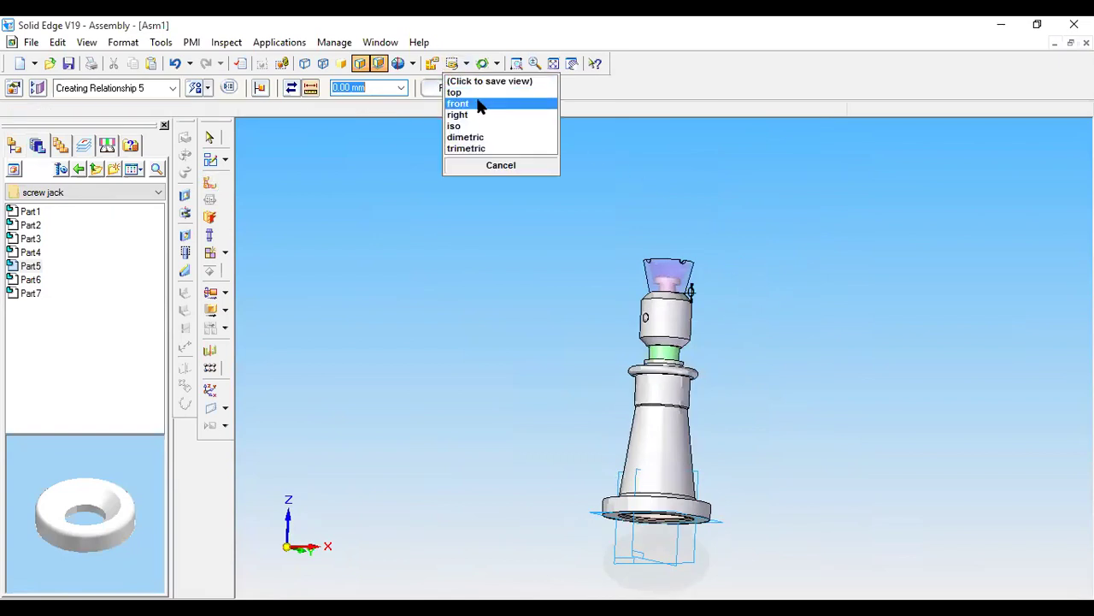
left_click(477, 101)
left_click(554, 63)
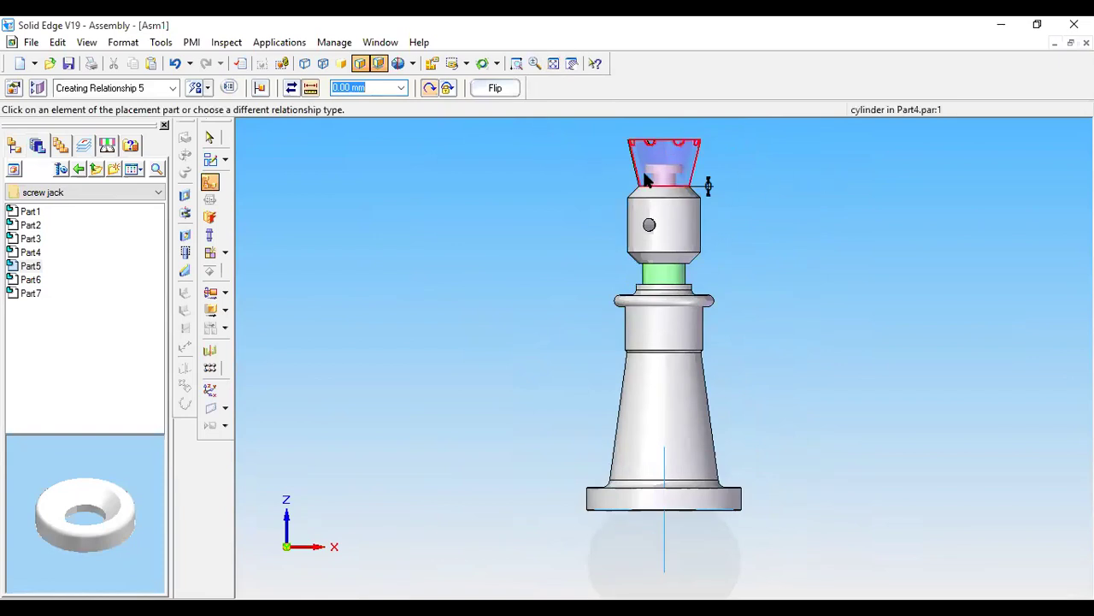
left_click(323, 64)
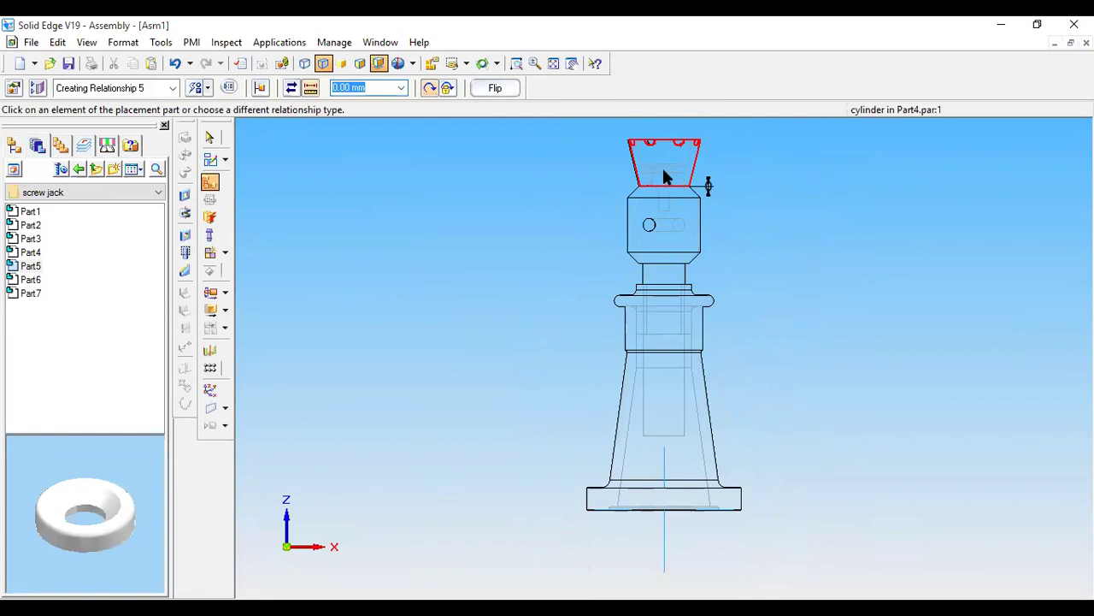
left_click(358, 69)
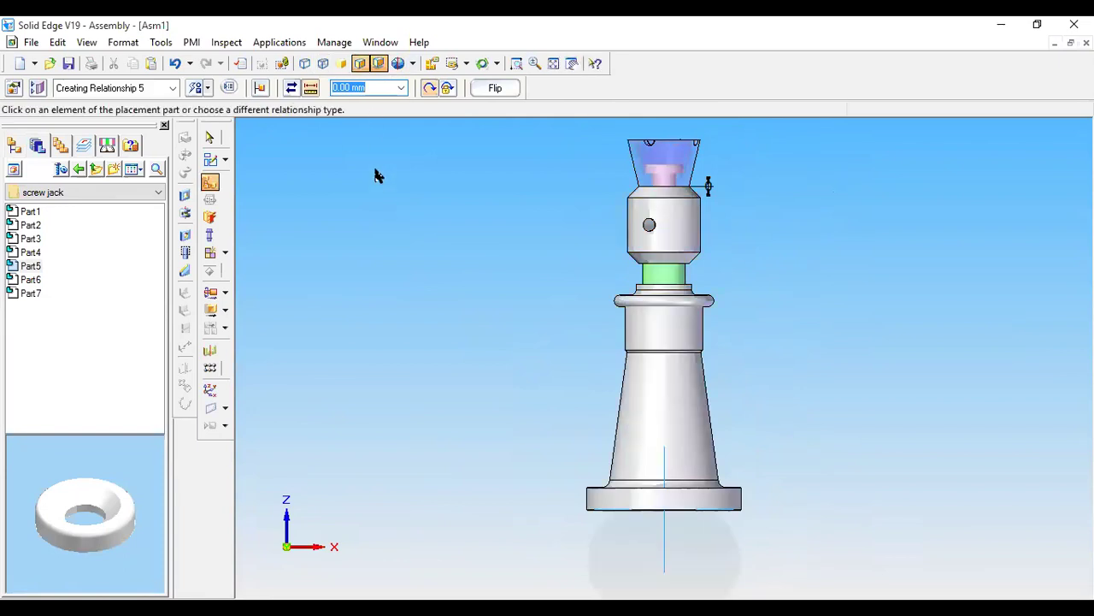
Step: Preview Part6 and Part7, and place Part6 in the assembly above and beside Part4
left_click(31, 280)
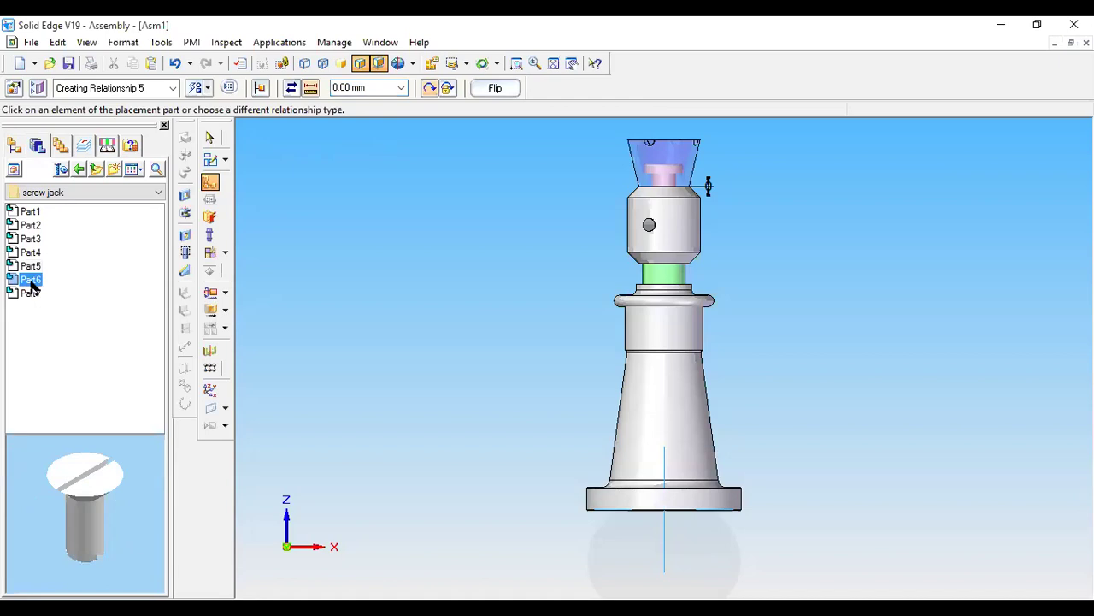
left_click(466, 63)
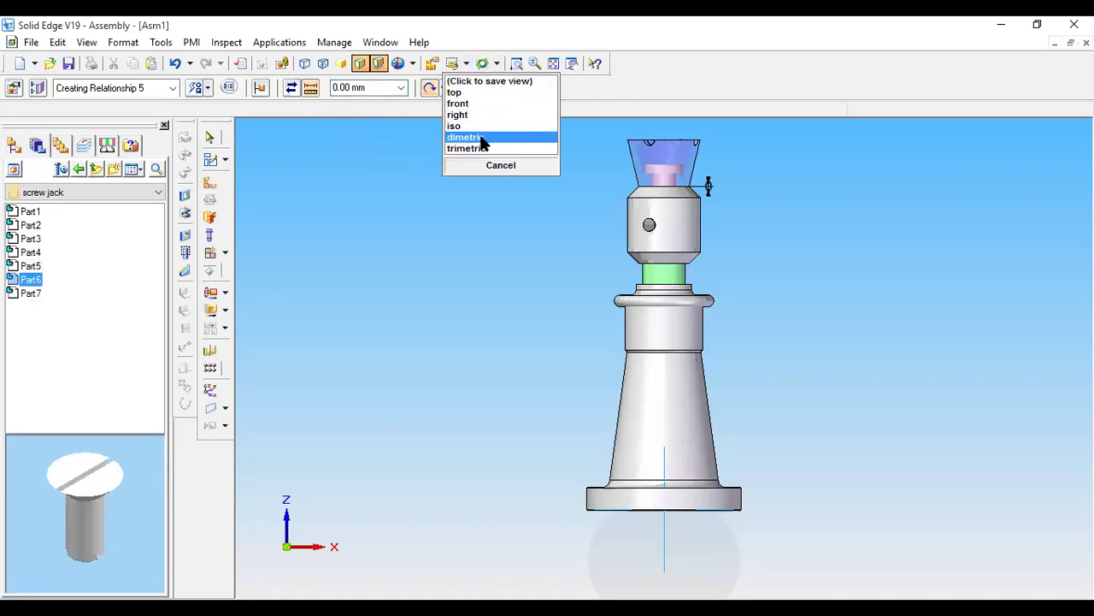
left_click(484, 141)
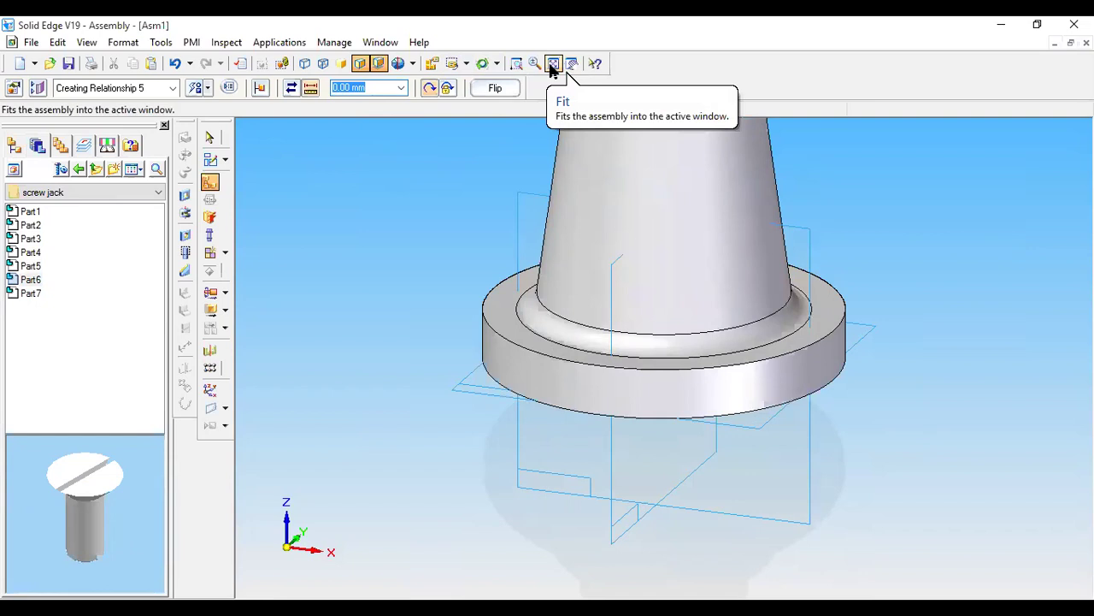
left_click(552, 64)
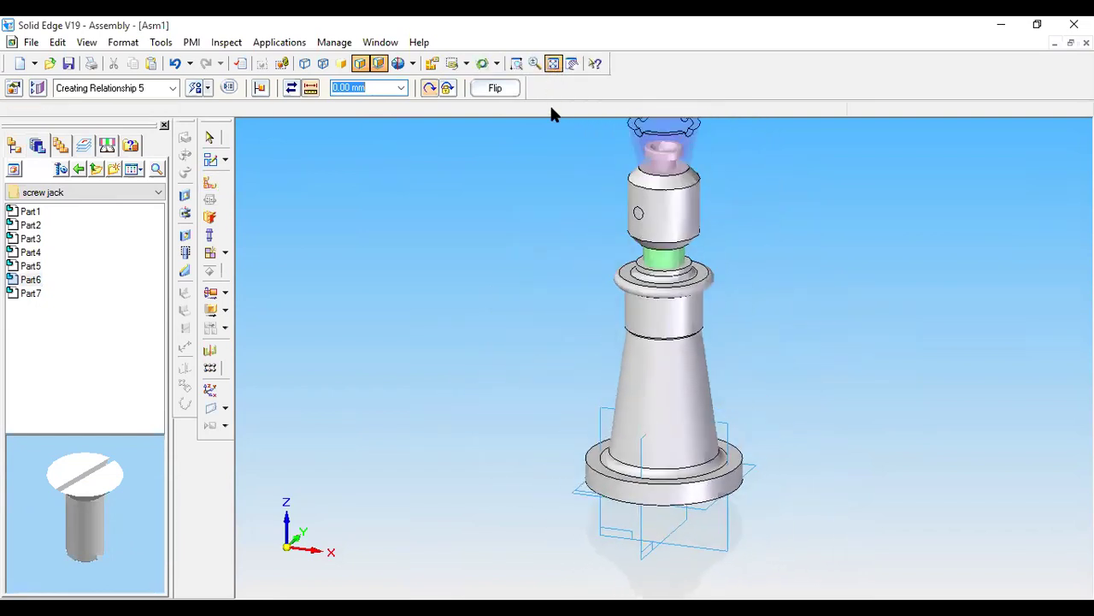
left_click(31, 293)
left_click_drag(31, 279, 243, 221)
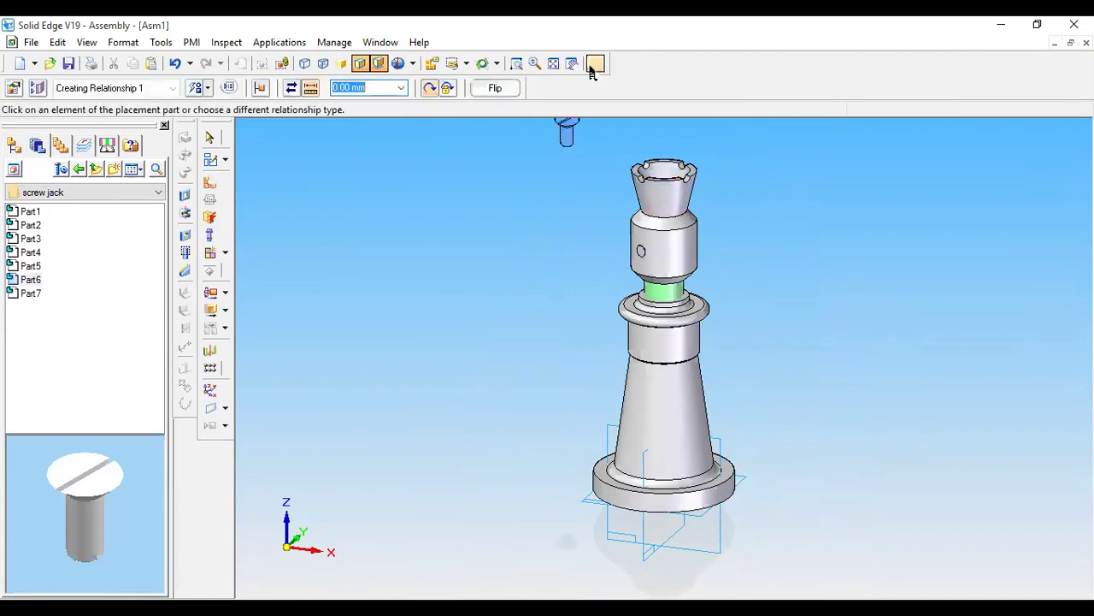
left_click(554, 64)
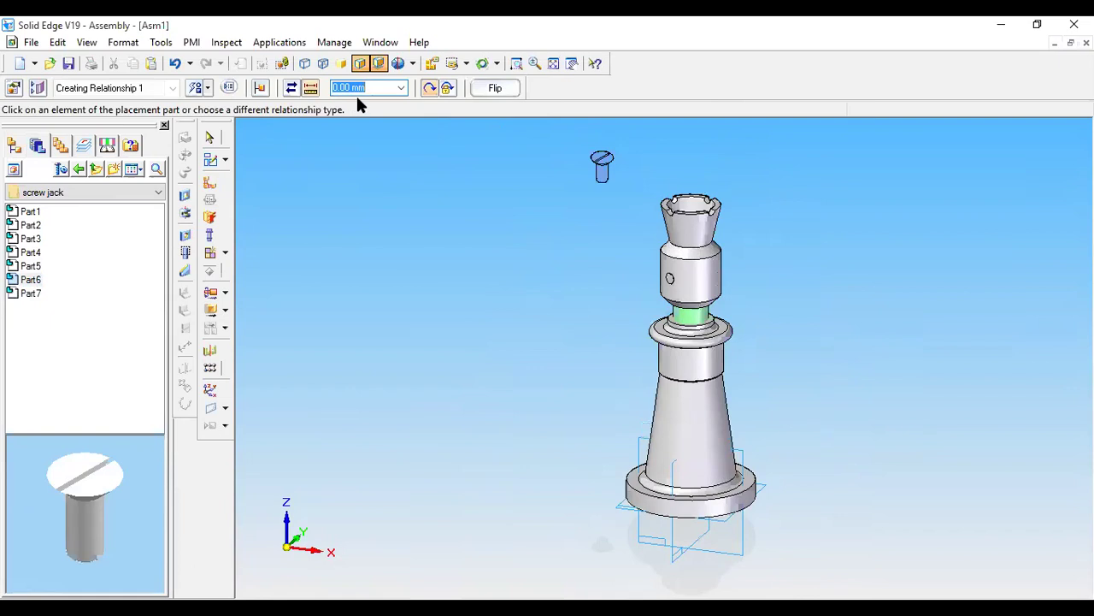
Step: Axially align the cylindrical shank of Part6 with the tapered body of Part1
left_click(208, 88)
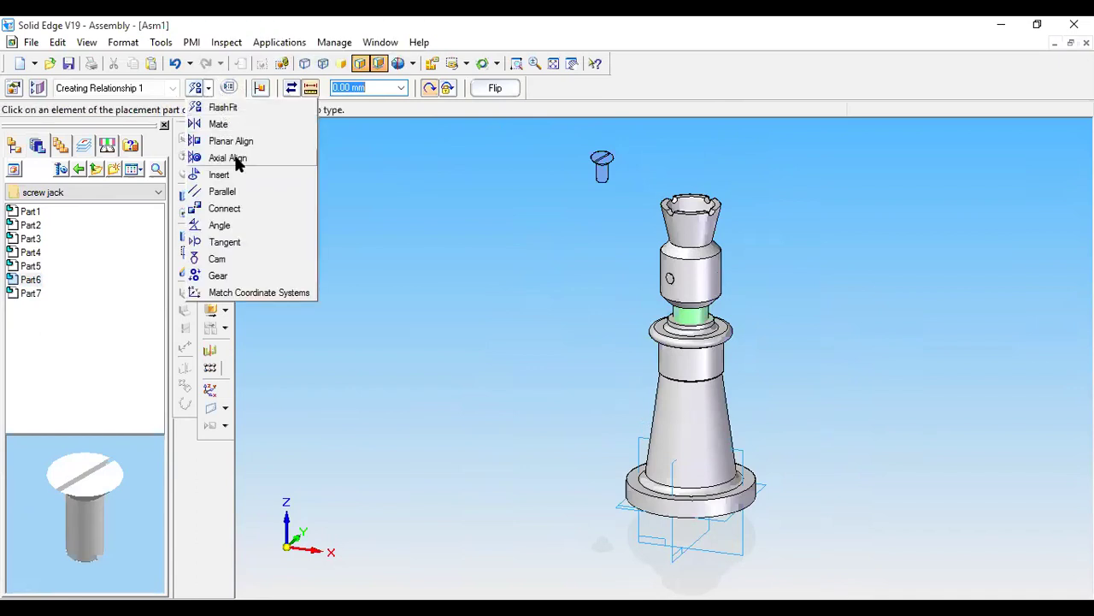
left_click(236, 161)
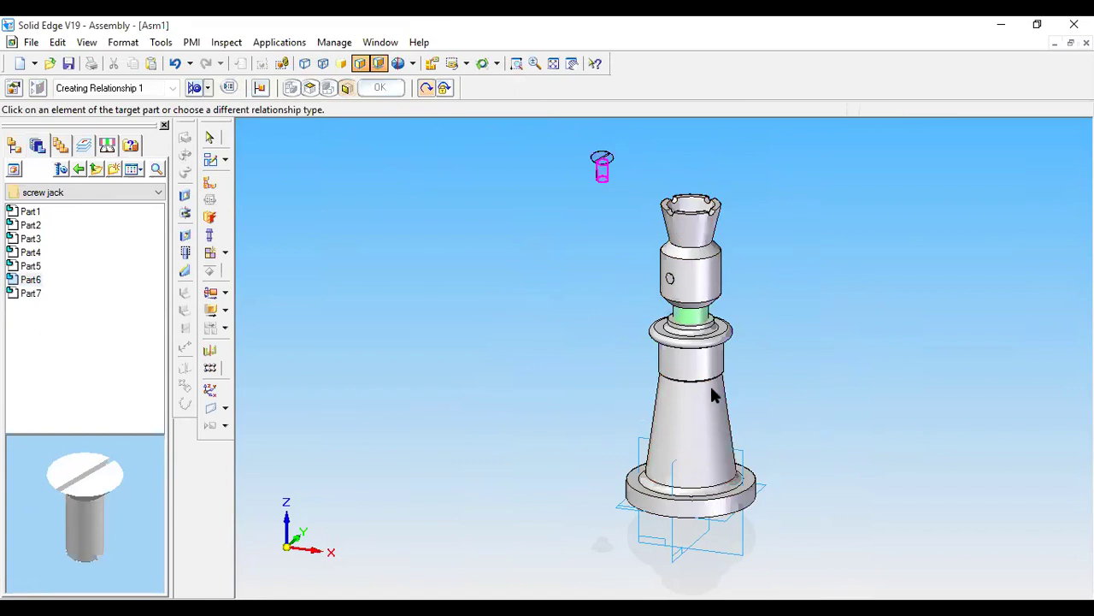
left_click(715, 454)
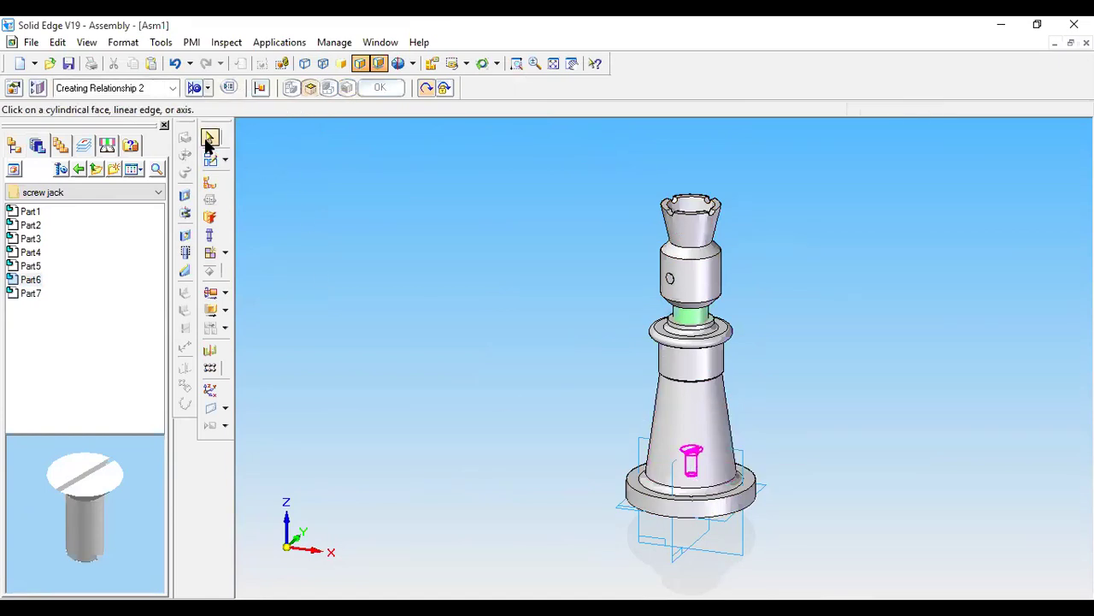
Step: Use Move Part to raise Part6 along Z out of the base until it clears the top of Part4
left_click(210, 311)
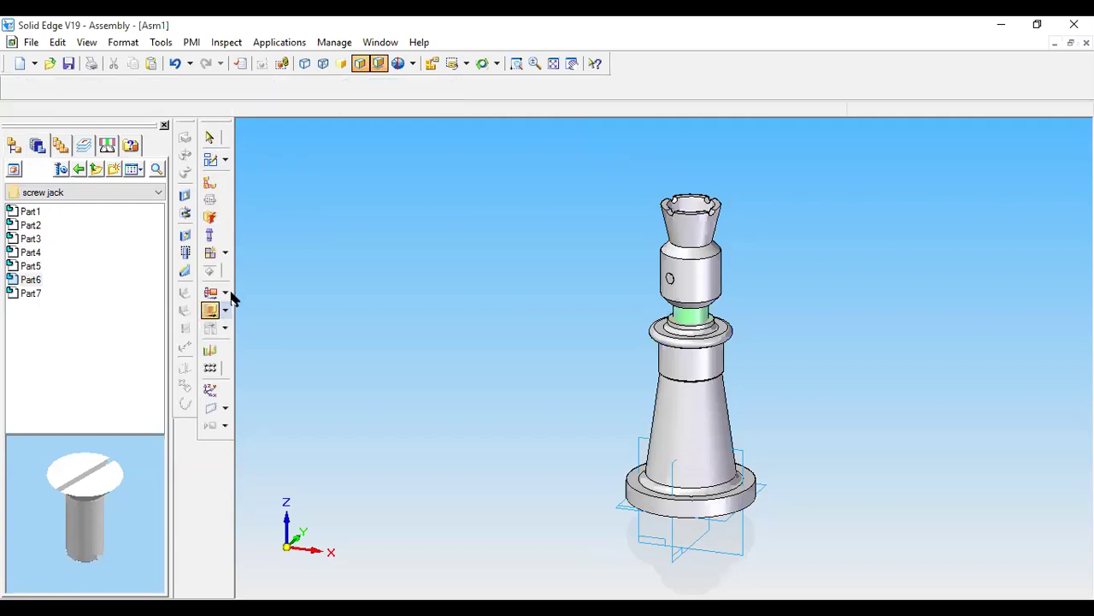
left_click(693, 218)
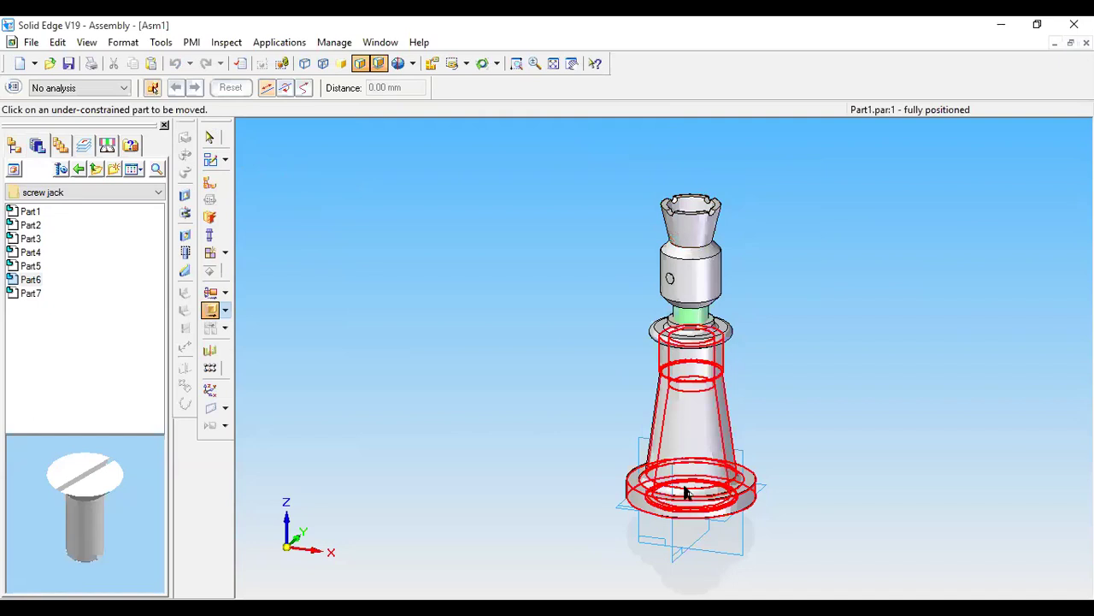
middle_click_drag(876, 419, 891, 289)
left_click(695, 412)
left_click(697, 395)
left_click_drag(697, 395, 725, 185)
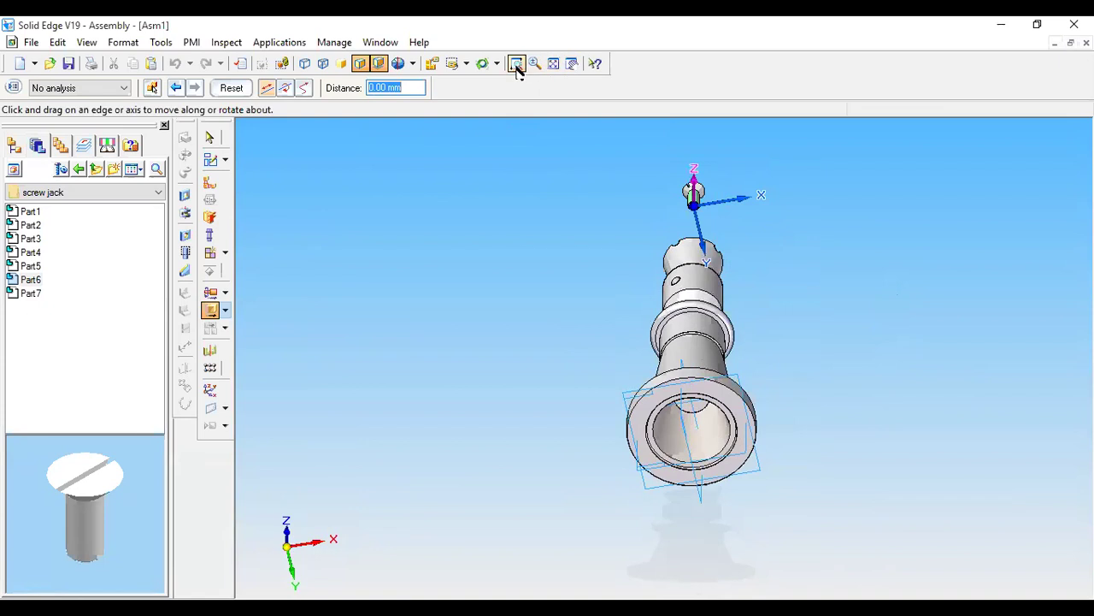
Step: Try to axially align the countersunk hole of Part5 with the head of Part6 using FlashFit, and undo the relationship
left_click(462, 65)
left_click(465, 137)
left_click(551, 69)
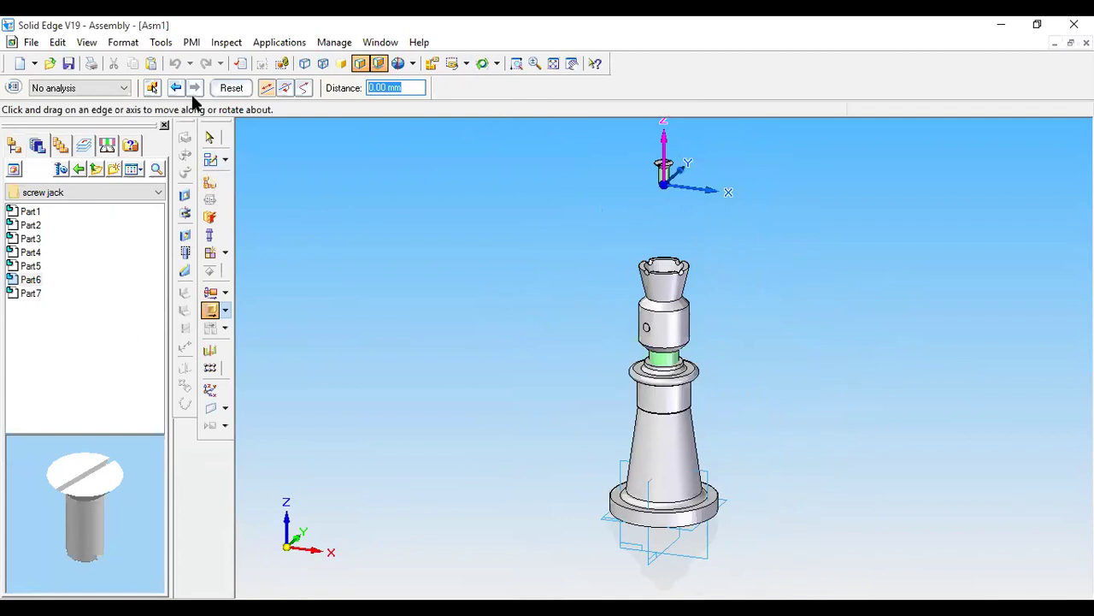
left_click(211, 185)
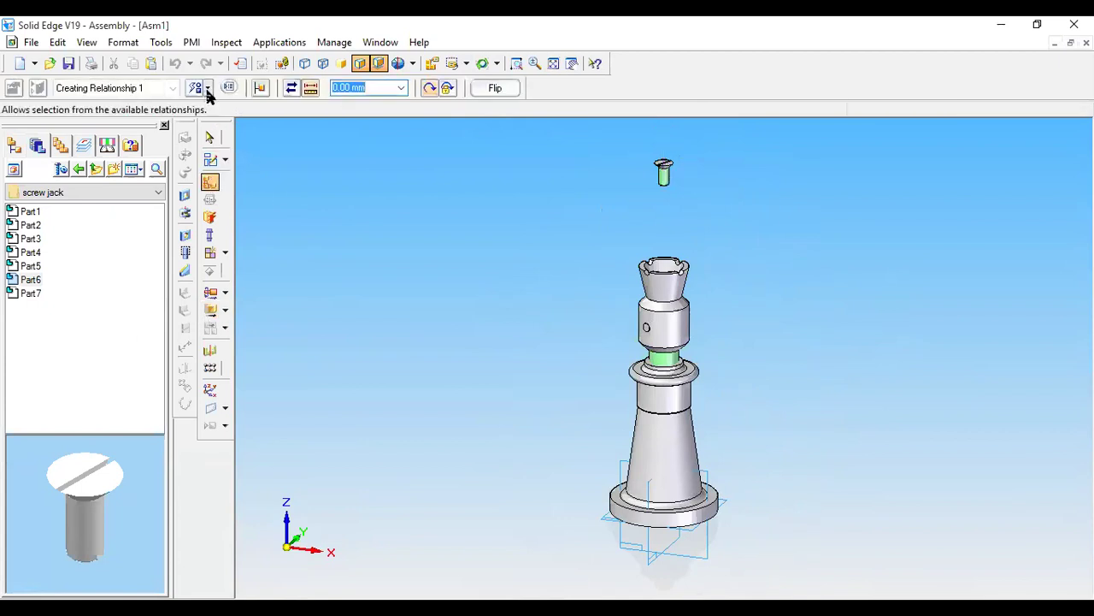
left_click(208, 88)
left_click(222, 108)
middle_click_drag(684, 257, 719, 354)
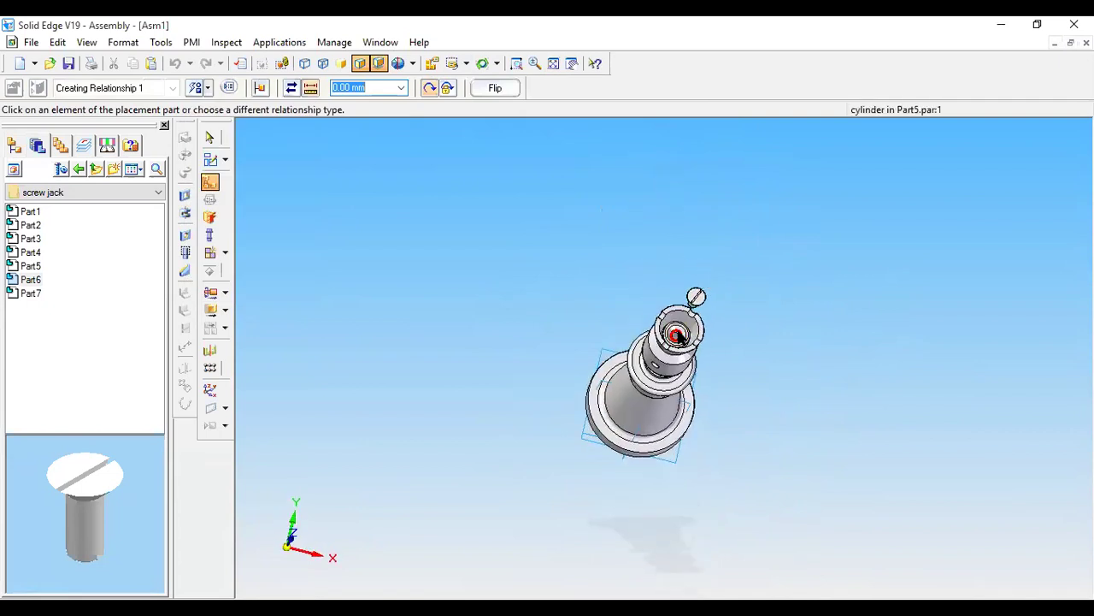
left_click(517, 64)
left_click_drag(646, 312, 740, 370)
key("Escape")
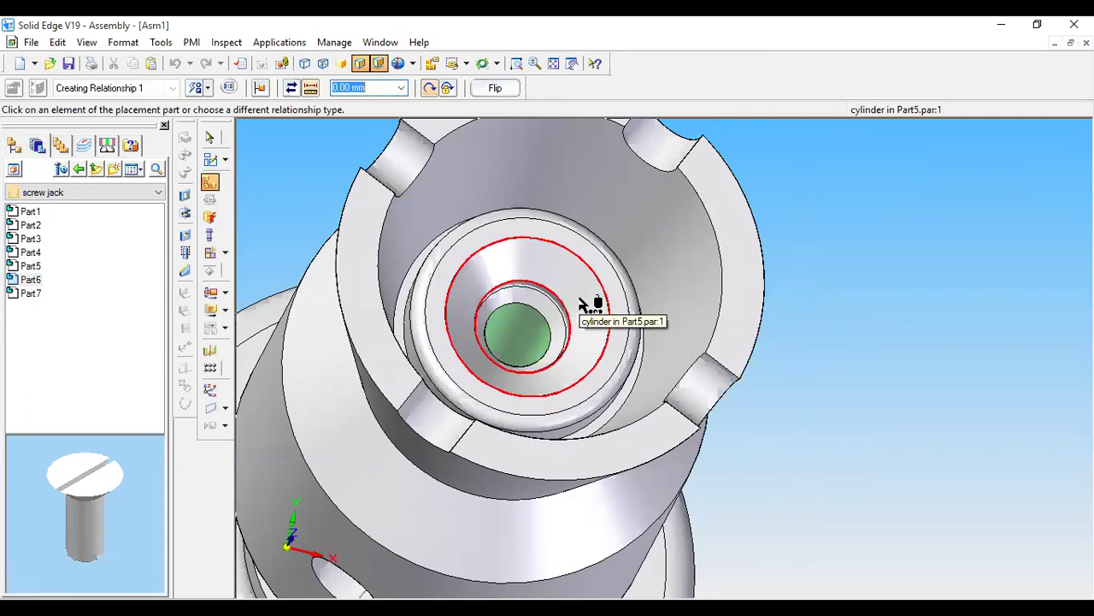
left_click(579, 305)
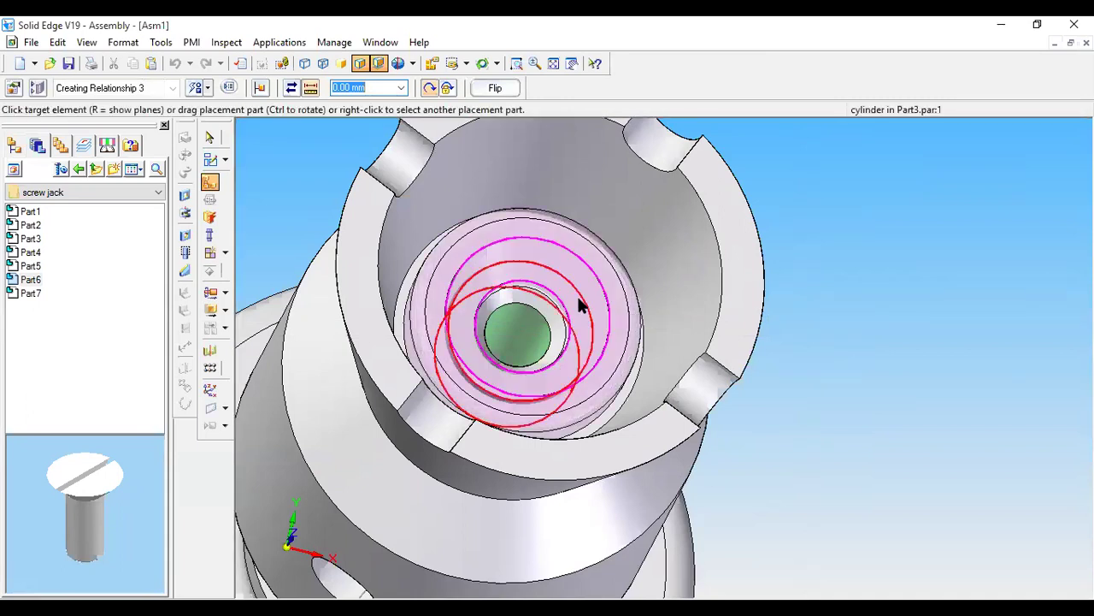
left_click(553, 64)
middle_click_drag(862, 288, 795, 141)
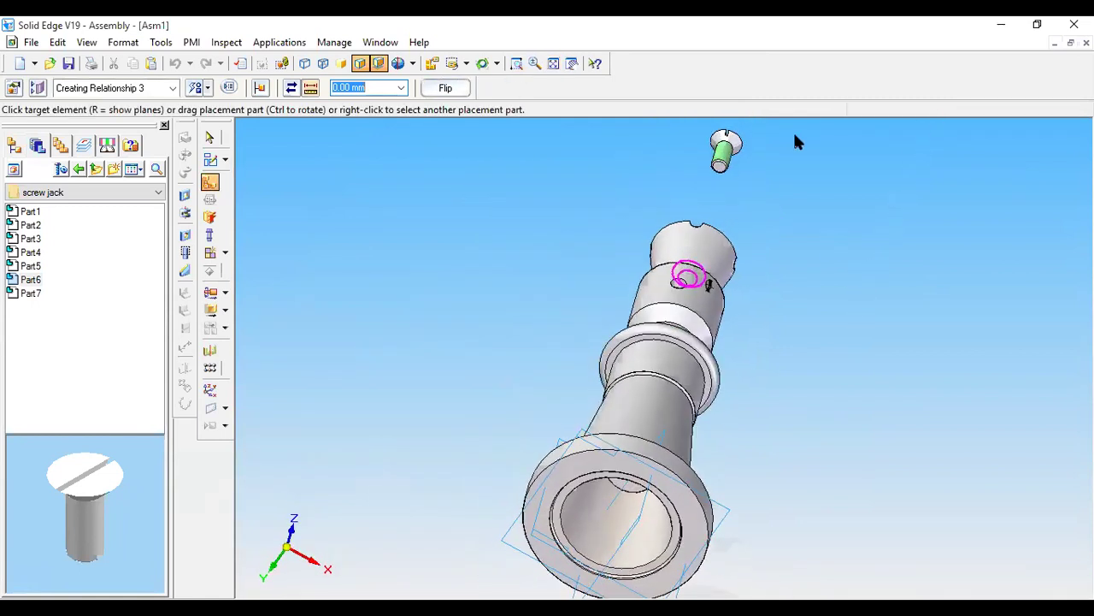
left_click(737, 147)
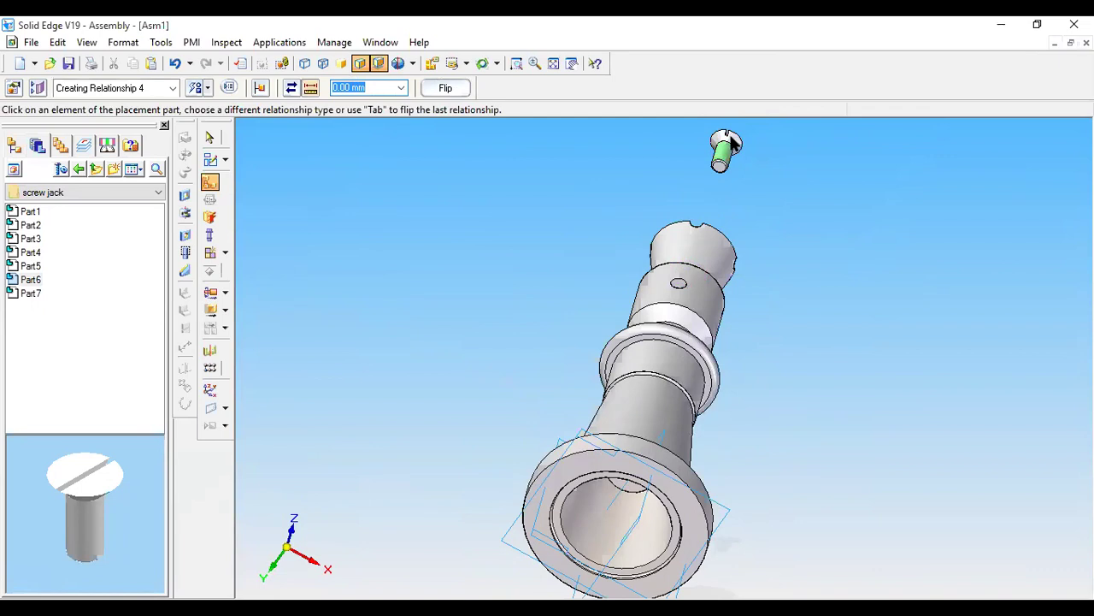
left_click(174, 63)
Step: Use FlashFit to axially align the head of Part6 with the central hole of Part5
left_click(210, 185)
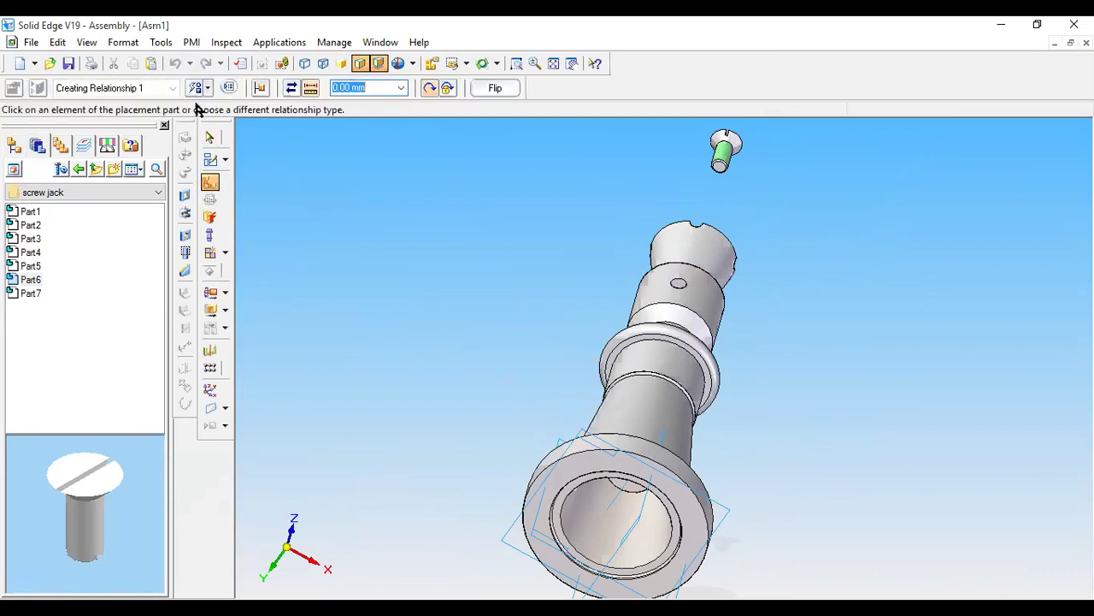
left_click(203, 88)
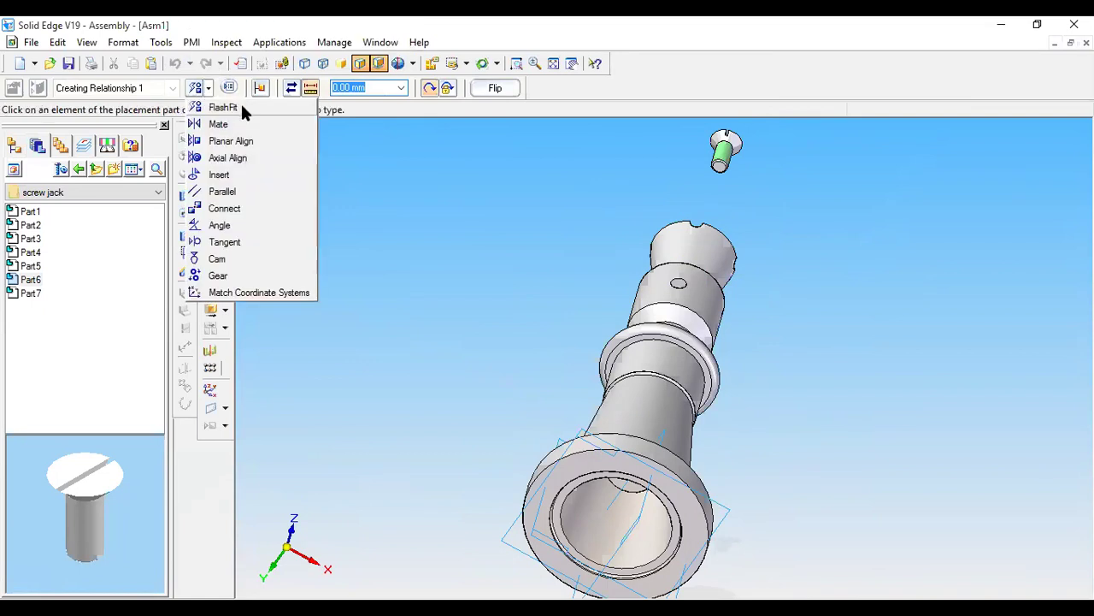
left_click(241, 108)
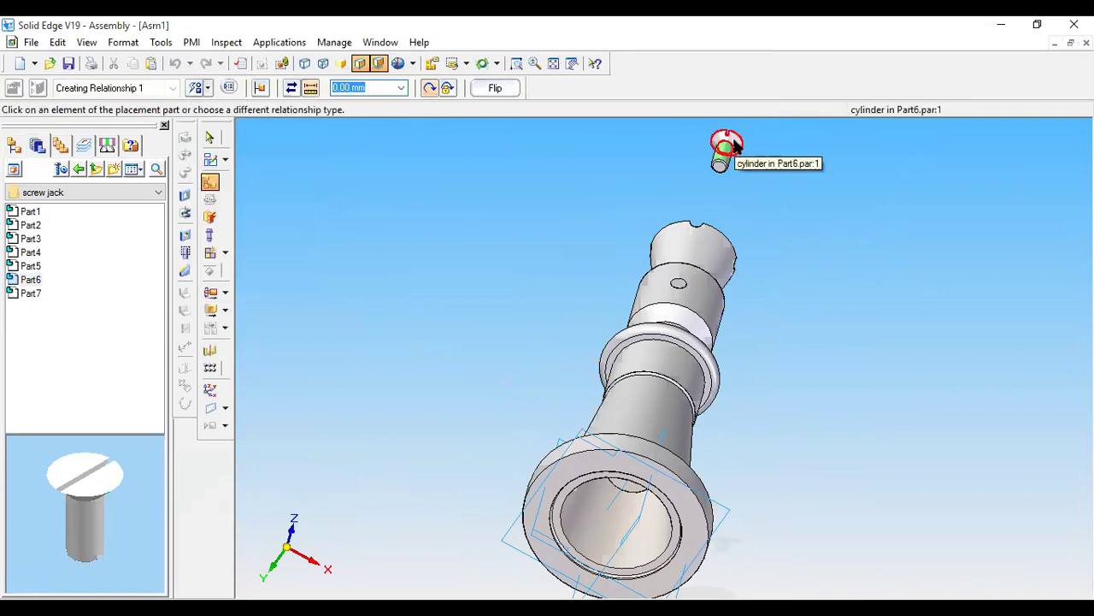
left_click(735, 147)
middle_click_drag(788, 183, 771, 328)
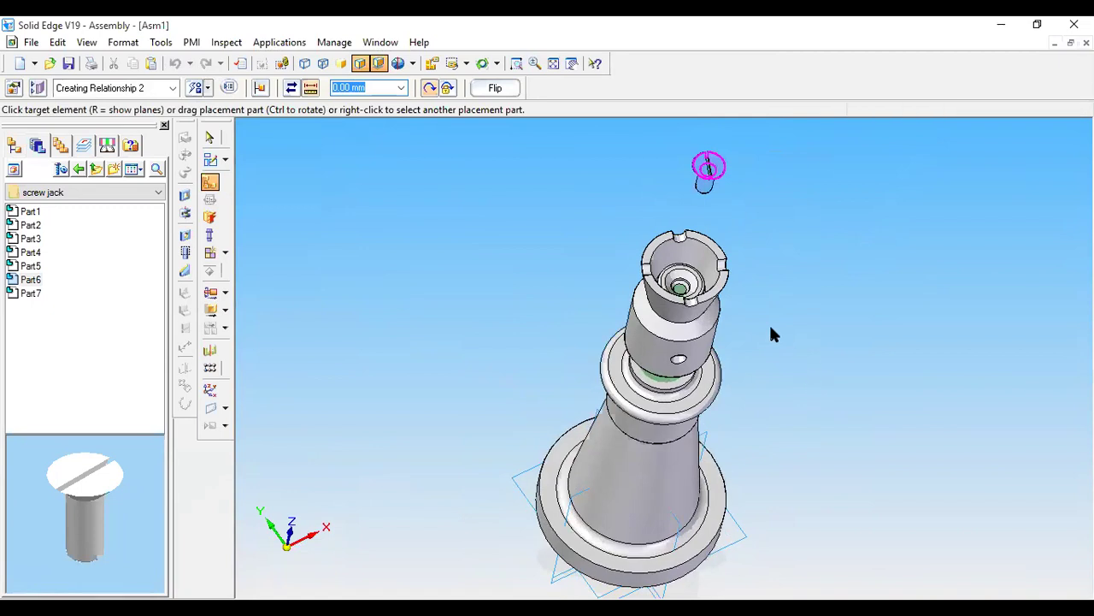
left_click(691, 281)
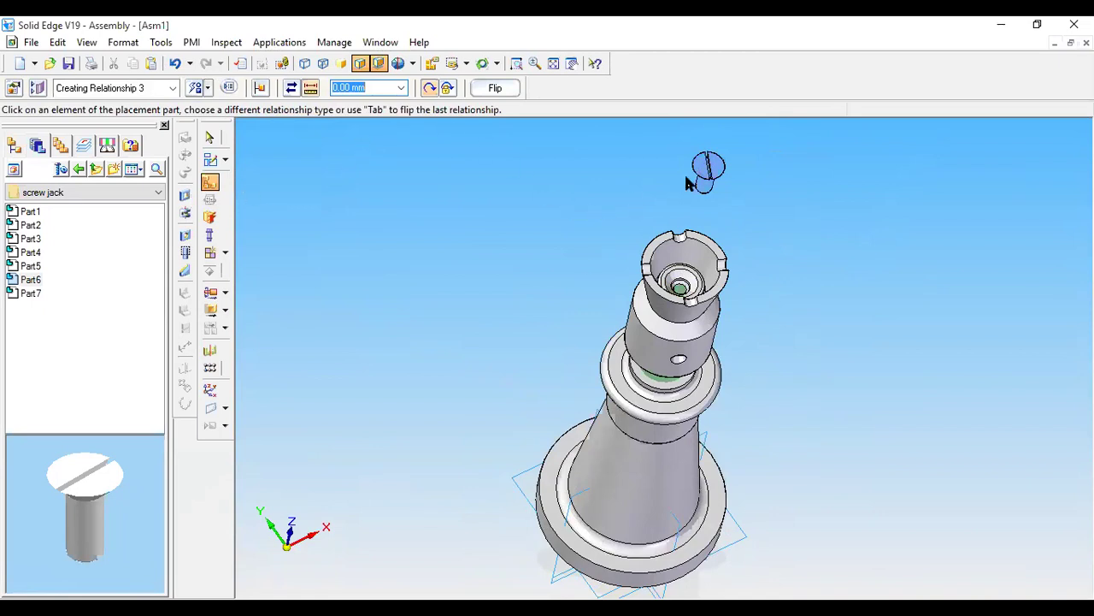
Step: Use FlashFit to relate the flat top face of Part6's head to the top ring face of Part5
left_click(468, 64)
left_click(482, 102)
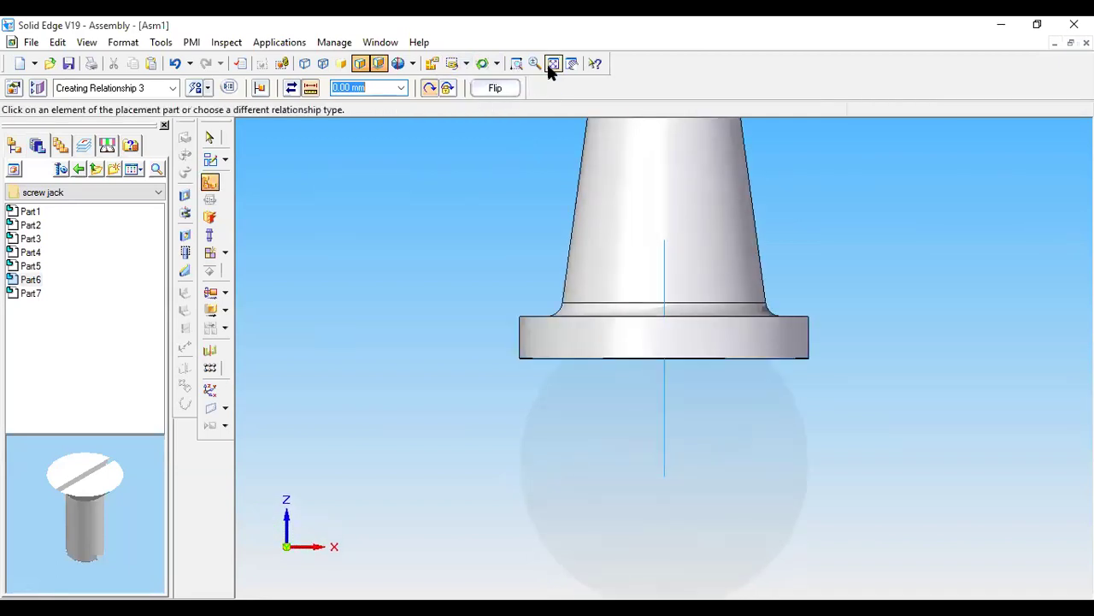
left_click(552, 64)
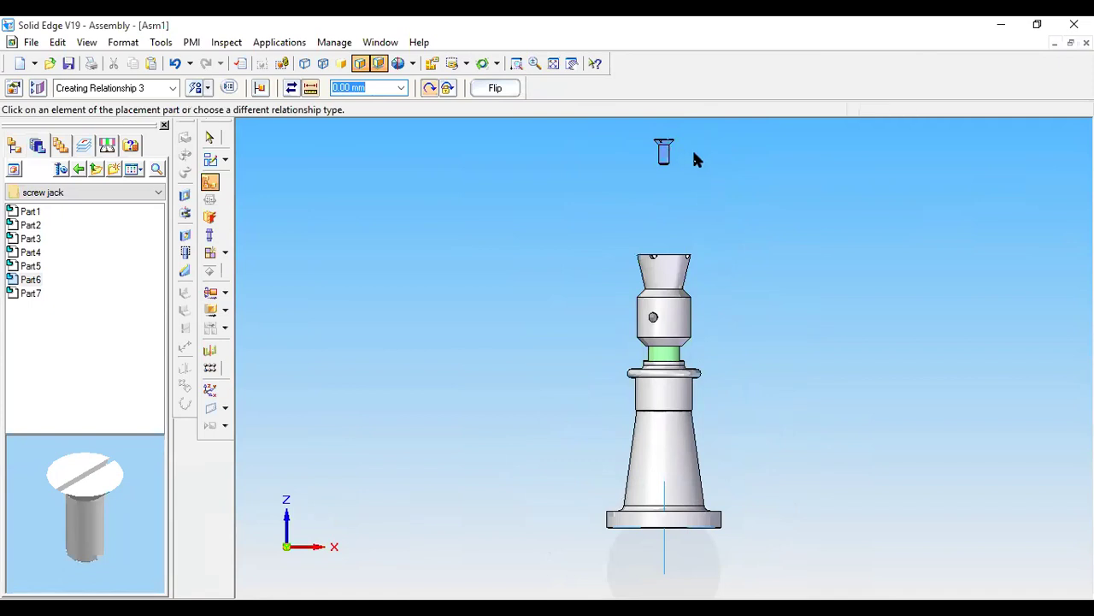
left_click(205, 89)
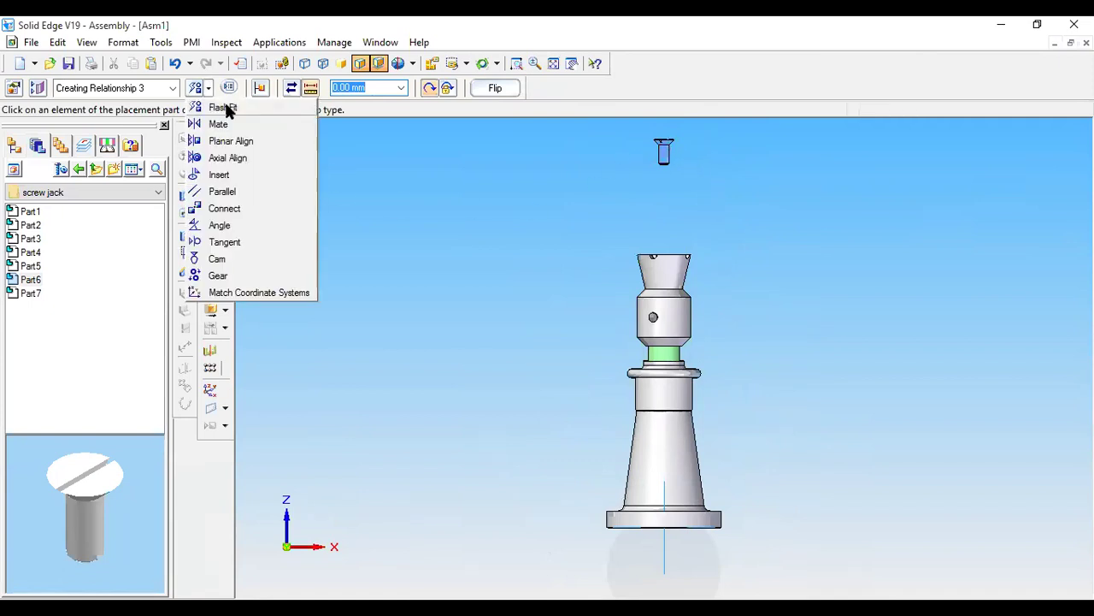
left_click(222, 108)
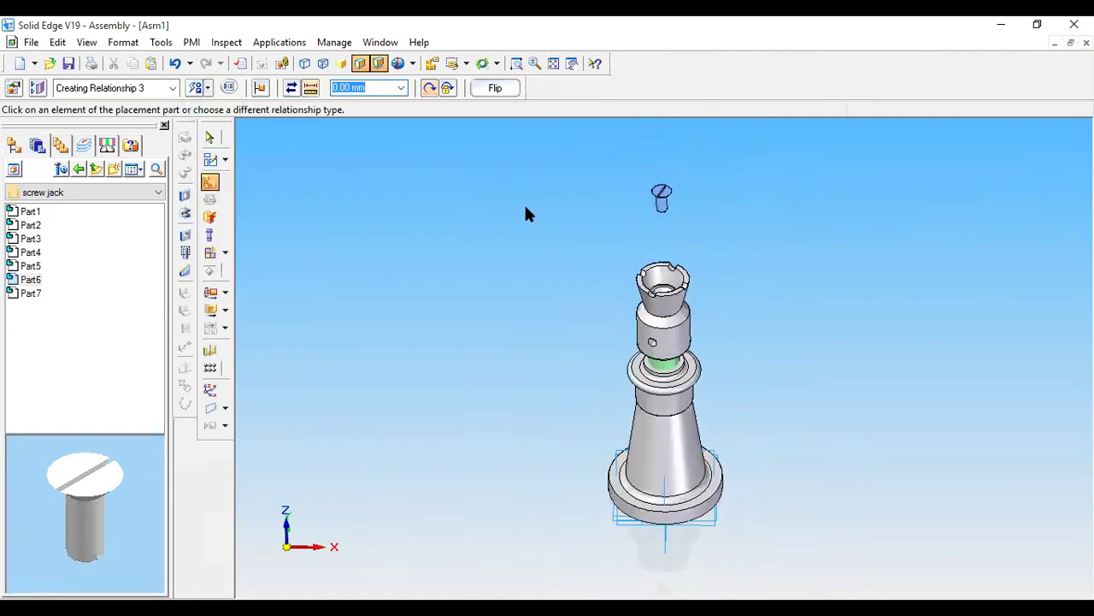
left_click(660, 191)
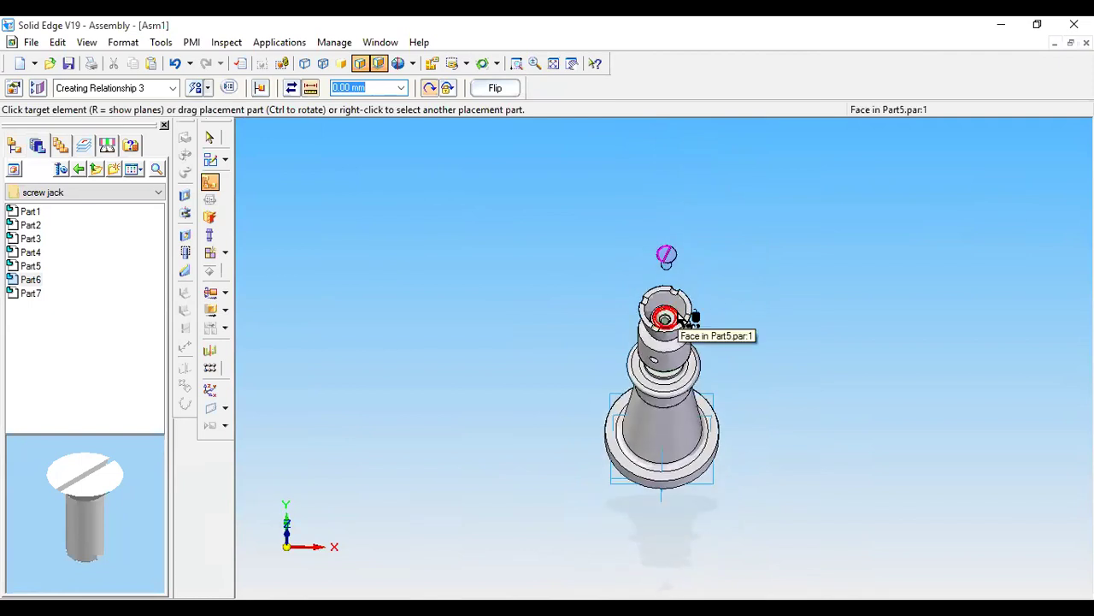
left_click(684, 318)
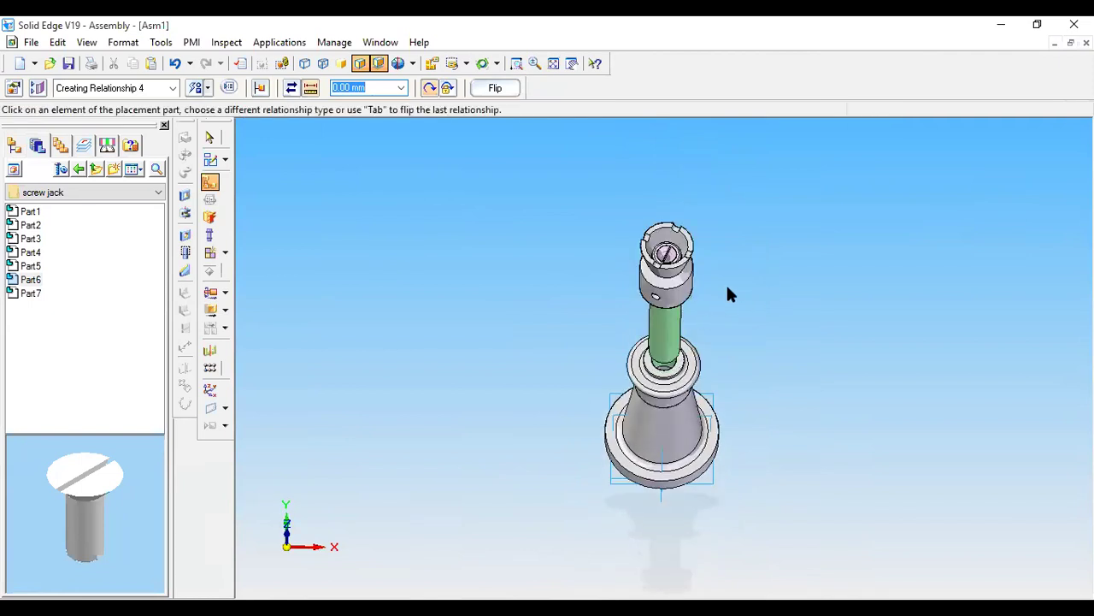
Step: Use Move Part to lower the screw spindle along Z until its shank sits in the Part1 base
left_click(553, 63)
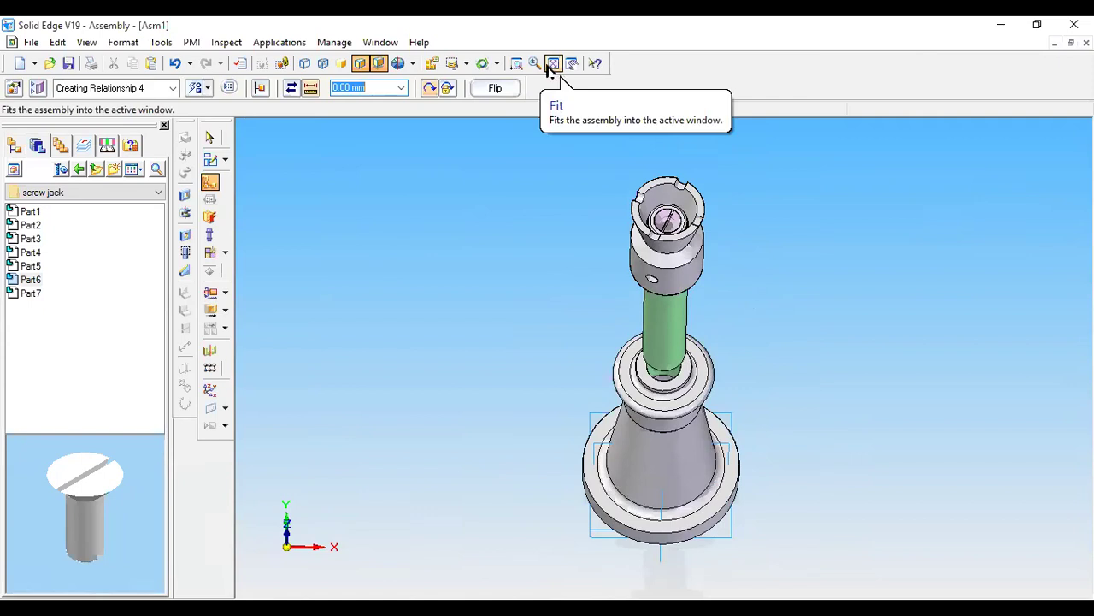
left_click(466, 64)
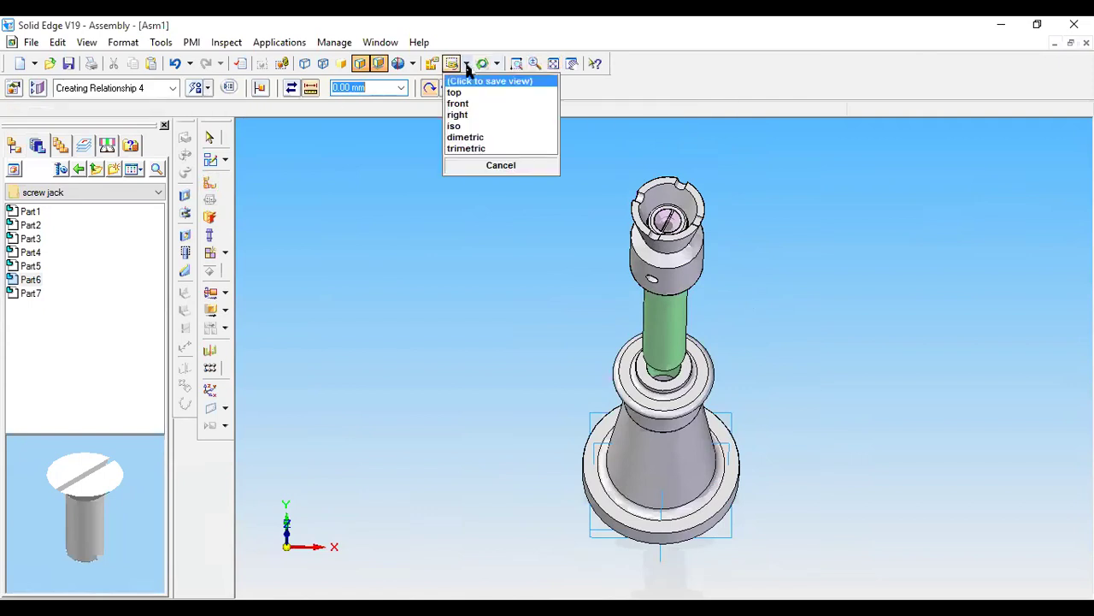
left_click(466, 139)
left_click(553, 64)
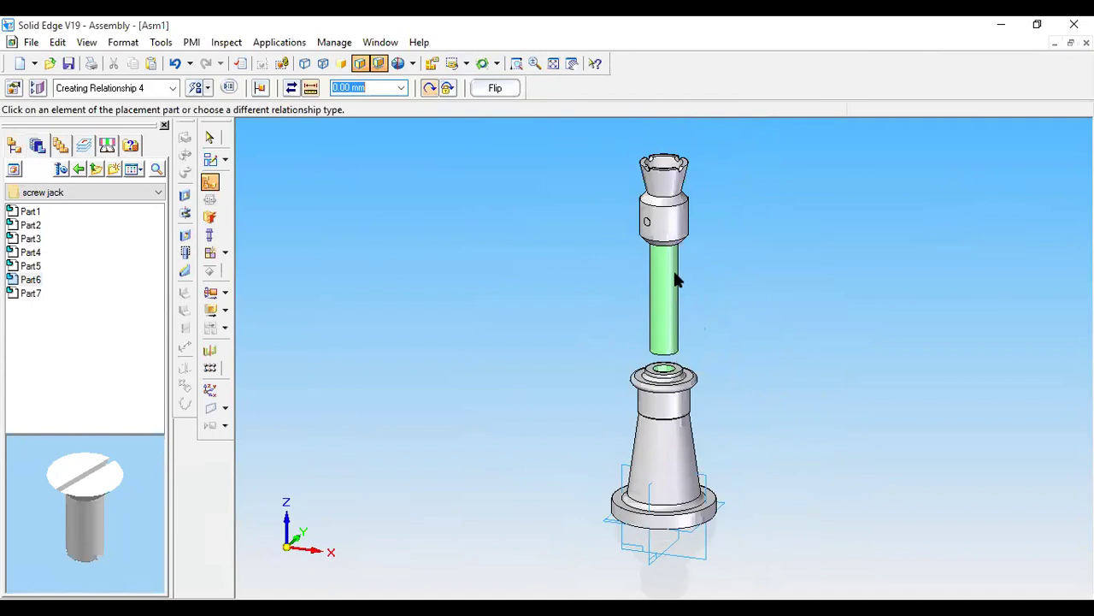
left_click(210, 309)
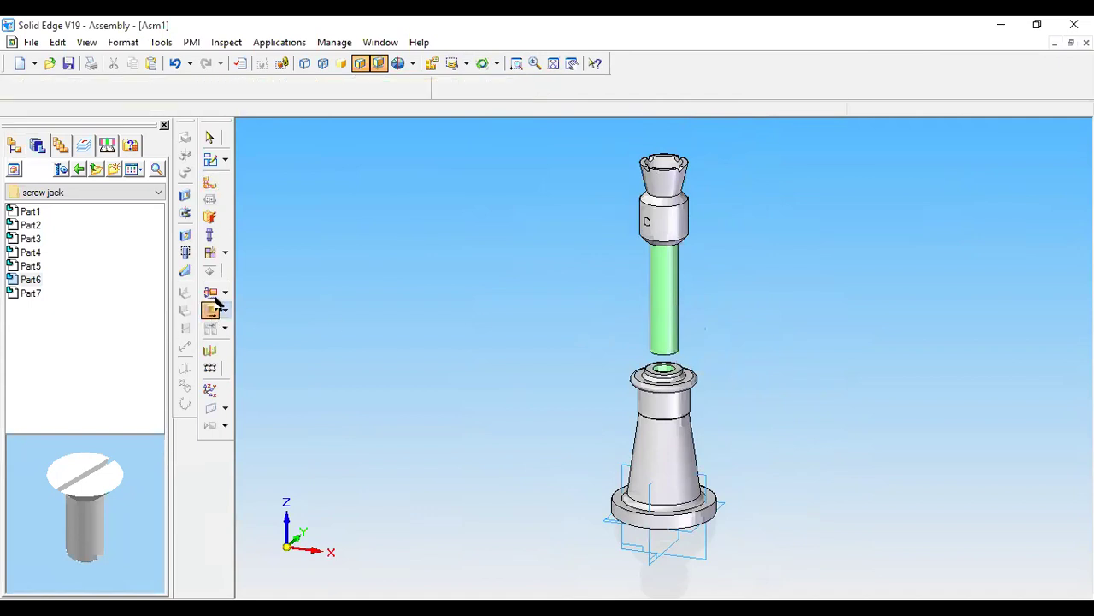
left_click(685, 216)
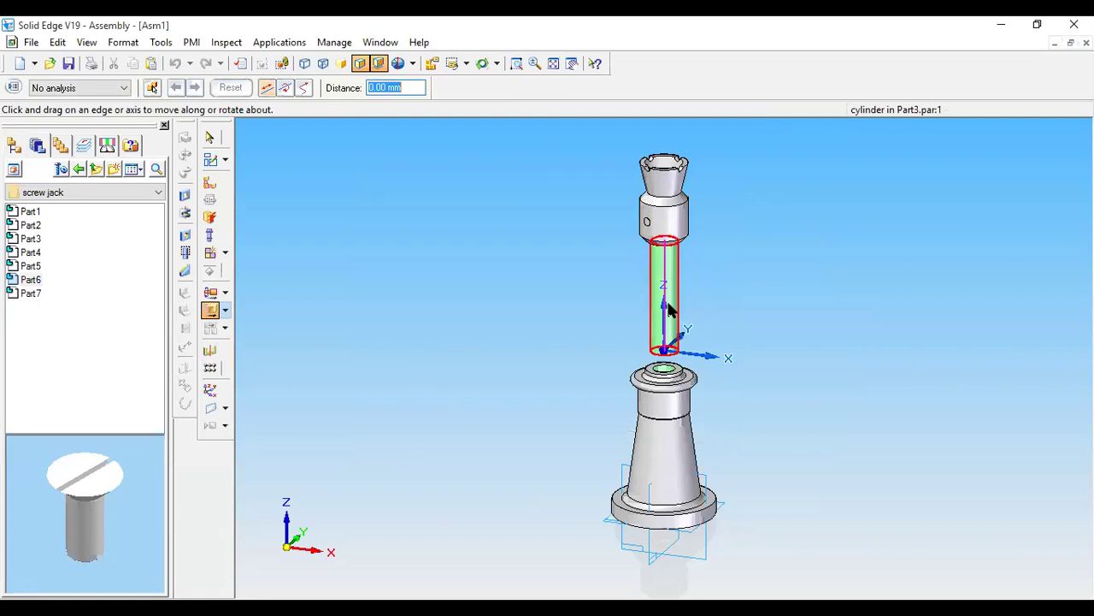
left_click_drag(660, 330, 669, 441)
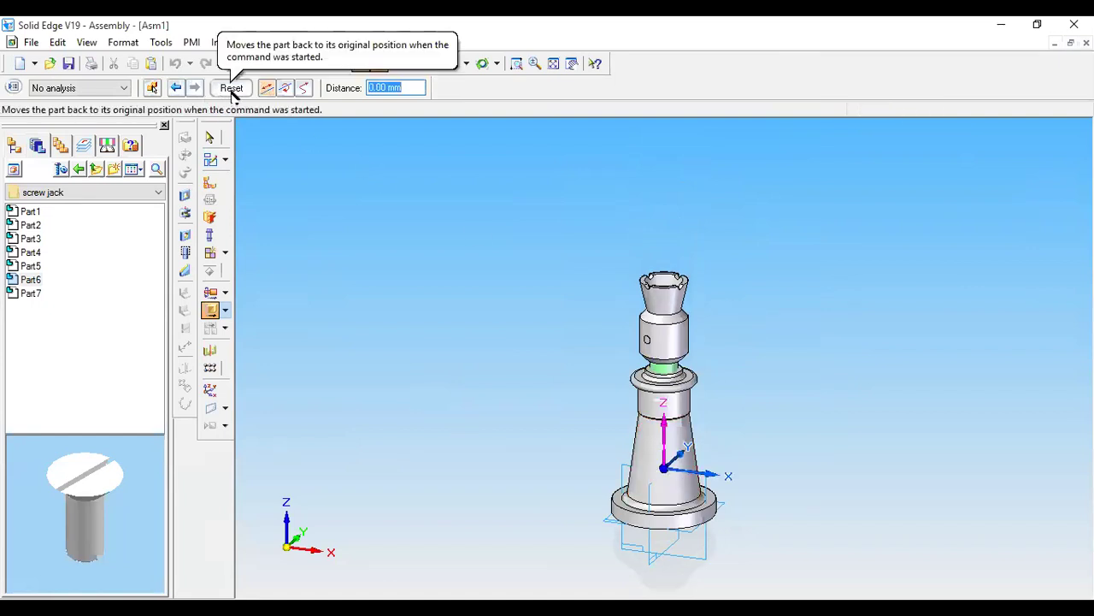
left_click(209, 138)
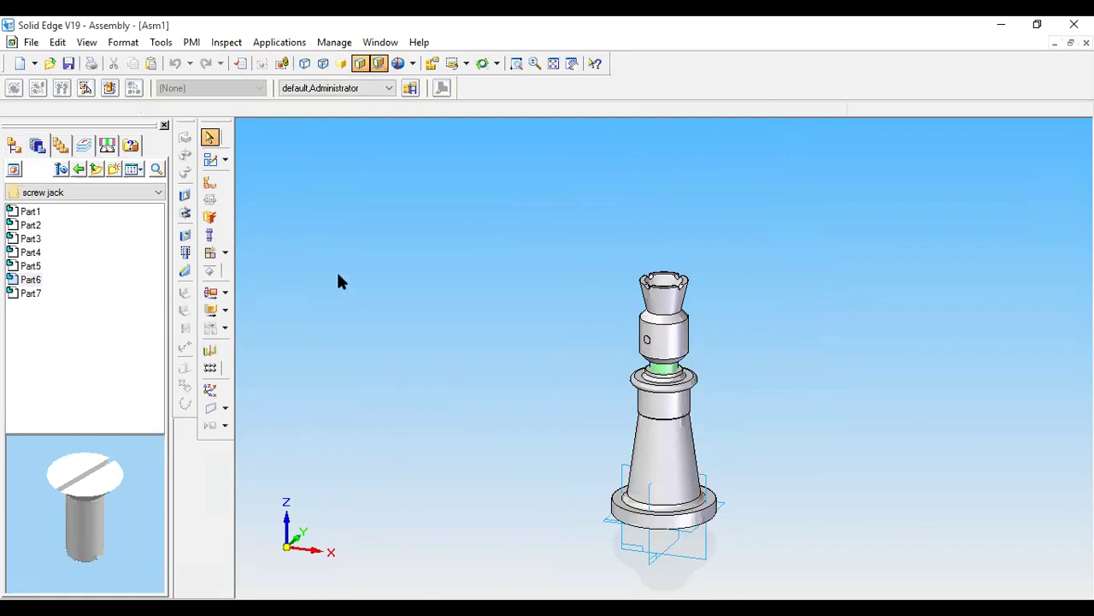
Step: Examine how Part6 sits in Part5 inside the cup, and preview Part5 and Part6
middle_click_drag(329, 257, 326, 330)
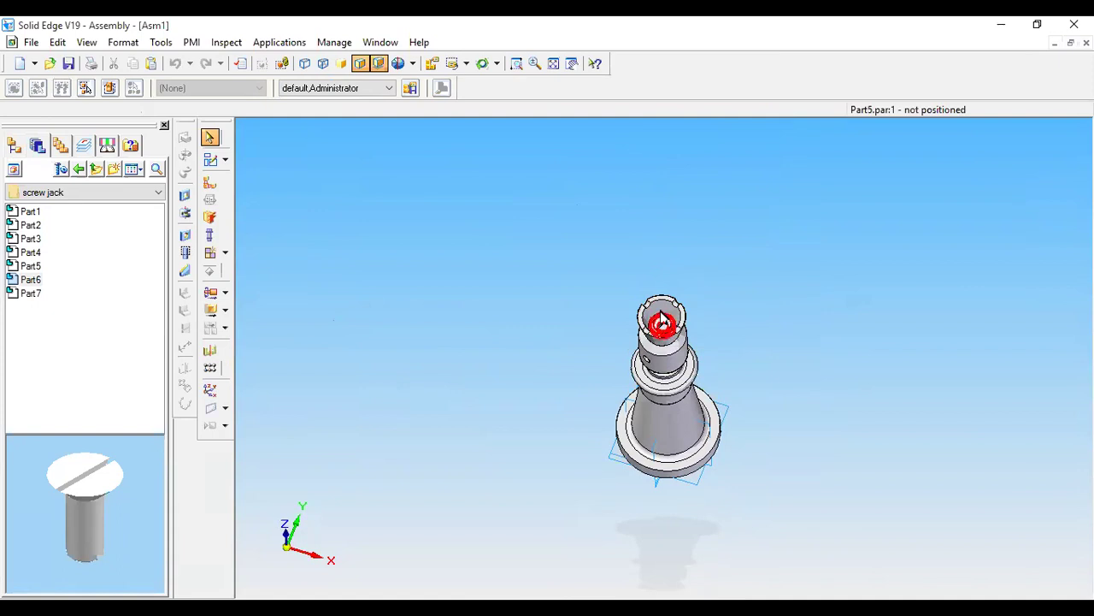
left_click(25, 267)
left_click(26, 268)
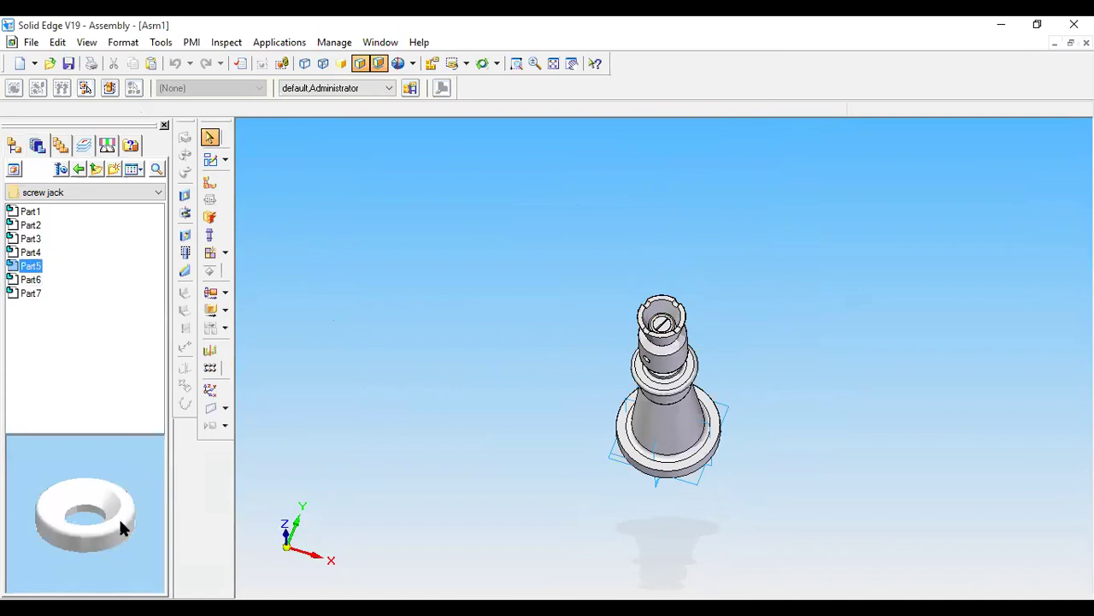
left_click(30, 280)
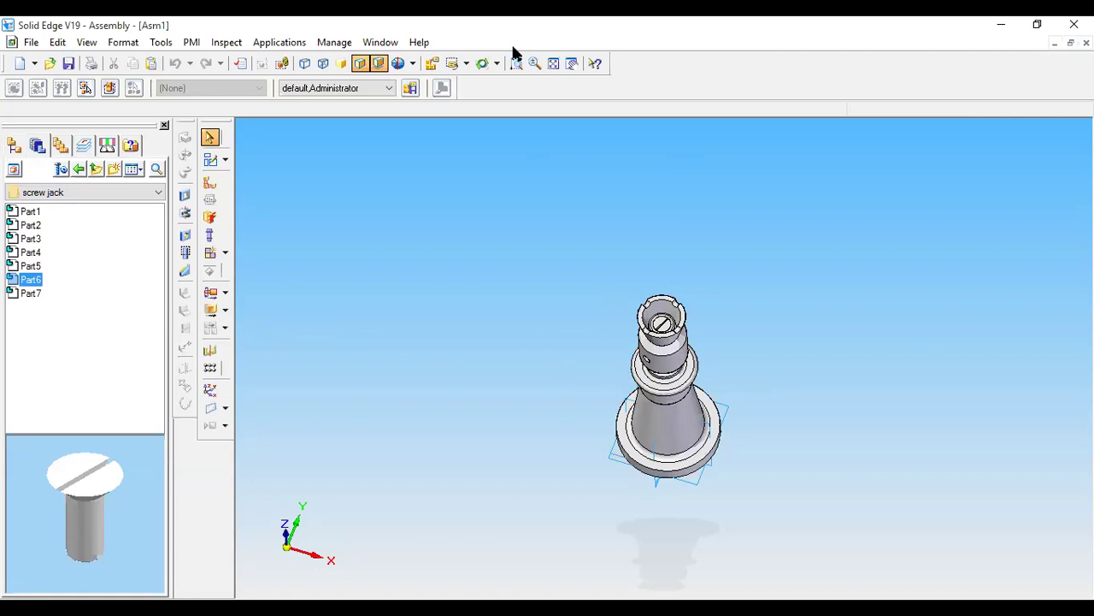
Step: Preview Part7, rotate its preview to a nearly horizontal orientation, and place it in the assembly beside the spindle in the fitted dimetric view
left_click(34, 295)
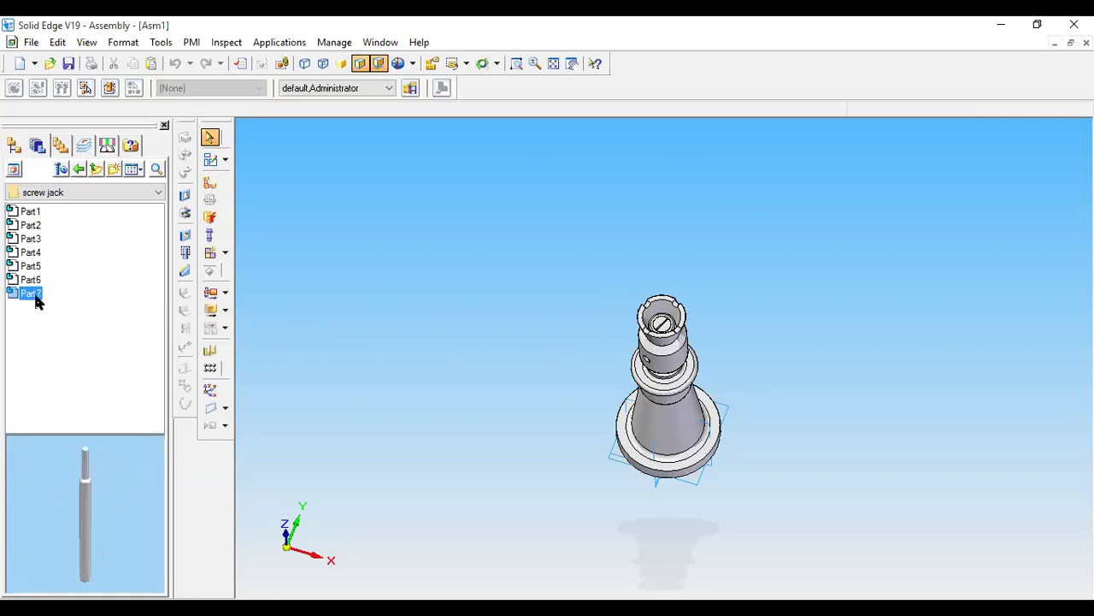
left_click(453, 63)
left_click(484, 140)
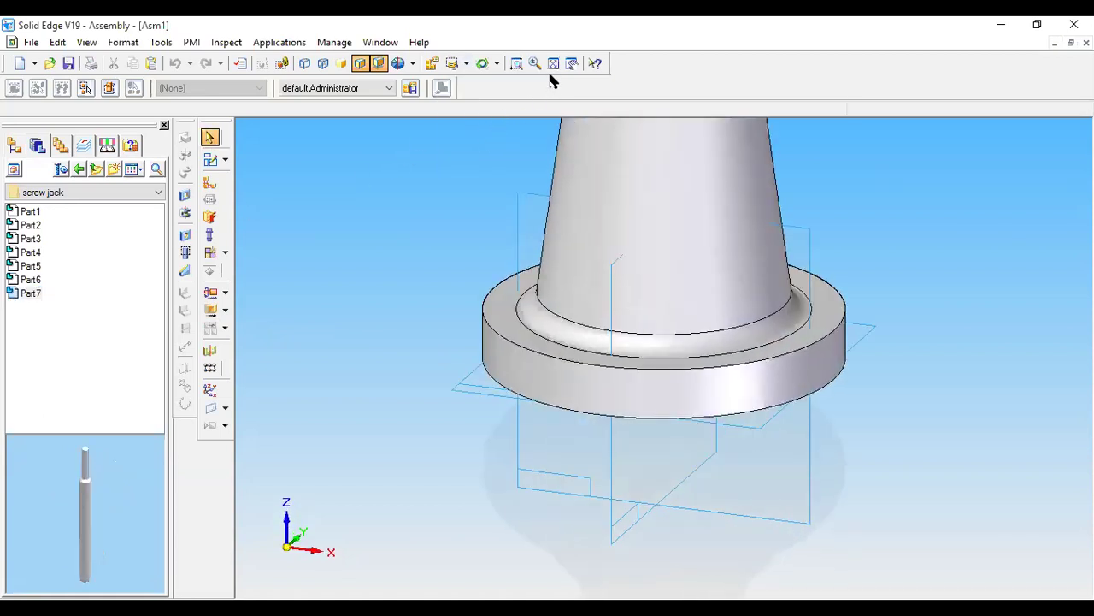
left_click(553, 64)
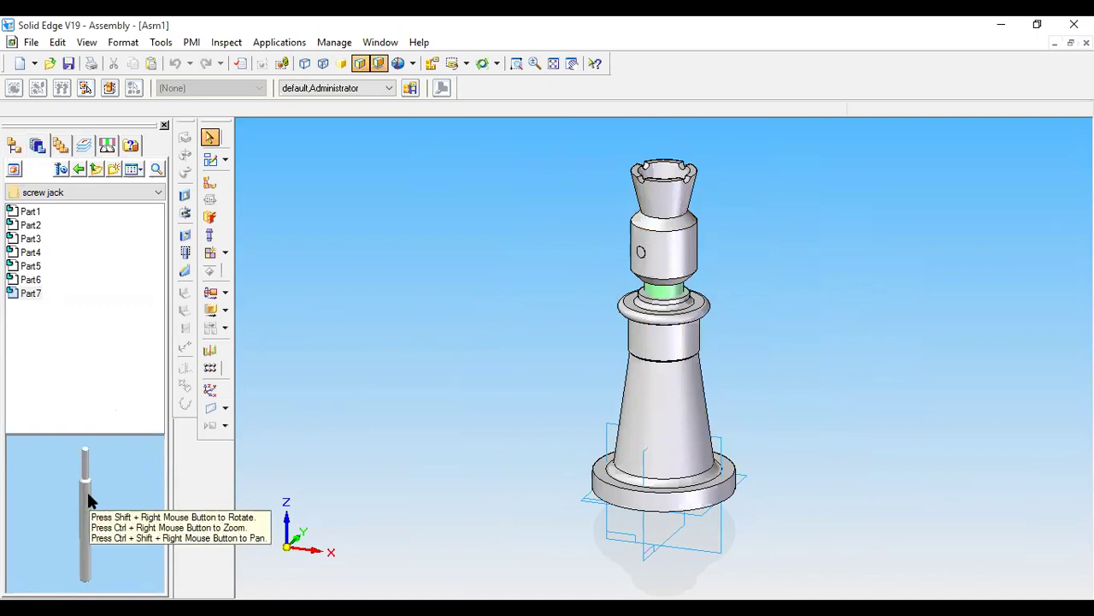
left_click_drag(98, 506, 3, 436)
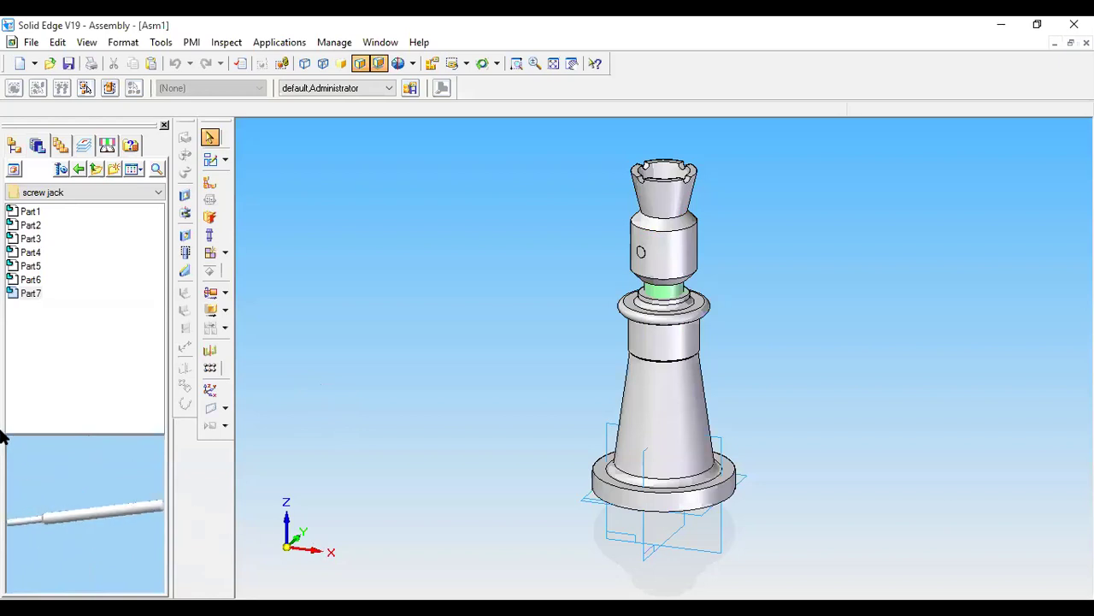
left_click_drag(3, 568, 255, 439)
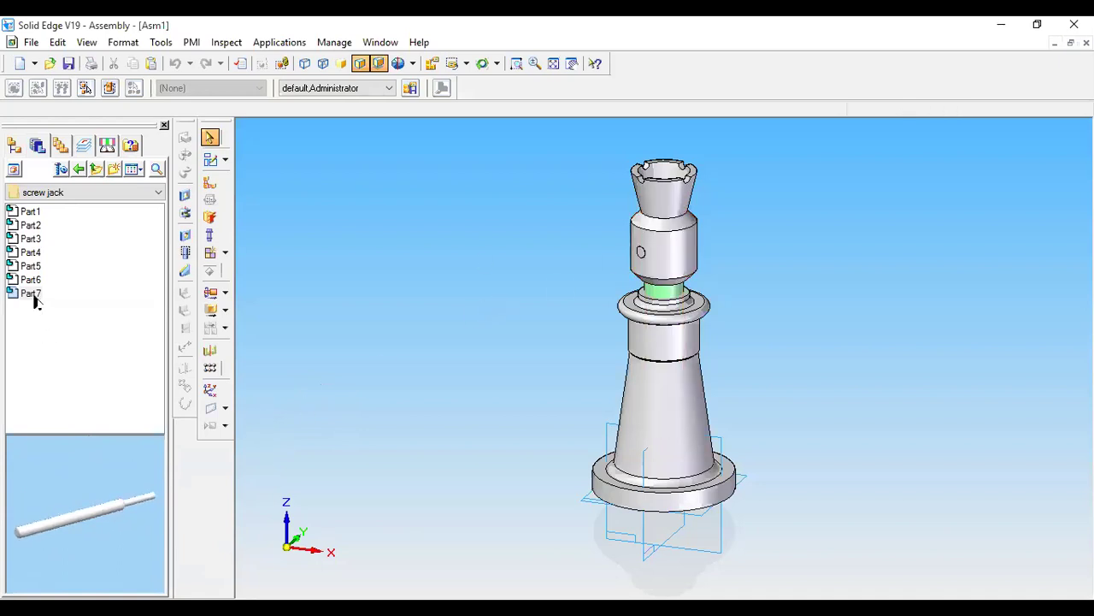
left_click_drag(31, 297, 249, 270)
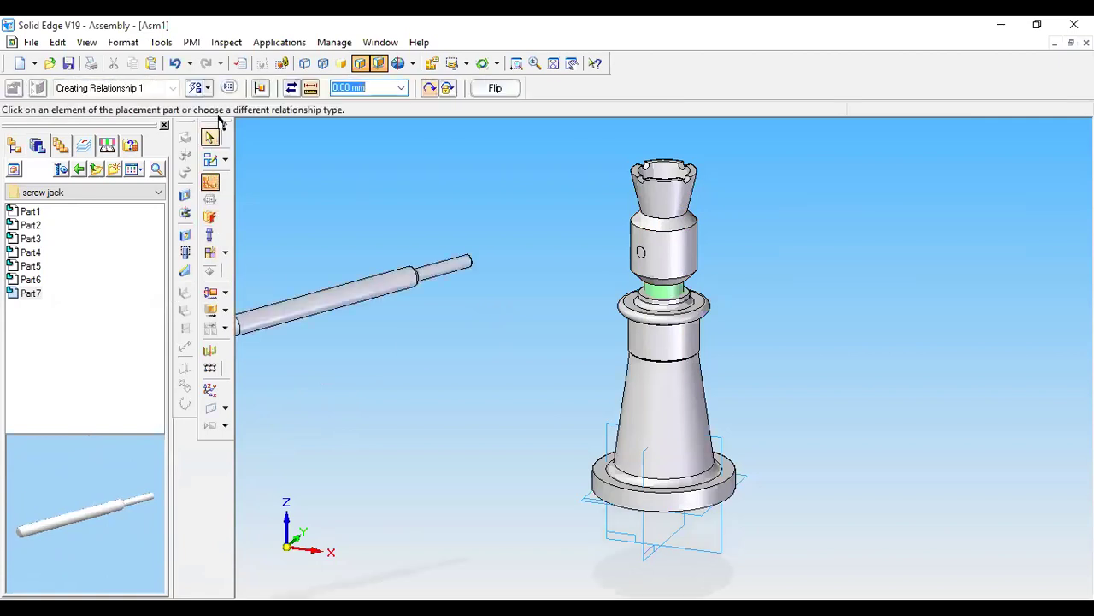
Step: Axially align the thin end of Part7 with the cross hole in the spindle head
left_click(208, 89)
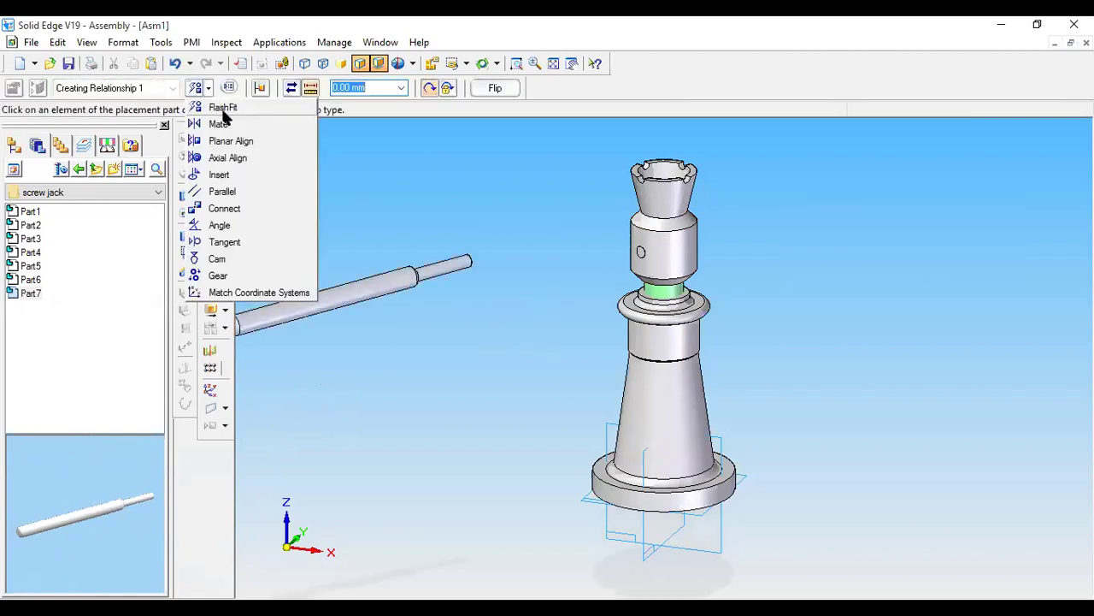
left_click(228, 159)
left_click(460, 271)
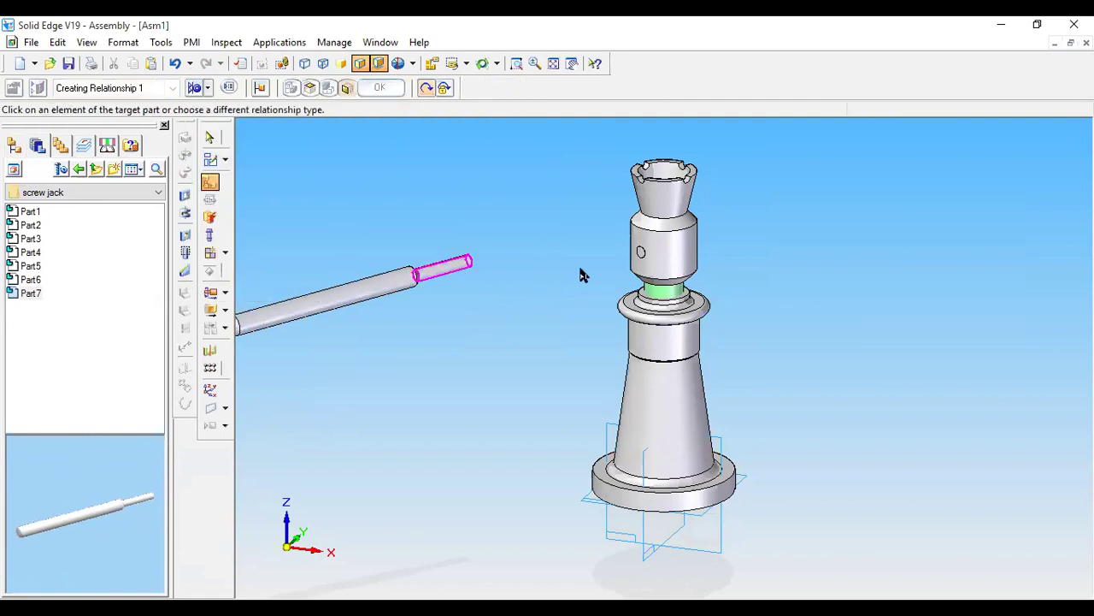
left_click(641, 255)
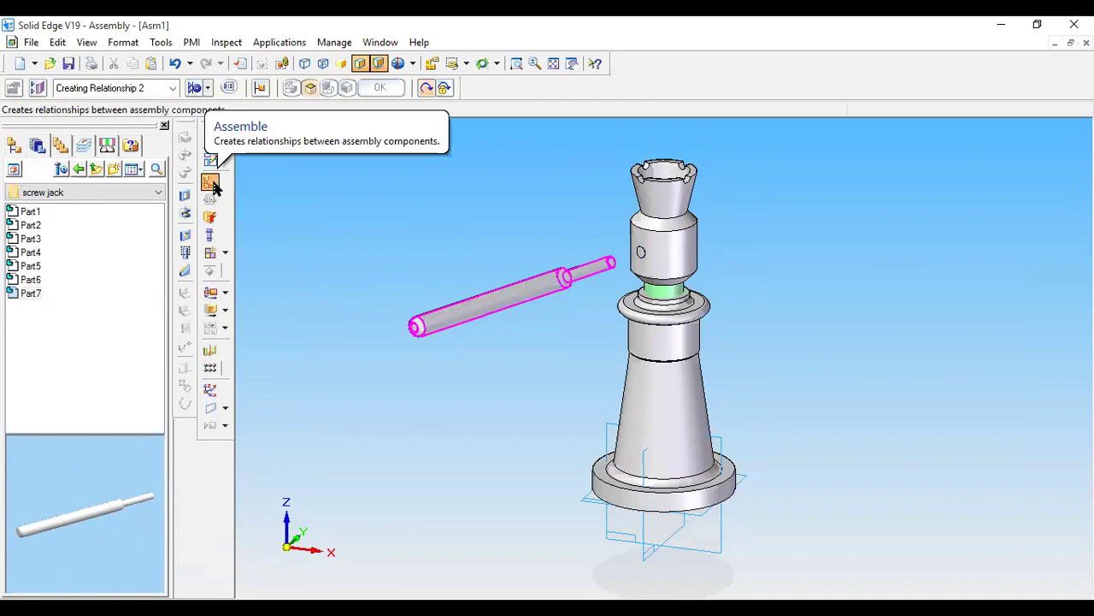
Step: Use Move Part to slide Part7 along its own axis until its thin end enters the spindle head's hole
left_click(211, 310)
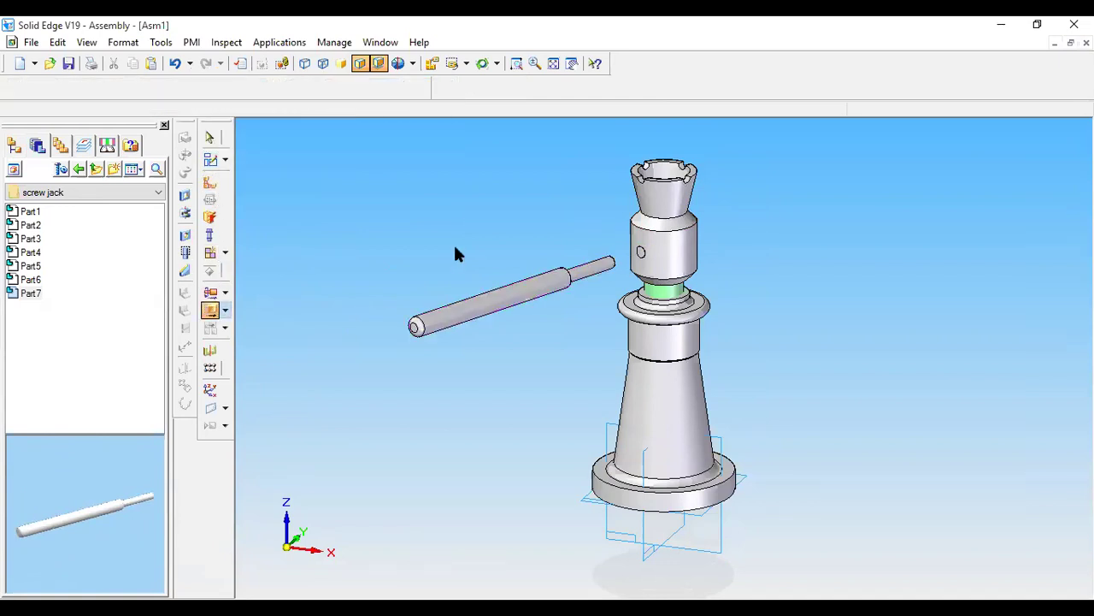
left_click(691, 218)
left_click(574, 274)
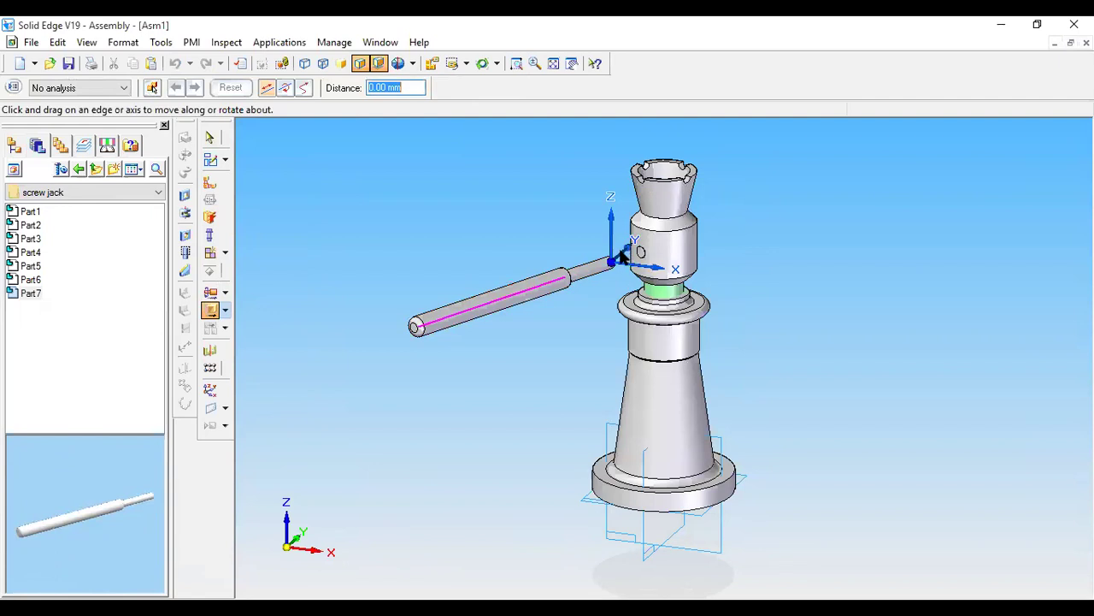
left_click_drag(534, 295, 590, 297)
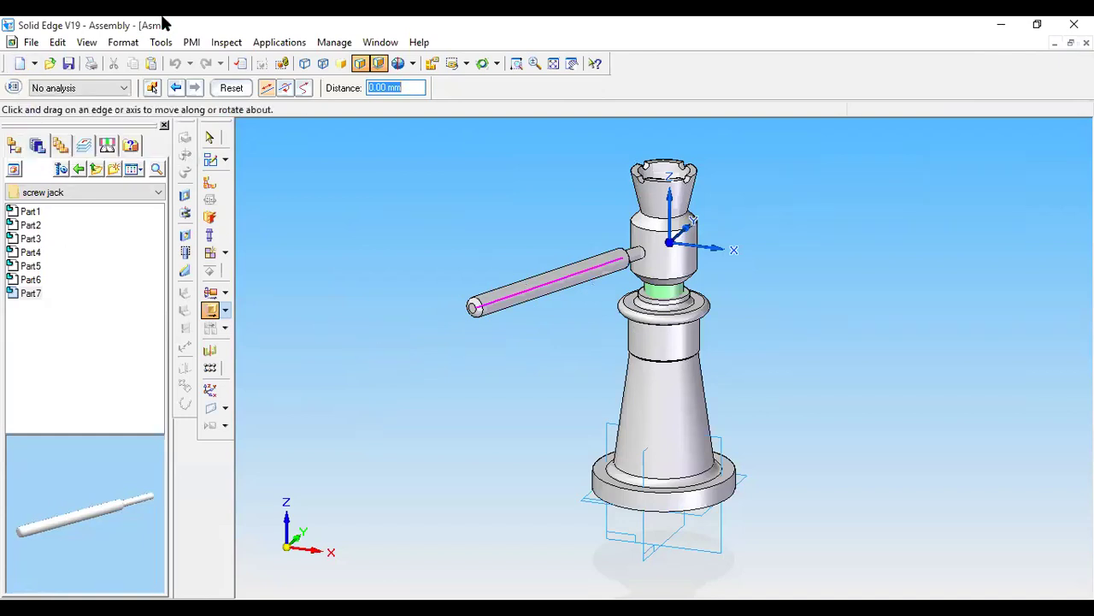
Step: Save the assembly as Asm1.asm in the screw jack folder, with the Assembly documents (*.asm) type
left_click(28, 42)
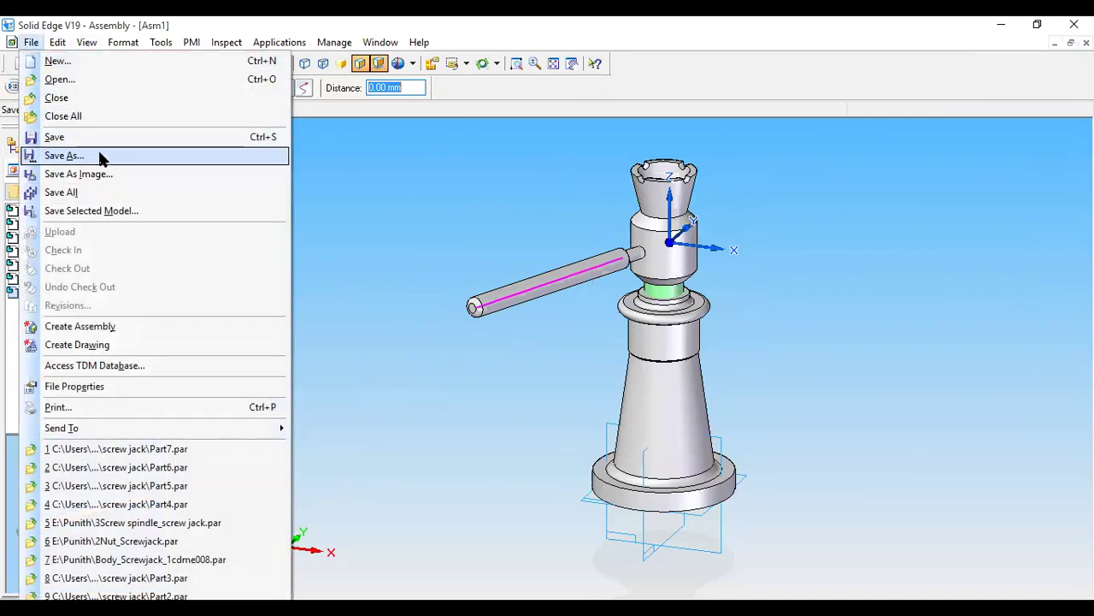
left_click(95, 154)
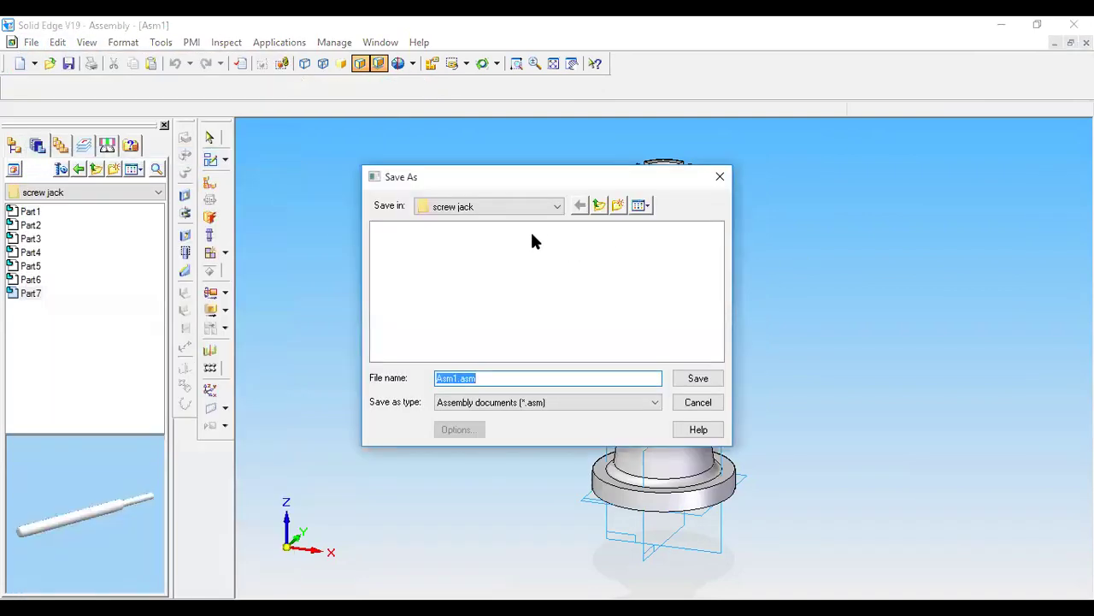
left_click(590, 401)
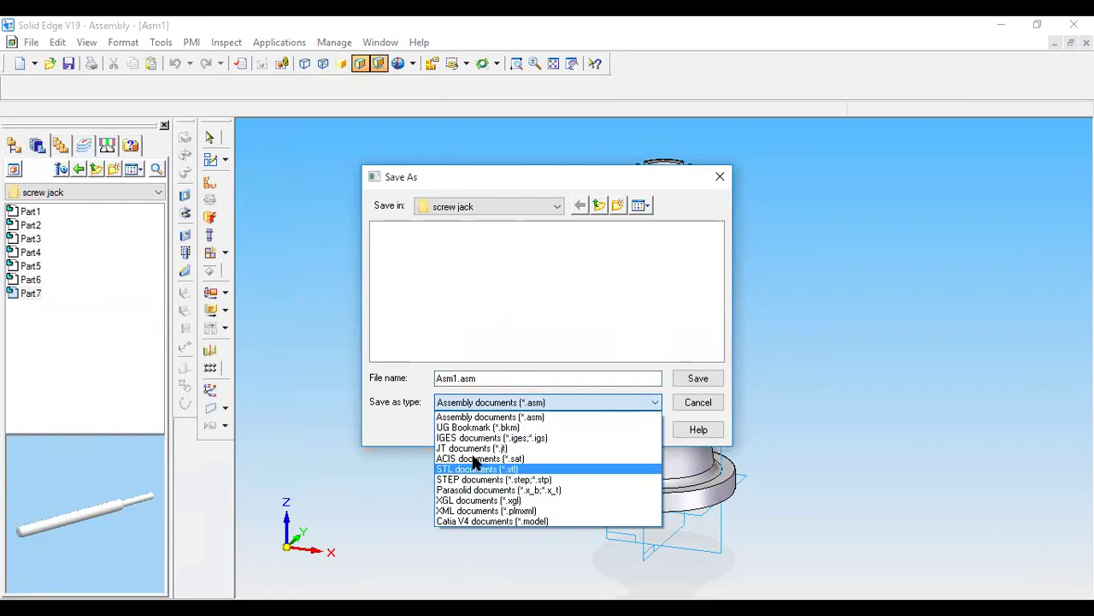
left_click(481, 417)
left_click(480, 378)
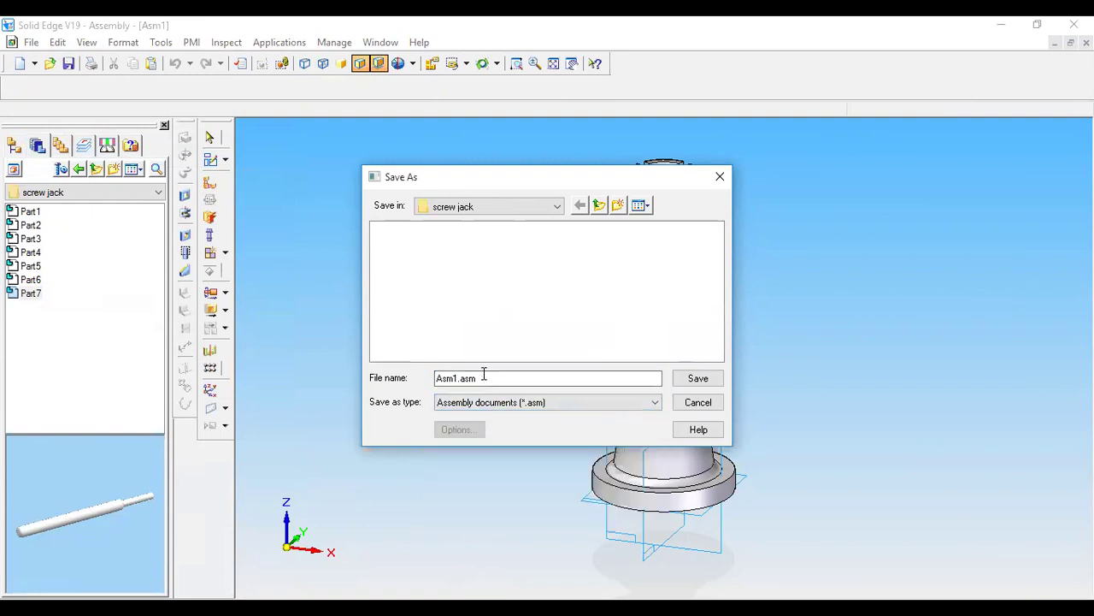
left_click(693, 379)
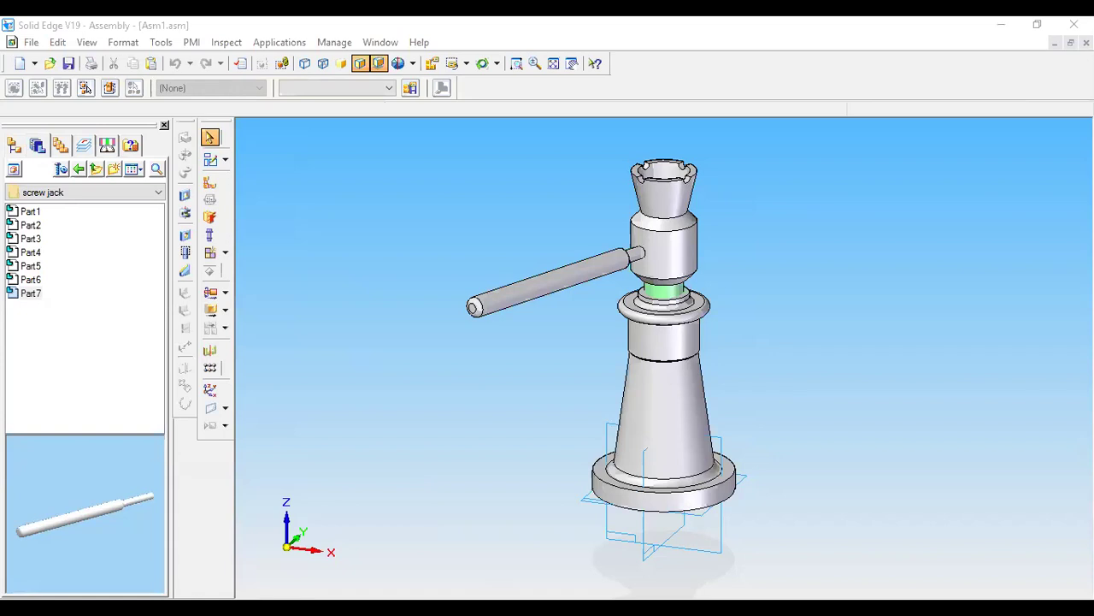
Step: Switch to the browser, examine the screw jack assembly drawing and Exercise 1 text in the PDF, and return to Solid Edge
key("alt+Tab")
scroll(428, 248, "up", 15)
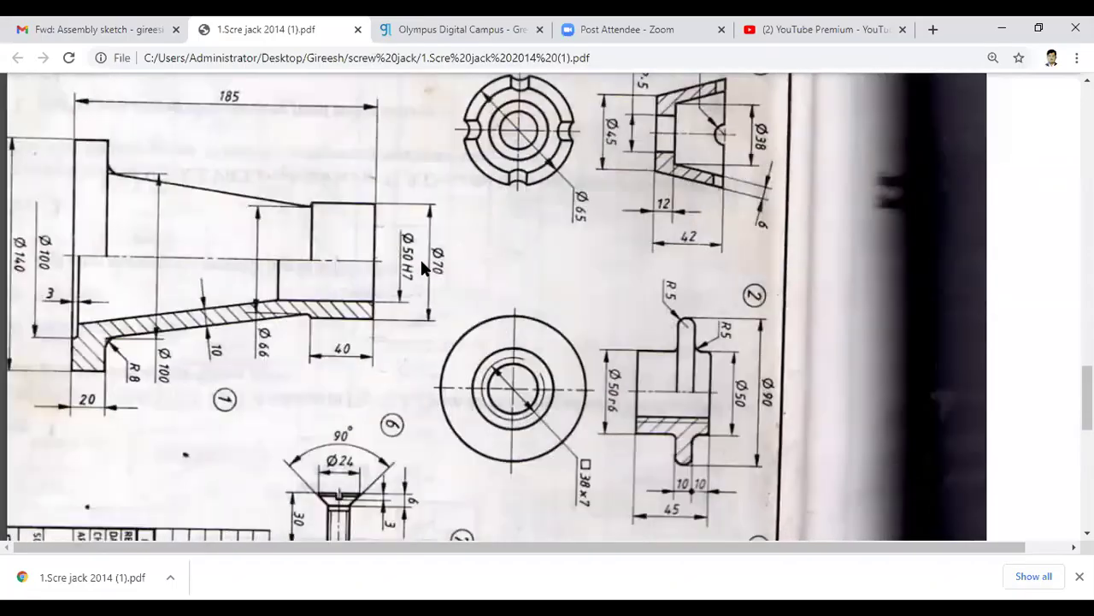
scroll(435, 246, "up", 5)
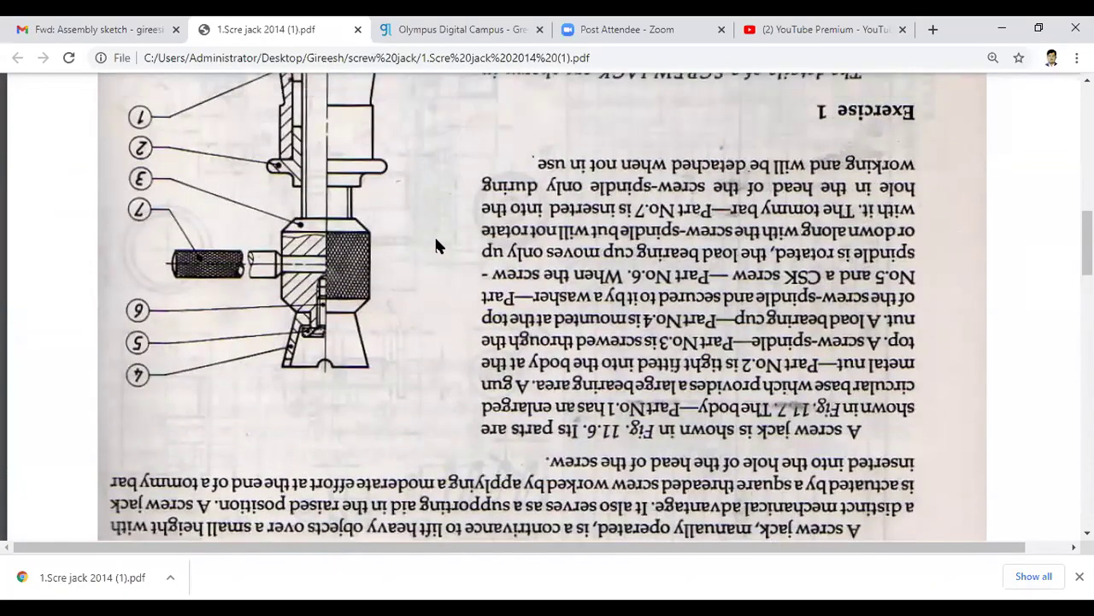
scroll(437, 241, "down", 4)
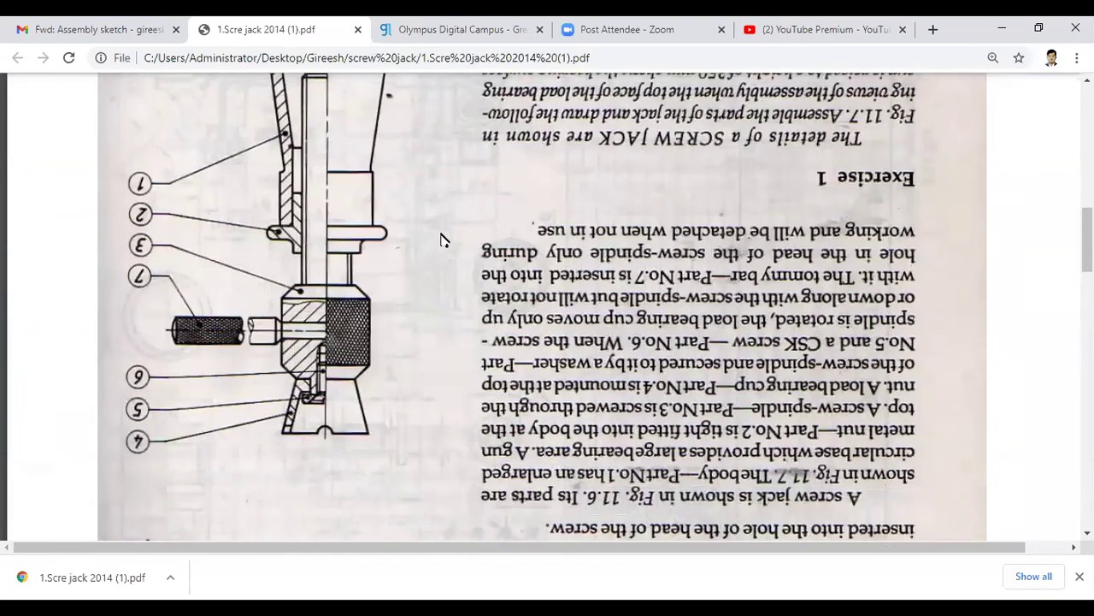
scroll(441, 233, "up", 1)
scroll(442, 234, "up", 2)
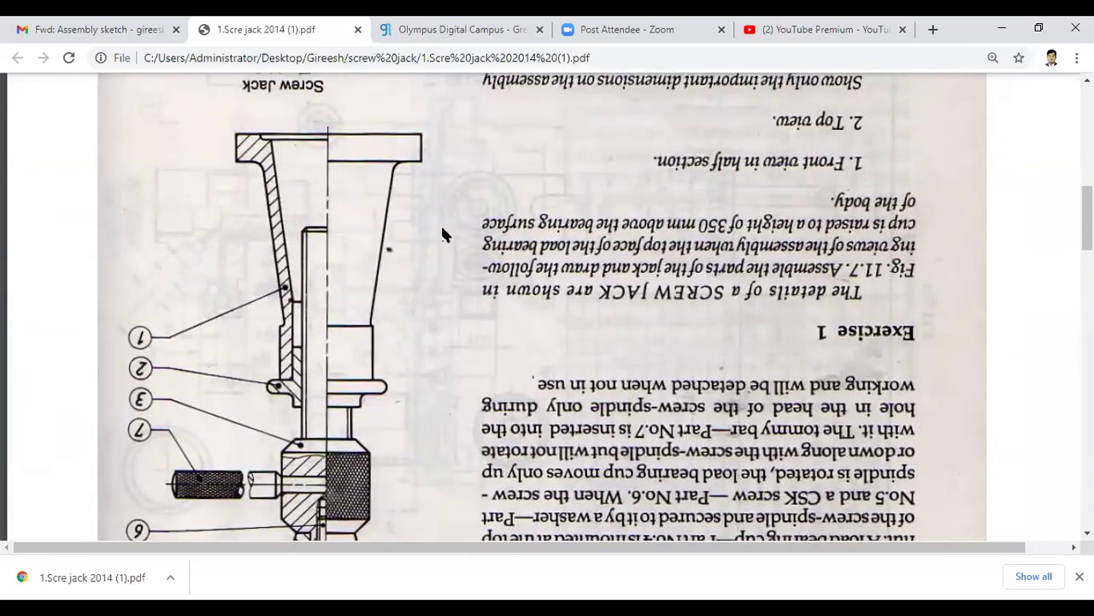
scroll(442, 234, "down", 2)
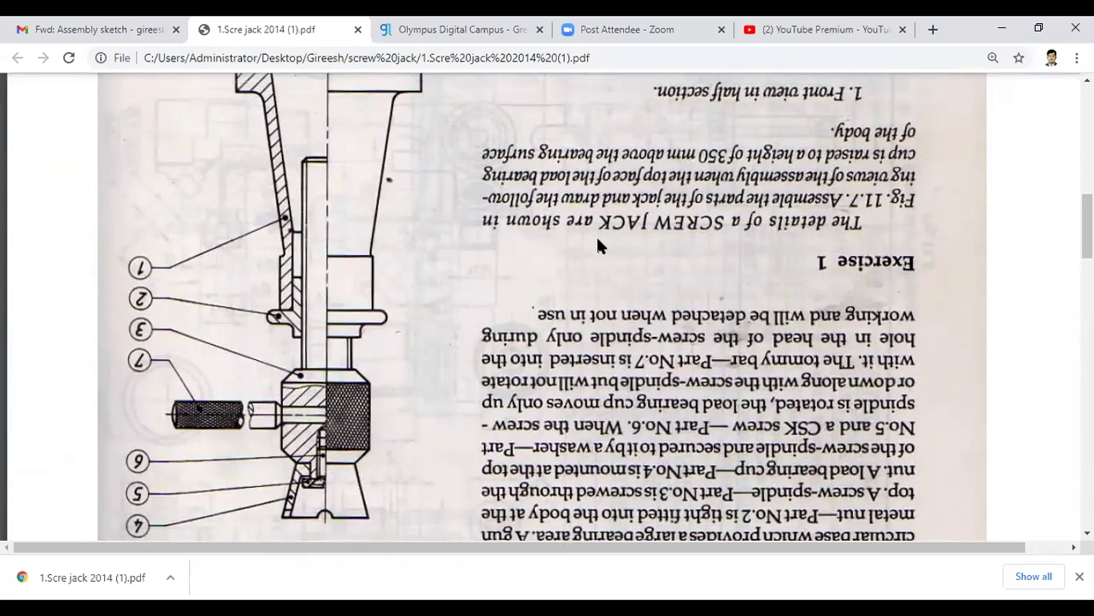
scroll(596, 235, "up", 3)
scroll(595, 232, "down", 3)
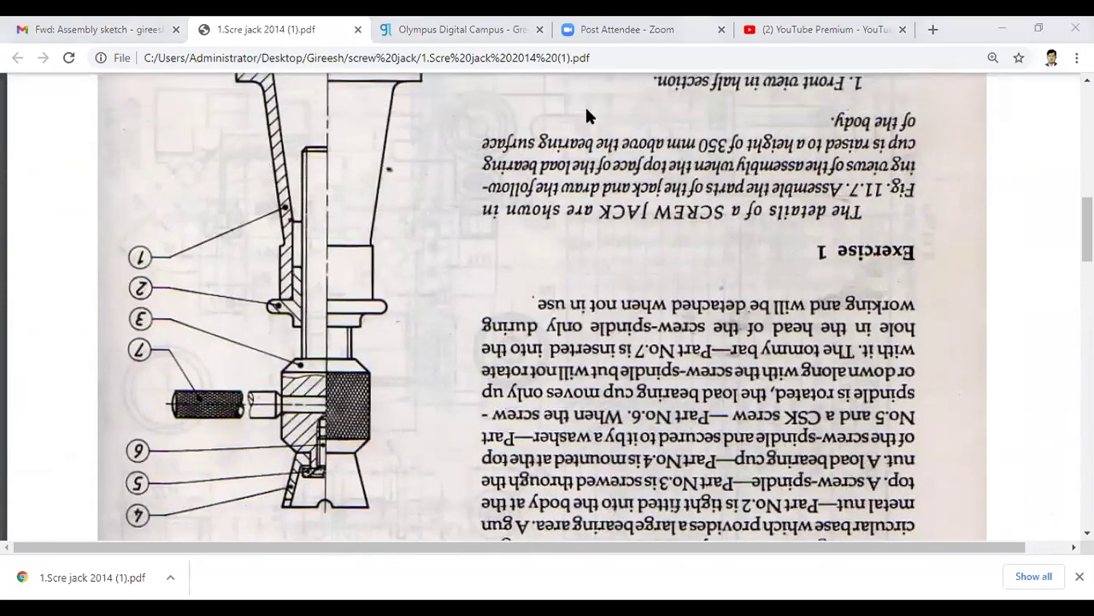
key("alt+Tab")
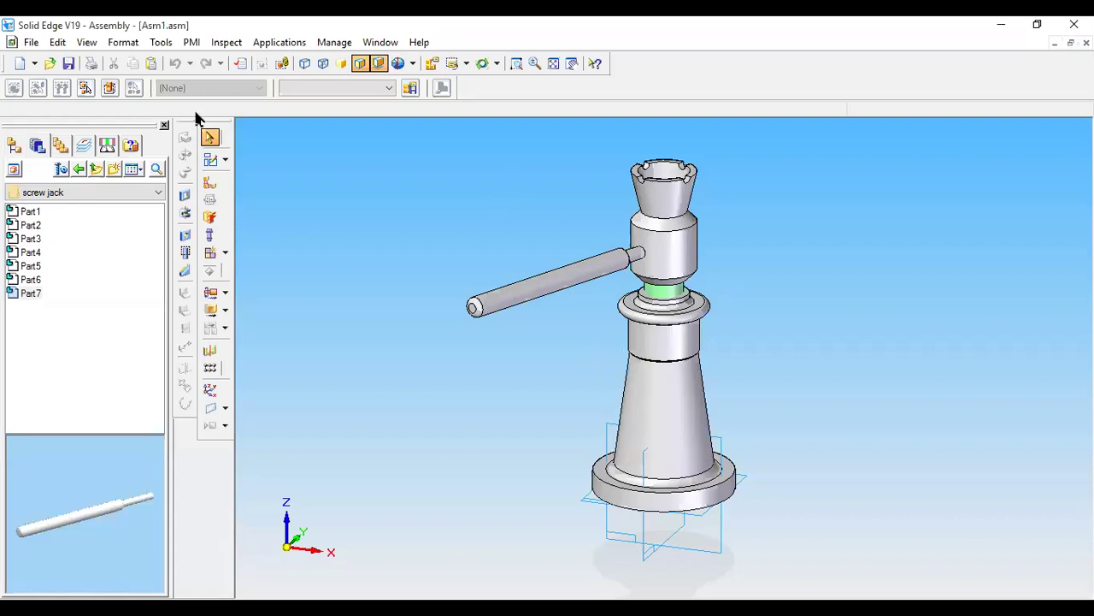
Step: Start a PMI section of the assembly on the horizontal base reference plane and fit the sketch view
left_click(467, 62)
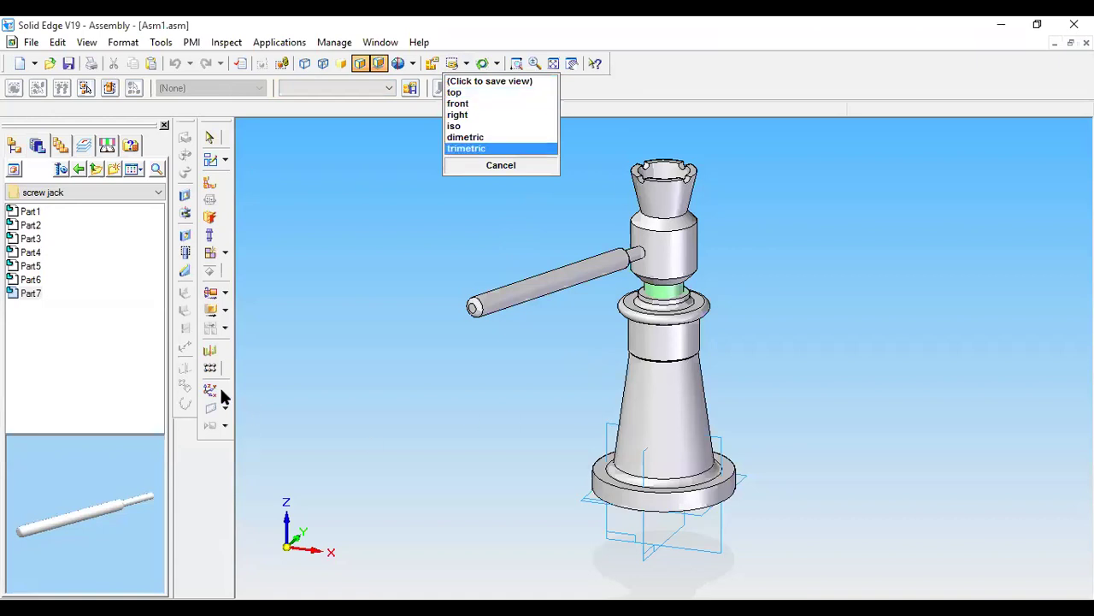
left_click(401, 224)
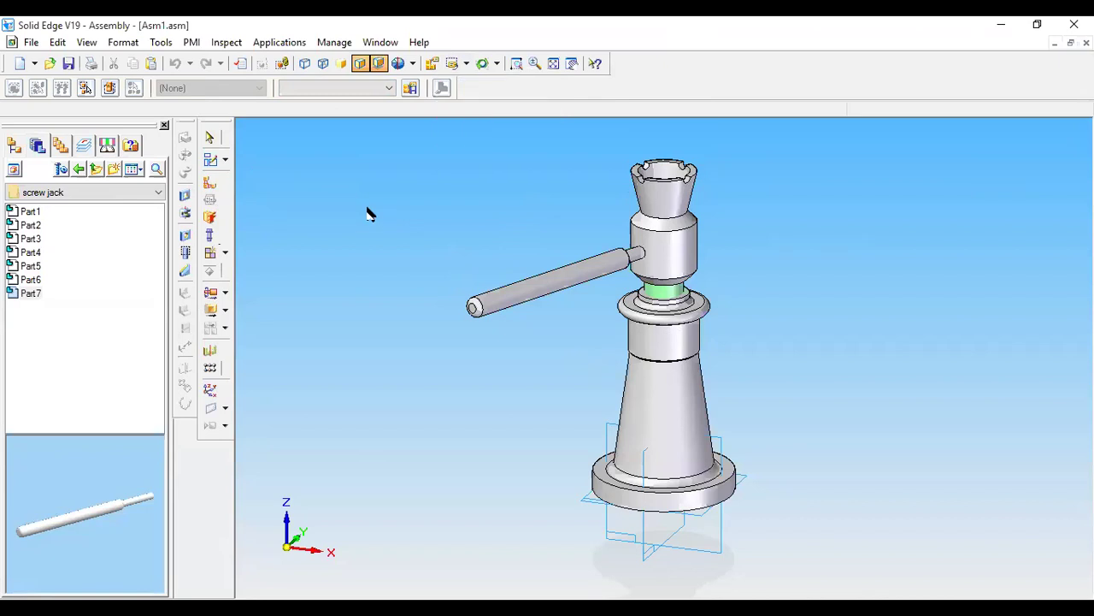
left_click(192, 42)
left_click(224, 388)
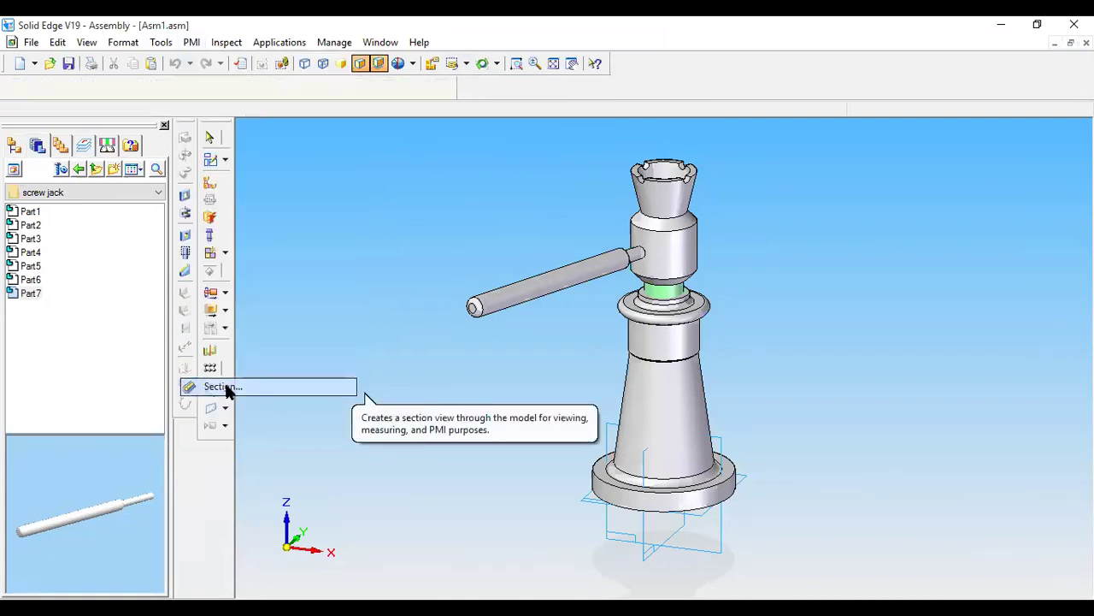
left_click(593, 505)
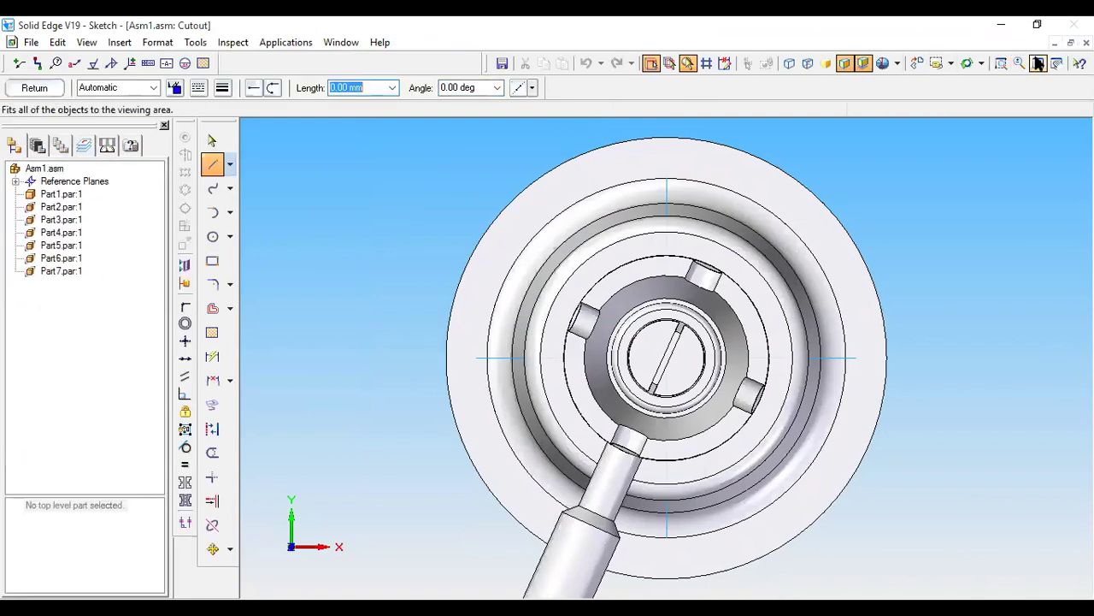
left_click(1037, 64)
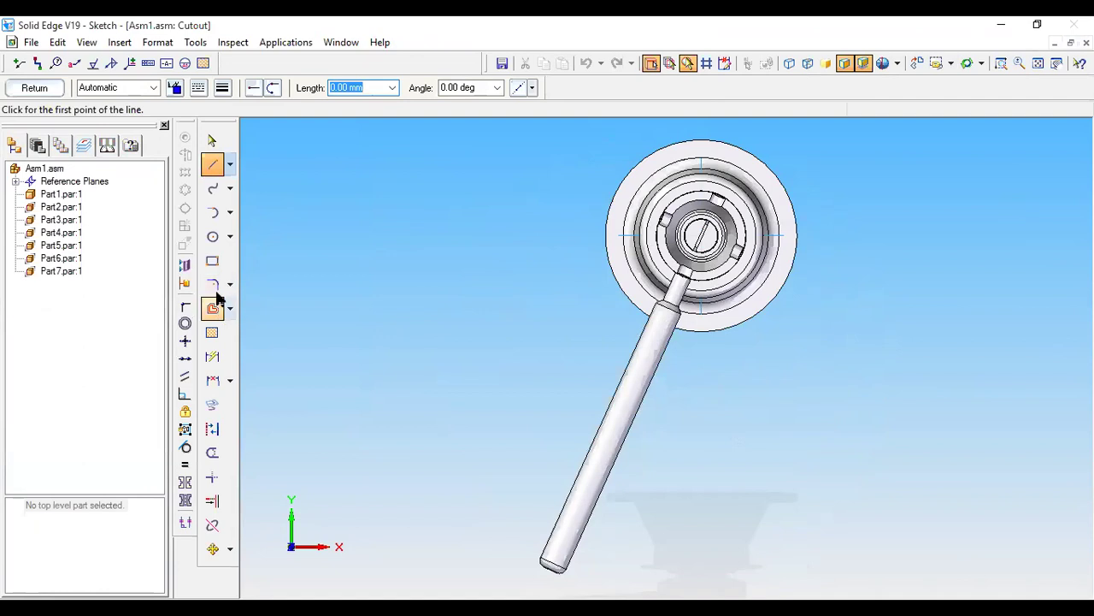
left_click(212, 260)
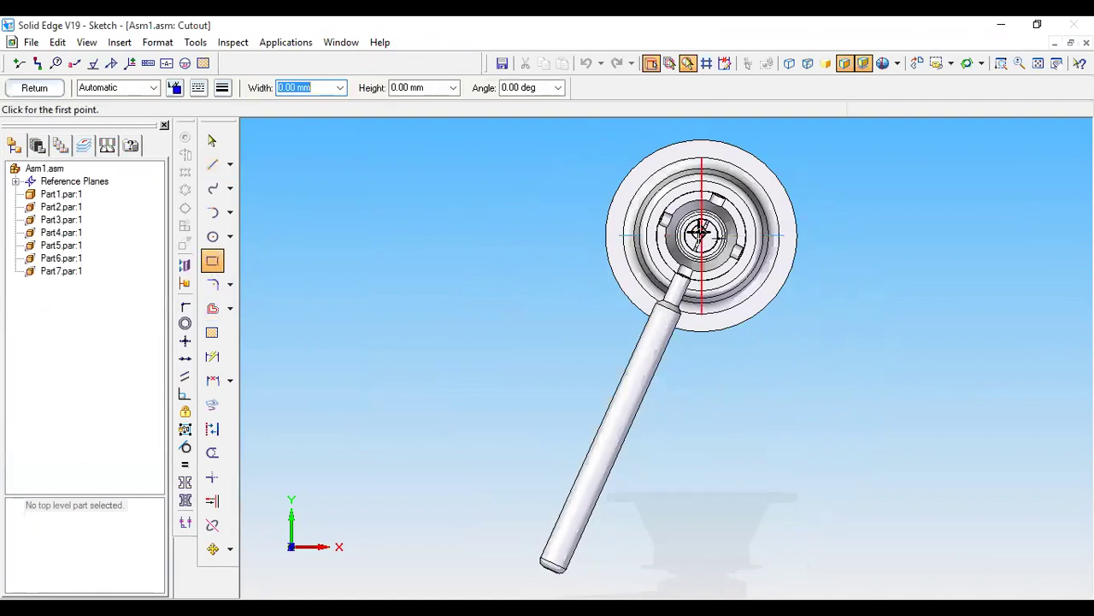
left_click_drag(701, 235, 715, 323)
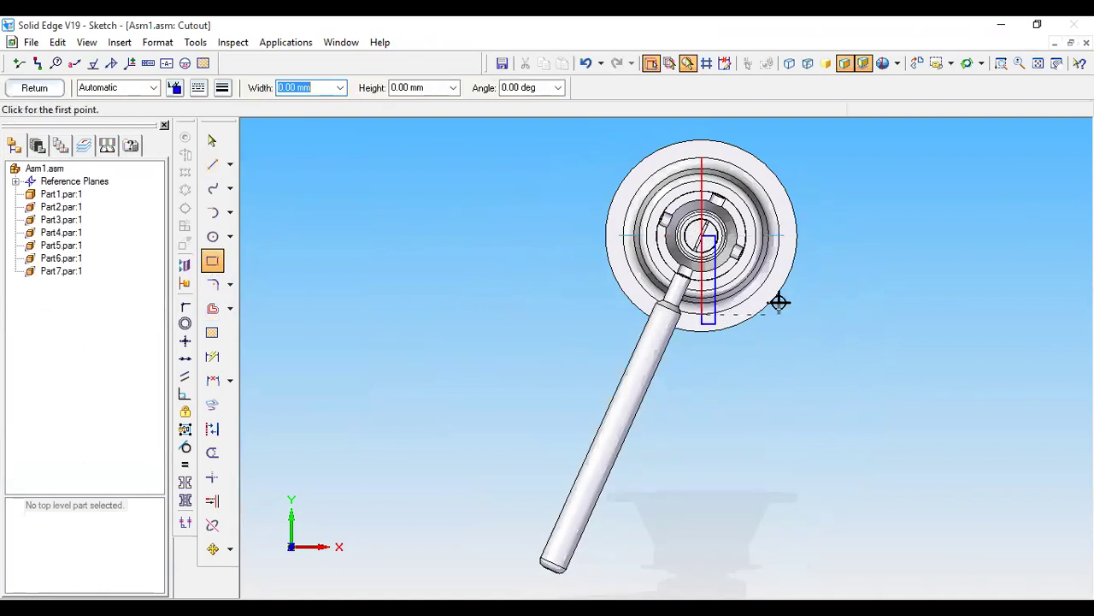
left_click(586, 63)
Step: Sketch a closed rectangular line profile about 179 mm wide from the jack's centre toward negative X and Y, and finish the sketch
left_click(213, 164)
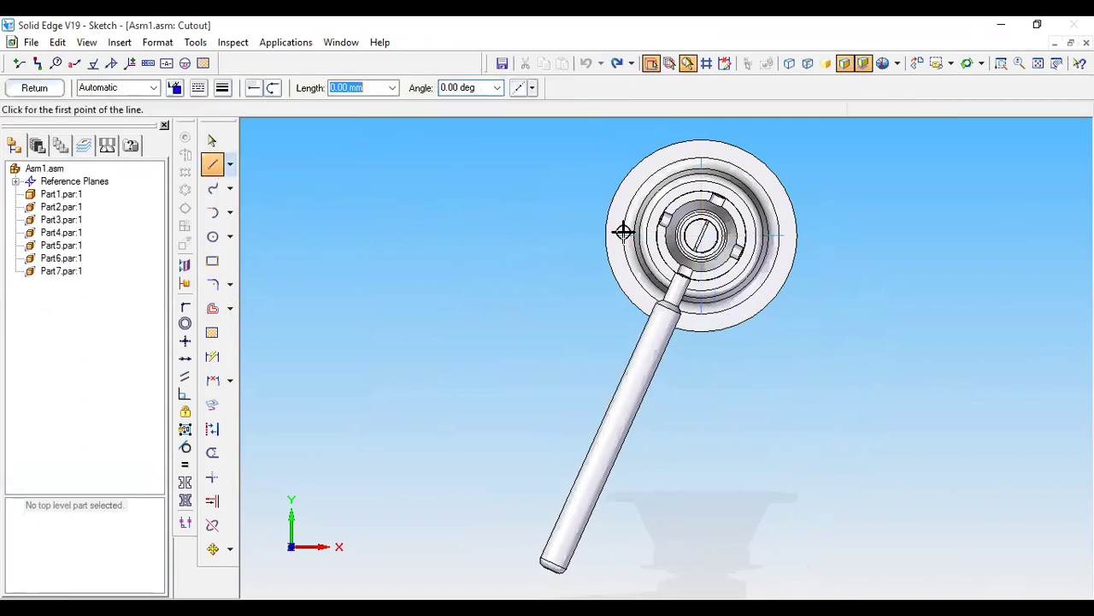
left_click(701, 233)
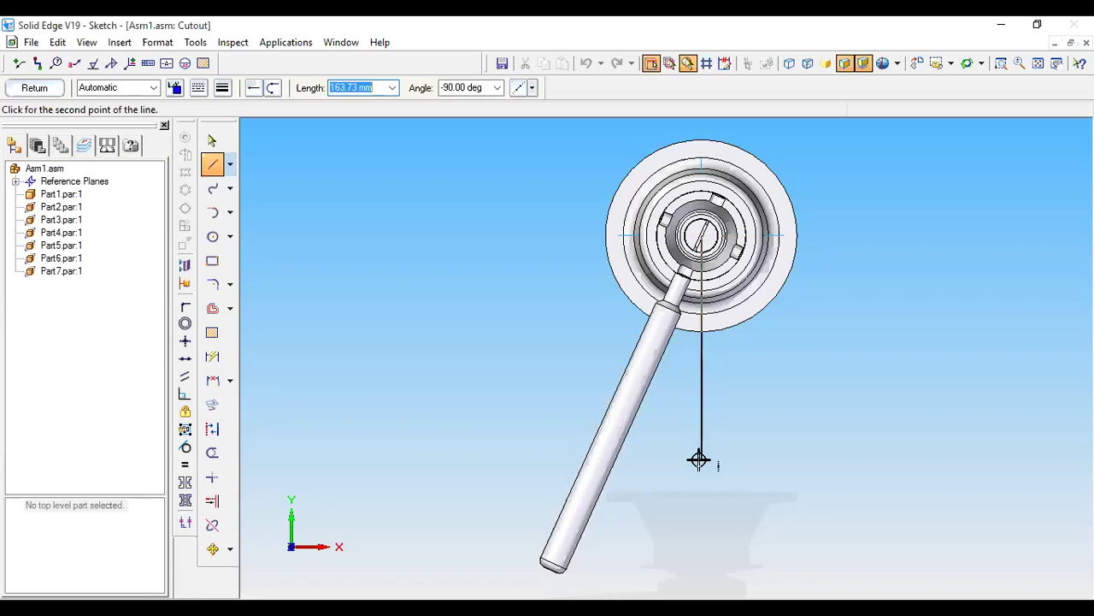
left_click(701, 434)
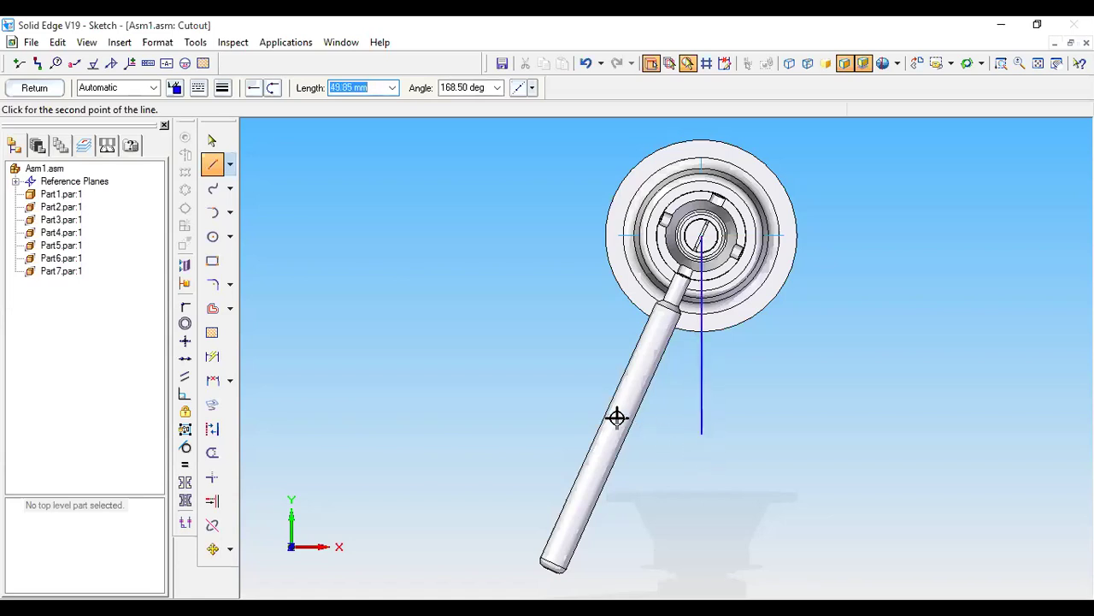
left_click(456, 433)
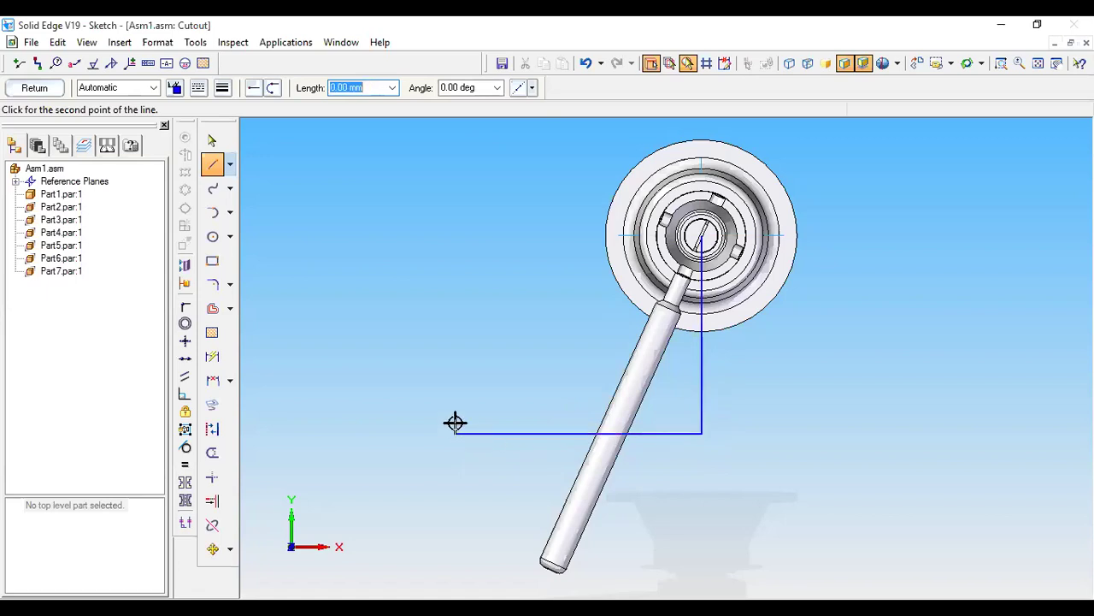
left_click(461, 238)
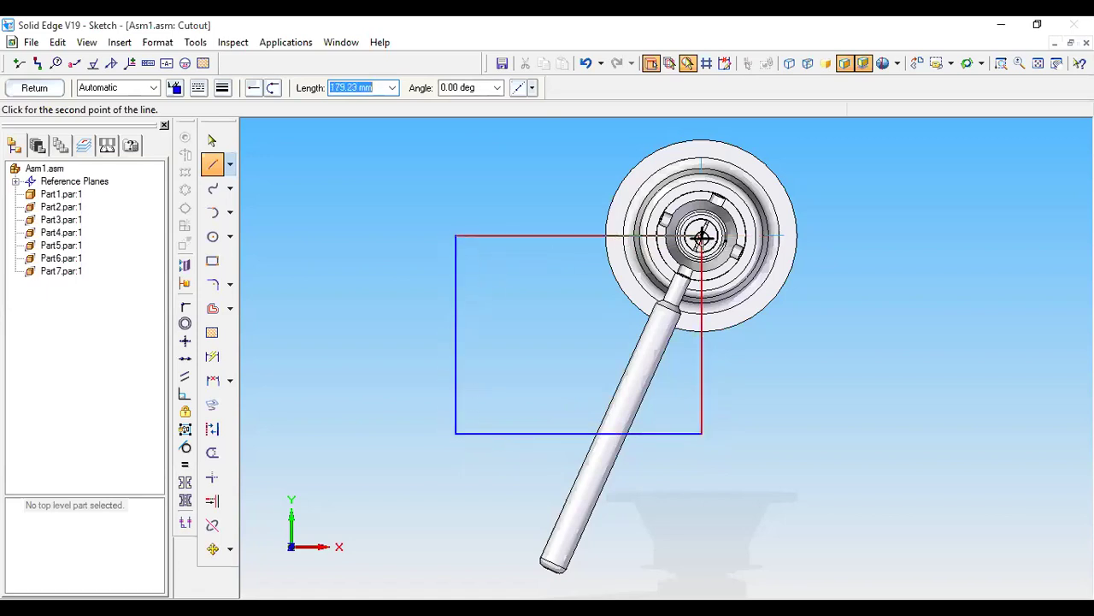
left_click(701, 237)
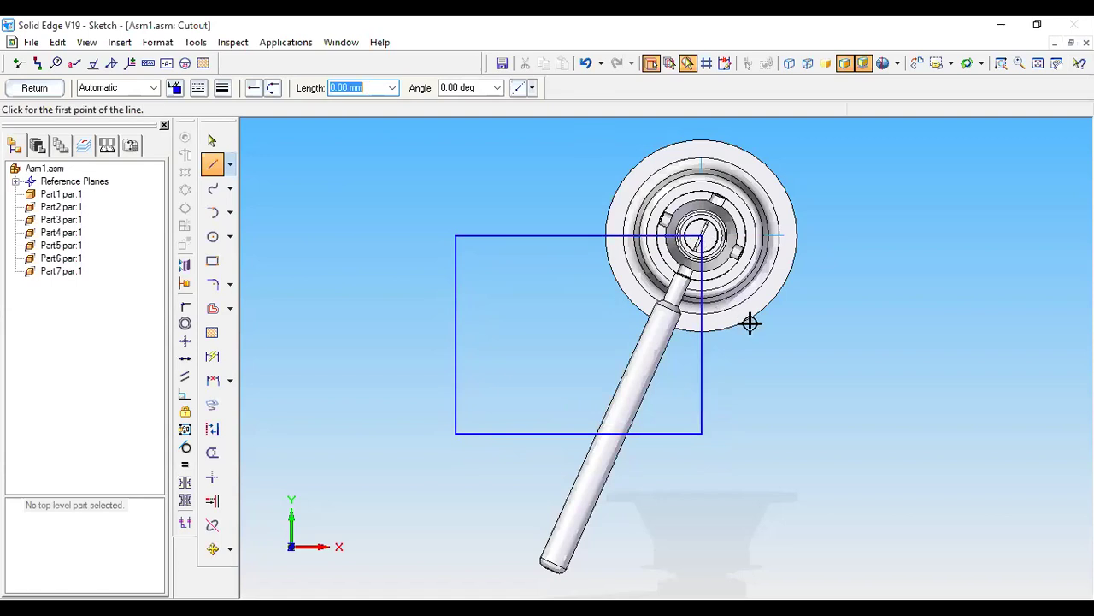
left_click(35, 89)
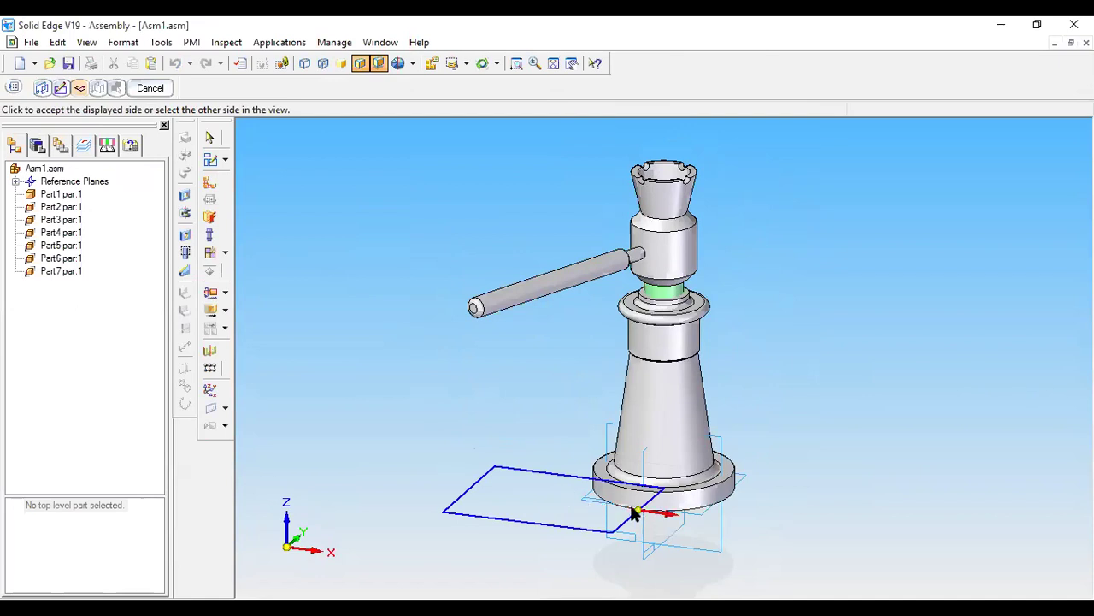
Step: Extend the section cut upward from the base past the jack's top, cutting all parts, and finish the section
left_click(571, 513)
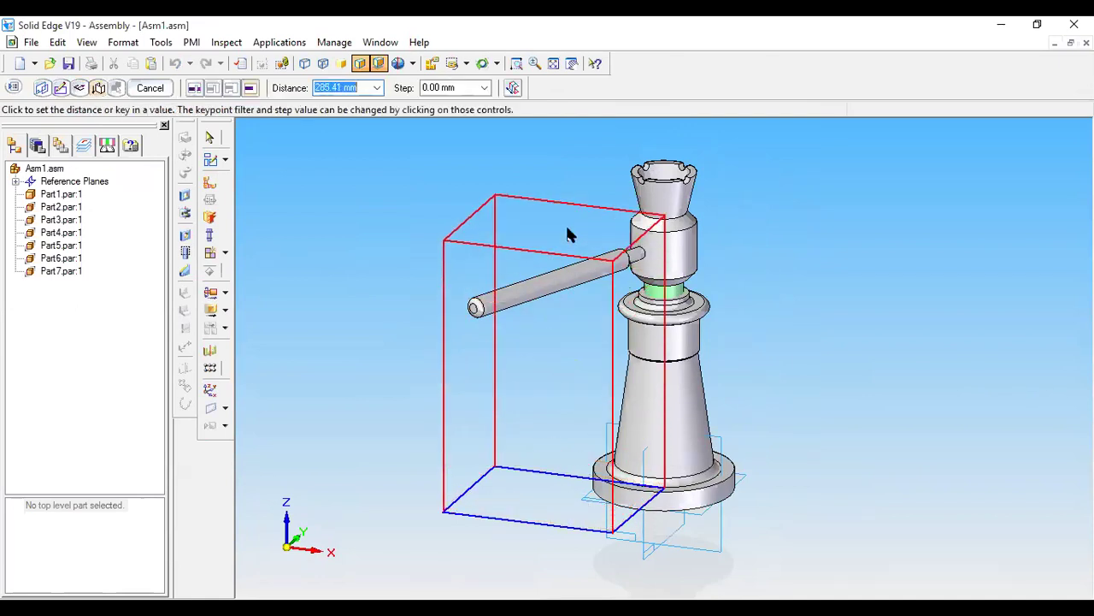
left_click(564, 157)
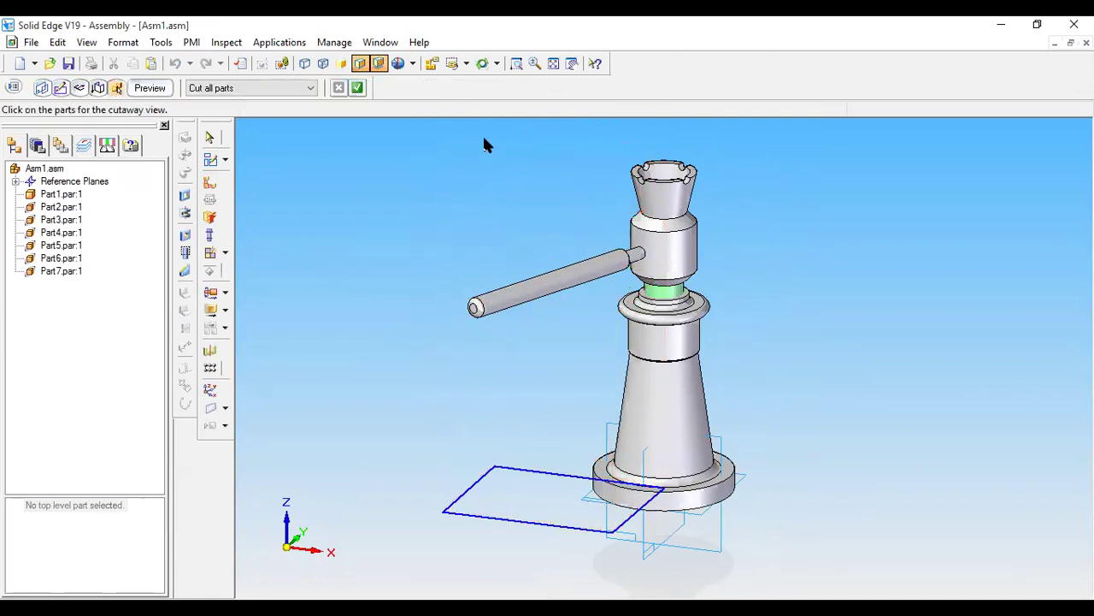
left_click(148, 88)
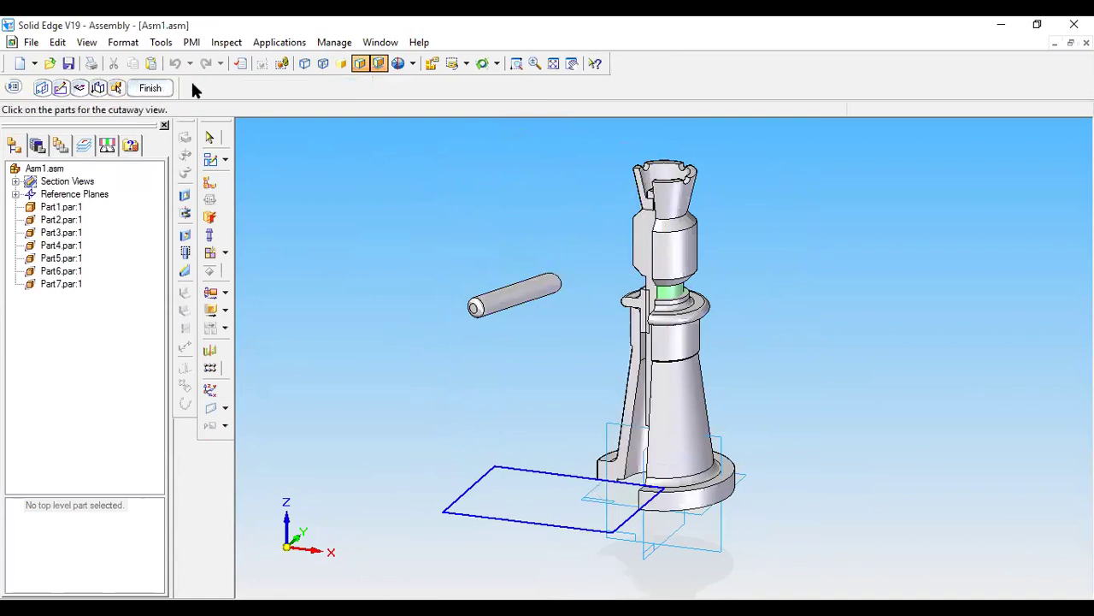
left_click(150, 88)
middle_click_drag(342, 235, 363, 259)
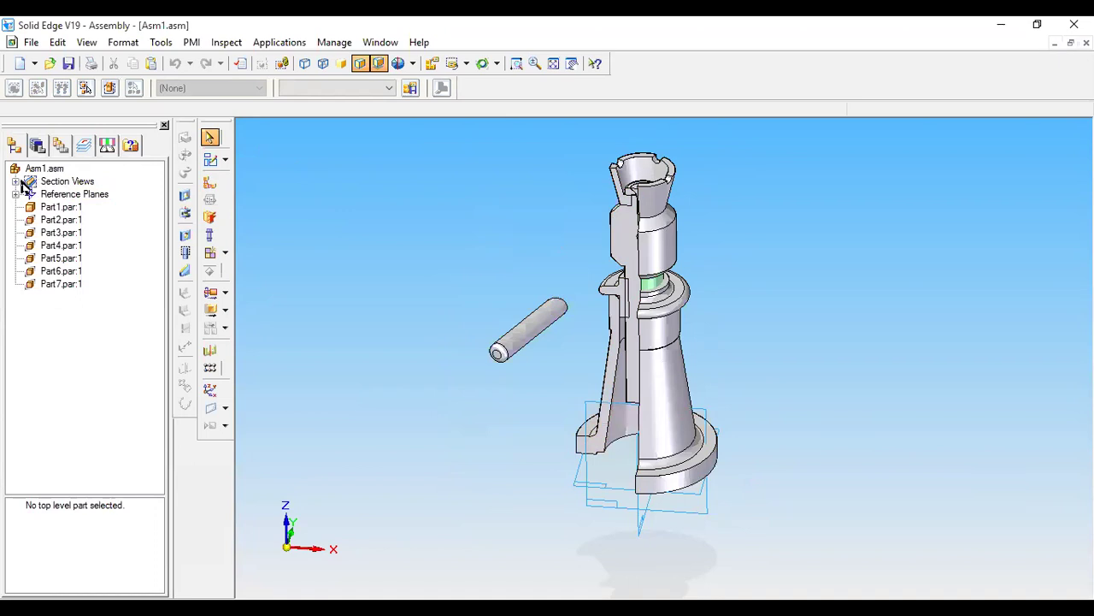
Step: Delete the Section 1 A section view from the assembly
double_click(35, 185)
right_click(66, 197)
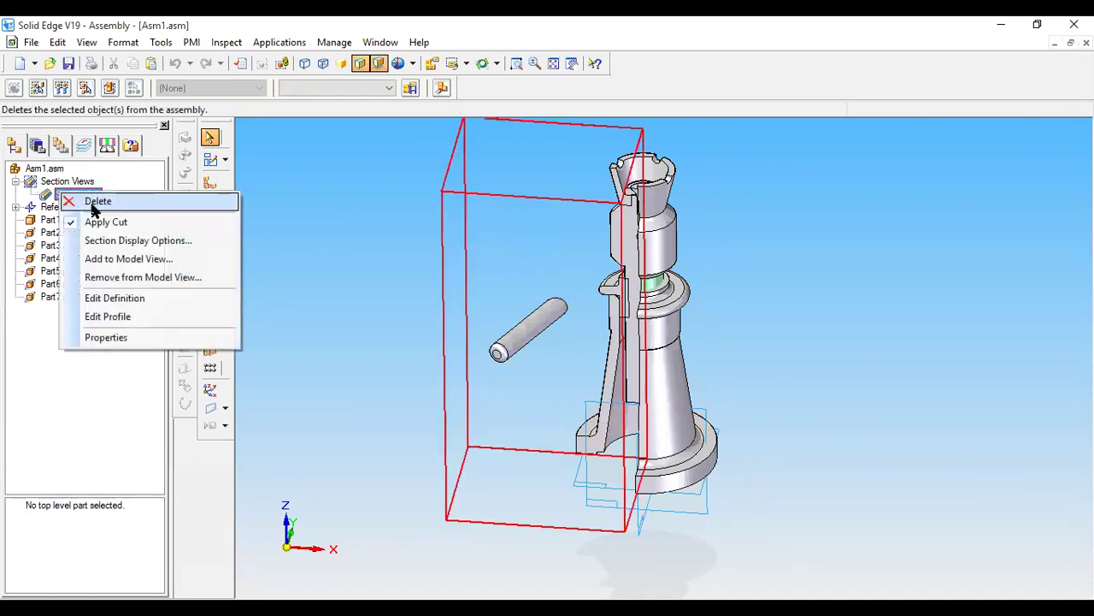
left_click(94, 200)
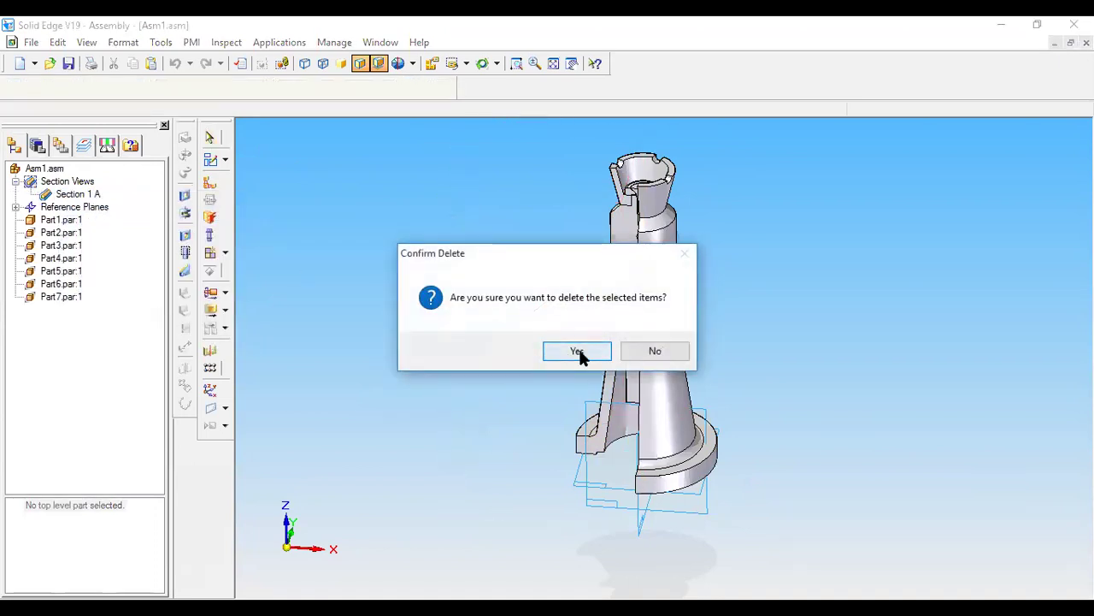
left_click(578, 351)
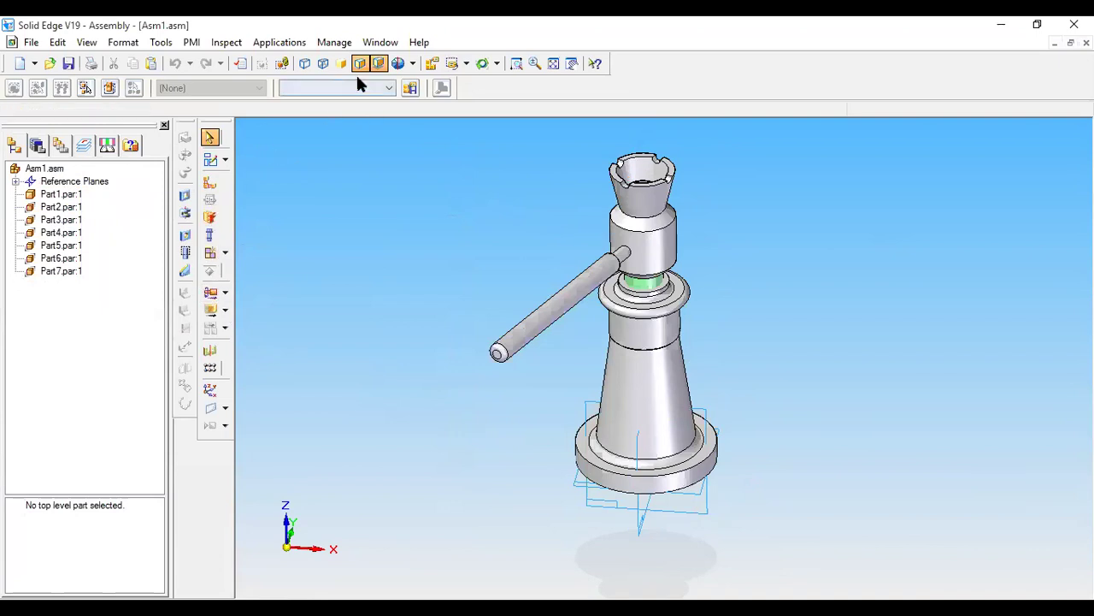
left_click(192, 42)
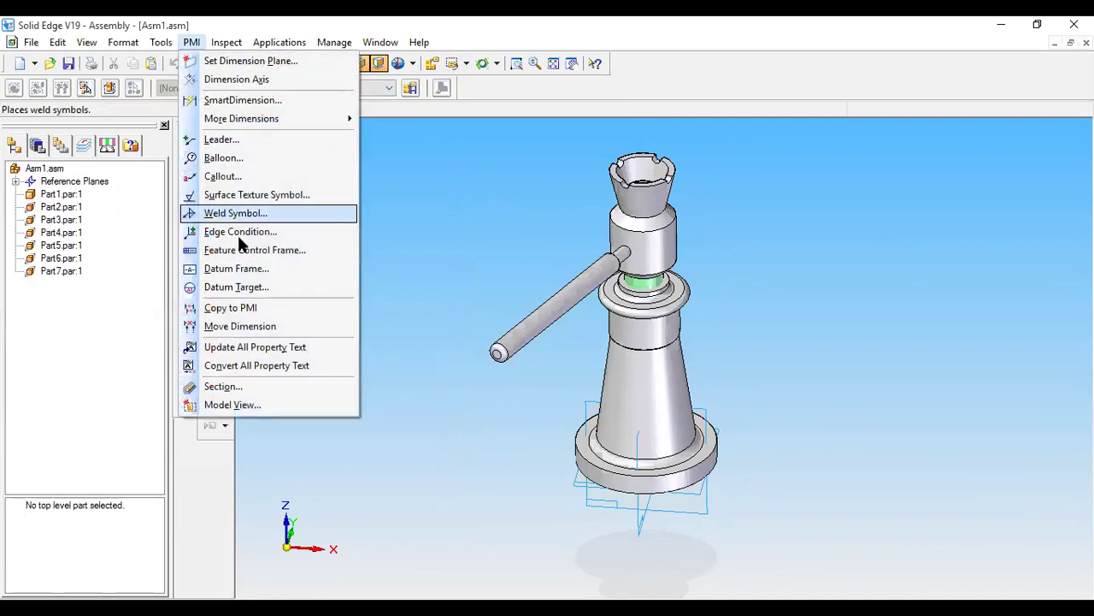
left_click(237, 386)
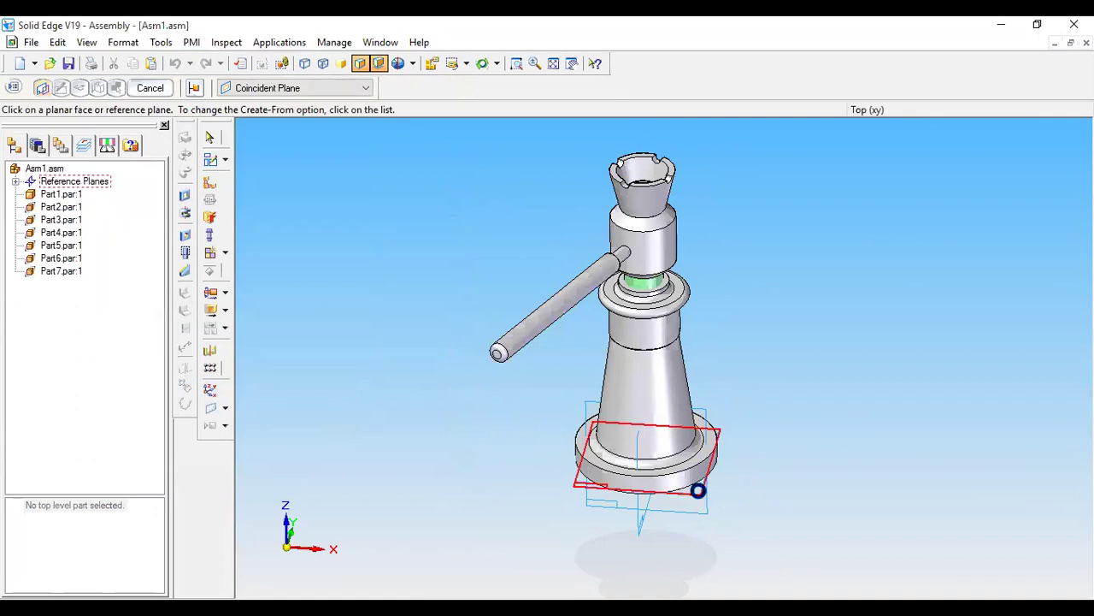
left_click(698, 490)
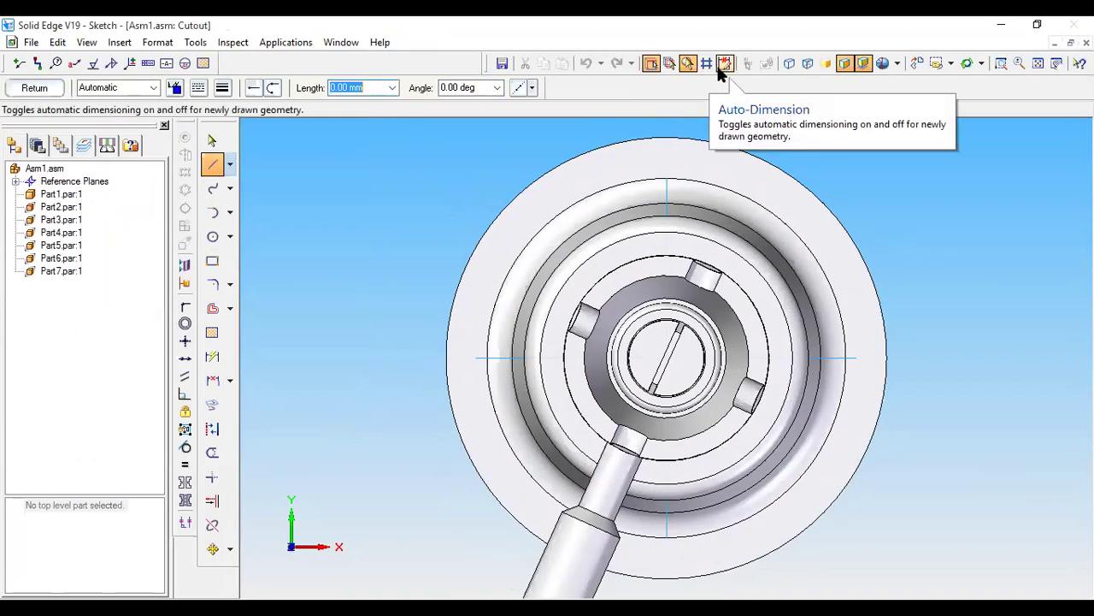
left_click(950, 65)
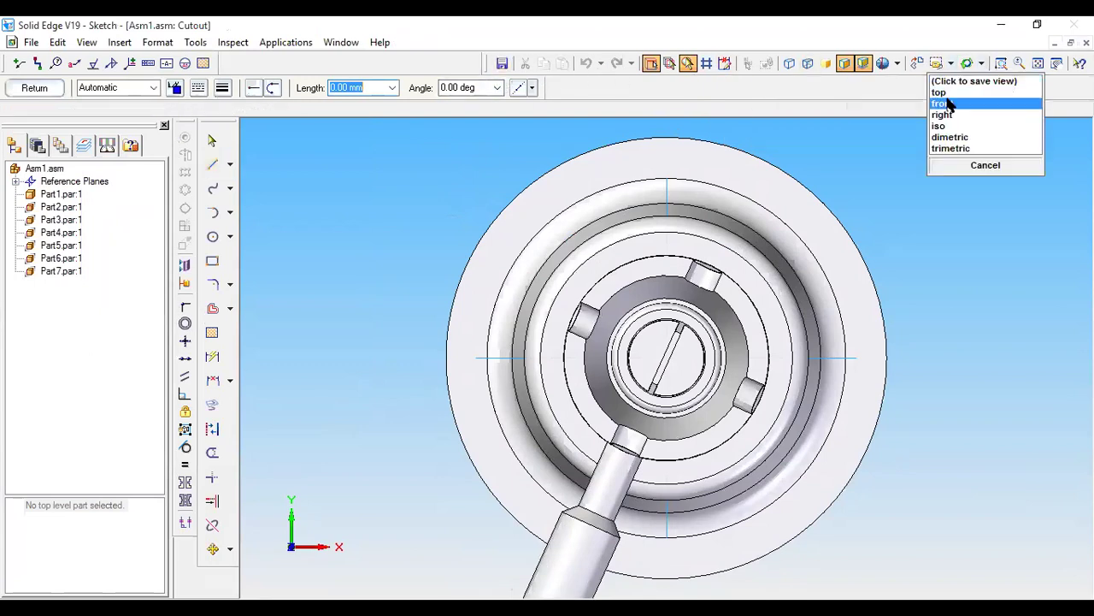
left_click(941, 102)
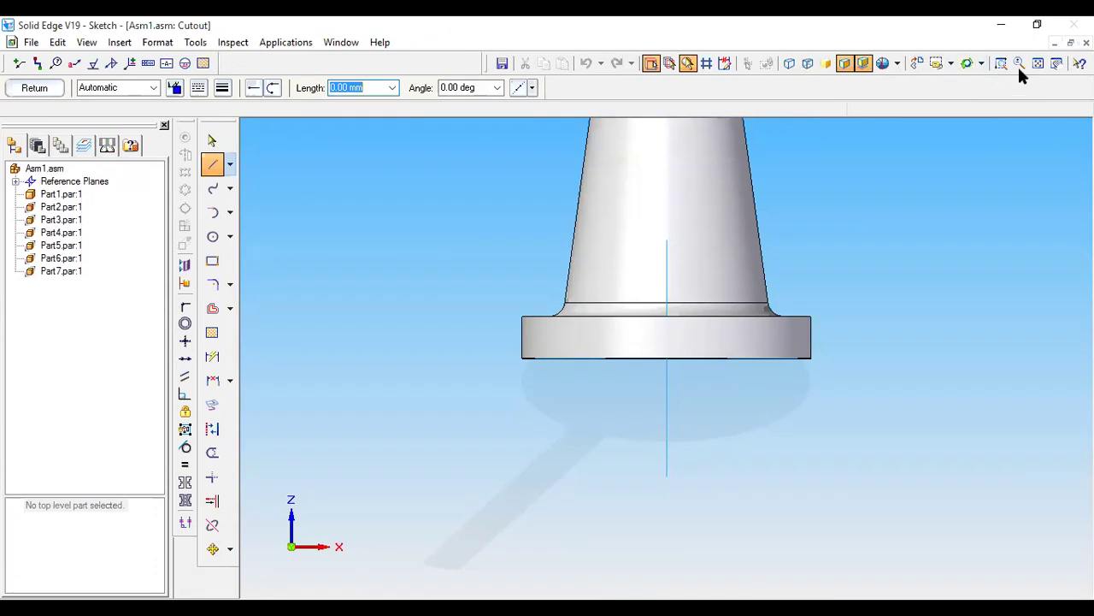
left_click(1038, 63)
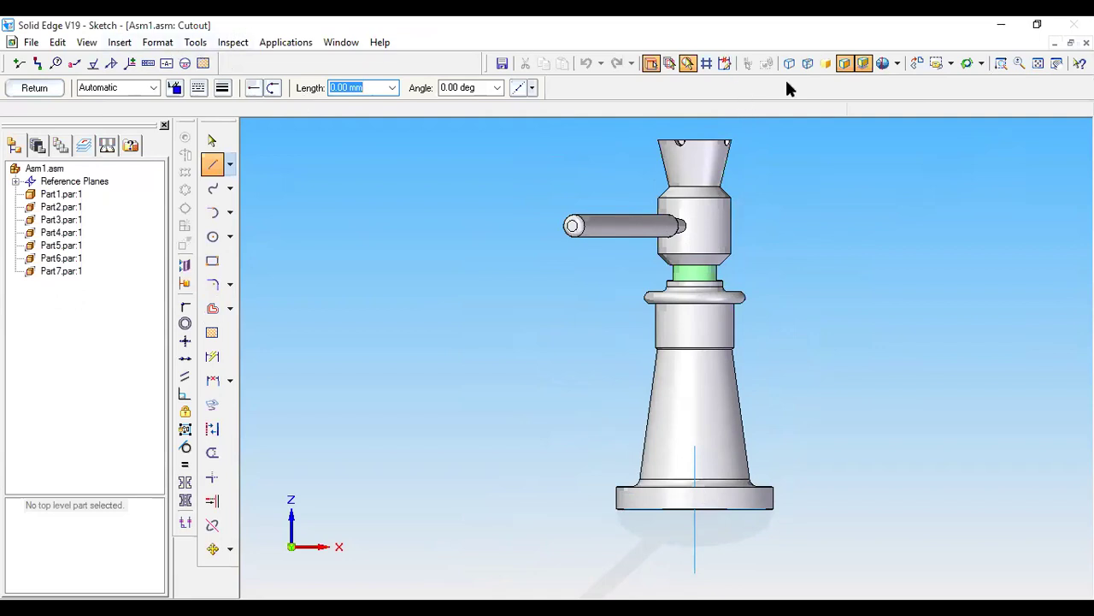
left_click(955, 61)
left_click(950, 142)
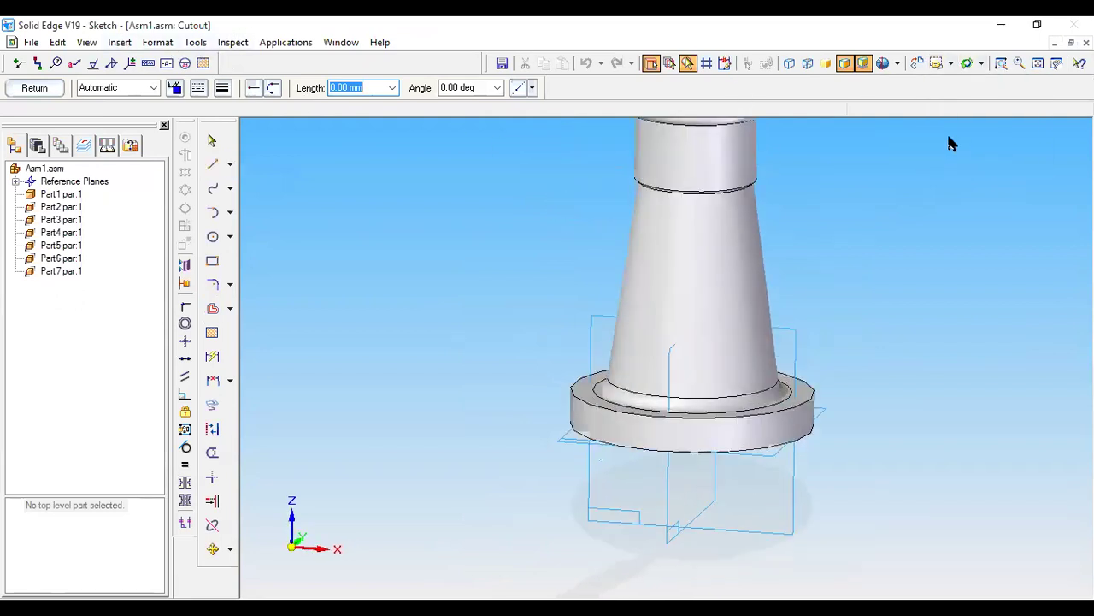
left_click(1038, 64)
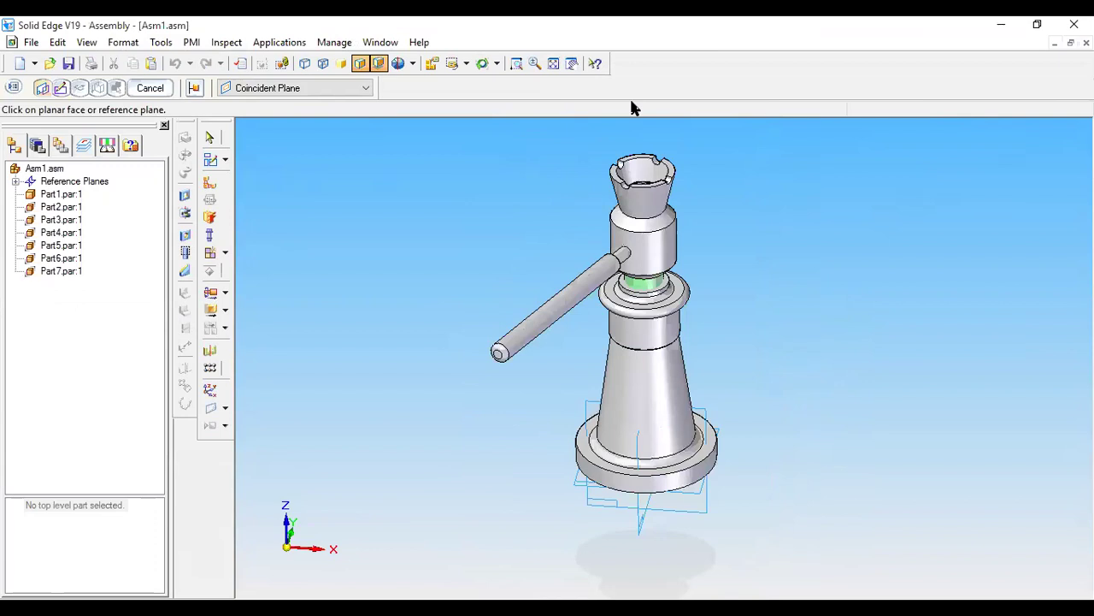
Step: Start a PMI section on the Top (xy) plane and sketch a rectangle about 98 × 73 mm from the jack's centre toward positive X and negative Y
left_click(190, 43)
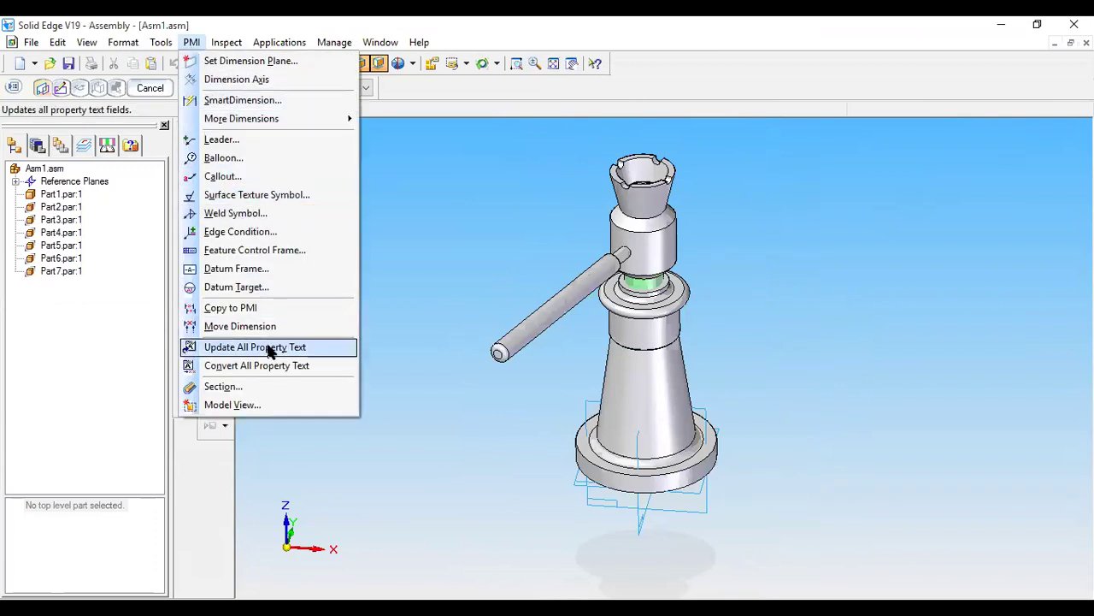
left_click(224, 386)
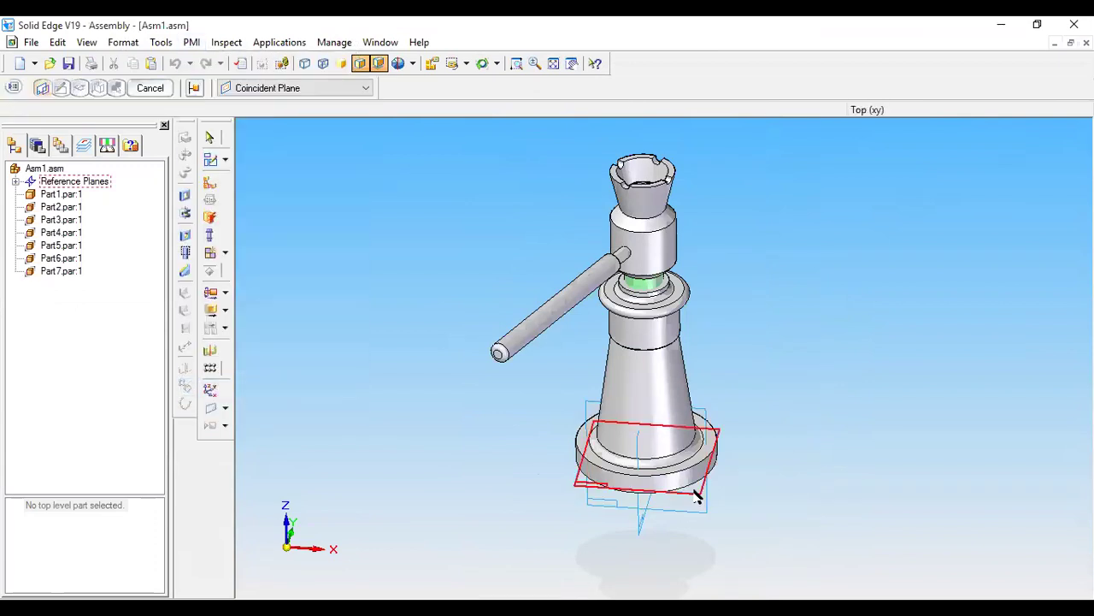
left_click(697, 494)
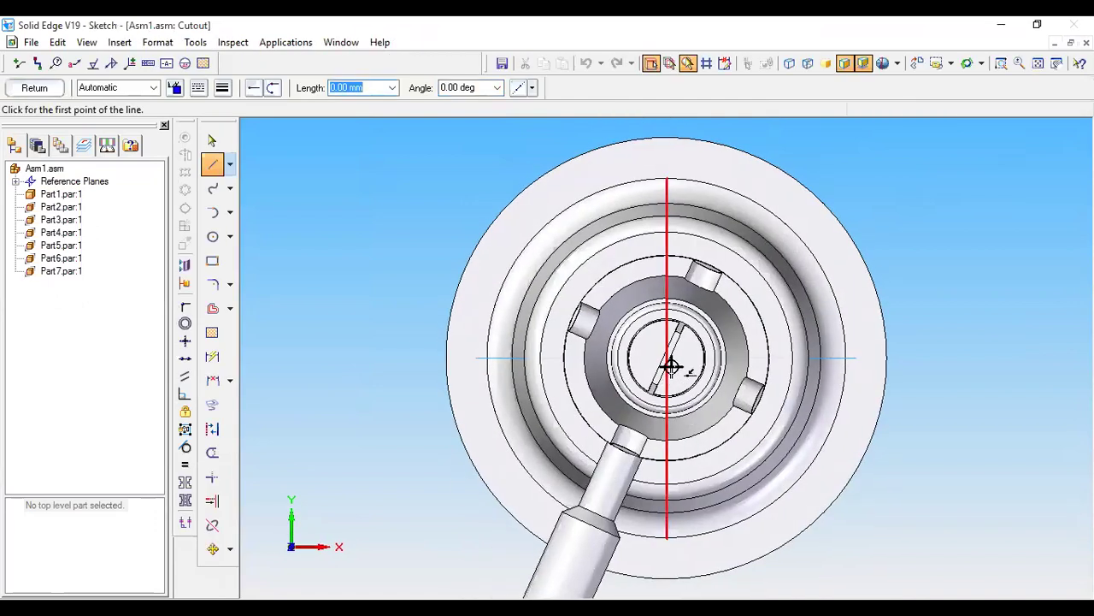
left_click(212, 261)
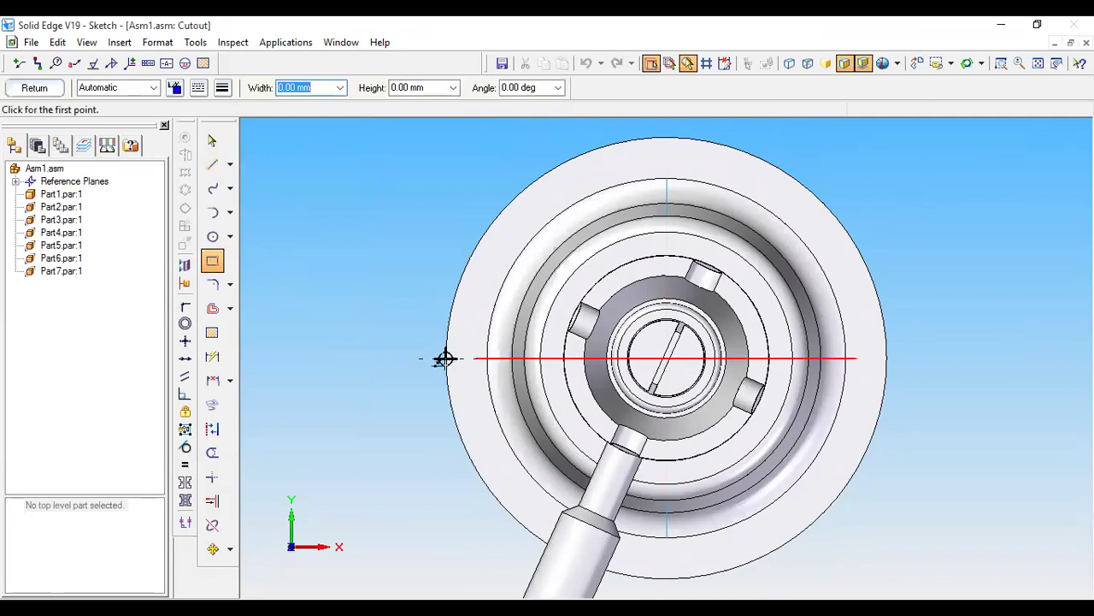
left_click(666, 358)
left_click(976, 359)
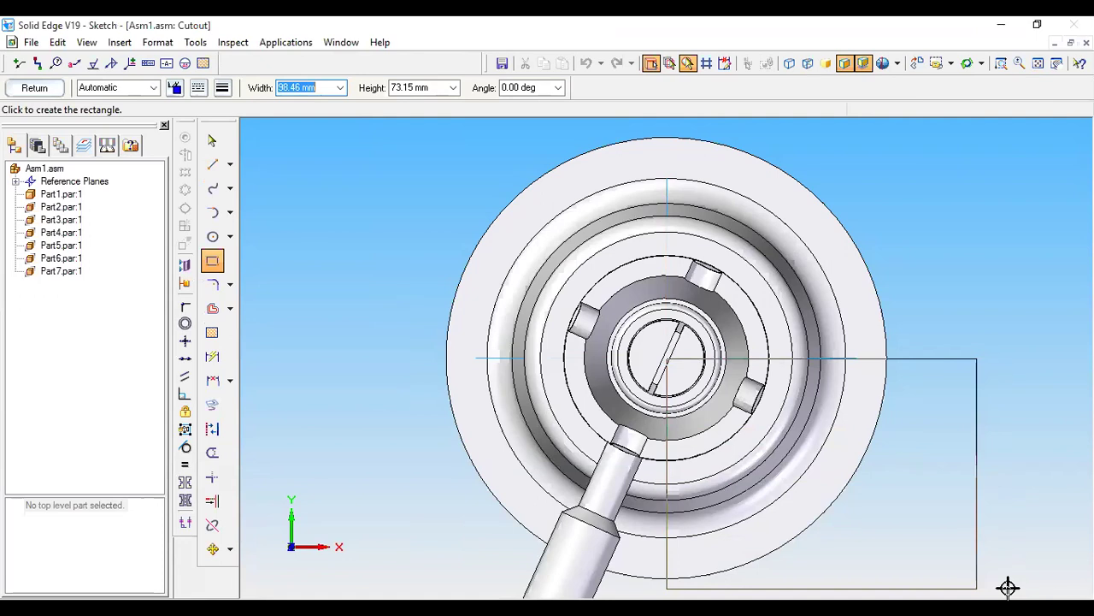
left_click(1008, 587)
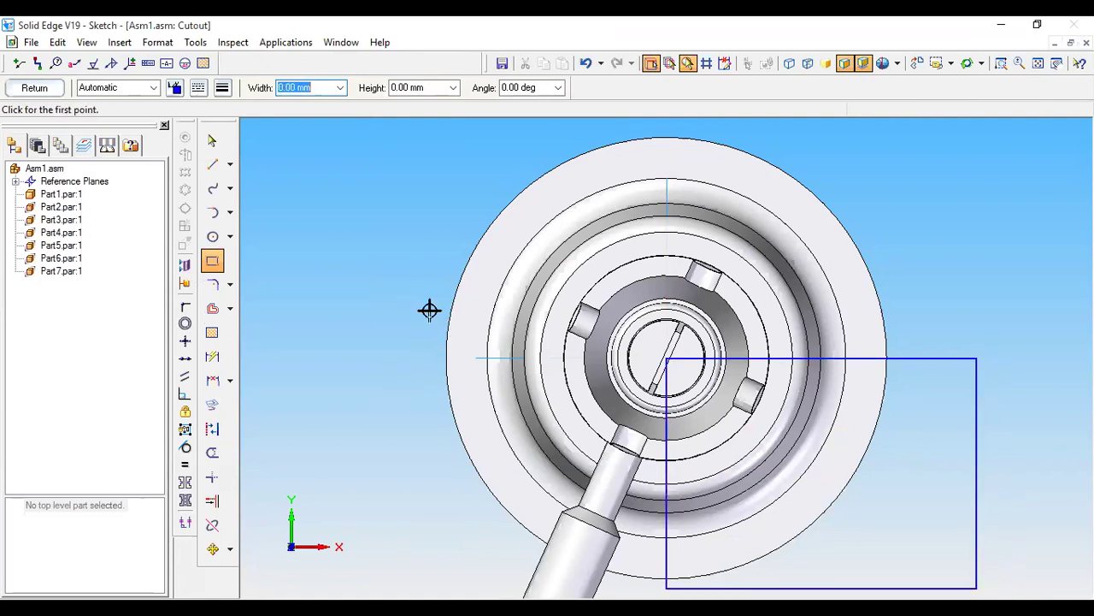
left_click(37, 87)
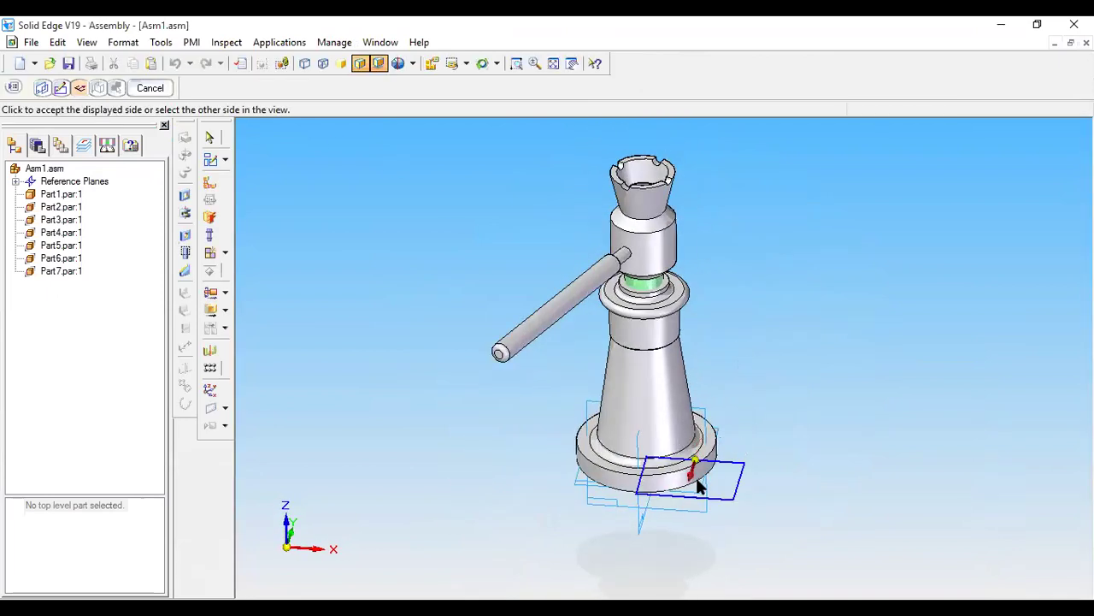
Step: Set the section to cut inside the rectangle, extend it upward over the jack's full height through all parts, and preview it
left_click(698, 486)
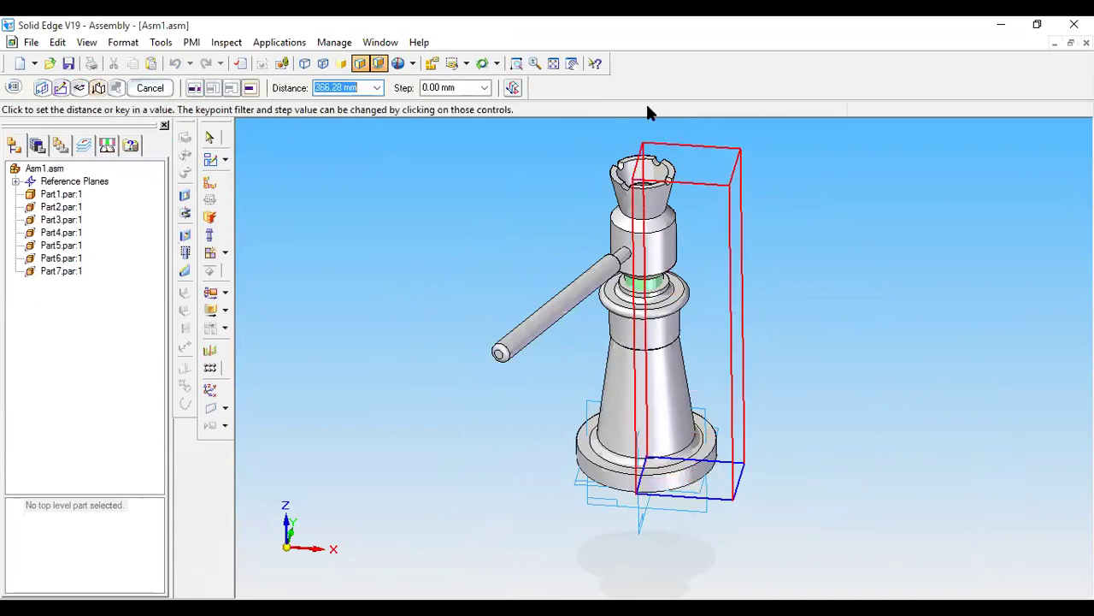
left_click(647, 134)
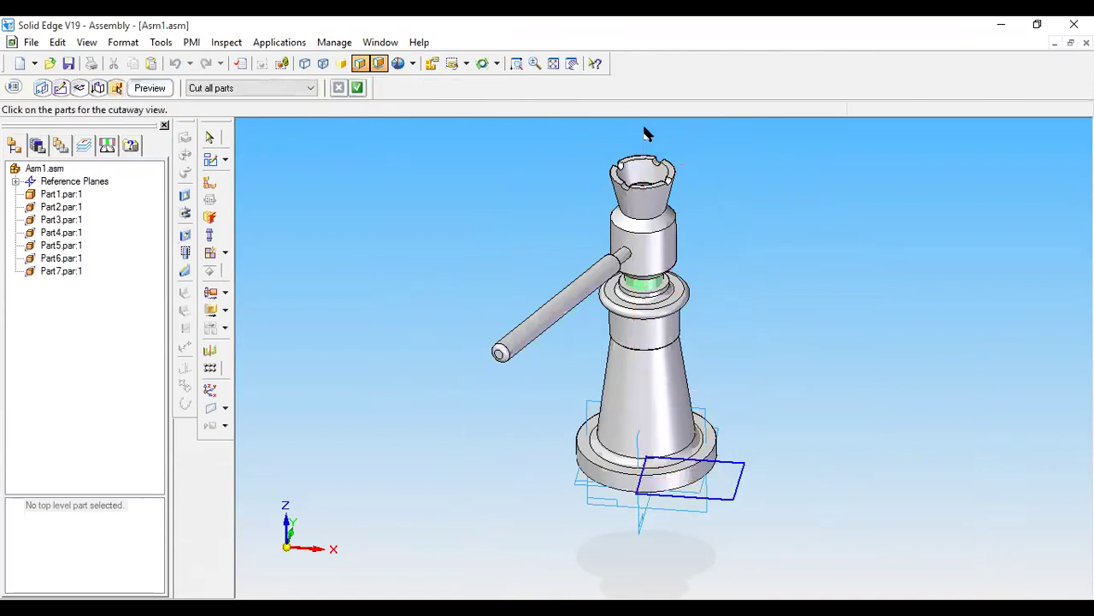
left_click(162, 88)
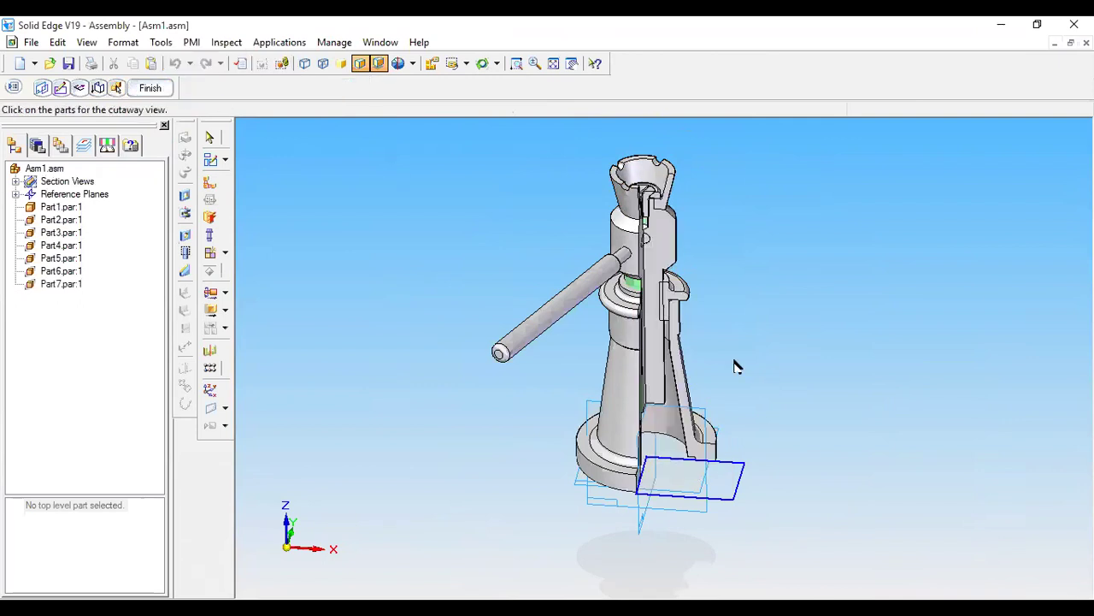
Step: Inspect the sectioned jack from the front, then examine the screw jack part details in the browser PDF and return to Solid Edge
left_click(466, 61)
left_click(472, 115)
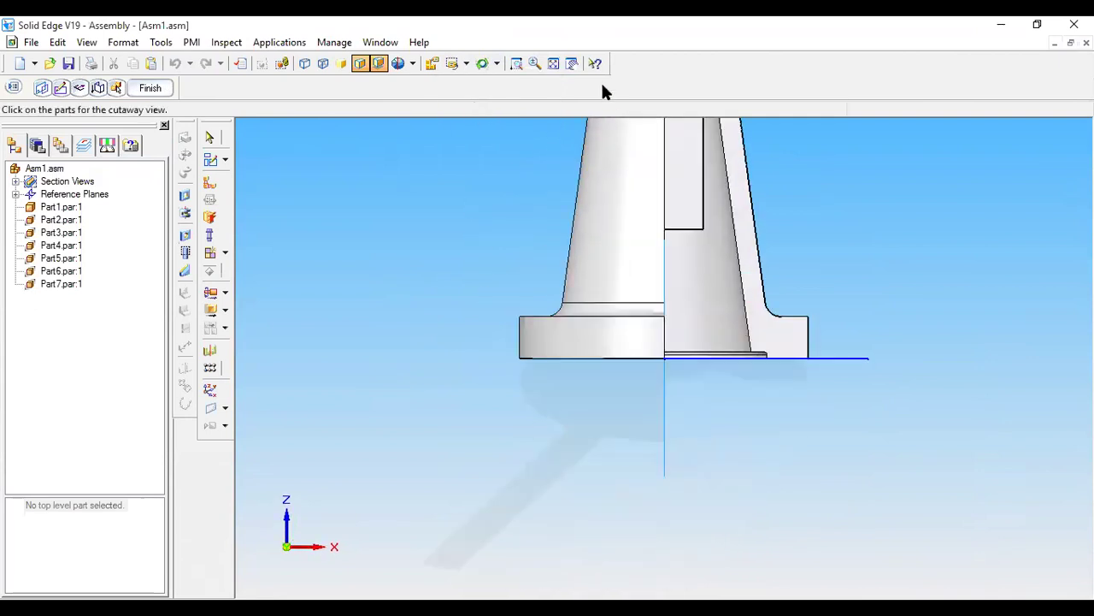
left_click(553, 64)
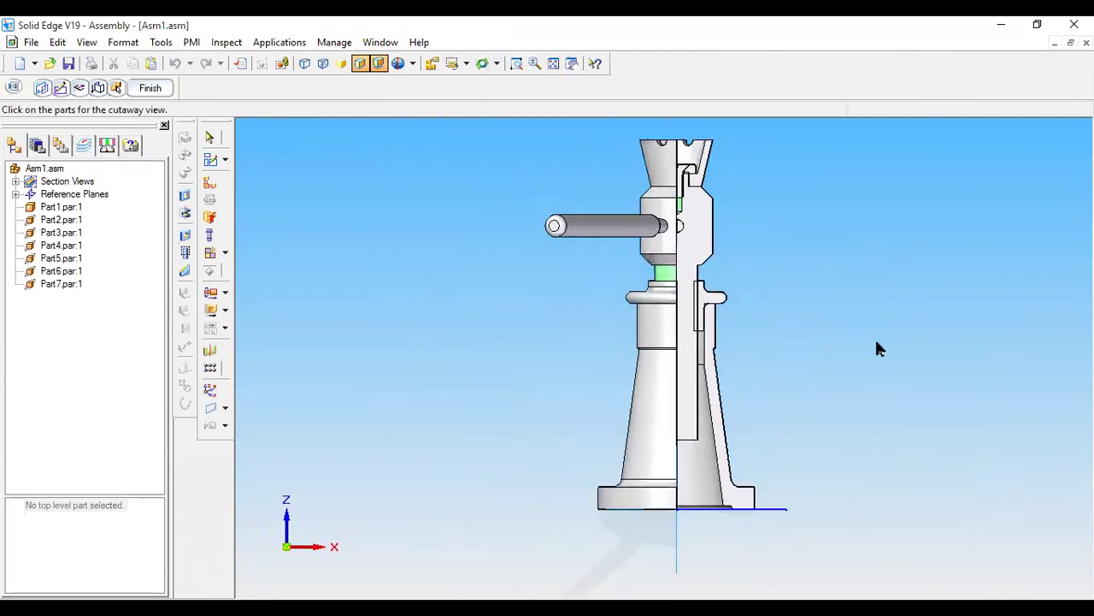
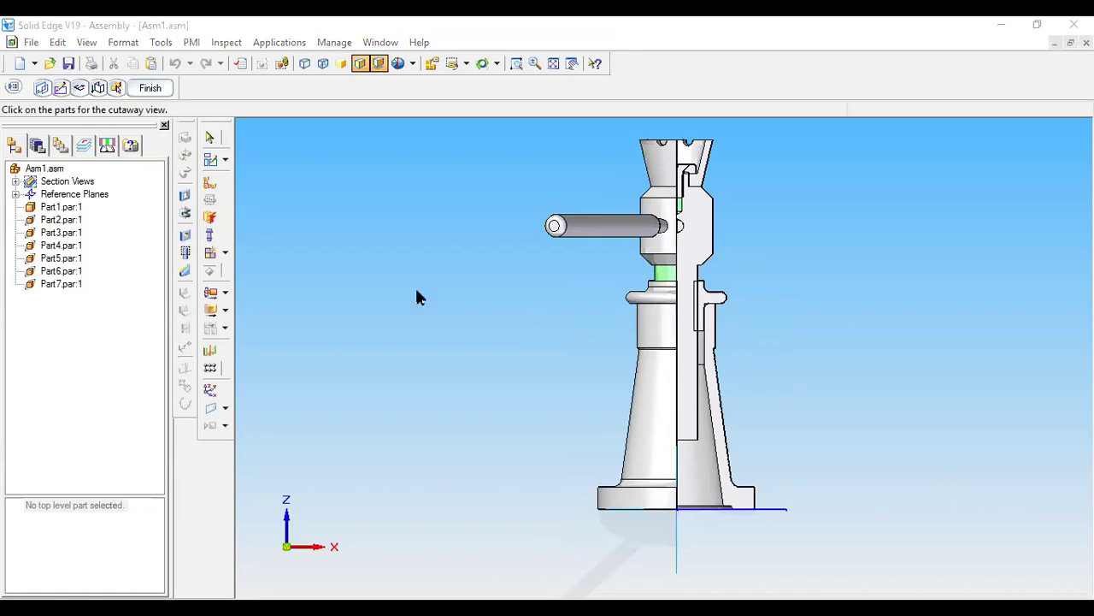
key("alt+Tab")
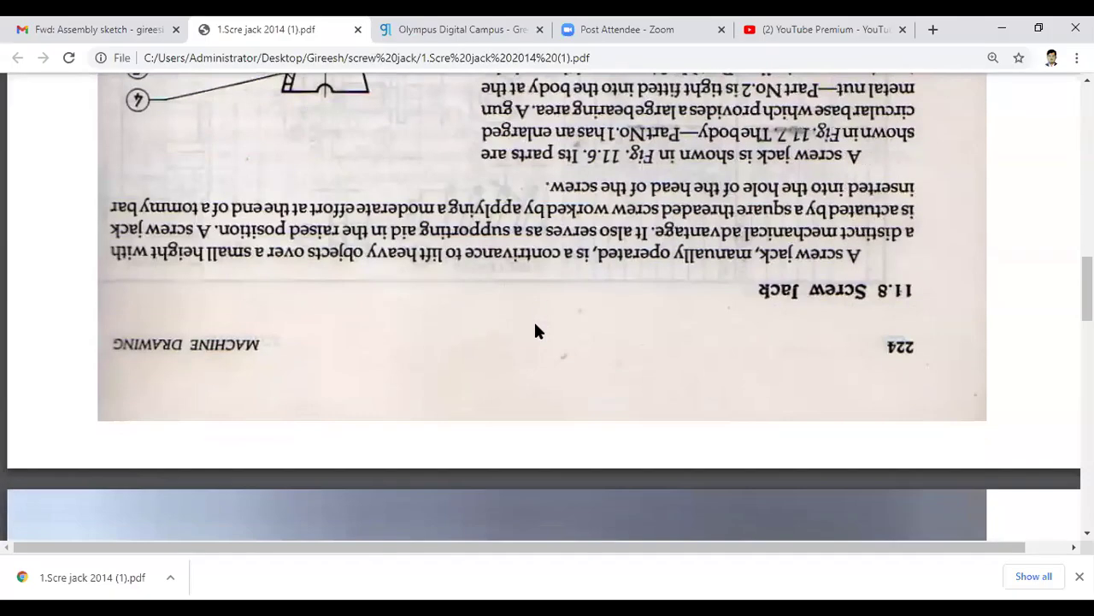
scroll(535, 331, "down", 10)
scroll(535, 331, "down", 5)
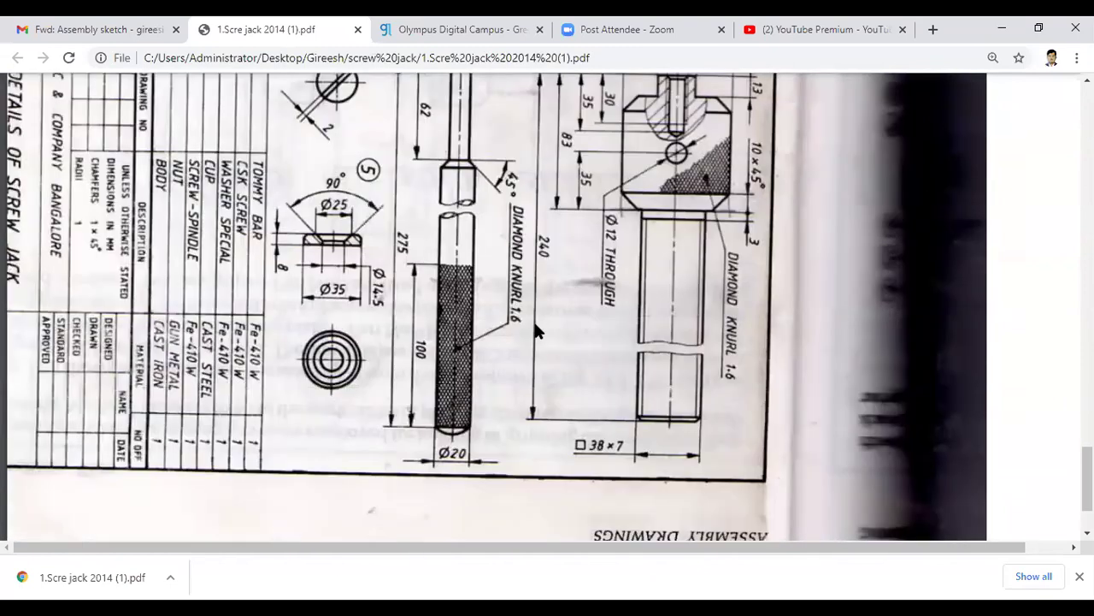
scroll(535, 331, "up", 5)
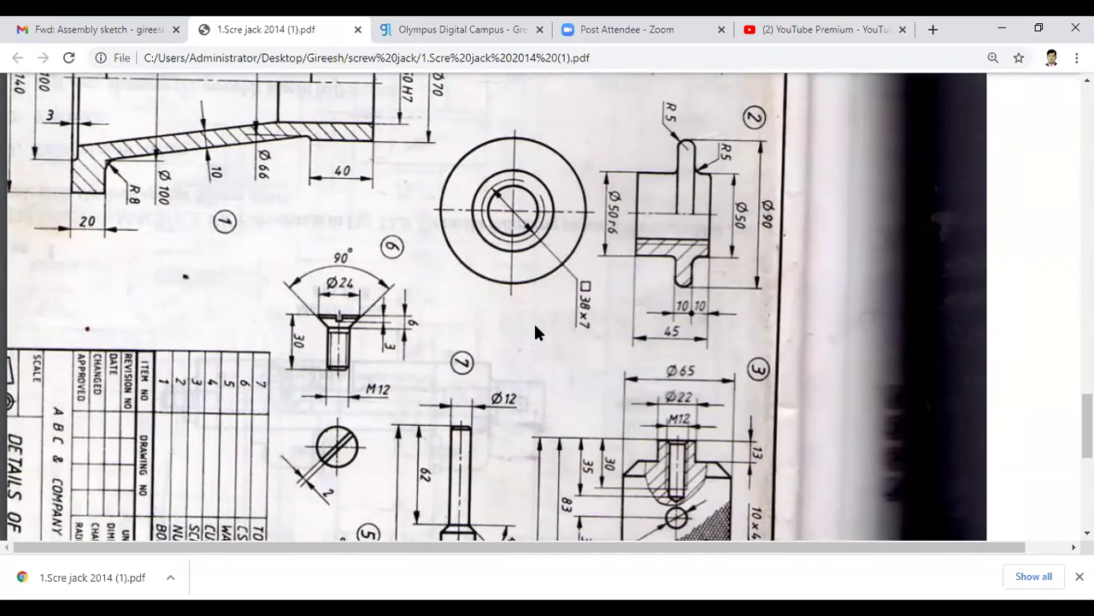
scroll(532, 329, "down", 5)
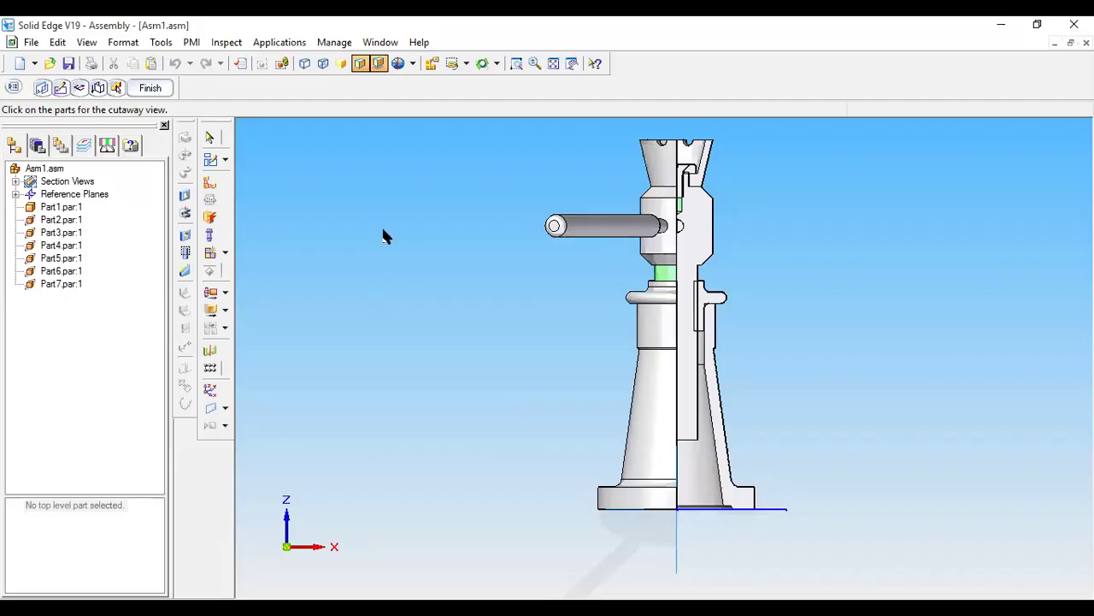
Step: Save the sectioned assembly as a separate file named Asm1 sect.asm in the screw jack folder
left_click(469, 64)
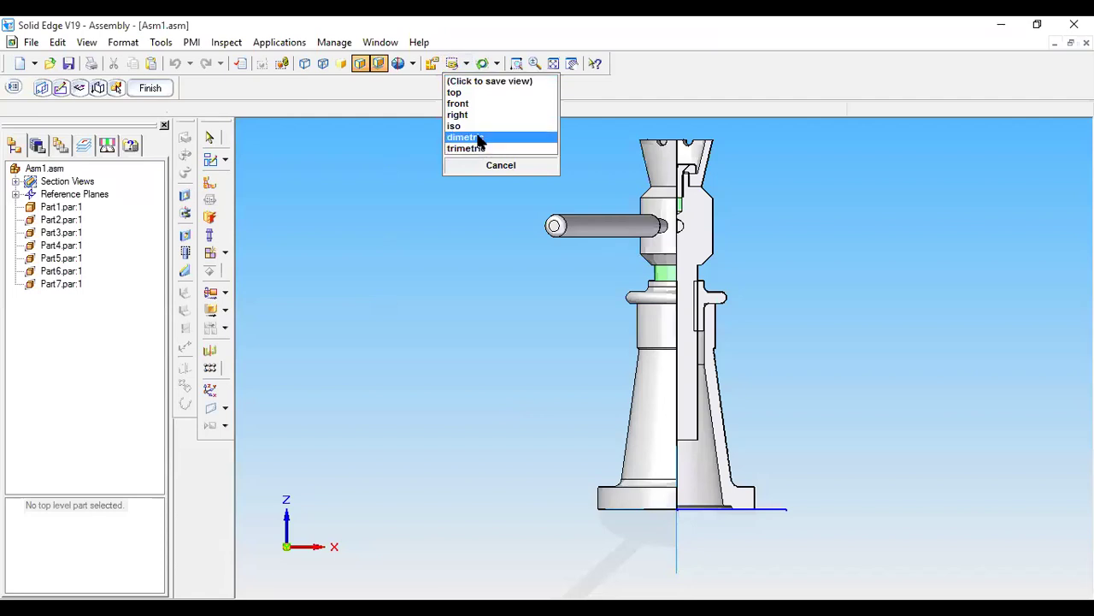
left_click(475, 130)
left_click(553, 64)
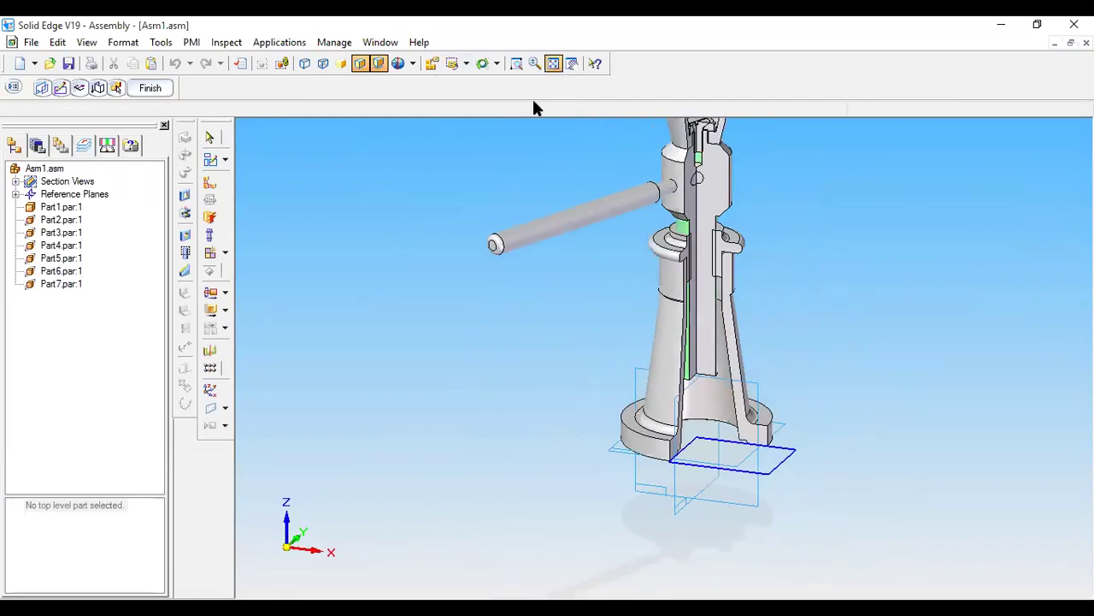
left_click(31, 42)
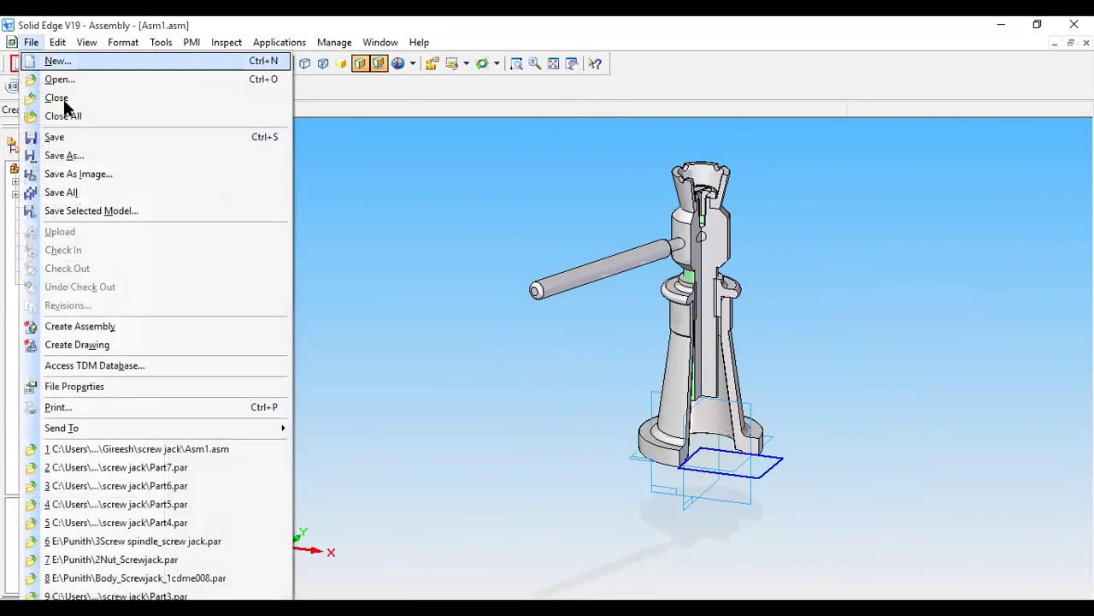
left_click(68, 154)
left_click(459, 378)
type("sect.asm")
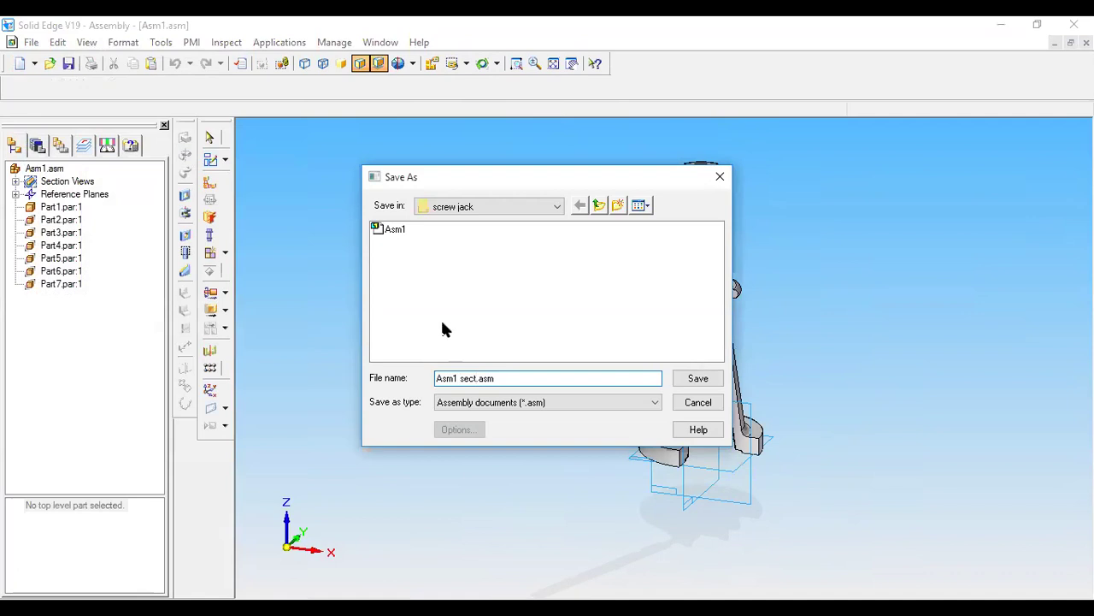
left_click(697, 379)
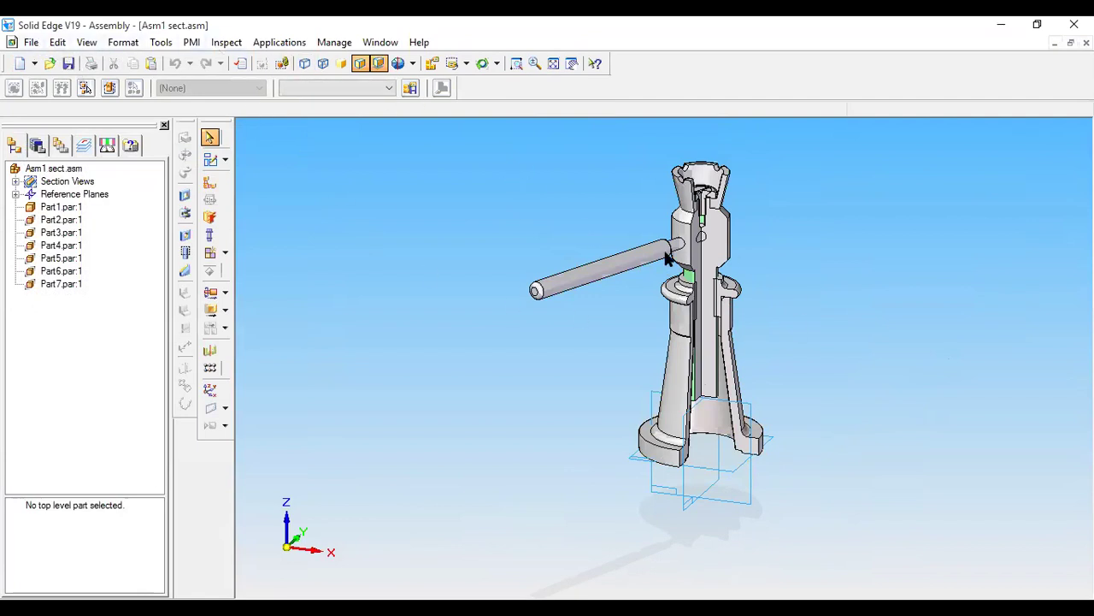
Step: Create a new draft document from the Normal.dft template
left_click(31, 42)
left_click(49, 63)
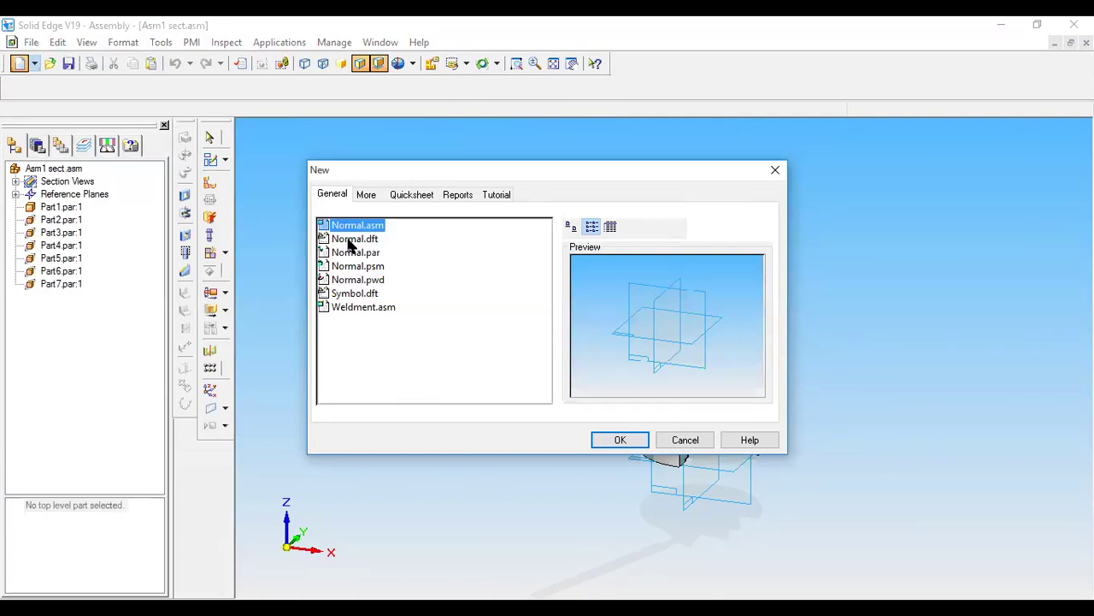
left_click(350, 241)
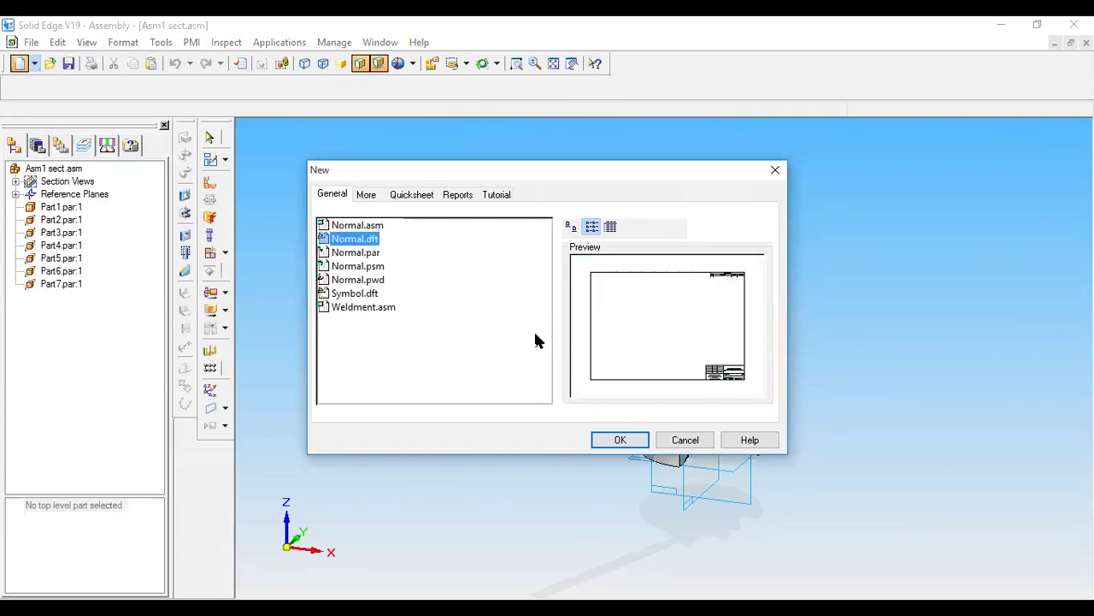
left_click(620, 439)
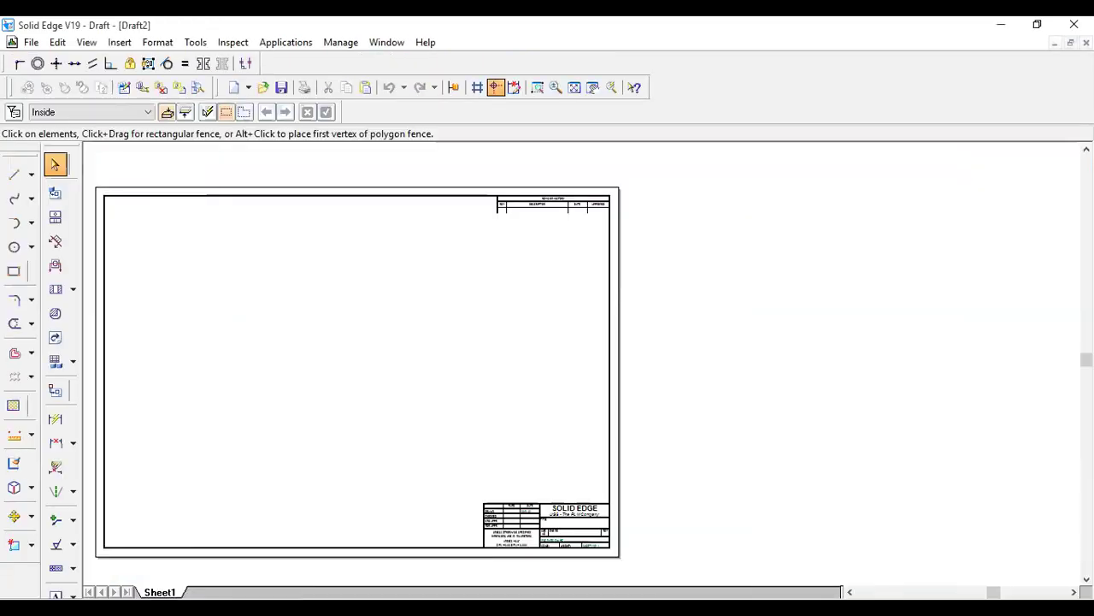
Step: Set Sheet1's background to A4-Sheet and turn off the background display
right_click(162, 591)
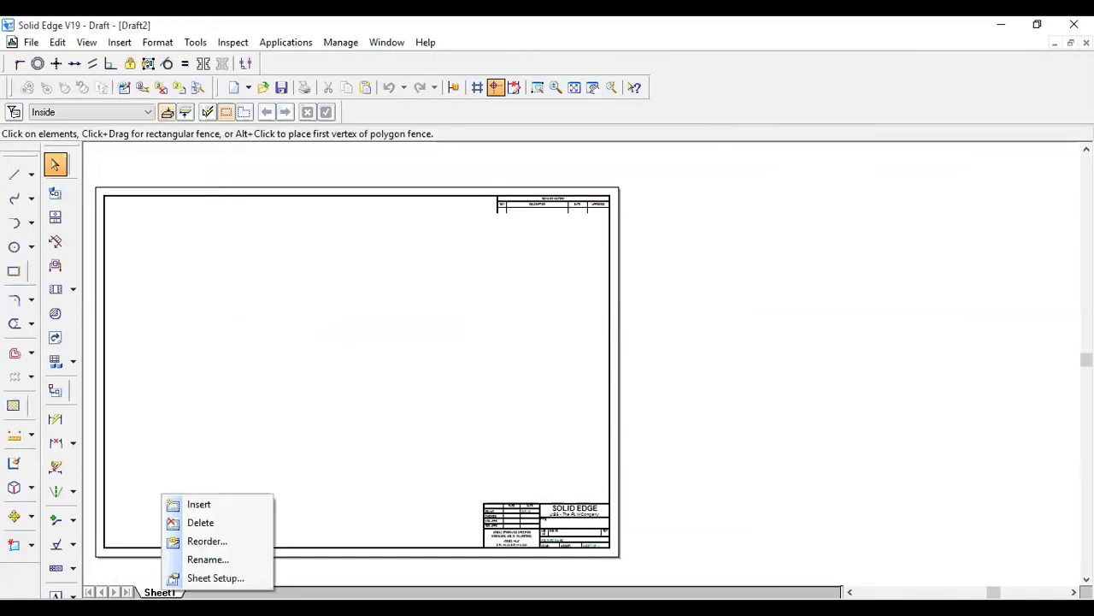
left_click(196, 579)
left_click(590, 245)
left_click(530, 299)
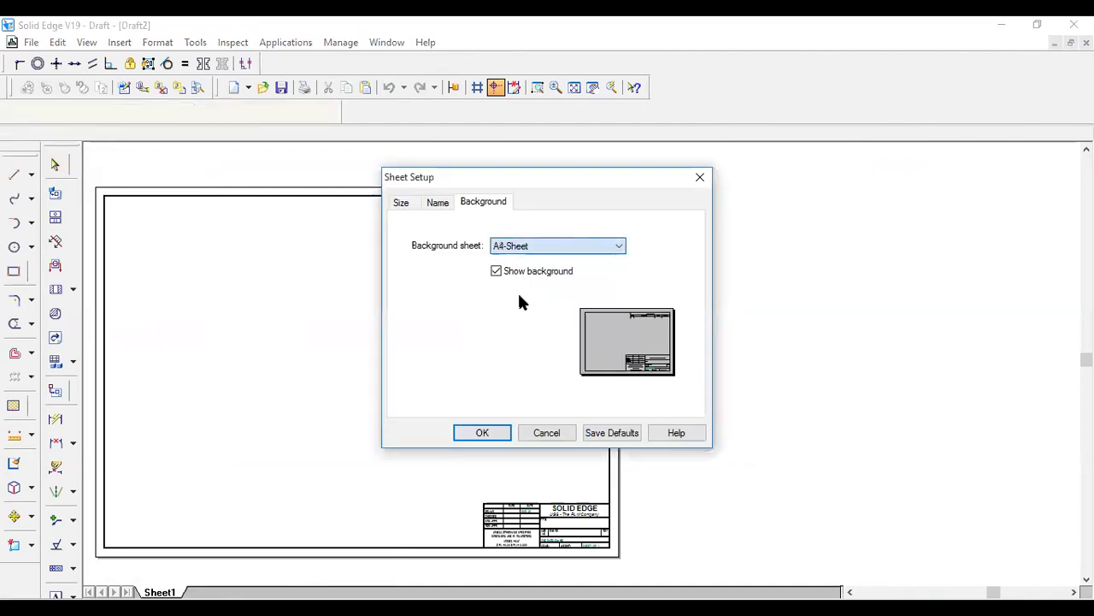
left_click(496, 271)
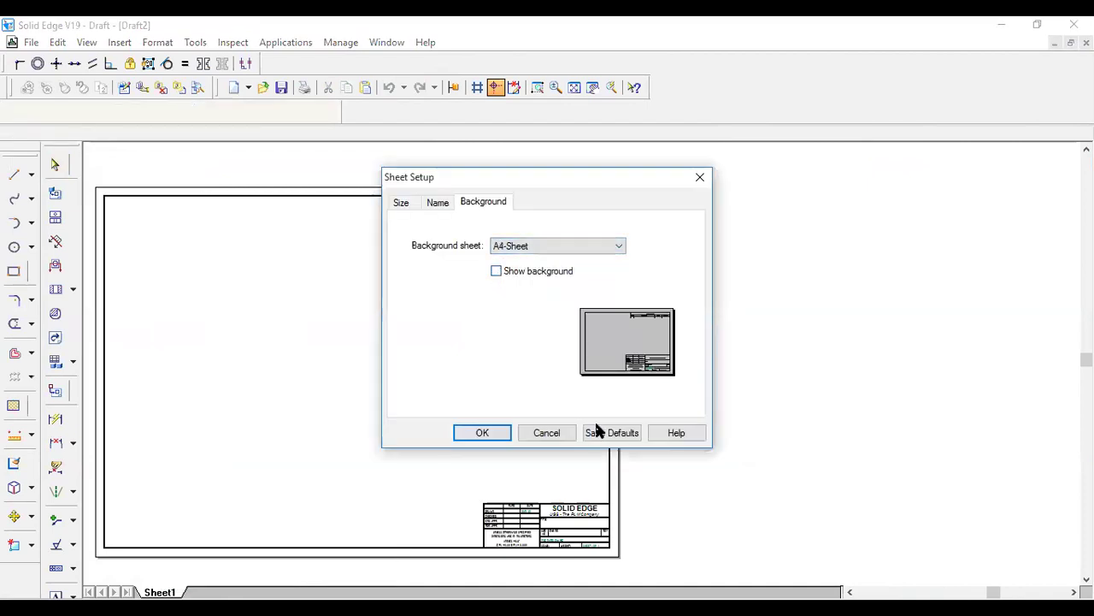
left_click(472, 435)
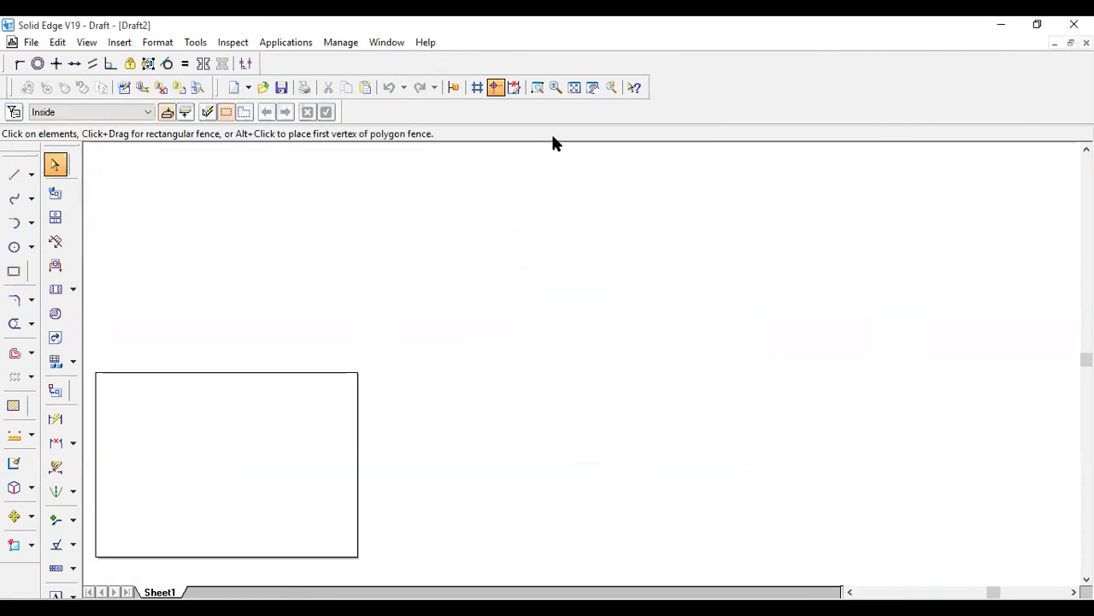
left_click(575, 87)
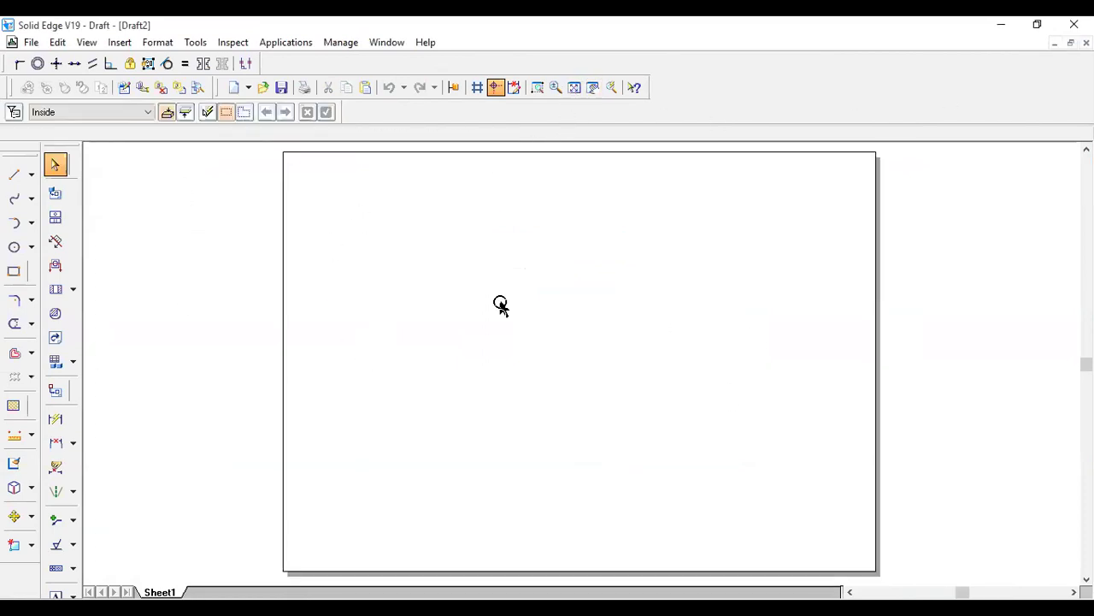
Step: Start a drawing view of the Asm1 sect assembly, listing all Solid Edge model files and keeping the default assembly view options
left_click(55, 195)
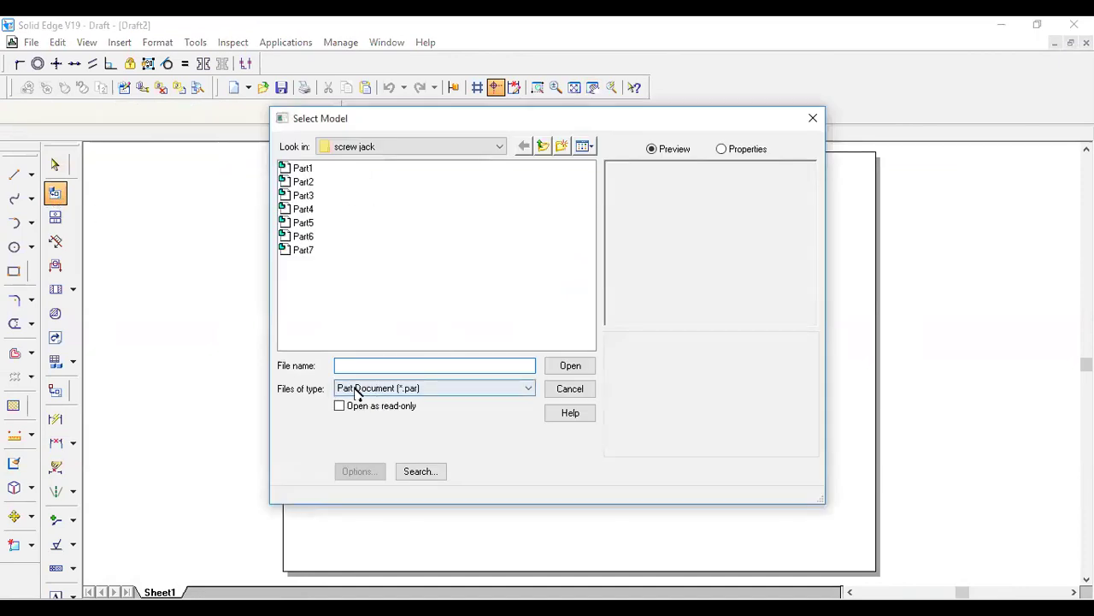
left_click(429, 389)
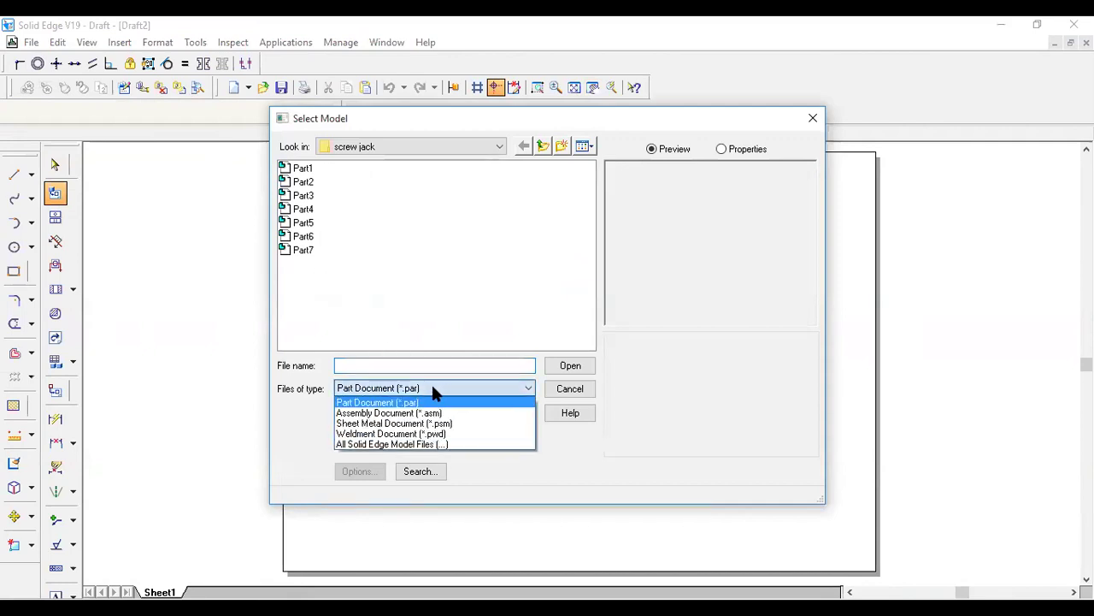
left_click(432, 445)
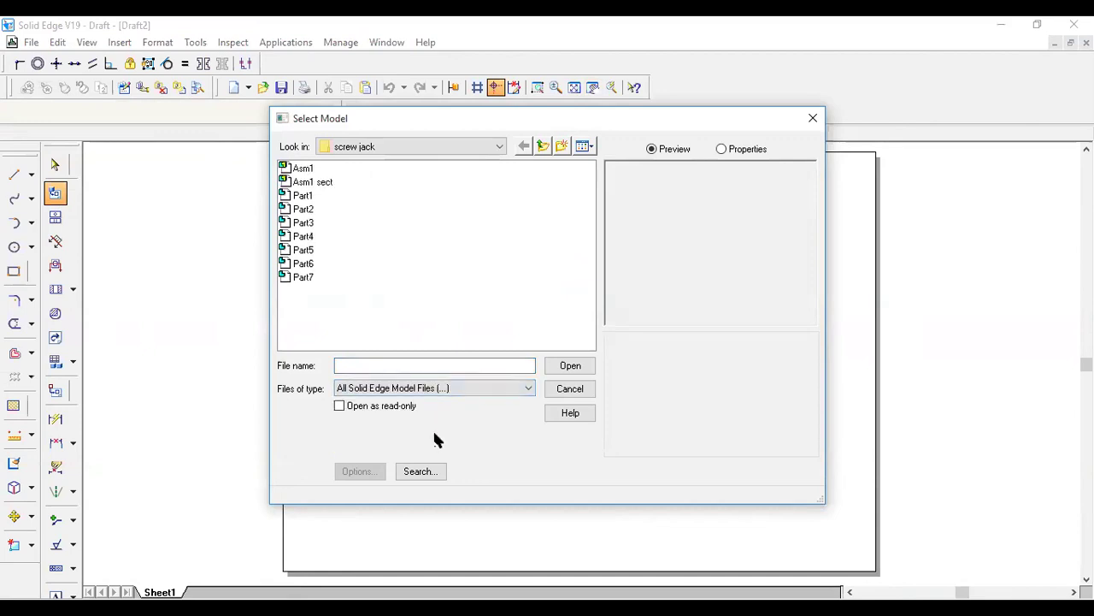
left_click(309, 183)
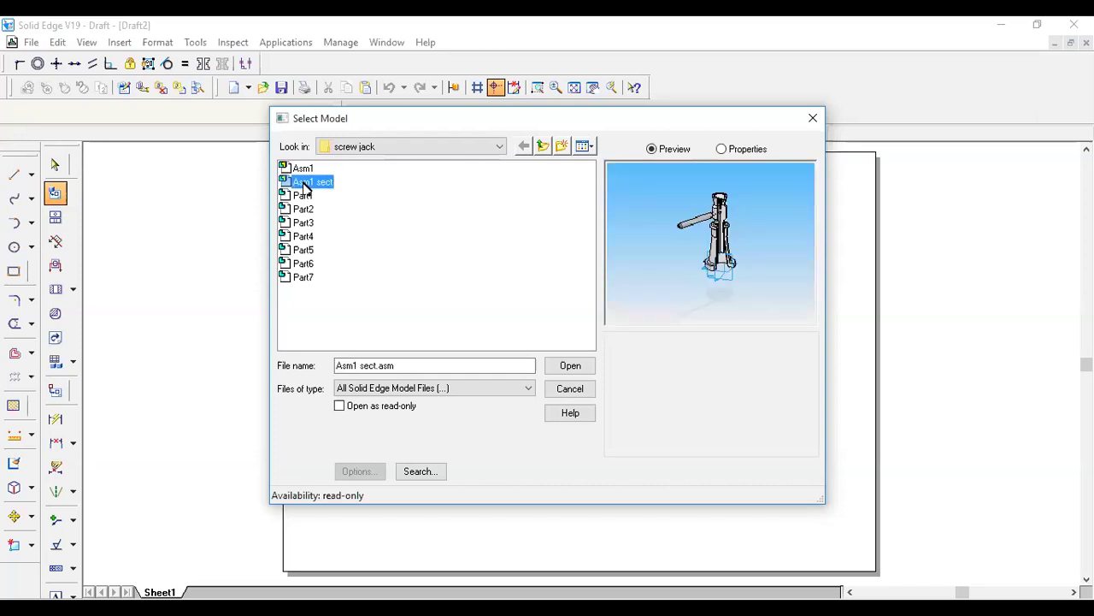
left_click(575, 365)
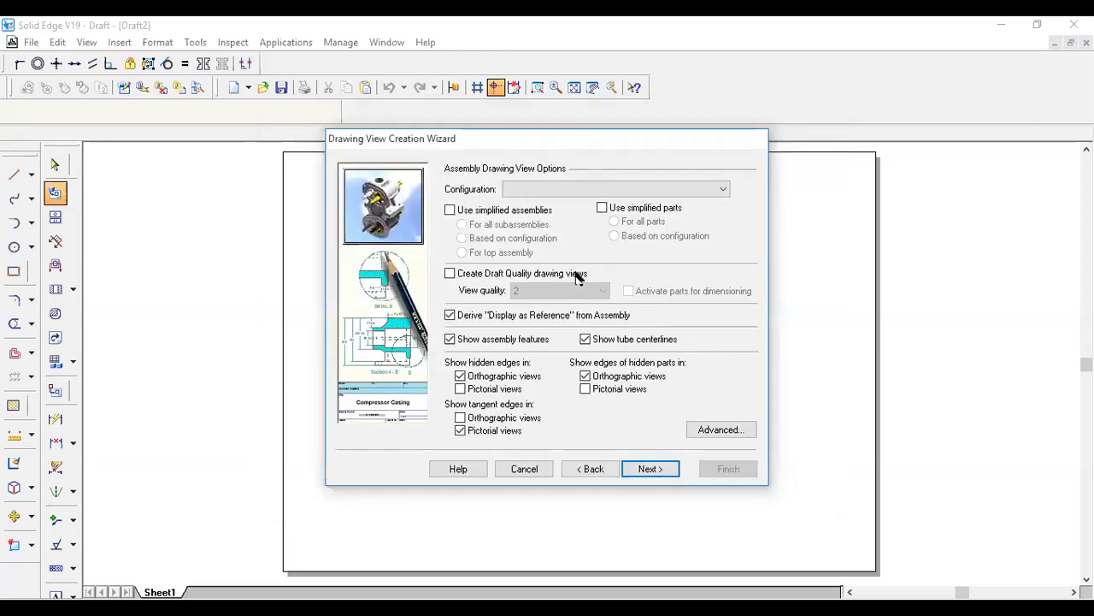
left_click(655, 468)
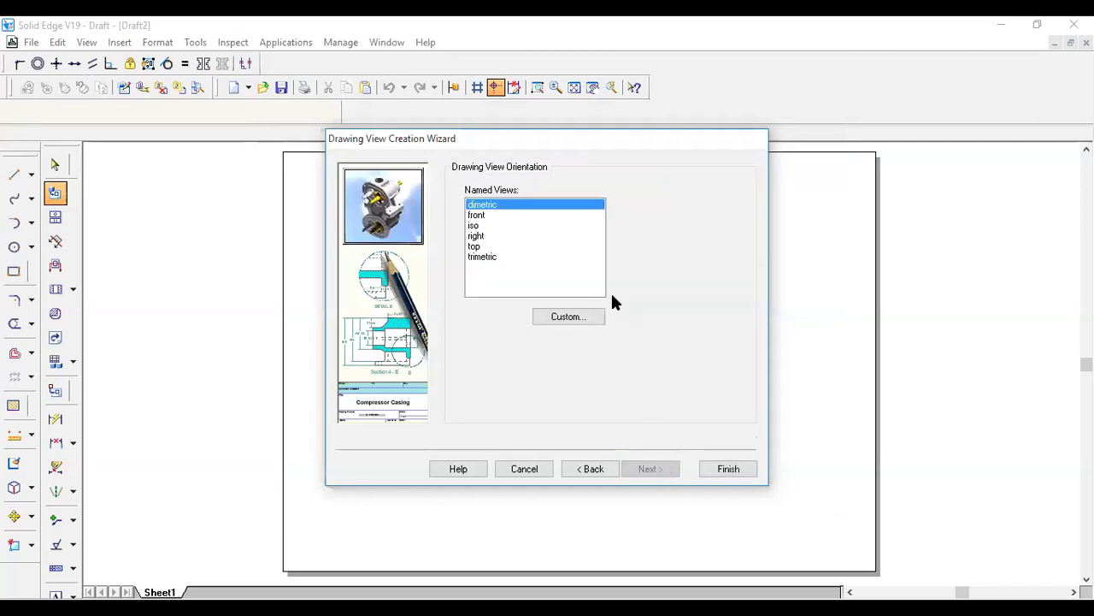
Step: Orient the primary view to the jack's front and include the top view below it and the lower-right pictorial view
left_click(557, 315)
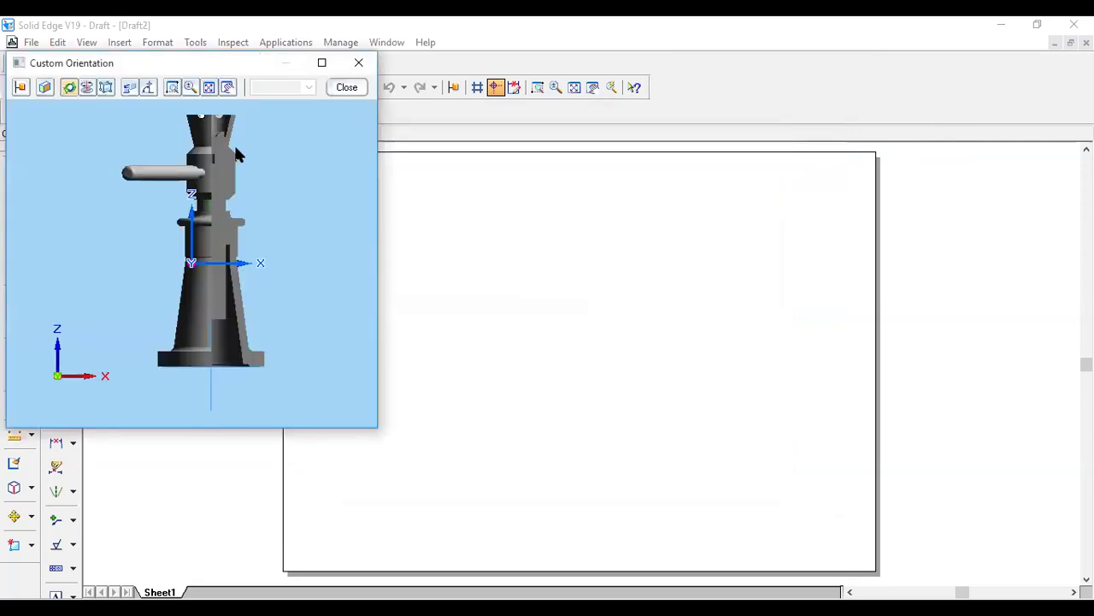
left_click(347, 88)
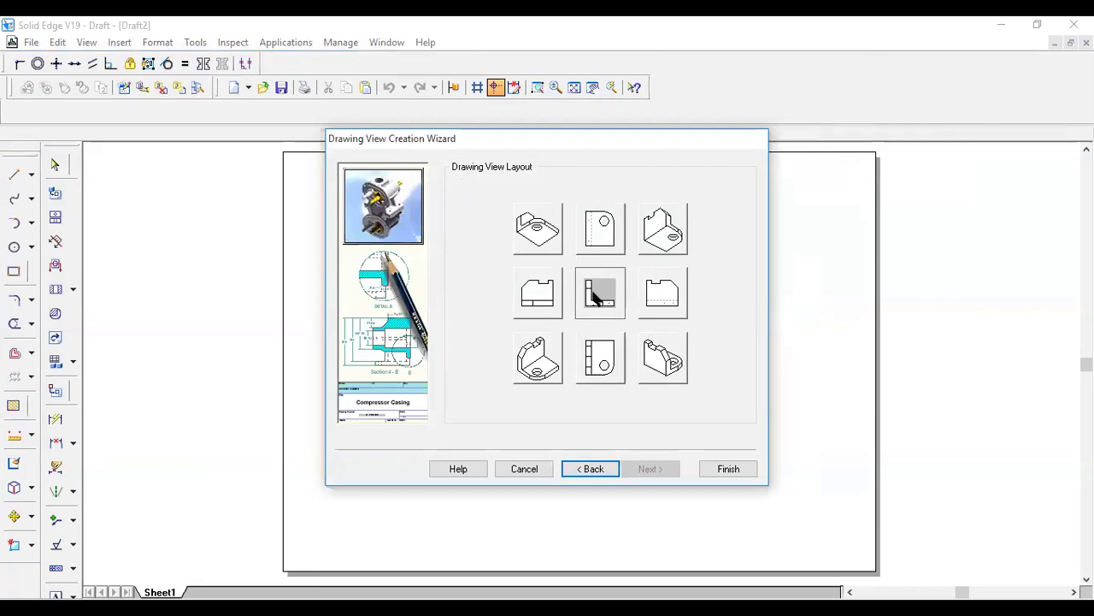
left_click(596, 355)
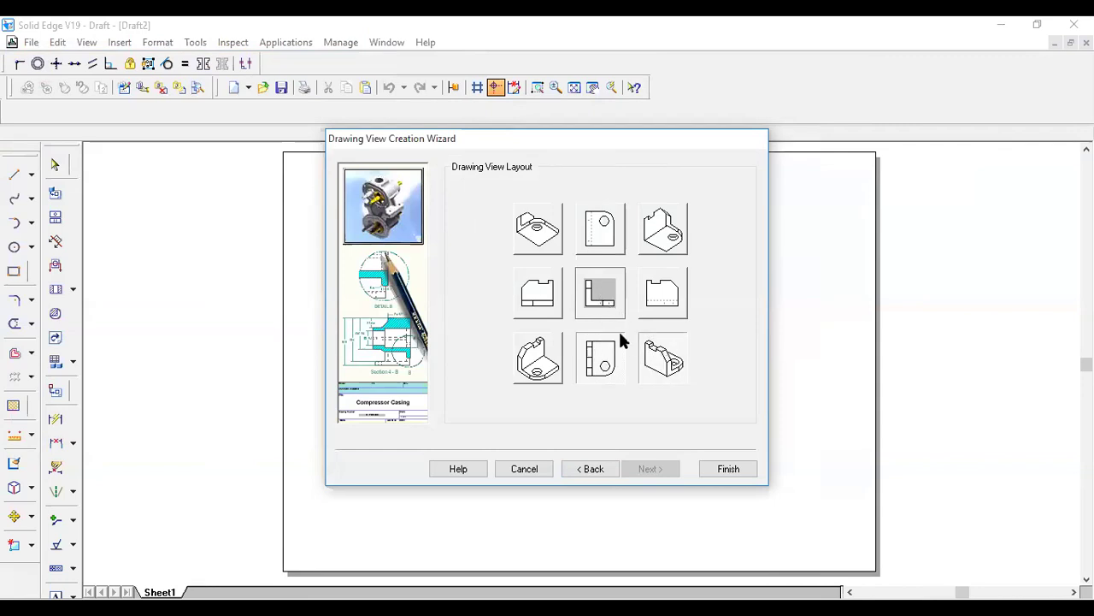
left_click(730, 470)
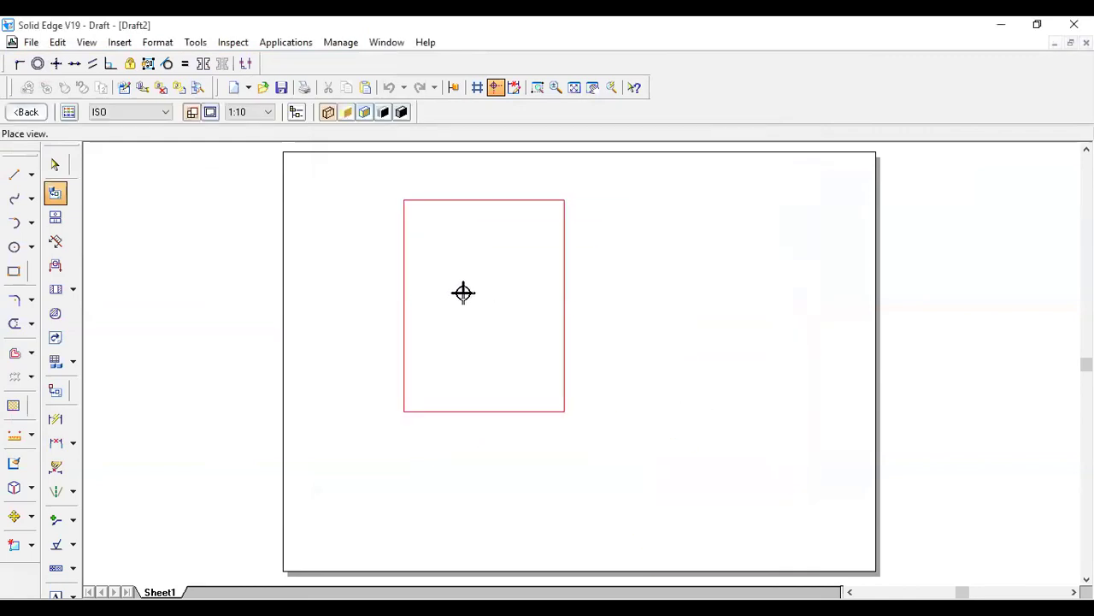
Step: Set the view scale to 1:5 and place the three jack views on the sheet
left_click(268, 112)
left_click(250, 199)
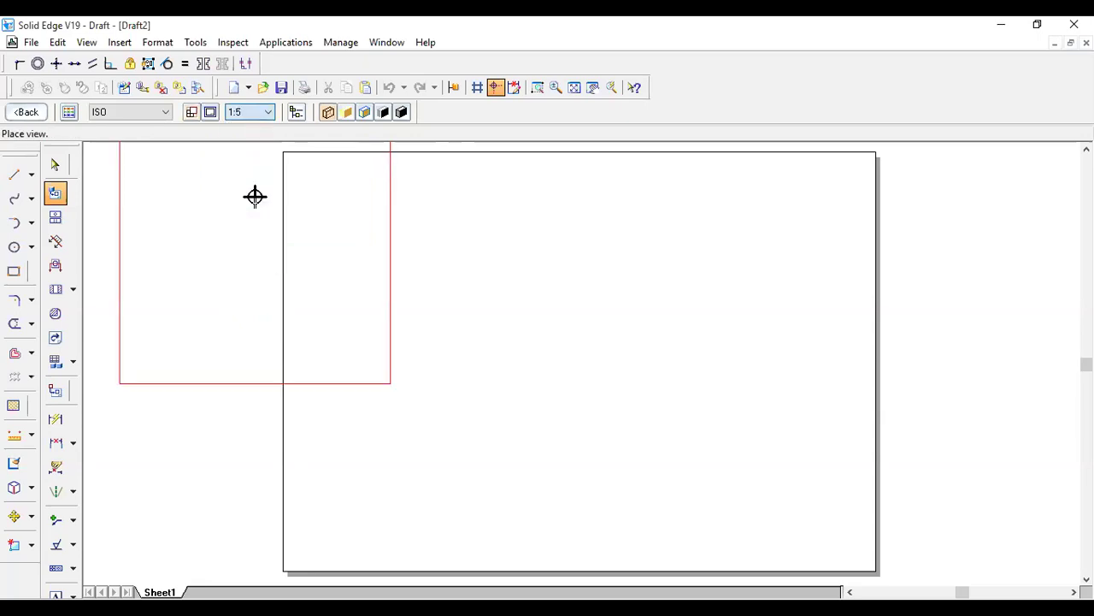
left_click(462, 345)
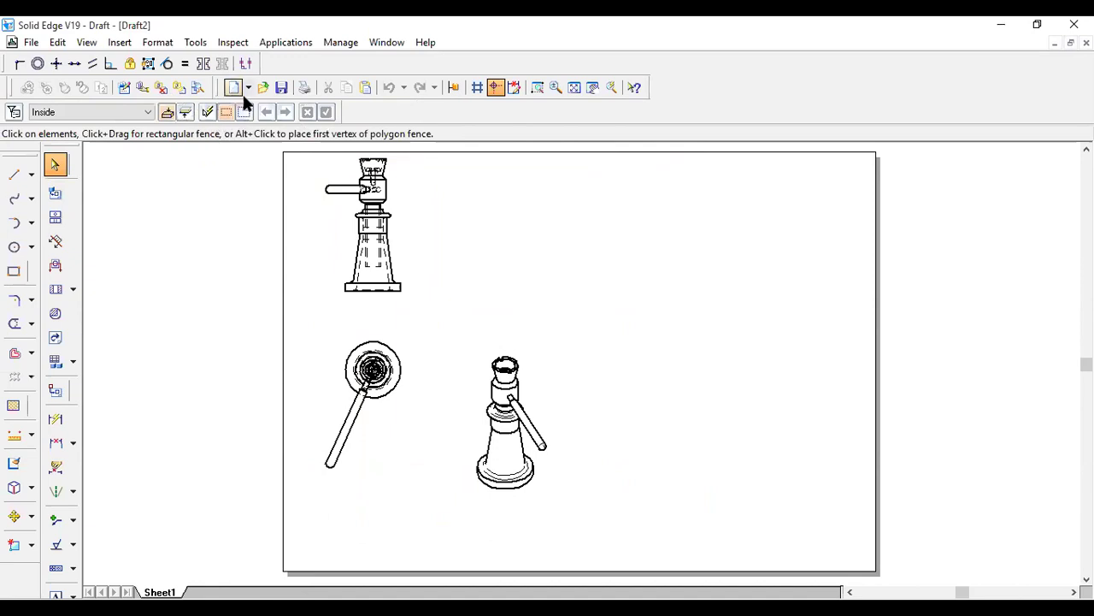
Step: Move the pictorial view toward the sheet's right side, shift the front view slightly right, and lower the top view
left_click(537, 400)
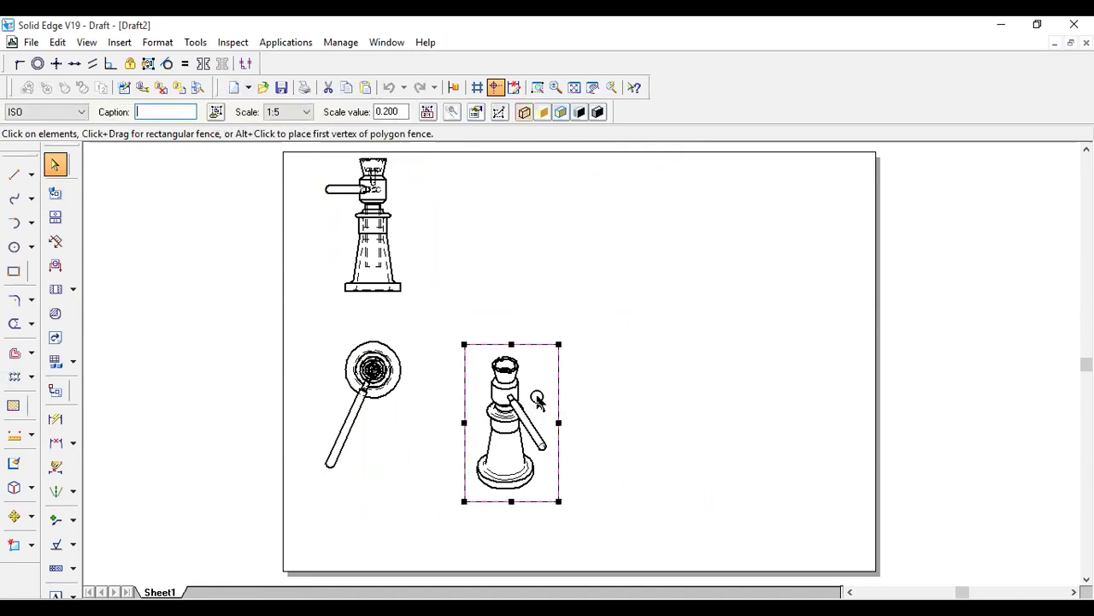
left_click_drag(543, 345, 758, 322)
mouse_move(412, 307)
left_mouse_down()
mouse_move(442, 338)
mouse_move(452, 312)
left_mouse_up()
left_click(451, 392)
left_click_drag(451, 392, 467, 449)
Step: Select the front and top views together and try a scale of 1:2 on both
left_click(443, 278)
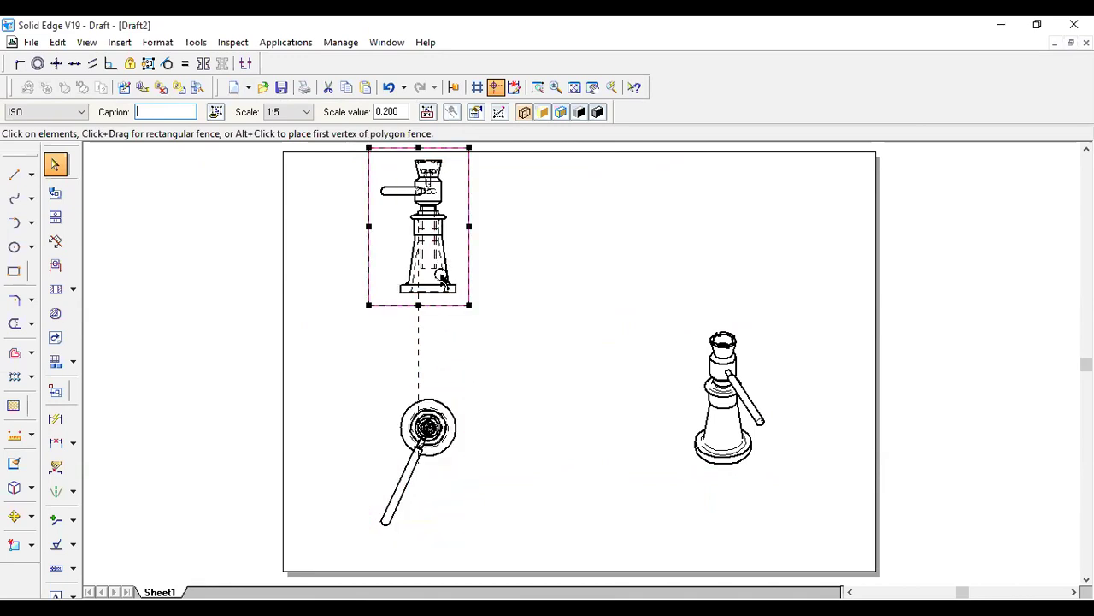
left_click(446, 420)
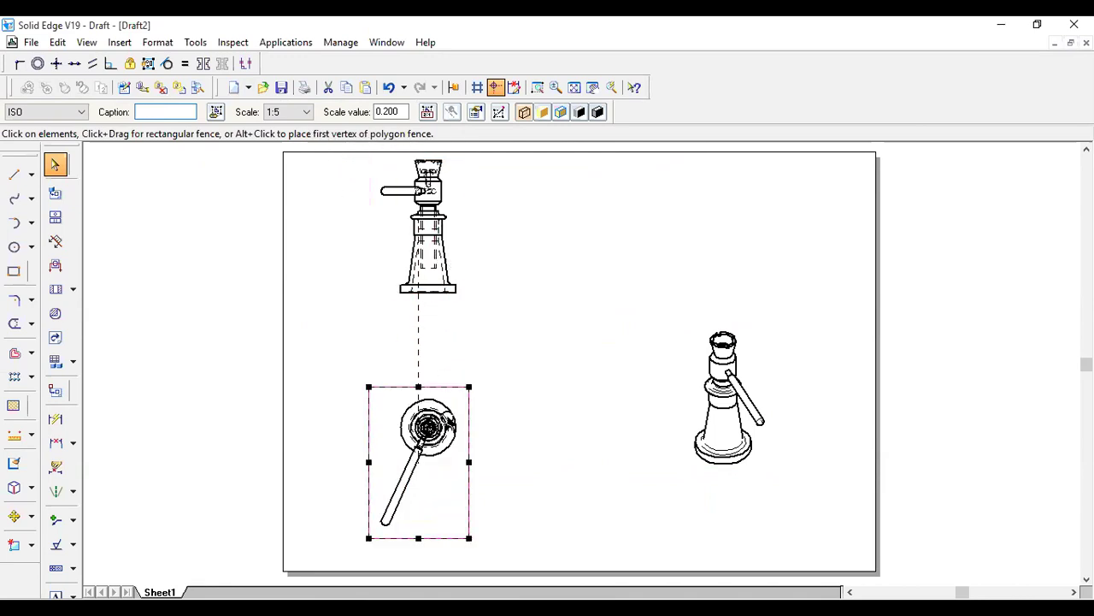
left_click(442, 293)
left_click(451, 401)
left_click(447, 302, "ctrl")
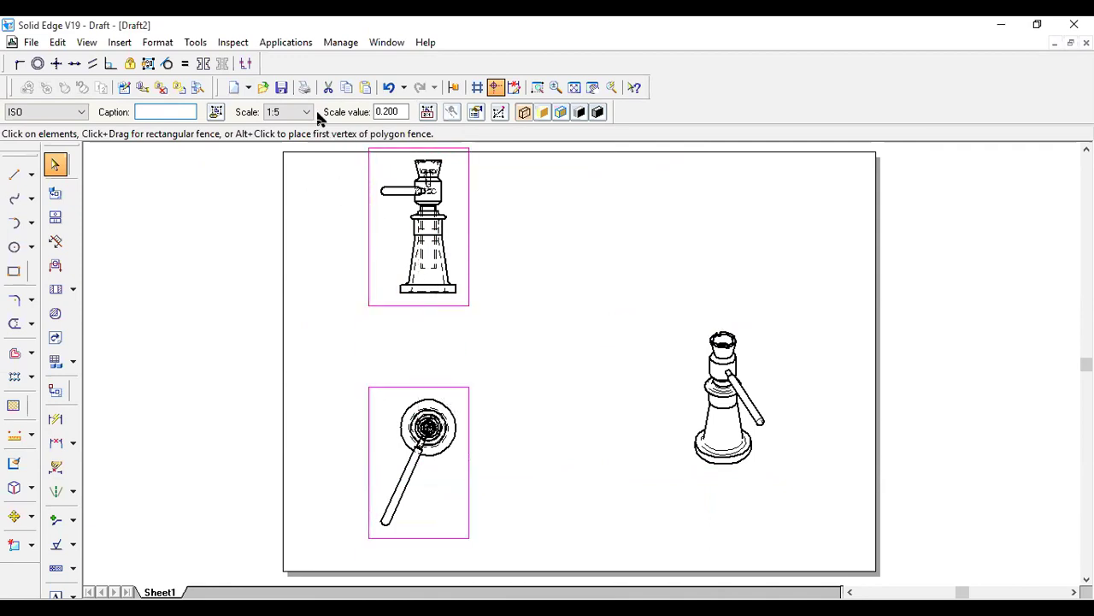
left_click(306, 112)
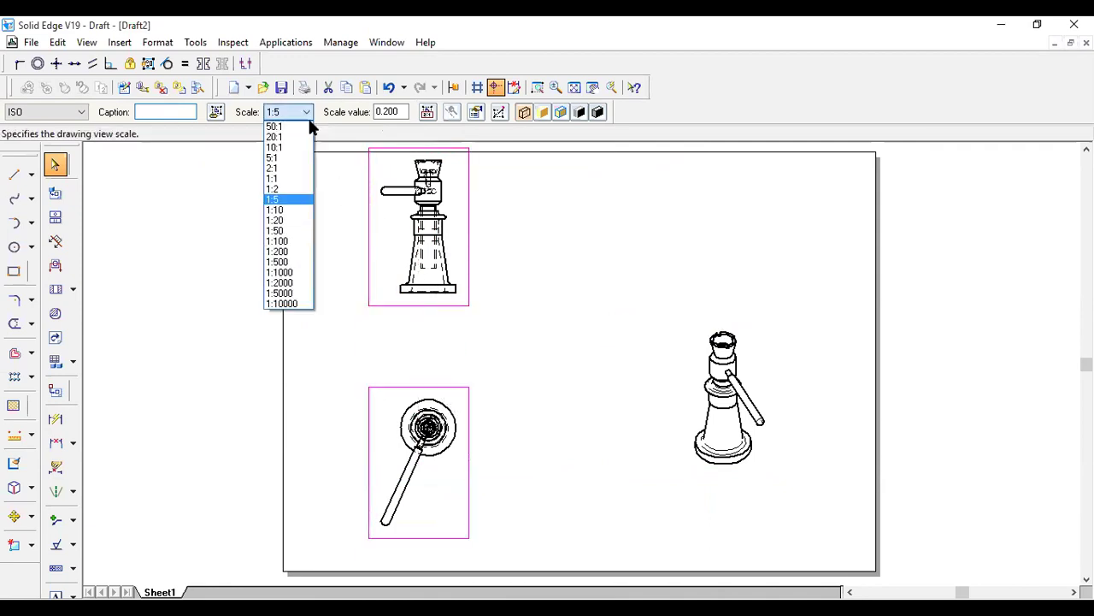
left_click(286, 189)
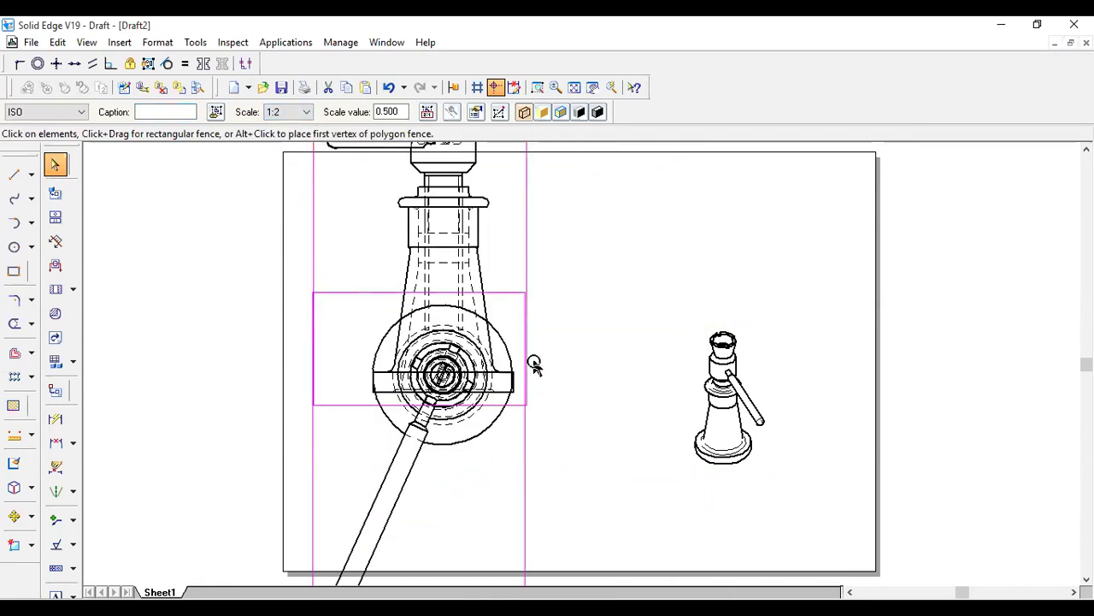
scroll(535, 365, "up", 3)
scroll(540, 348, "down", 2)
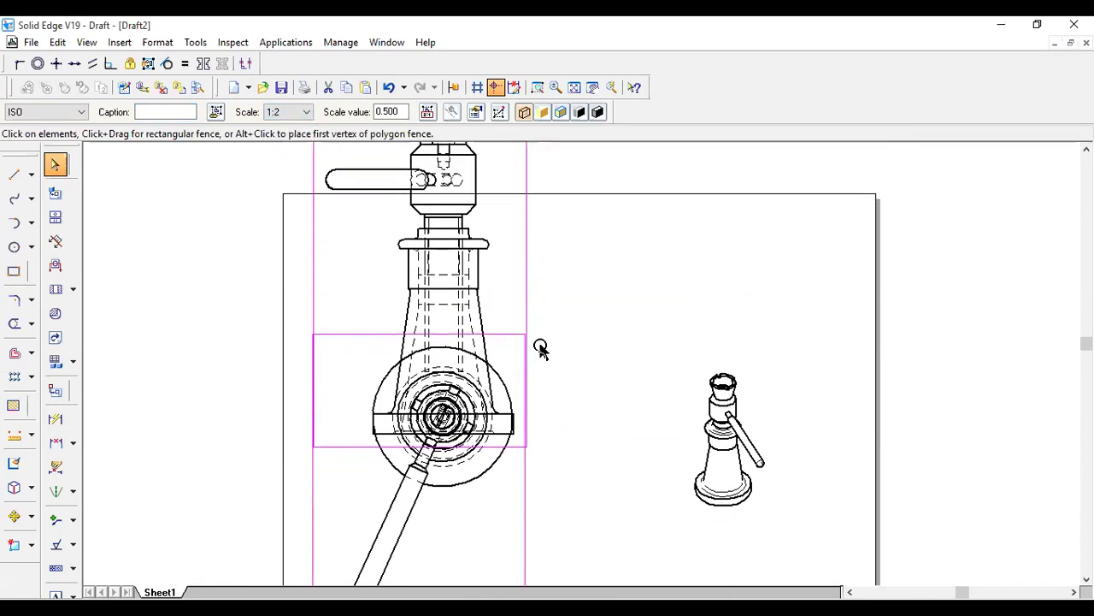
Step: Set both selected views to 1:5 scale and move them down slightly so the front view lies inside the sheet's upper edge
left_click(306, 112)
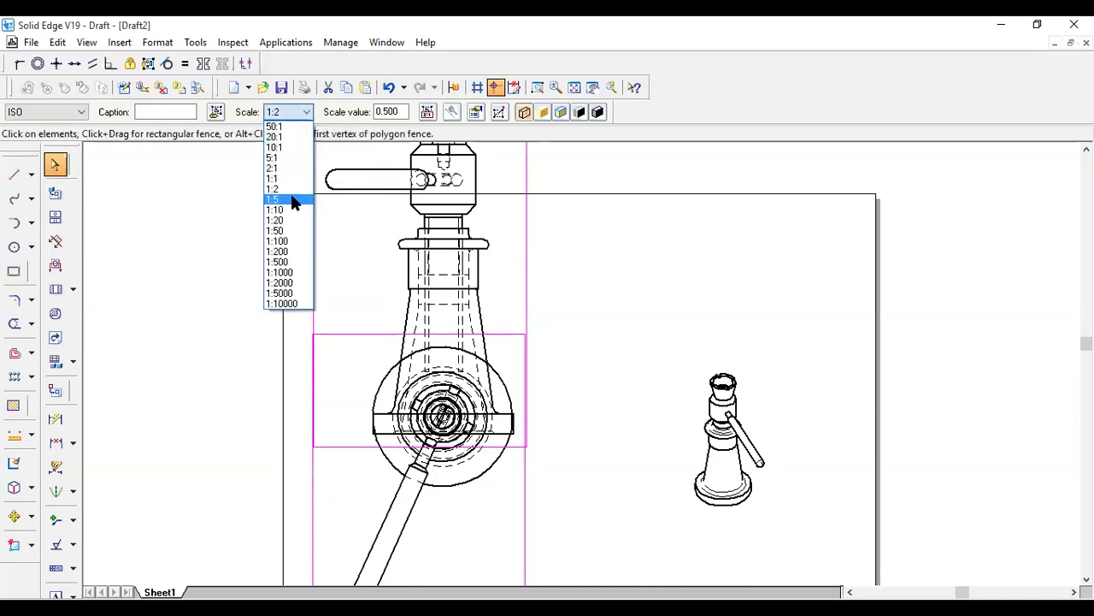
left_click(291, 199)
mouse_move(470, 339)
left_mouse_down()
mouse_move(467, 381)
mouse_move(471, 347)
left_mouse_up()
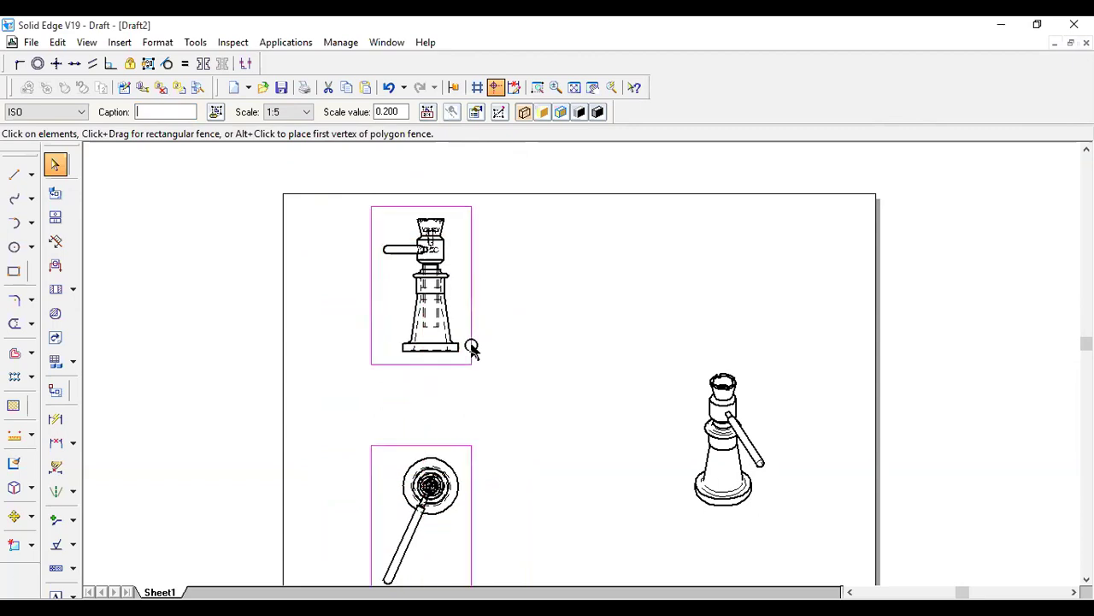
left_click(512, 336)
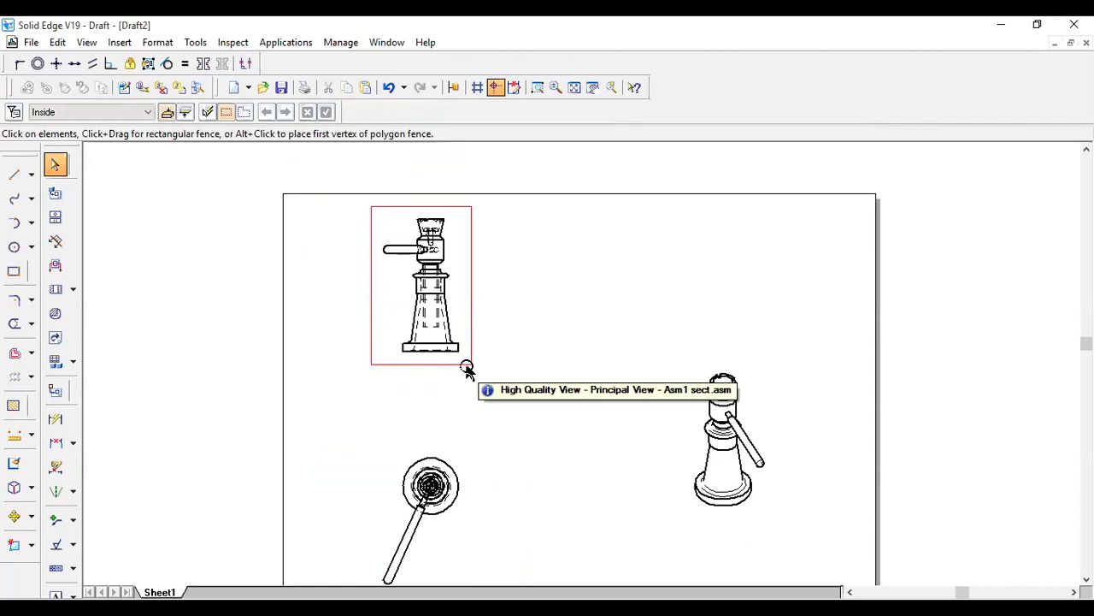
Step: Enable Section 1 in the front view's section properties
right_click(466, 368)
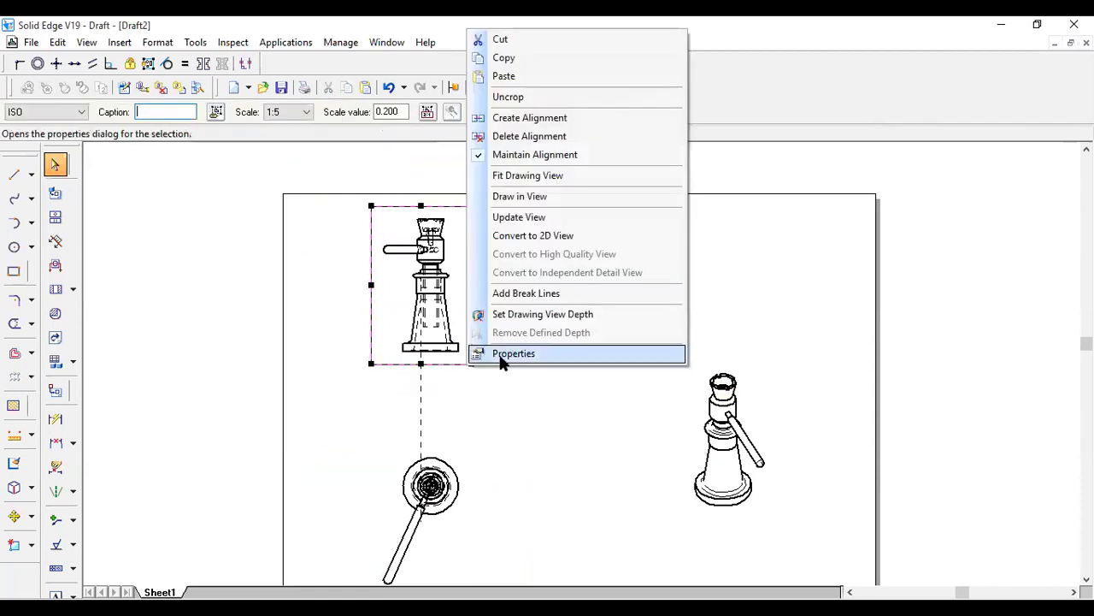
left_click(502, 358)
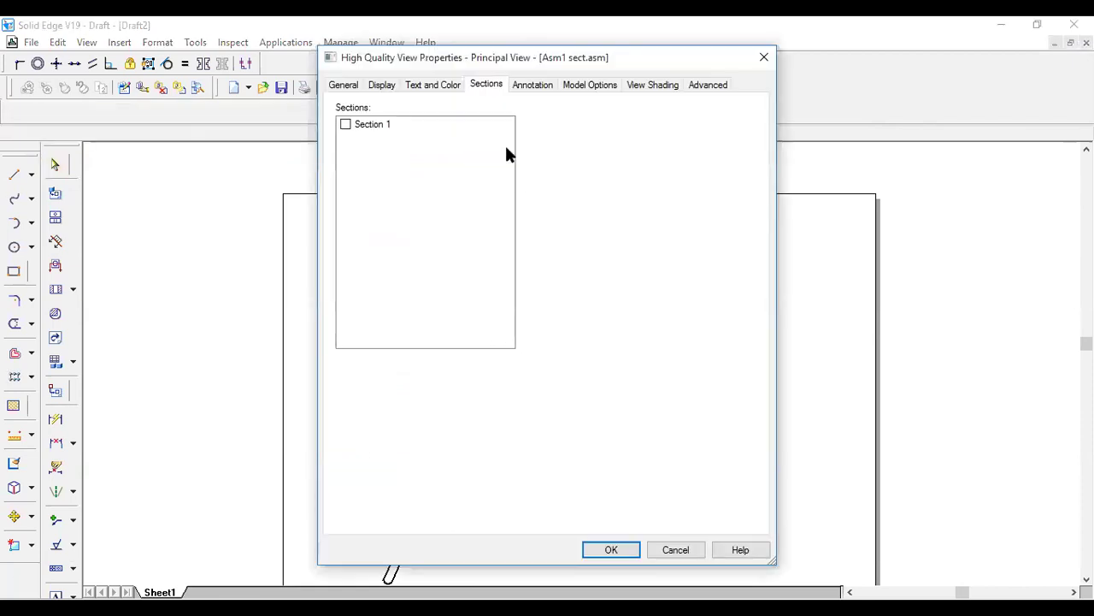
left_click(357, 83)
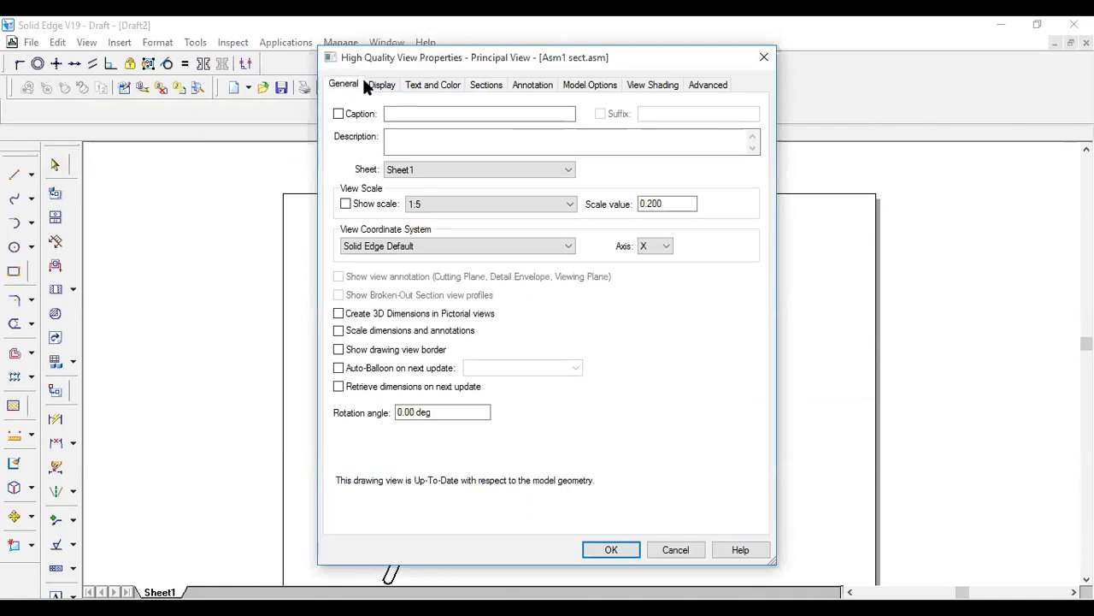
left_click(484, 86)
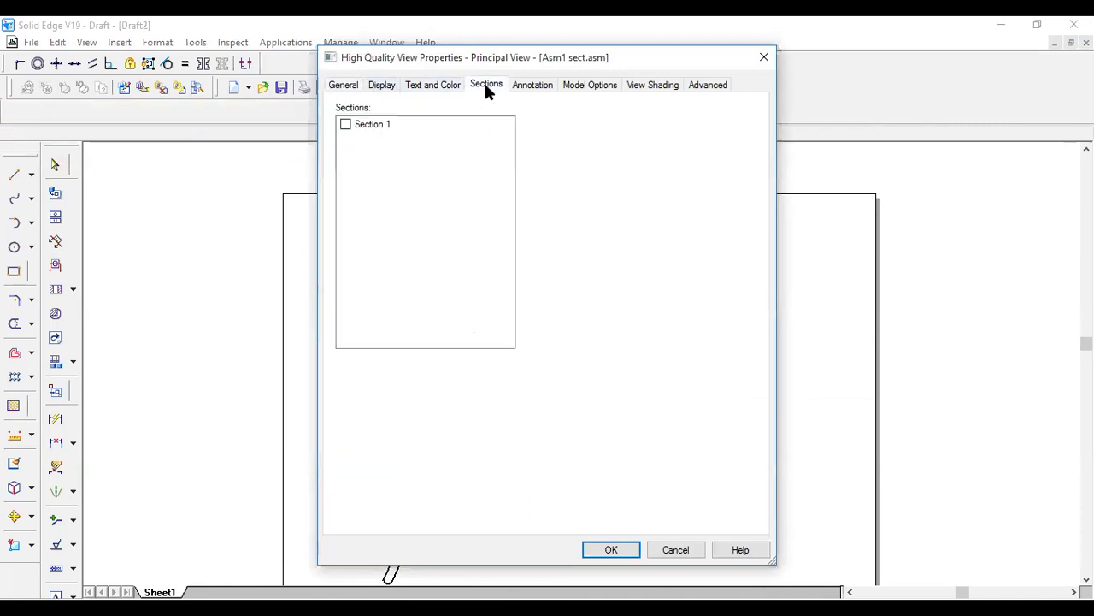
left_click(346, 126)
left_click(622, 547)
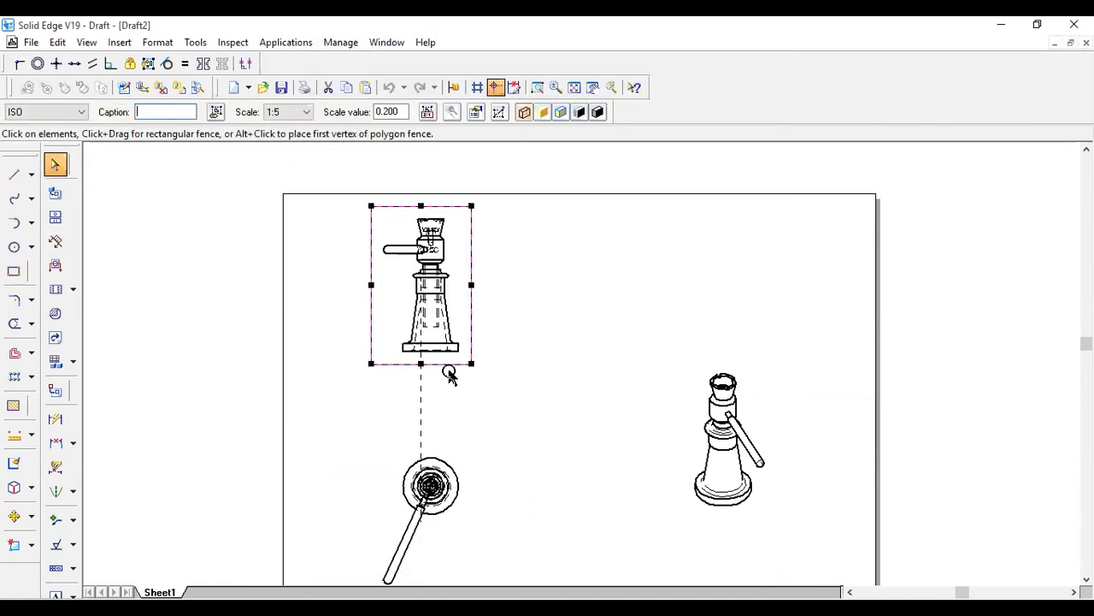